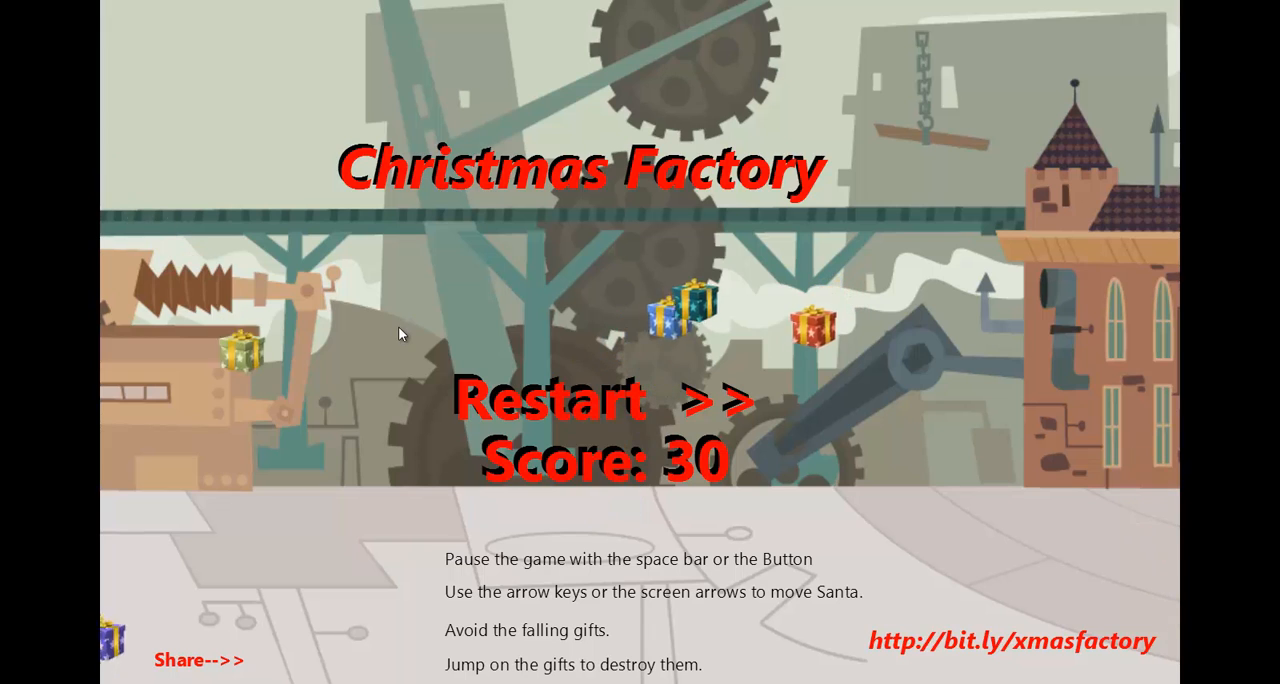
Restart the Christmas Factory game and move Santa right to the first blue mailbox while dodging the falling gifts.
left_click(590, 404)
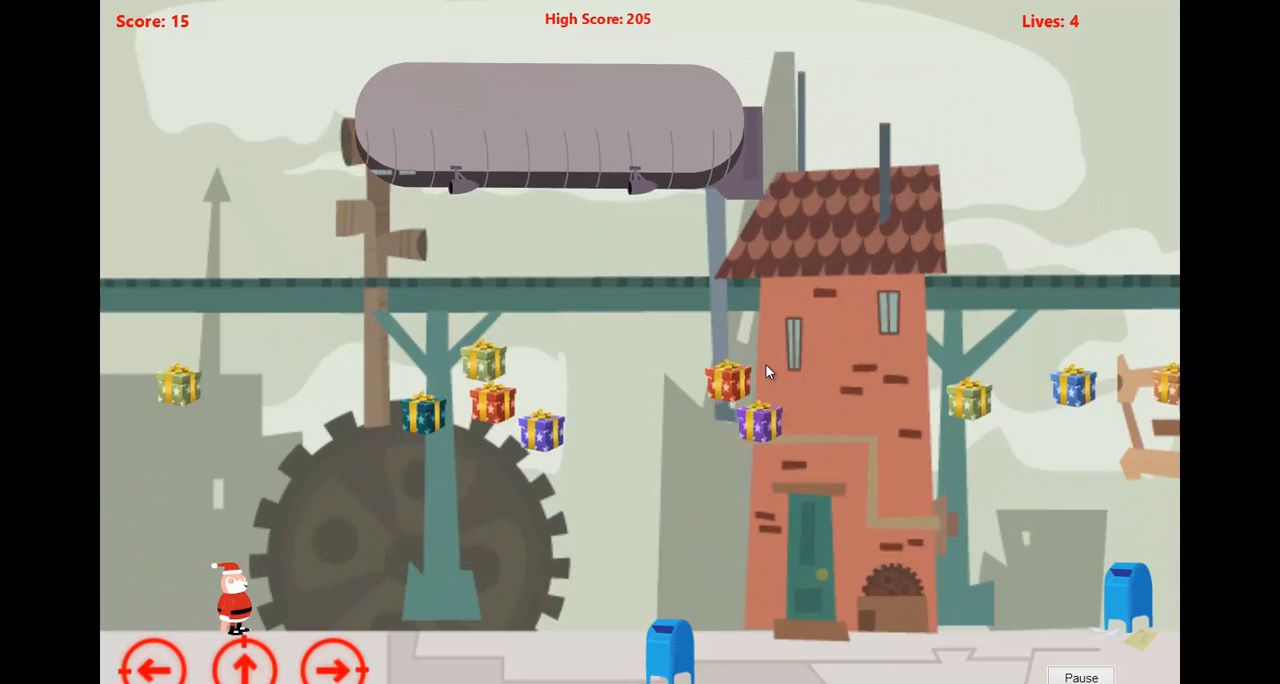
key("Right")
key("Left")
key("Right")
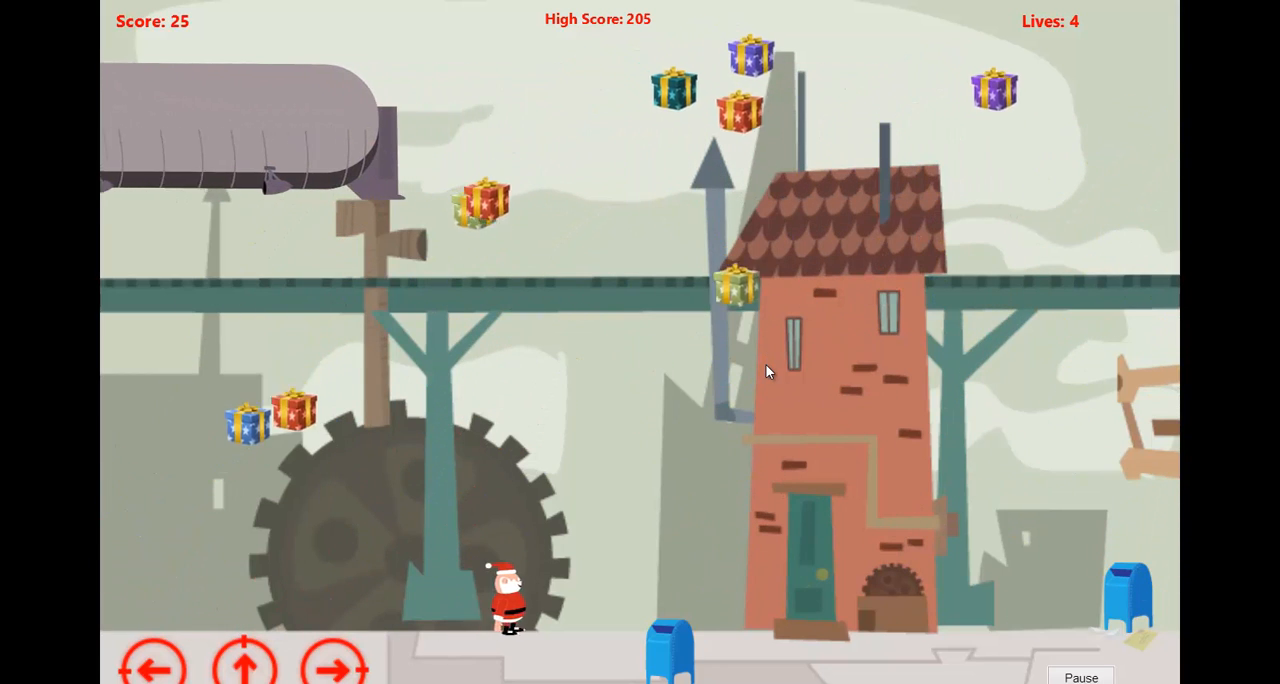
key("Right")
key("Left")
key("Right")
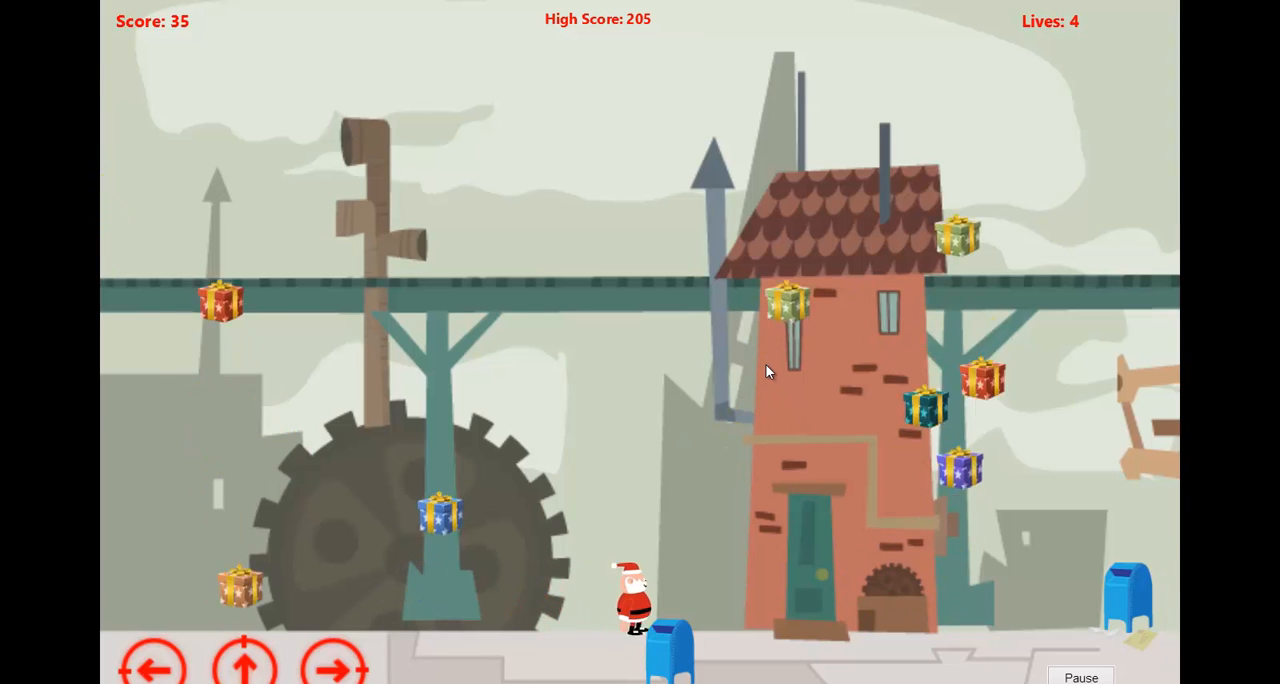
Jump Santa past the mailbox and up onto the airship at the red brick house's roof.
key("Up")
key("Right")
key("Right")
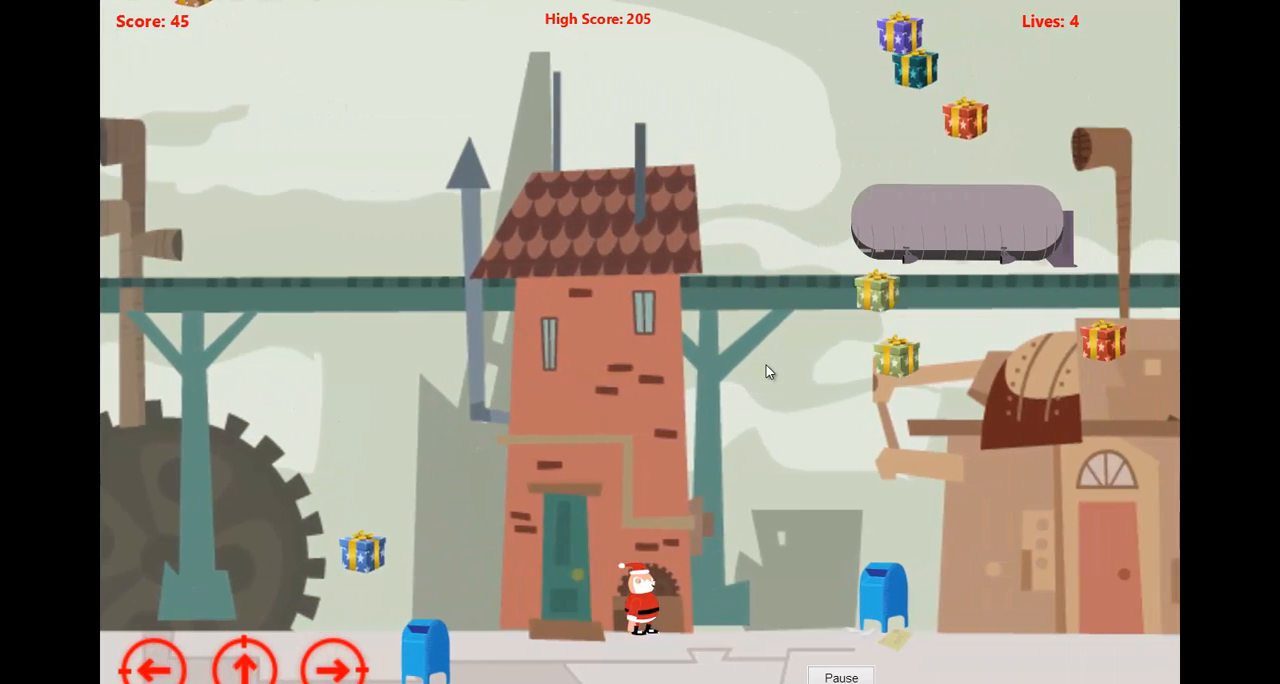
key("Left")
key("Up")
Jump Santa off the airship and move him right past the house and along the brown factory building.
key("Up")
key("Right")
key("Right")
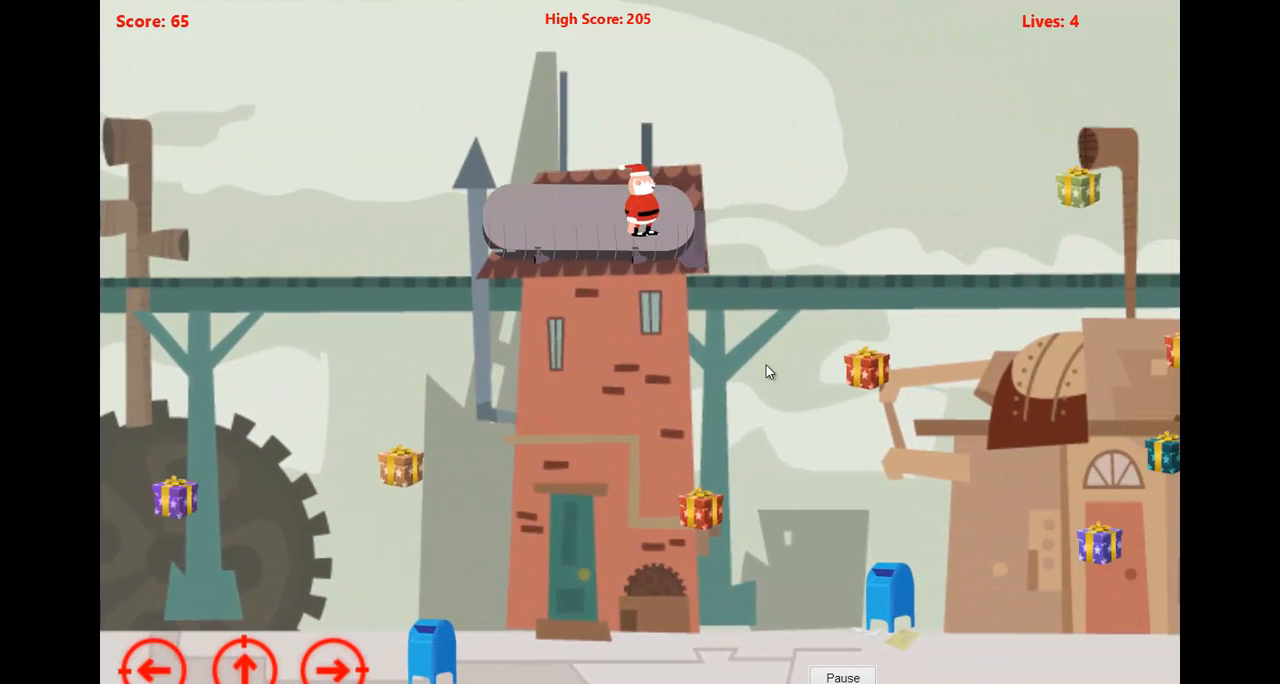
key("Up")
key("Right")
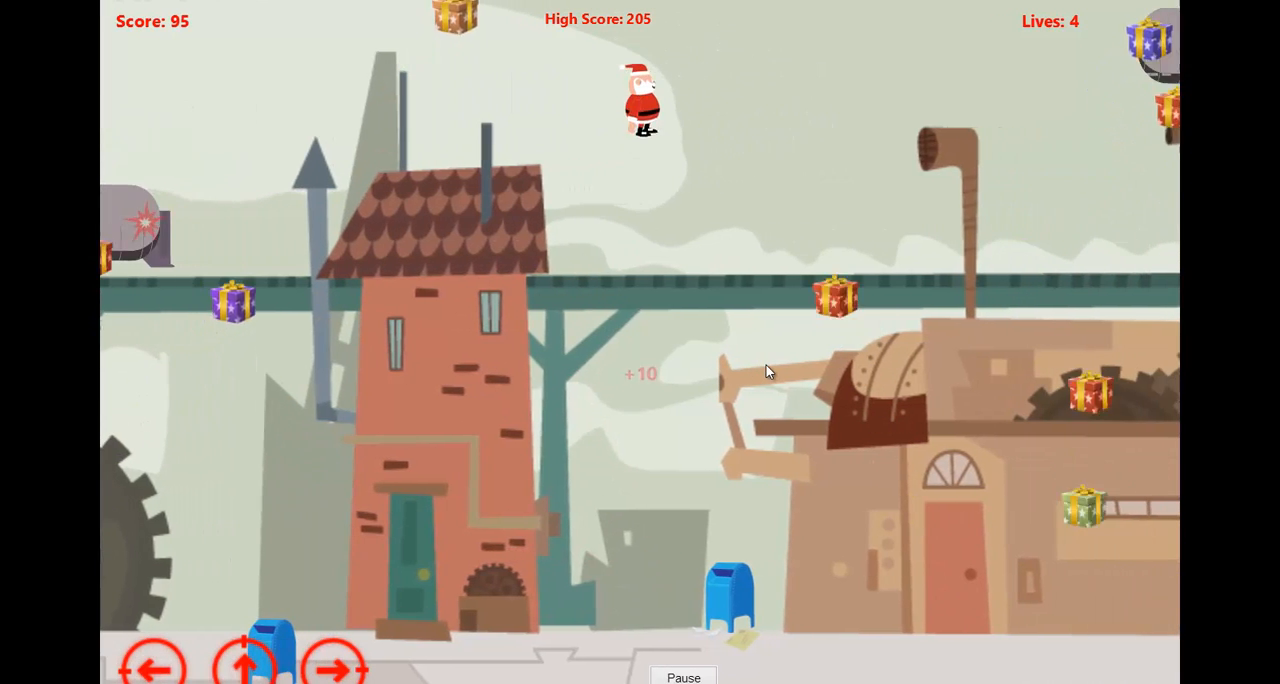
key("Right")
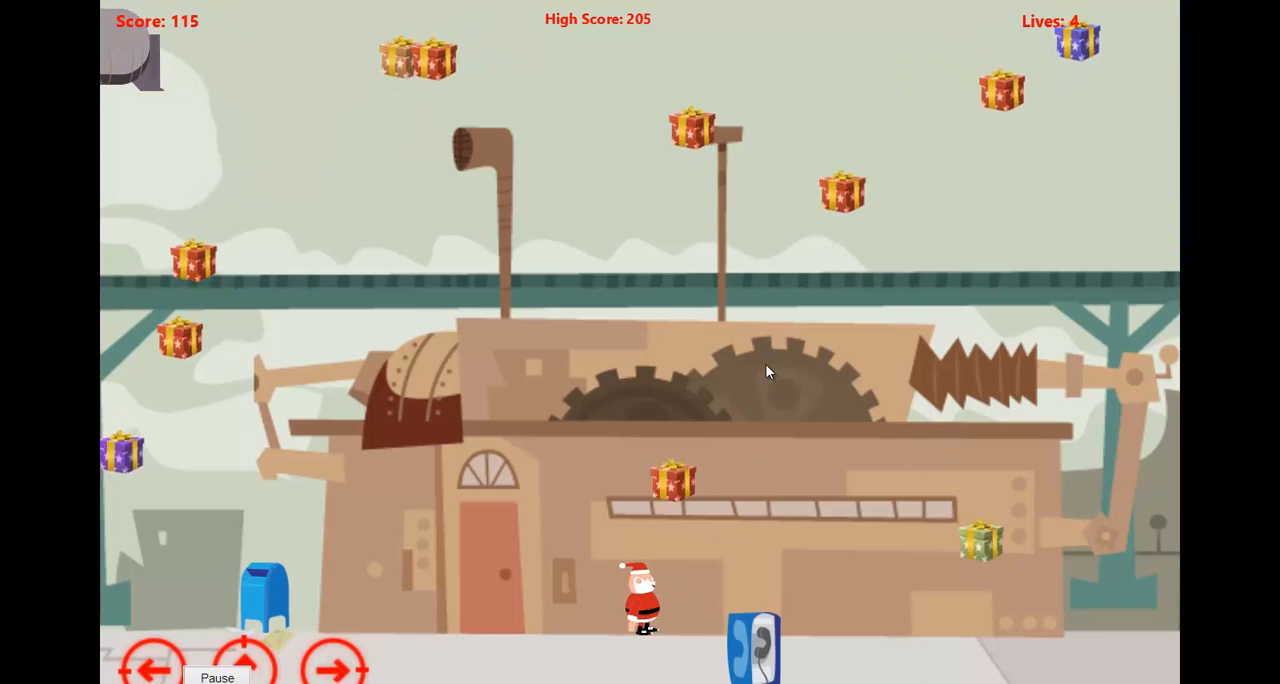
key("Right")
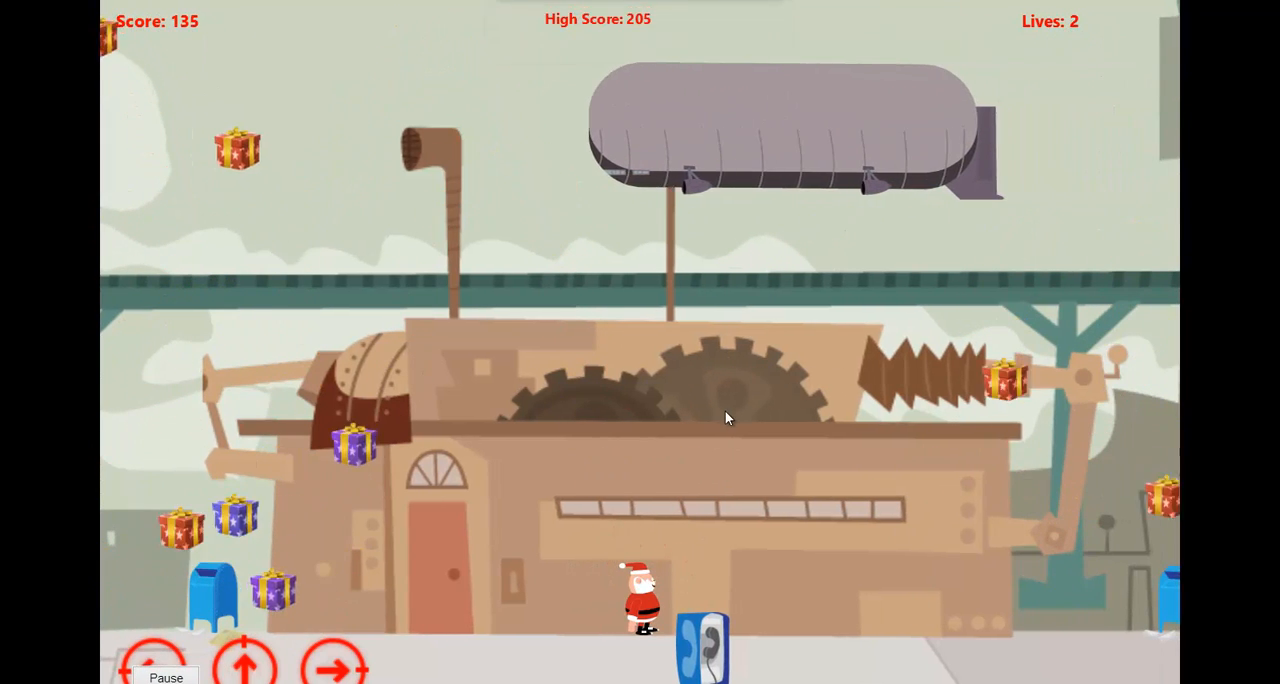
key("Right")
Jump Santa beyond the factory building toward the green tower, turning back and forth to avoid or destroy gifts.
key("Right")
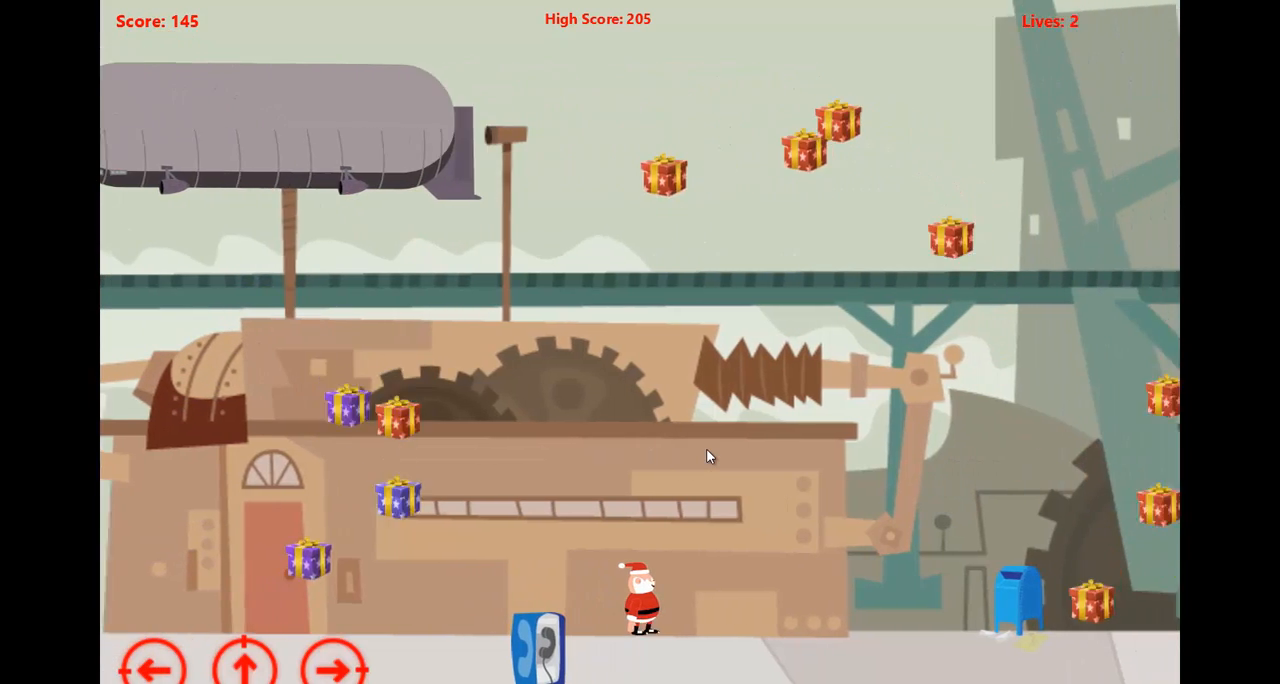
key("Up")
key("Right")
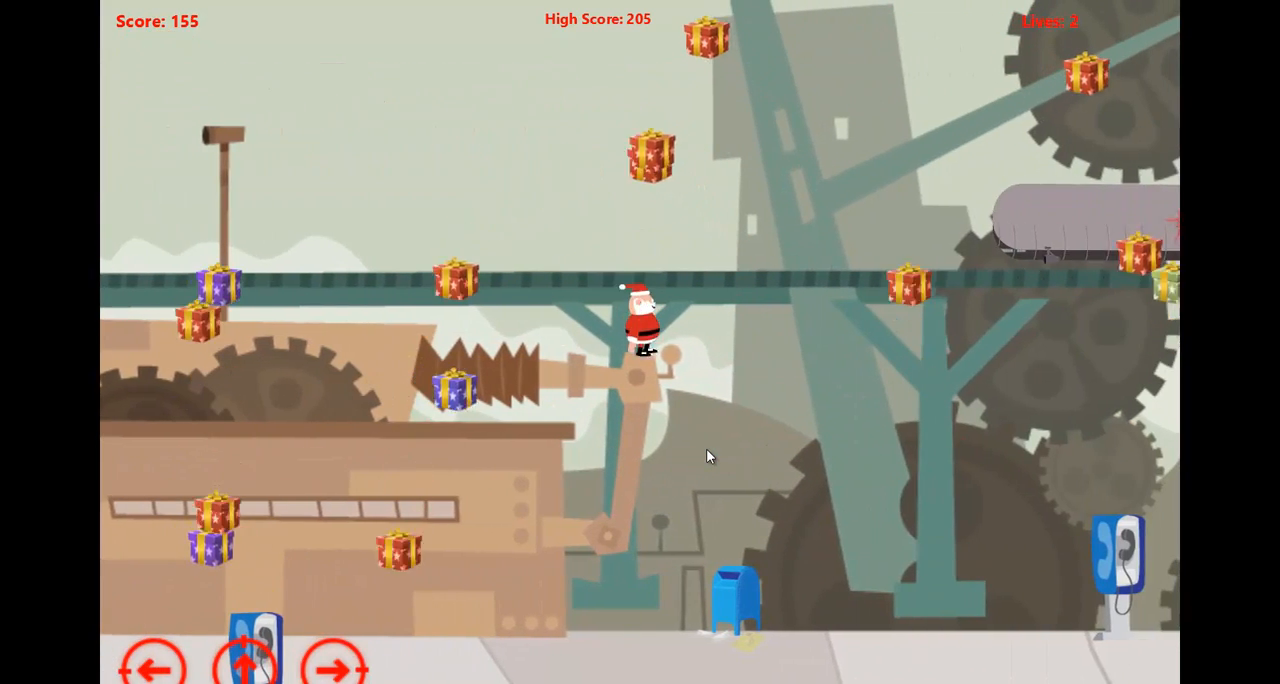
key("Right")
key("Up")
key("Left")
key("Right")
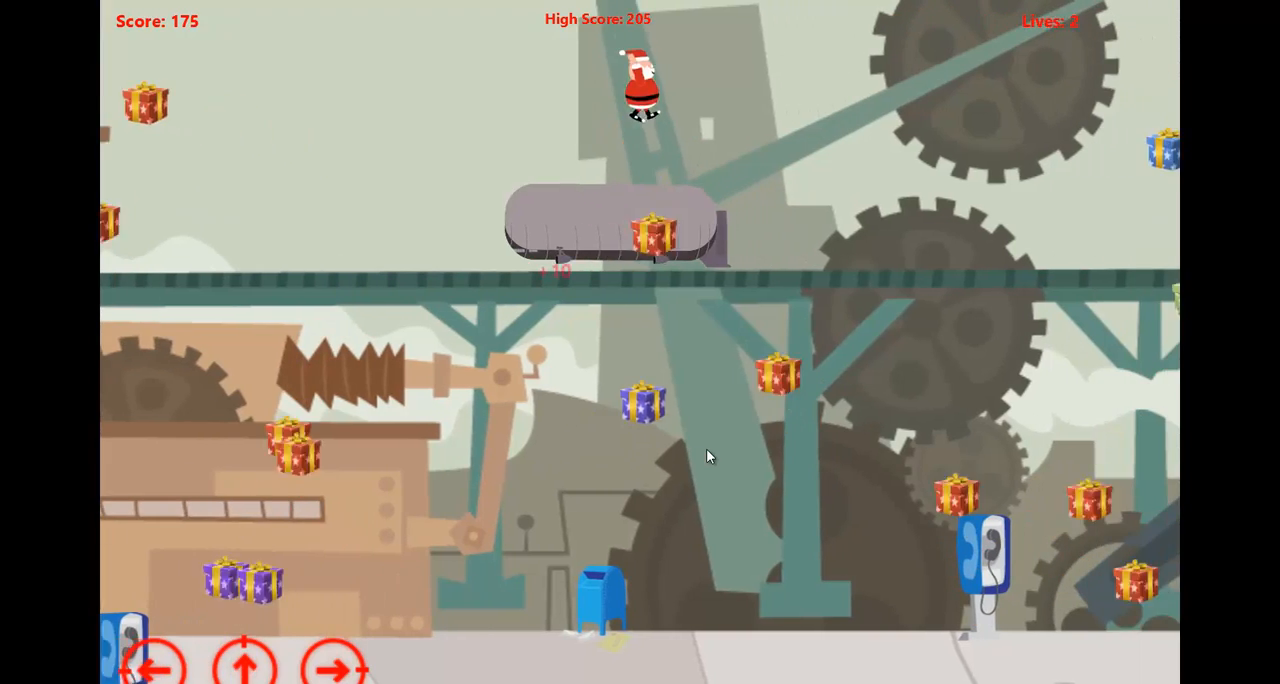
key("Up")
key("Left")
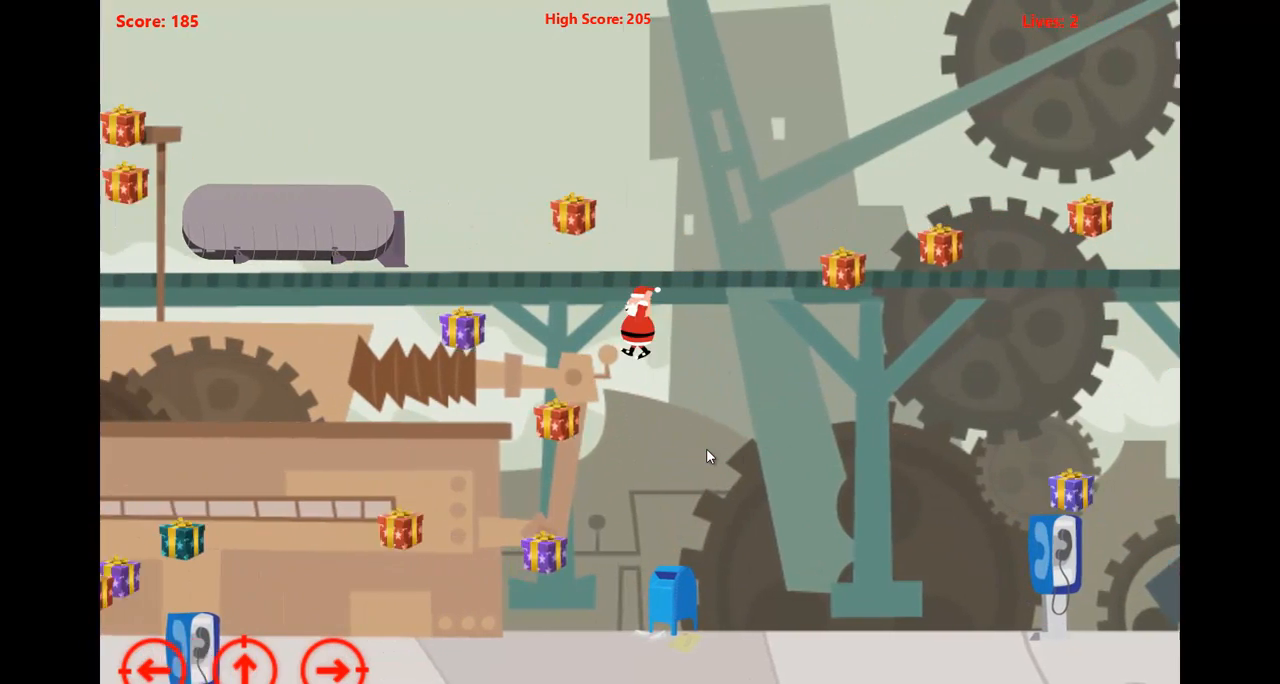
Jump Santa right across the large gears to the brick building with the clock tower.
key("Up")
key("Right")
key("Right")
key("Up")
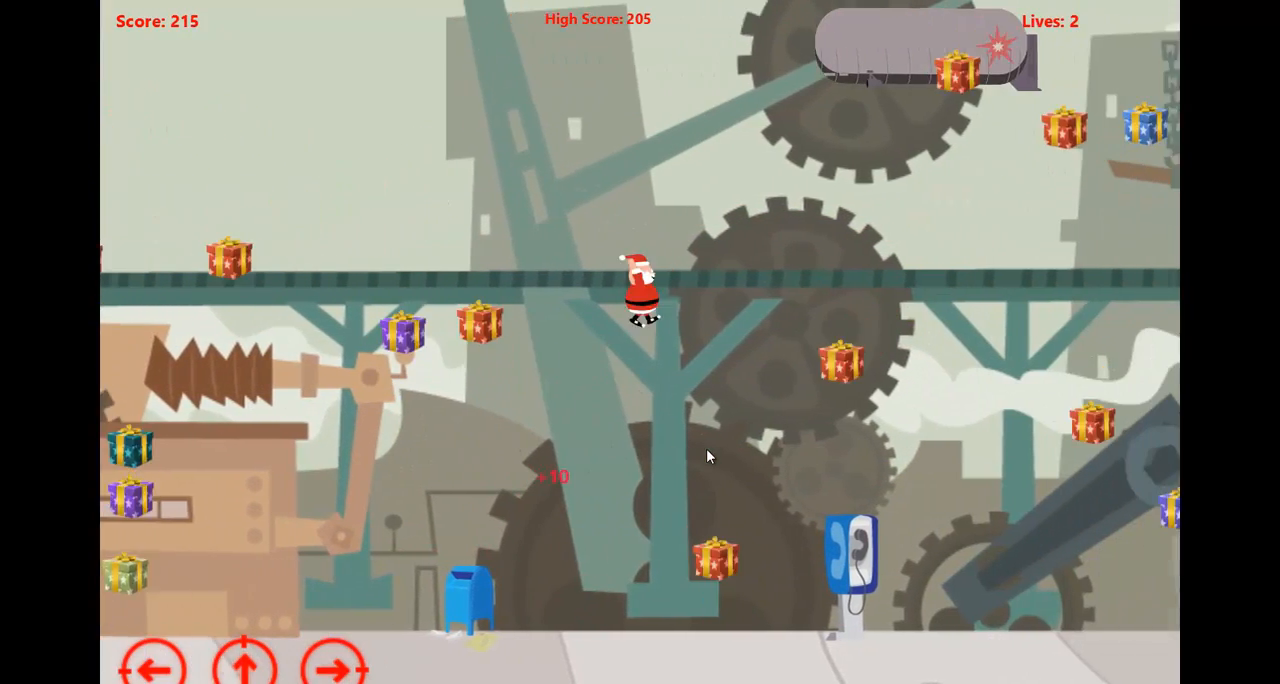
key("Up")
key("Right")
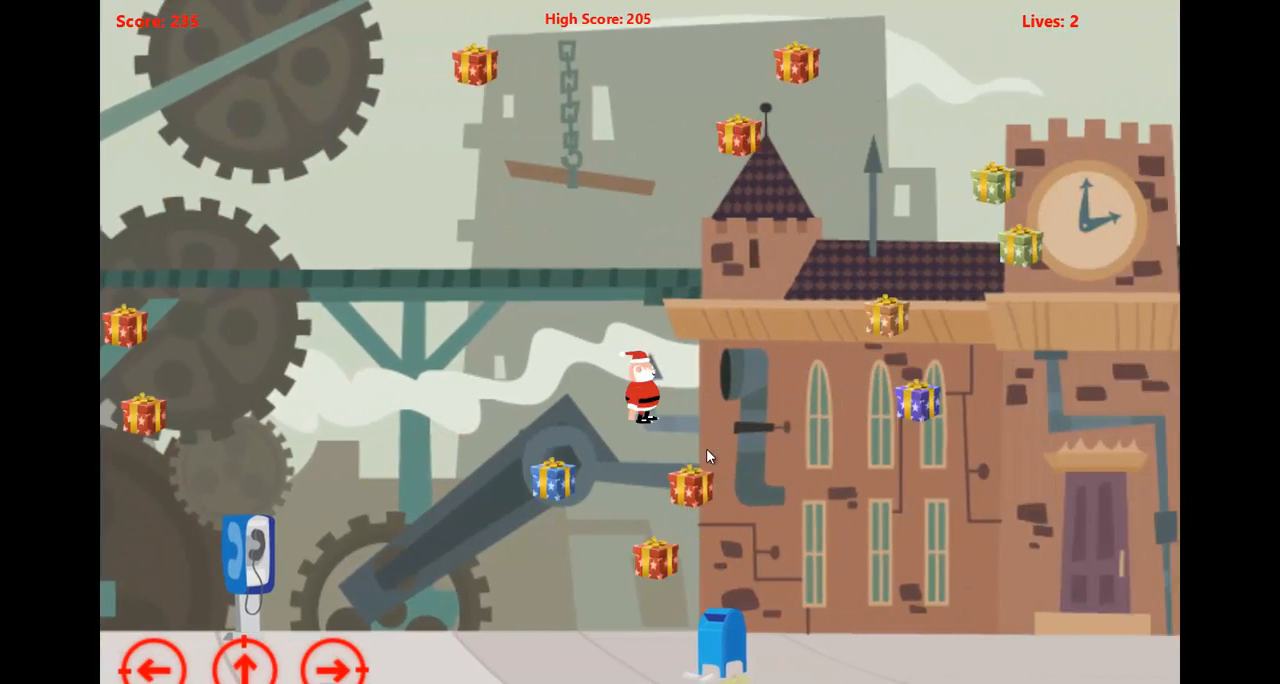
key("Up")
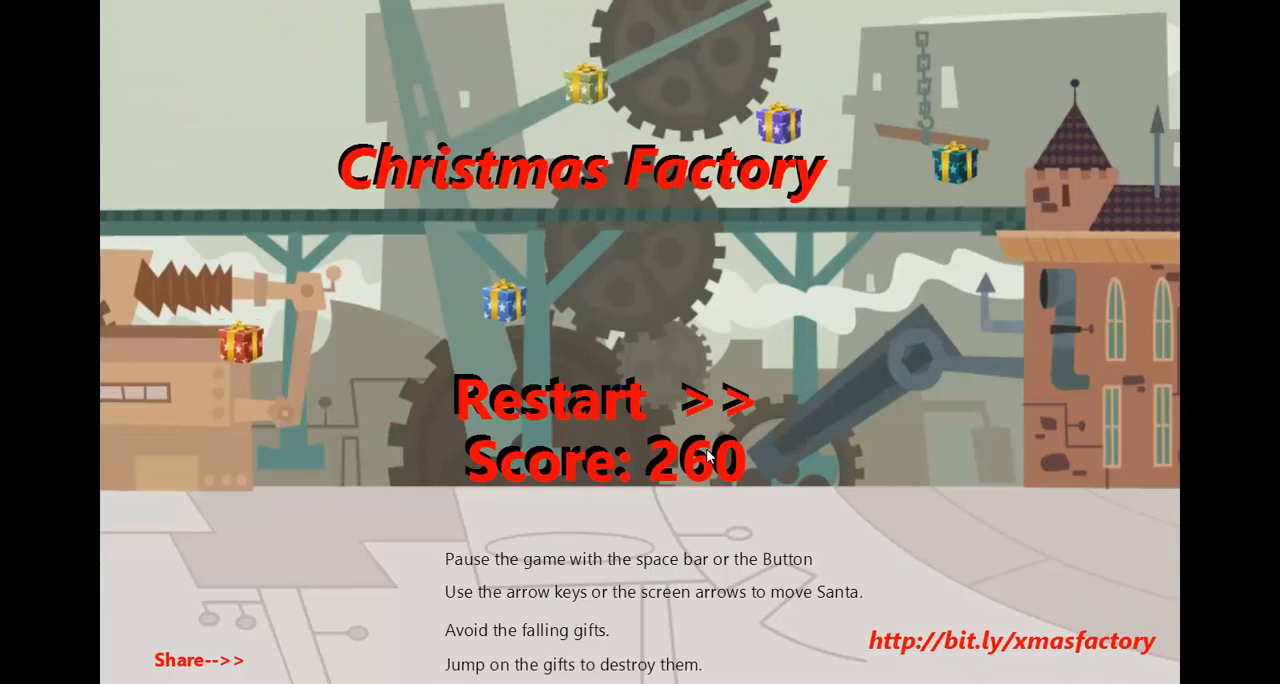
Restart the game and bring Santa past the first mailbox, jumping up in front of the red brick house.
left_click(593, 424)
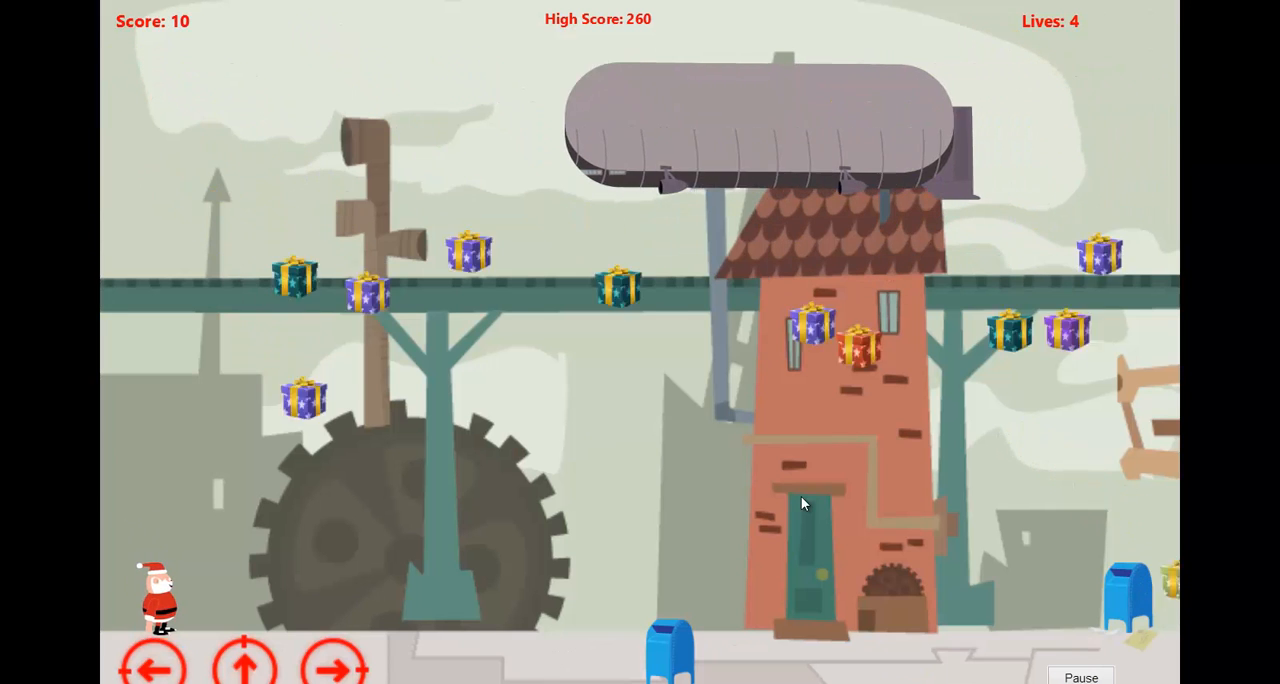
key("Right")
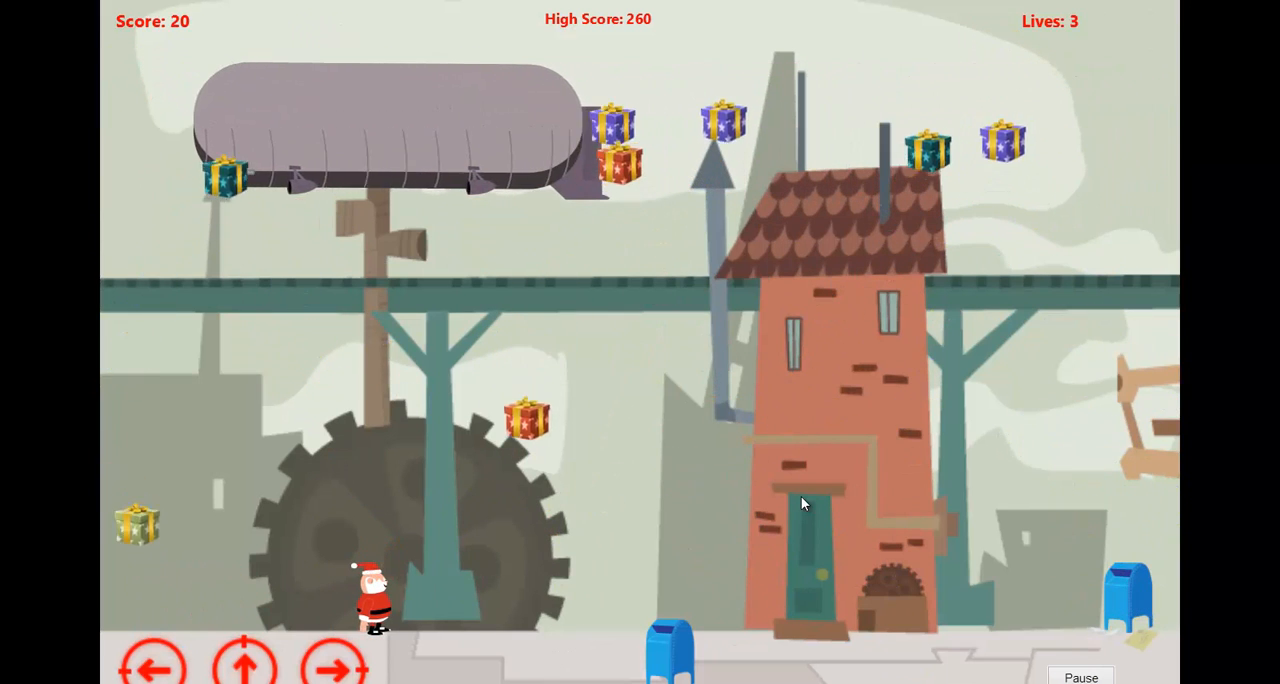
key("Up")
key("Right")
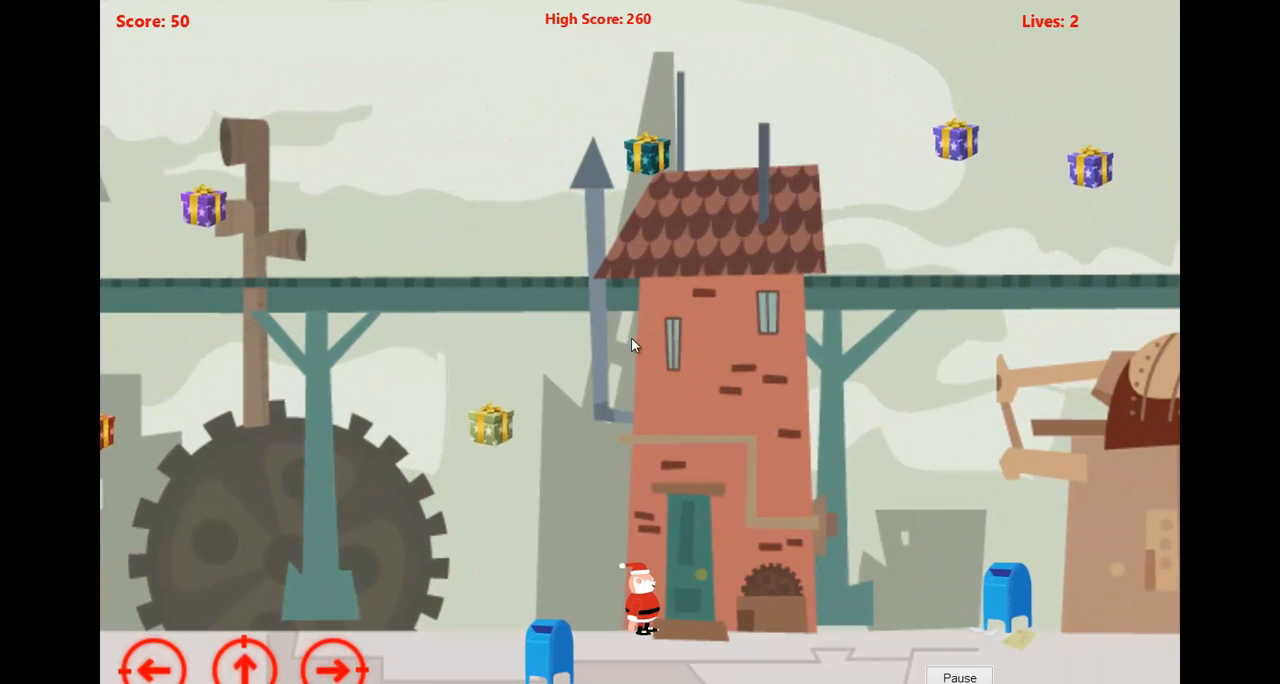
key("Up")
key("Right")
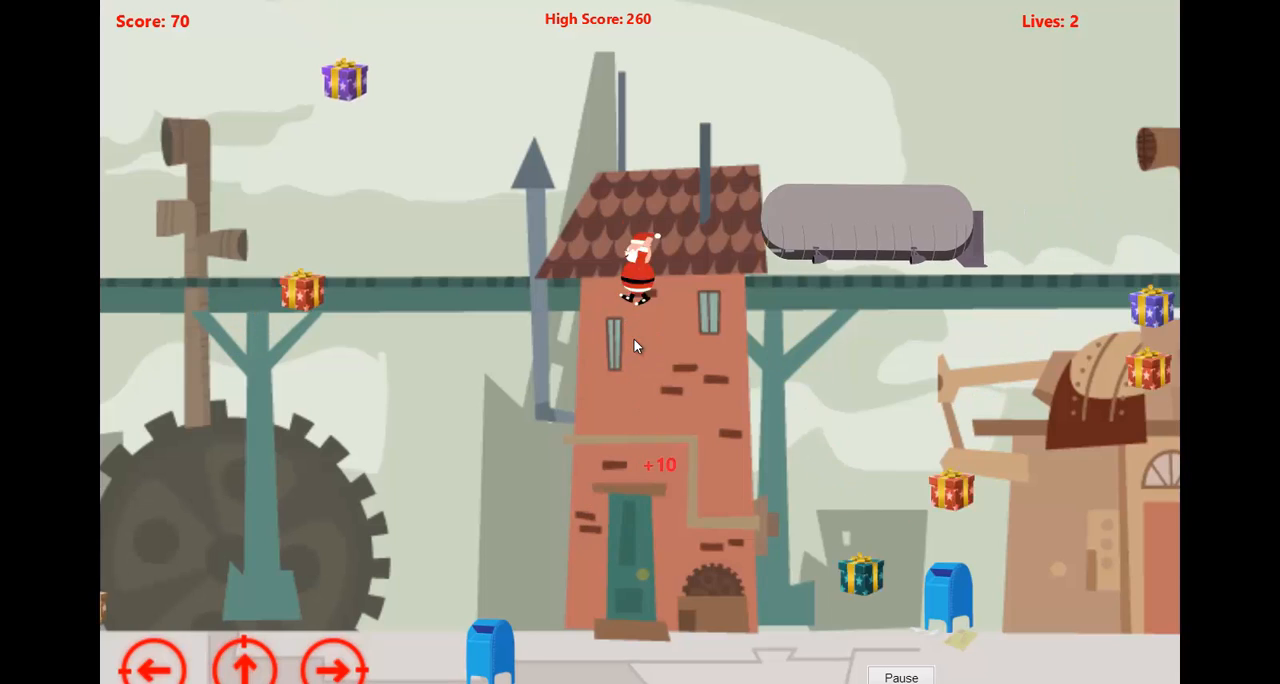
Jump Santa back and forth around the red brick house's roof to destroy falling gifts.
key("Right")
key("Up")
key("Left")
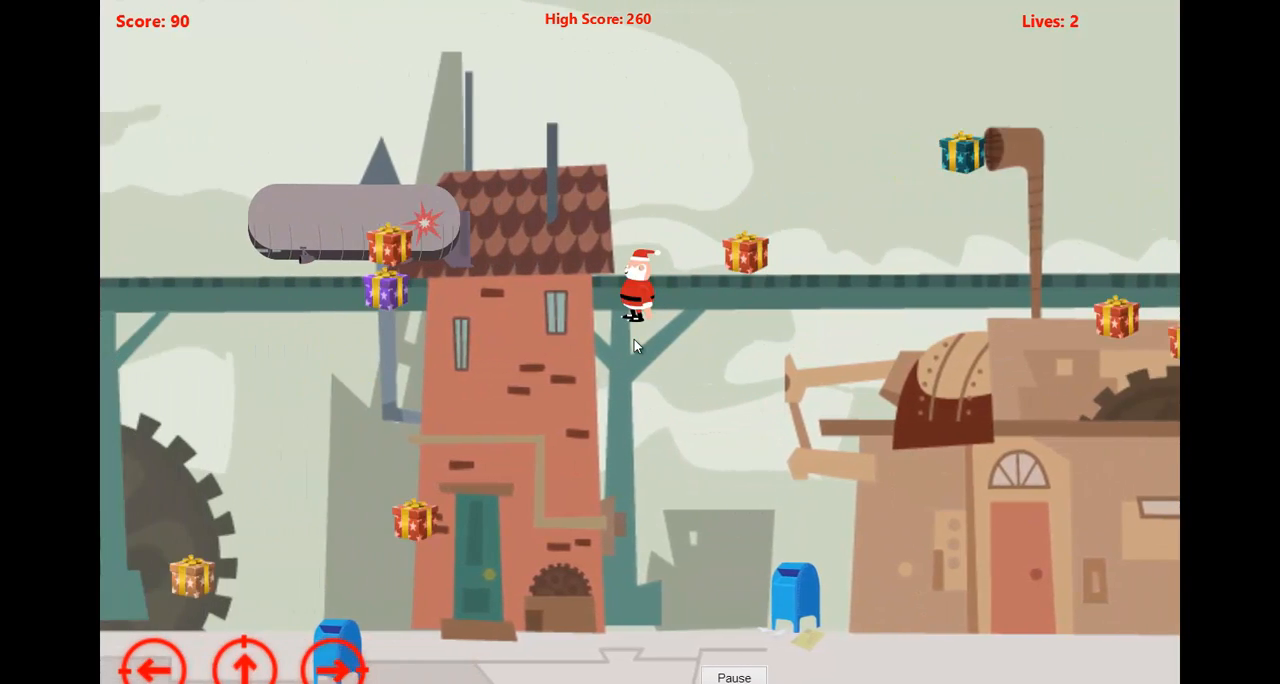
key("Right")
key("Up")
key("Left")
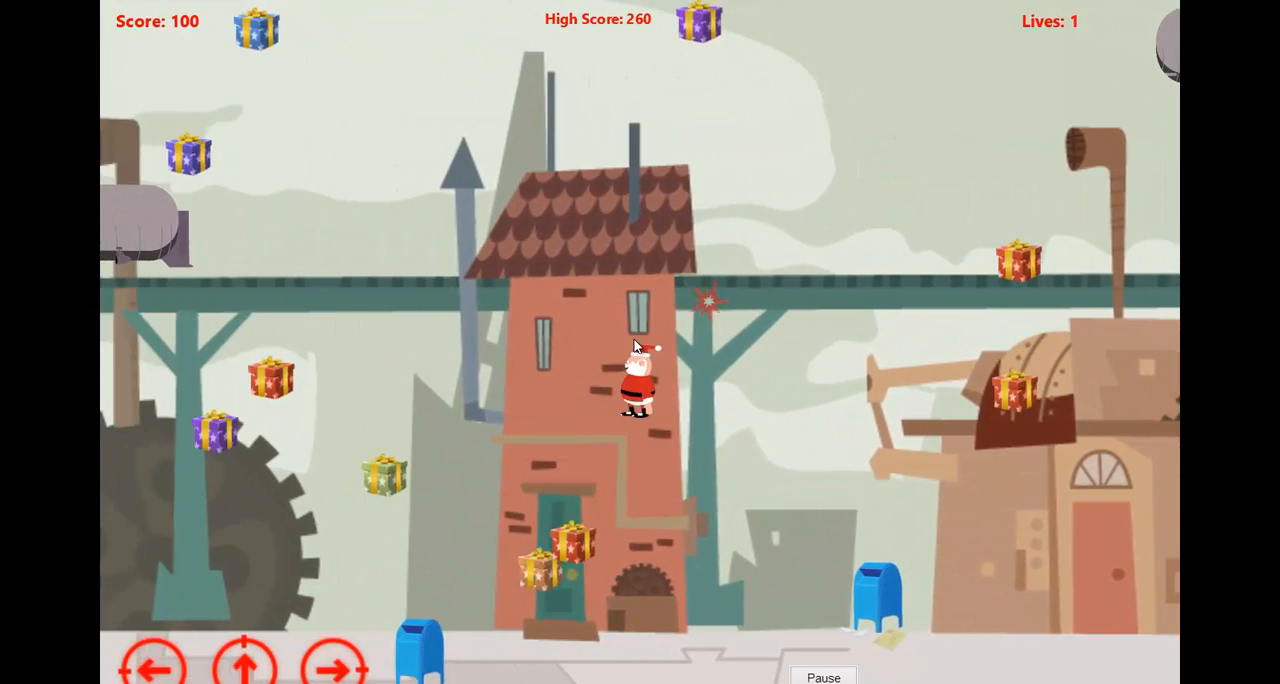
key("Up")
key("Right")
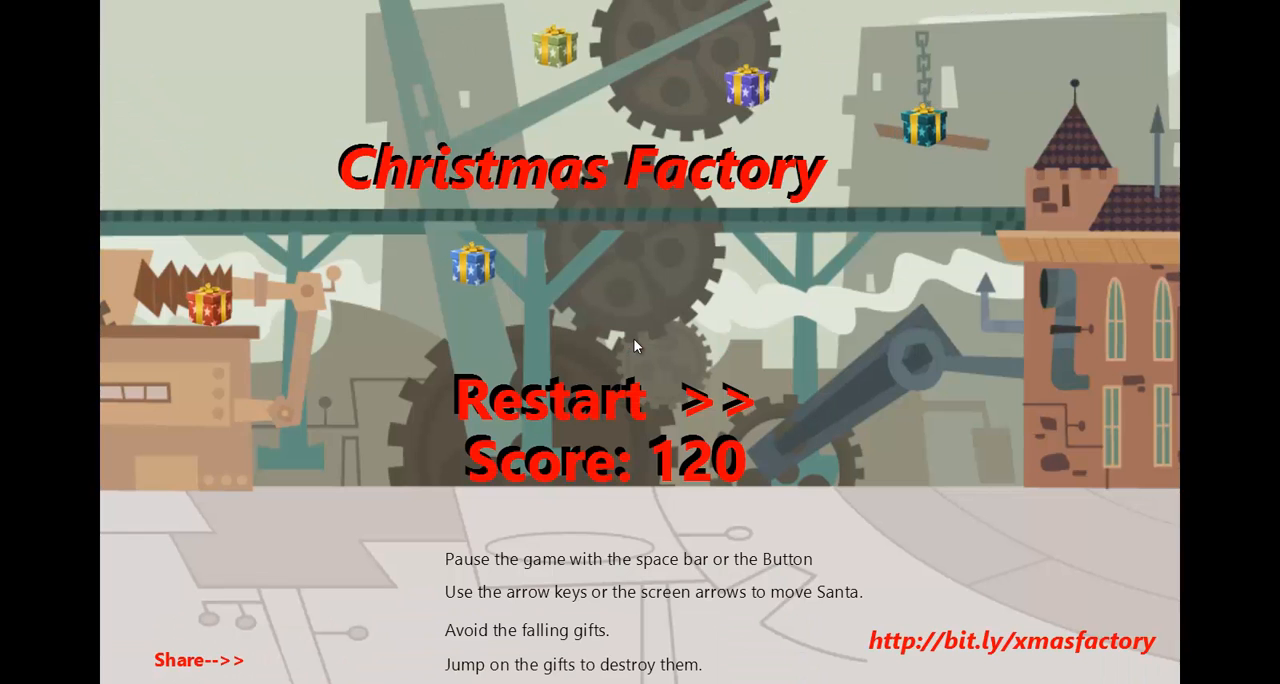
Restart the game and steer Santa with the on-screen arrows, jumping over gifts toward the first mailbox.
left_click(677, 430)
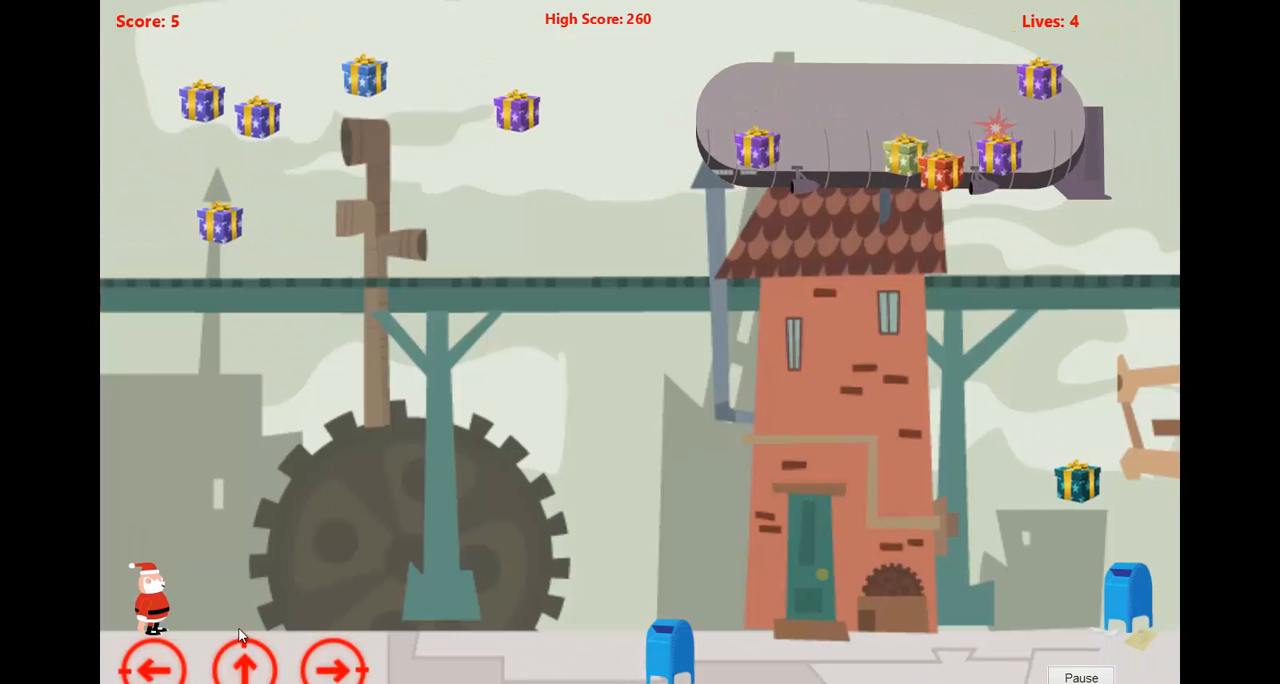
left_click(332, 671)
left_click(262, 676)
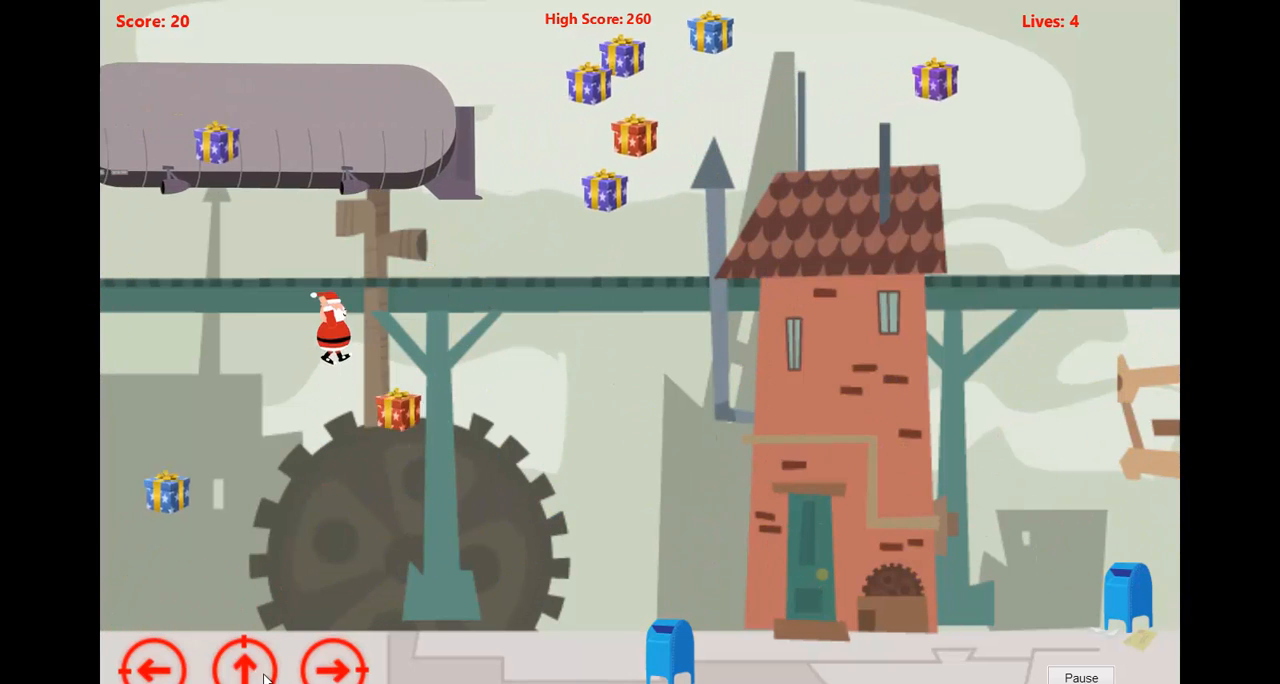
left_click(264, 679)
left_click(333, 671)
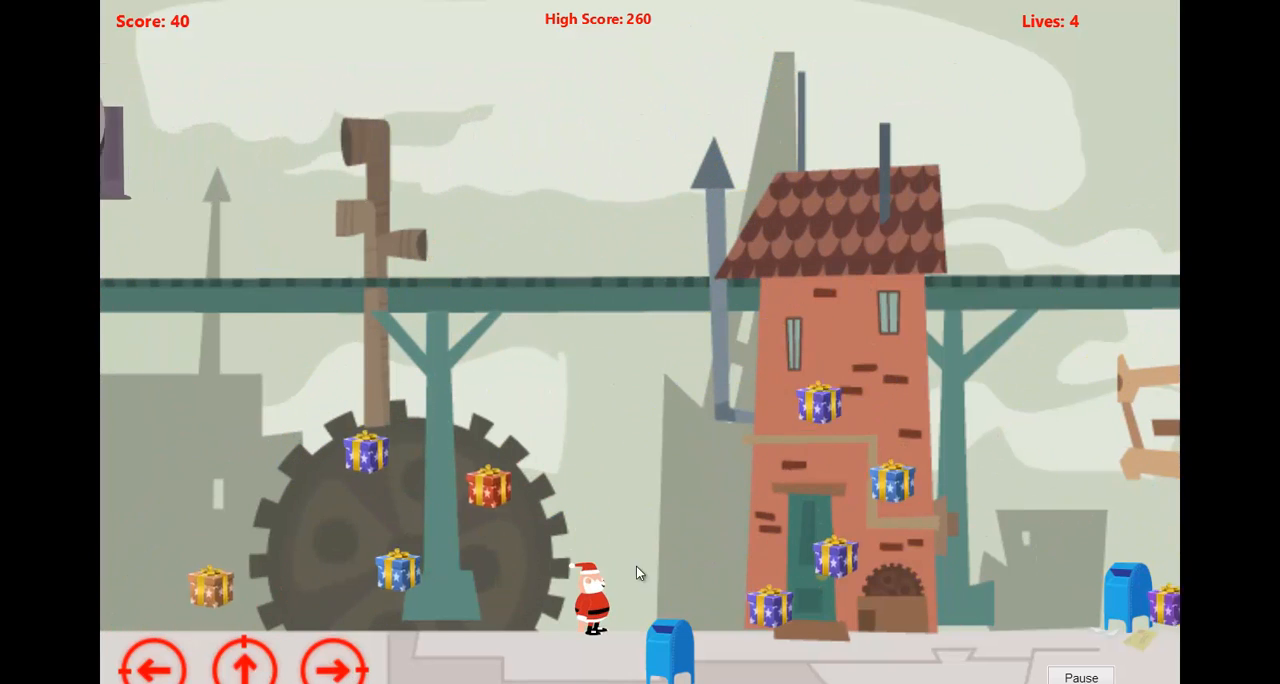
Pause the game and start a new round from the main menu.
key("space")
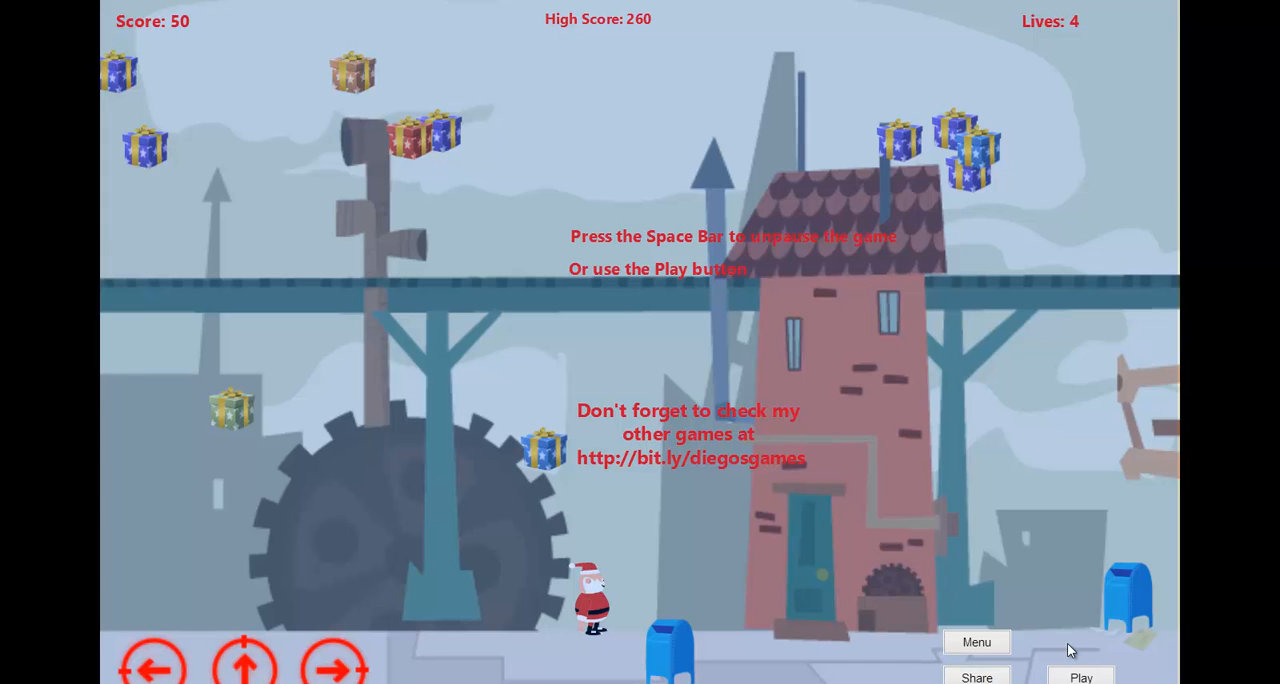
left_click(993, 647)
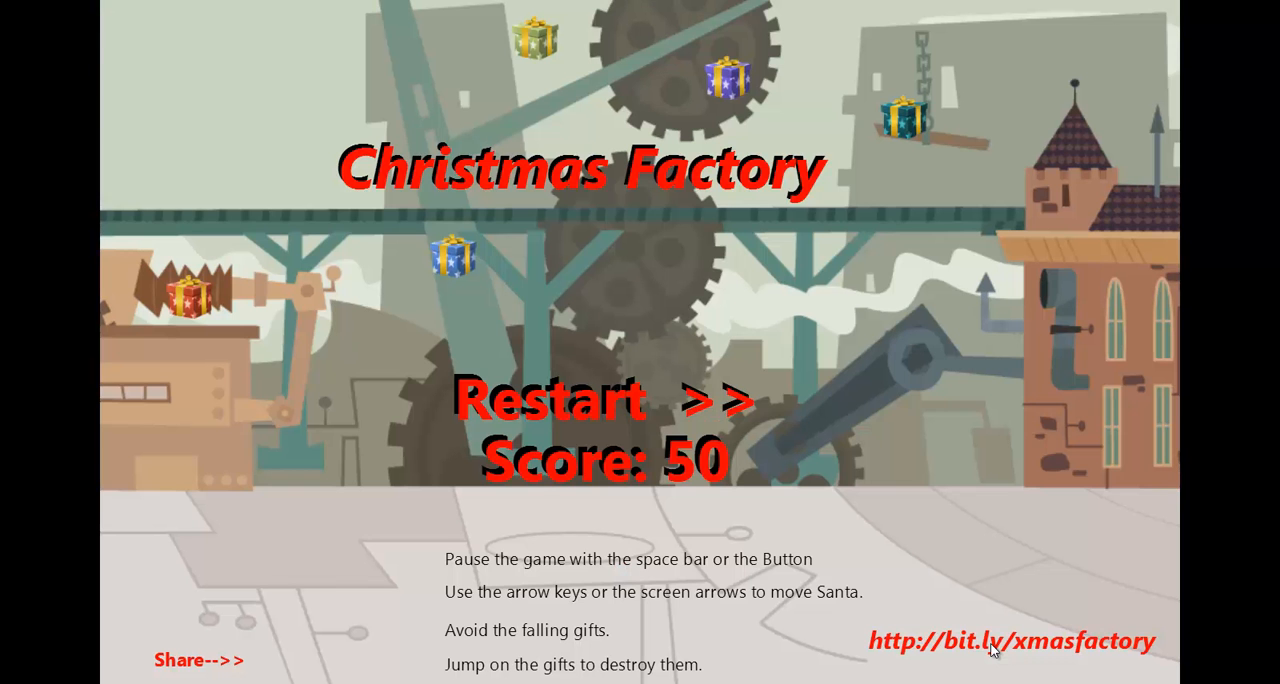
left_click(678, 472)
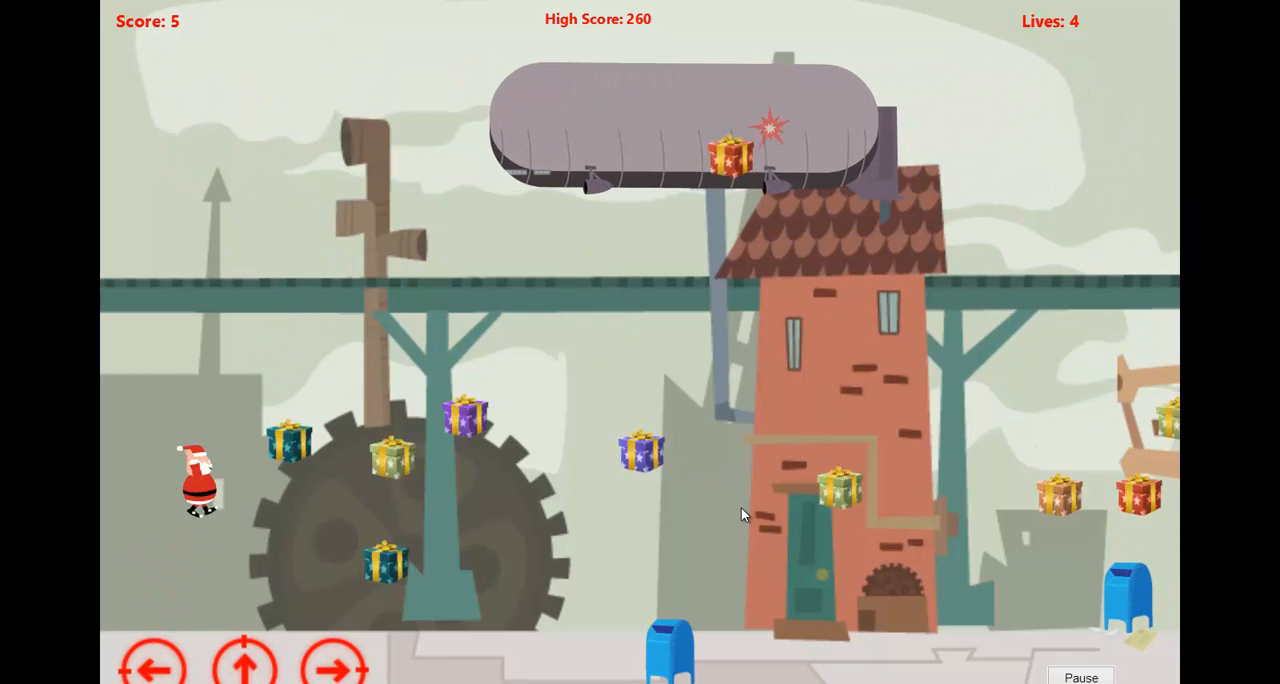
Jump Santa and move him back and forth between the large gear and the first mailbox.
key("Up")
key("Right")
key("Left")
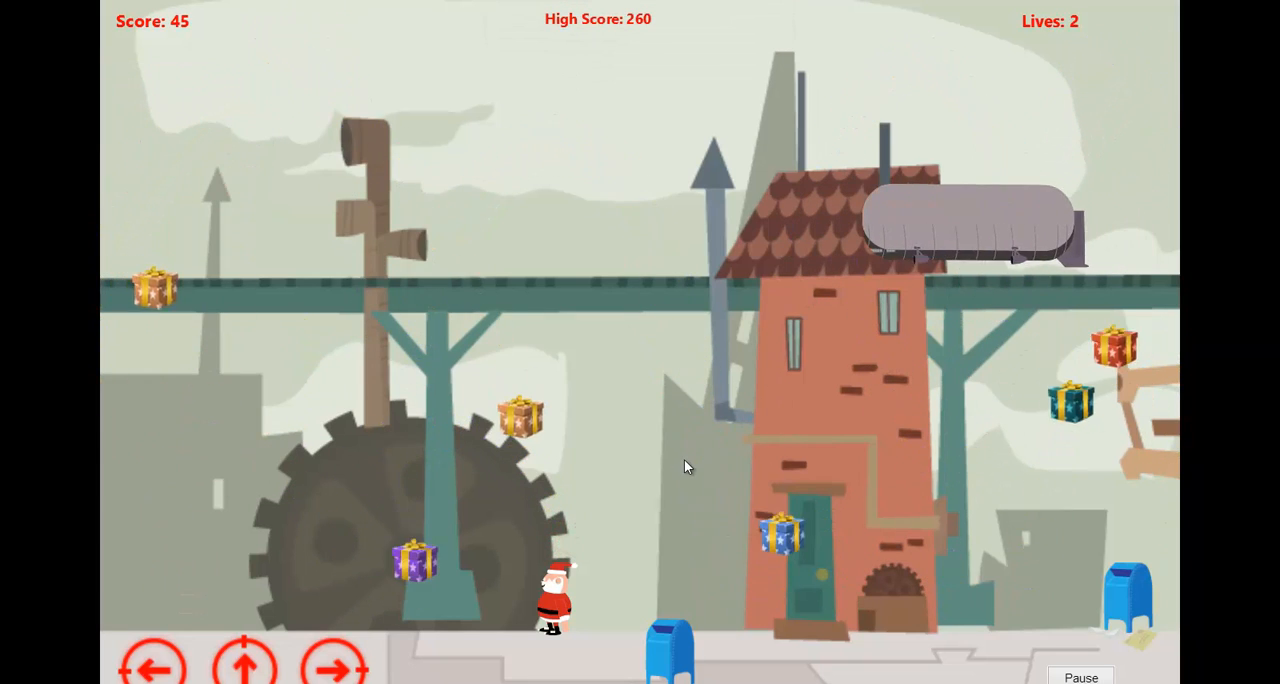
key("Right")
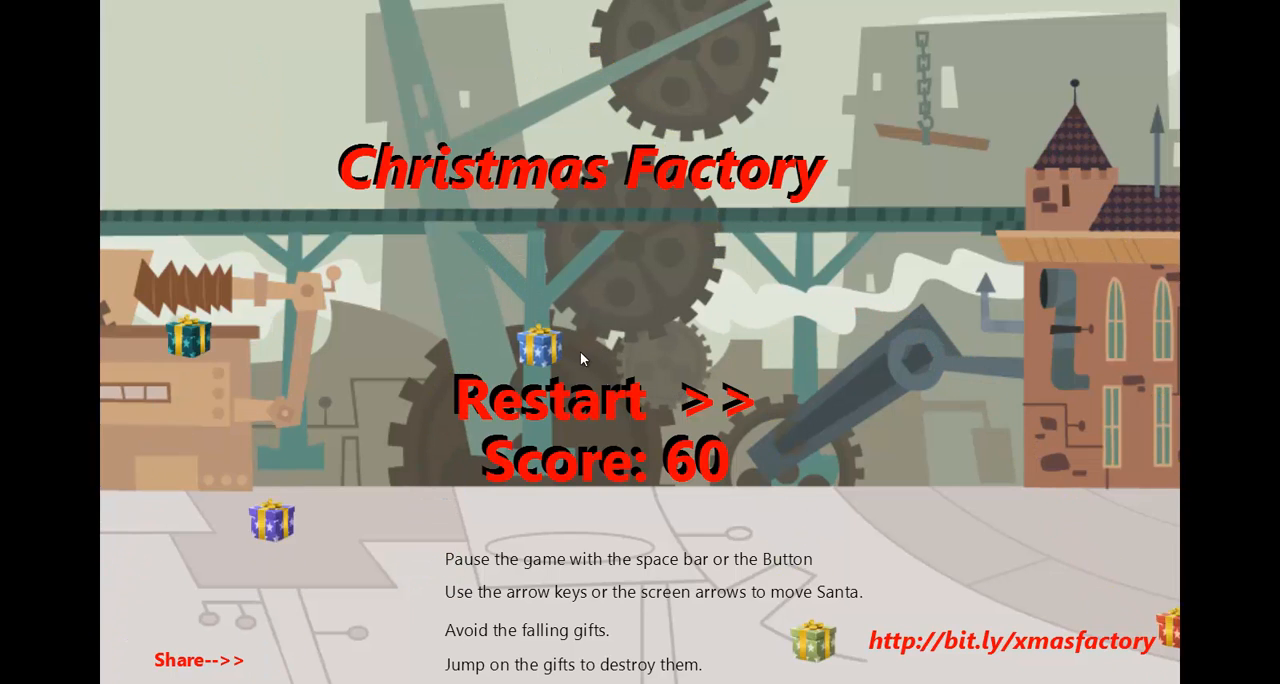
Restart the game and jump Santa high over the red brick house to the brown factory building.
left_click(745, 428)
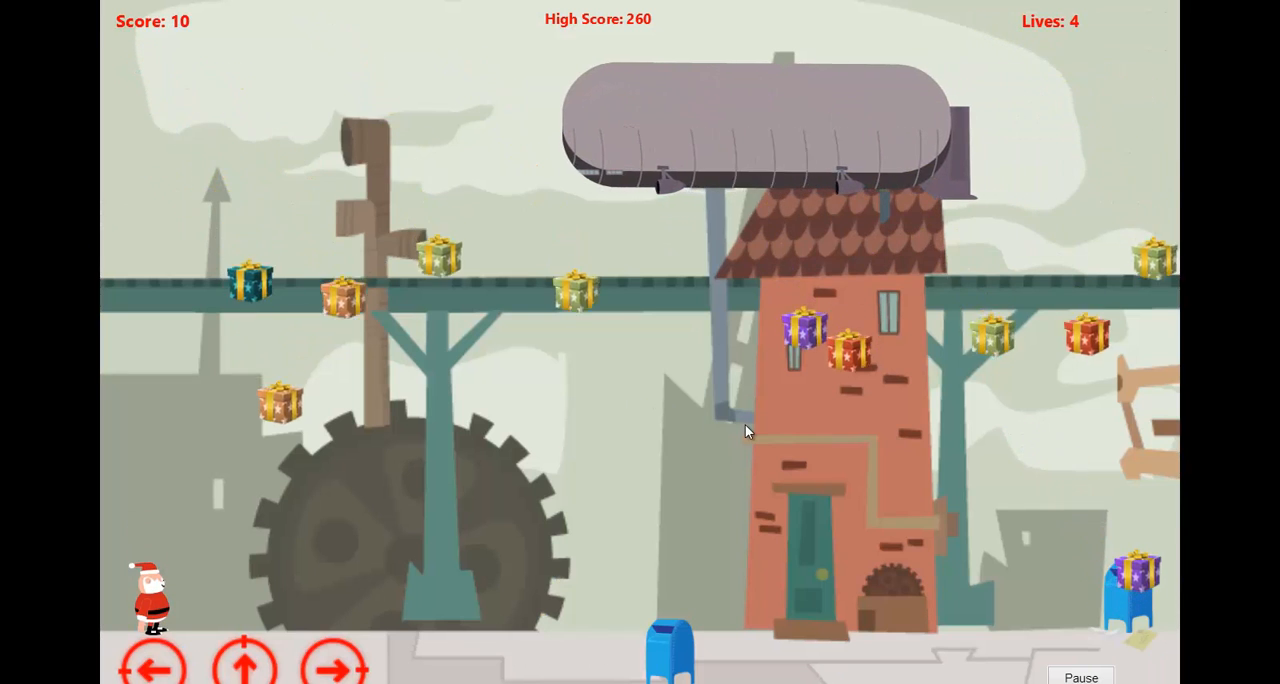
key("Up")
key("Right")
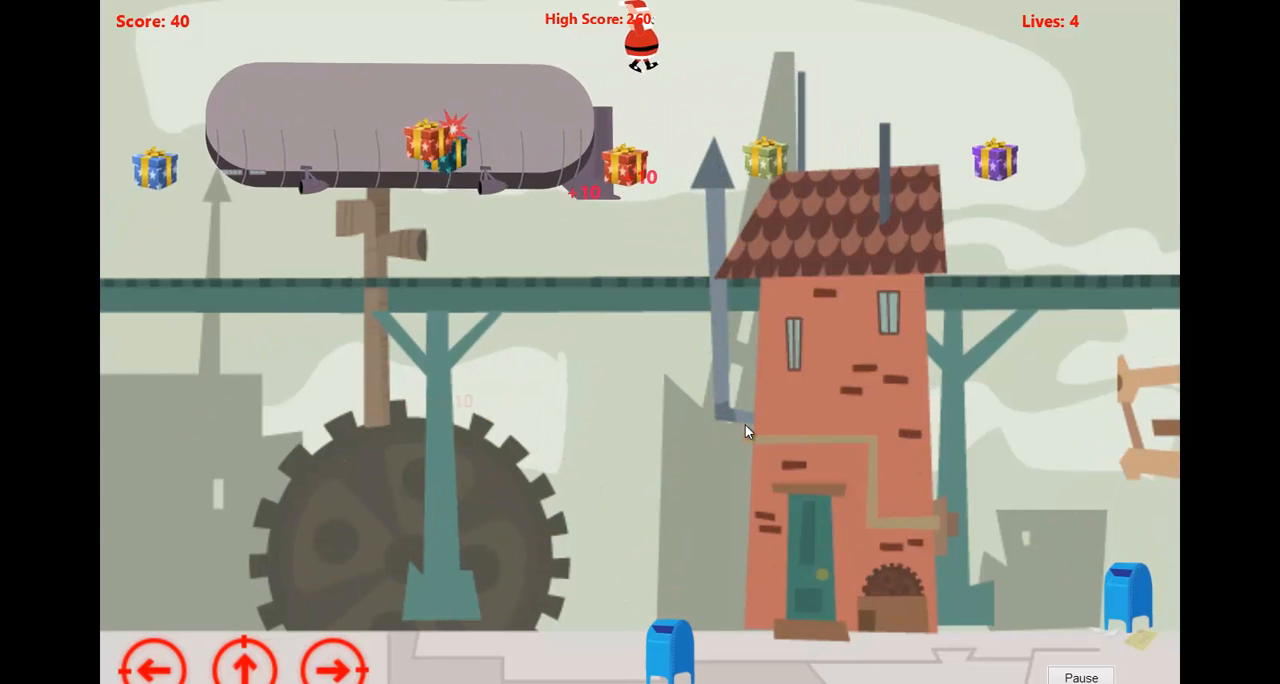
key("Up")
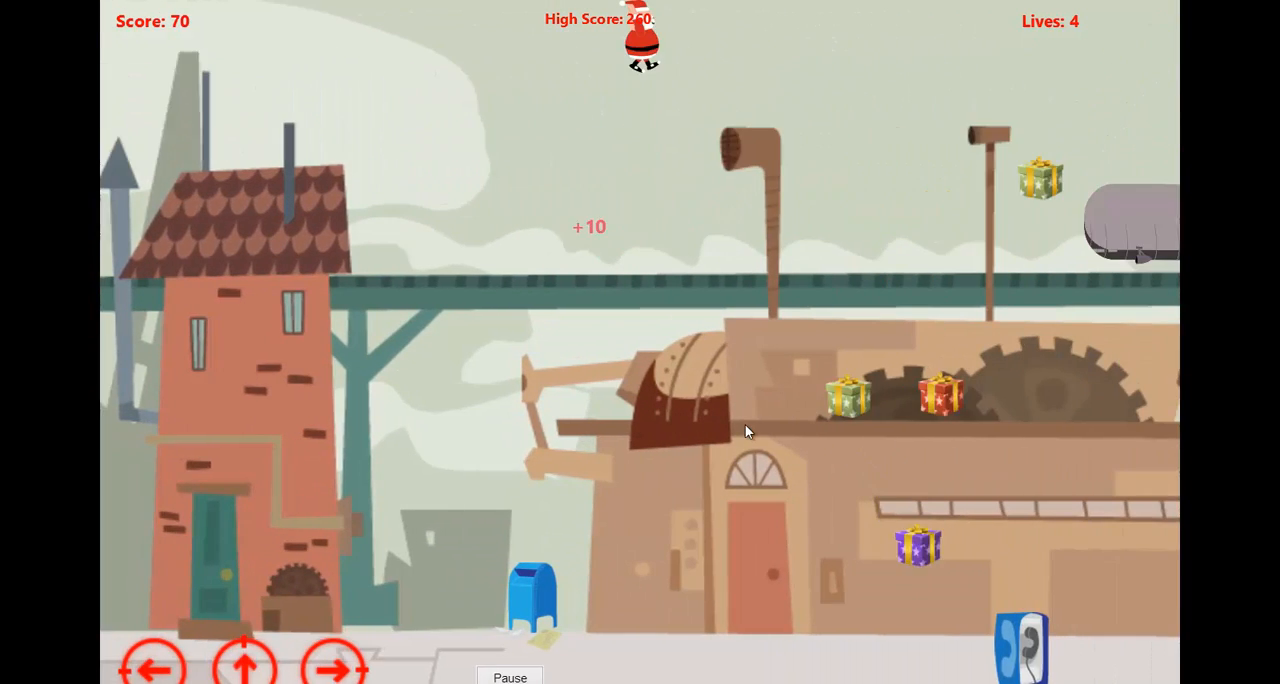
key("Left")
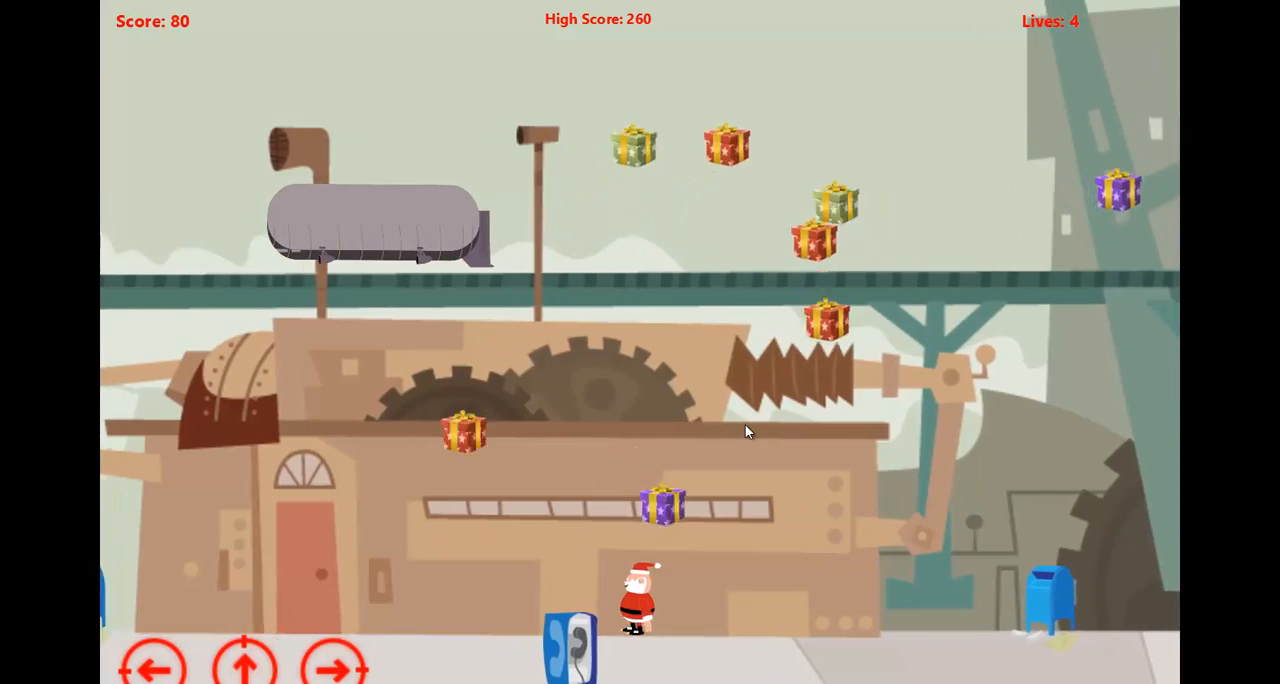
key("Left")
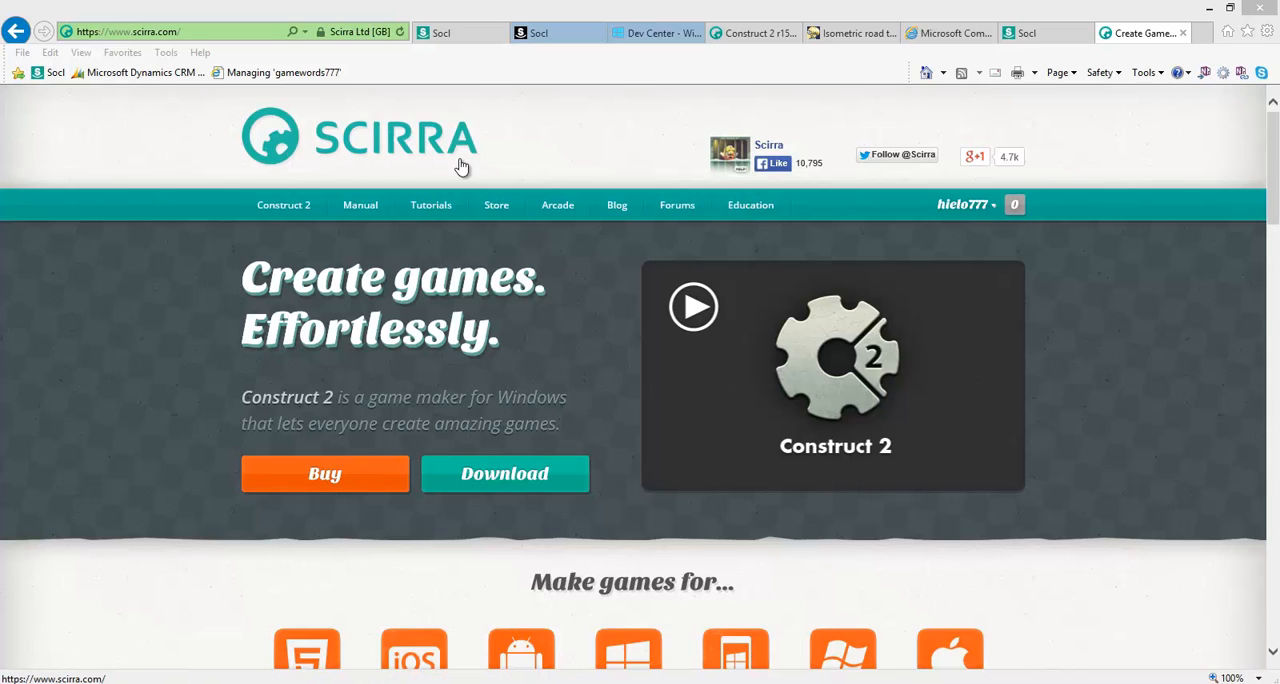
Open the Construct 2 download page on the Scirra site and decline the offered setup file.
left_click(193, 35)
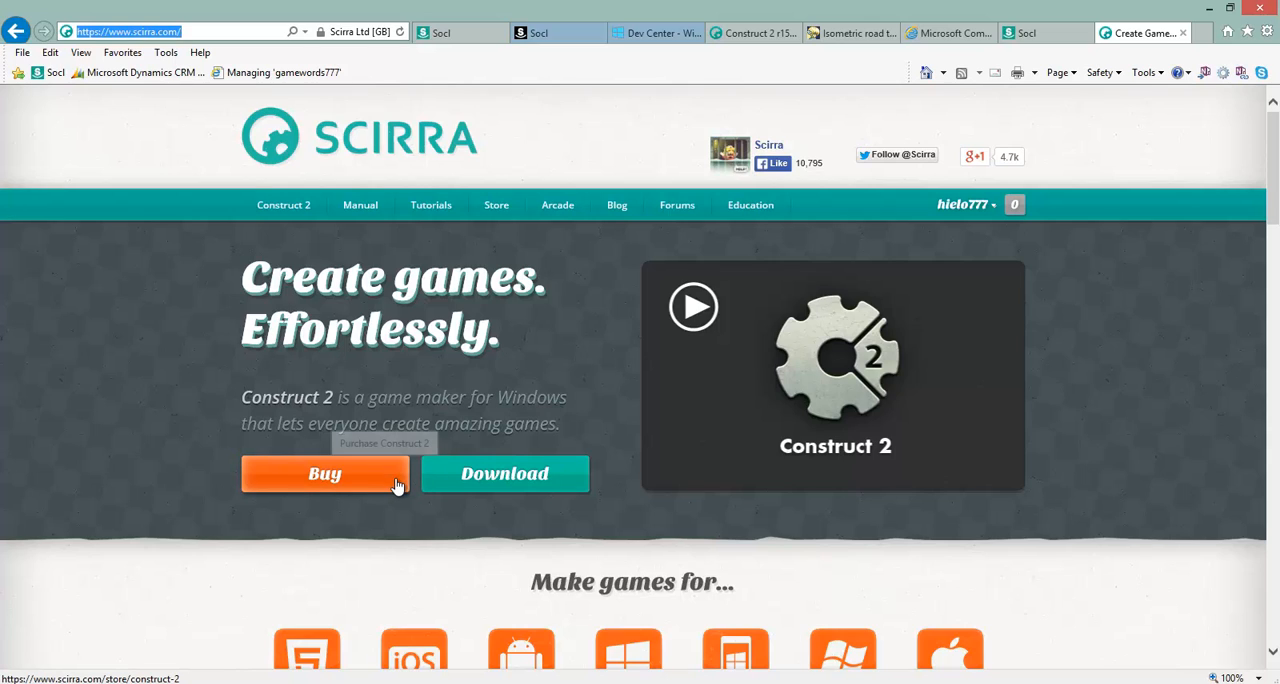
left_click(484, 491)
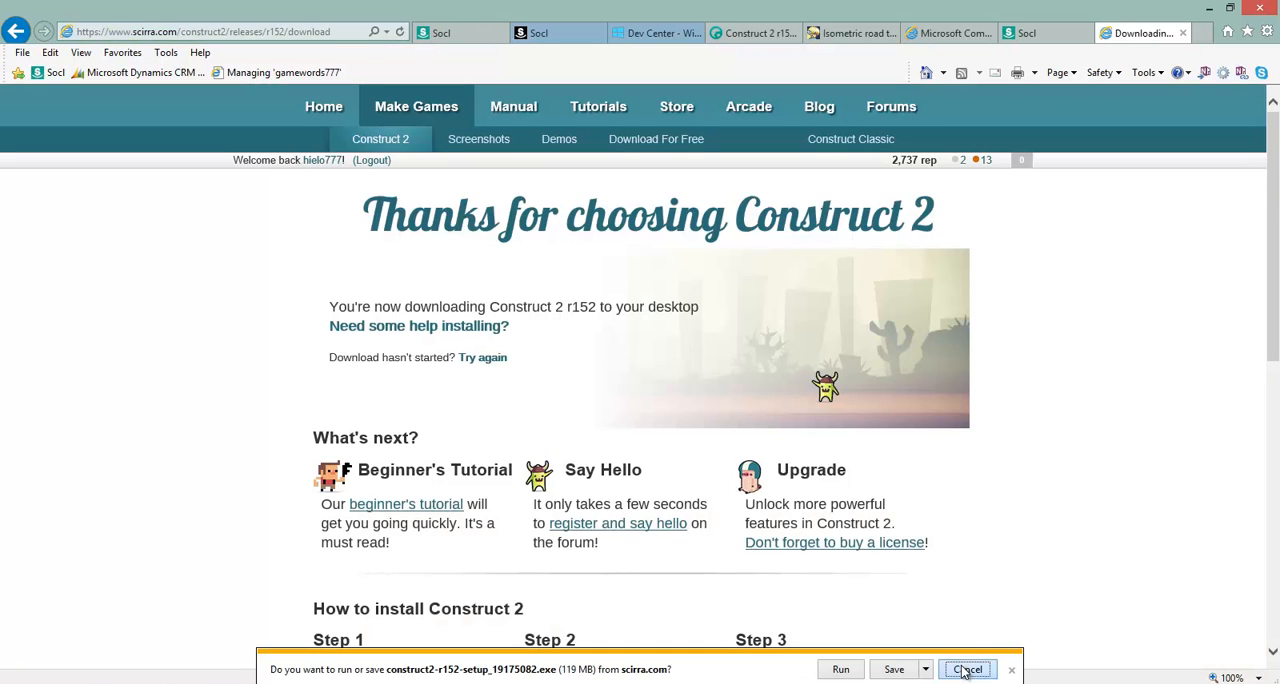
left_click(966, 669)
Review the download page's getting-started links and the three instructions for installing Construct 2.
scroll(1037, 436, "down", 3)
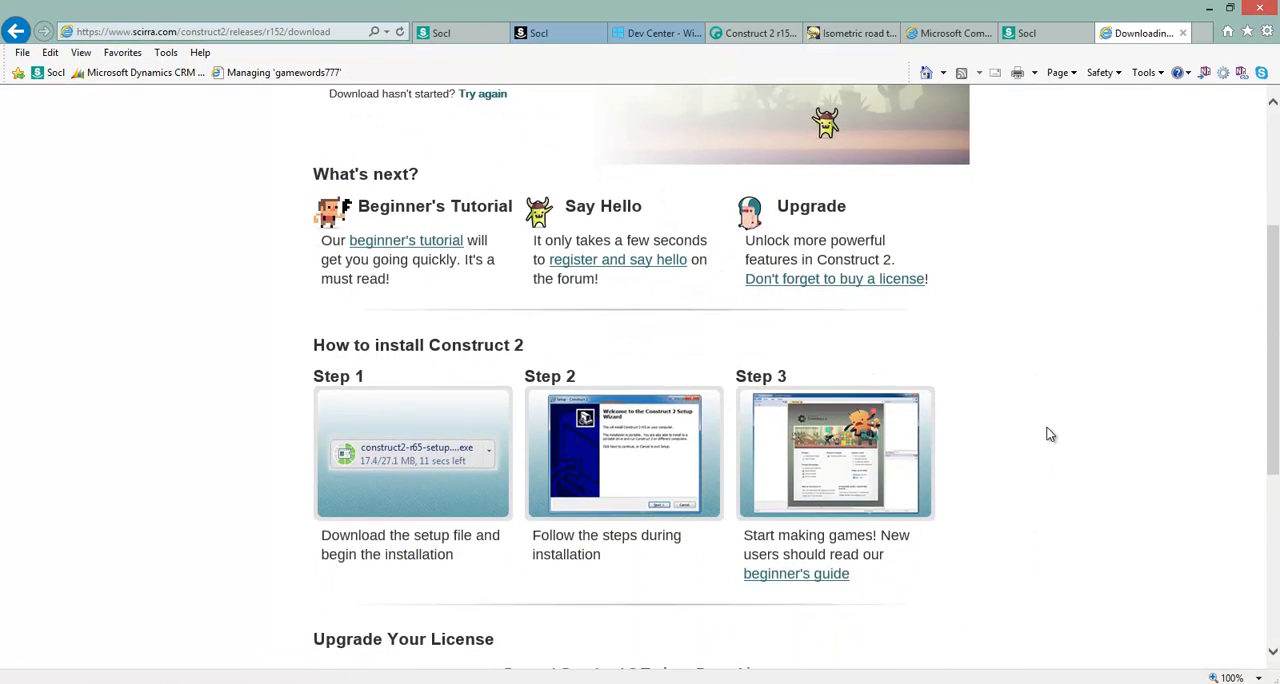
scroll(1046, 434, "down", 3)
scroll(517, 281, "up", 3)
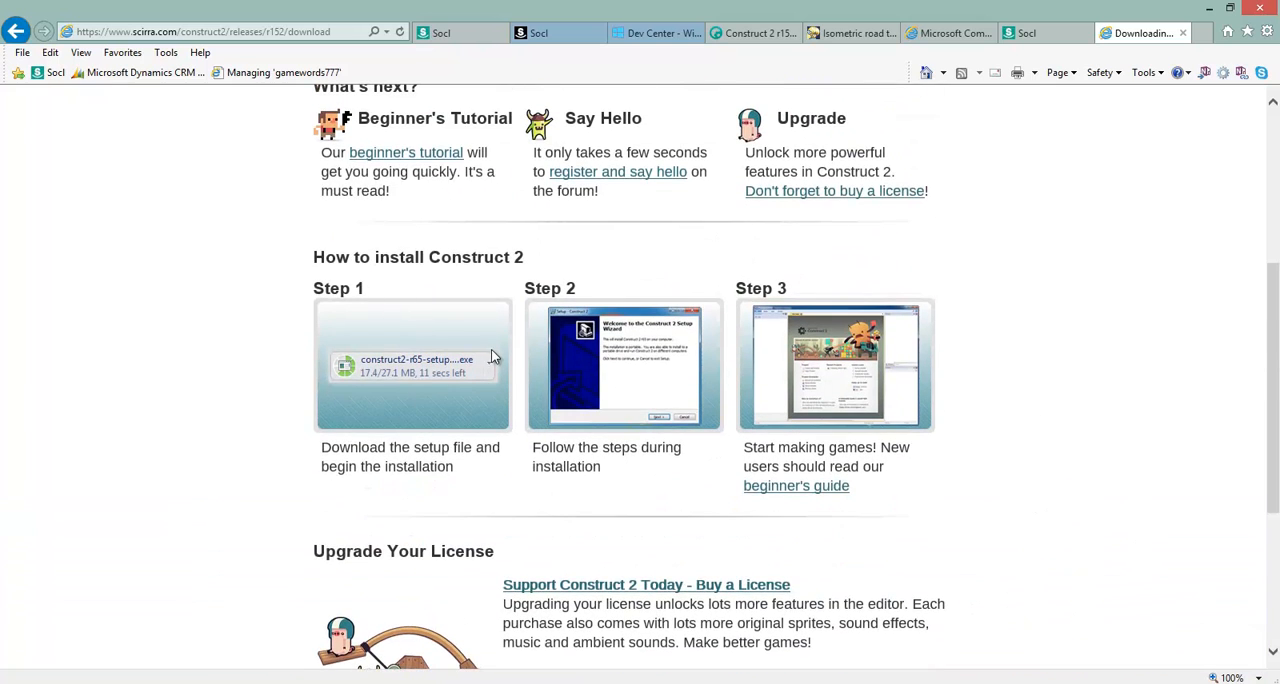
scroll(505, 350, "up", 1)
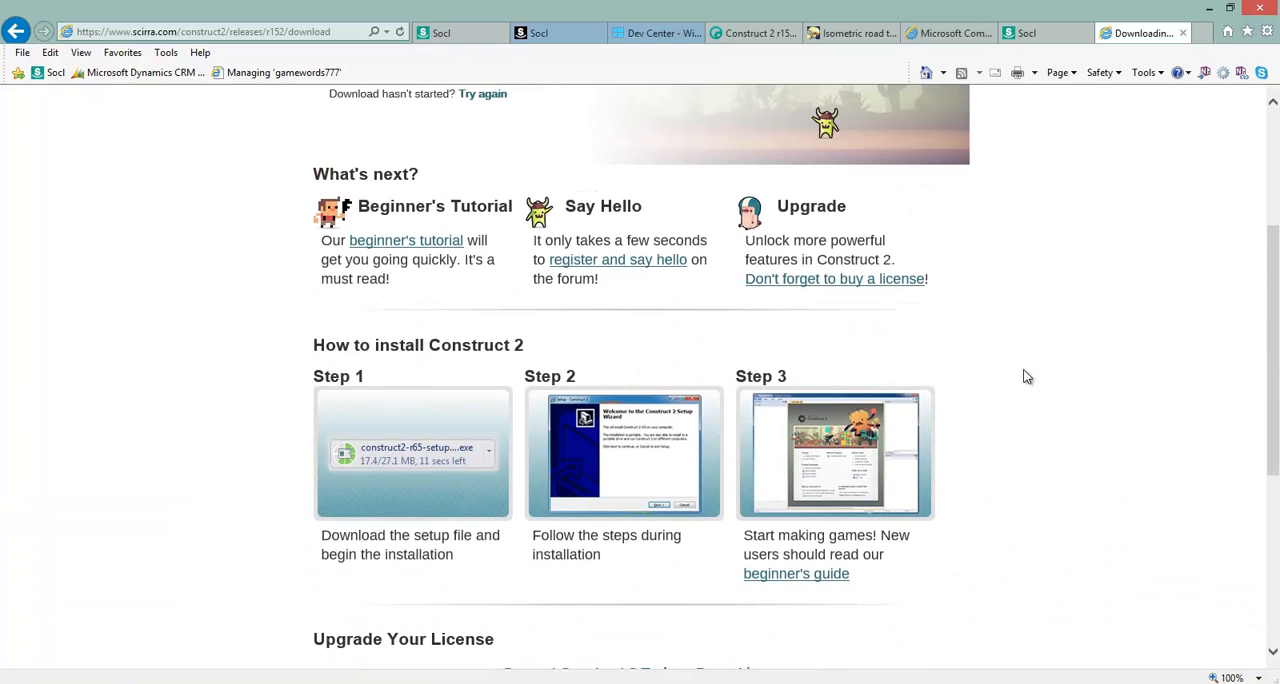
scroll(1026, 377, "up", 2)
scroll(1026, 377, "up", 1)
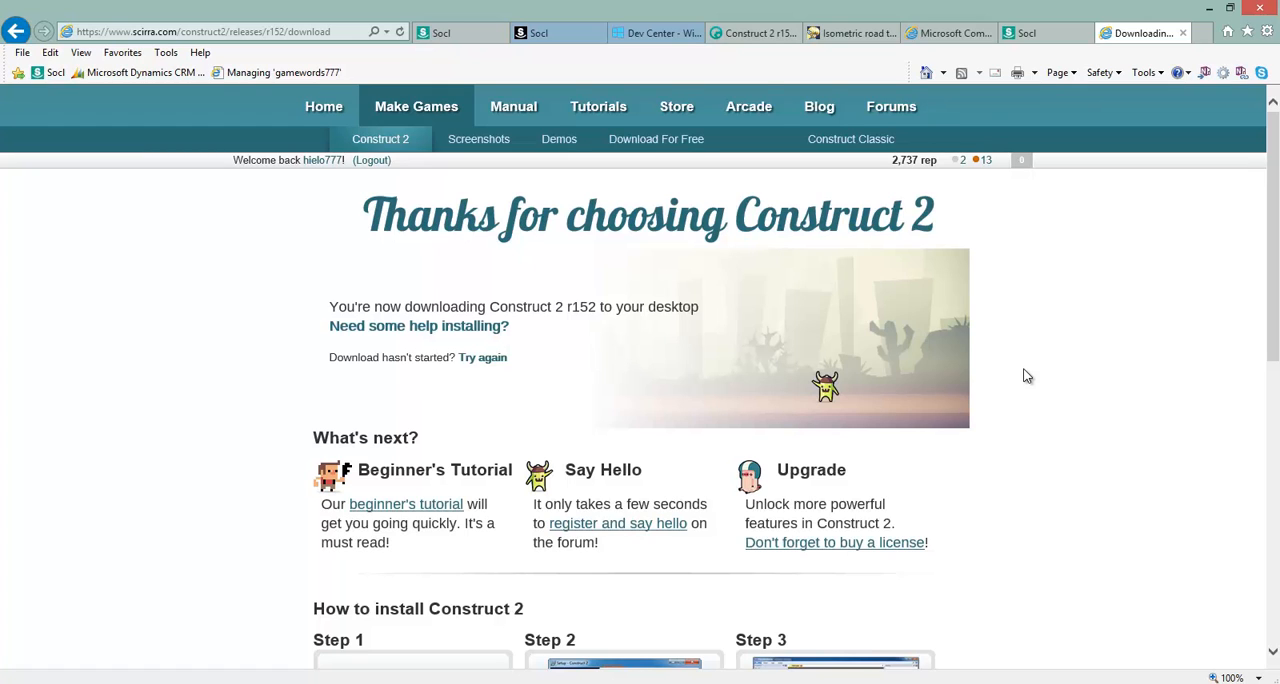
scroll(1026, 376, "down", 2)
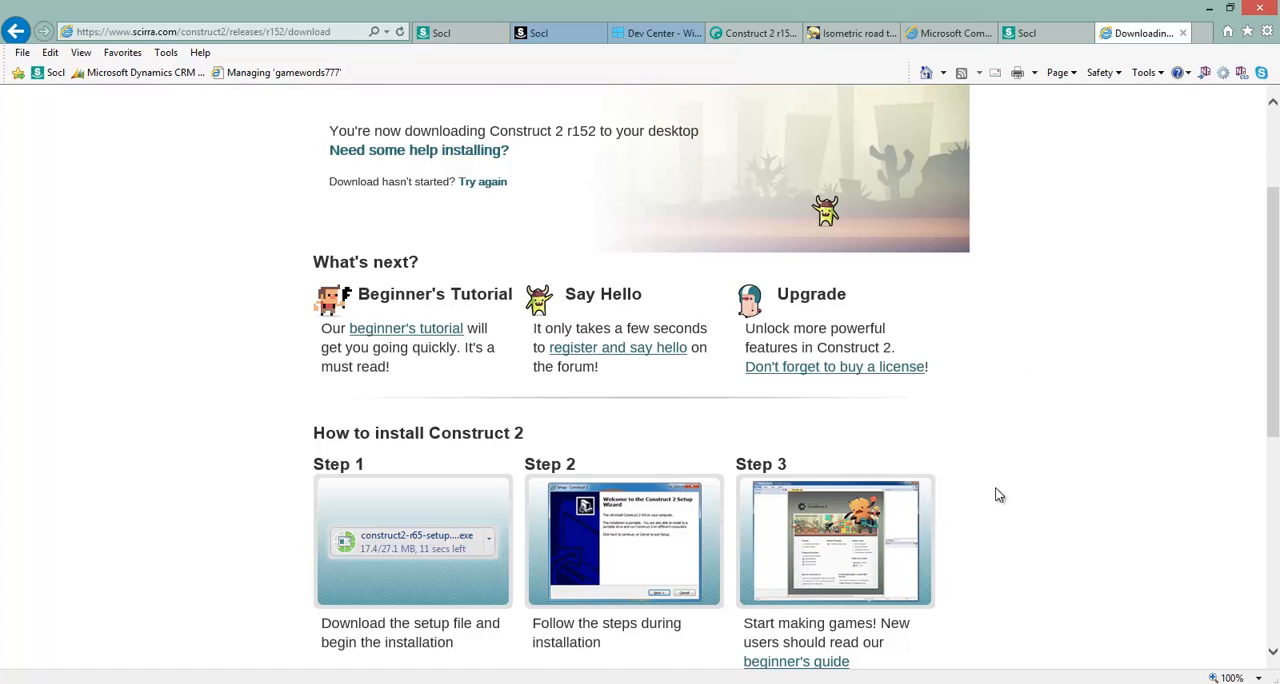
scroll(997, 494, "up", 2)
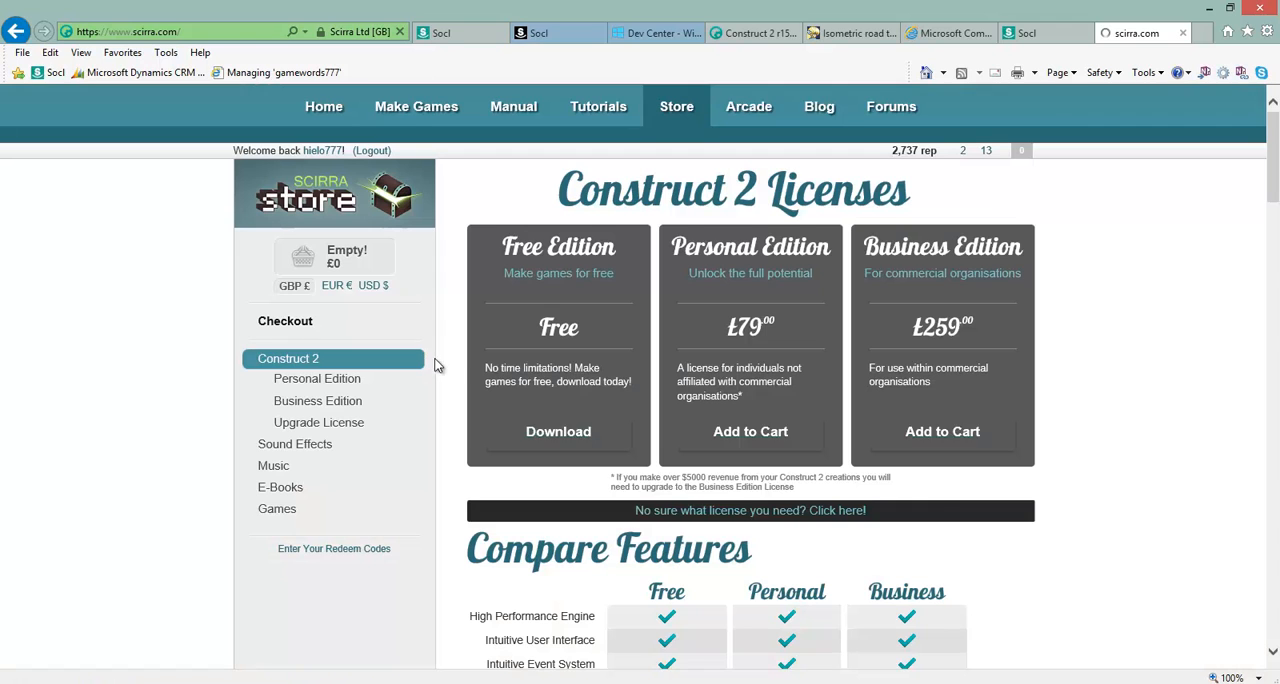
Show the Construct 2 license prices in US dollars and compare the features of the Free, Personal and Business editions.
scroll(640, 290, "down", 2)
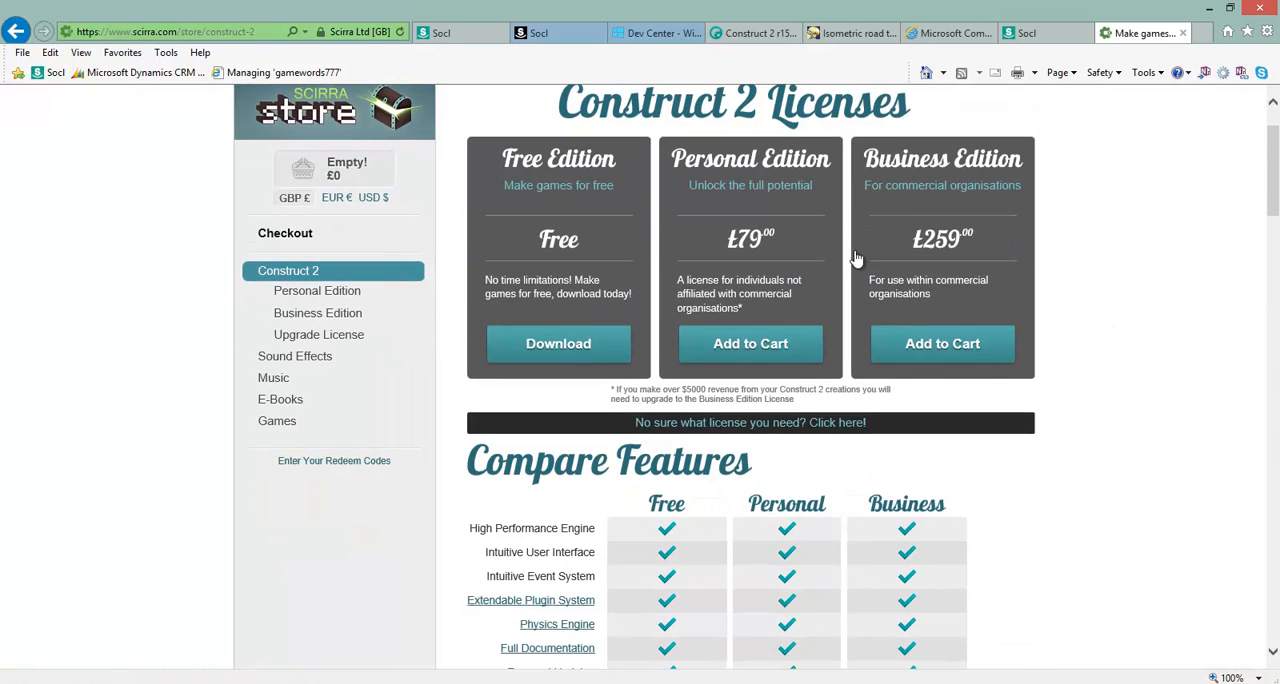
left_click(370, 199)
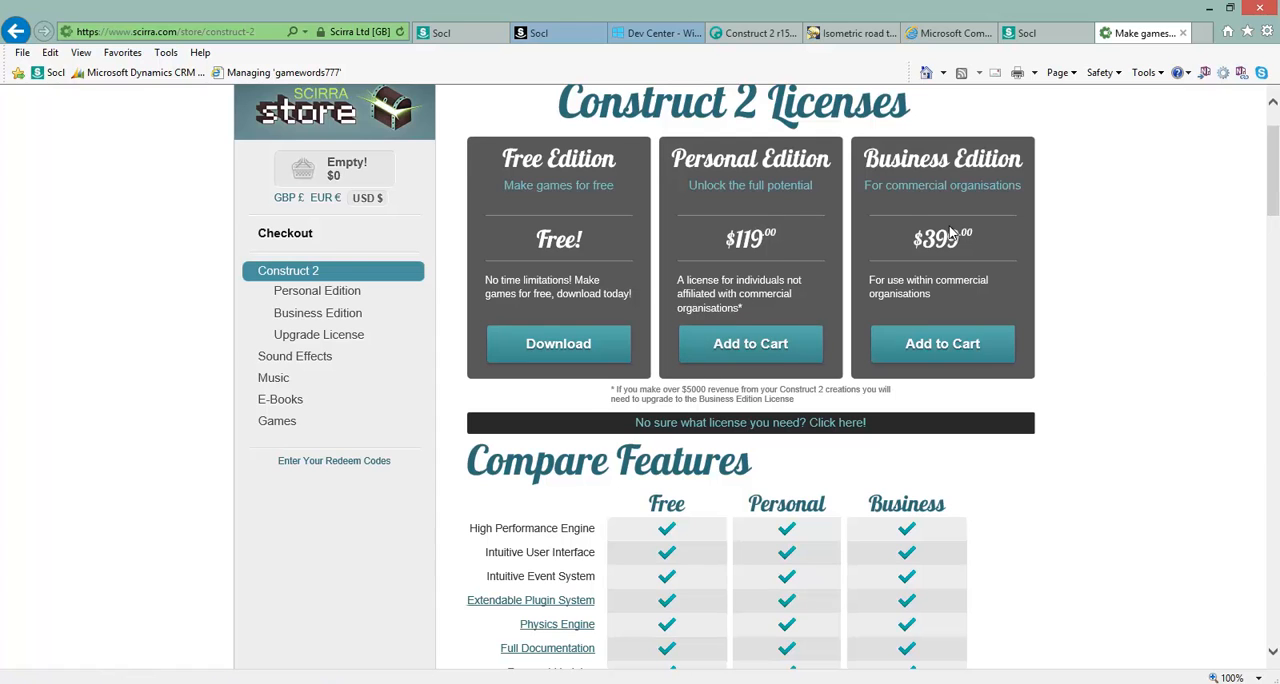
scroll(1035, 265, "down", 3)
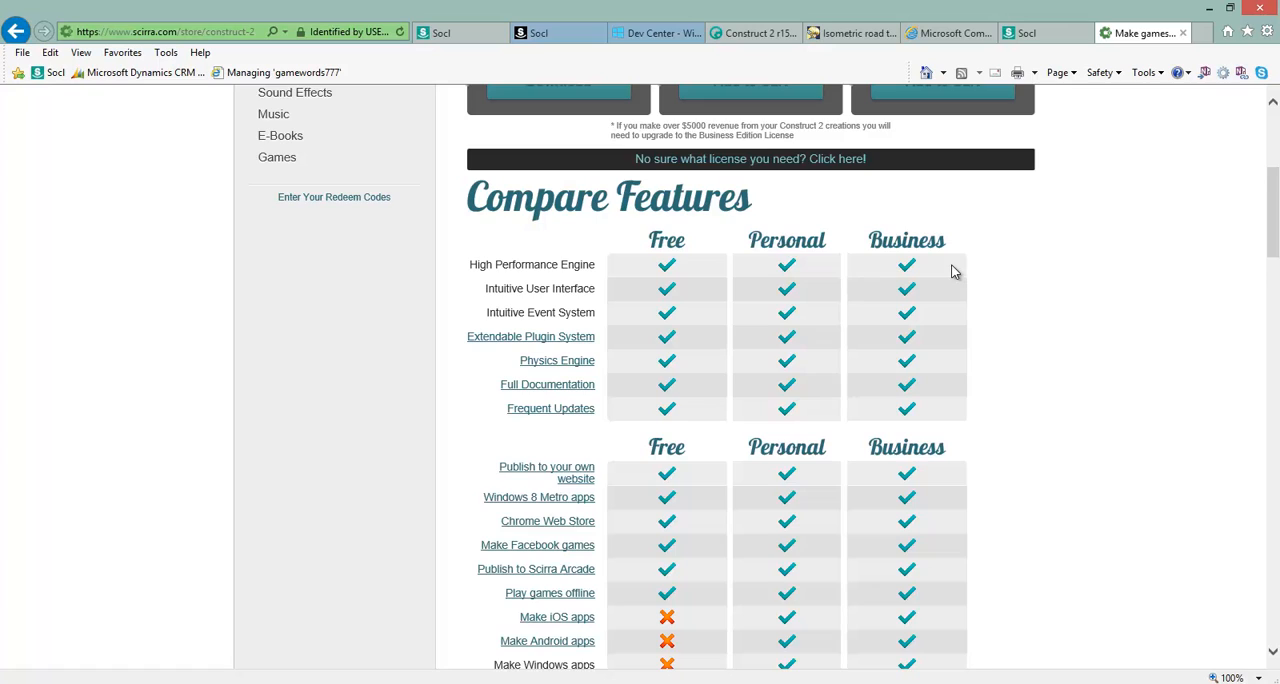
scroll(793, 540, "down", 1)
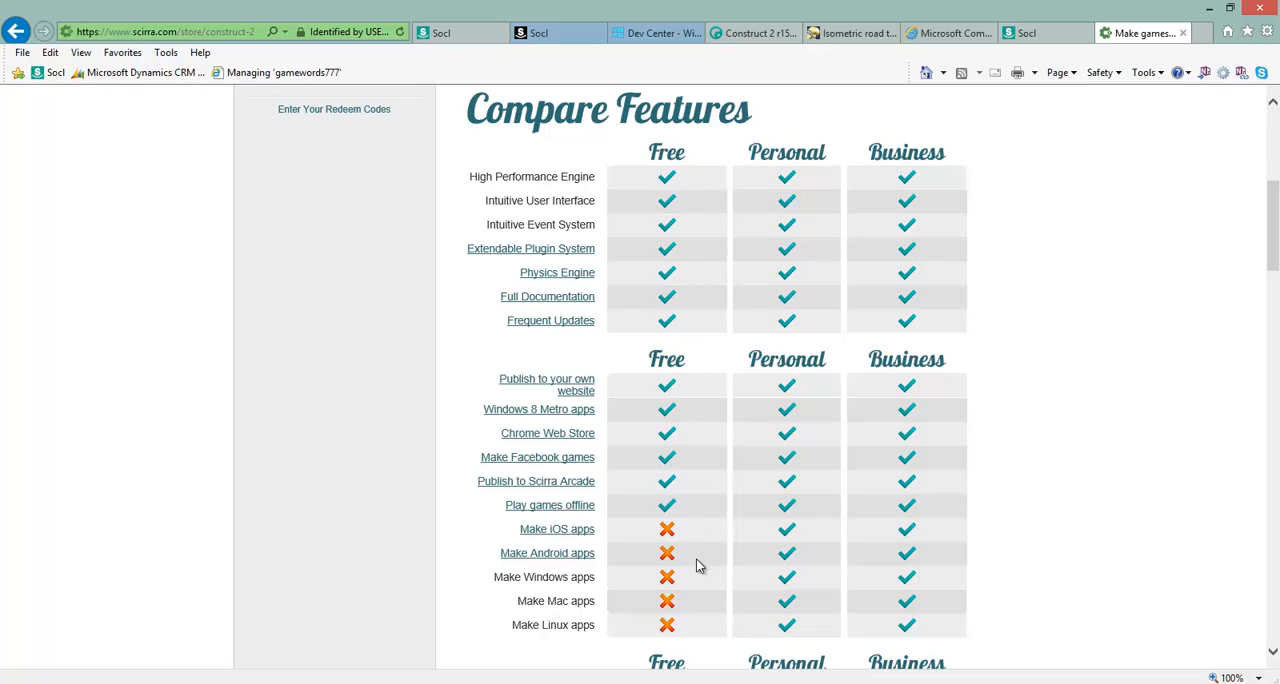
scroll(717, 424, "down", 3)
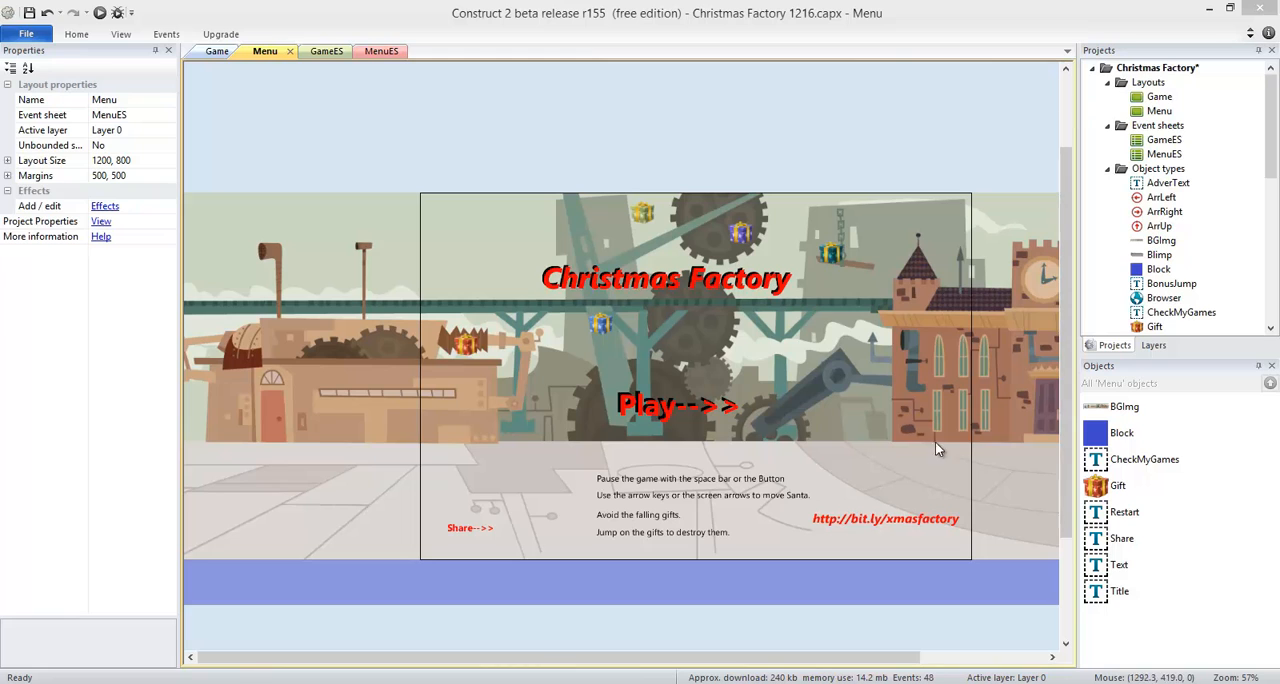
In Construct 2, look through the Christmas Factory project's Game layout and its GameES and MenuES event sheets.
left_click(214, 51)
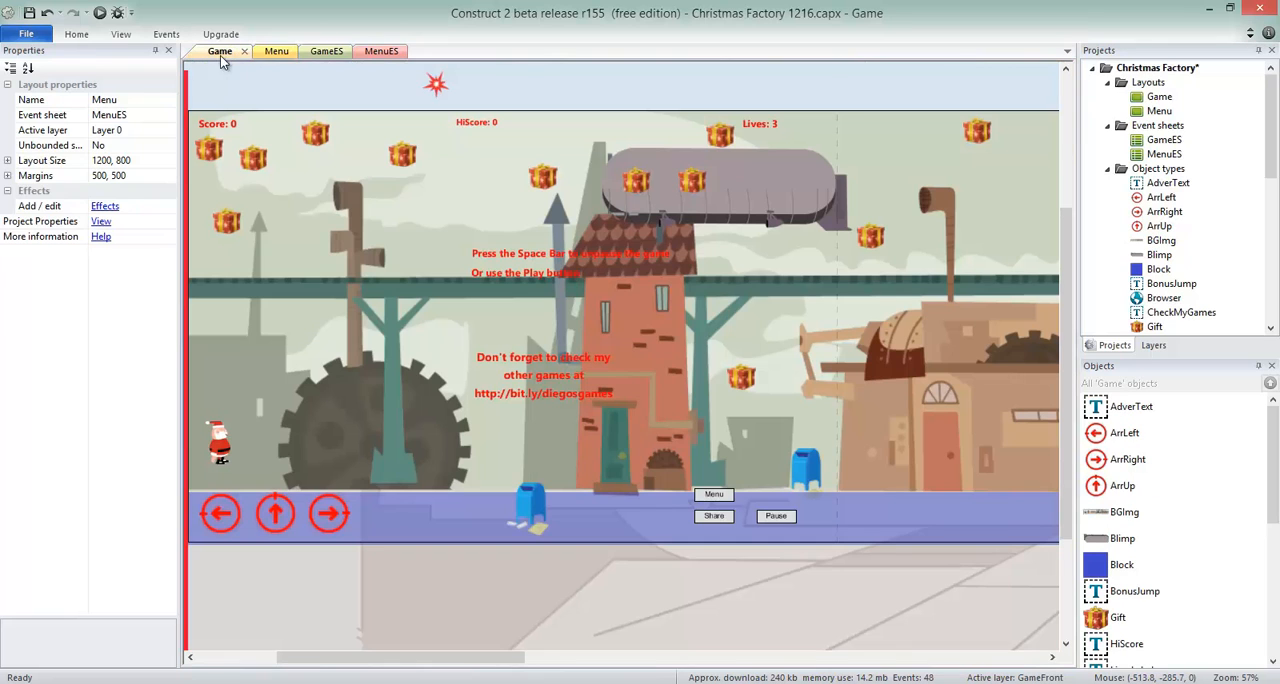
left_click(323, 51)
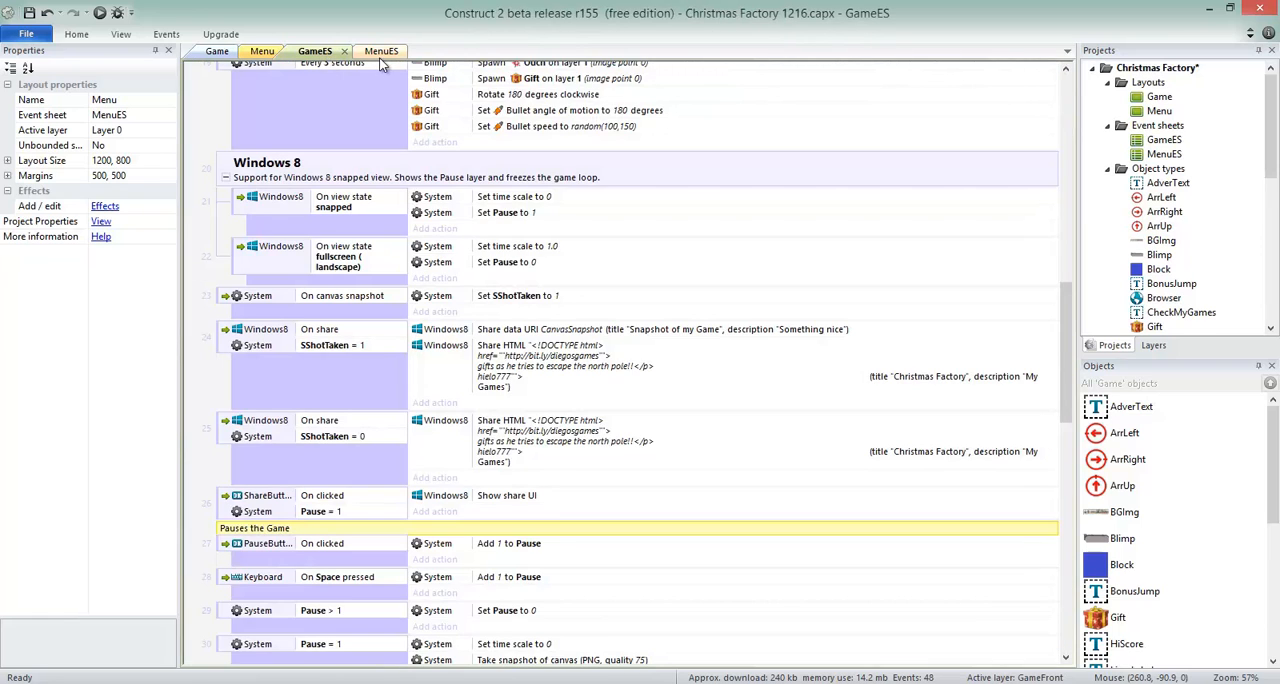
left_click(381, 51)
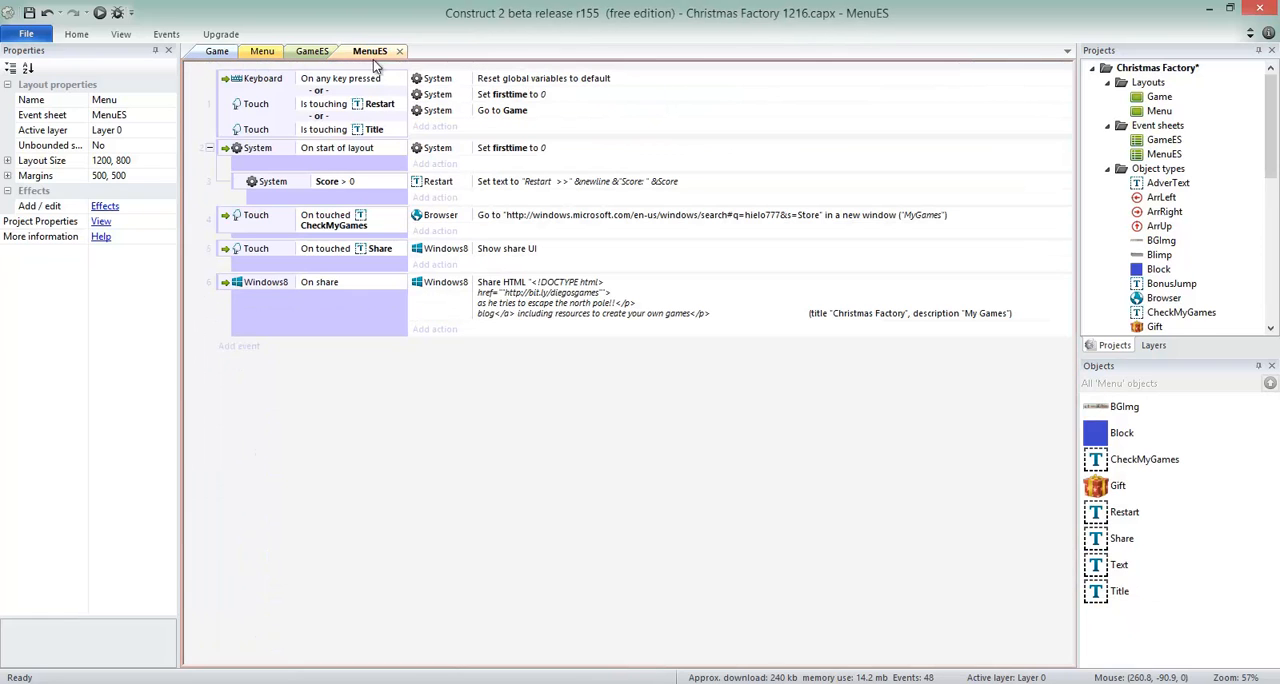
left_click(217, 52)
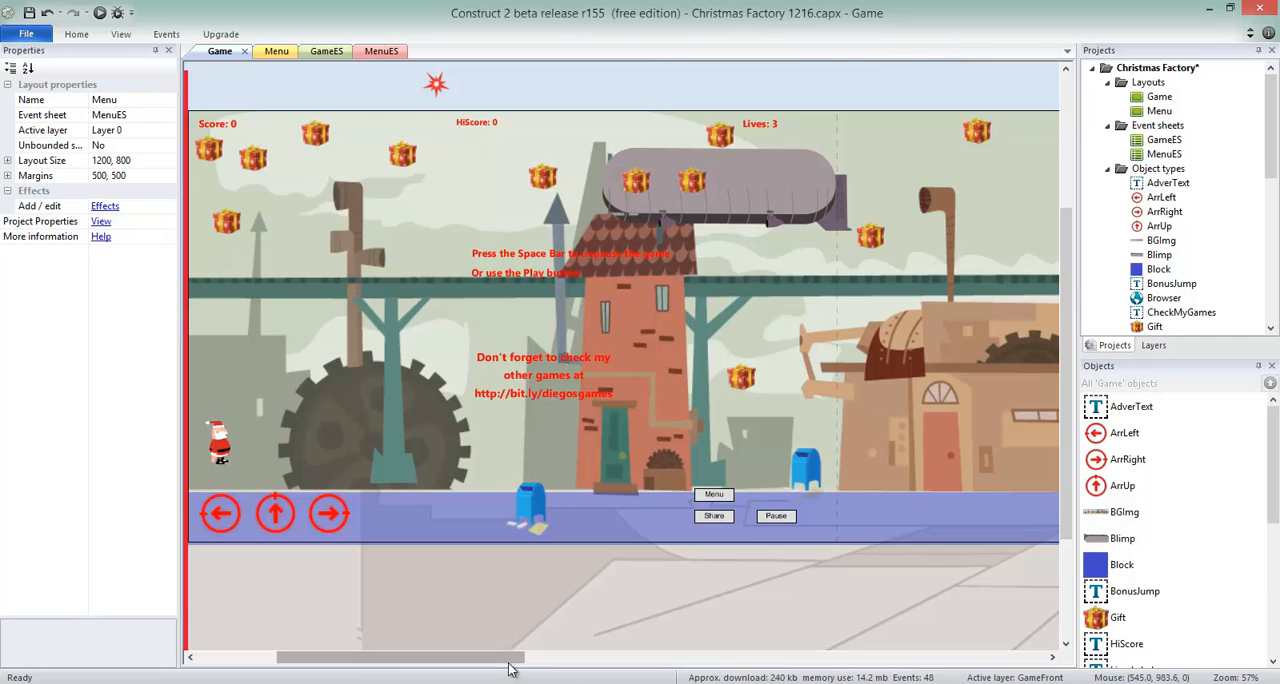
left_click_drag(508, 658, 471, 666)
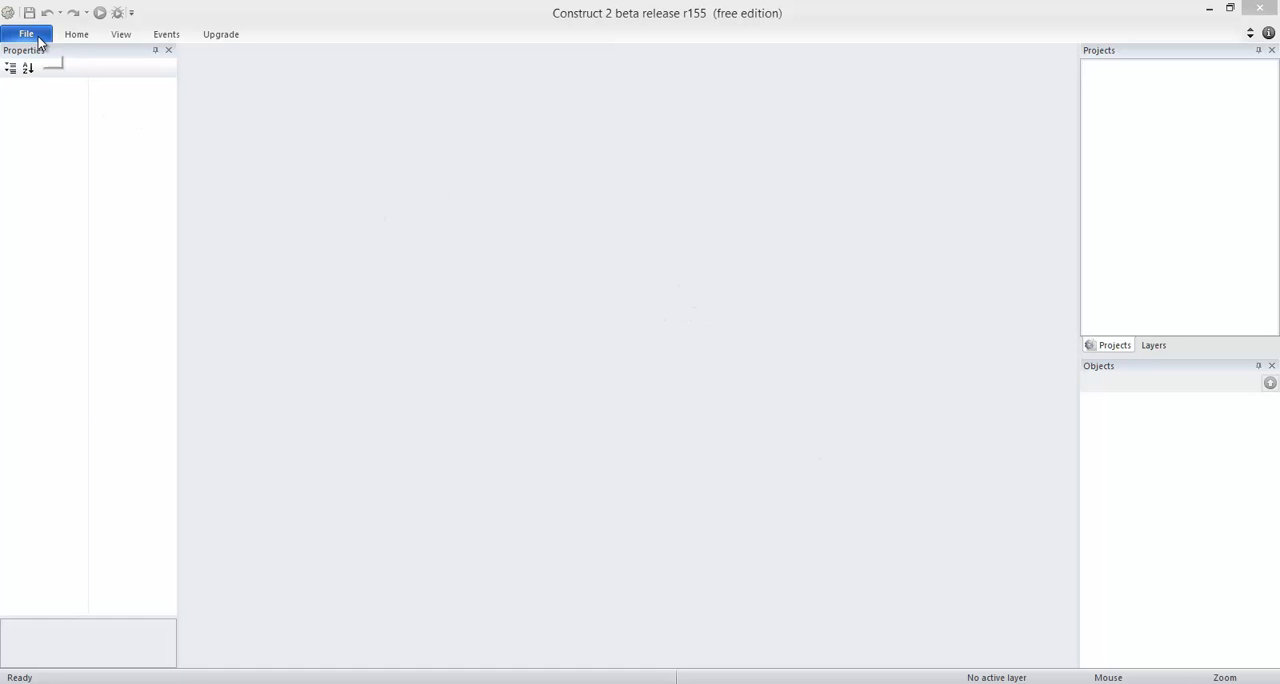
Create a new project from the New empty project template.
left_click(30, 35)
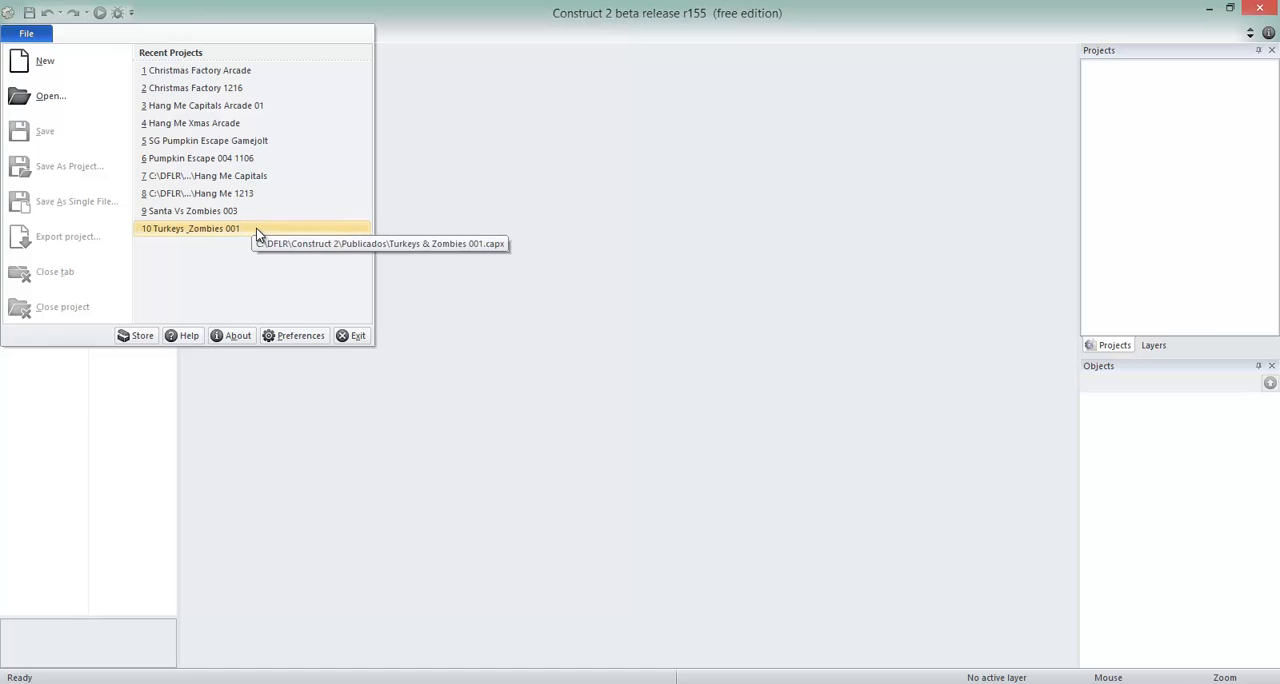
left_click(62, 67)
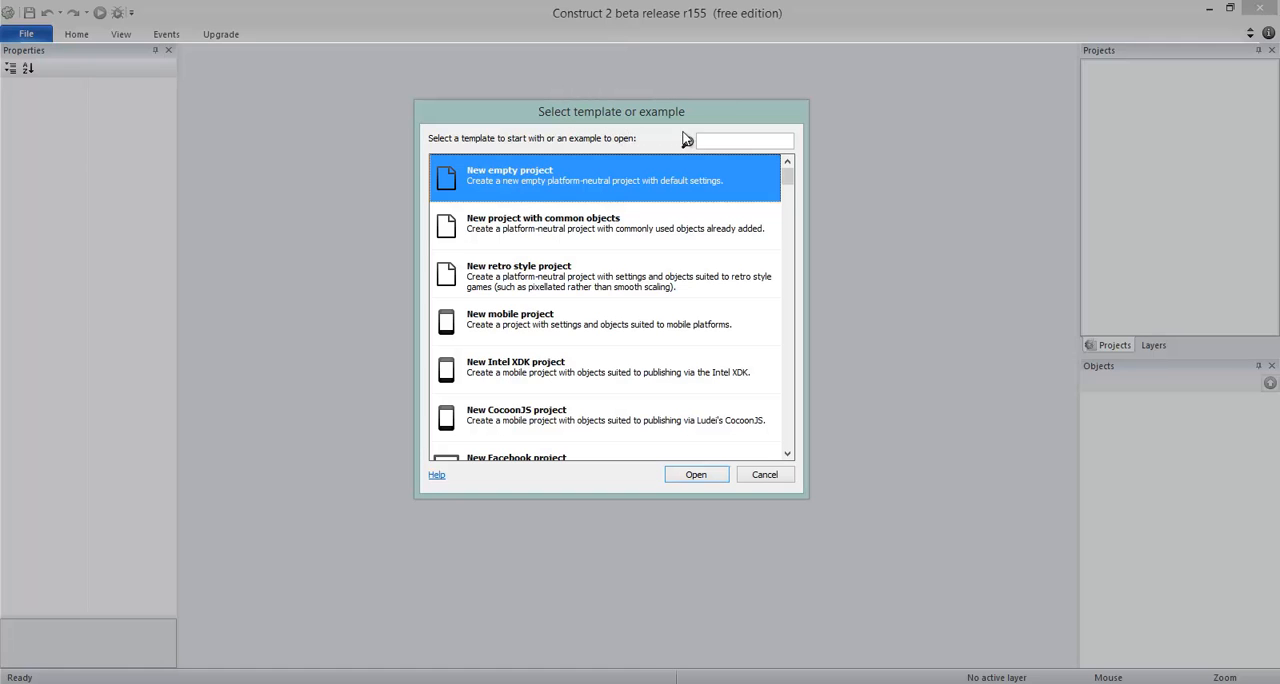
mouse_move(792, 182)
left_mouse_down()
mouse_move(786, 280)
mouse_move(794, 172)
left_mouse_up()
left_click(562, 186)
mouse_move(788, 172)
left_mouse_down()
mouse_move(789, 196)
mouse_move(789, 174)
left_mouse_up()
left_click(692, 475)
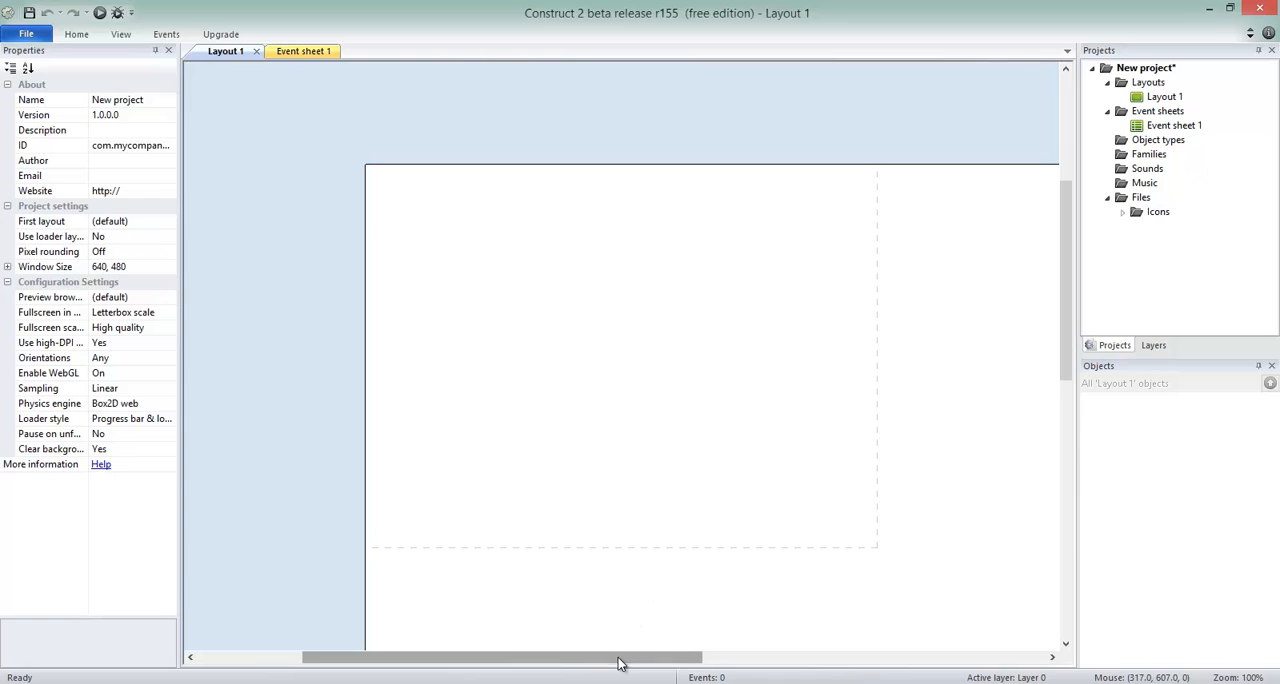
Examine the new project's blank Layout 1, its project entry and the empty Event sheet 1.
left_click_drag(622, 658, 684, 668)
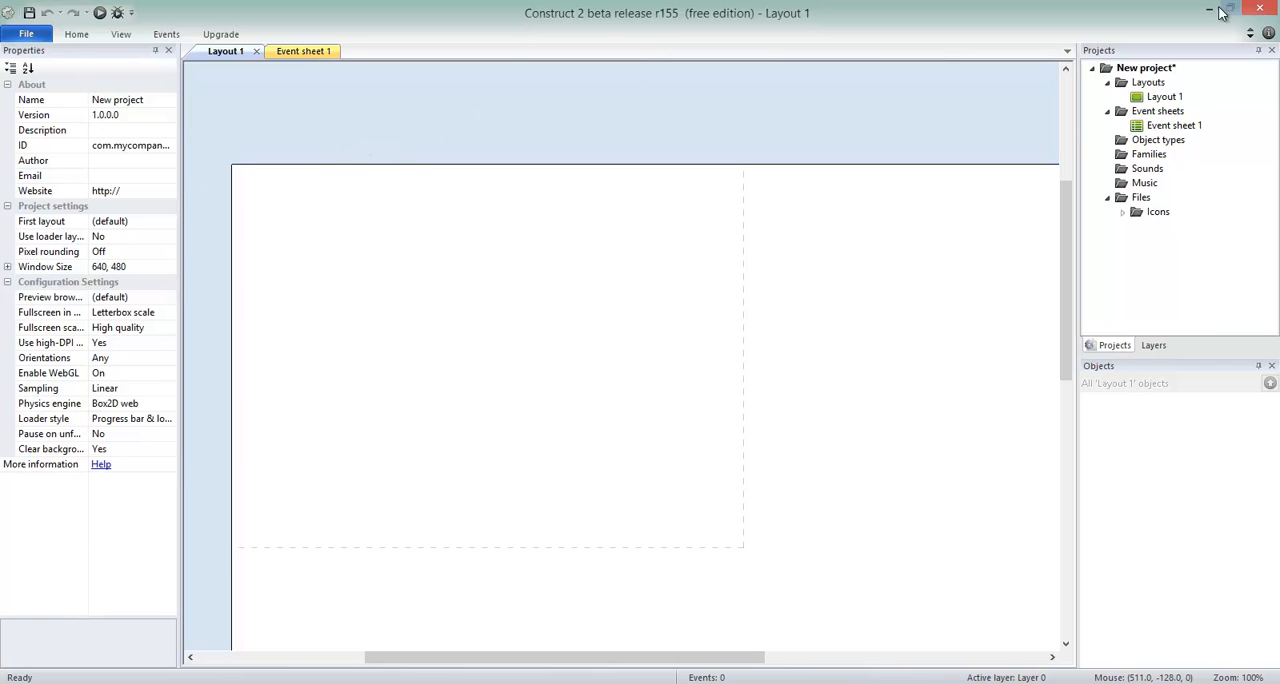
left_click(1148, 68)
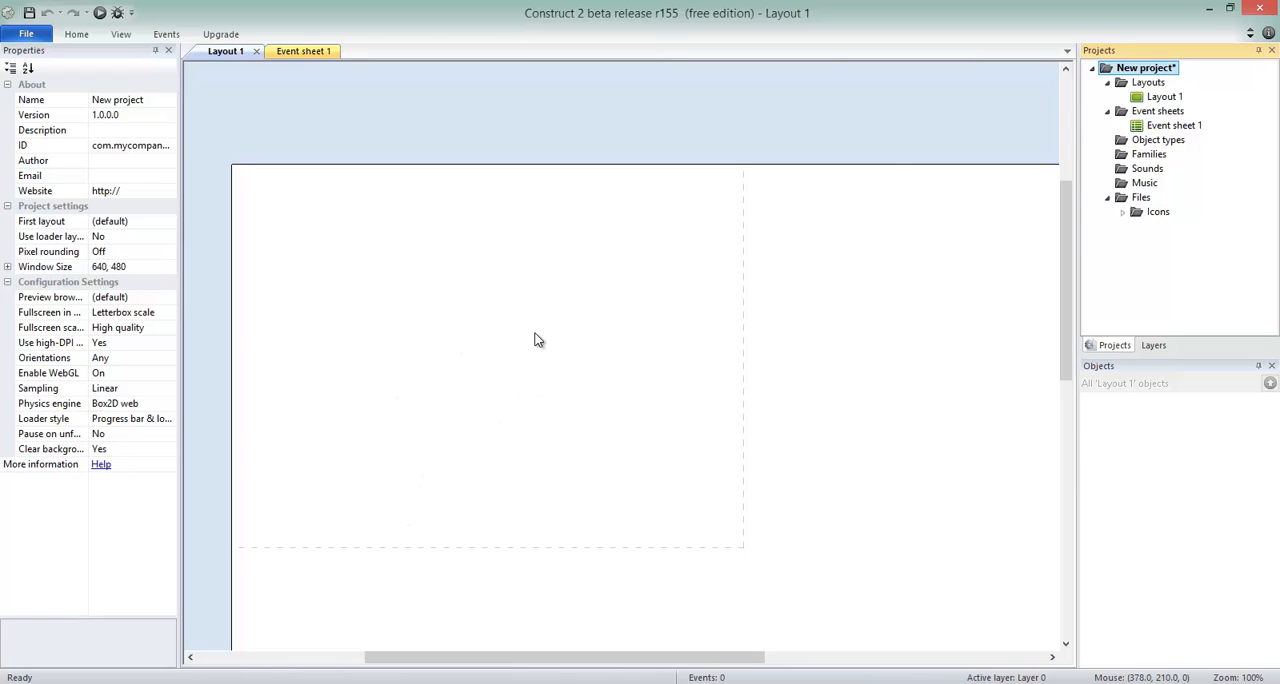
left_click(308, 53)
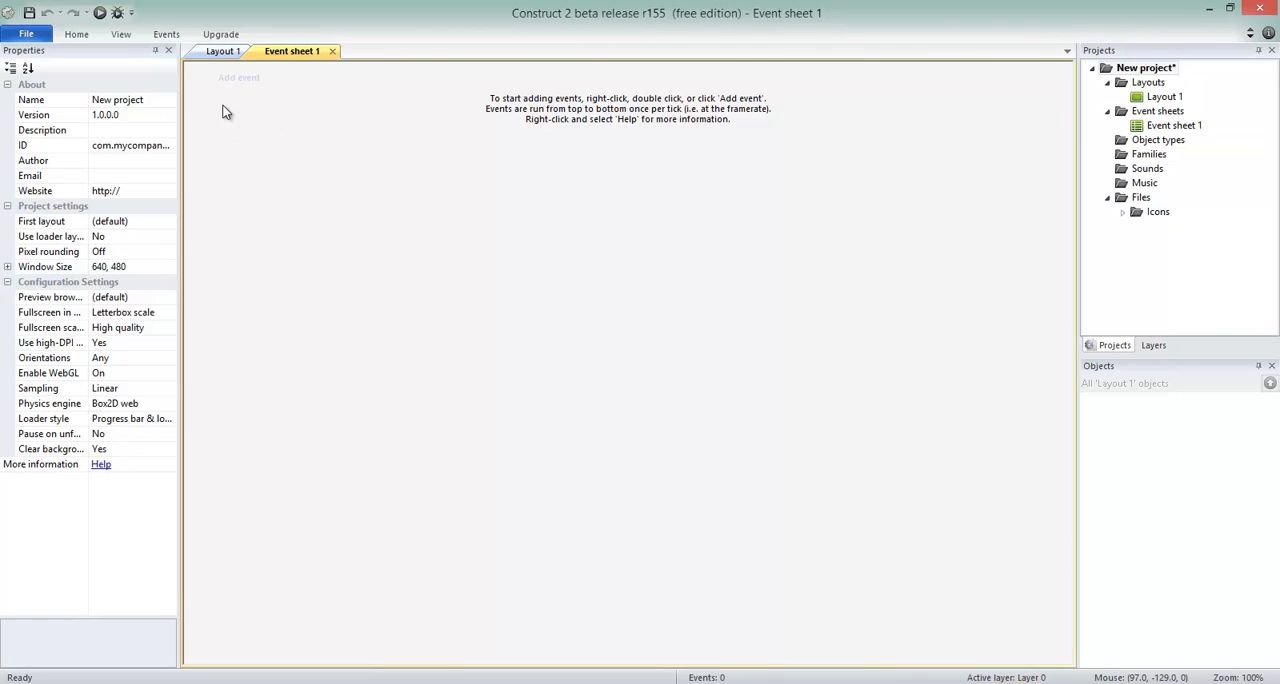
left_click(228, 52)
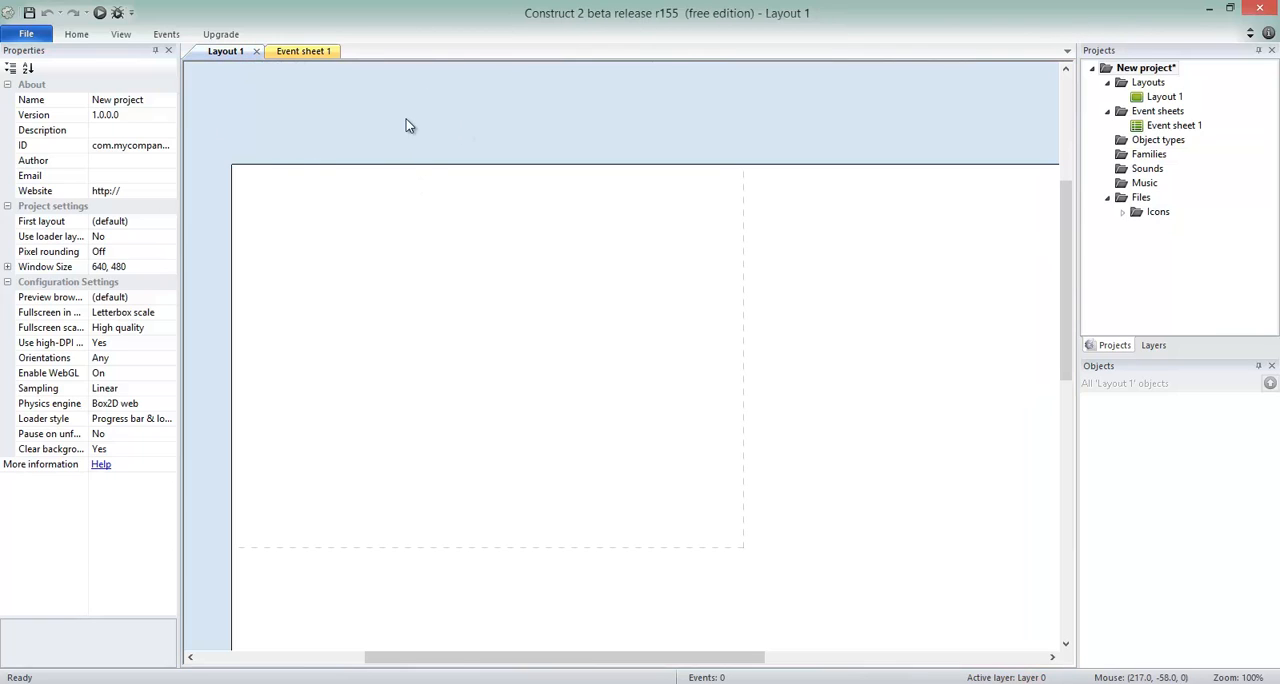
left_click(708, 148)
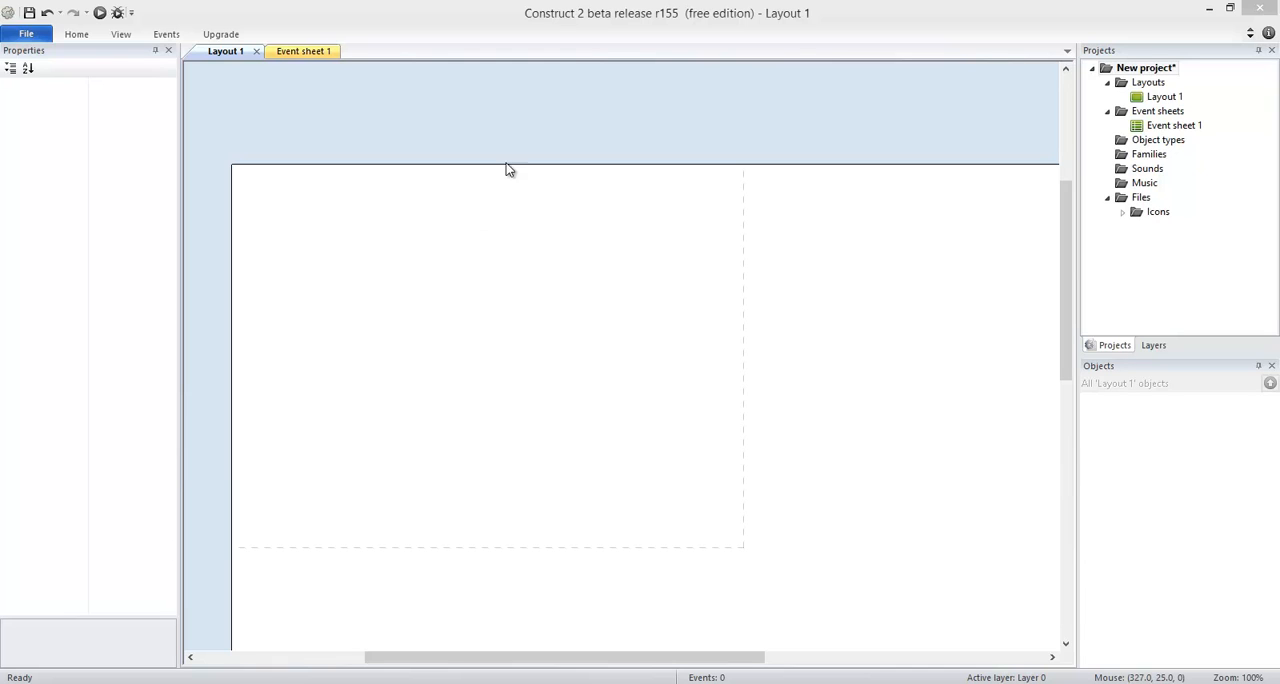
Insert a Sprite object and place it inside the dashed window area of Layout 1.
double_click(465, 244)
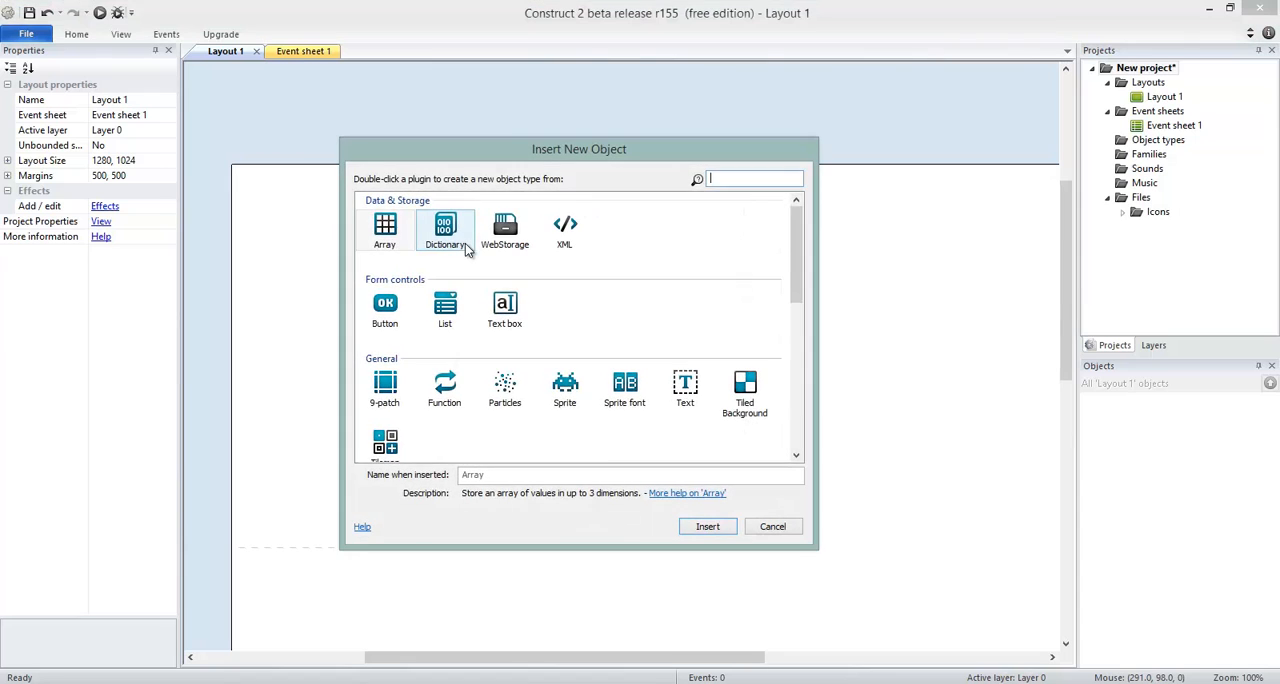
left_click(772, 526)
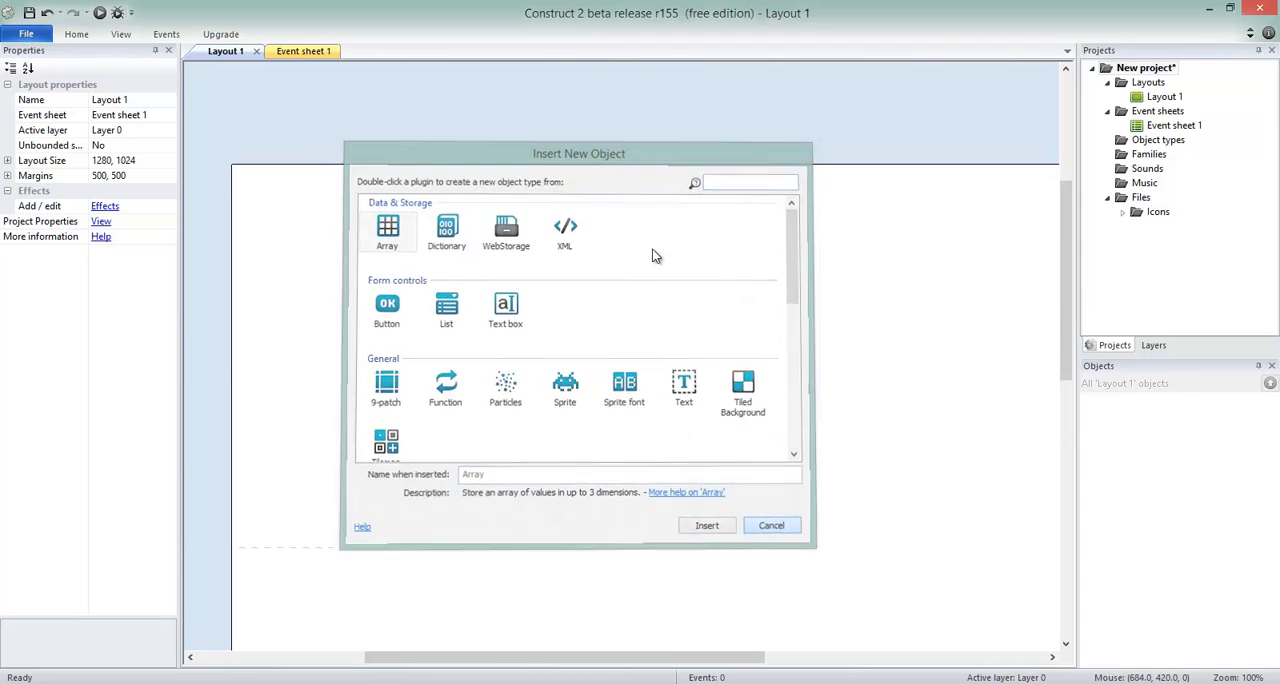
double_click(483, 116)
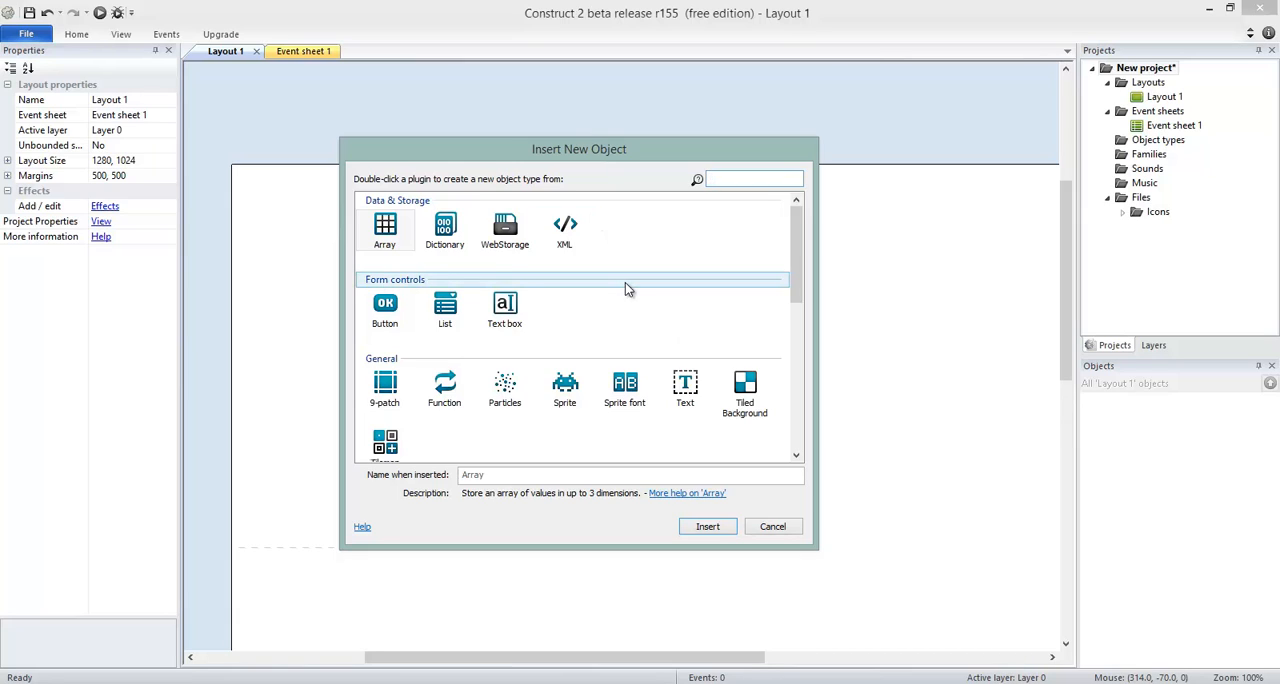
left_click(575, 408)
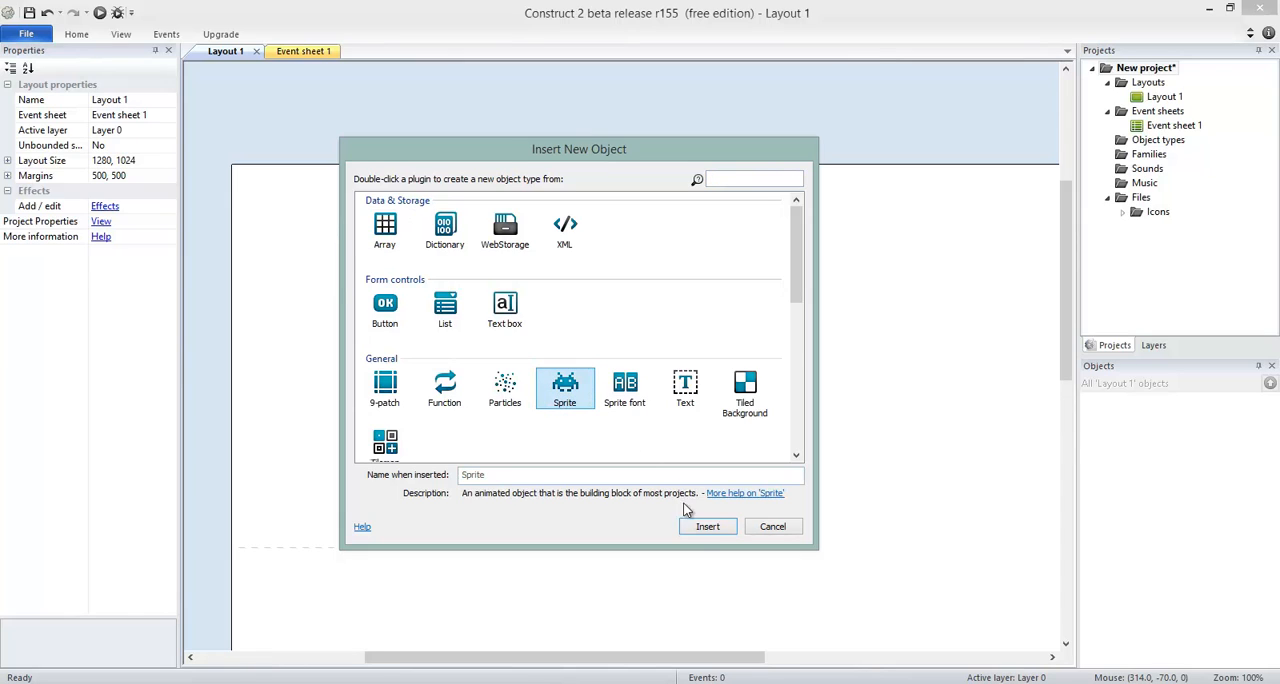
left_click(706, 527)
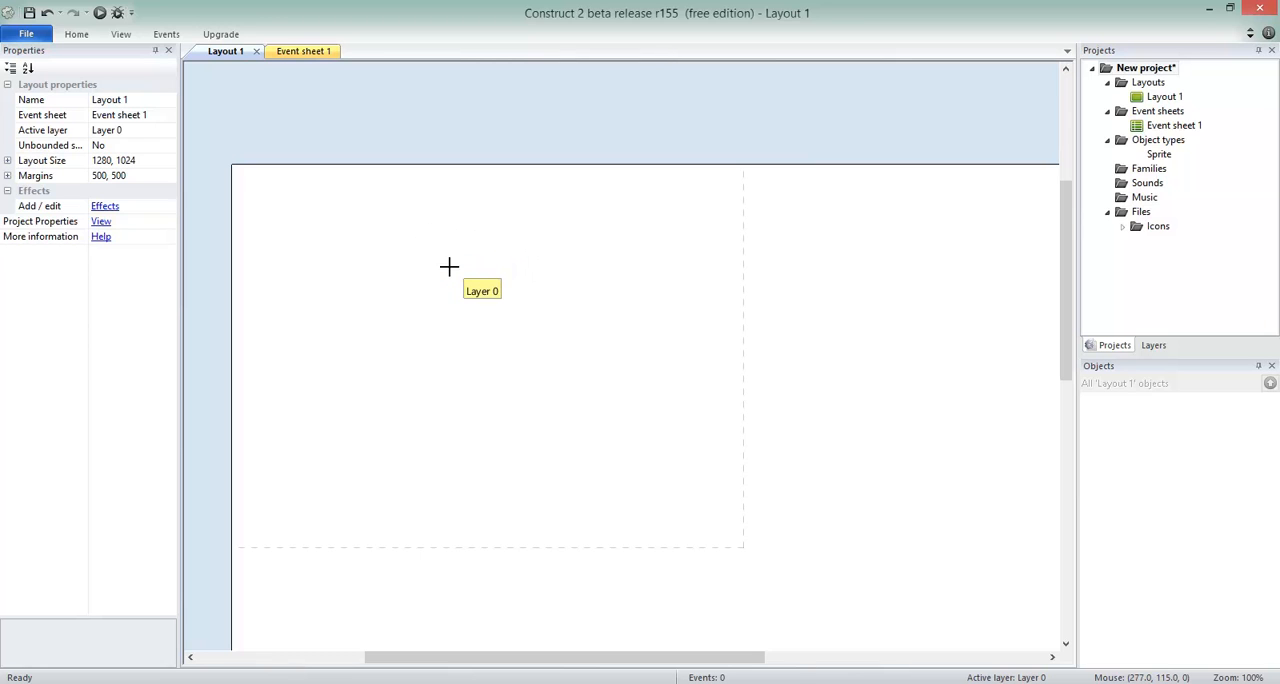
left_click(477, 331)
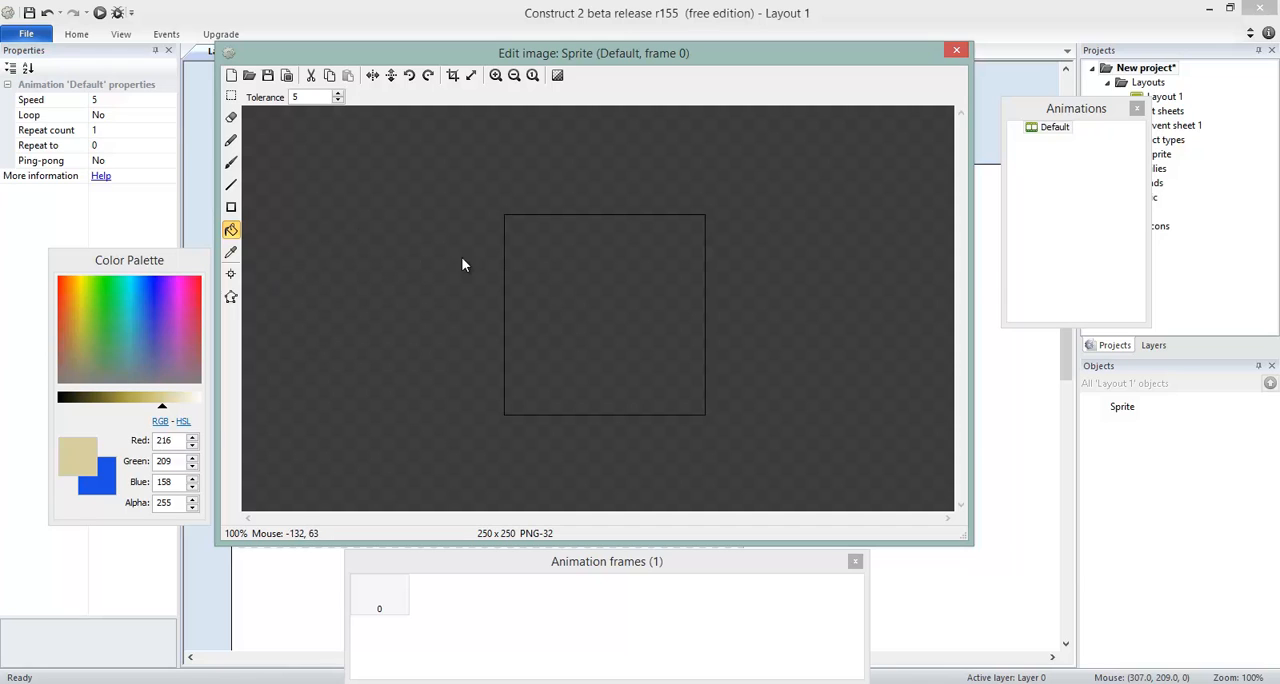
Draw a freehand looping scribble on the sprite's blank image with the Pencil tool.
left_click(231, 140)
mouse_move(573, 315)
left_mouse_down()
mouse_move(560, 346)
mouse_move(609, 265)
left_mouse_up()
left_click_drag(617, 426, 648, 332)
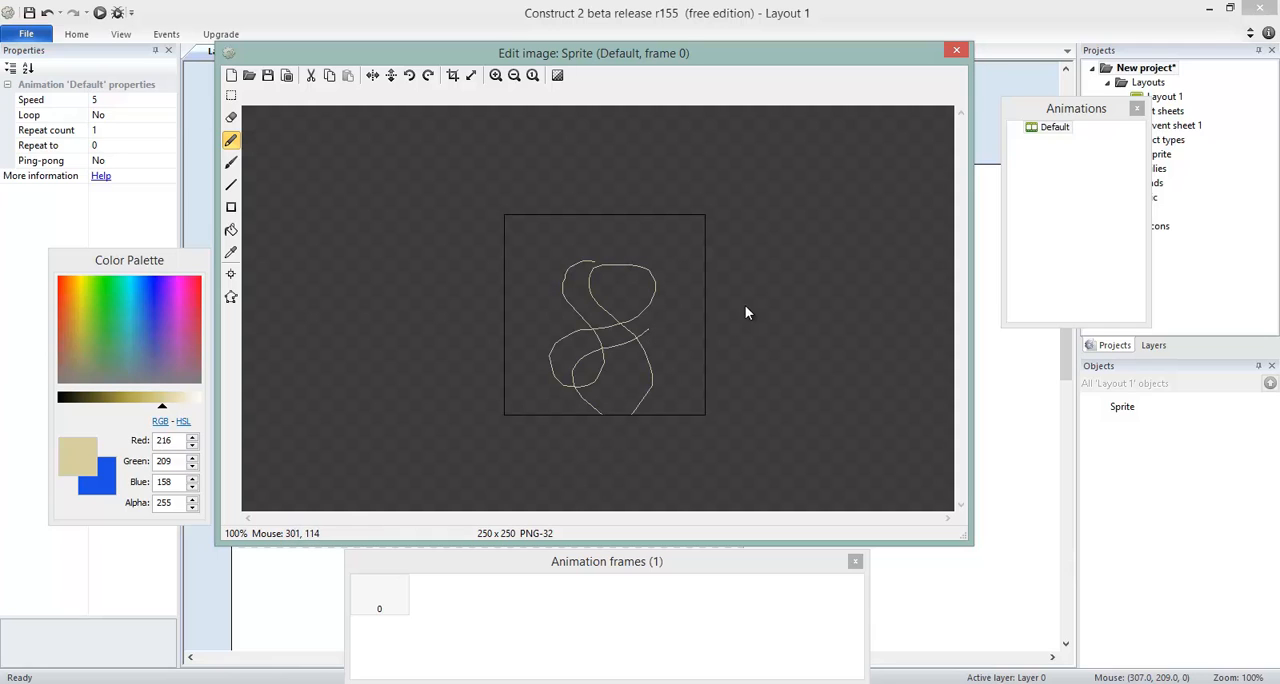
Load the Santa002Small image from the Xmas Factory Tutorial folder into the sprite's first animation frame.
left_click(250, 76)
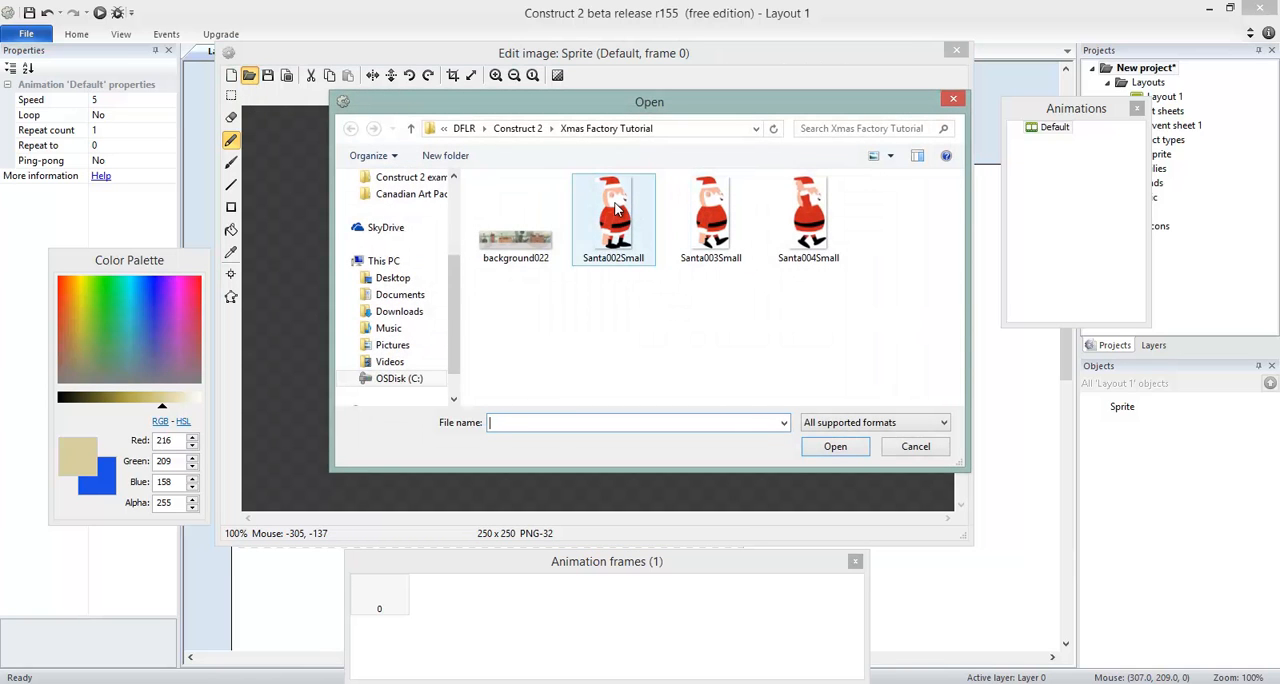
left_click(617, 208)
double_click(615, 207)
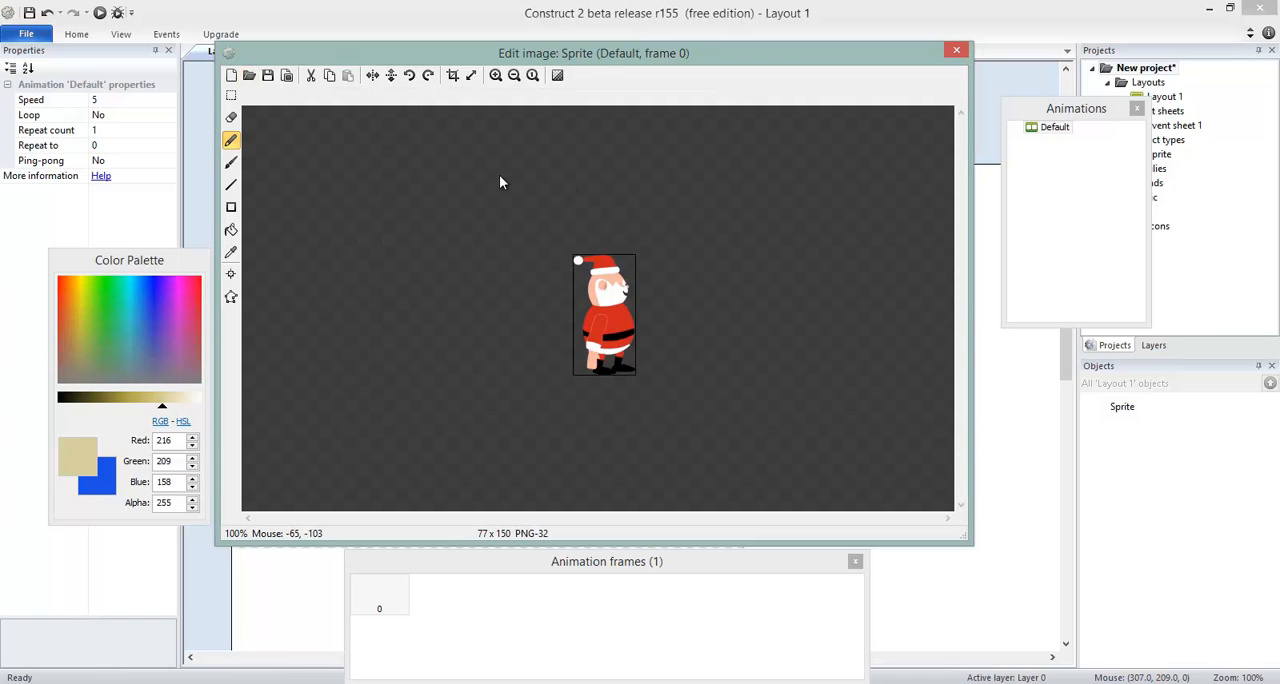
Close the image editor and reposition the Santa sprite at about 329, 212, undoing the trial resize and rotation.
left_click(958, 53)
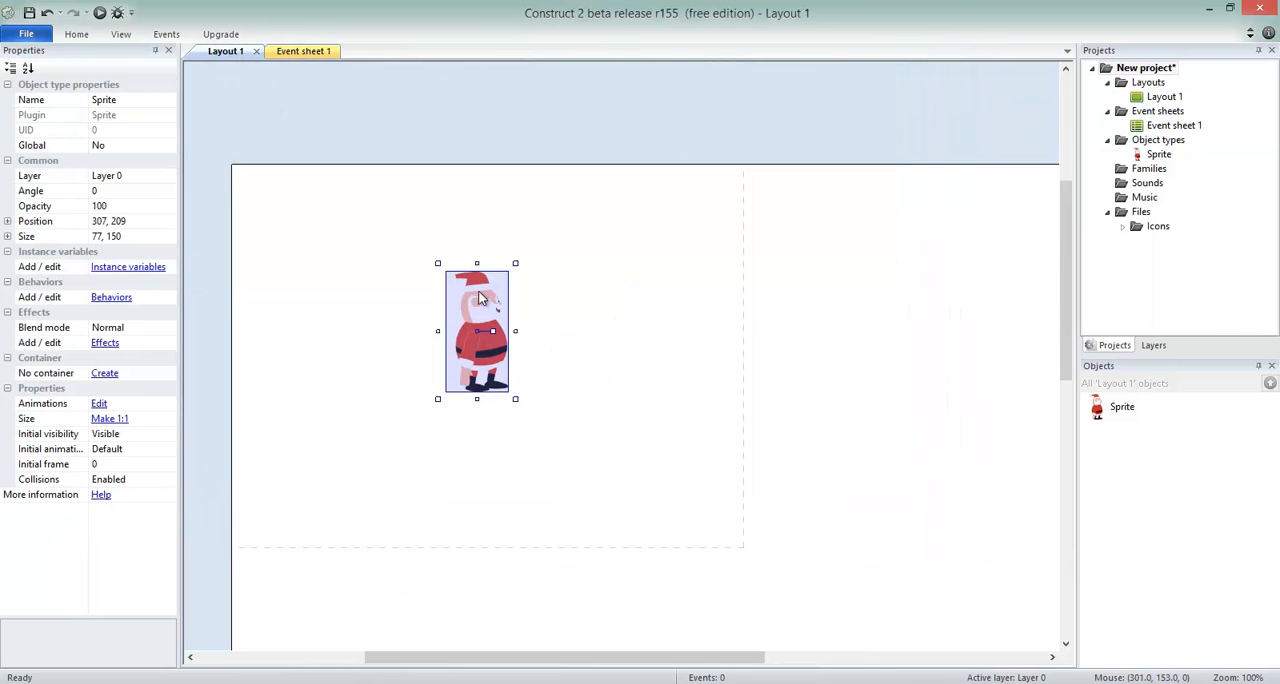
left_click_drag(453, 286, 532, 269)
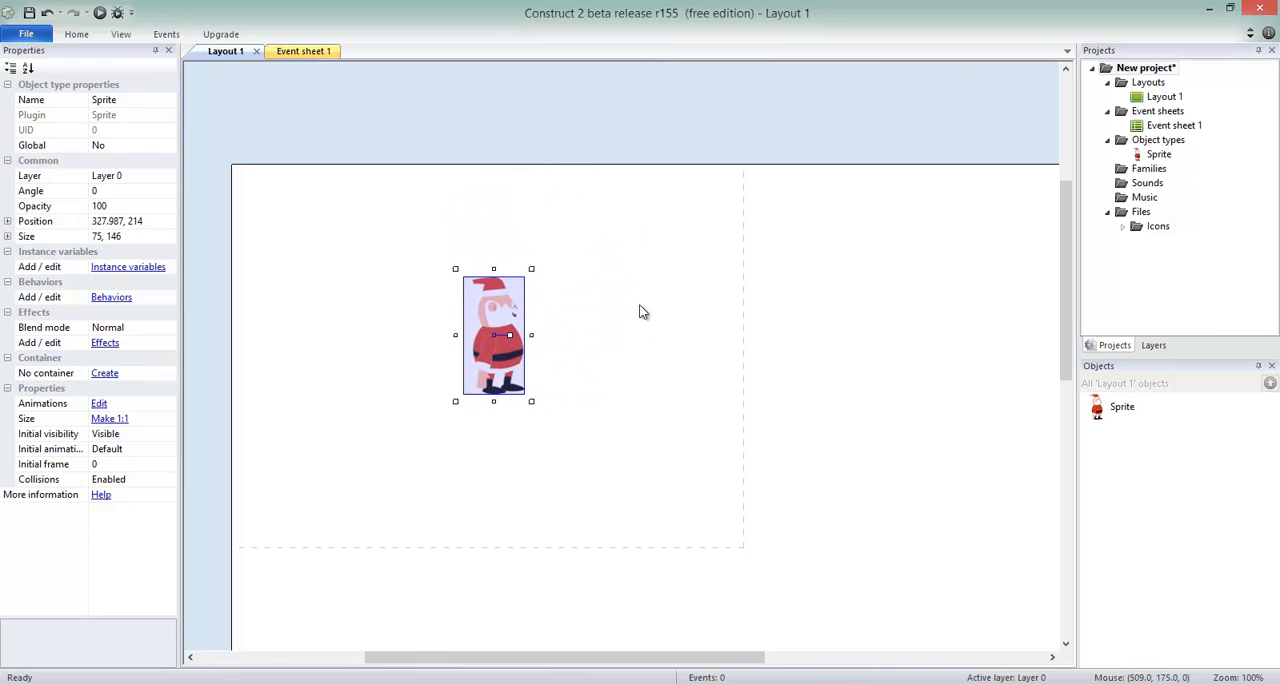
key("ctrl+z")
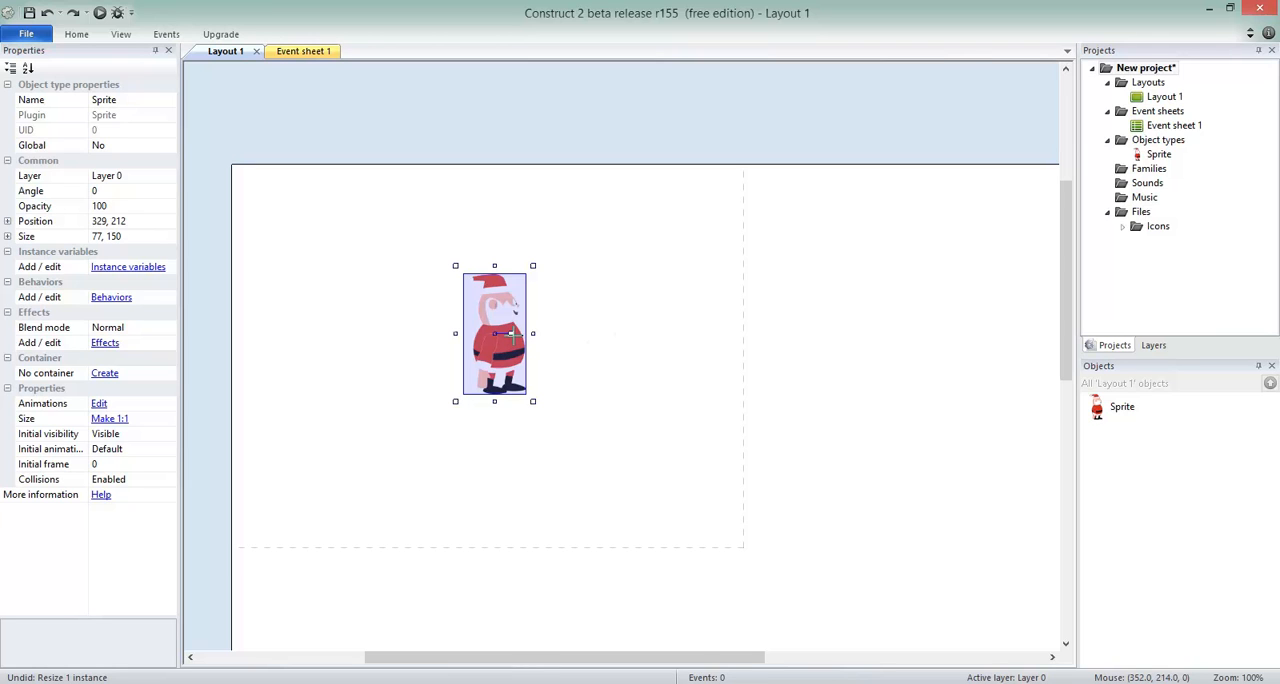
left_click_drag(510, 334, 559, 341)
key("ctrl+z")
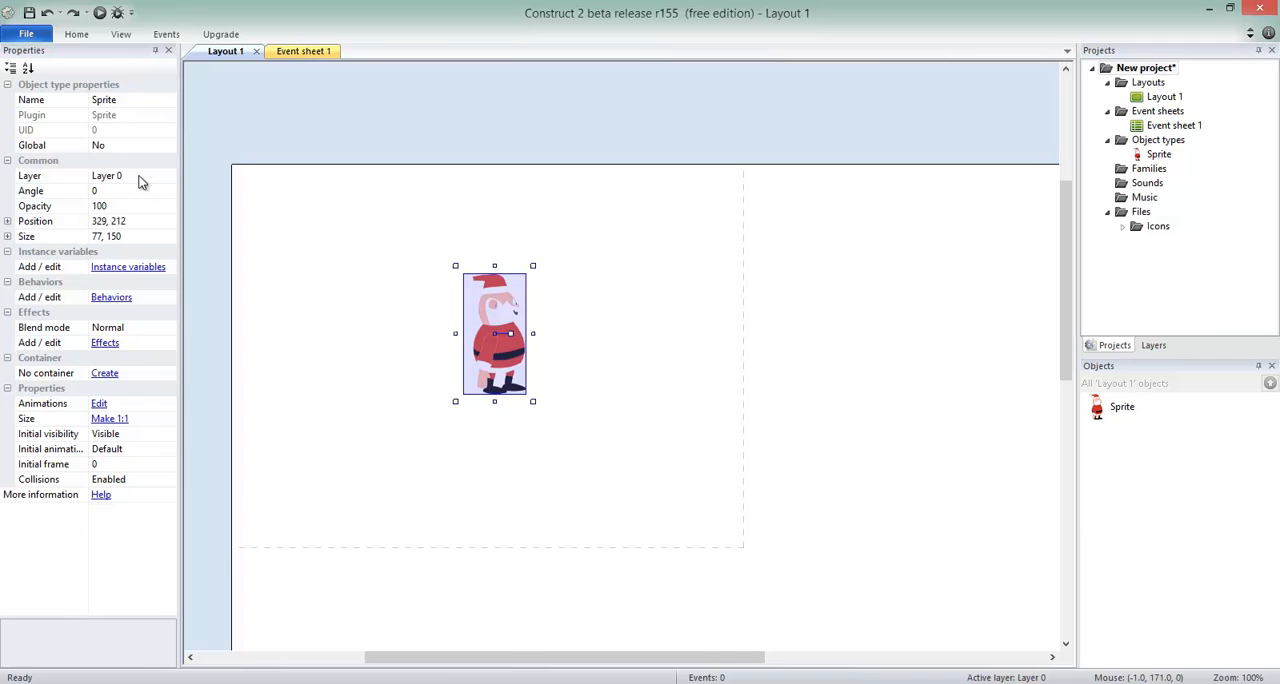
Rename the sprite object as Santa and select it in the layout's object list.
left_click(141, 106)
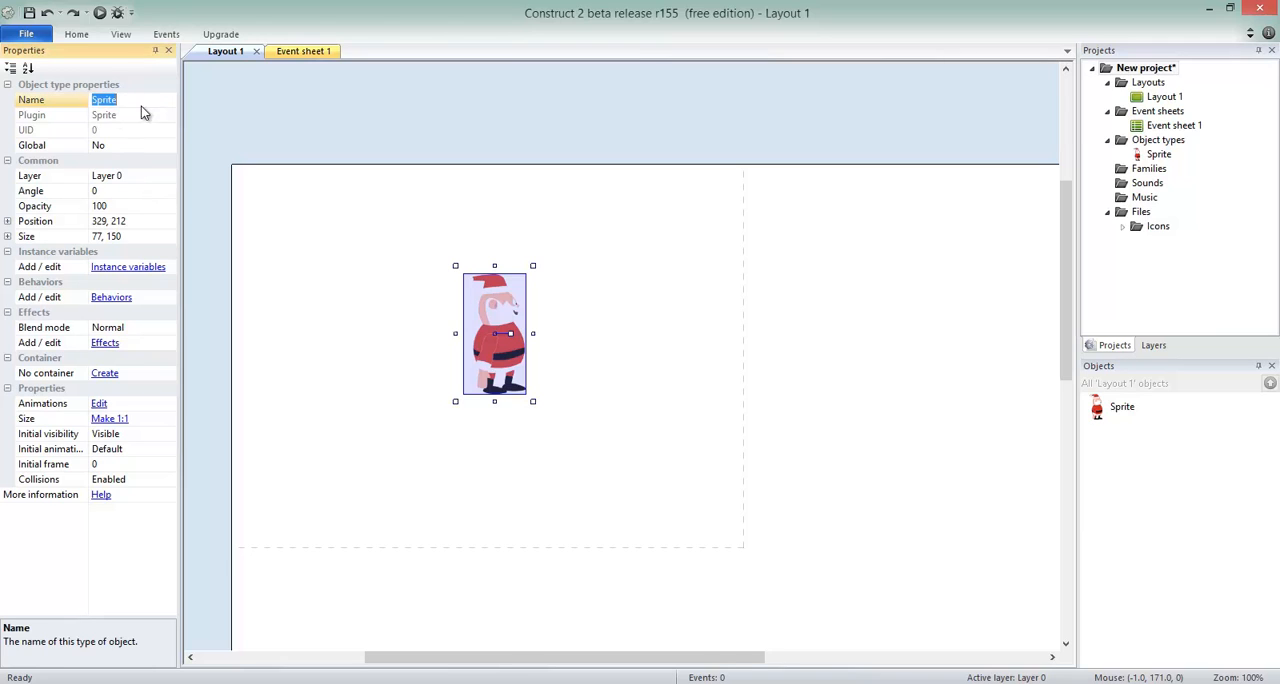
type("Santa")
key("Return")
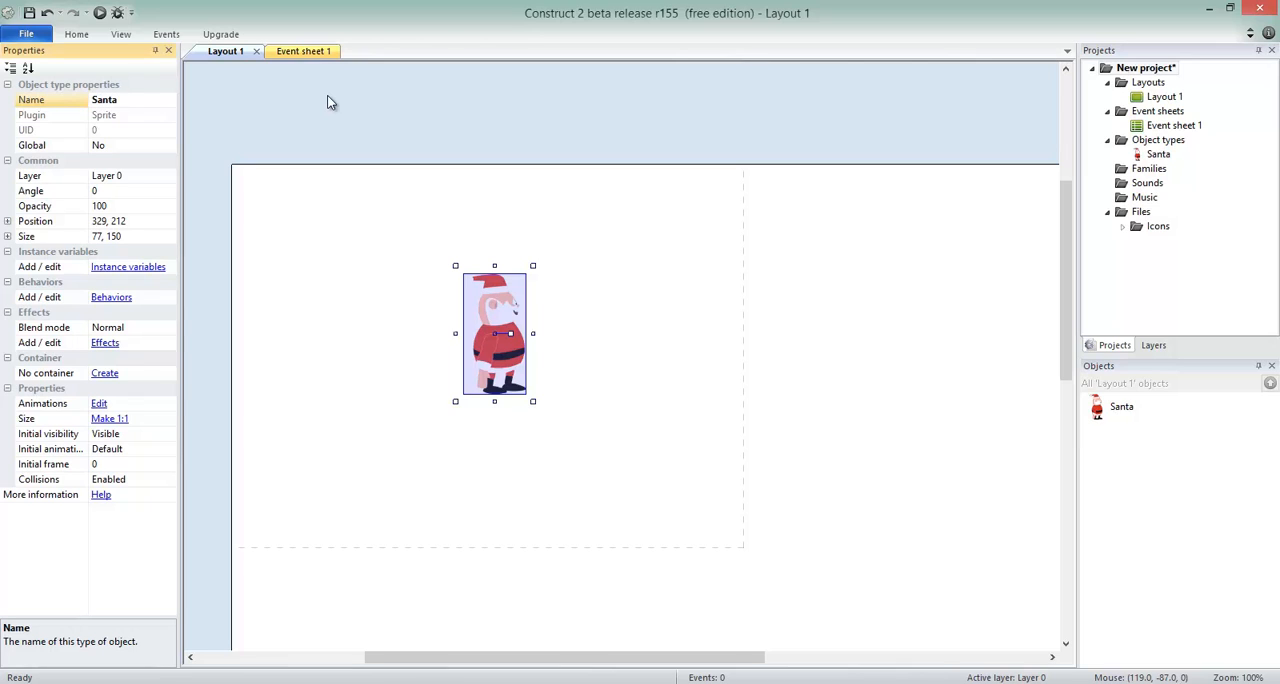
left_click(1100, 412)
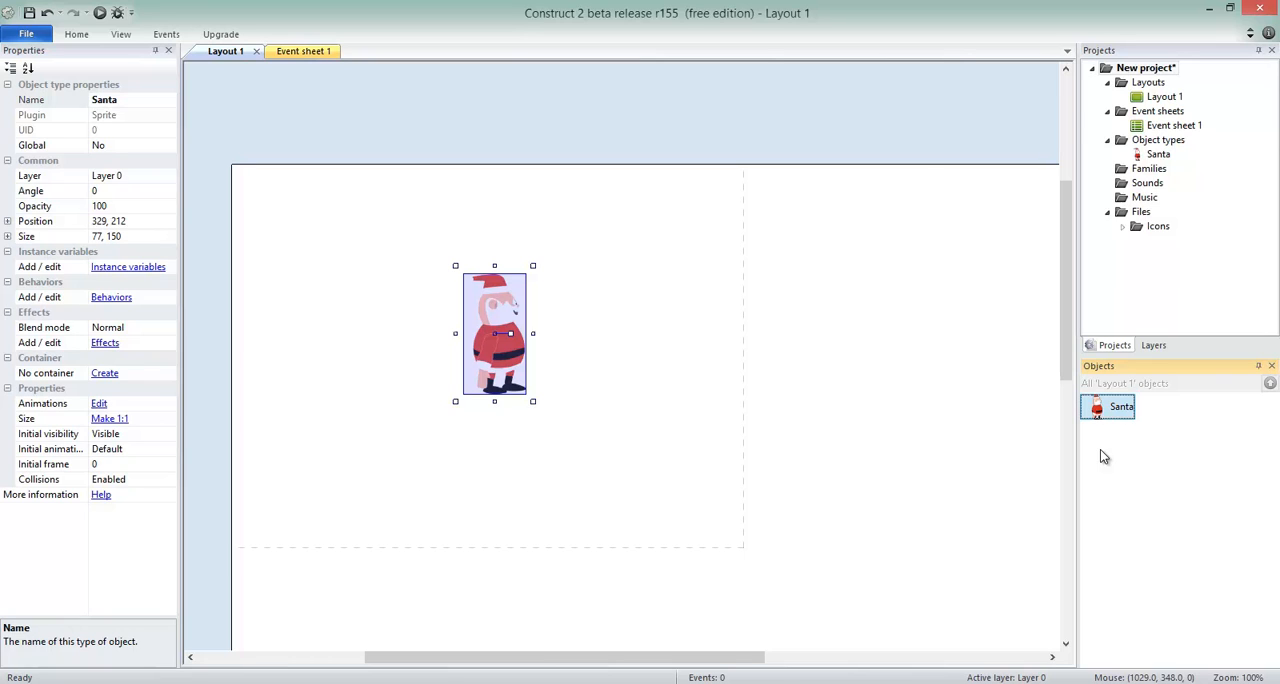
Deselect Santa and preview Layout 1 twice, closing the preview window each time.
left_click(425, 122)
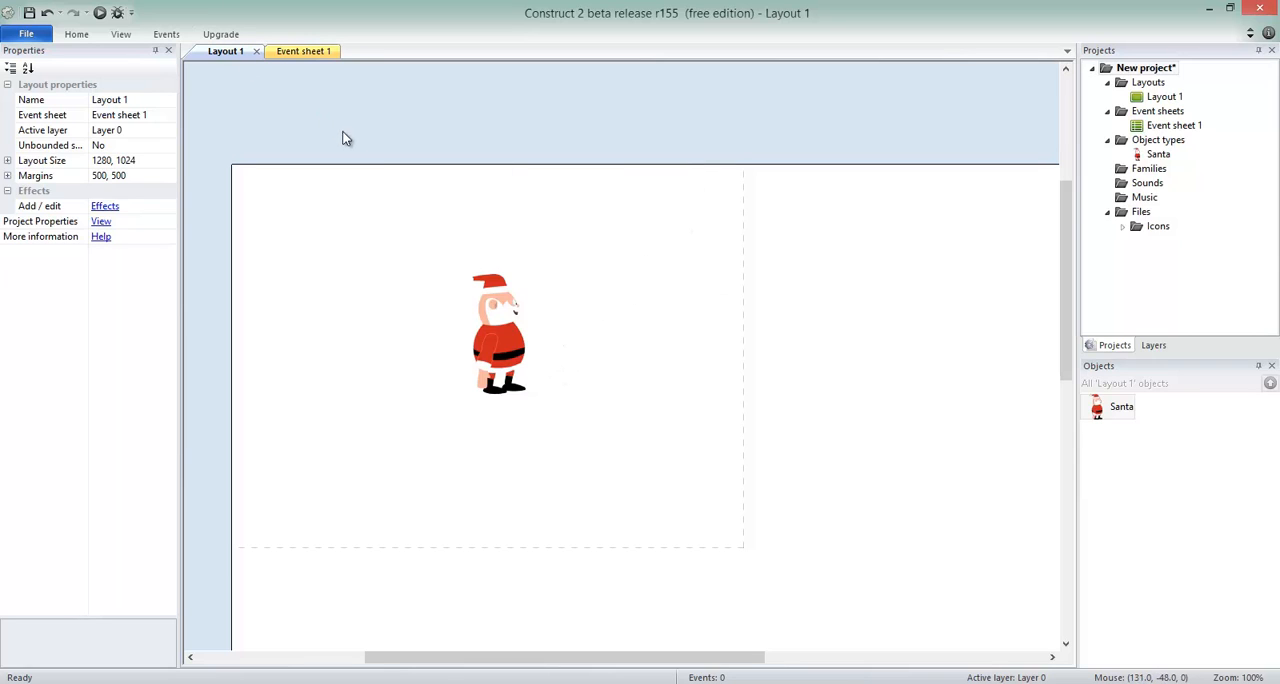
left_click(99, 14)
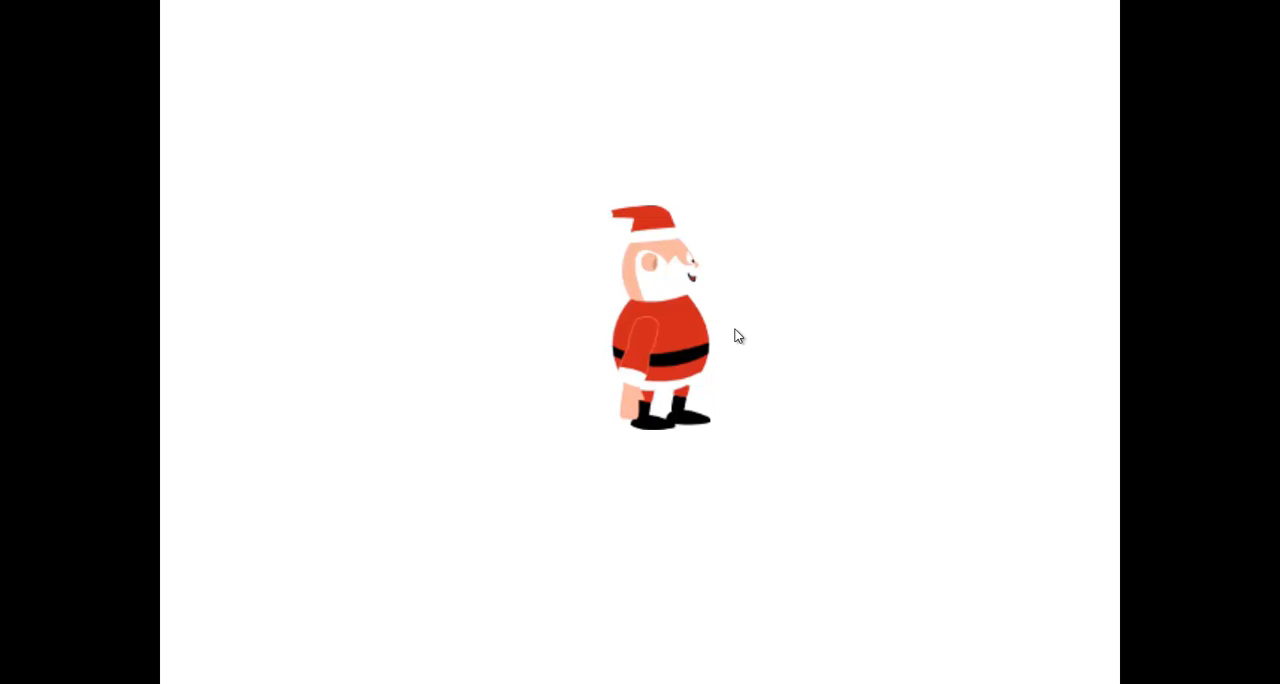
key("alt+F4")
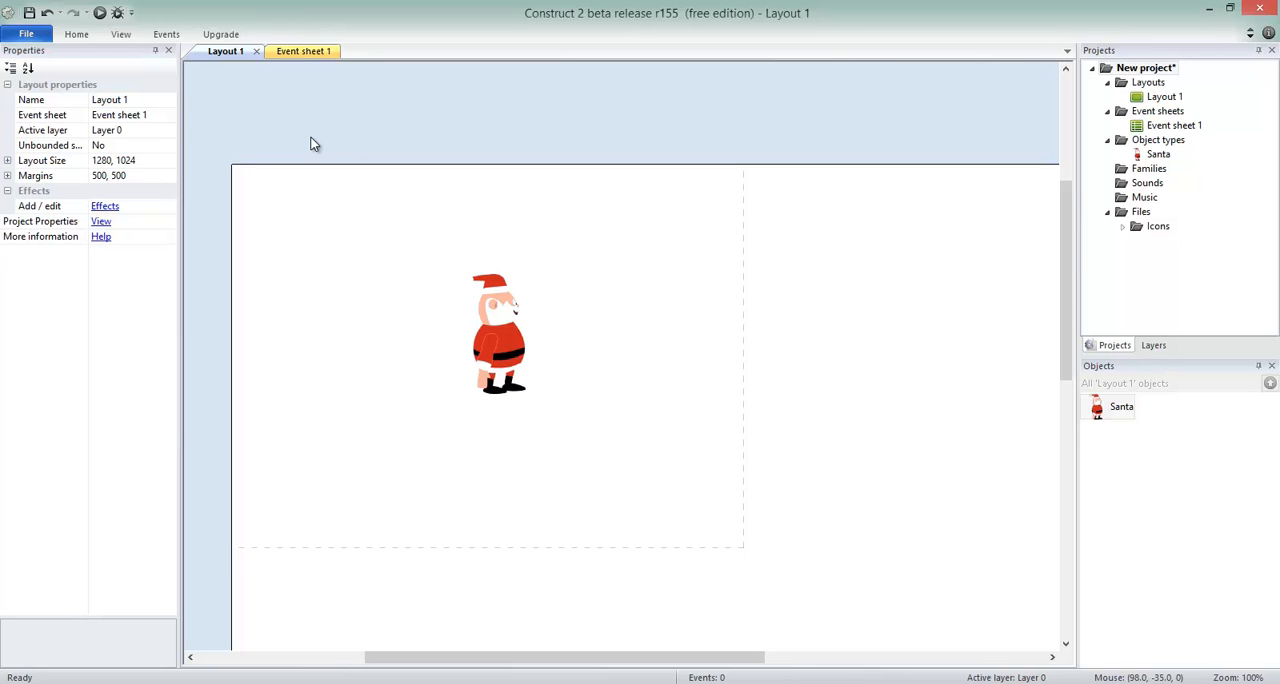
key("F5")
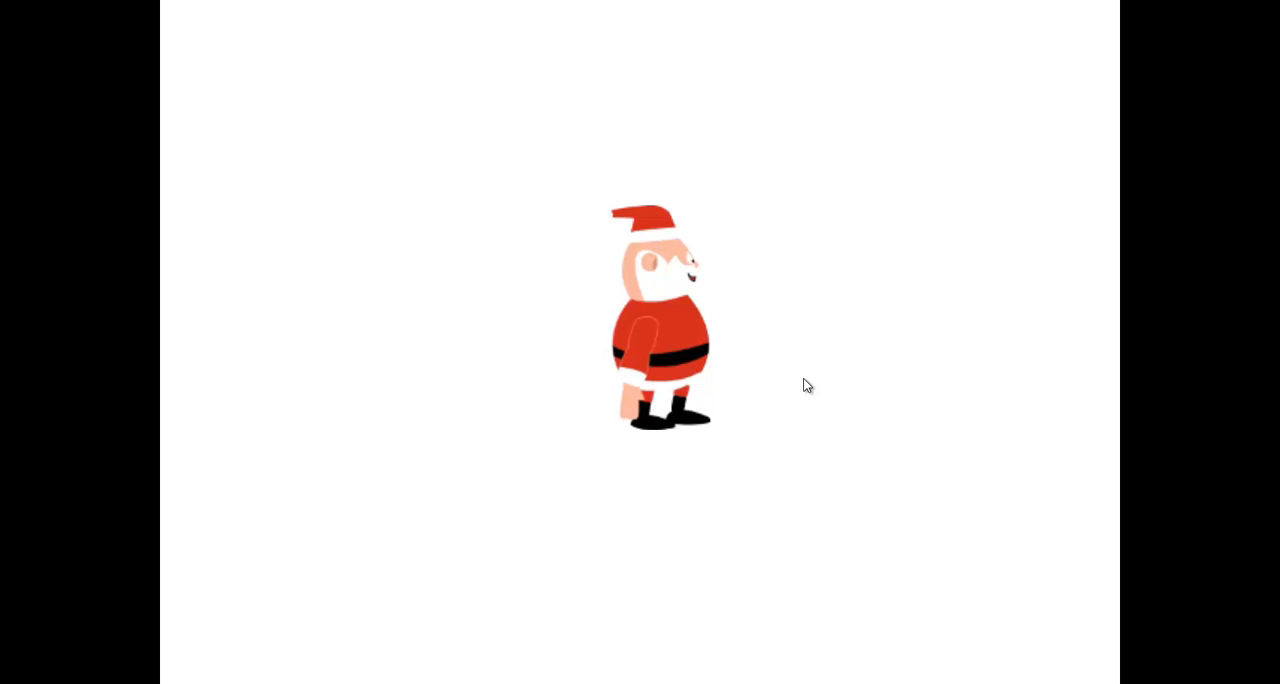
key("alt+F4")
key("alt+F4")
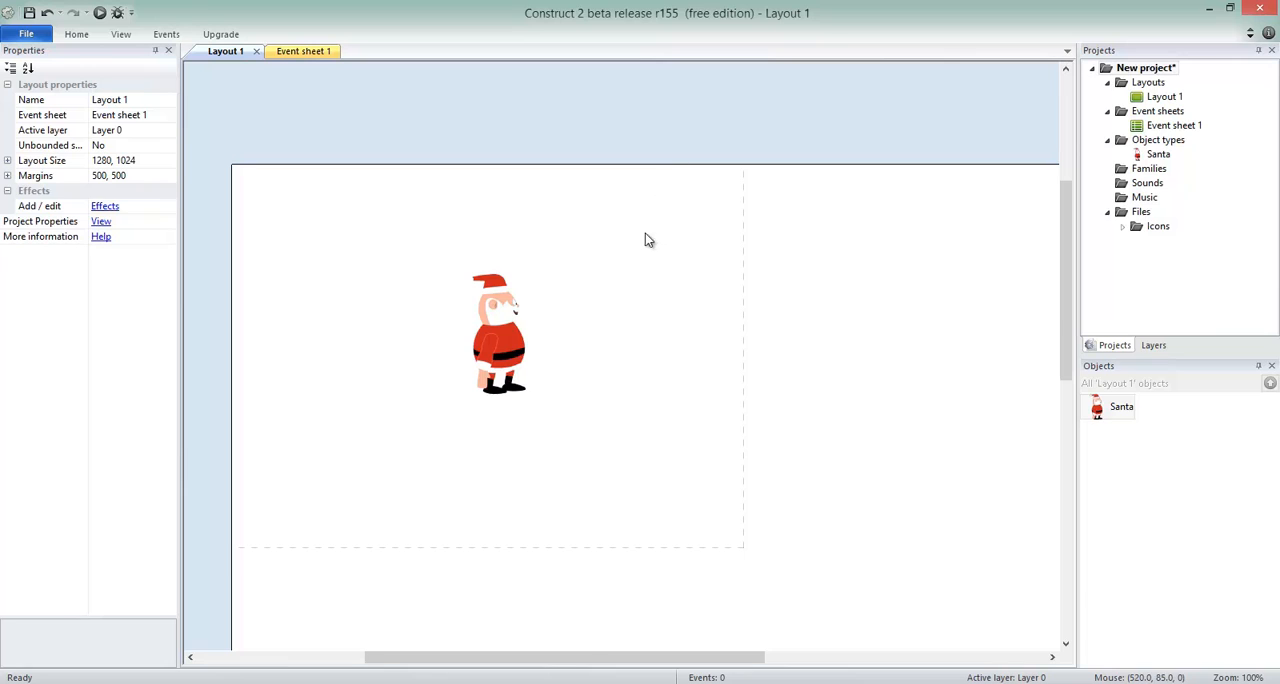
Add the Platform movement behavior to Santa and test it with a preview of the layout.
left_click(1106, 412)
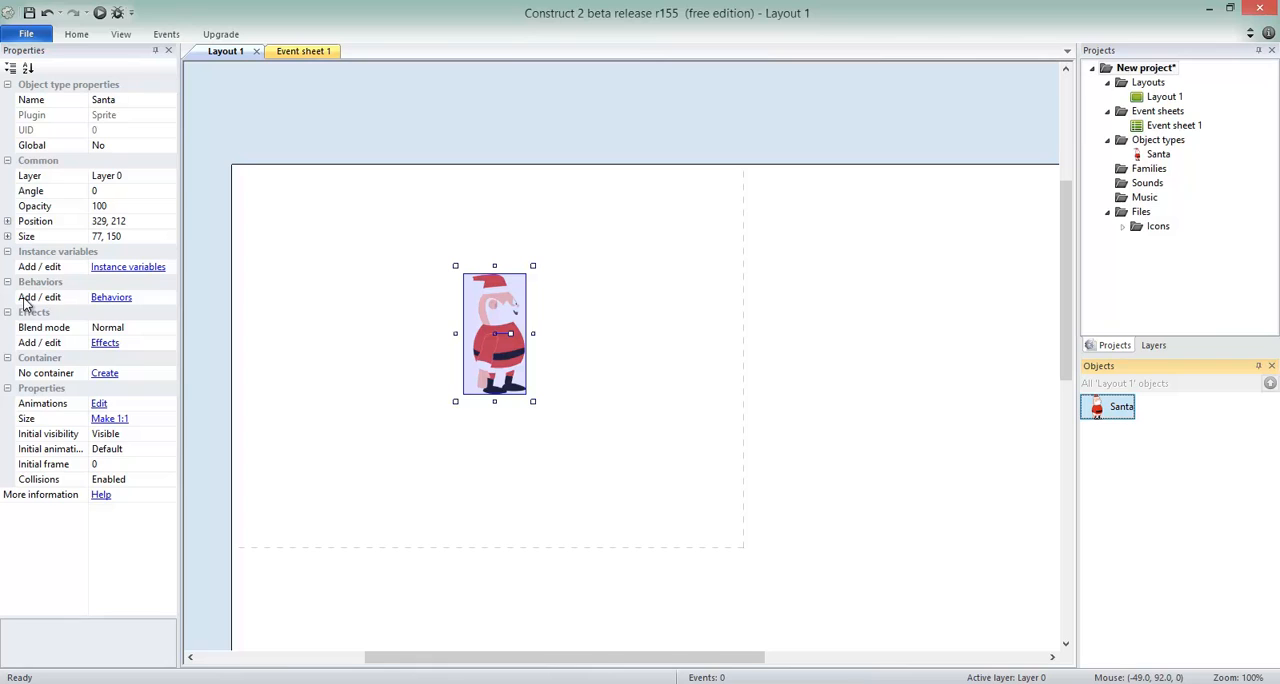
left_click(111, 298)
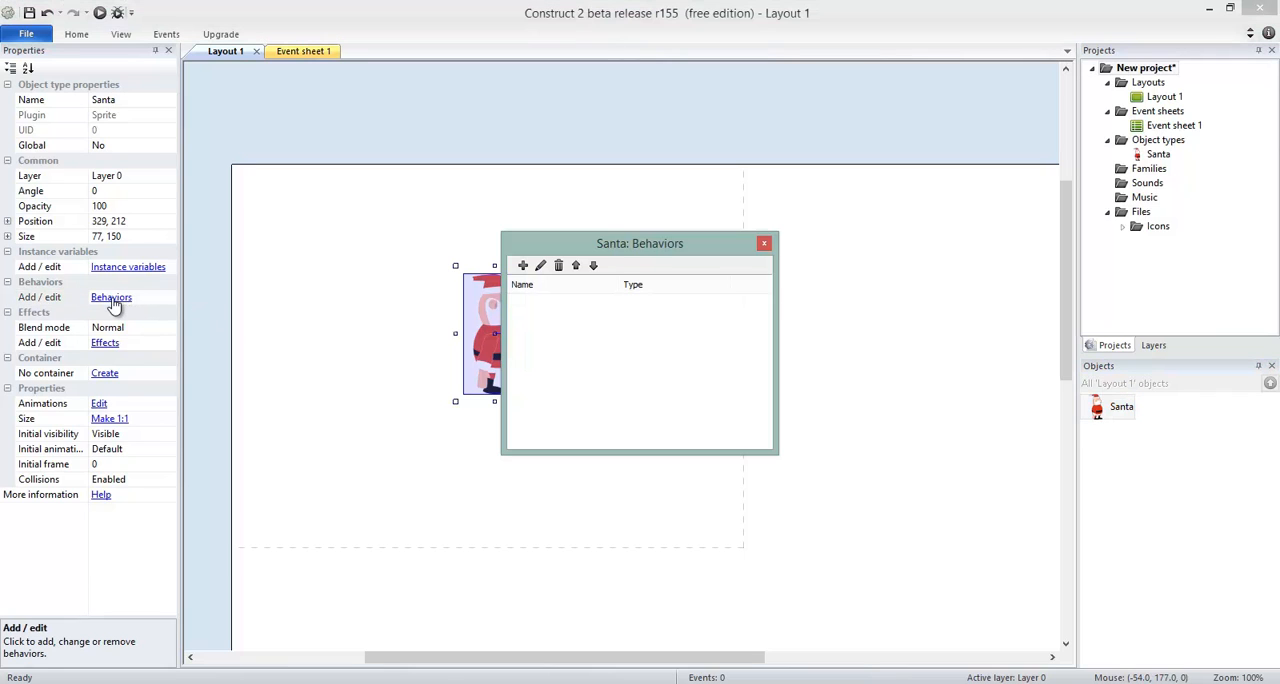
left_click(522, 267)
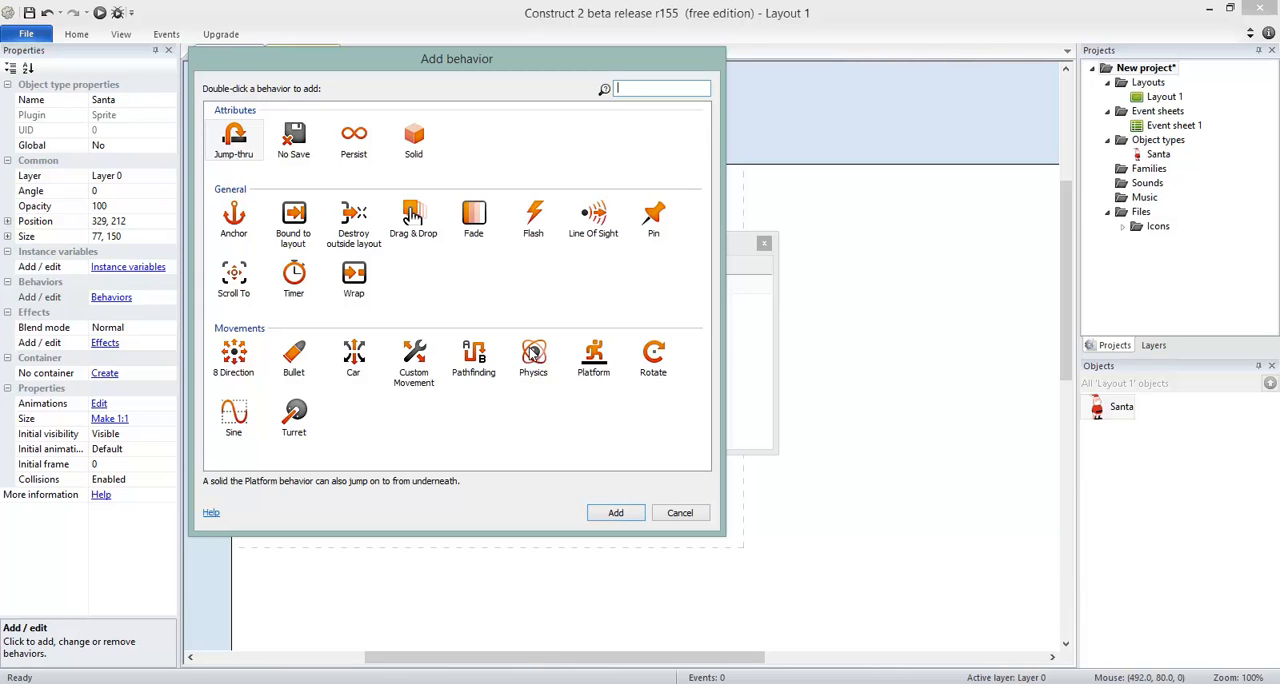
double_click(598, 358)
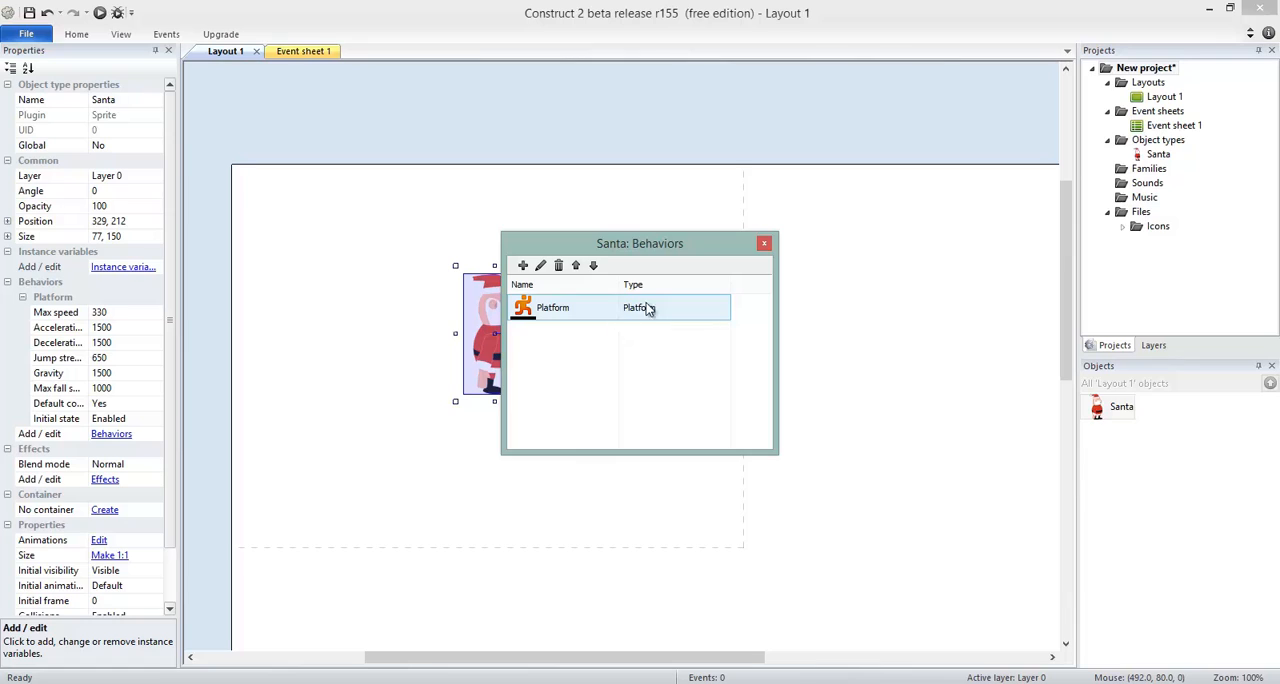
left_click(764, 243)
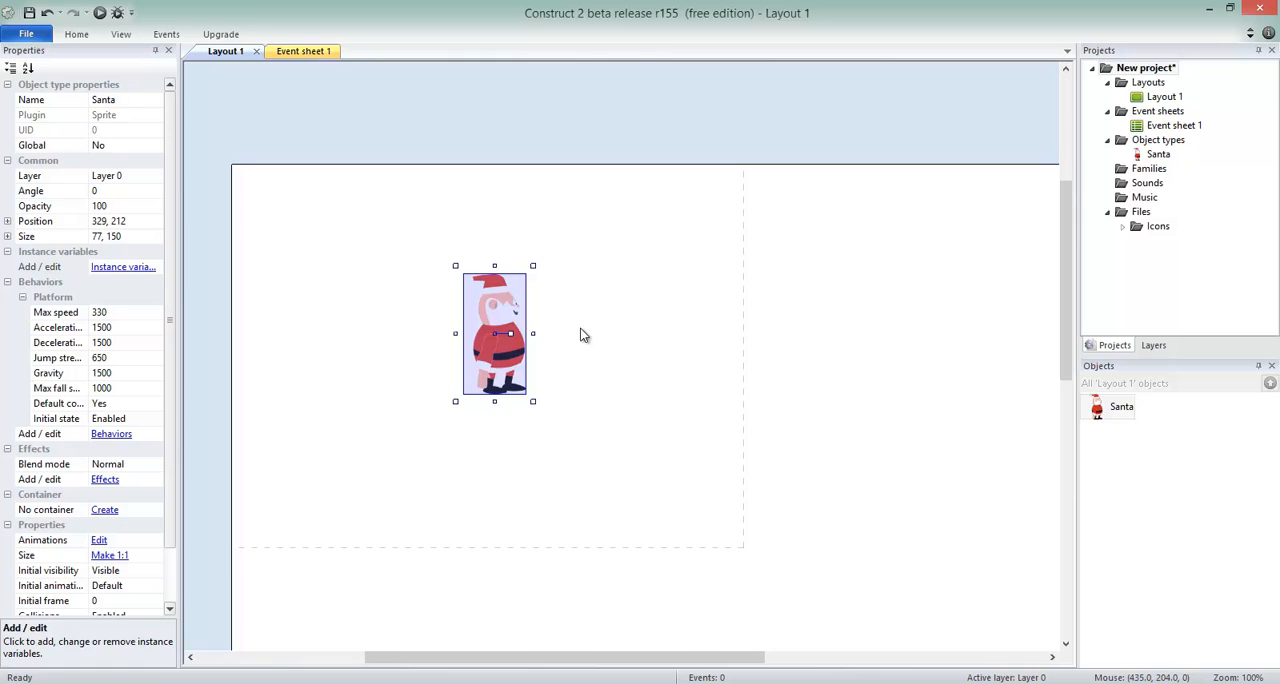
key("F5")
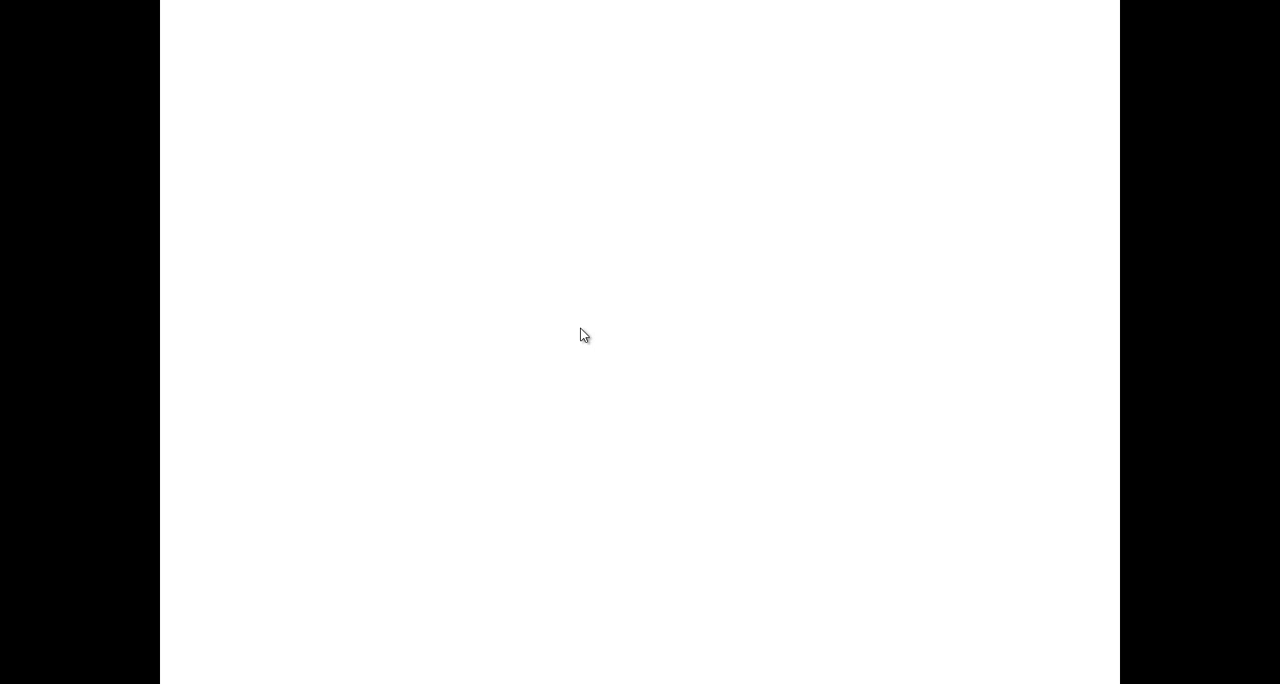
key("alt+F4")
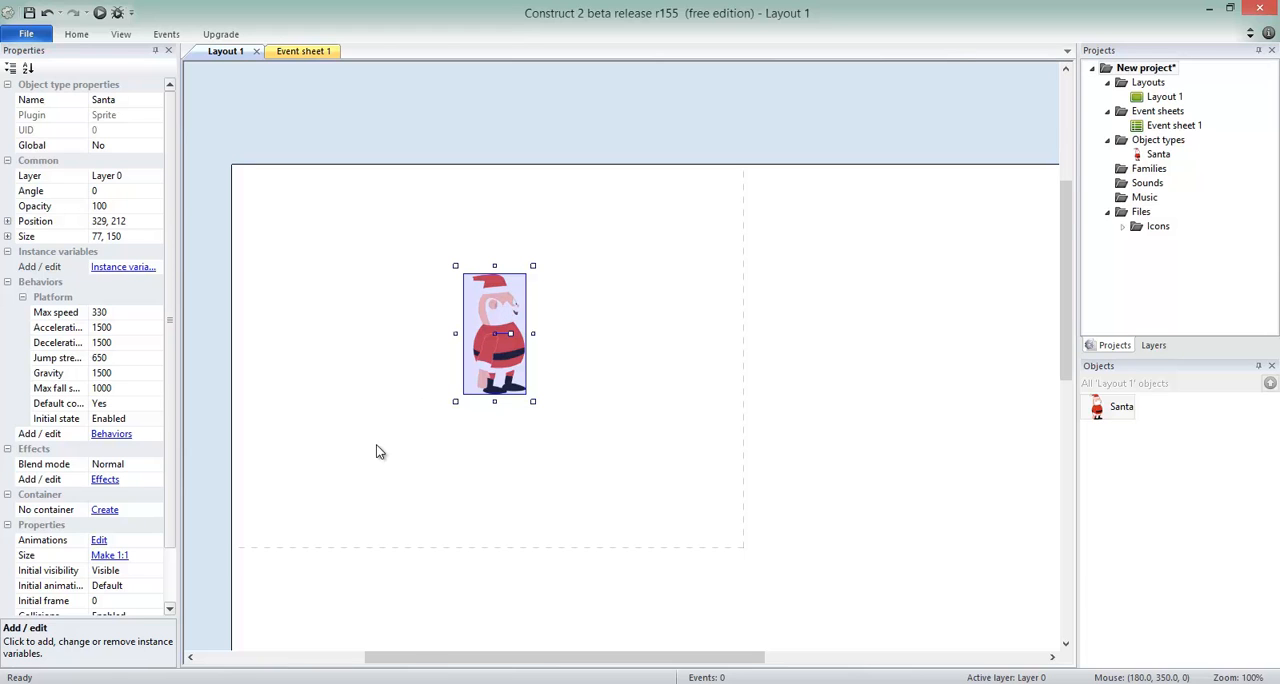
Insert a second Sprite object and place it below and to the left of Santa in Layout 1.
double_click(333, 443)
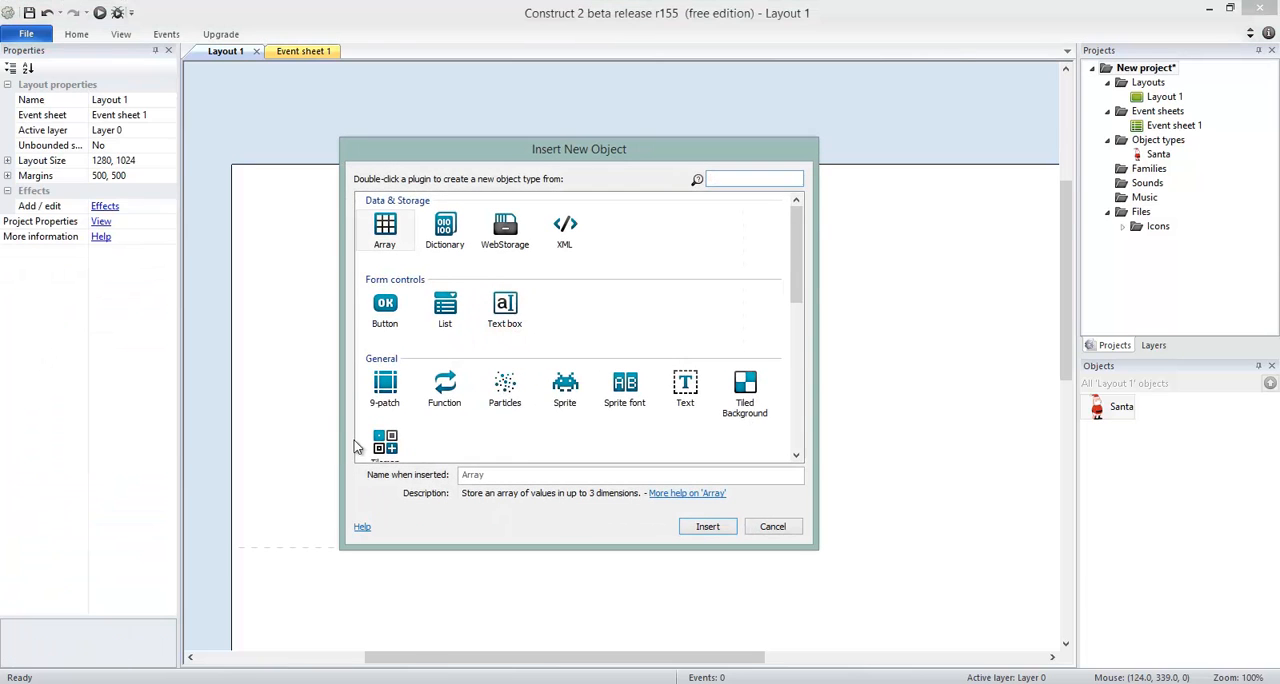
double_click(571, 392)
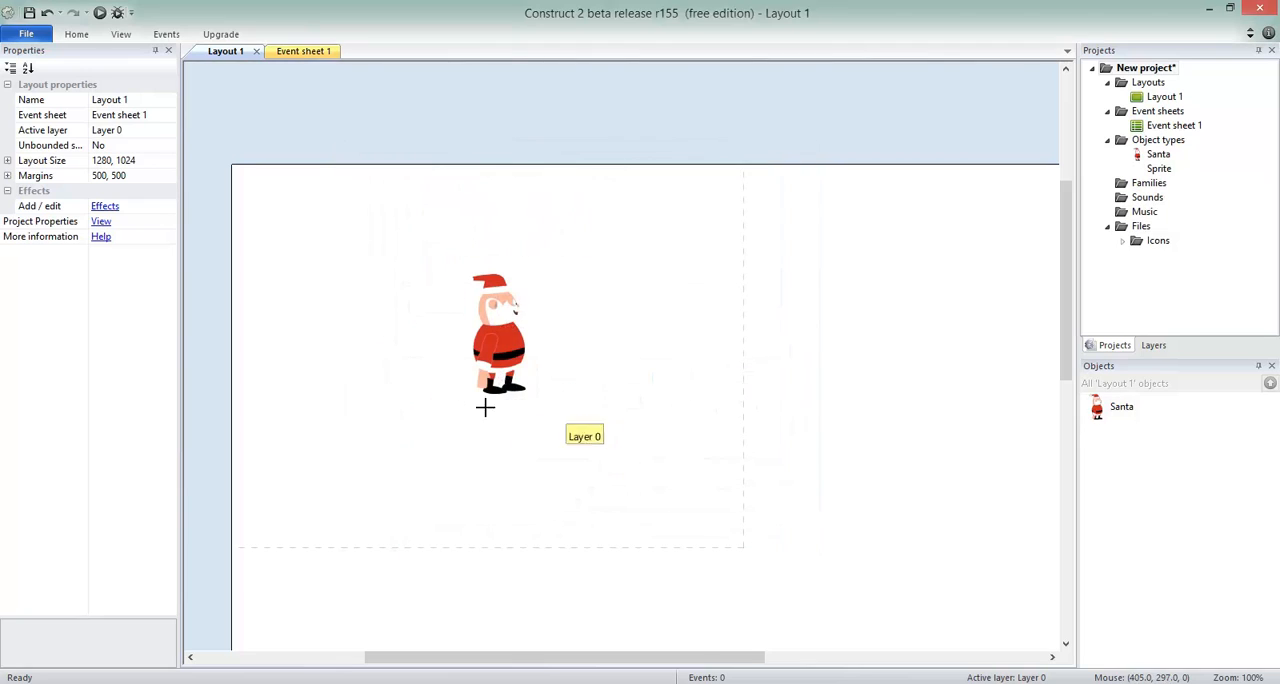
left_click(331, 437)
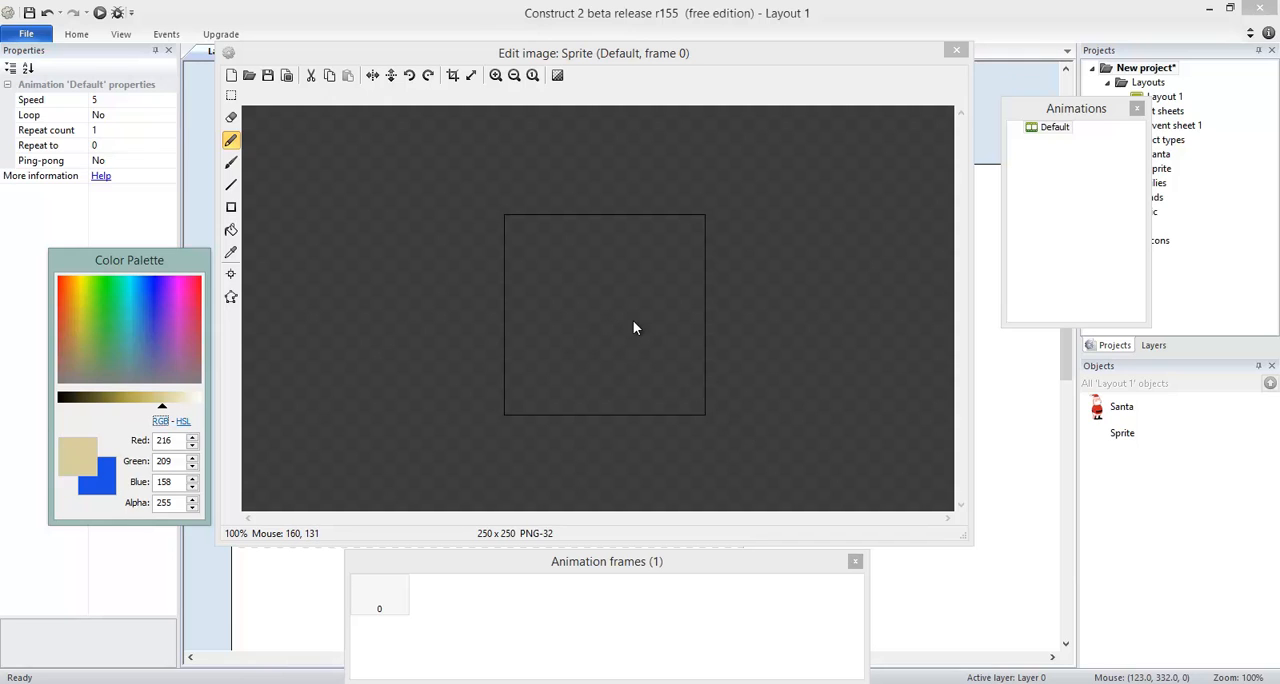
Fill the new sprite's blank image with red (246, 8, 39) and close the image editor.
left_click(200, 288)
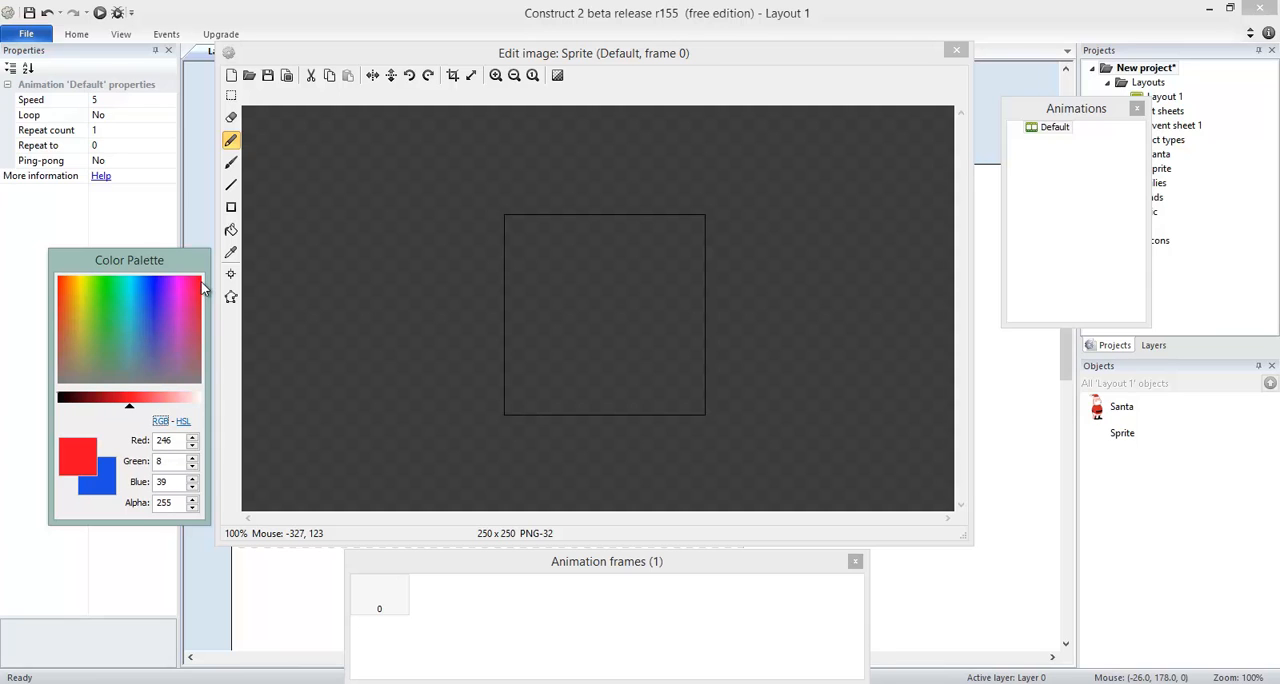
left_click(231, 229)
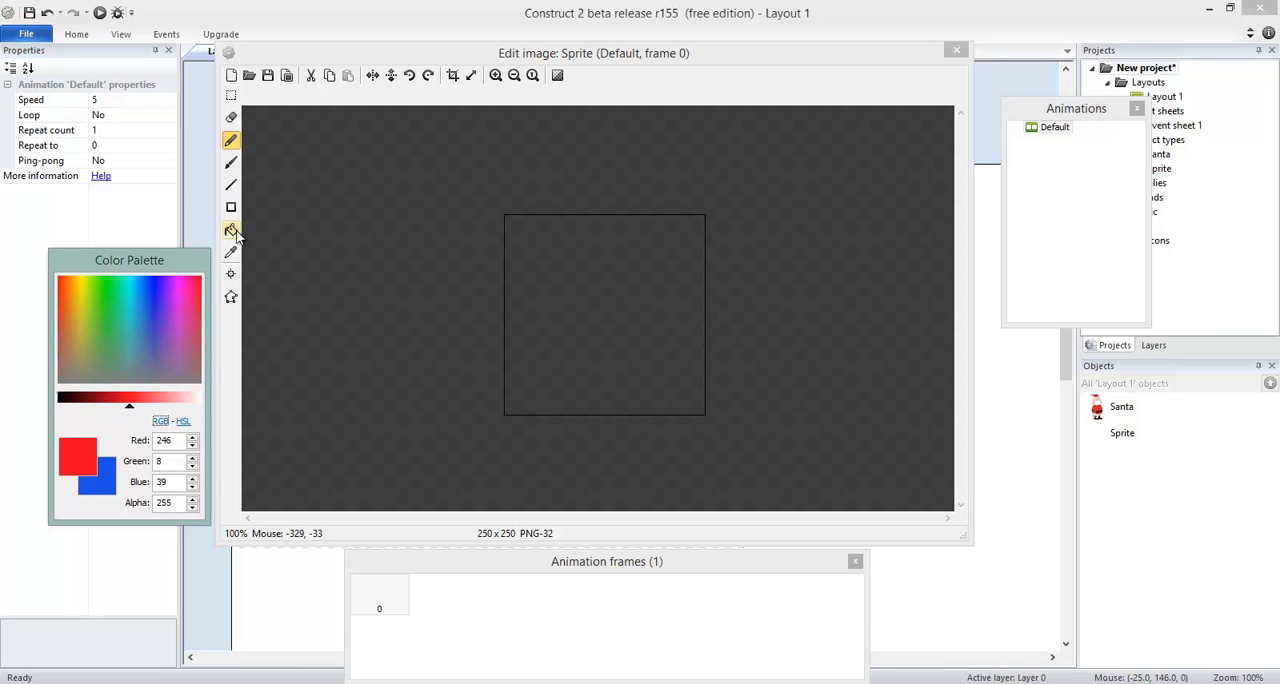
left_click(579, 303)
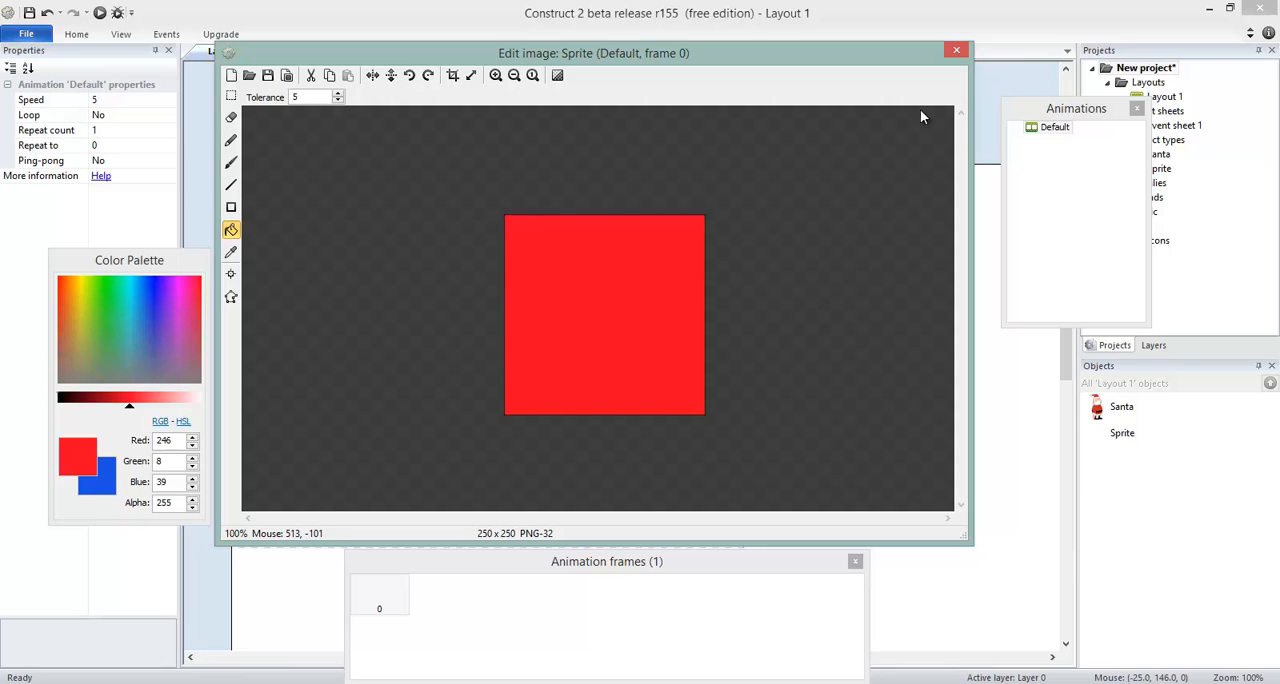
left_click(956, 51)
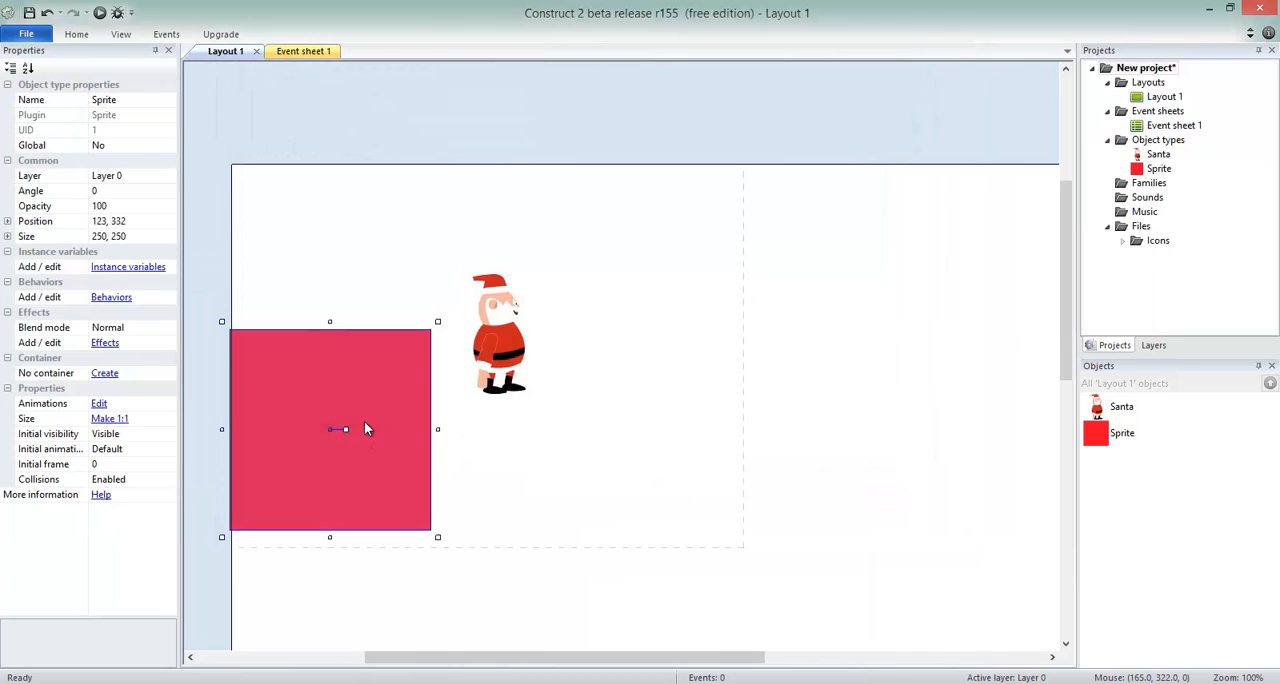
Reshape the red sprite into a strip about 740 × 56 beneath Santa at about 346, 373, and preview the layout.
left_click_drag(364, 428, 545, 490)
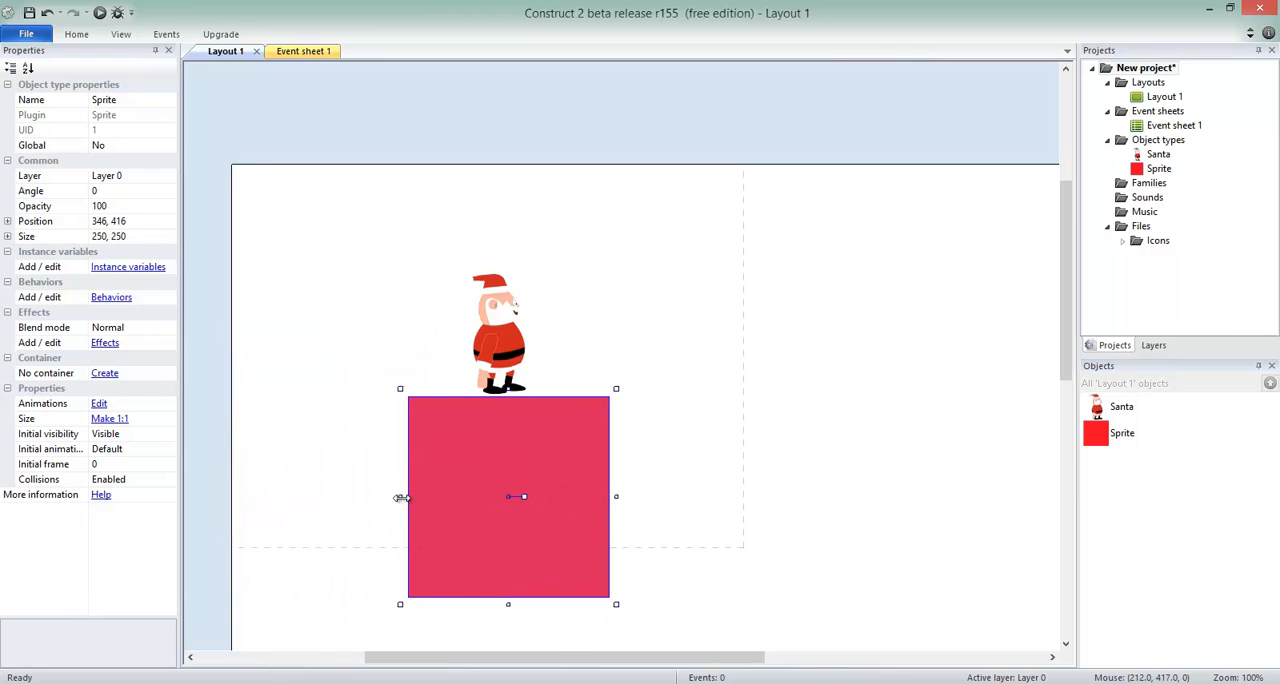
left_click_drag(400, 497, 224, 497)
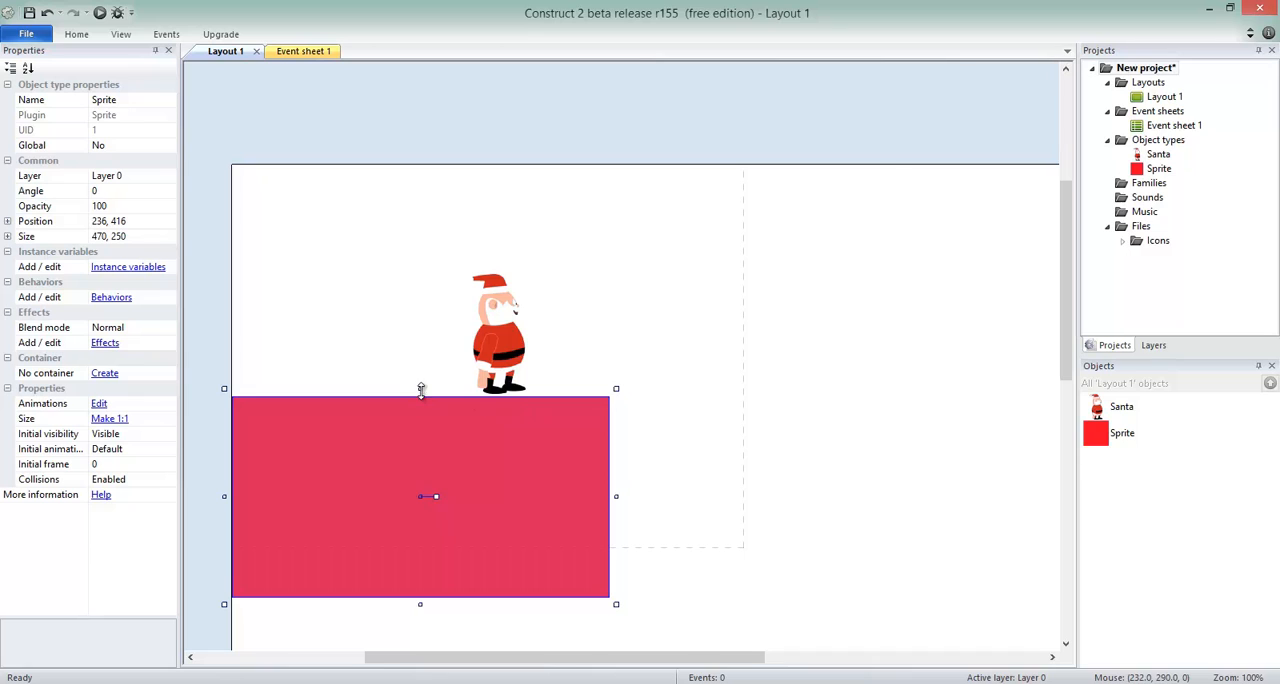
left_click_drag(421, 390, 426, 499)
left_click_drag(500, 524, 487, 462)
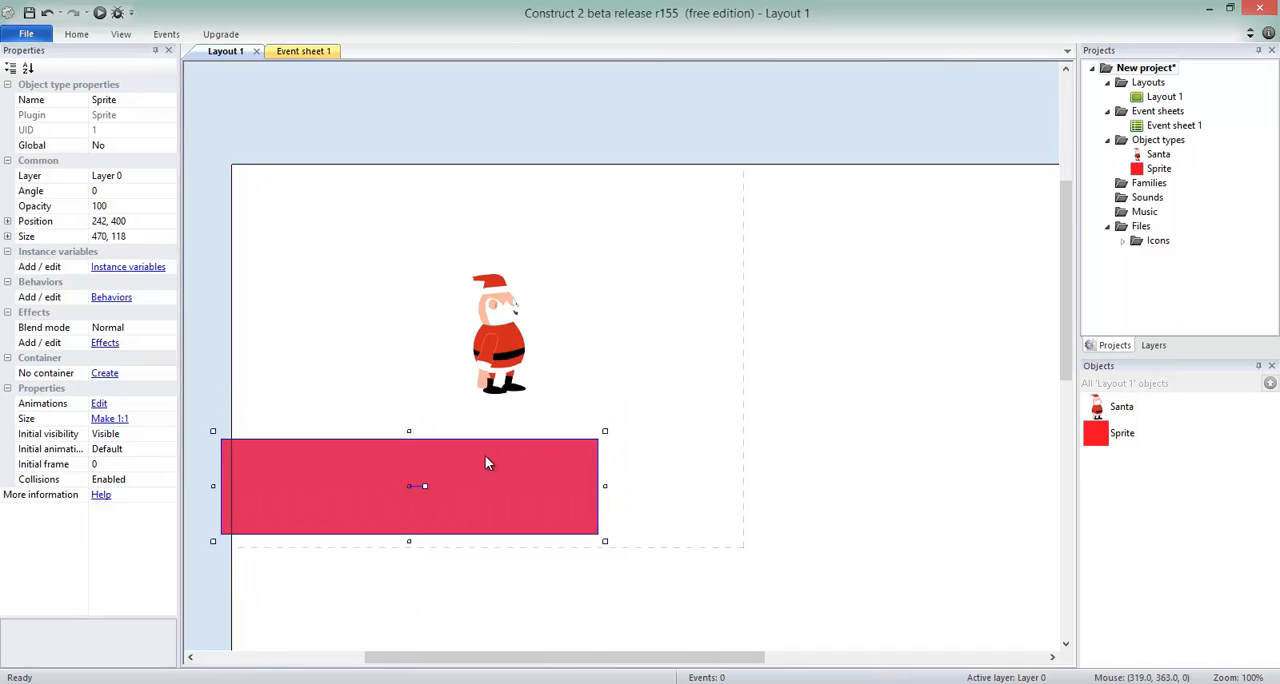
left_click_drag(605, 486, 724, 487)
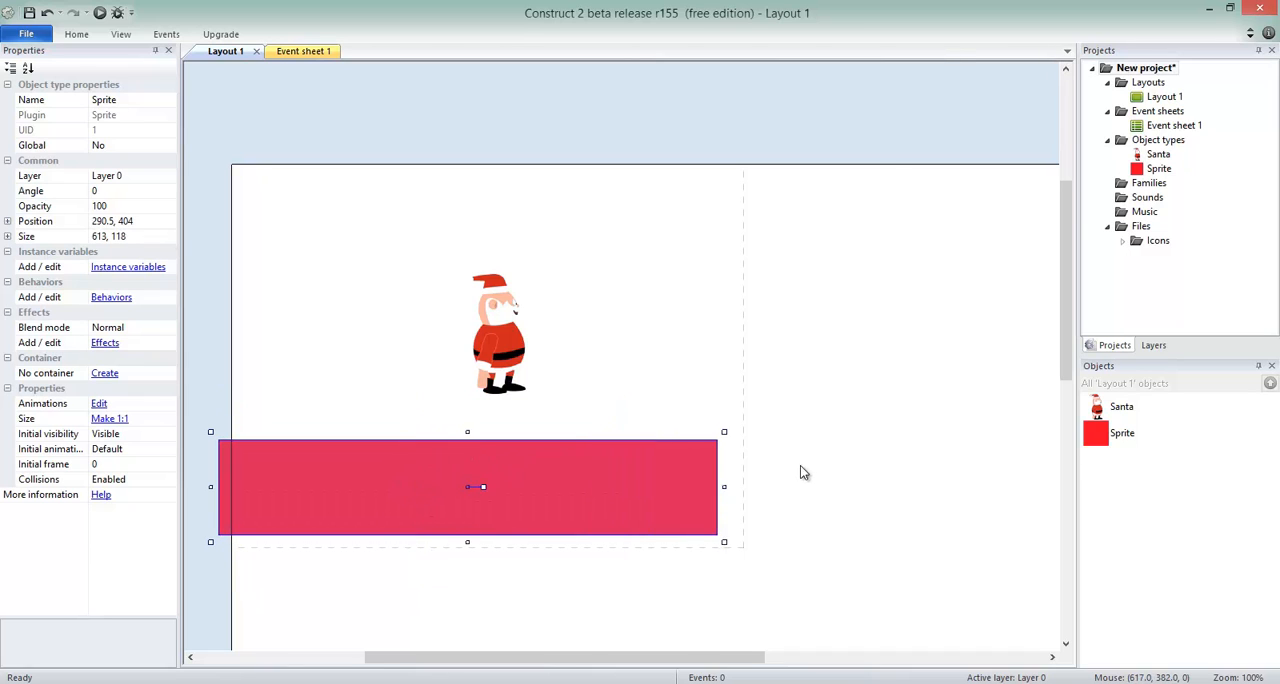
left_click_drag(800, 472, 819, 470)
left_click_drag(514, 432, 604, 461)
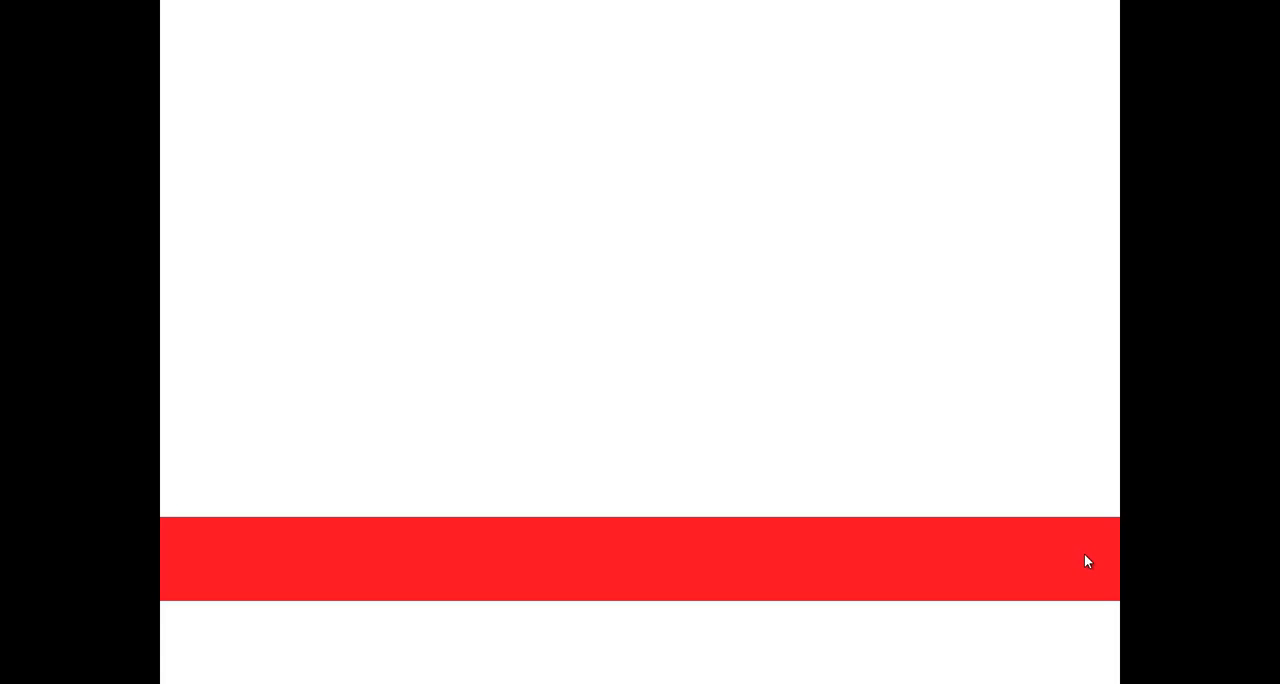
key("alt+F4")
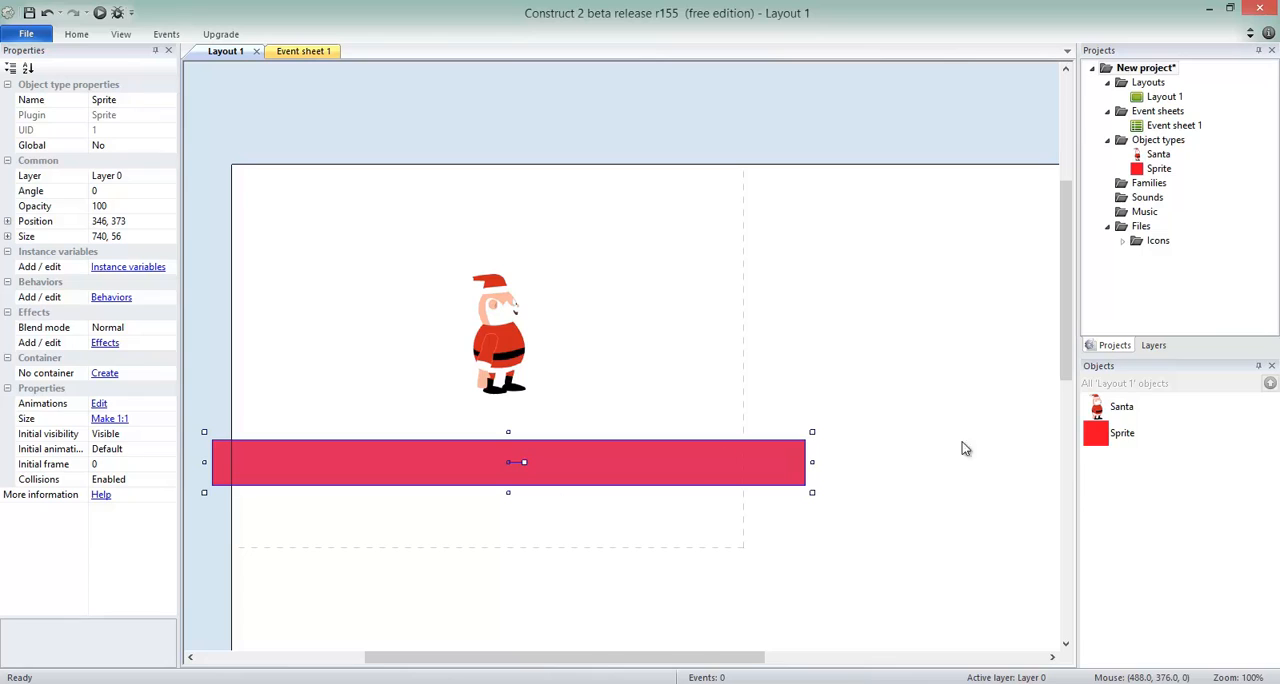
Rename the red strip sprite as ground.
left_click(1122, 434)
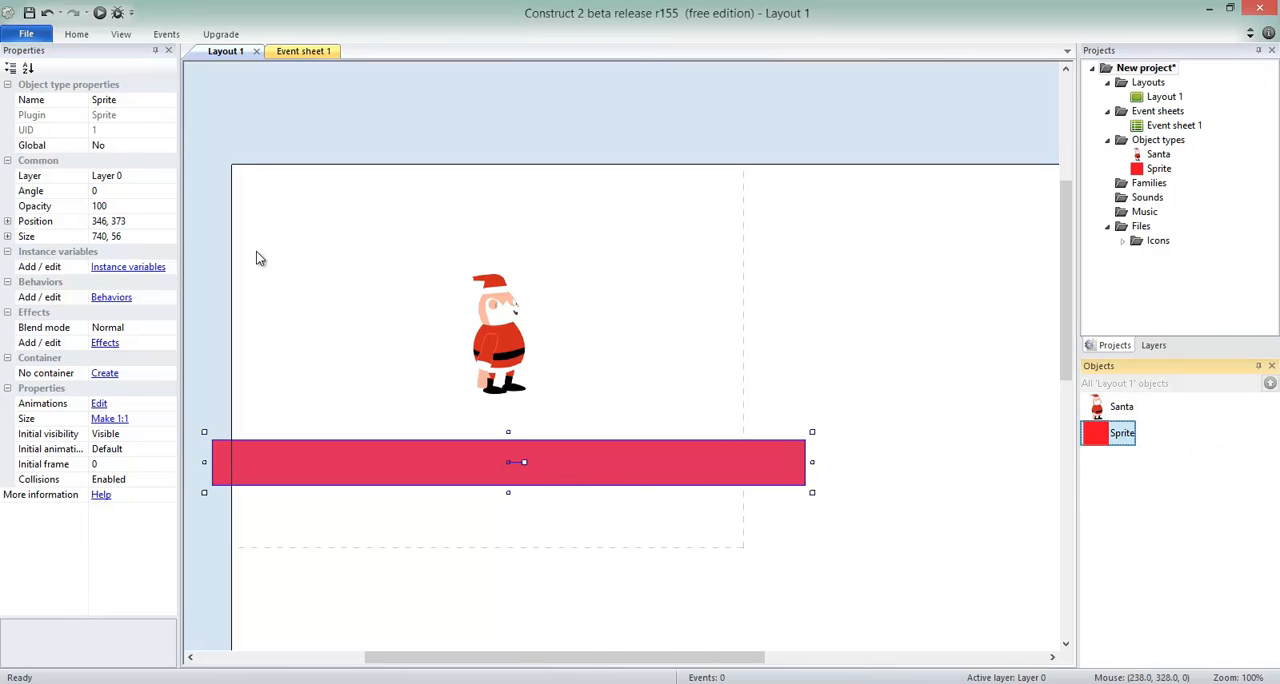
left_click(137, 100)
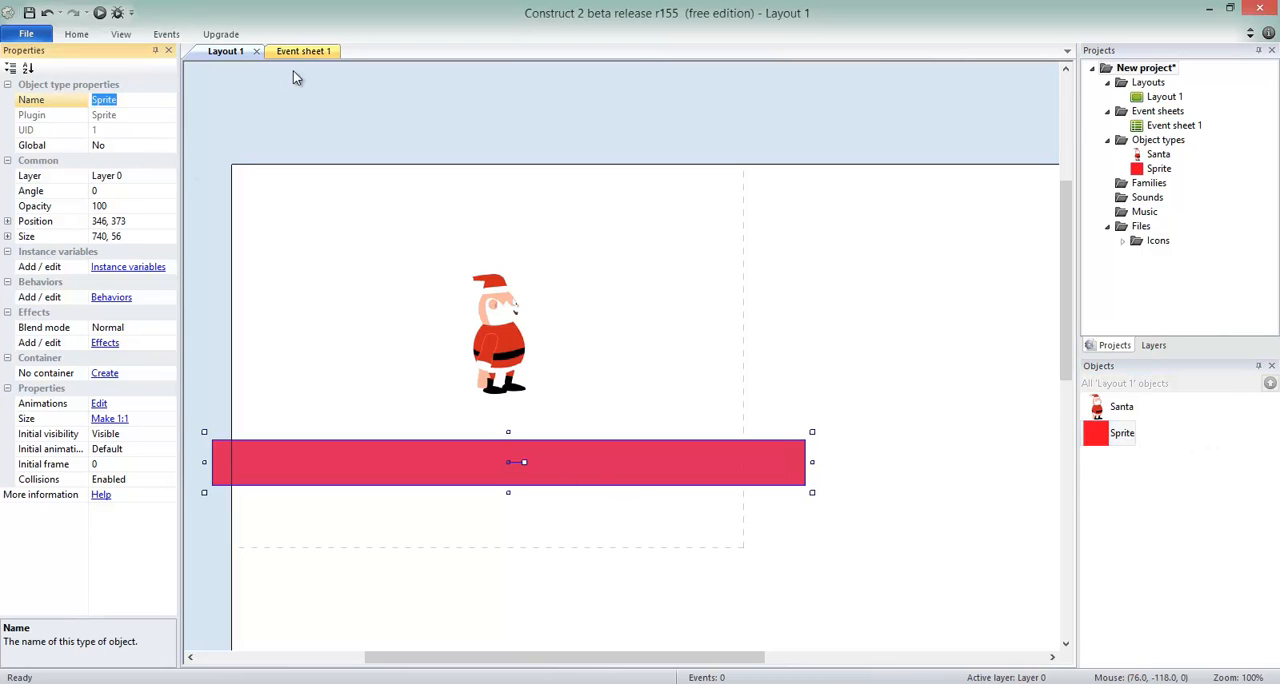
type("ground")
key("Return")
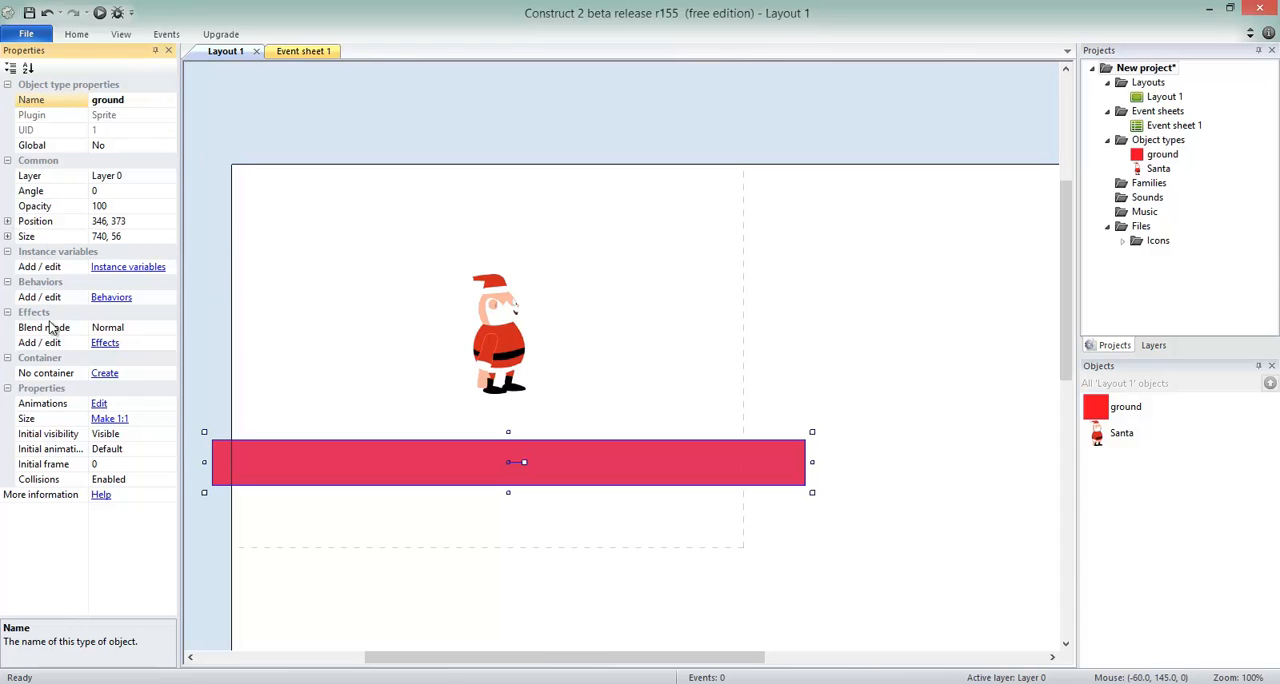
Add the Solid behavior to the ground sprite, finding it with the search text "sol", and close the behaviors list.
left_click(110, 298)
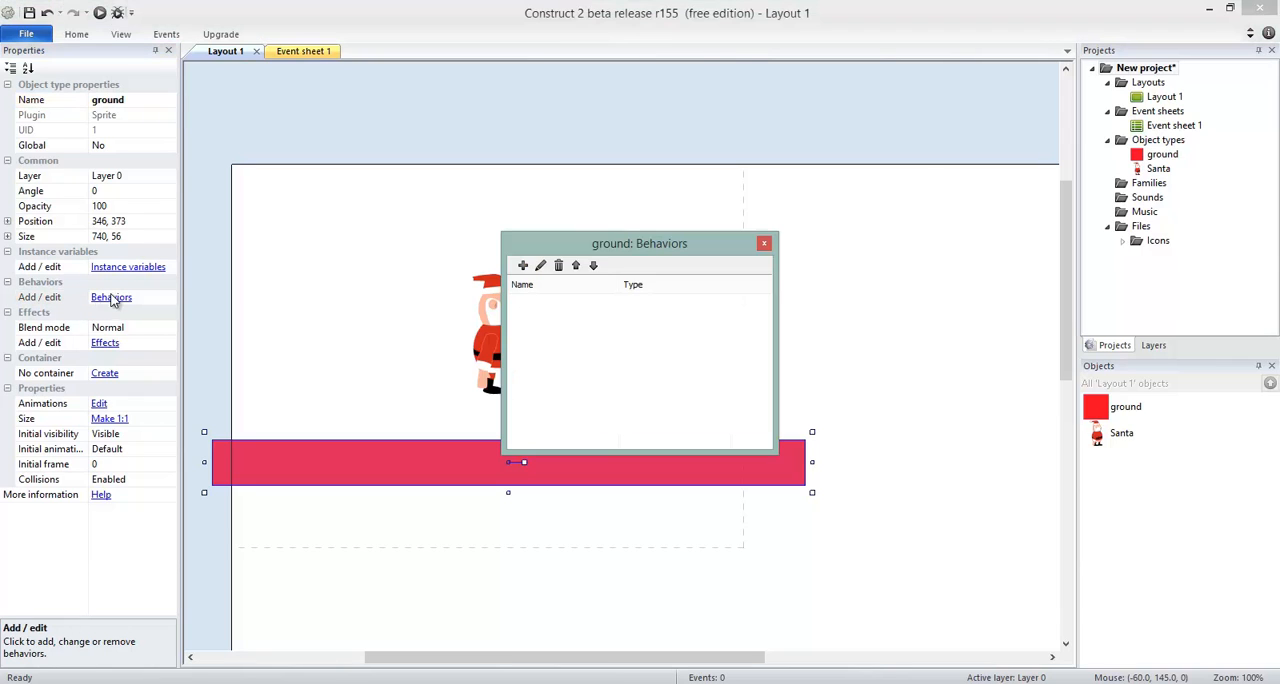
left_click(522, 265)
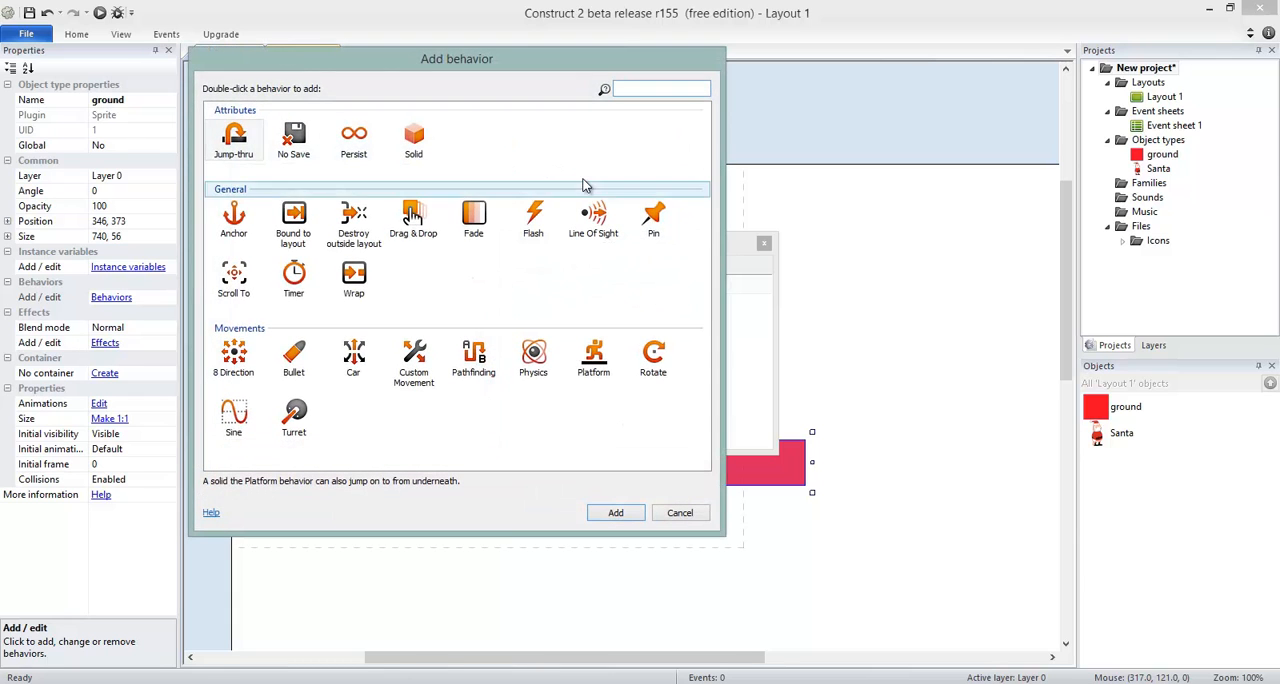
left_click(421, 147)
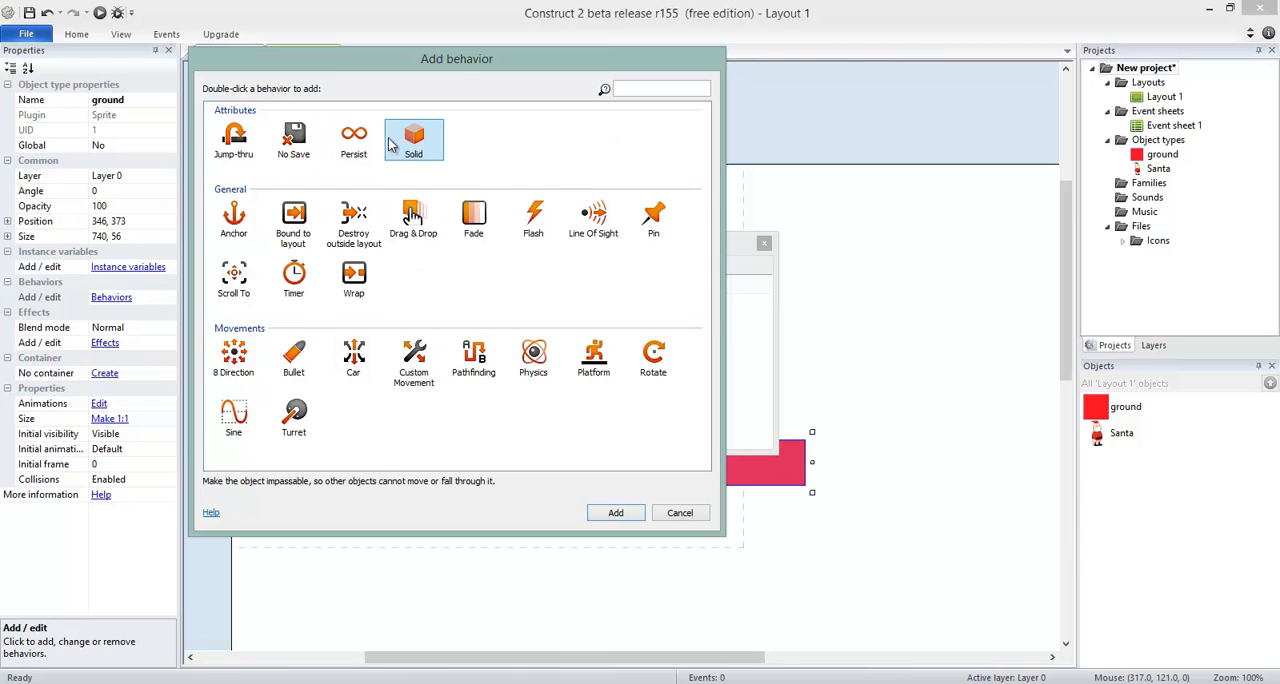
left_click(658, 92)
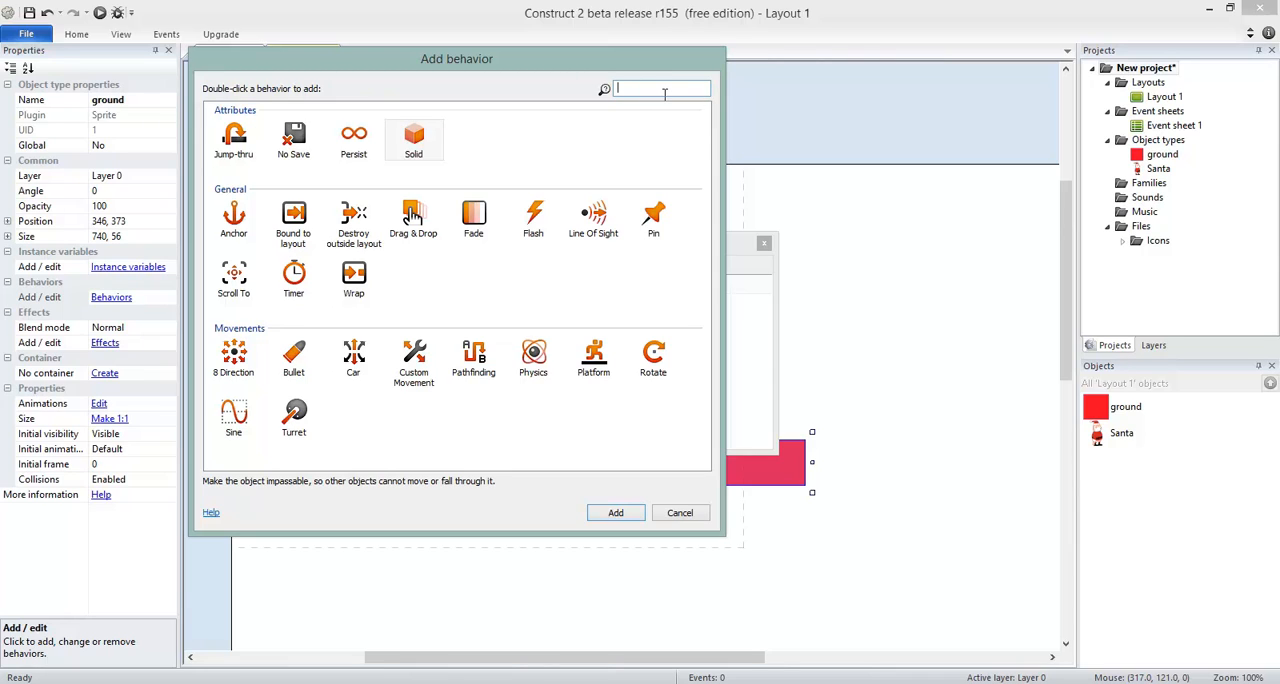
type("sol")
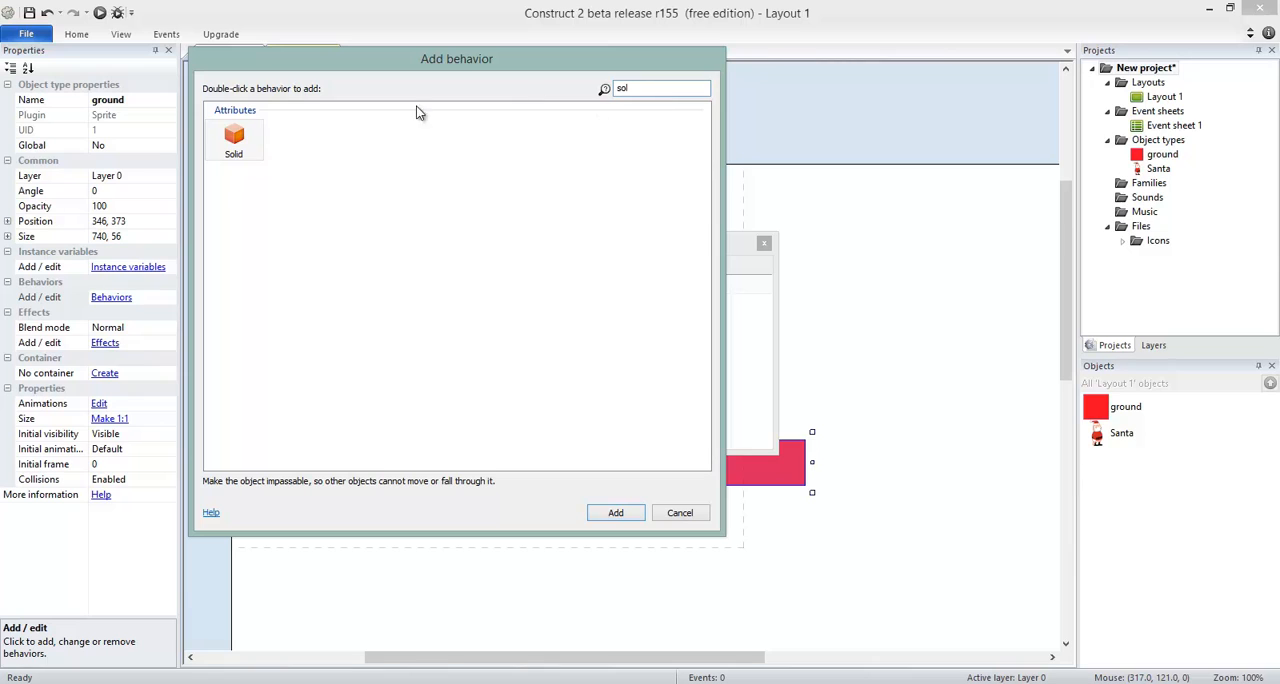
double_click(240, 153)
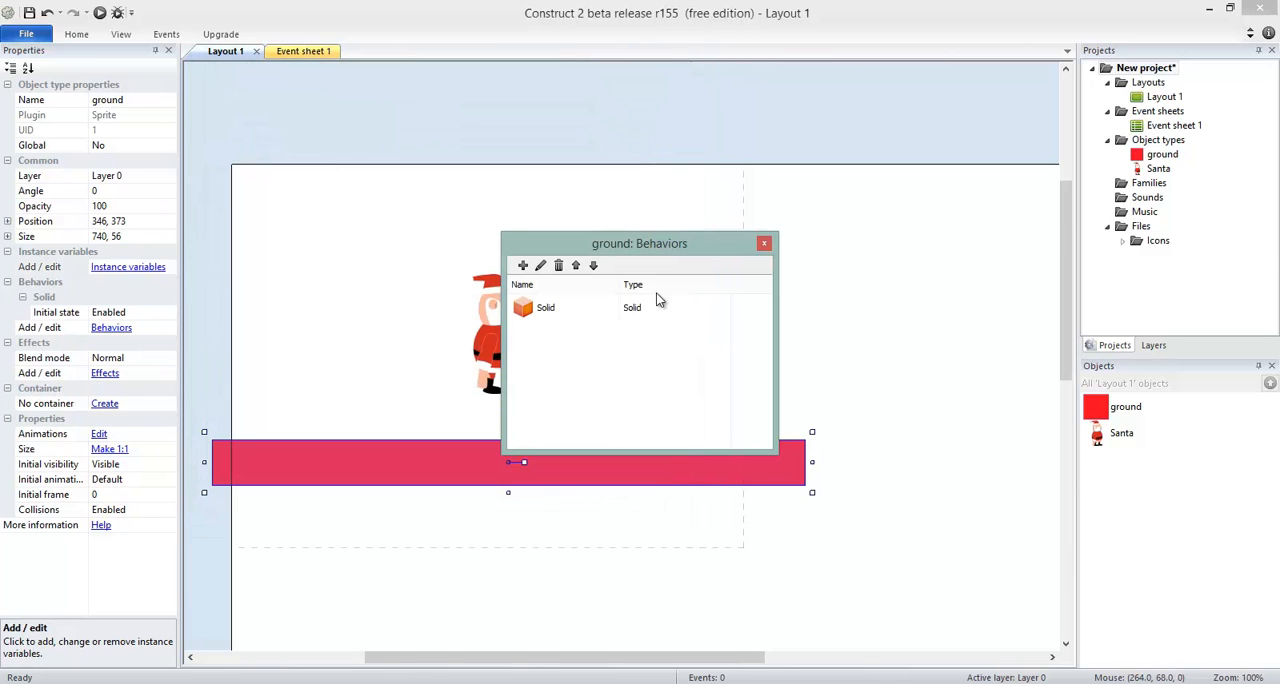
left_click(766, 244)
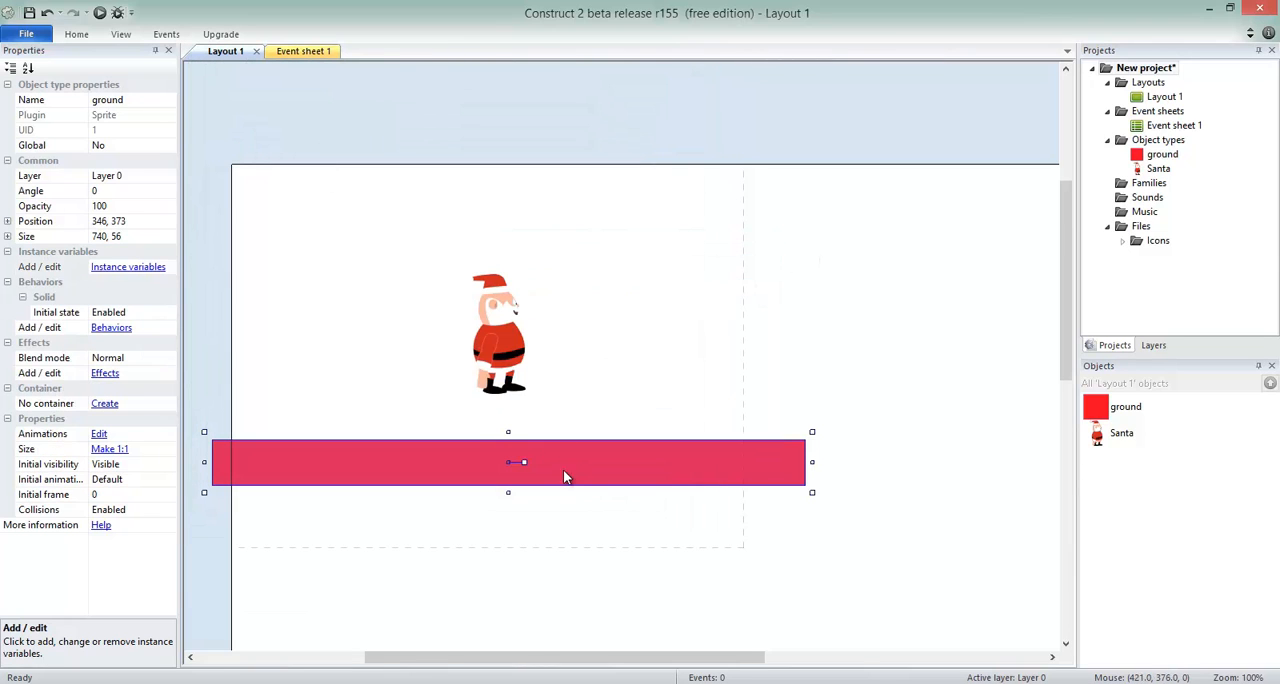
Move Santa higher above the ground, to about 327, 96 in Layout 1.
left_click(510, 320)
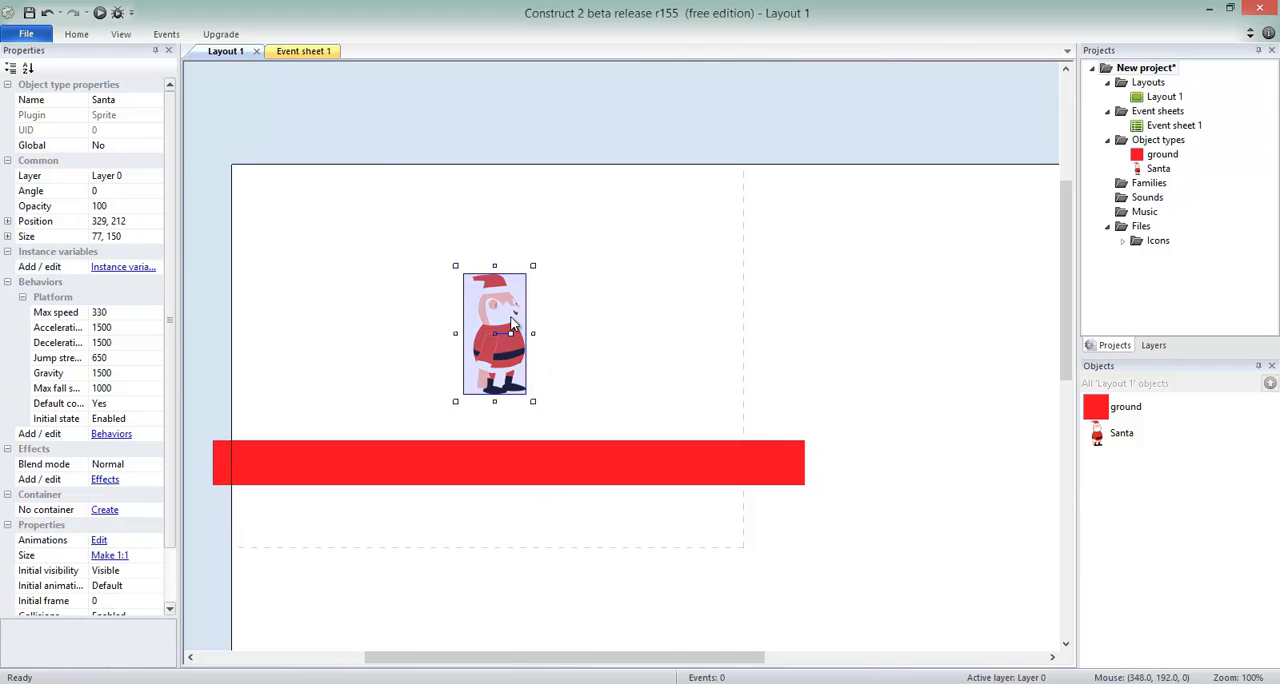
left_click(503, 478)
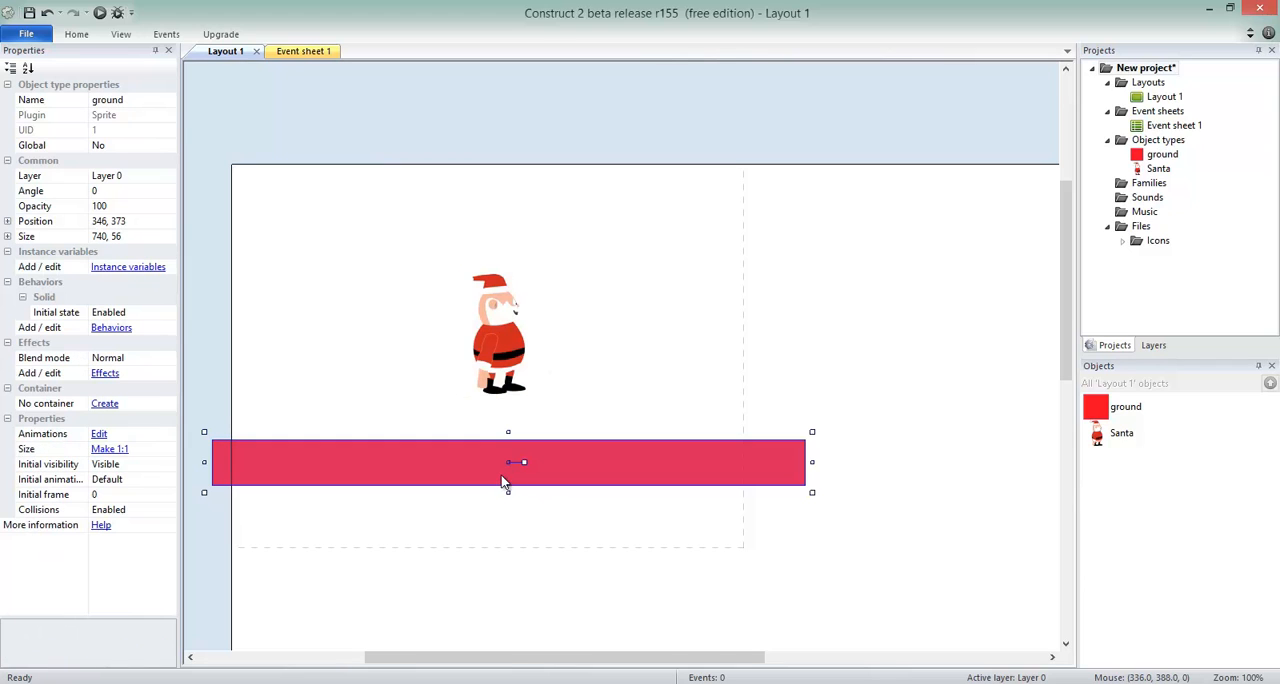
left_click_drag(502, 334, 498, 241)
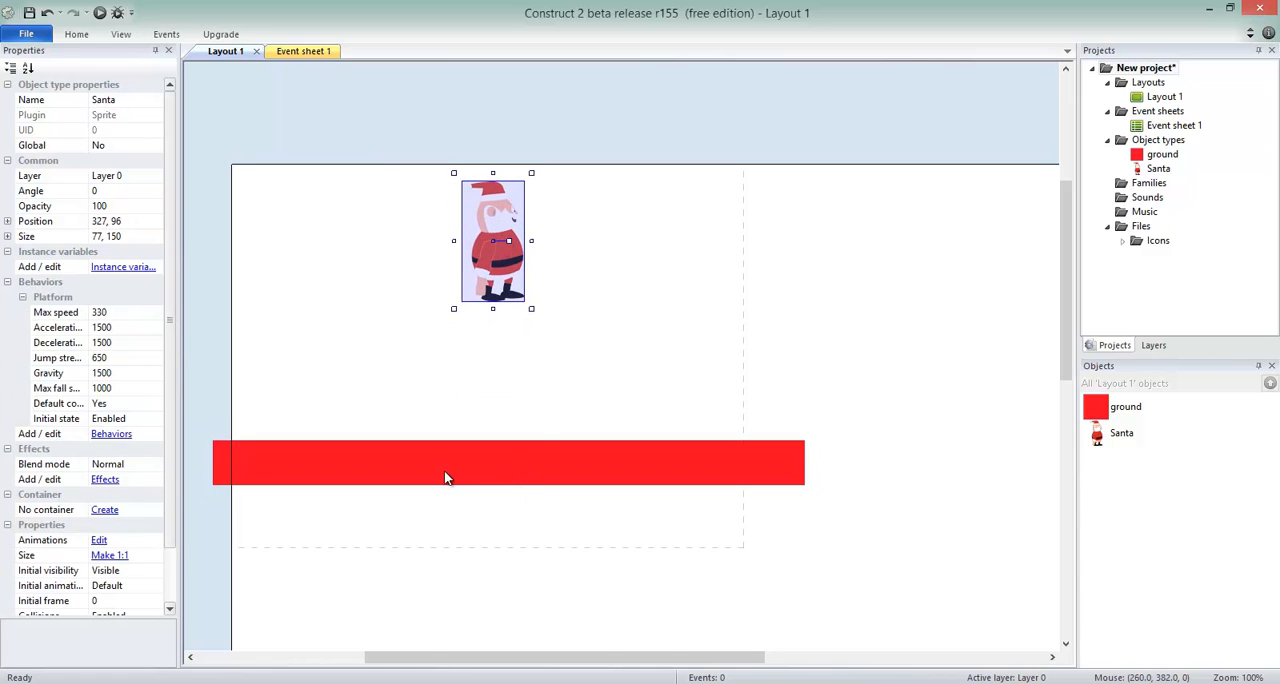
Preview the layout, make Santa jump several times on the solid ground, and close the preview.
key("F5")
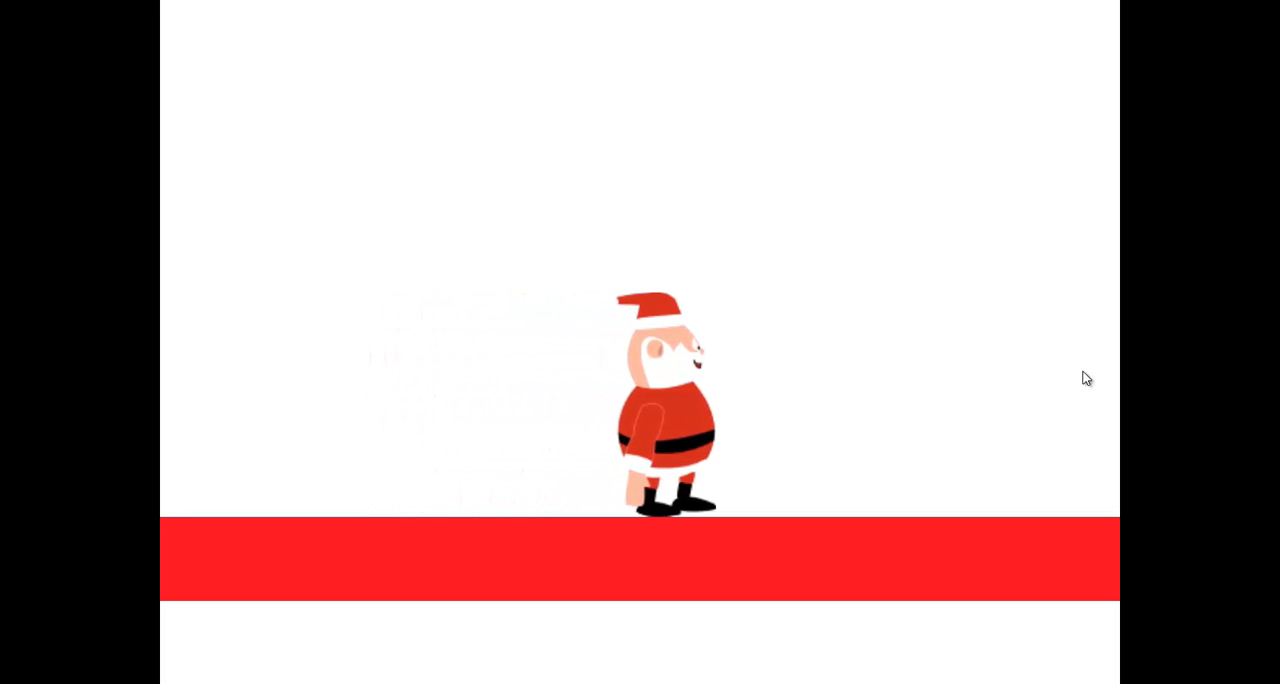
key("Up")
key("Up")
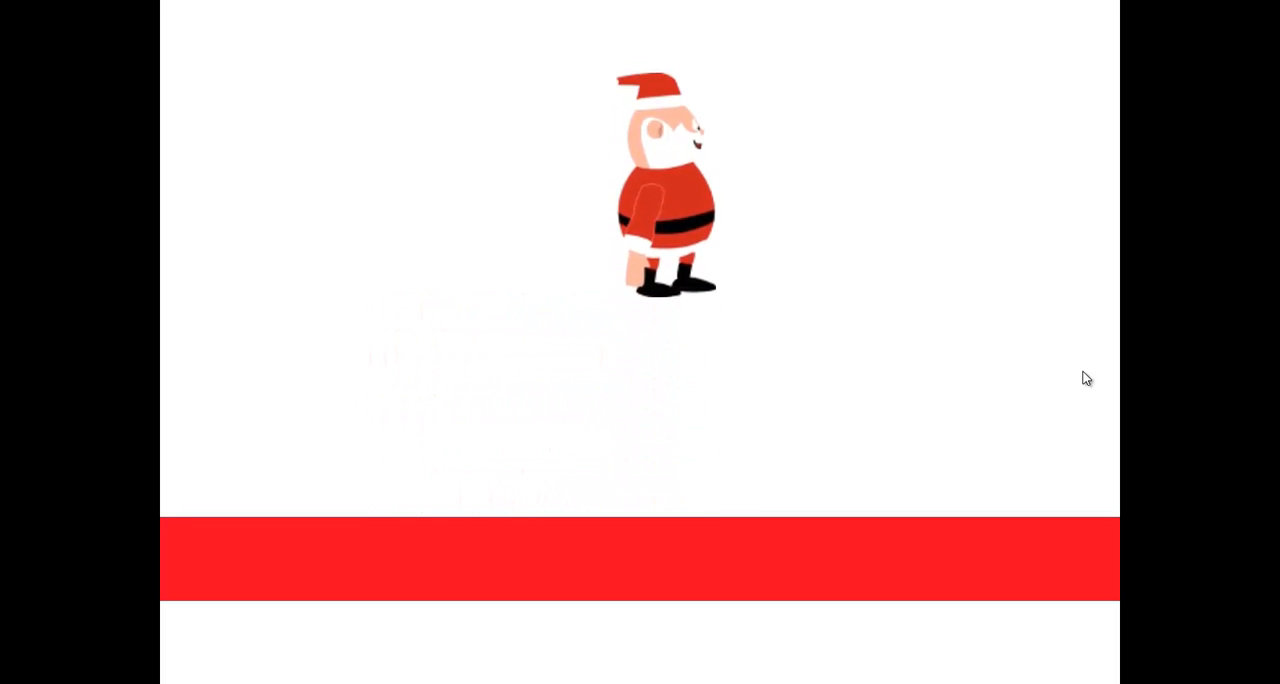
key("Up")
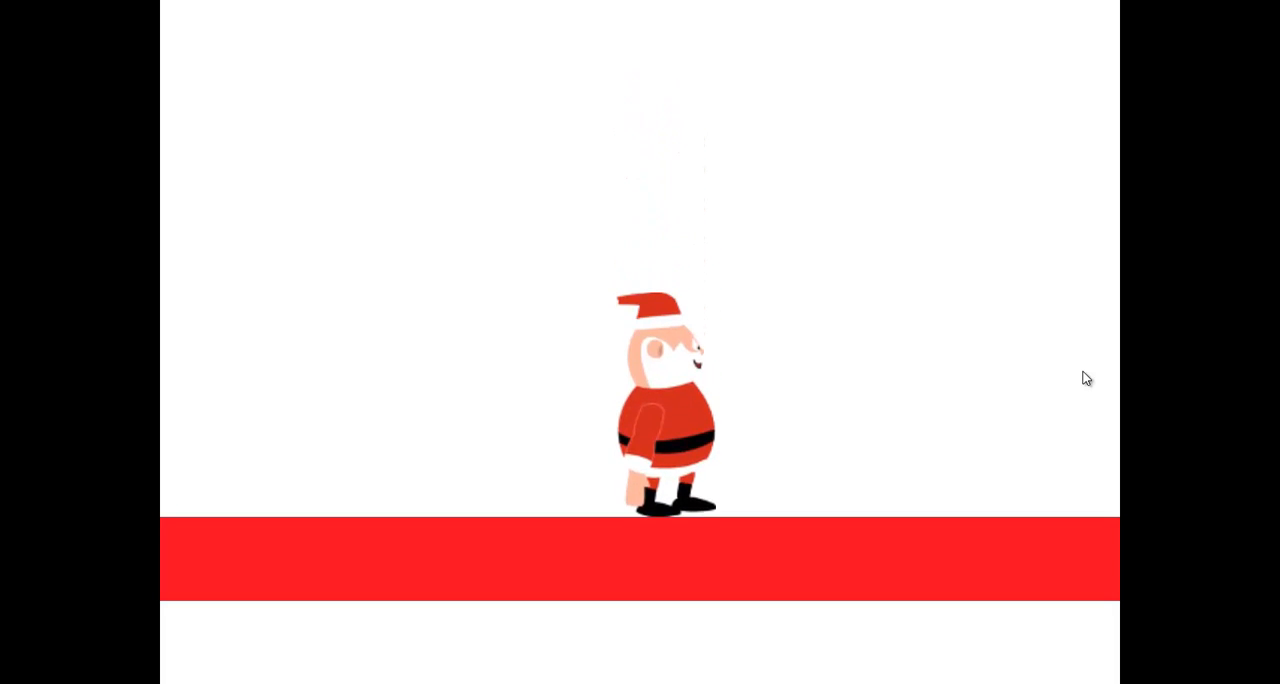
key("alt+F4")
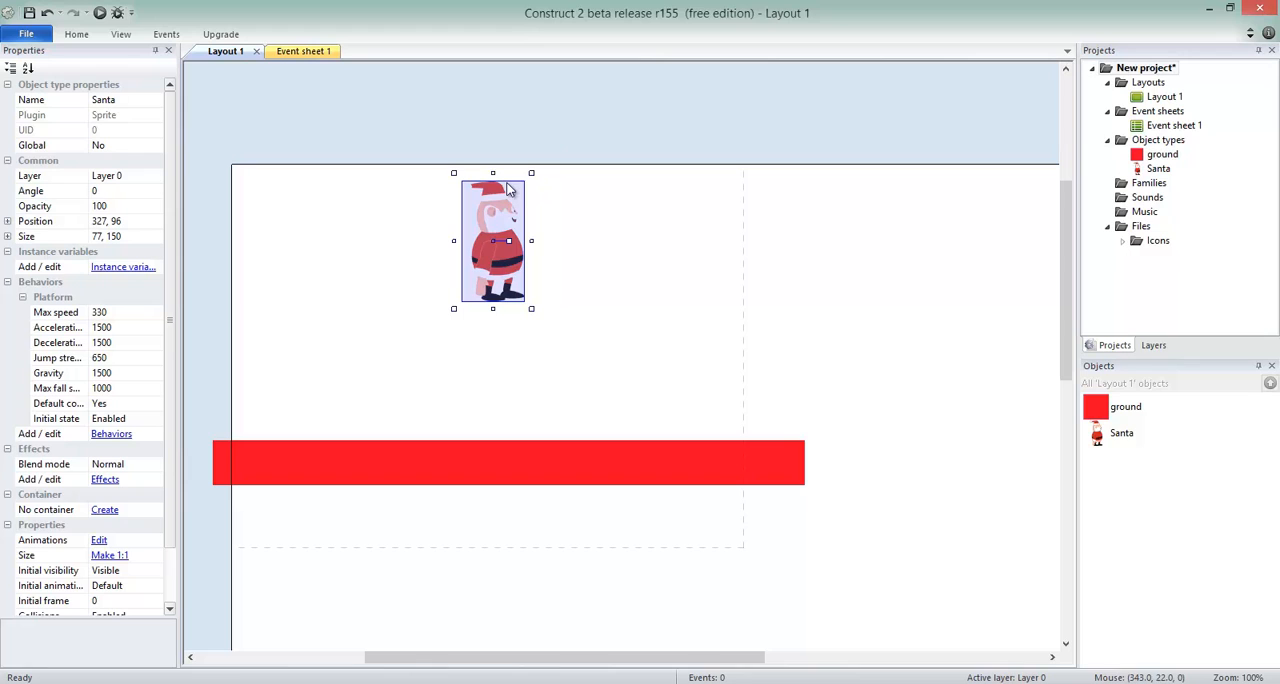
Lower the ground strip to about 338, 488 and shrink Santa to about 46 × 90 at about 309, 144.
left_click_drag(610, 463, 604, 557)
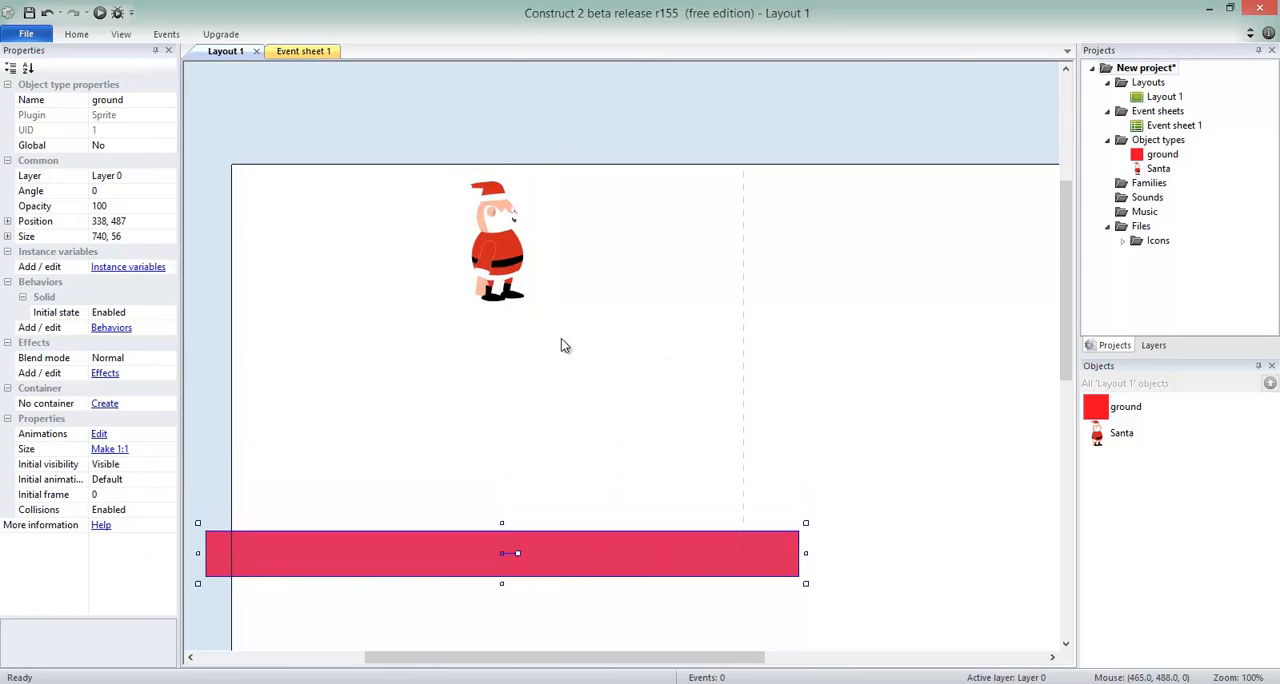
left_click(509, 229)
left_click_drag(524, 188, 506, 236)
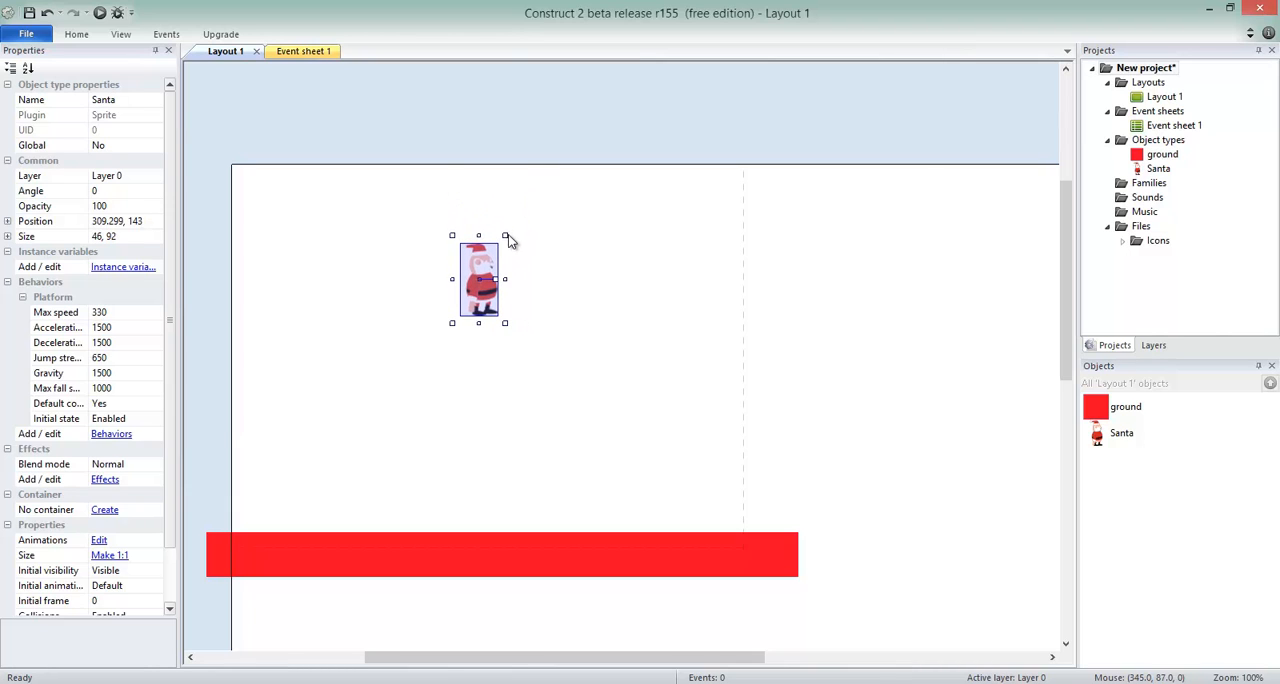
left_click(555, 139)
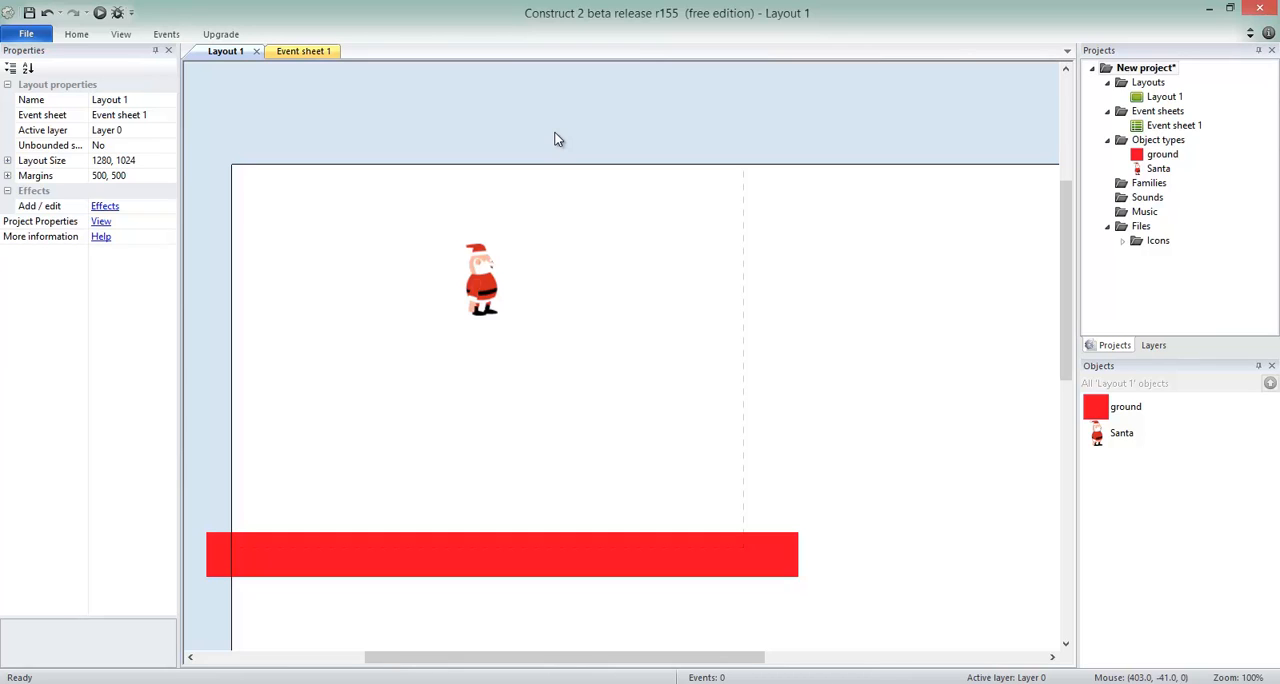
Insert a Keyboard input object into the project.
left_click(488, 280)
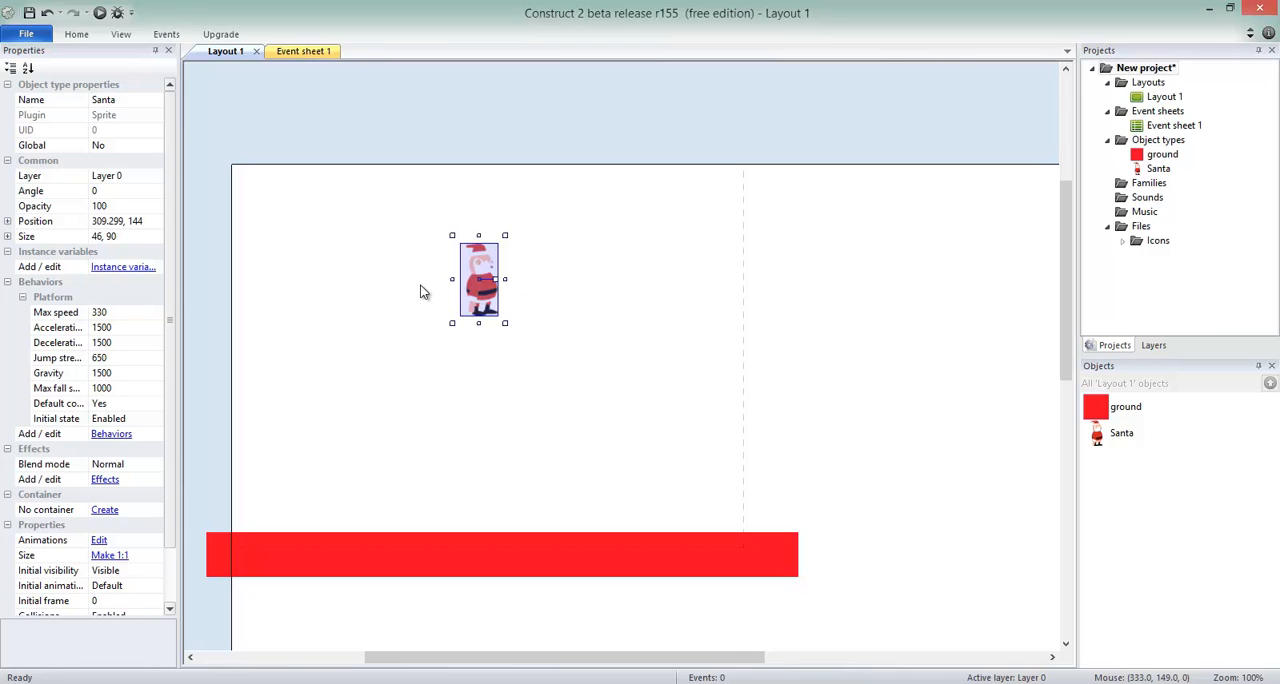
double_click(292, 105)
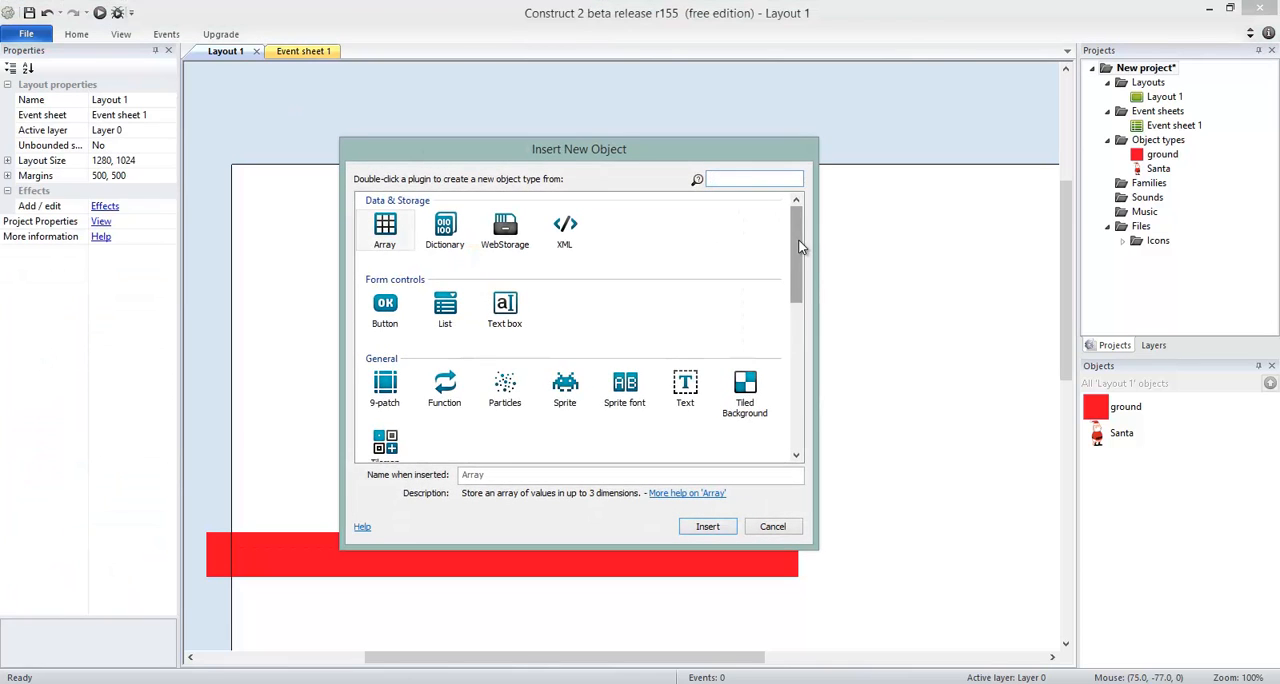
left_click_drag(800, 247, 803, 320)
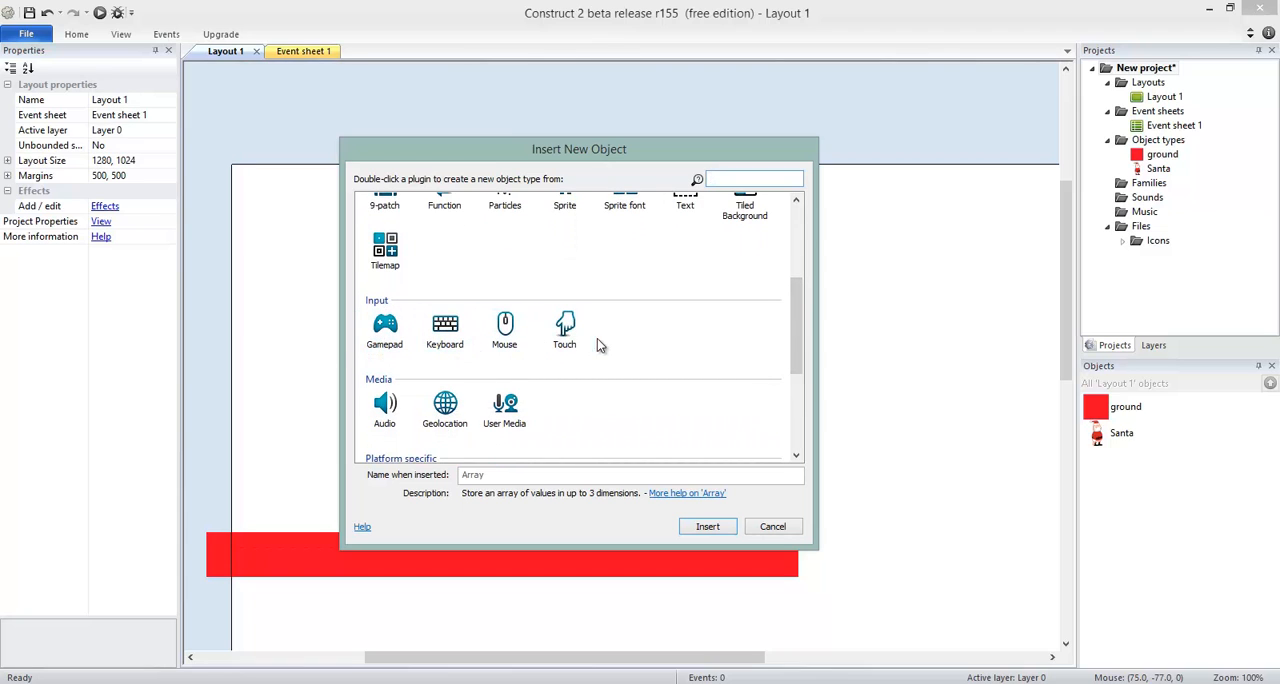
double_click(446, 332)
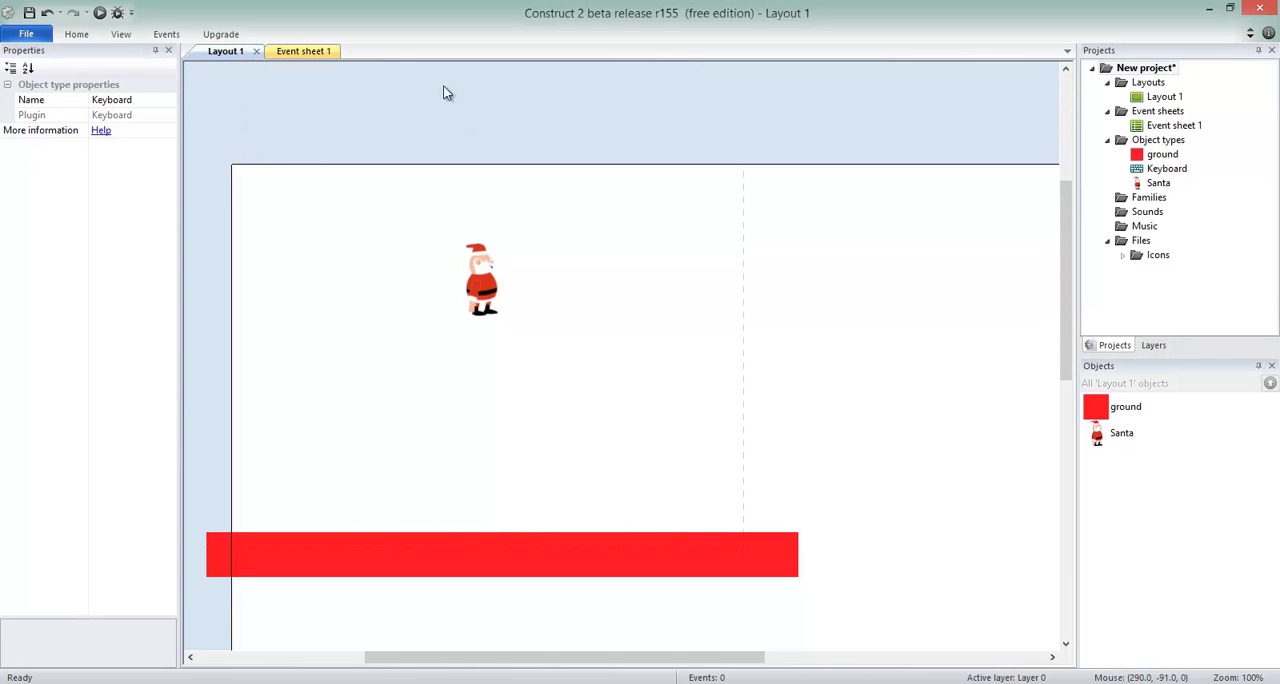
Look at Layout 1 and Event sheet 1 in turn, and close and reopen Event sheet 1 from the project tree.
left_click(314, 54)
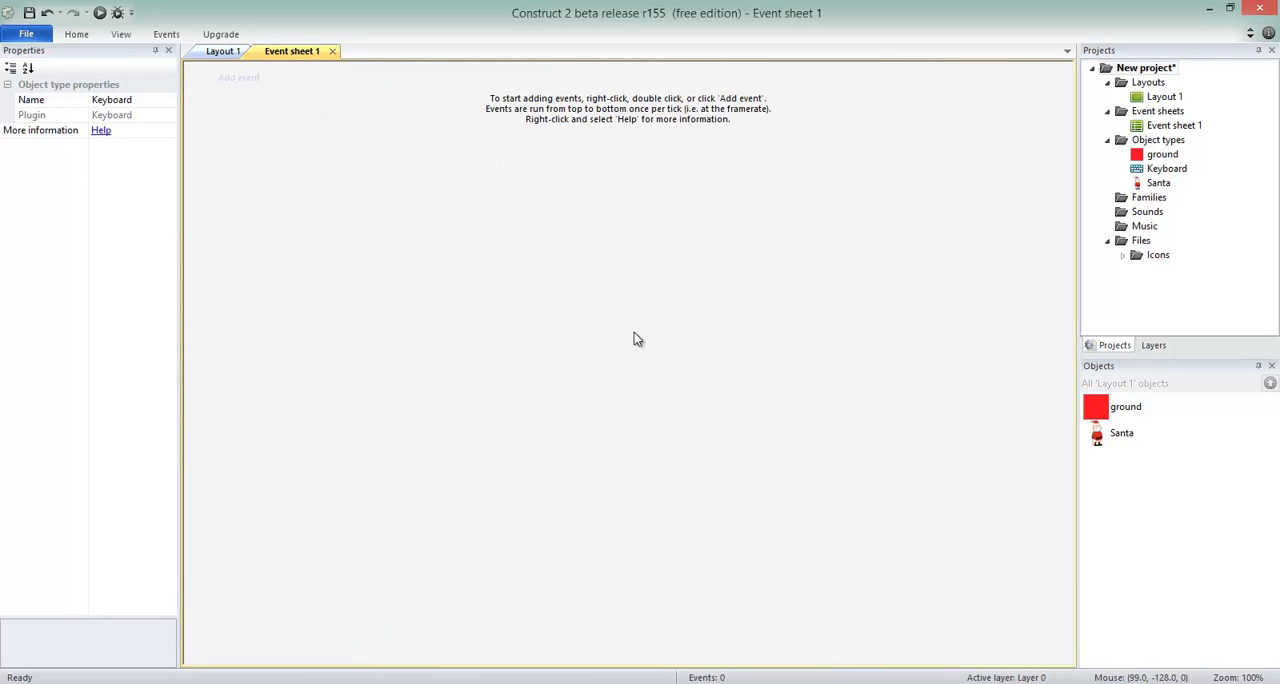
left_click(226, 52)
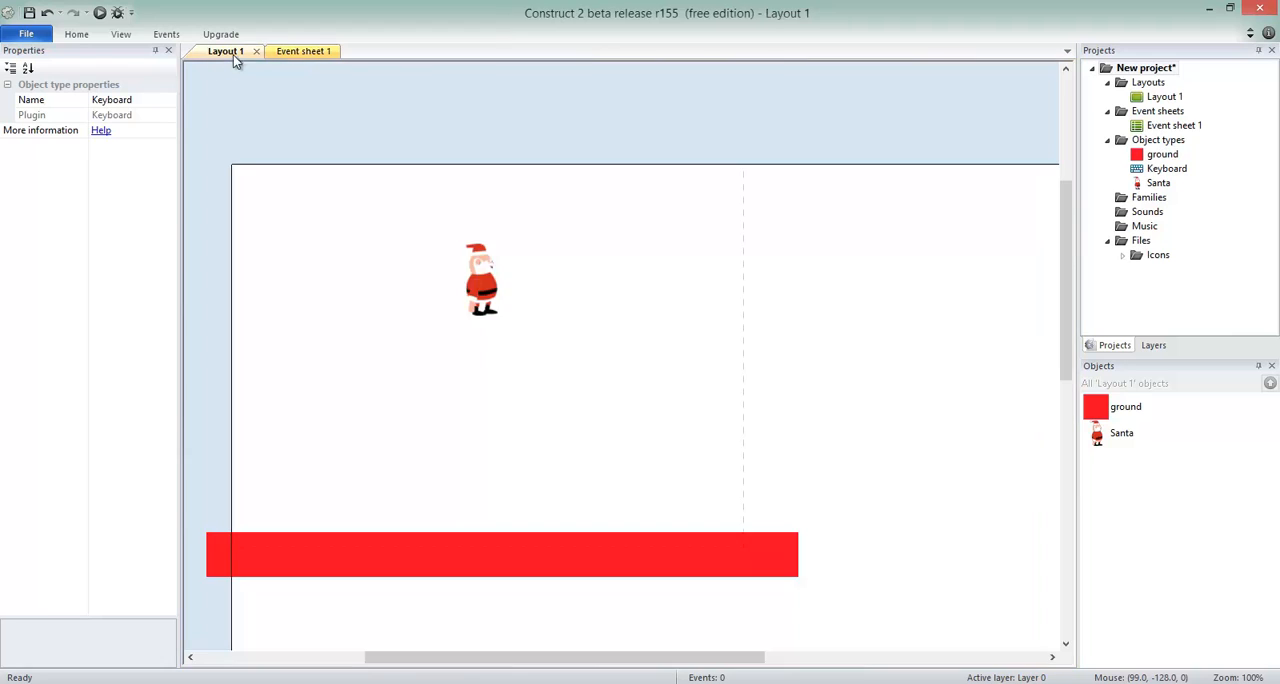
left_click(306, 52)
left_click(222, 52)
left_click(302, 52)
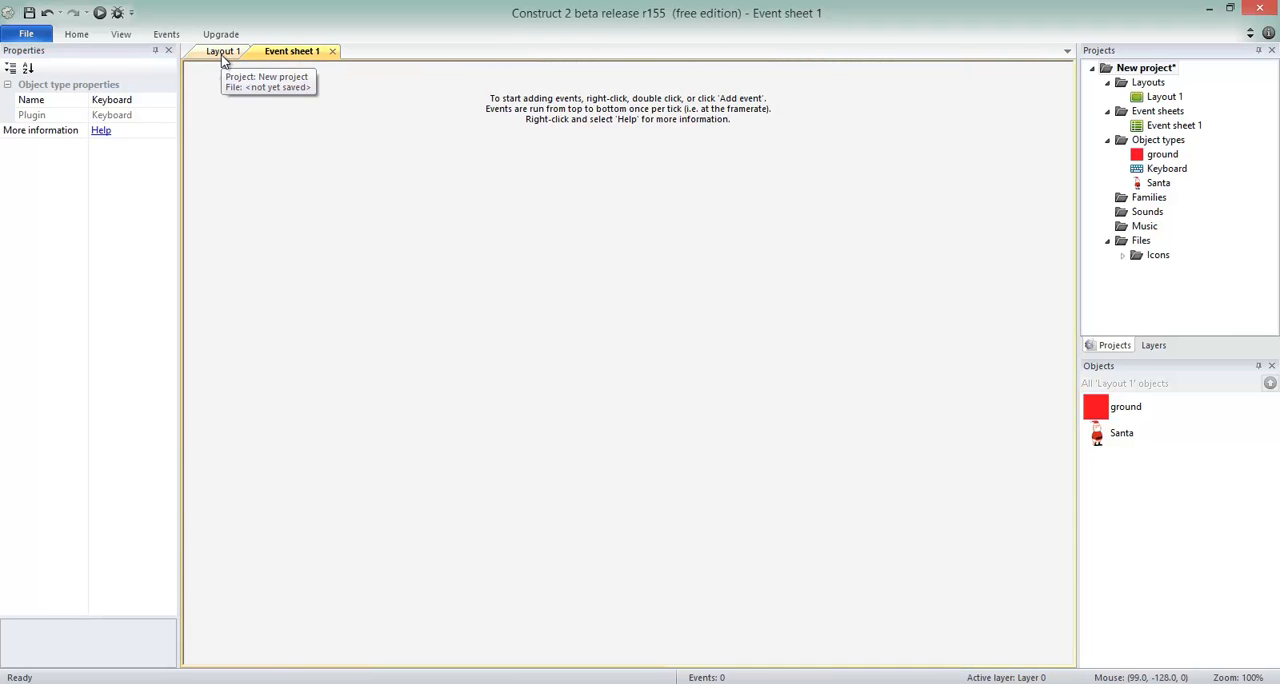
left_click(1164, 97)
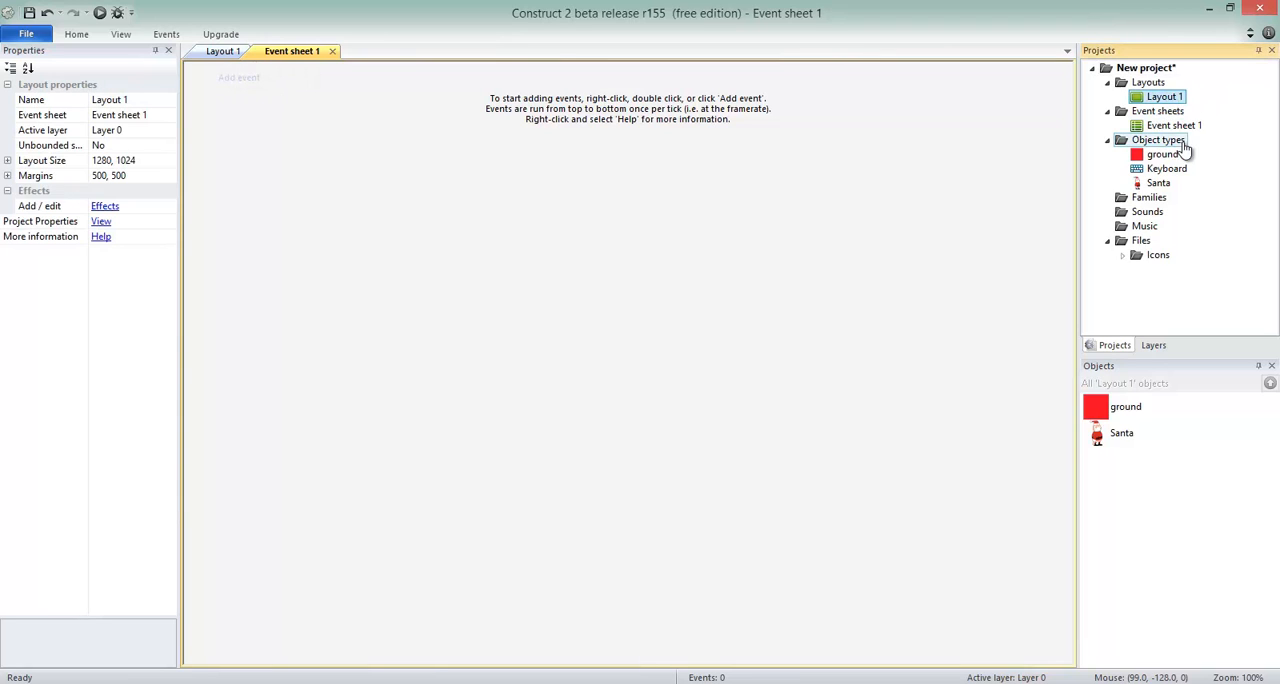
left_click(1170, 125)
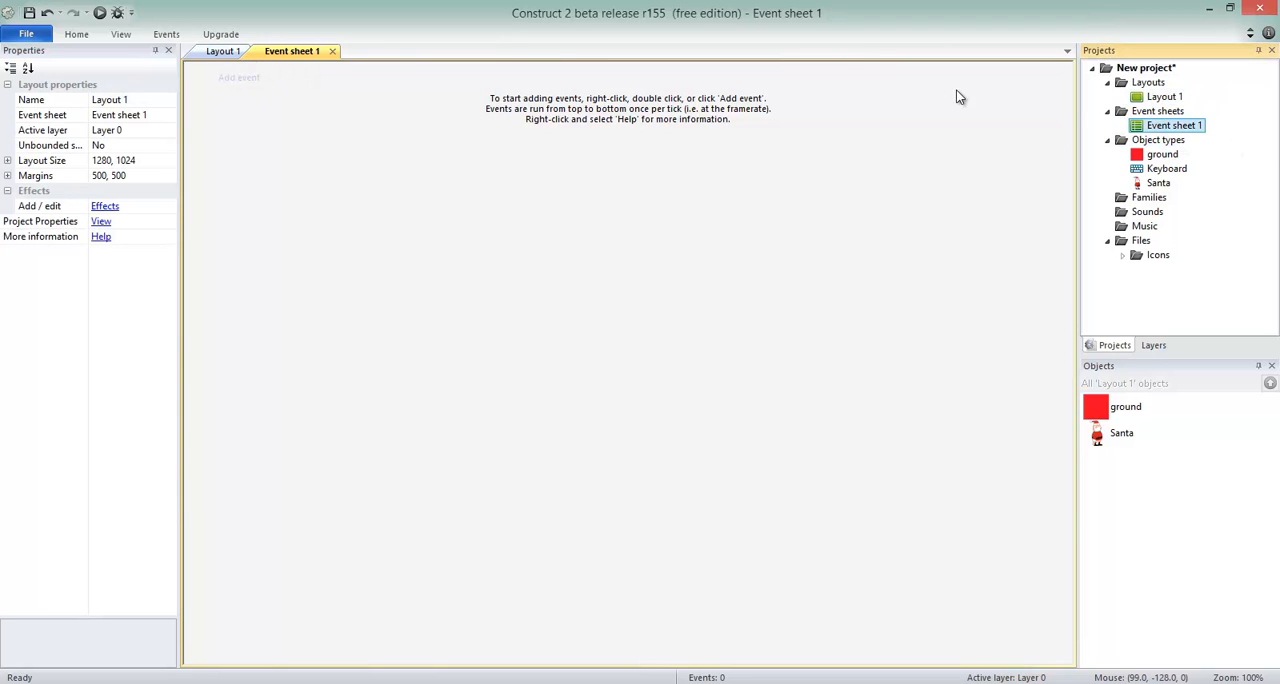
left_click(332, 51)
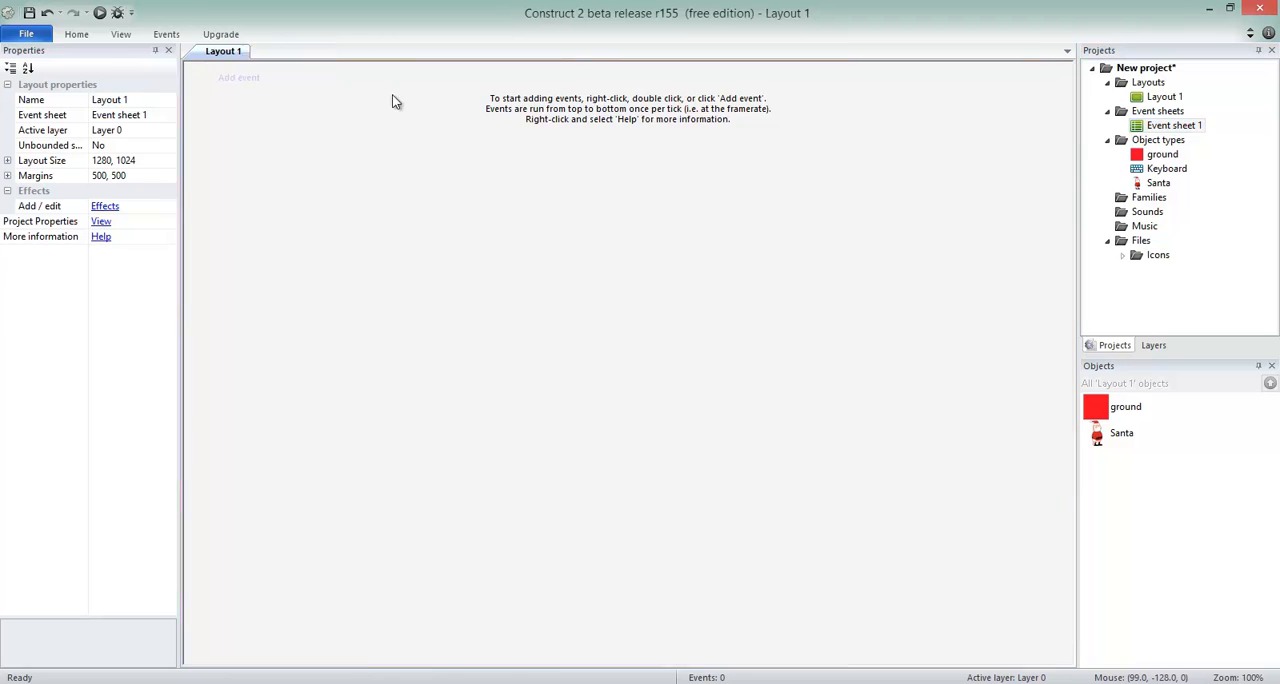
double_click(1180, 128)
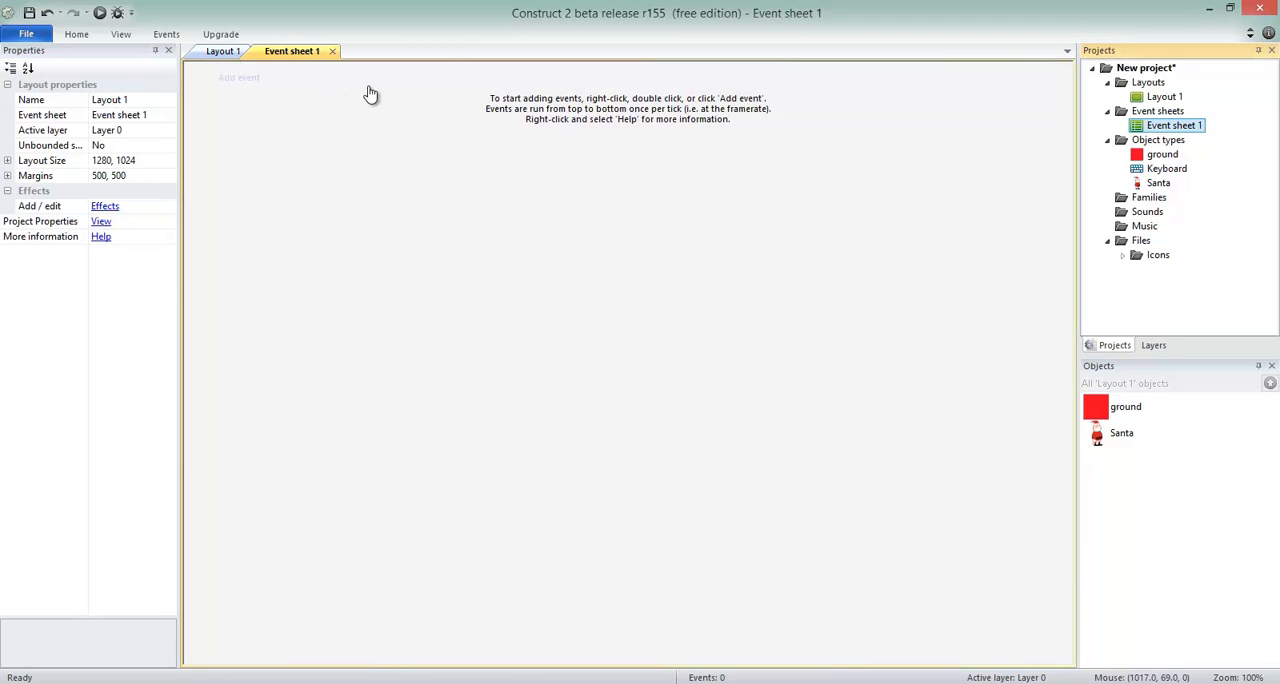
Start a new event in the event sheet and choose Keyboard as the object for its condition.
left_click(241, 79)
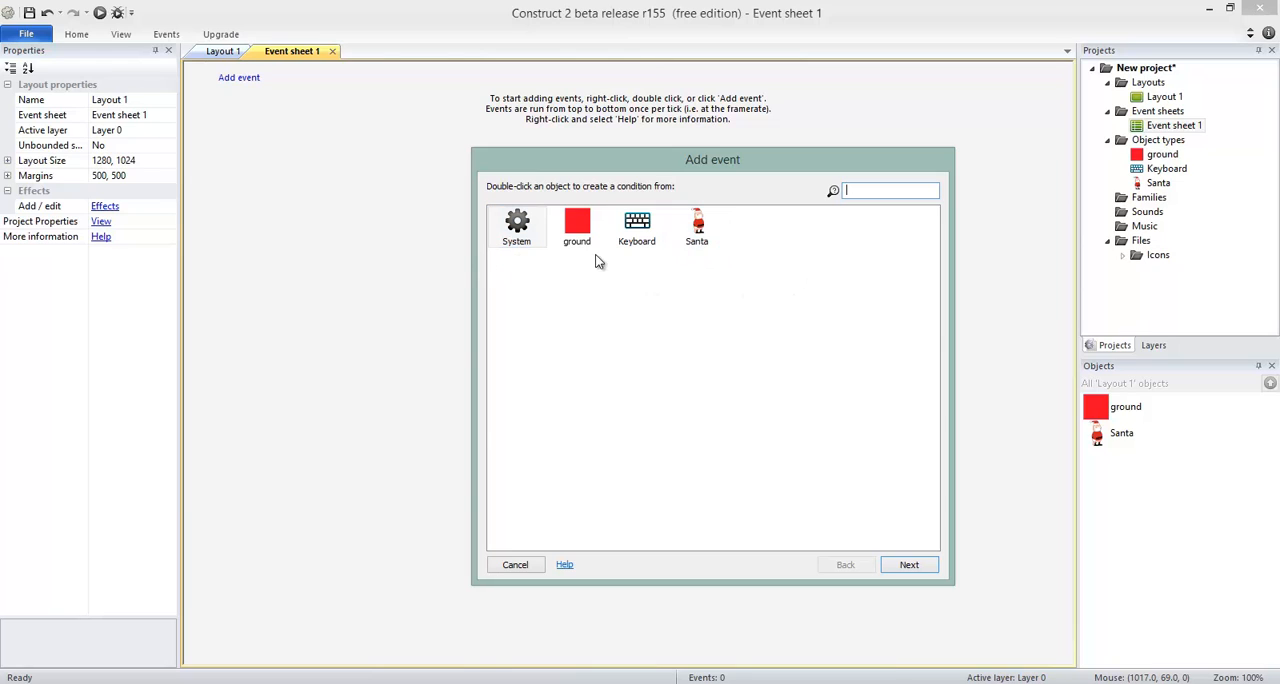
left_click(700, 233)
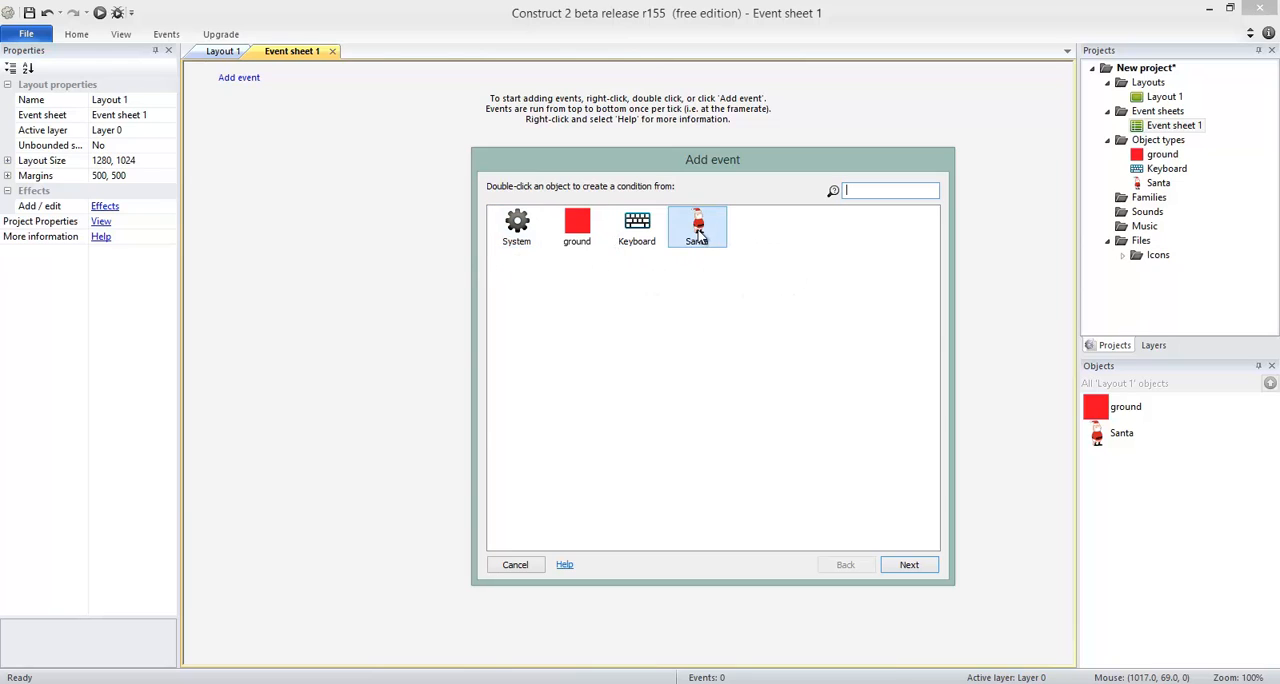
left_click(569, 240)
left_click(640, 240)
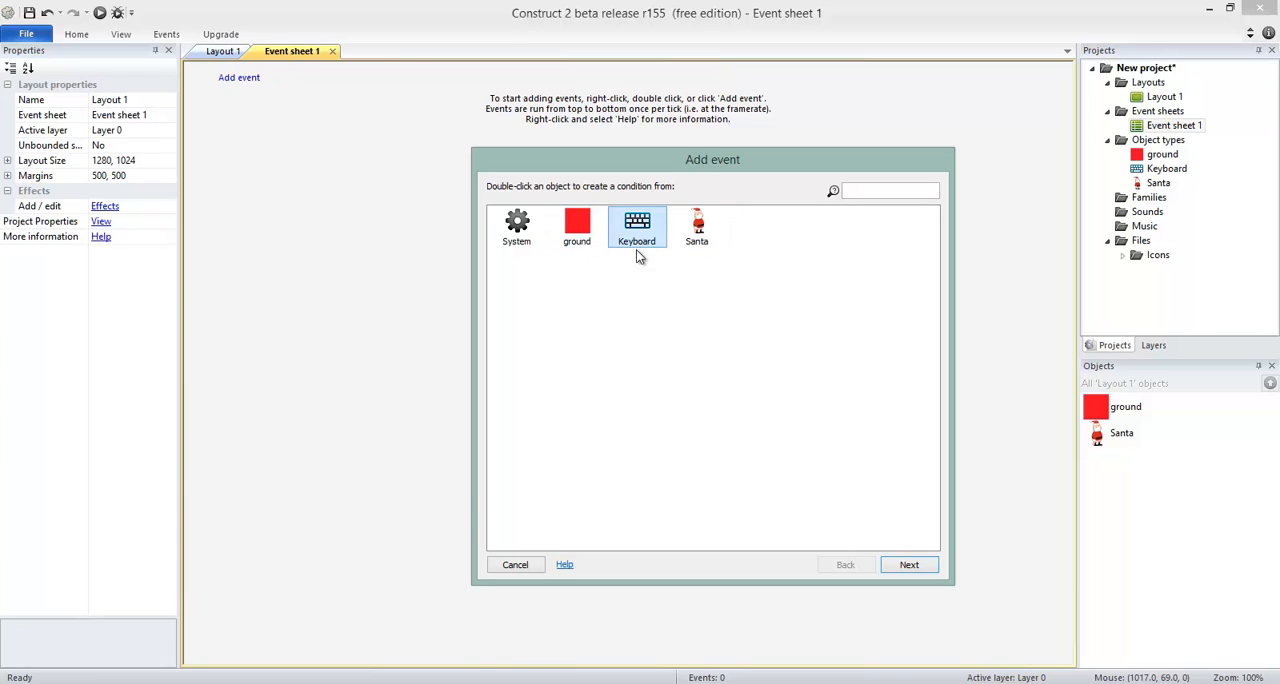
left_click(541, 240)
left_click(530, 239)
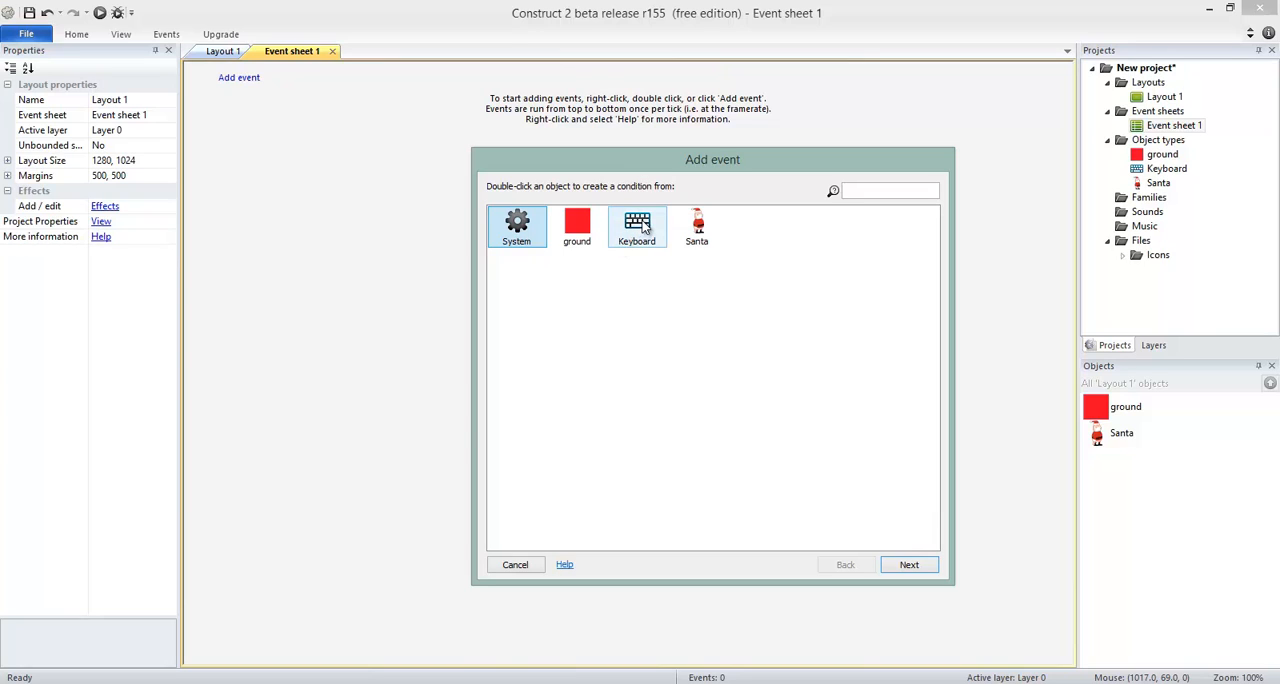
left_click(645, 228)
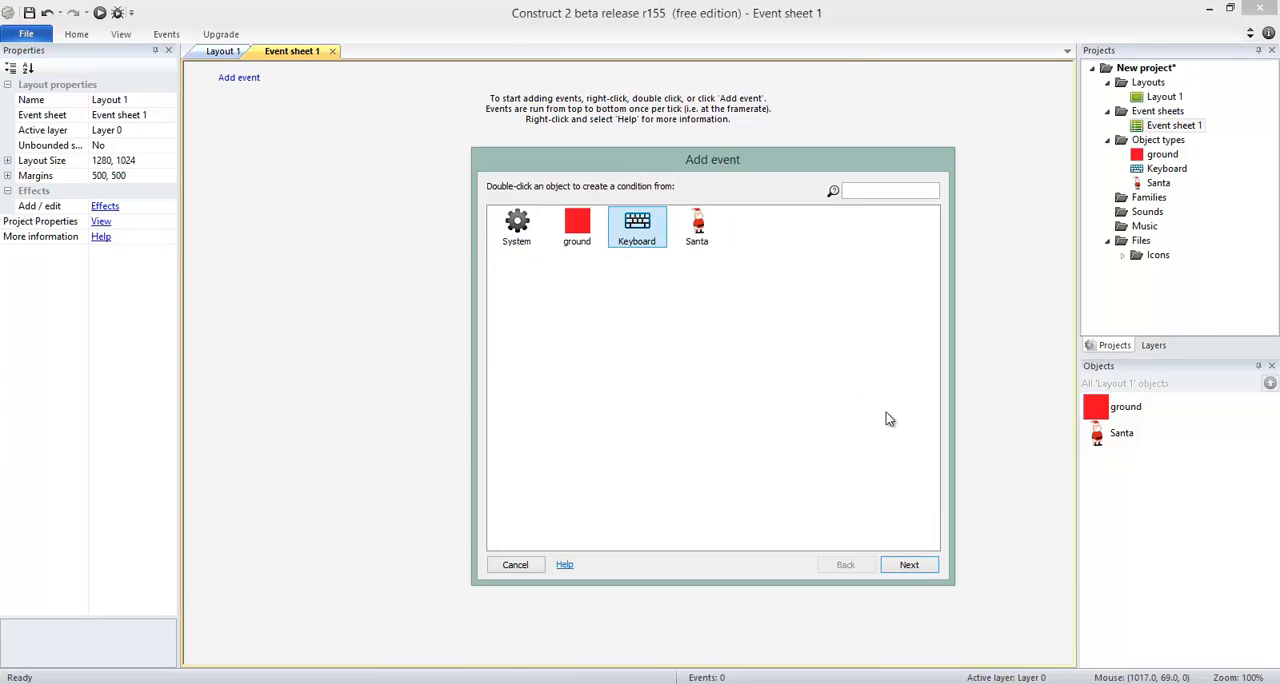
left_click(915, 566)
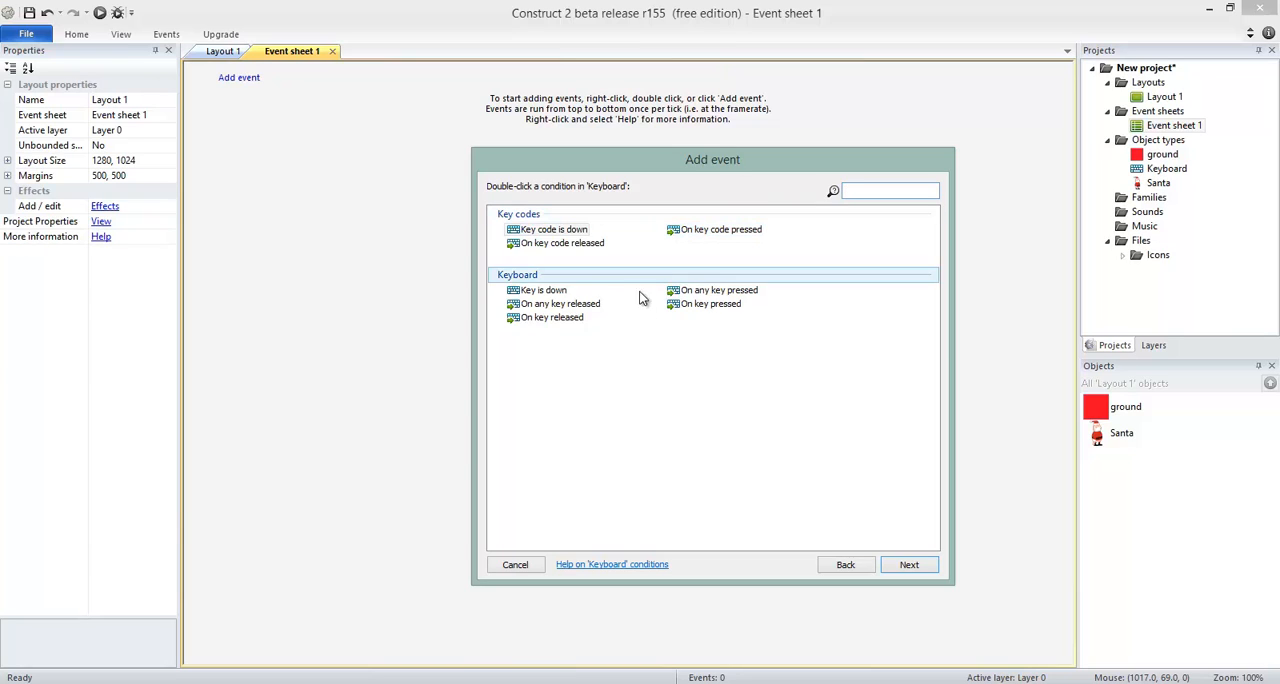
Use the On key pressed condition for the new event and assign the Right arrow key to it.
left_click(708, 305)
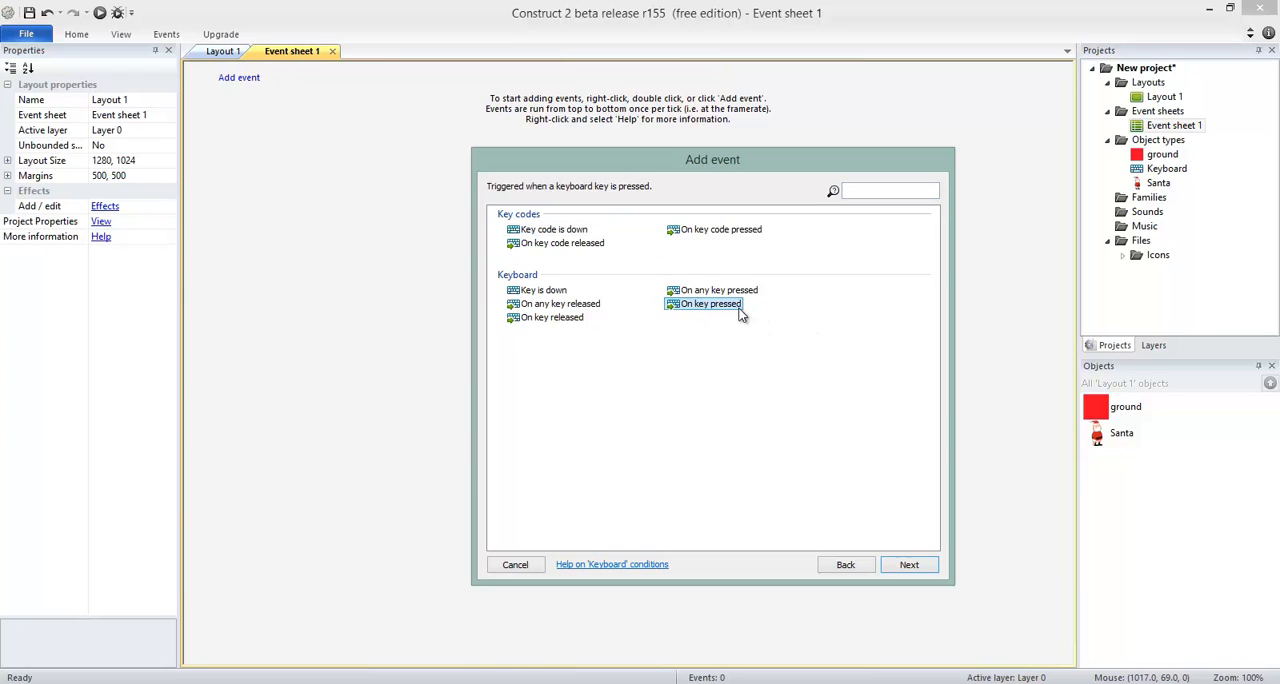
left_click(909, 566)
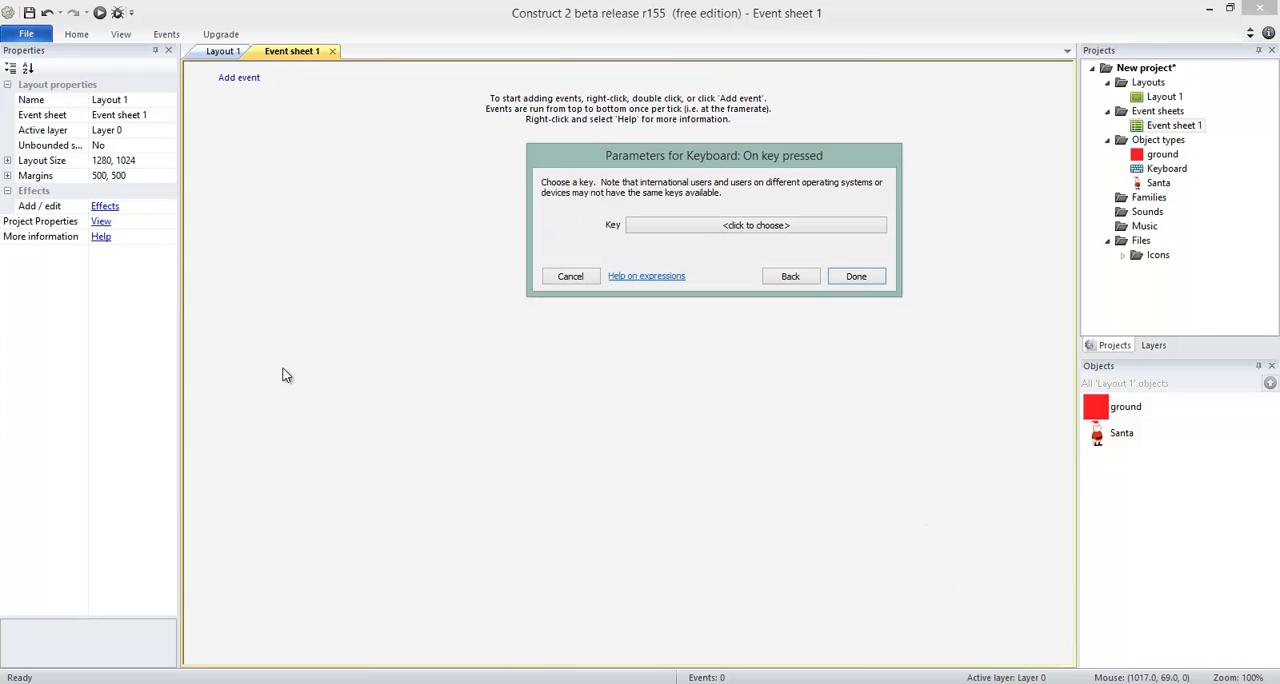
left_click(770, 225)
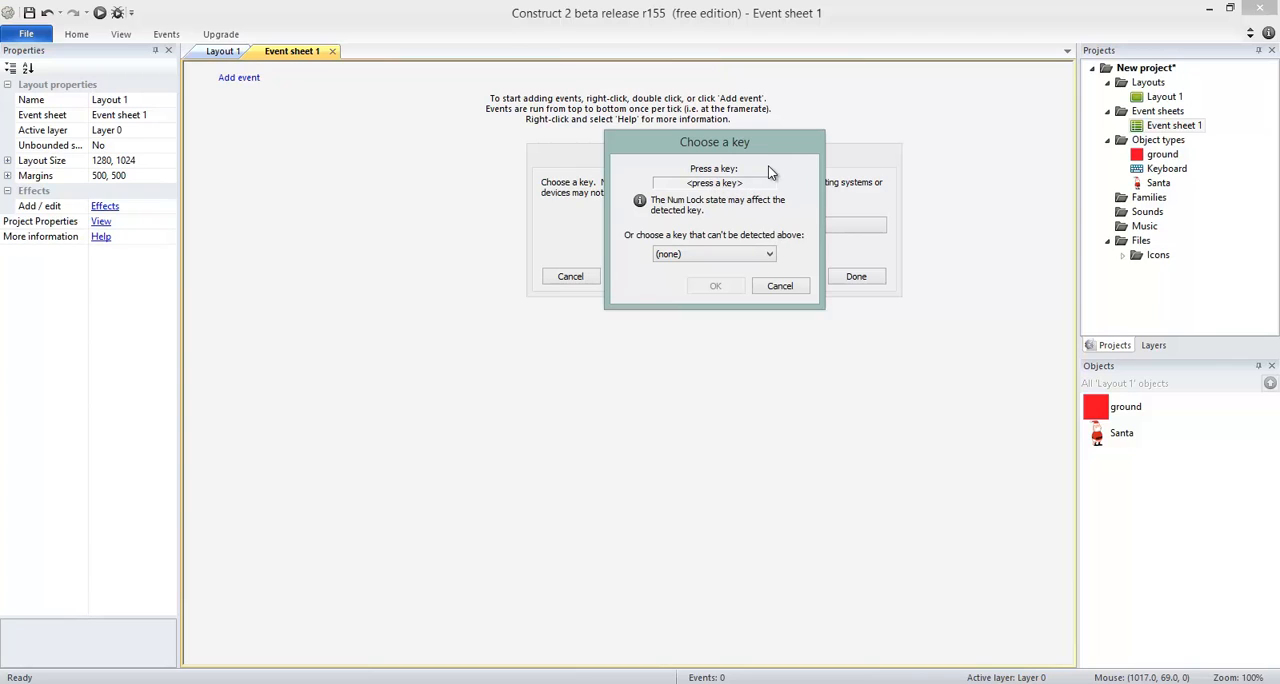
key("Right")
left_click(716, 286)
left_click(860, 278)
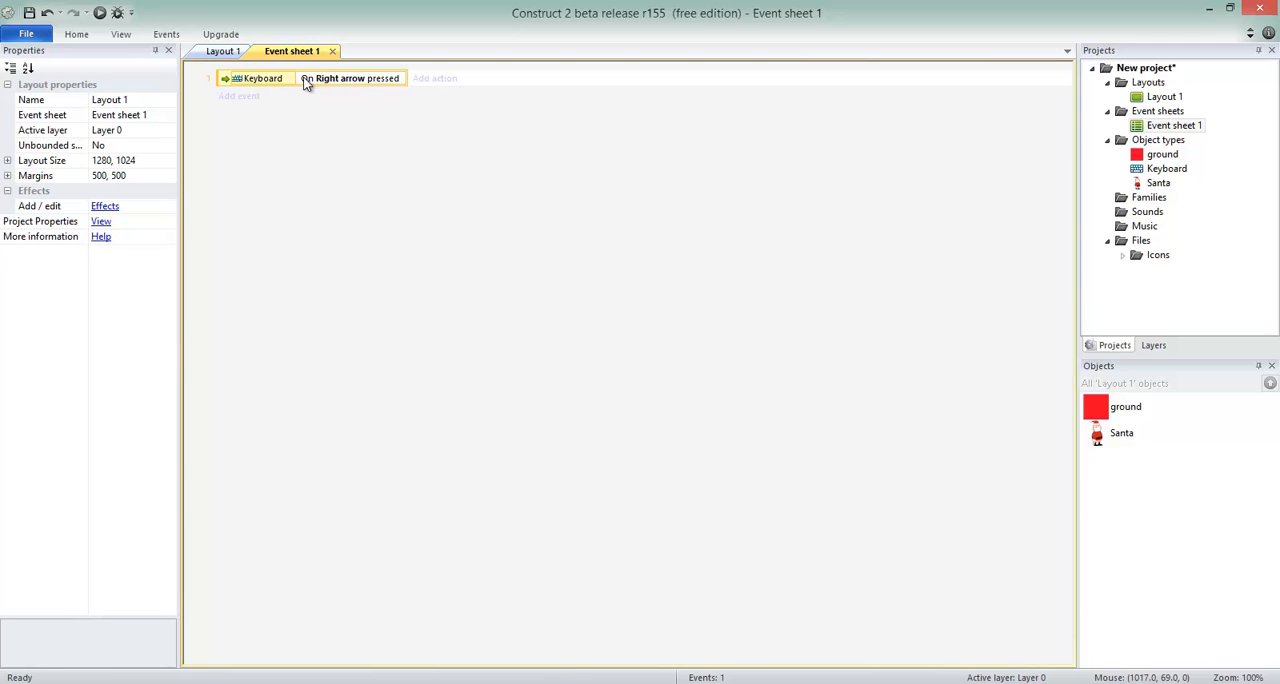
Add a Santa Set mirrored action with the state Not mirrored to the Right arrow event.
left_click(440, 79)
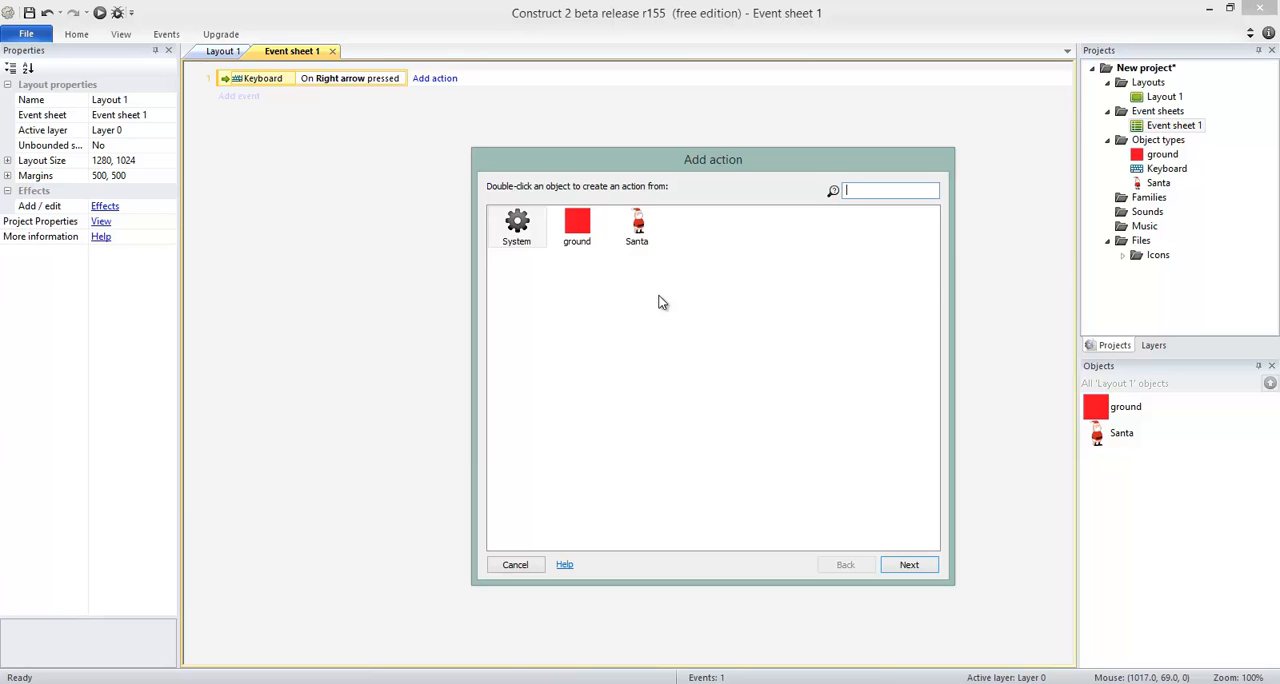
left_click(643, 232)
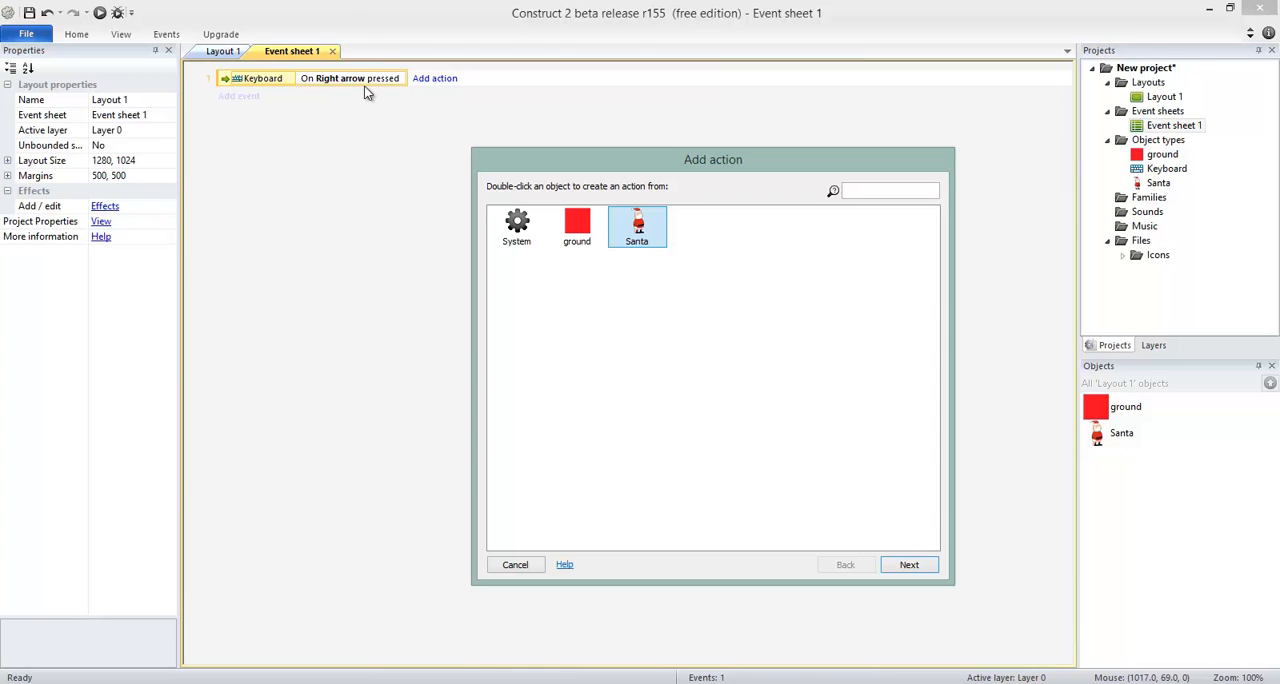
double_click(645, 240)
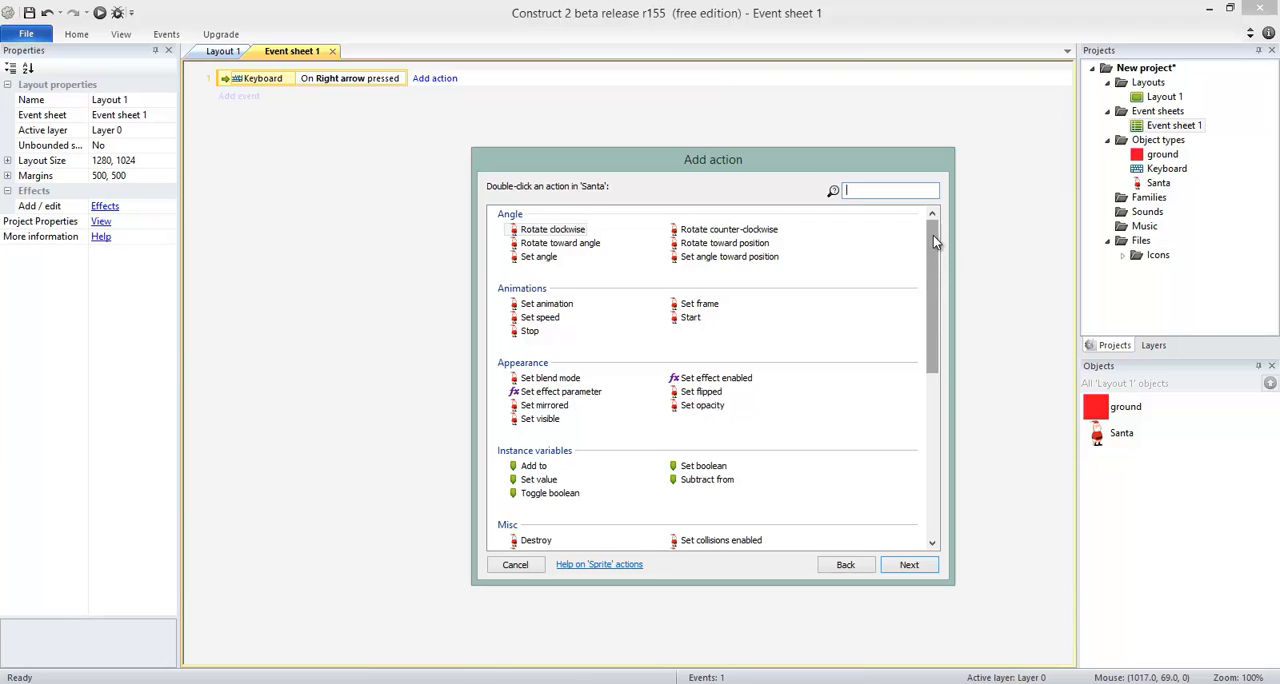
left_click(893, 189)
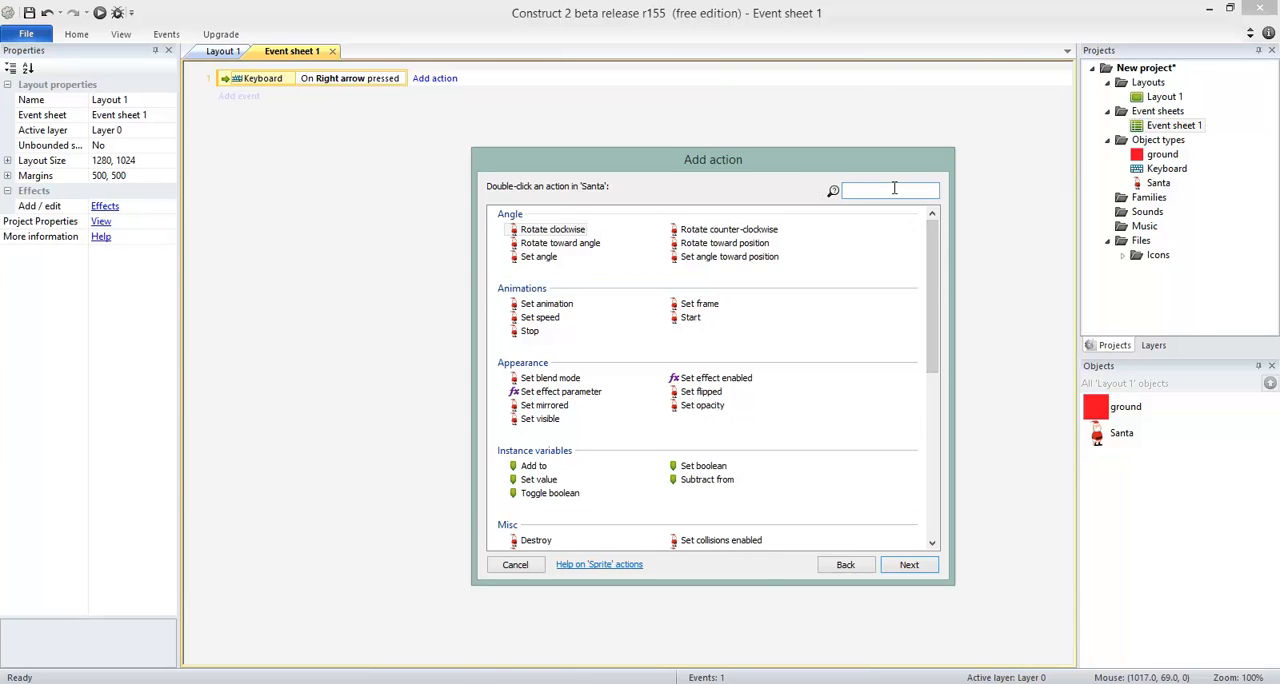
type("mirr")
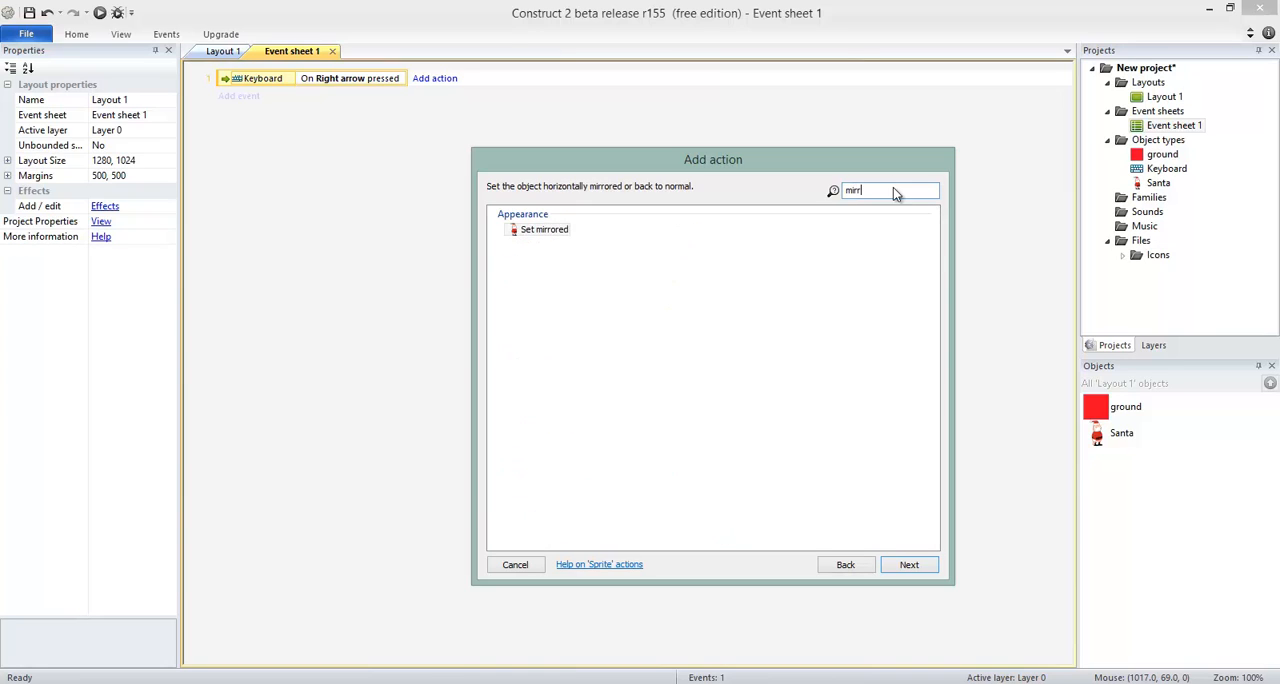
left_click(540, 236)
left_click(915, 567)
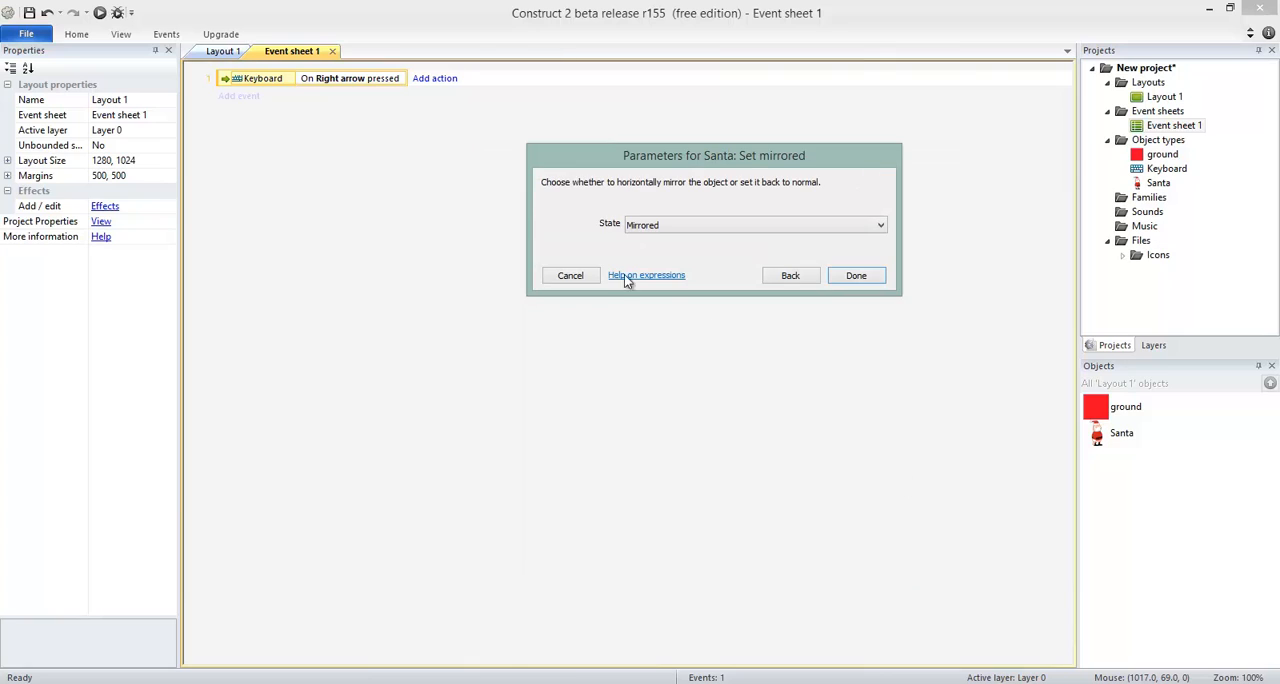
left_click(698, 225)
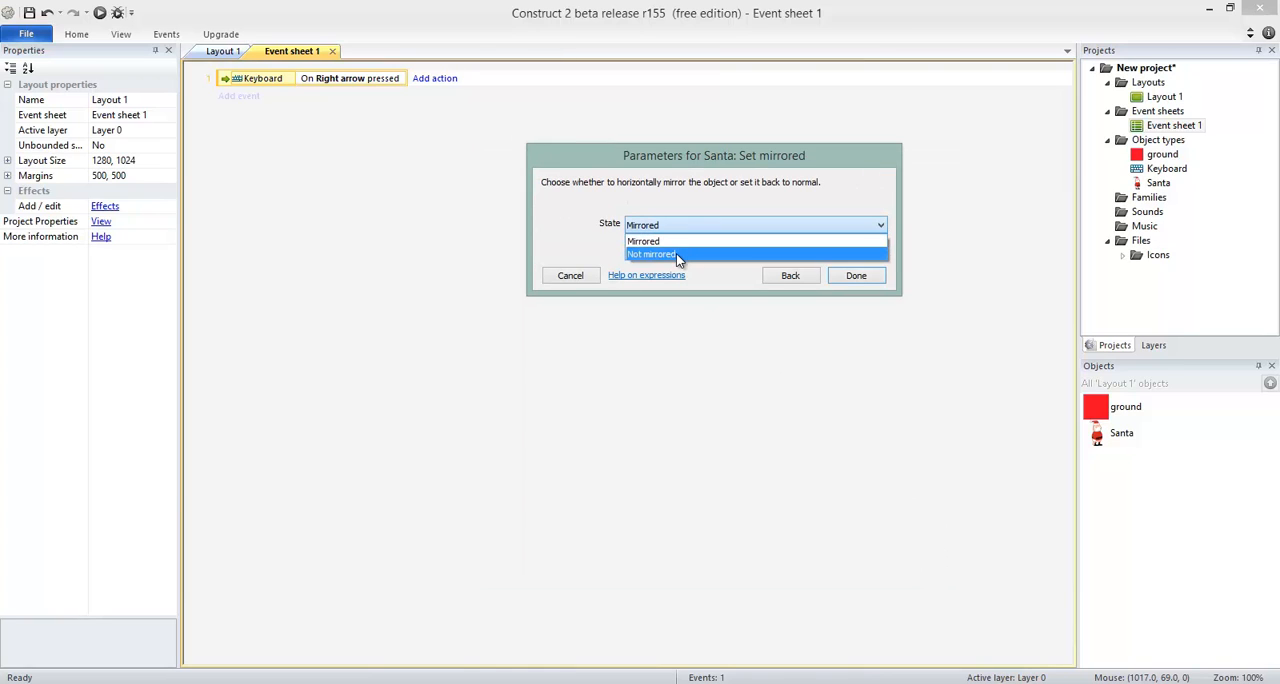
left_click(676, 253)
left_click(856, 275)
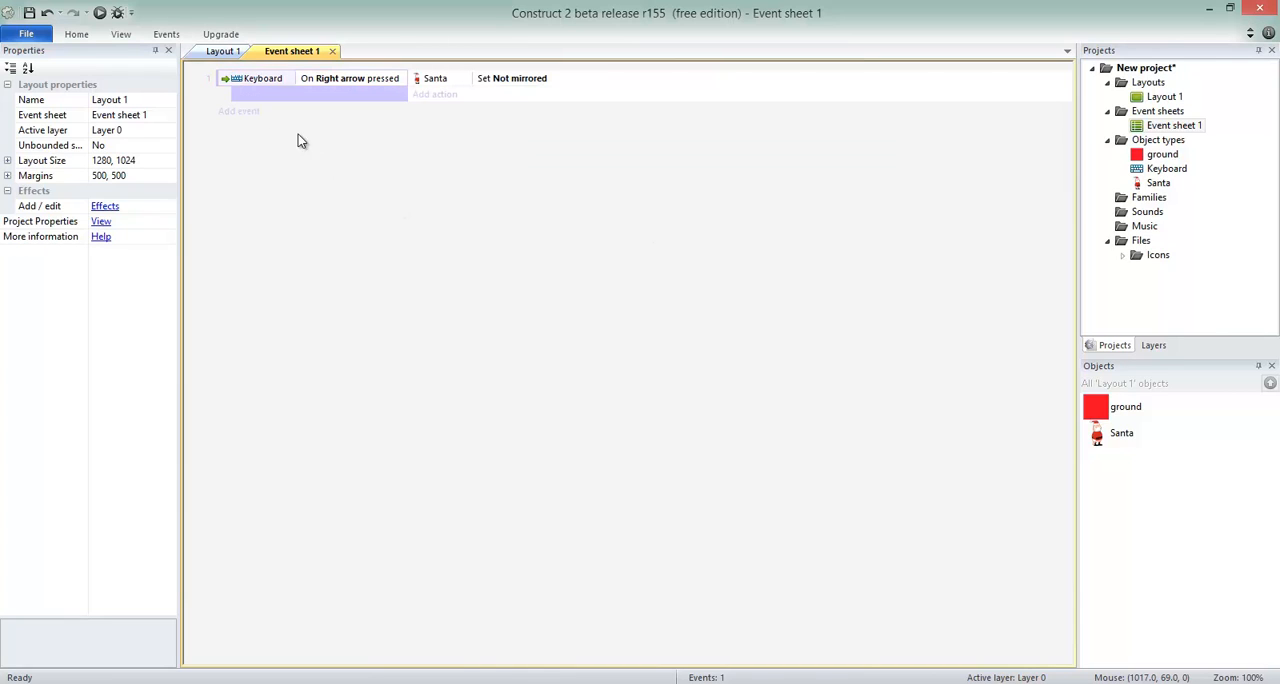
Copy the Right arrow event, paste a duplicate below it, and delete the duplicate.
left_click(254, 86)
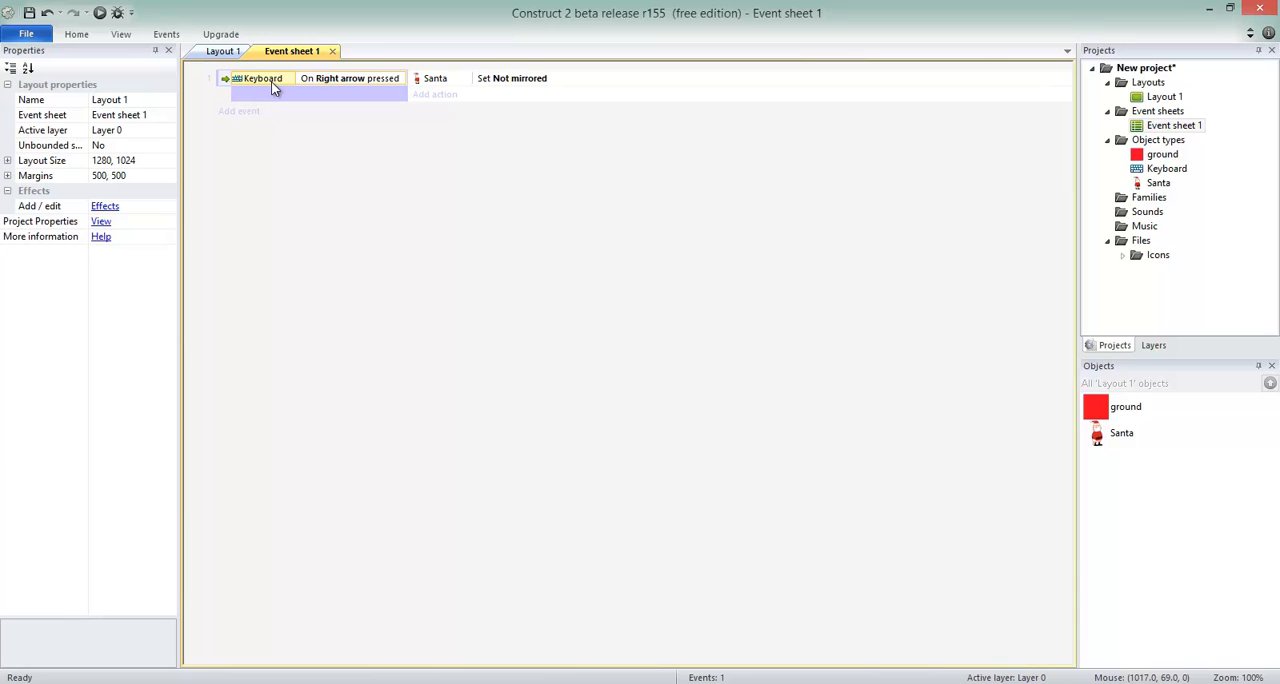
left_click(222, 82)
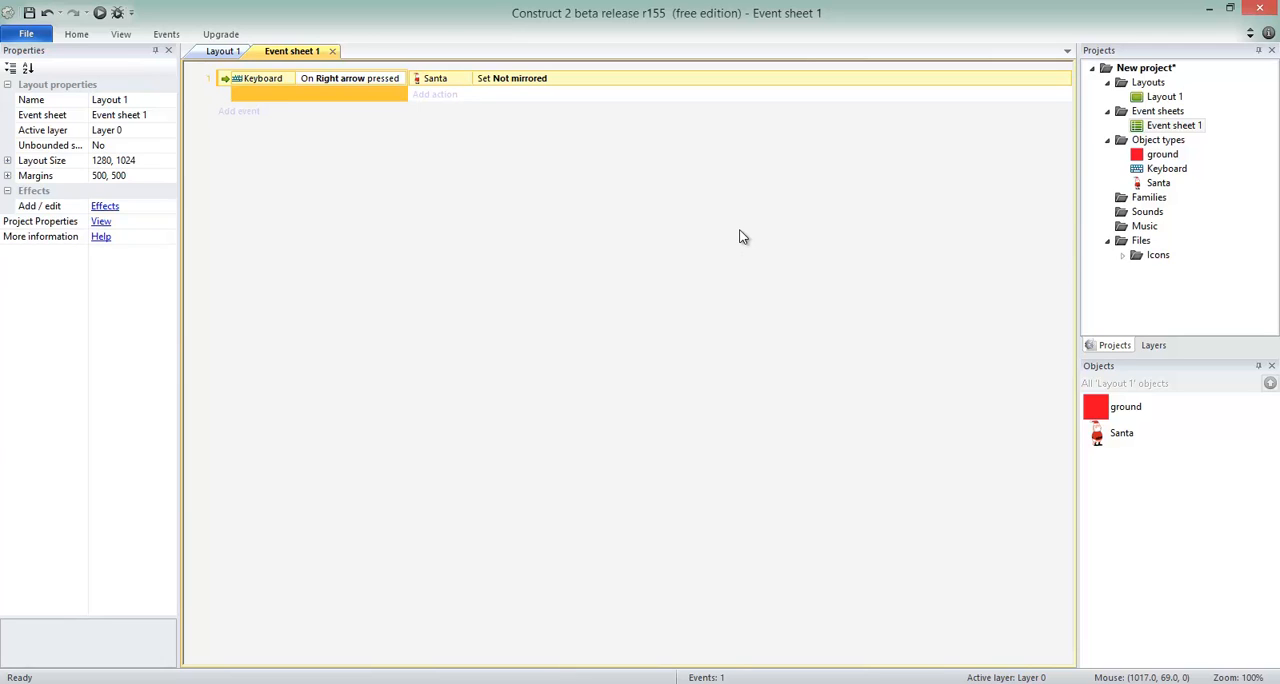
right_click(222, 82)
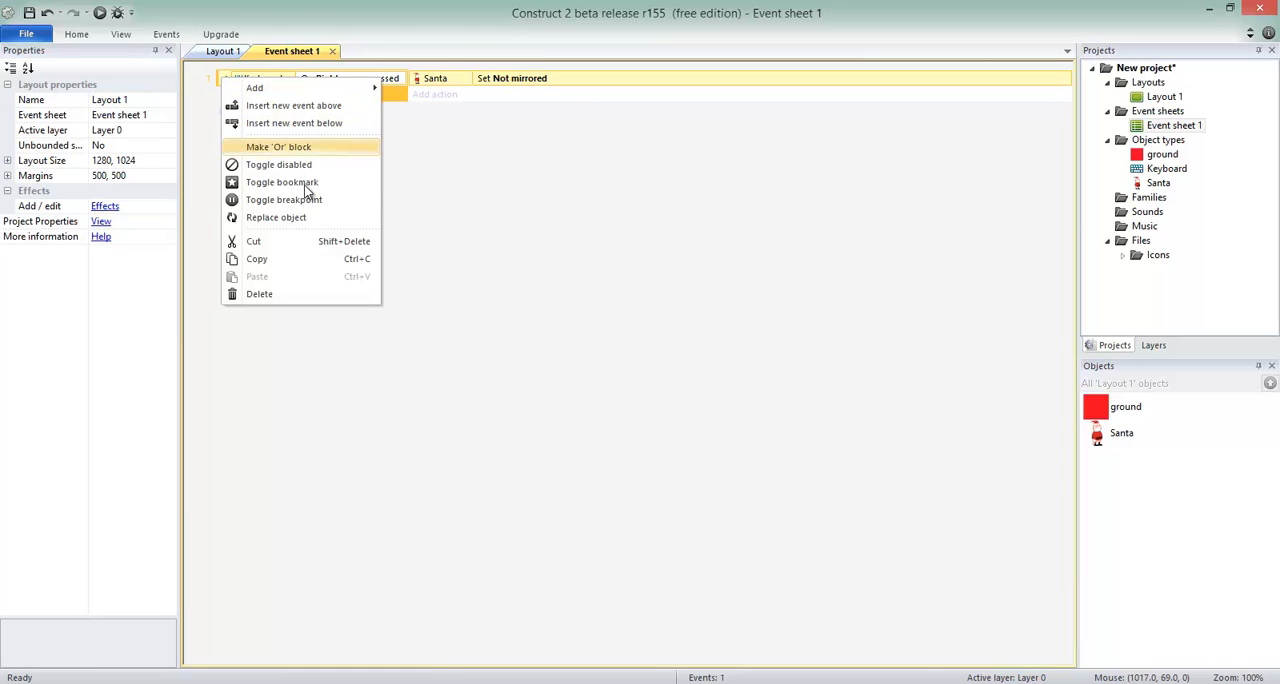
left_click(273, 262)
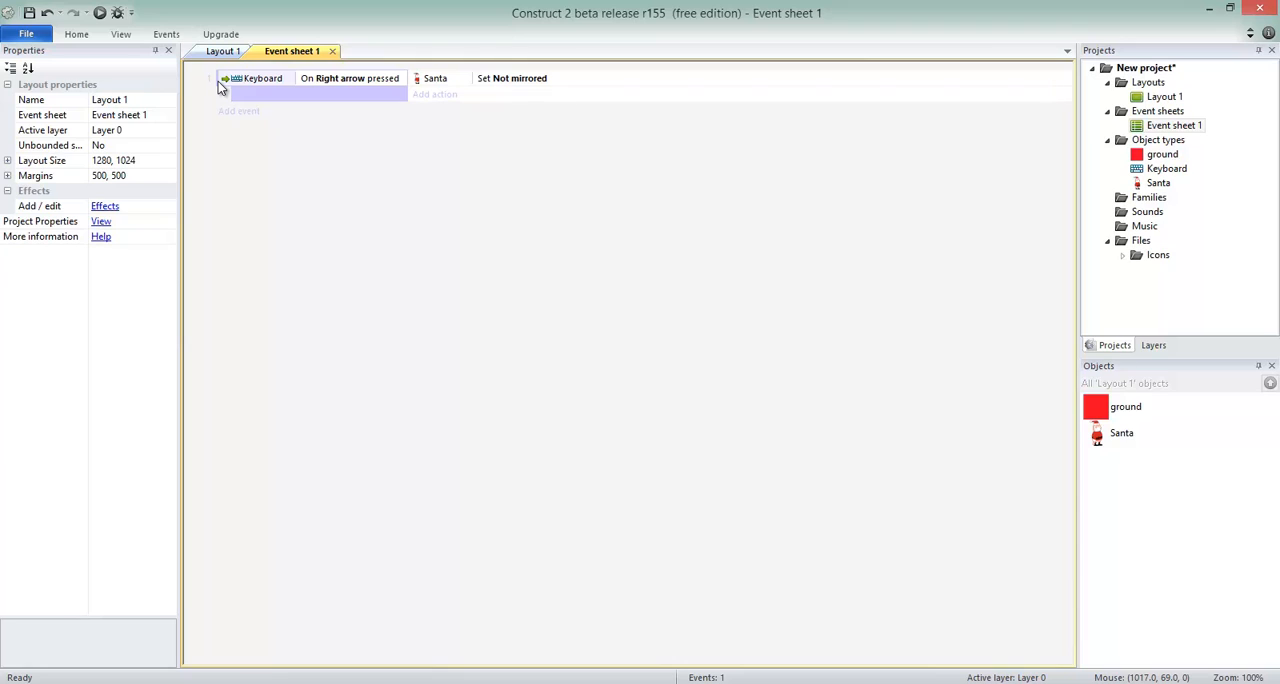
left_click(218, 81)
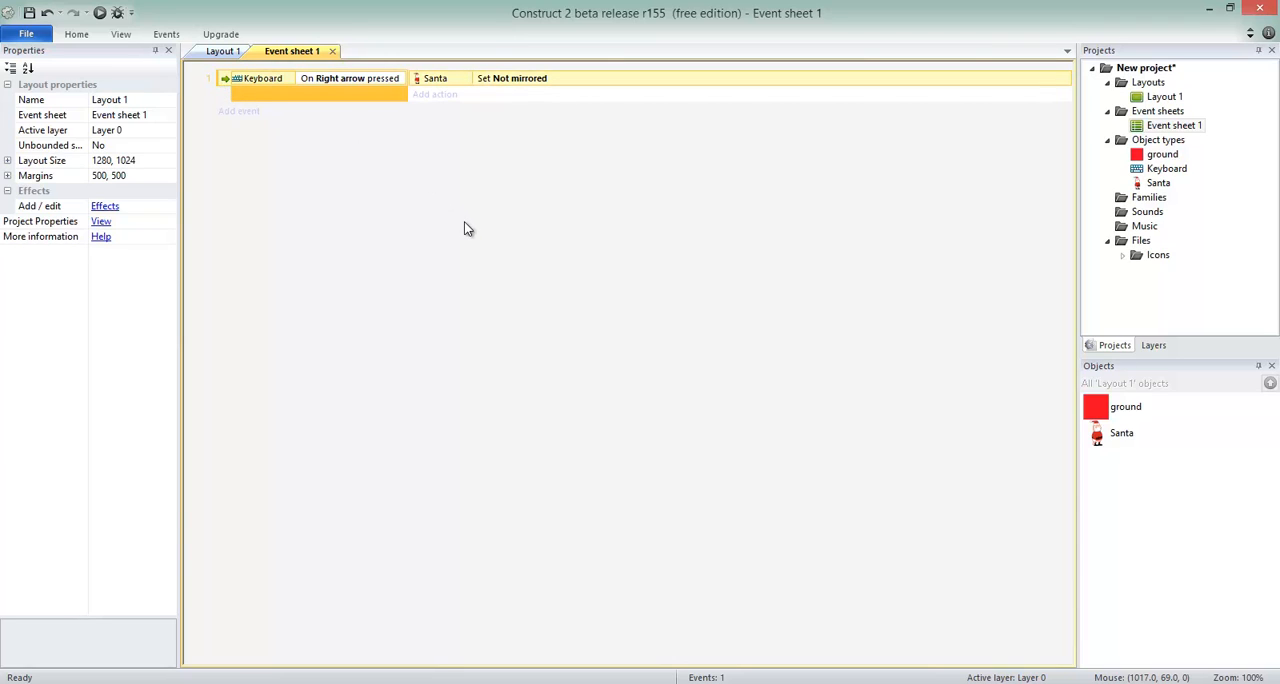
left_click(323, 195)
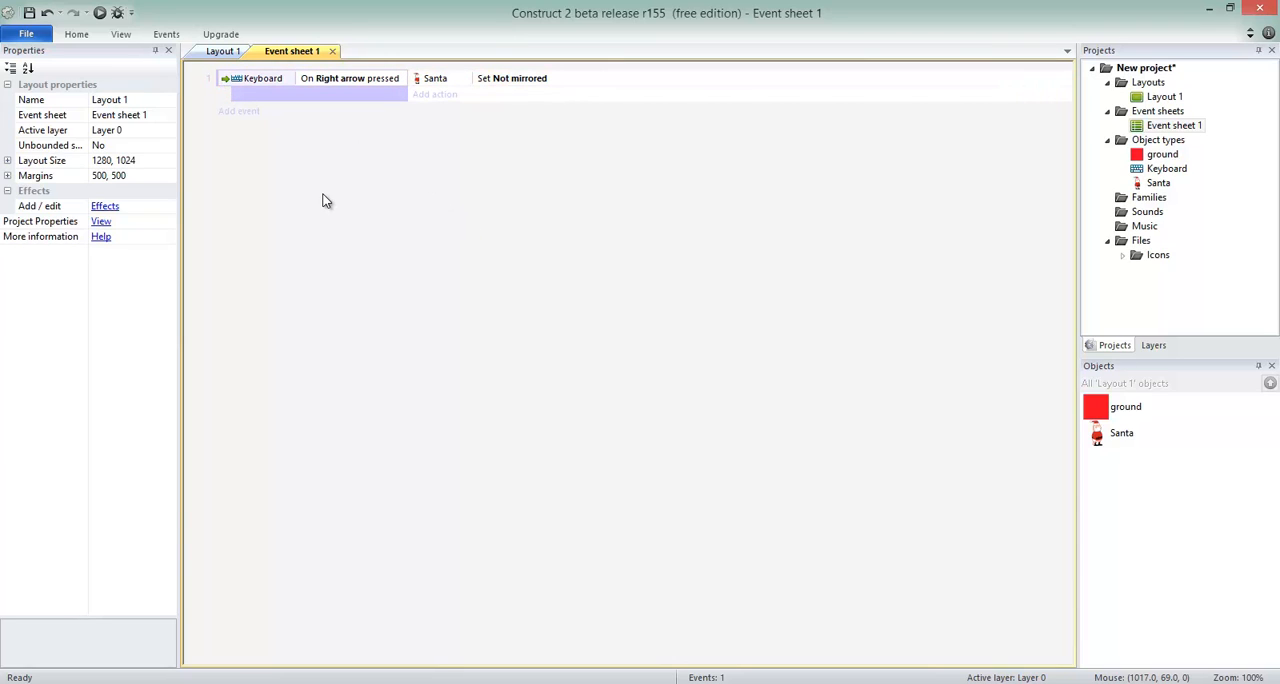
key("ctrl+v")
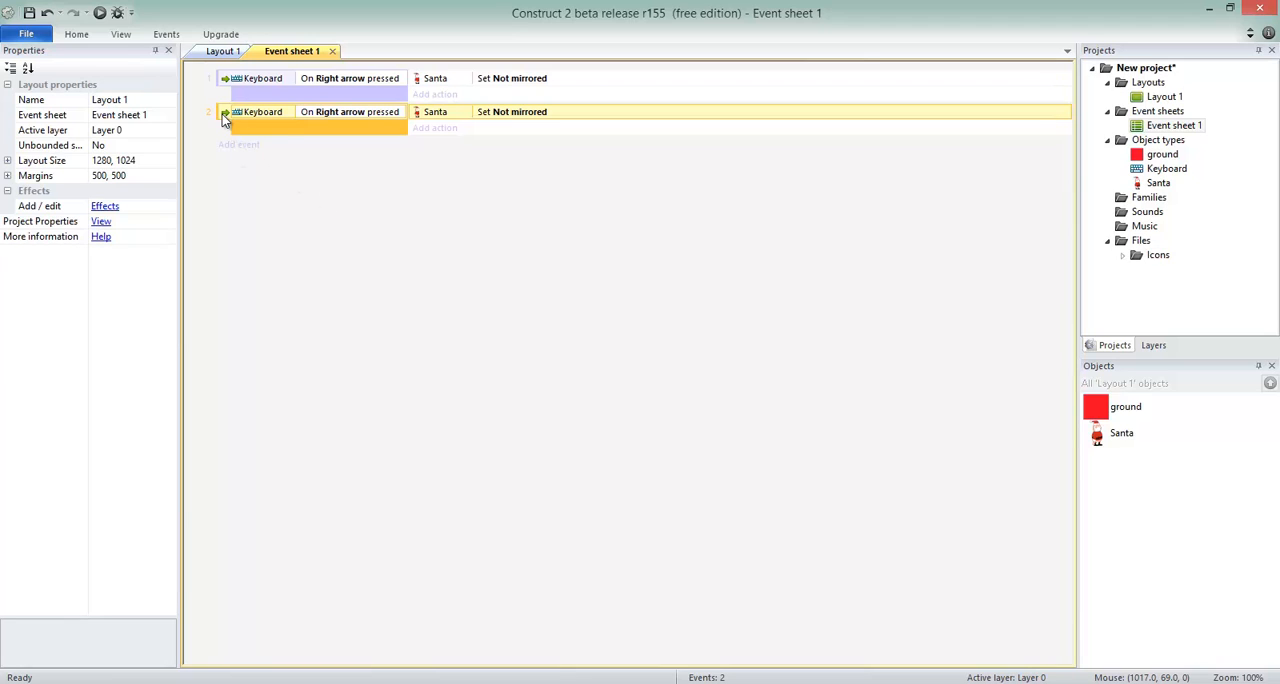
key("Delete")
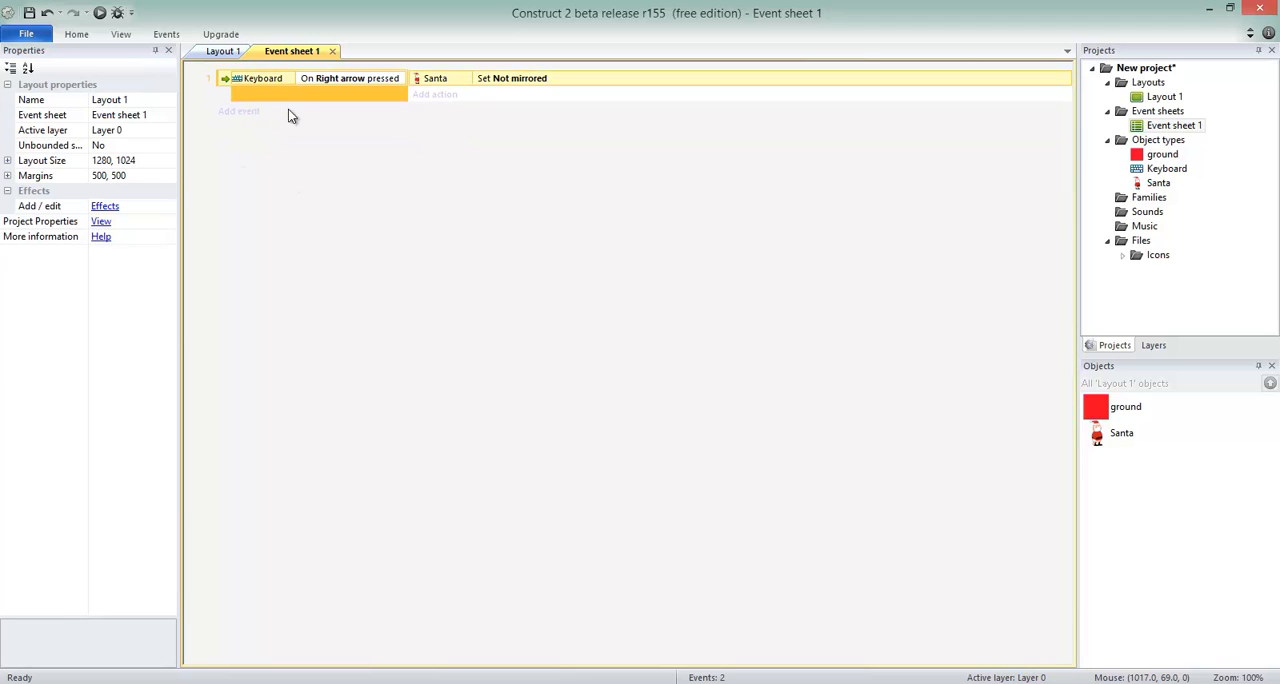
Duplicate the Right arrow event together with its Santa action as a second event below the first.
right_click(224, 84)
left_click(276, 261)
right_click(230, 134)
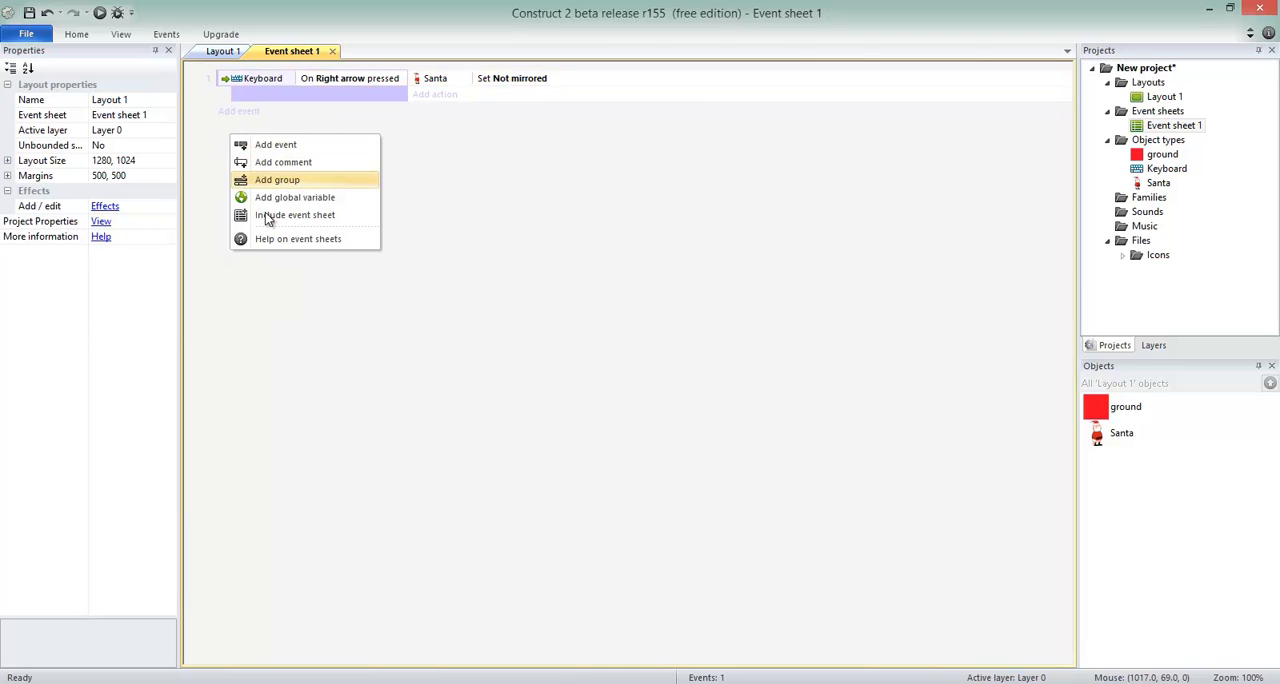
left_click(205, 125)
right_click(233, 160)
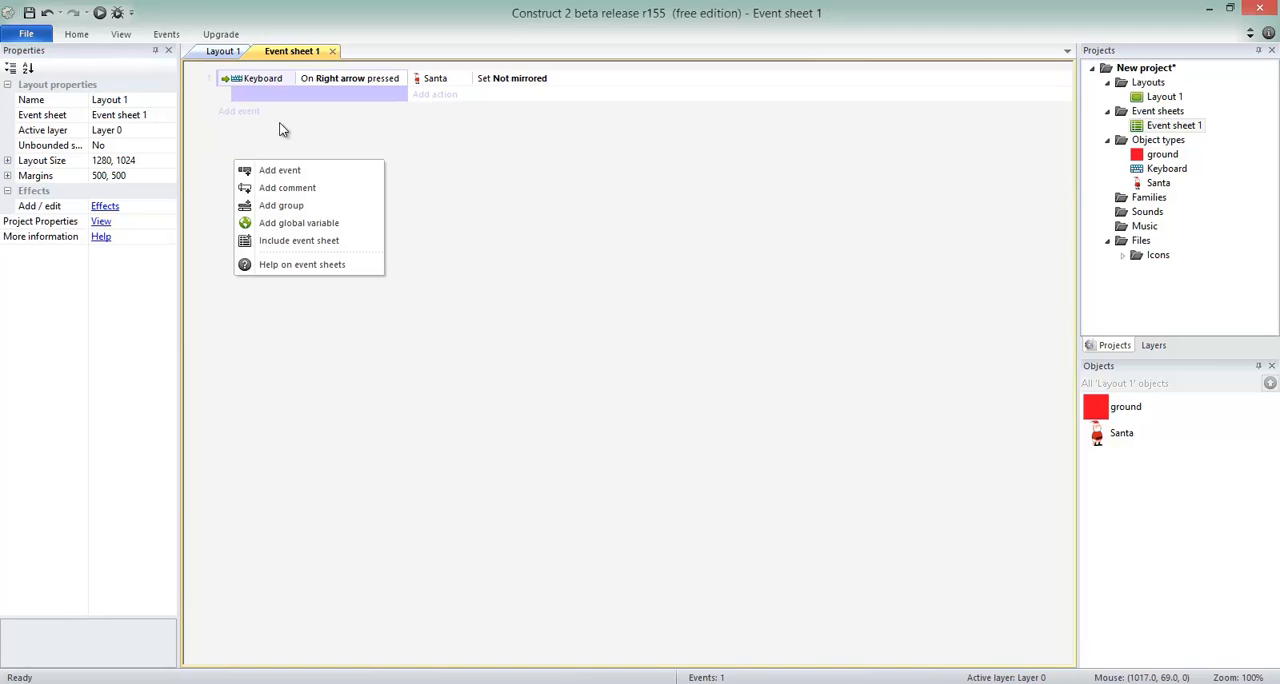
left_click(30, 36)
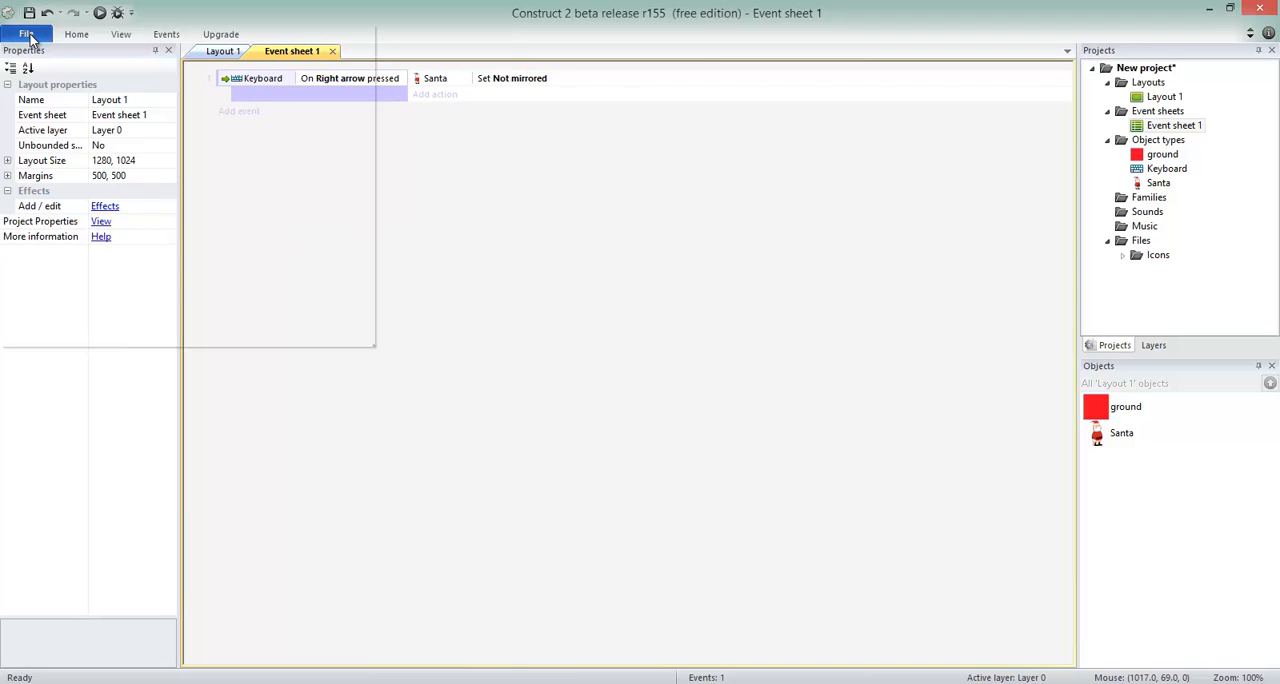
left_click(258, 6)
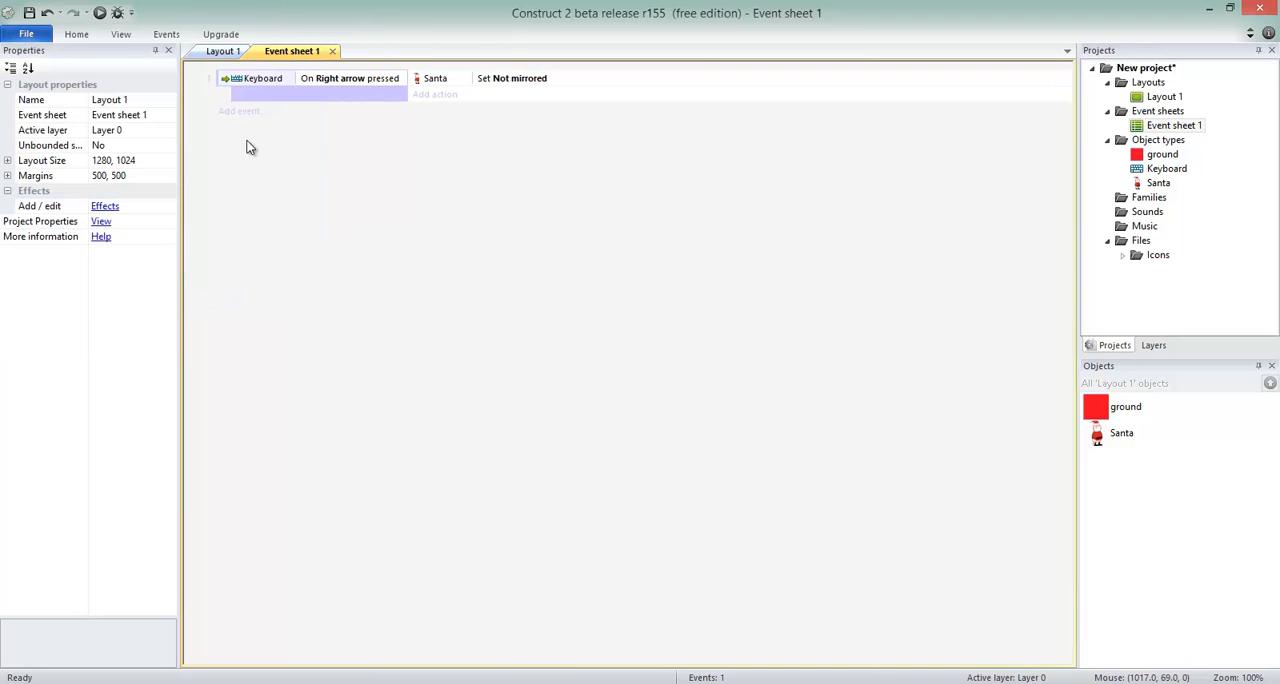
key("ctrl+v")
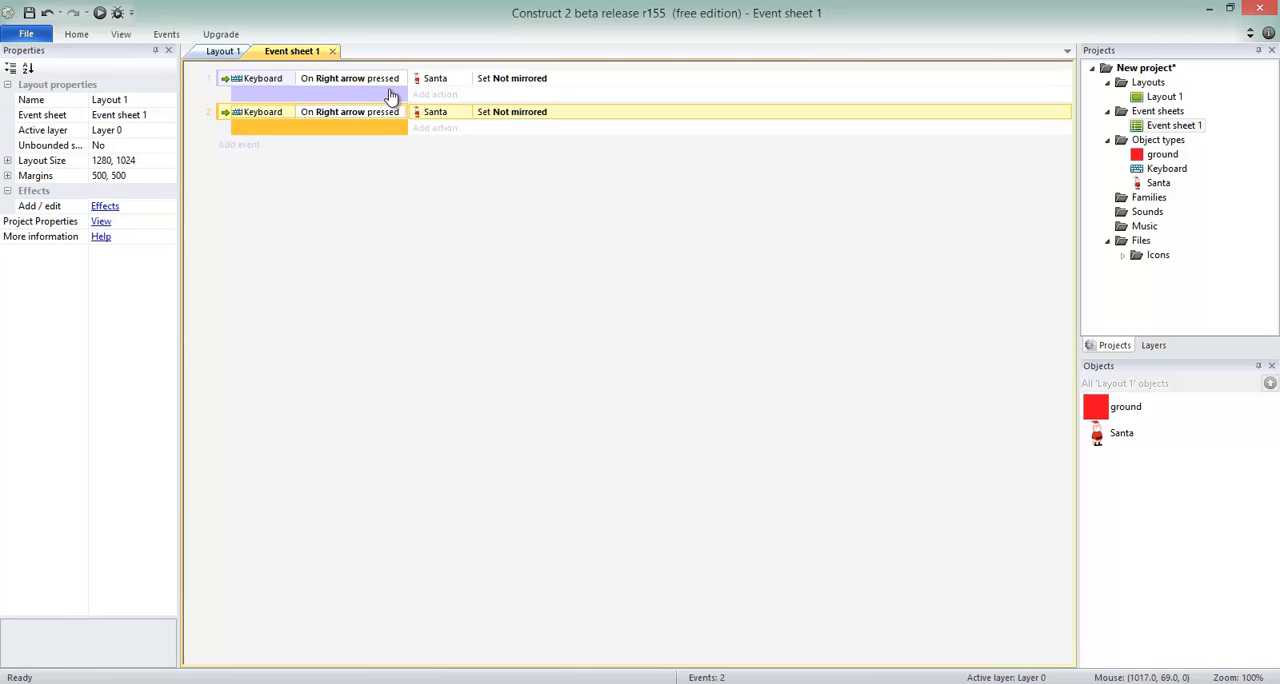
left_click(368, 265)
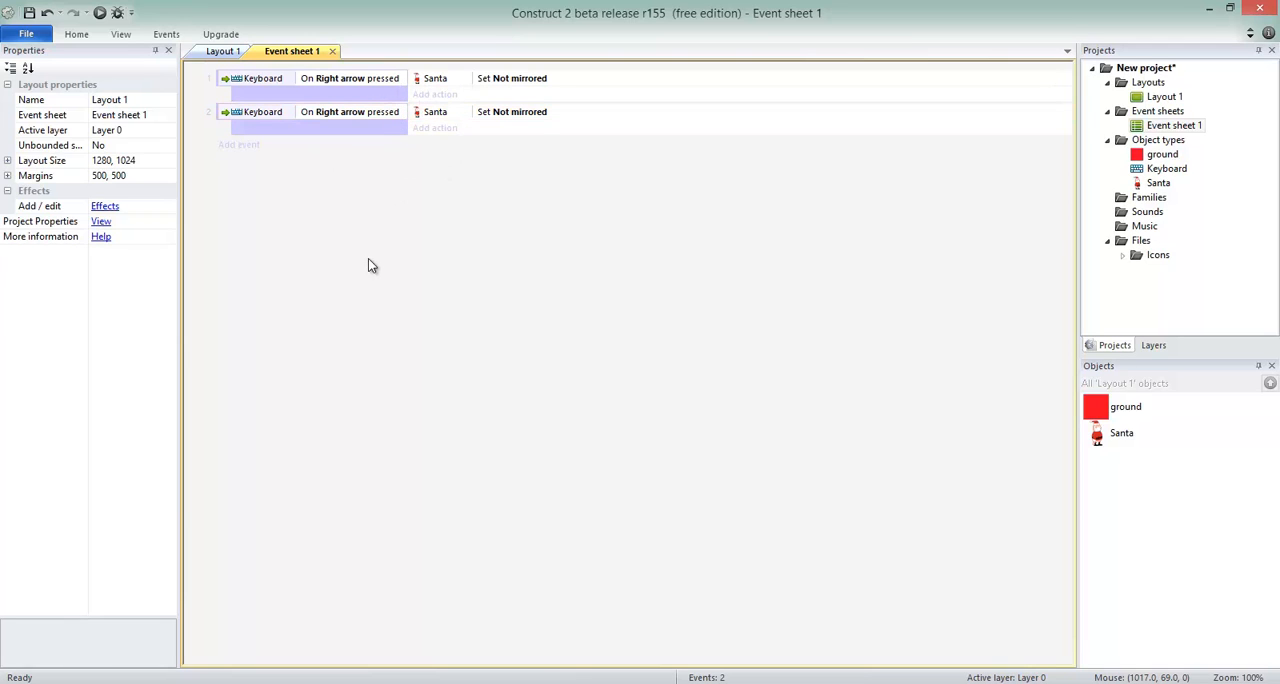
Change the key in the second event's On key pressed condition to Left arrow.
left_click(362, 116)
double_click(357, 114)
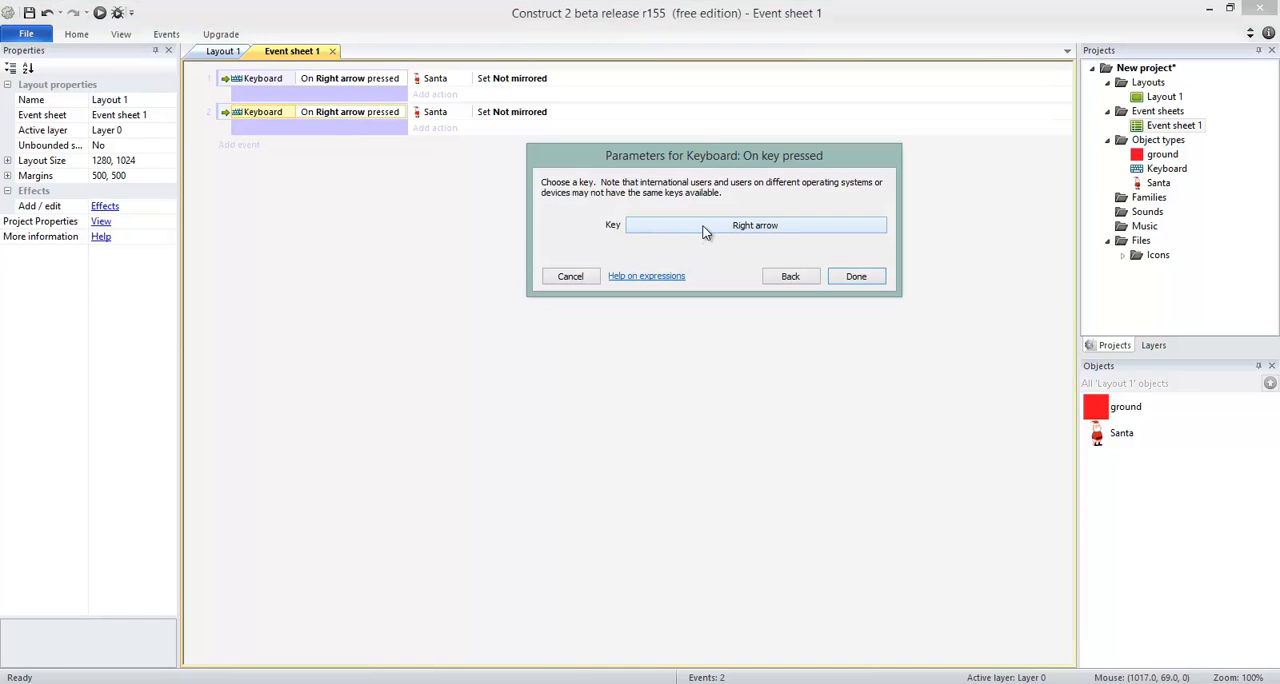
left_click(703, 228)
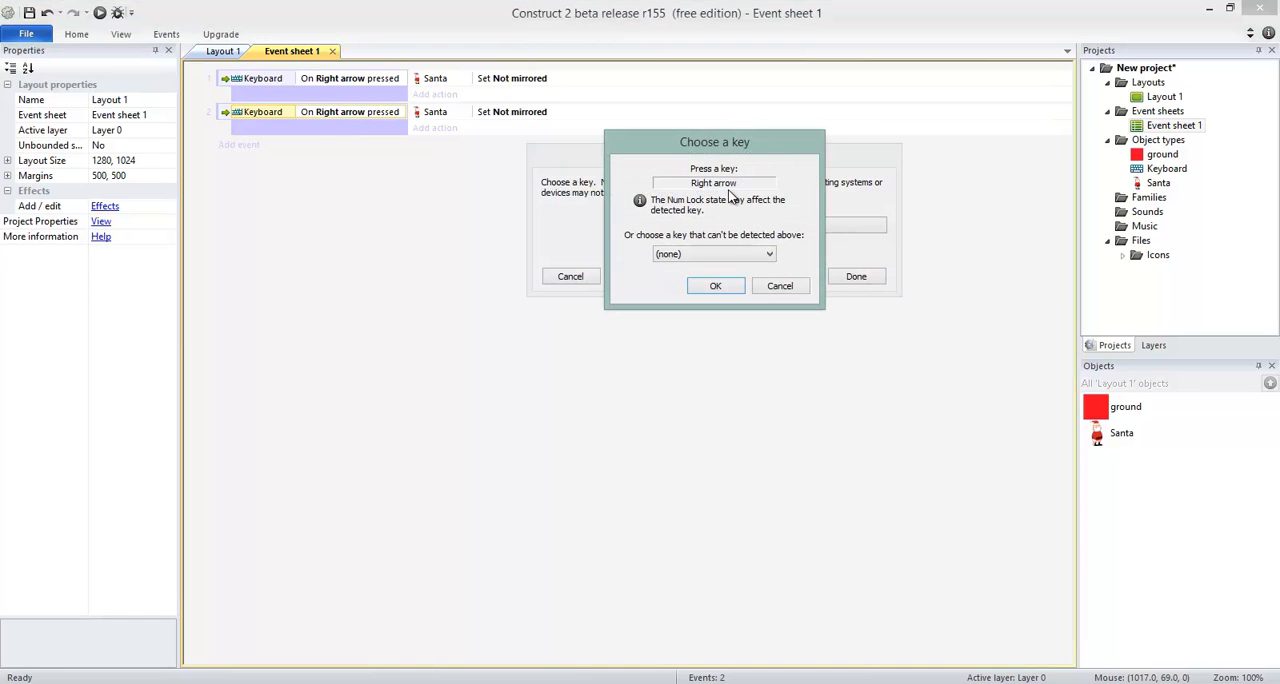
key("Left")
left_click(708, 289)
left_click(855, 276)
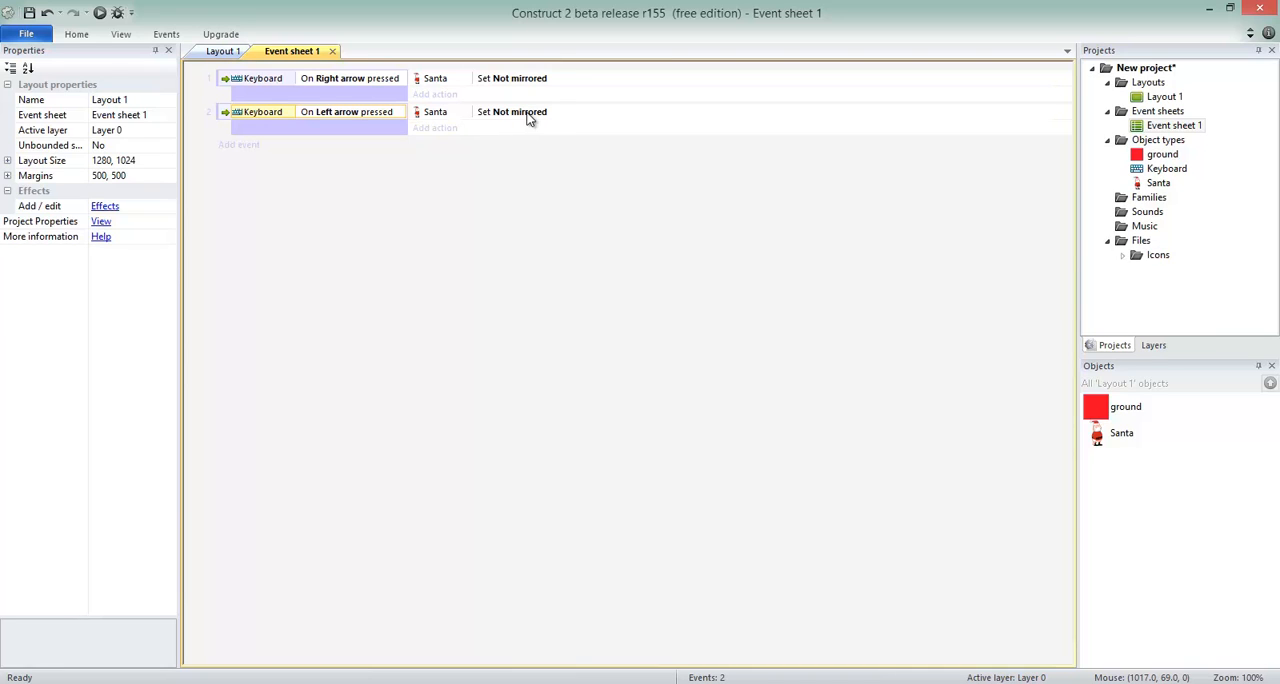
Set the state of Santa's Set mirrored action in the Left arrow event to Mirrored.
double_click(530, 114)
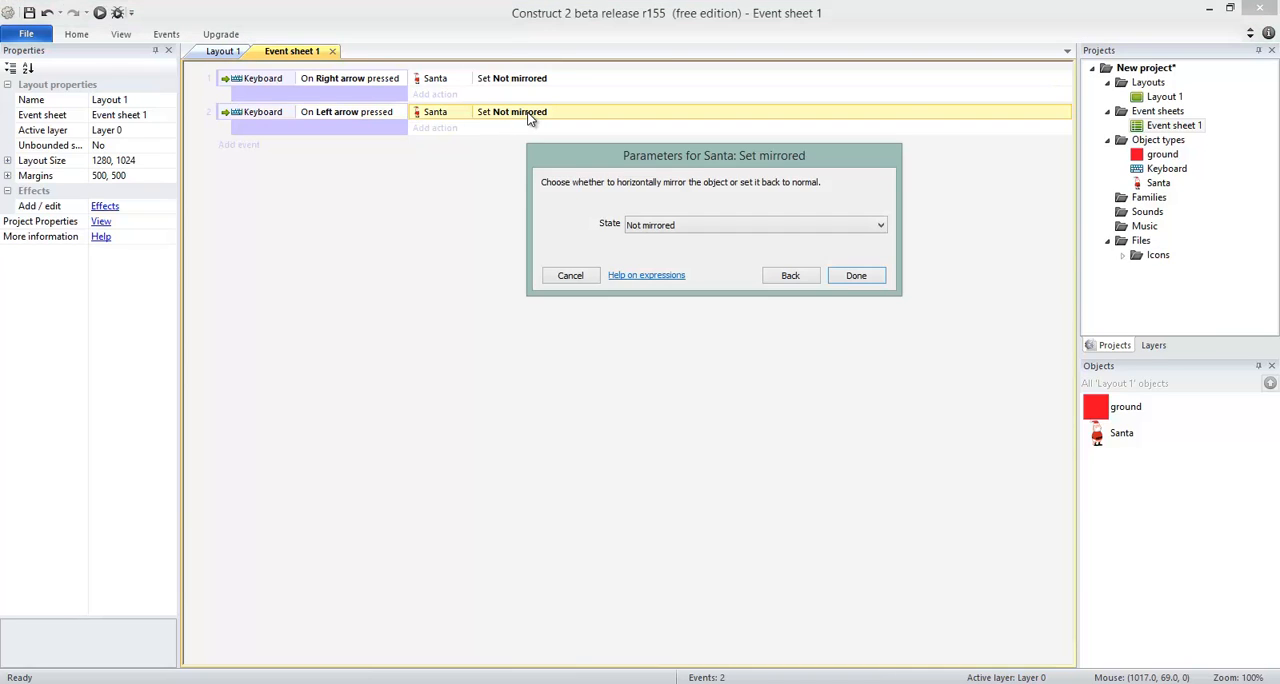
left_click(670, 228)
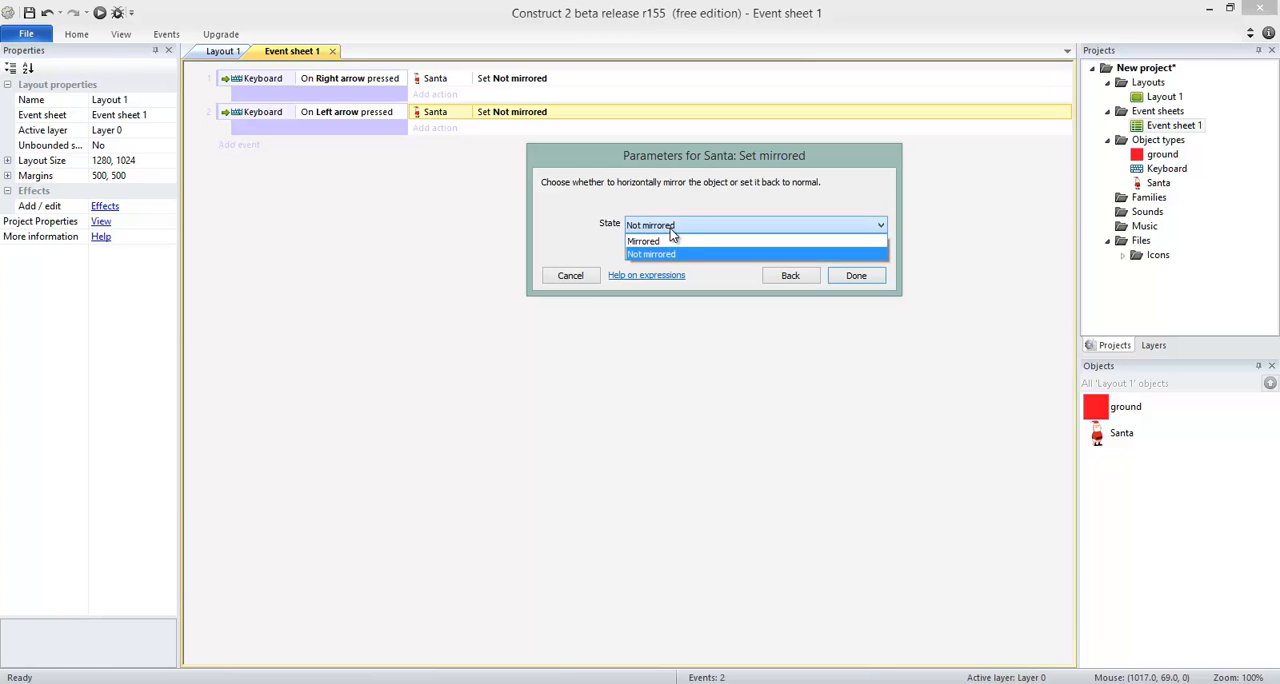
left_click(680, 247)
left_click(856, 276)
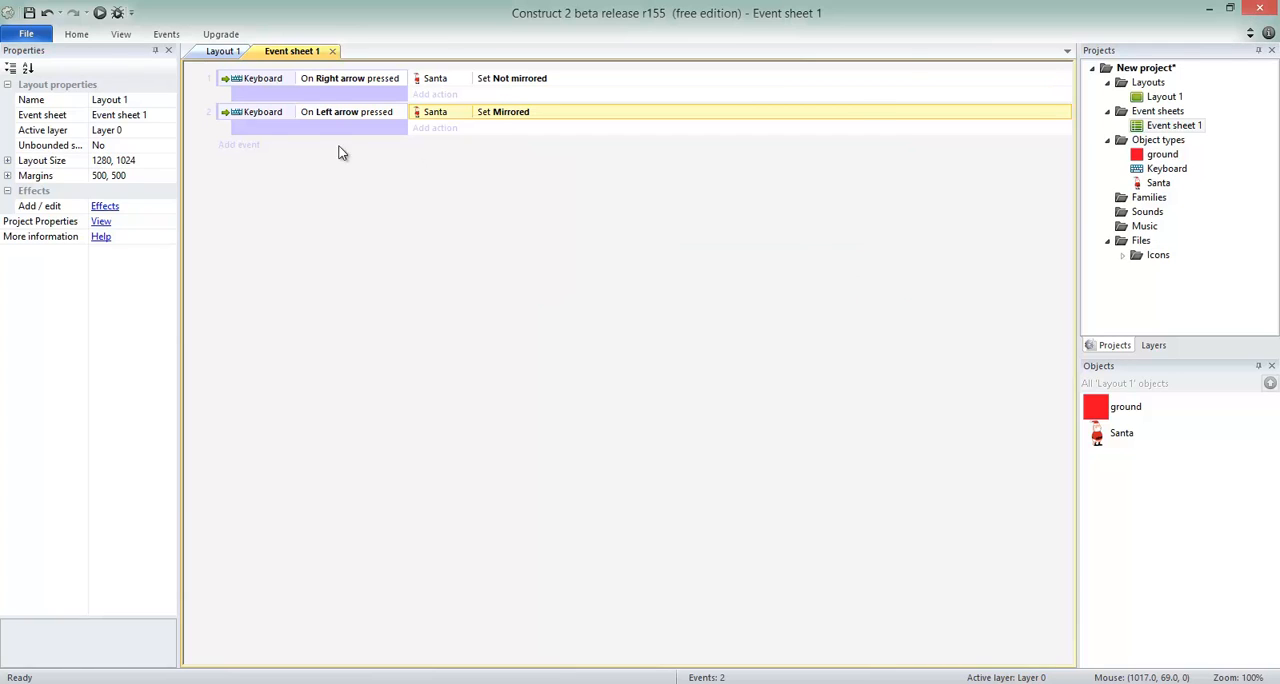
left_click(300, 82)
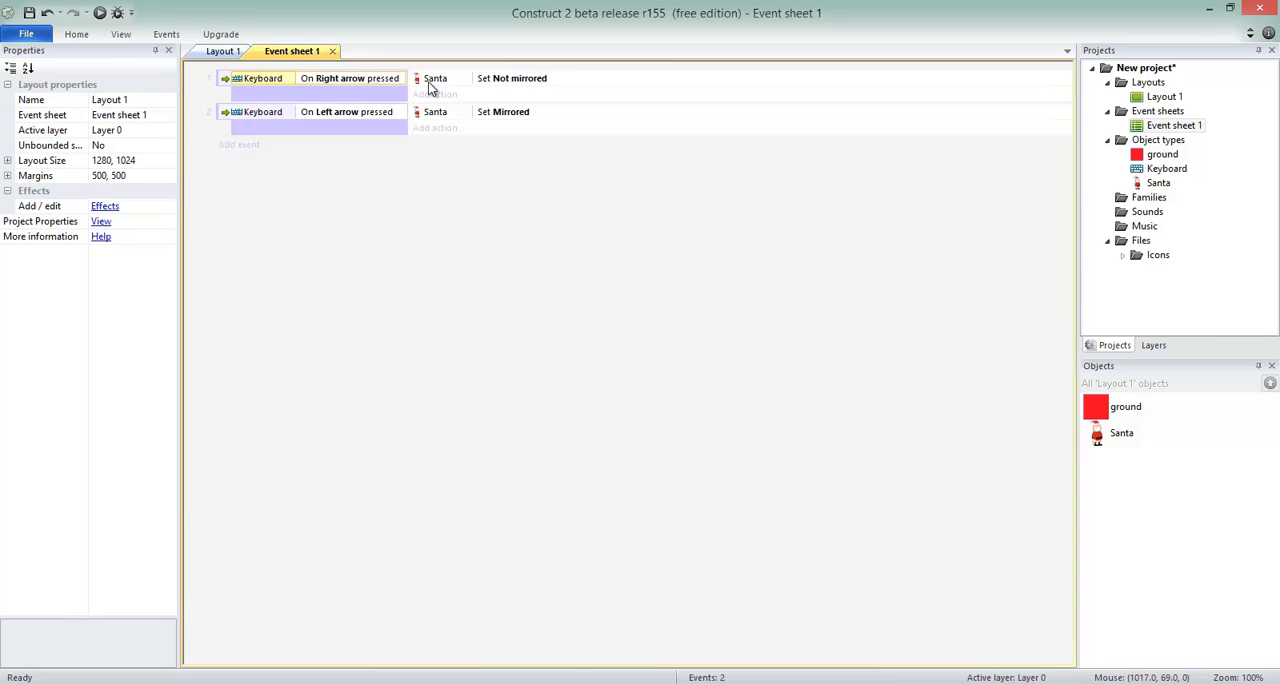
left_click(540, 80)
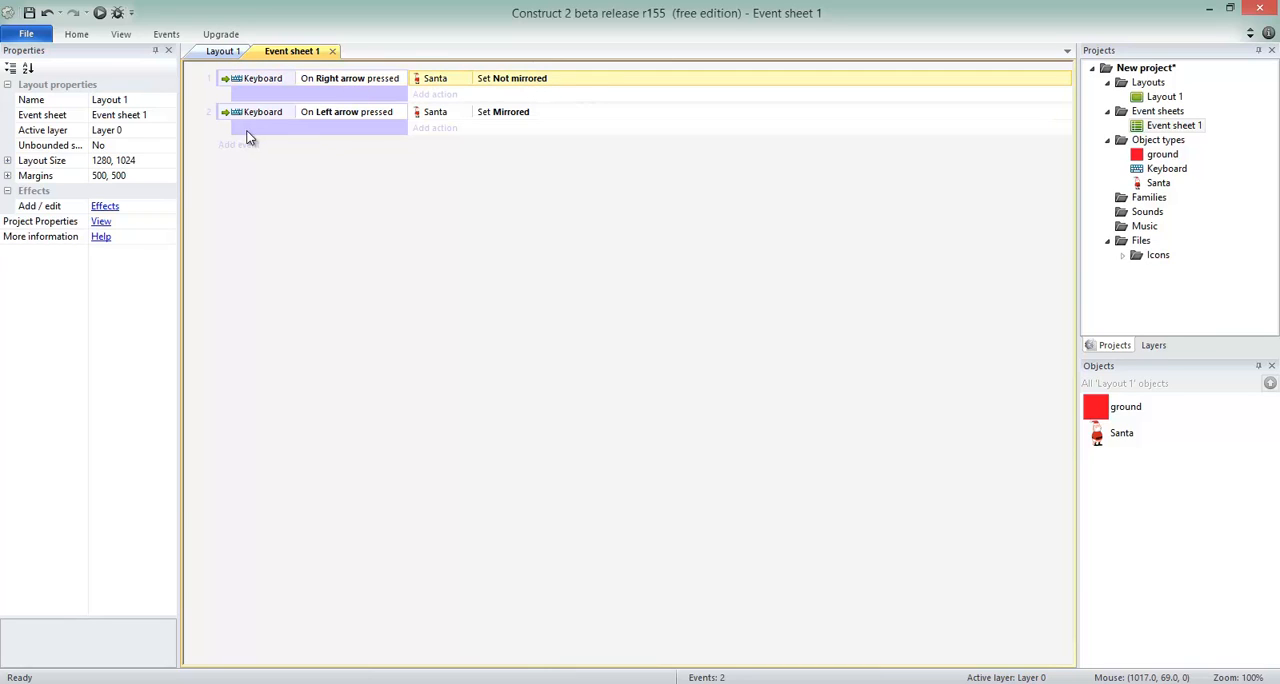
left_click(322, 118)
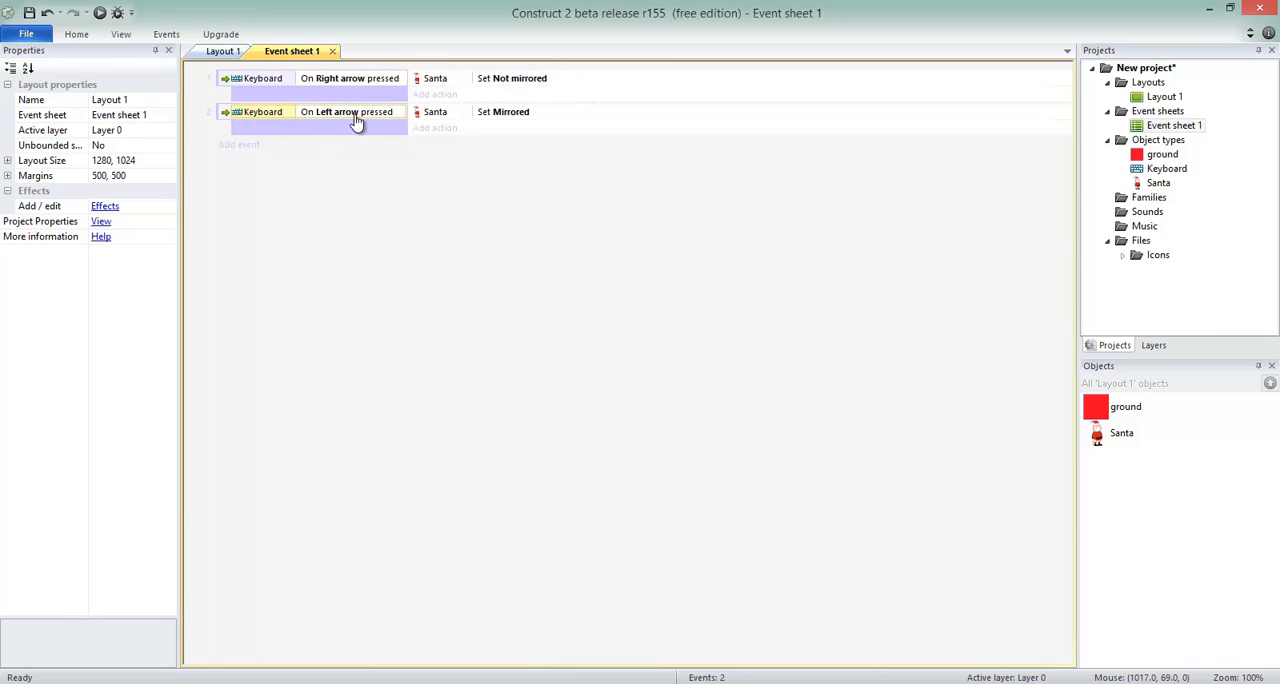
left_click(508, 113)
left_click(555, 267)
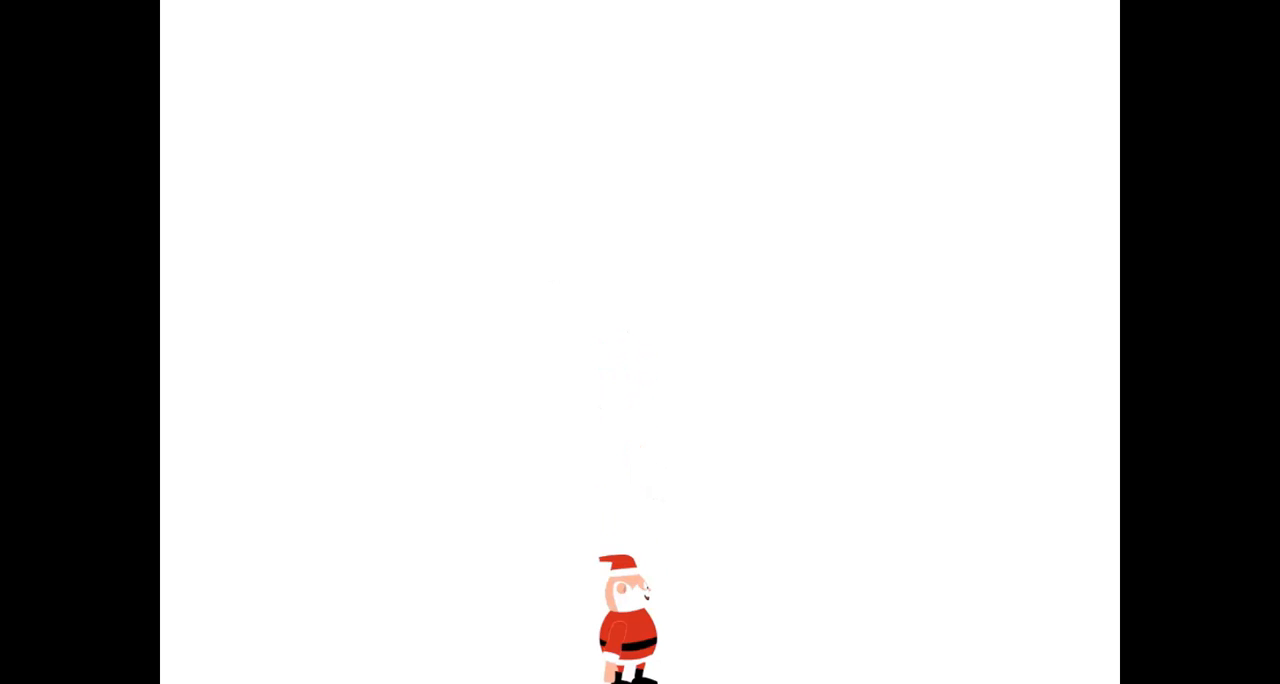
Play-test Santa in the layout preview, jumping and walking right and left repeatedly to check the sprite's mirroring.
key("Up")
key("Right")
key("Right")
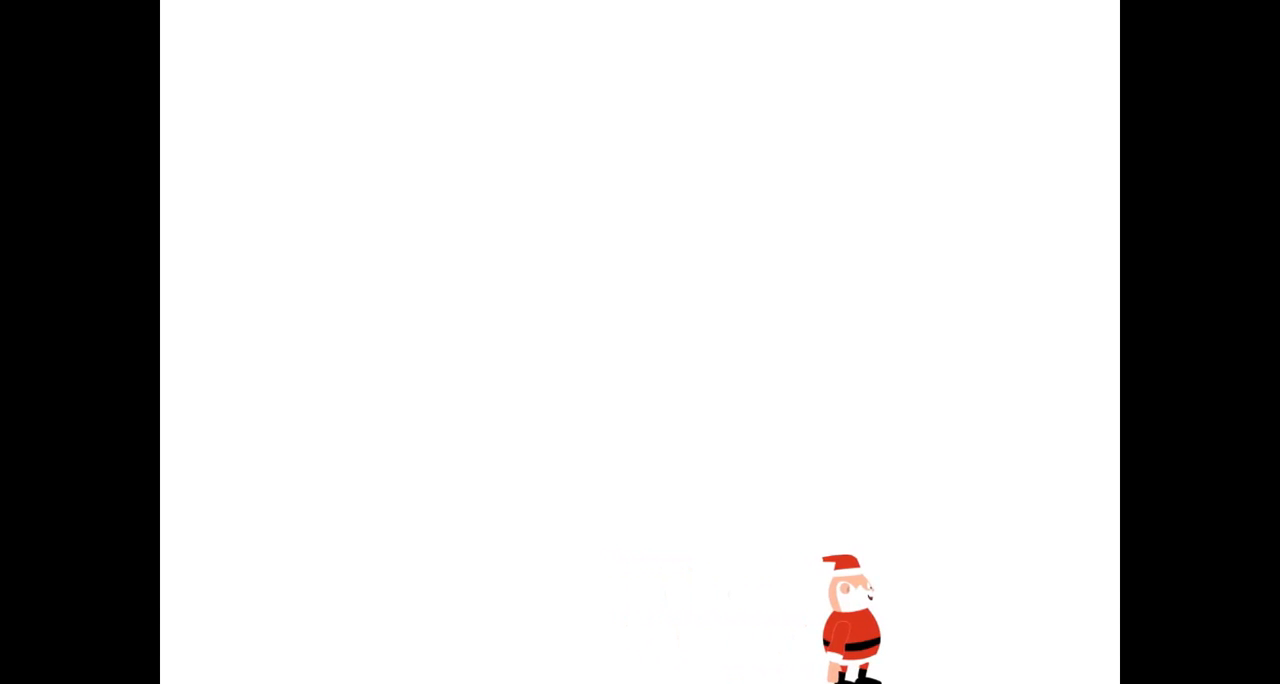
key("Left")
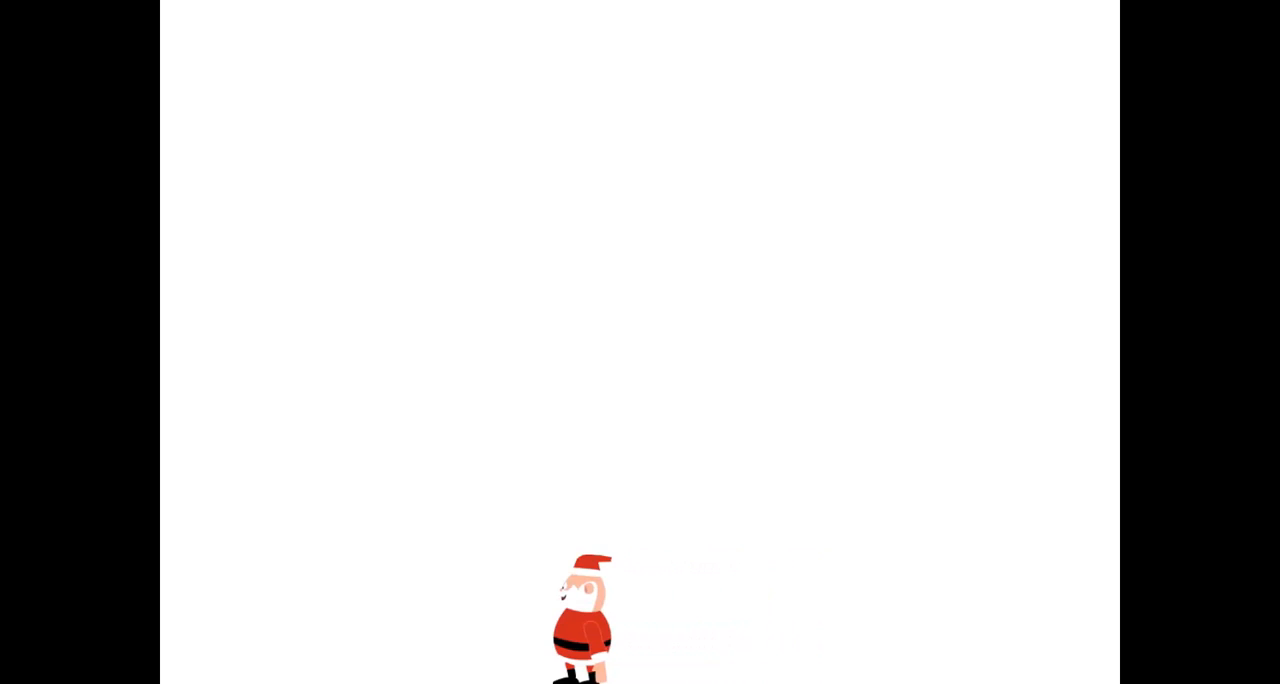
key("Right")
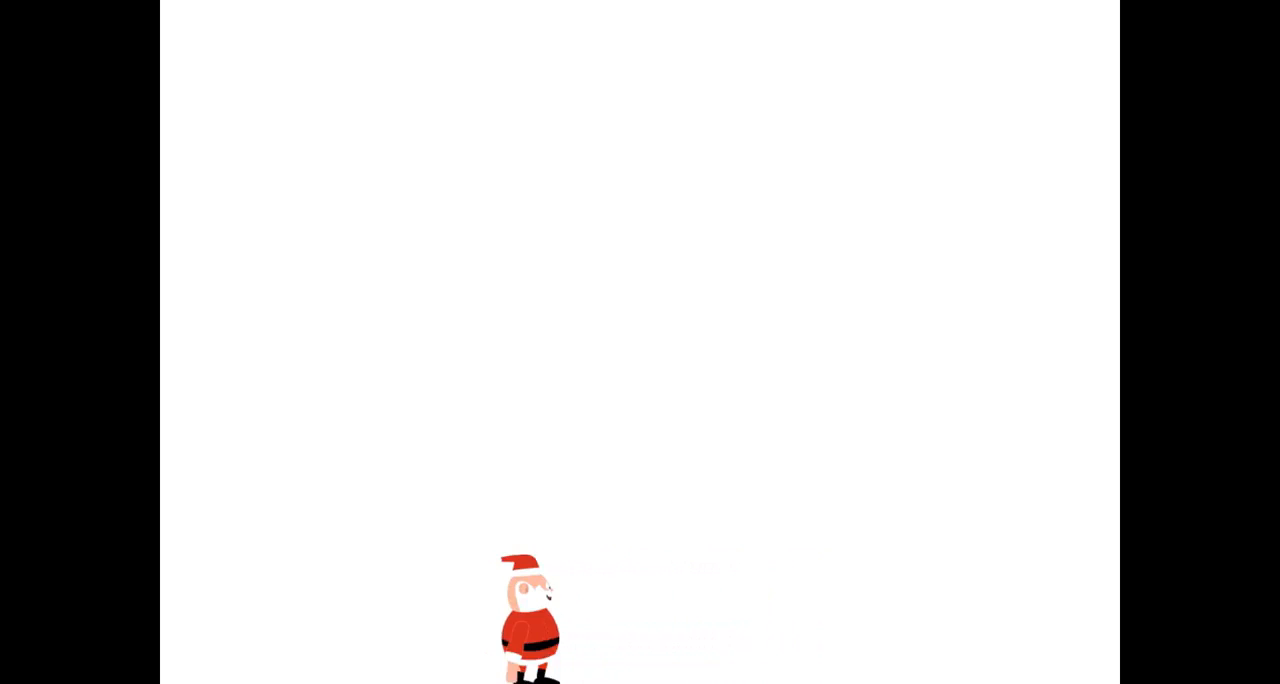
key("Up")
key("Left")
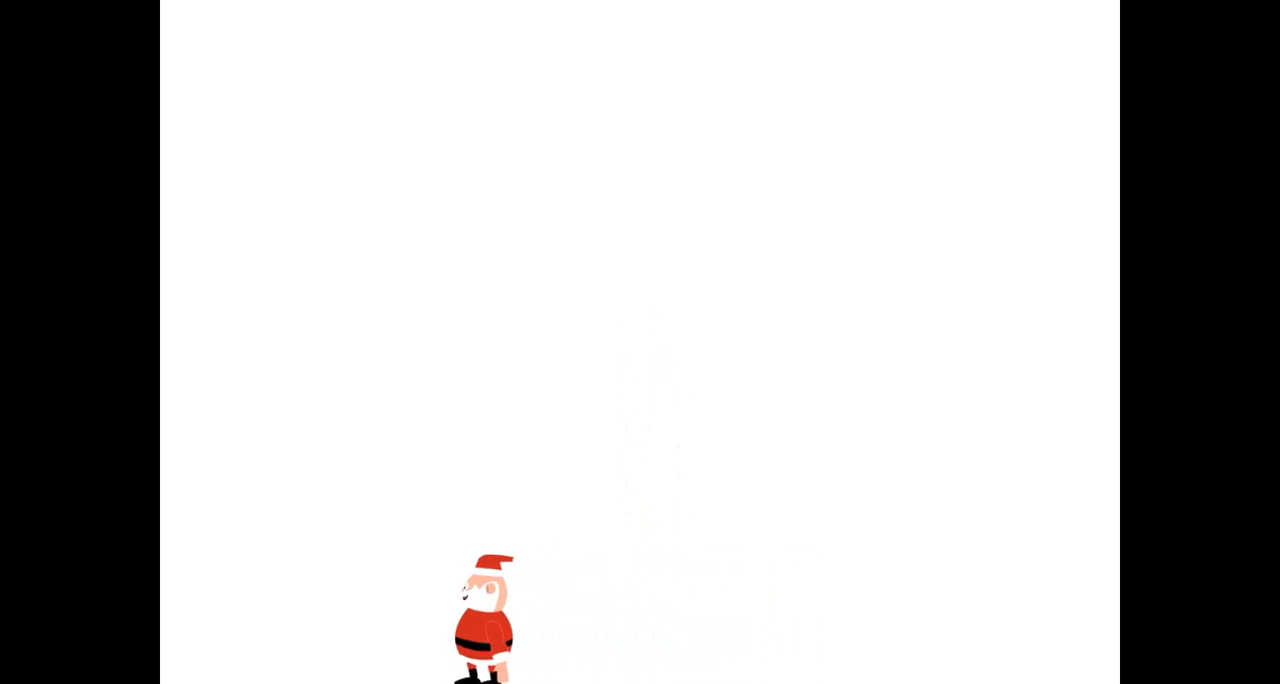
key("Right")
key("Left")
key("Right")
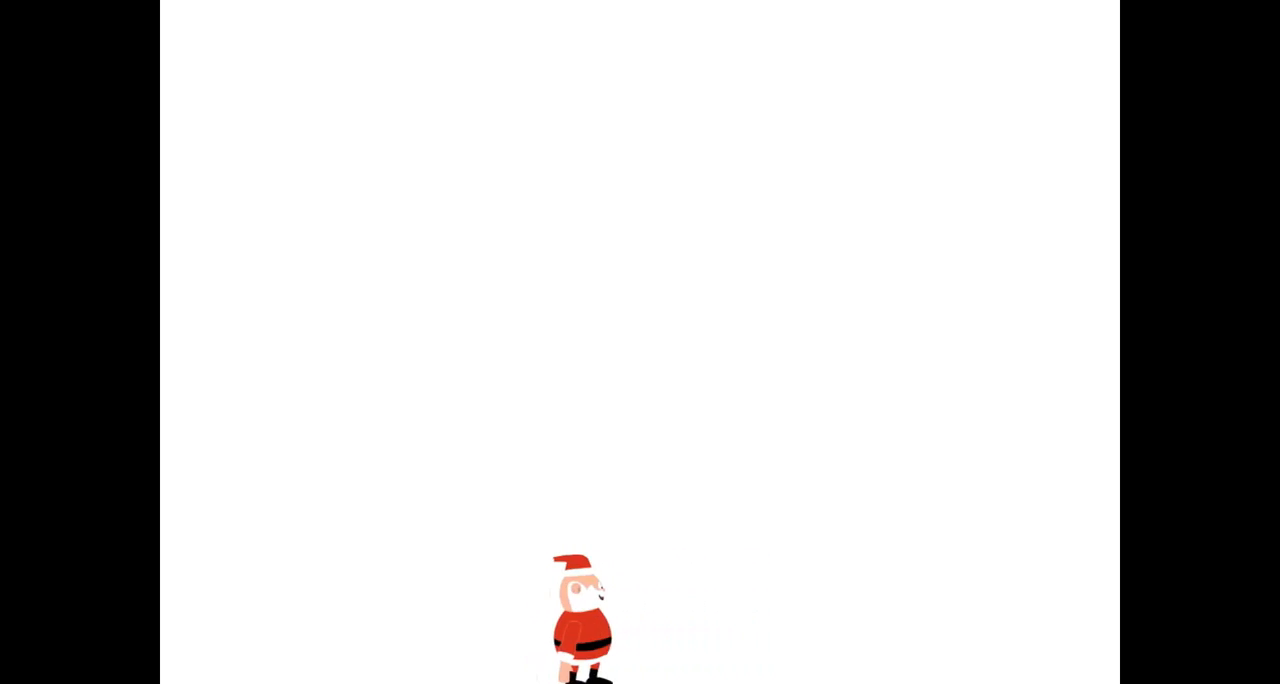
key("Left")
key("Left")
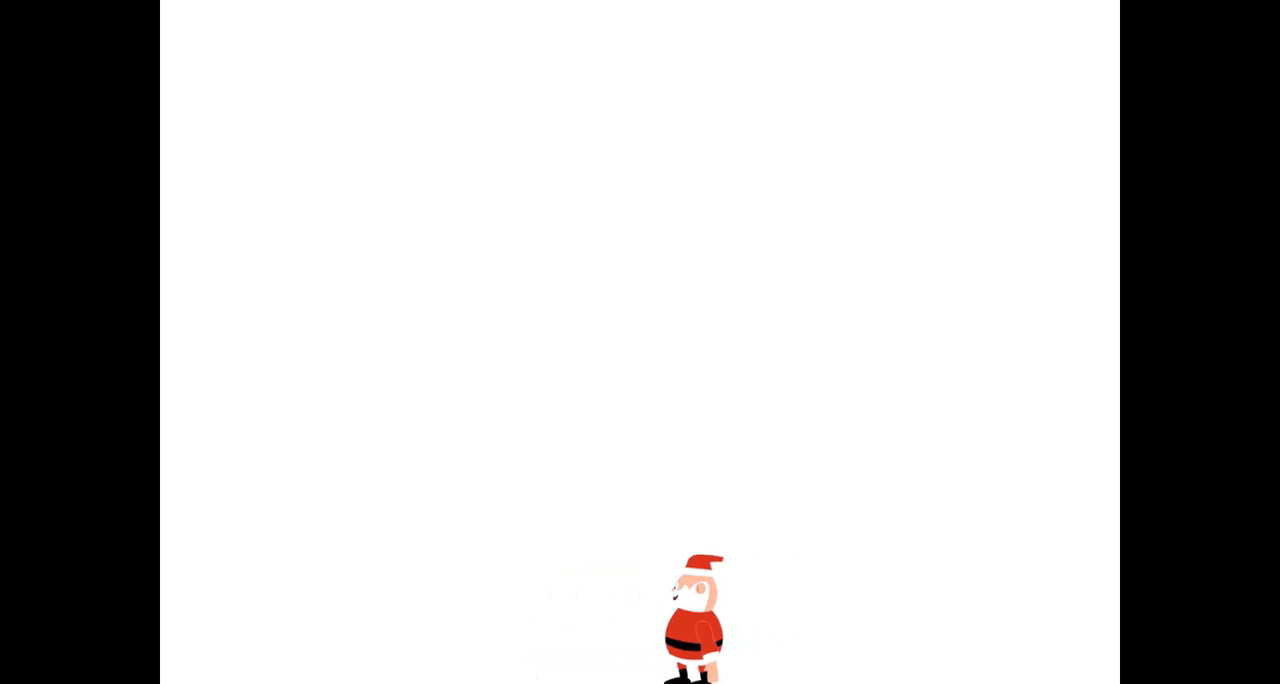
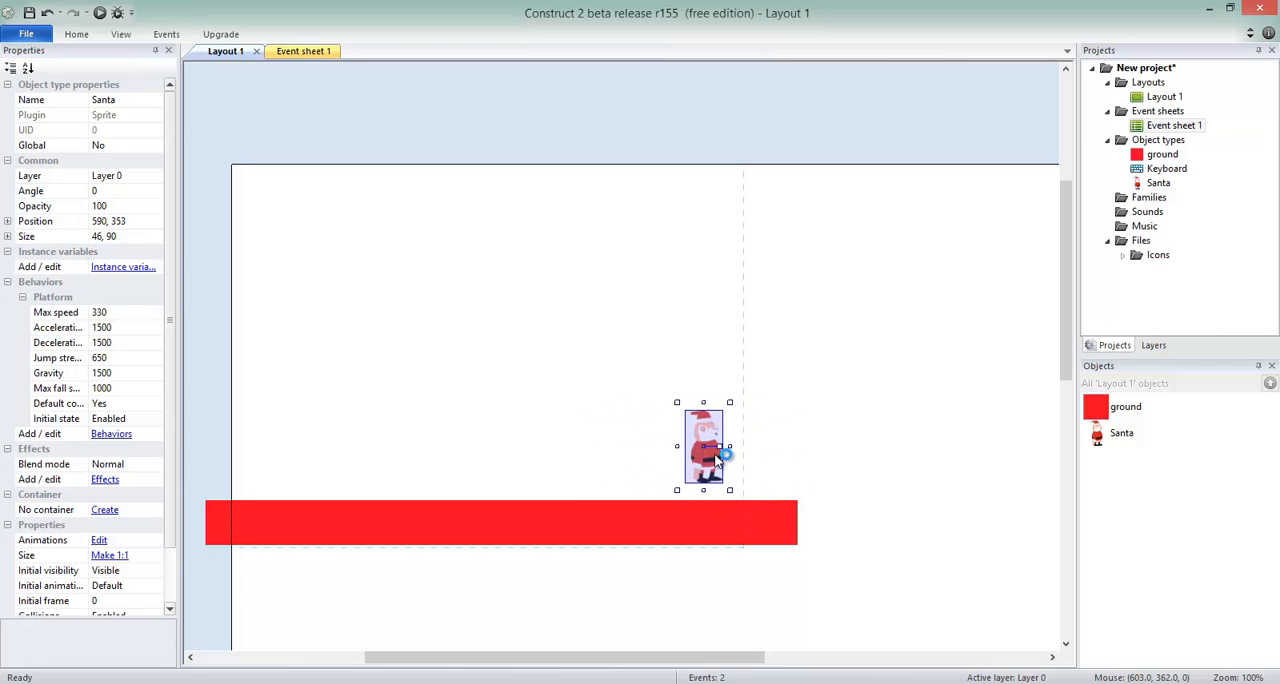
Play-test the layout, walking Santa left and right past the edge of the visible area.
key("F5")
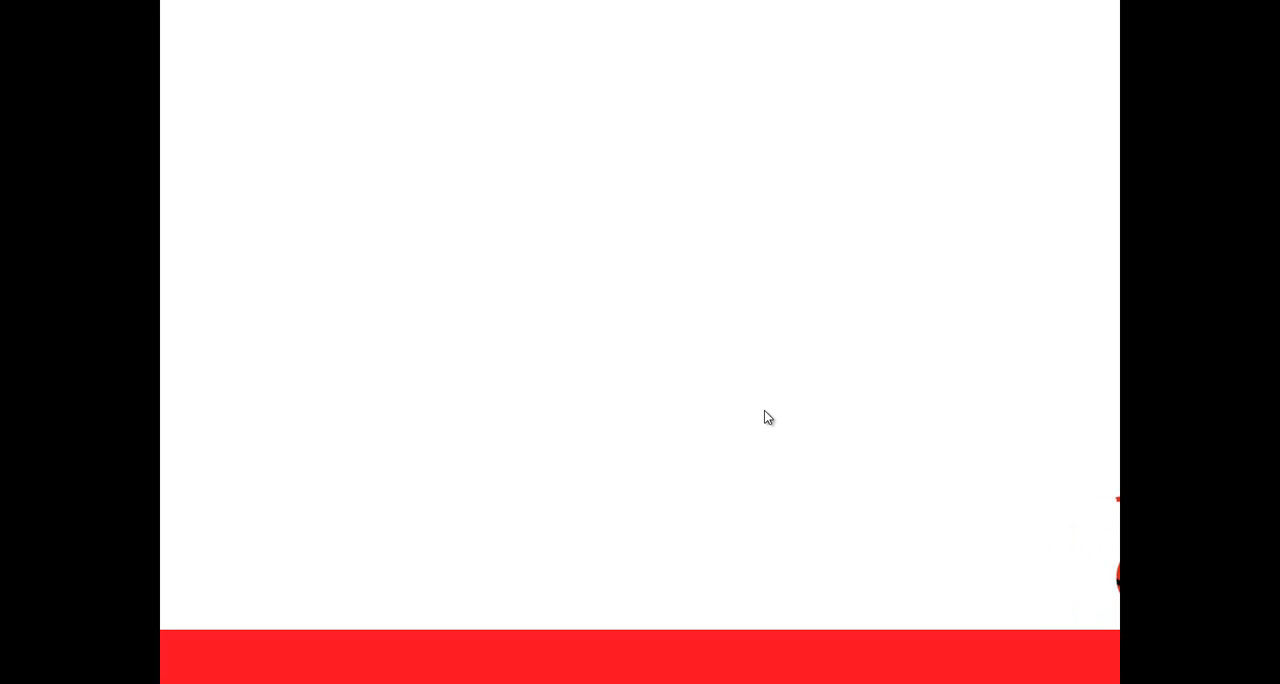
key("Left")
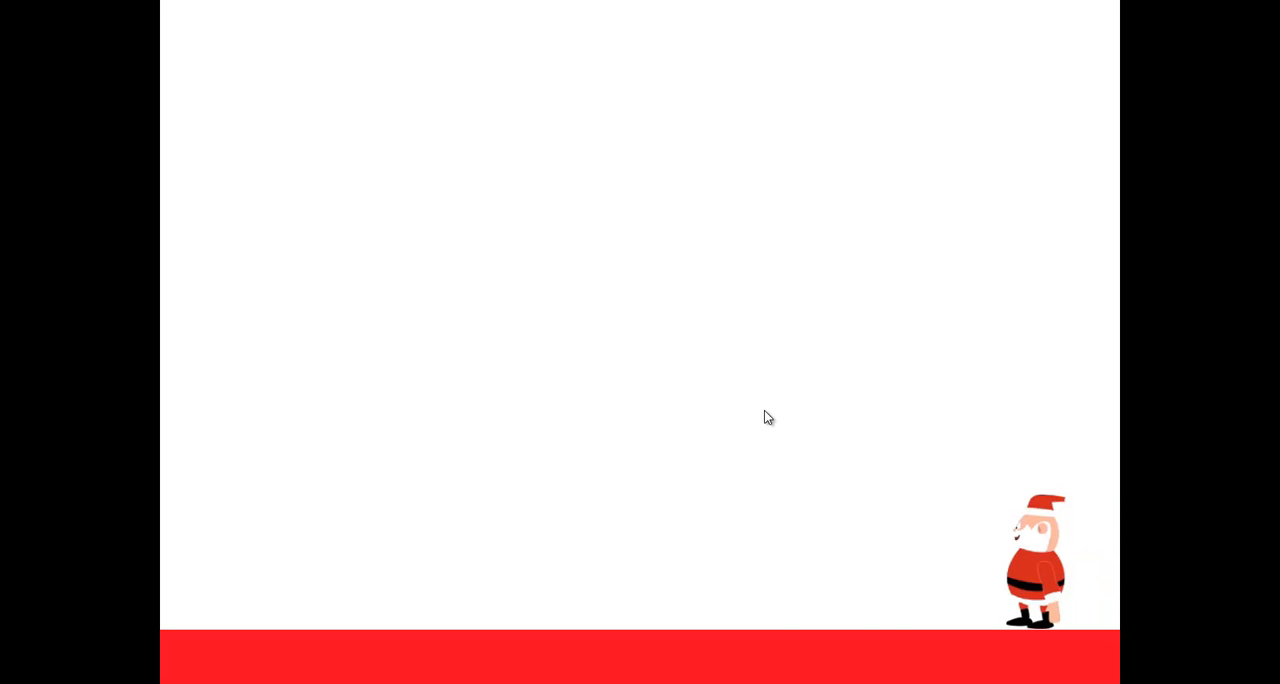
key("Right")
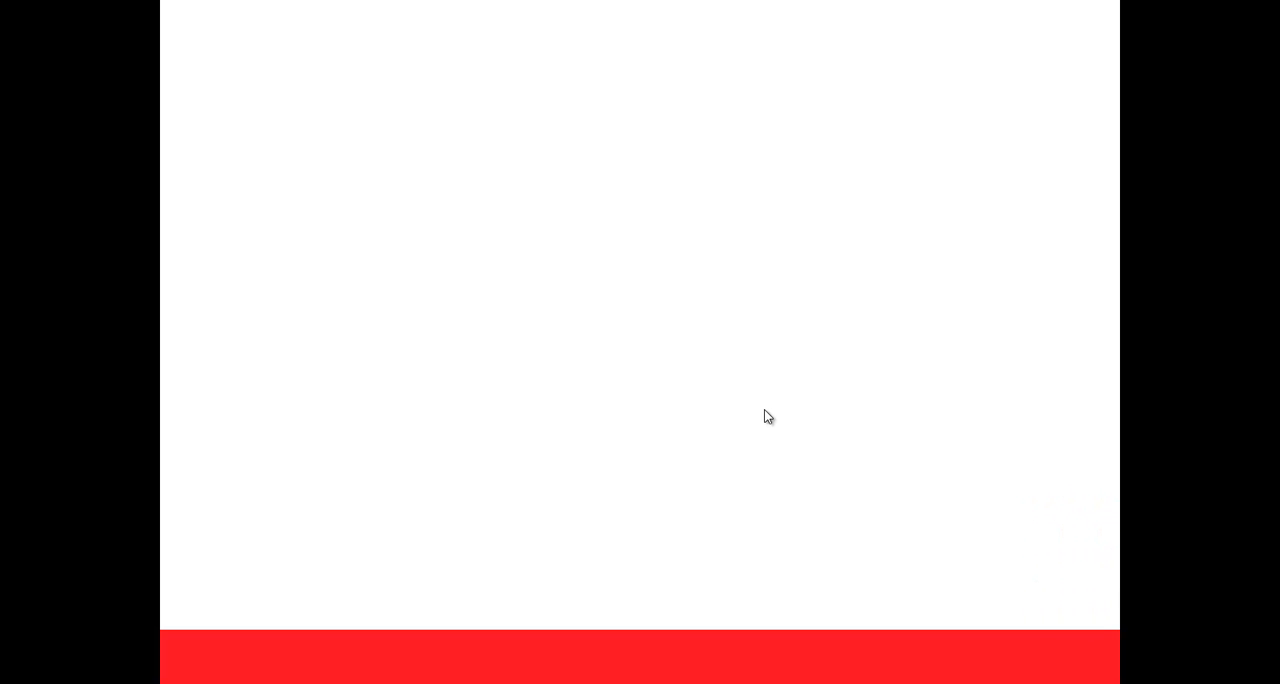
key("alt+F4")
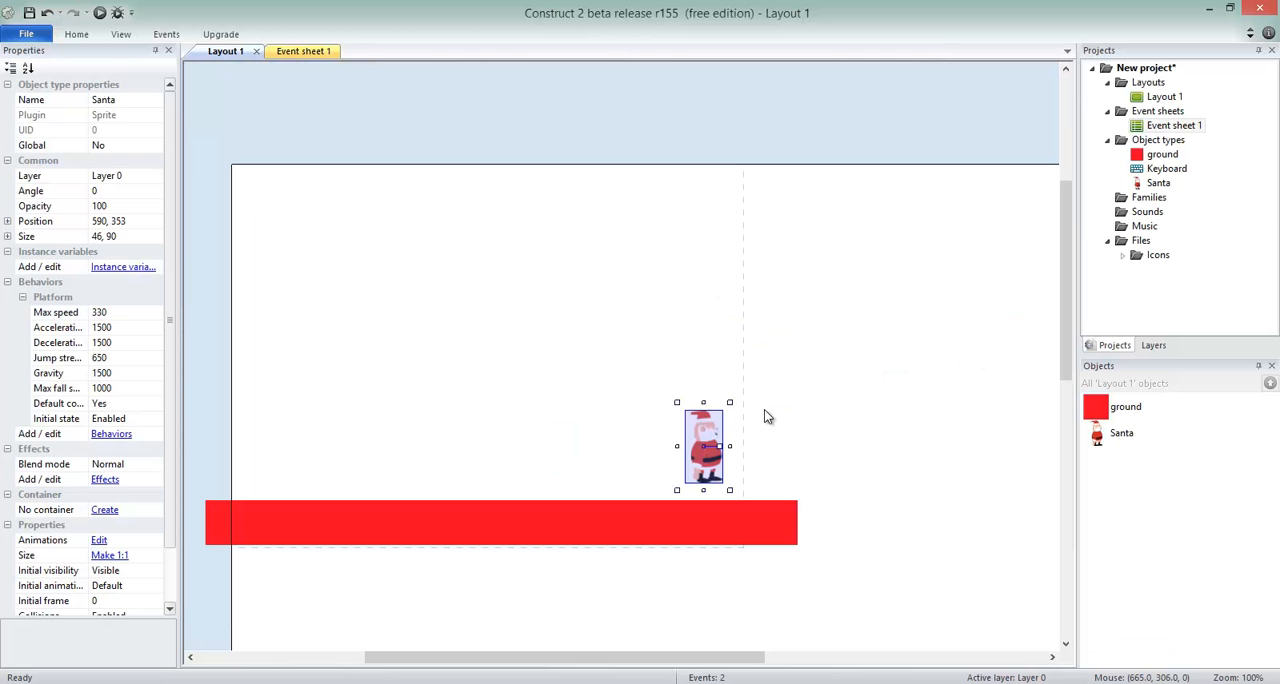
Reposition Santa just above the ground platform, at about 432, 349.
left_click_drag(710, 428, 481, 373)
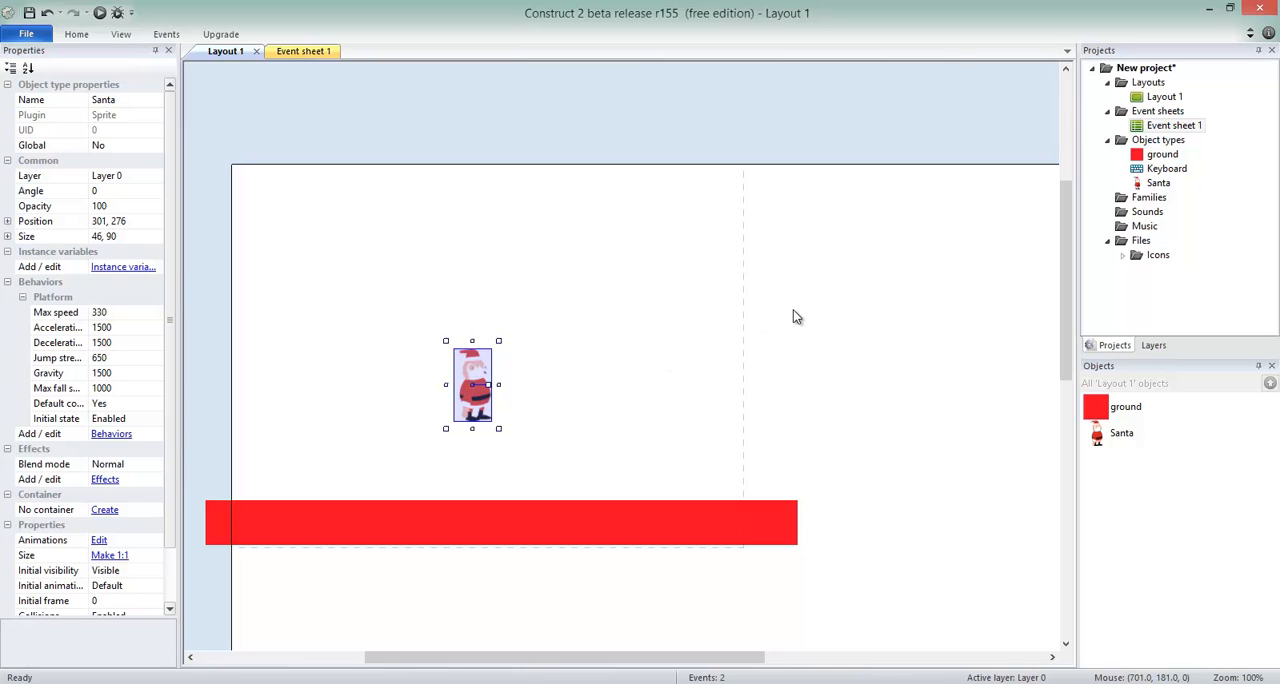
scroll(796, 318, "down", 1)
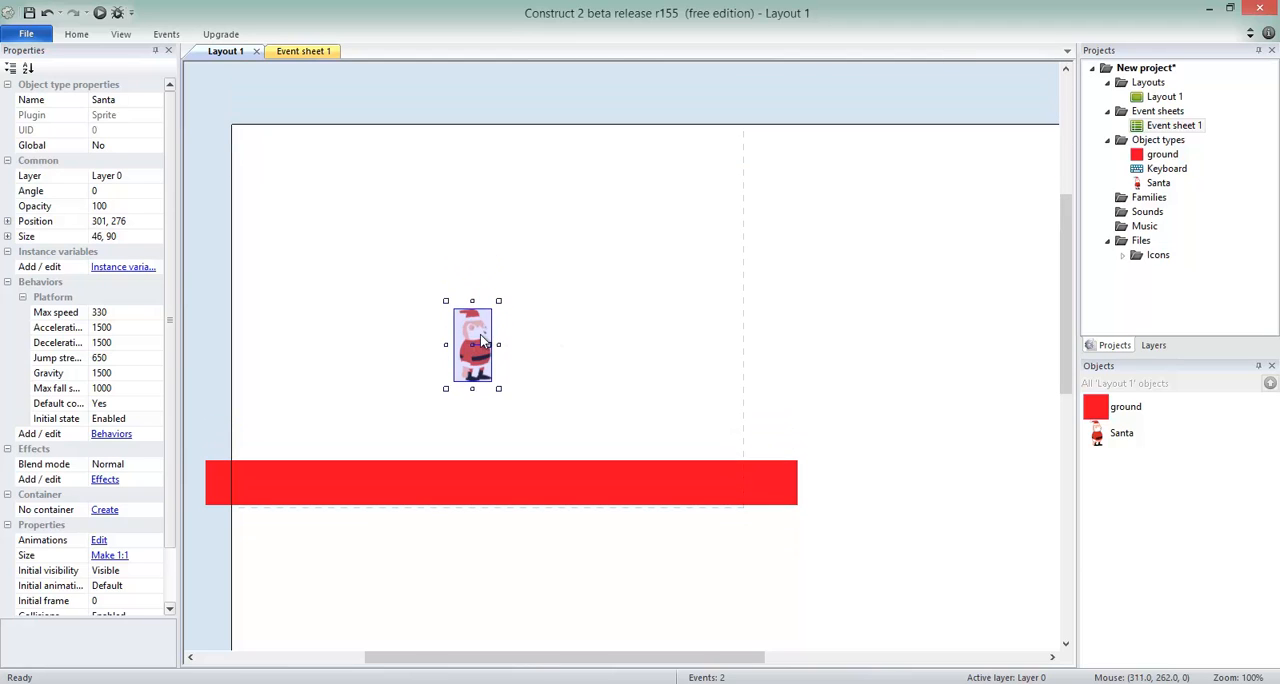
left_click_drag(481, 344, 1033, 383)
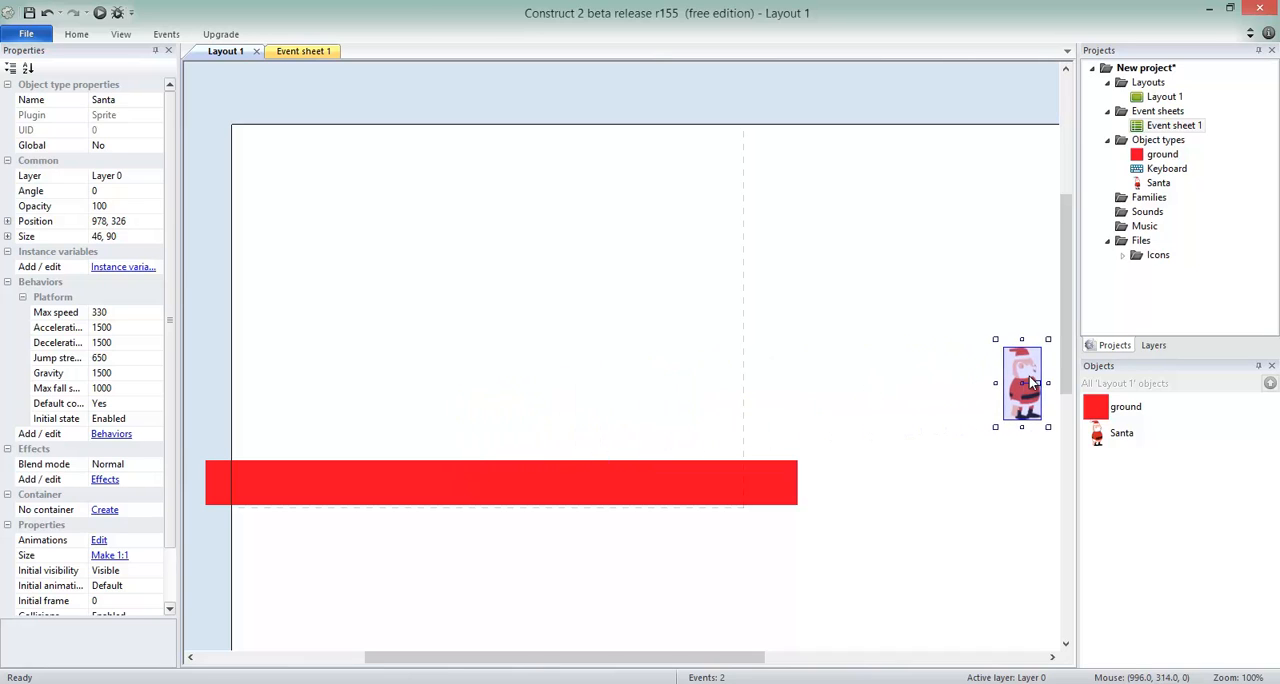
left_click_drag(953, 383, 587, 410)
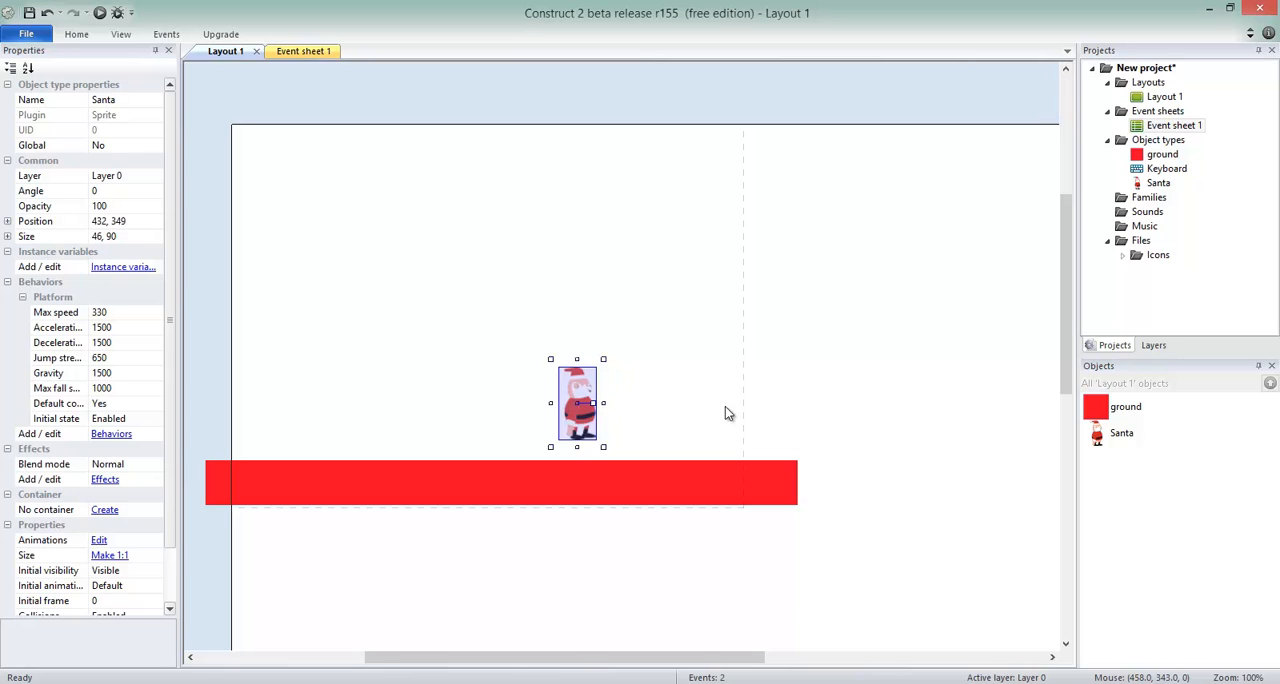
Add the Scroll To behavior to the Santa sprite.
left_click_drag(1113, 438, 540, 383)
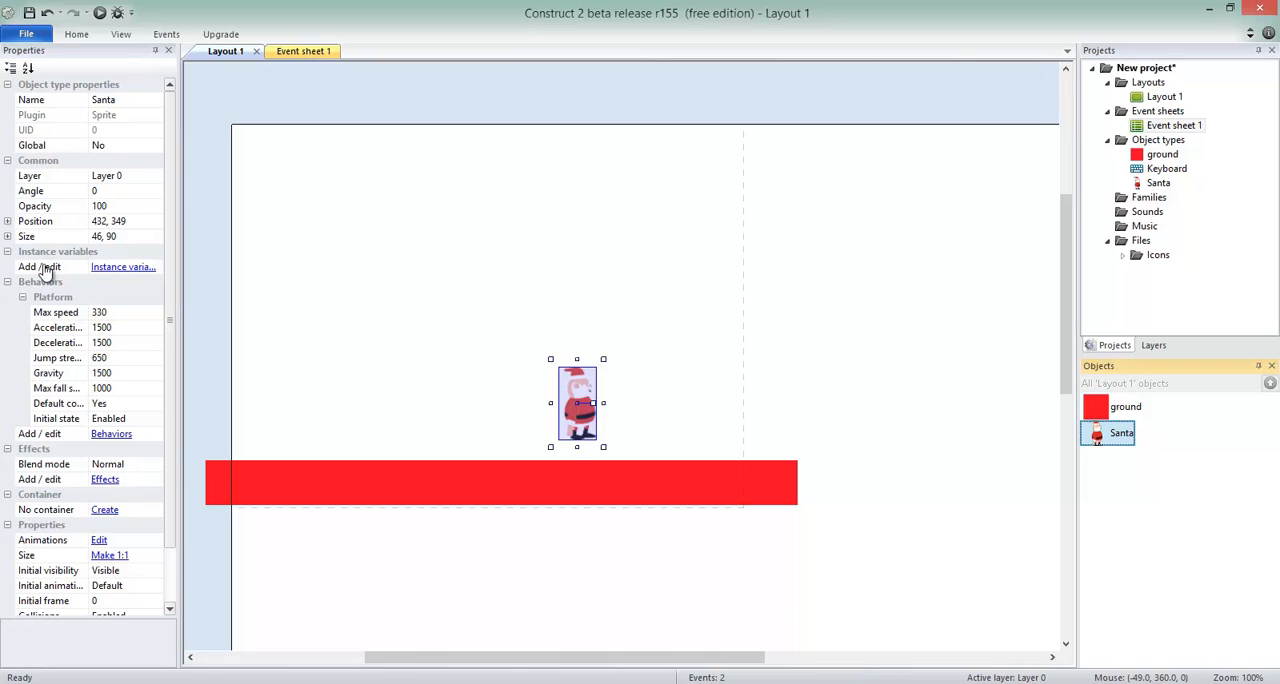
left_click(111, 434)
left_click(545, 378)
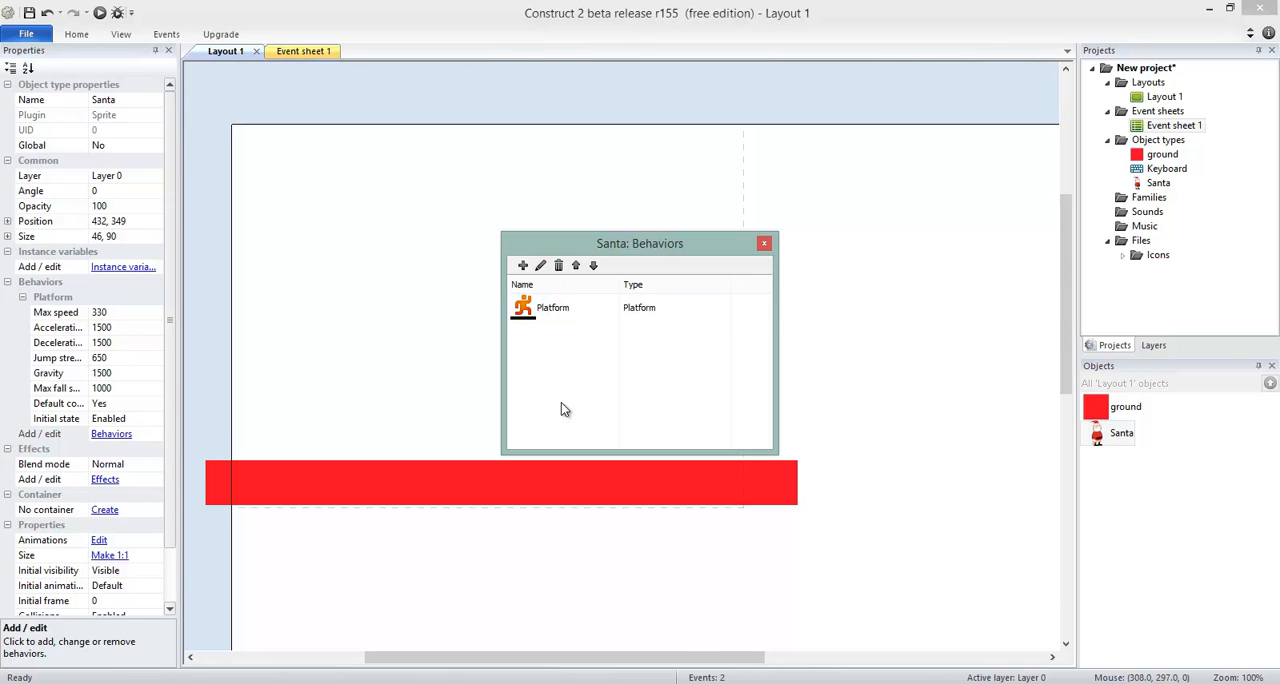
left_click(522, 266)
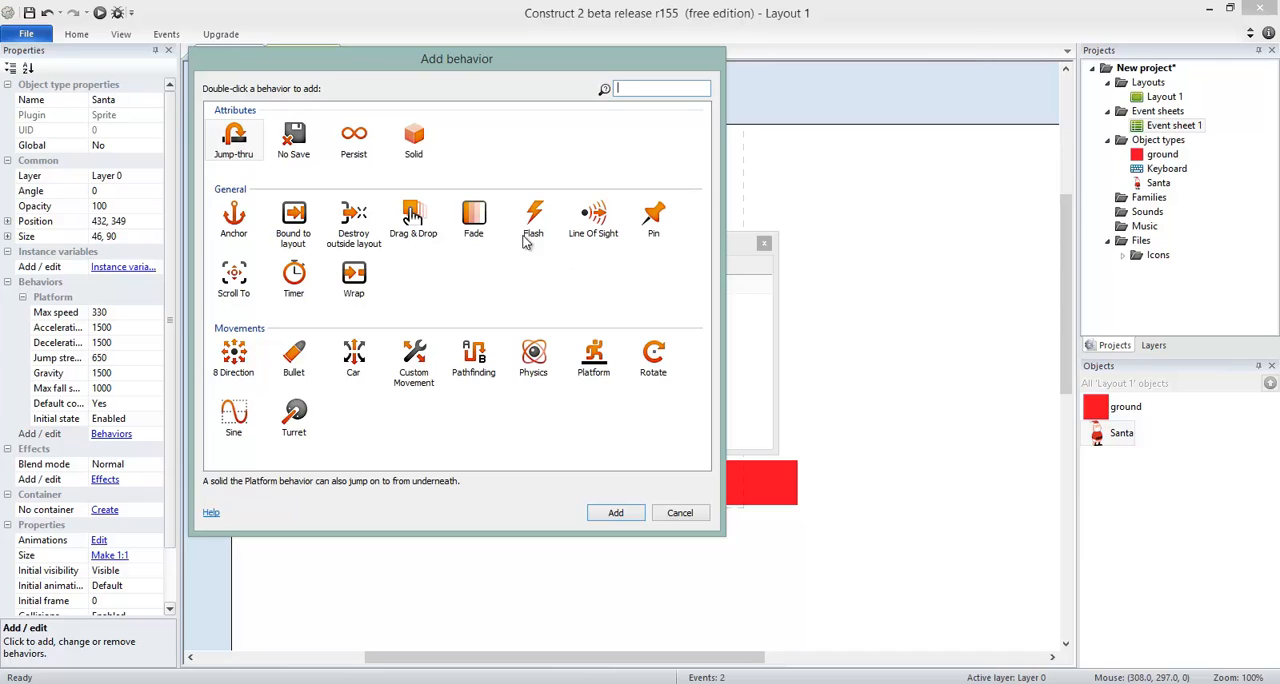
left_click(240, 284)
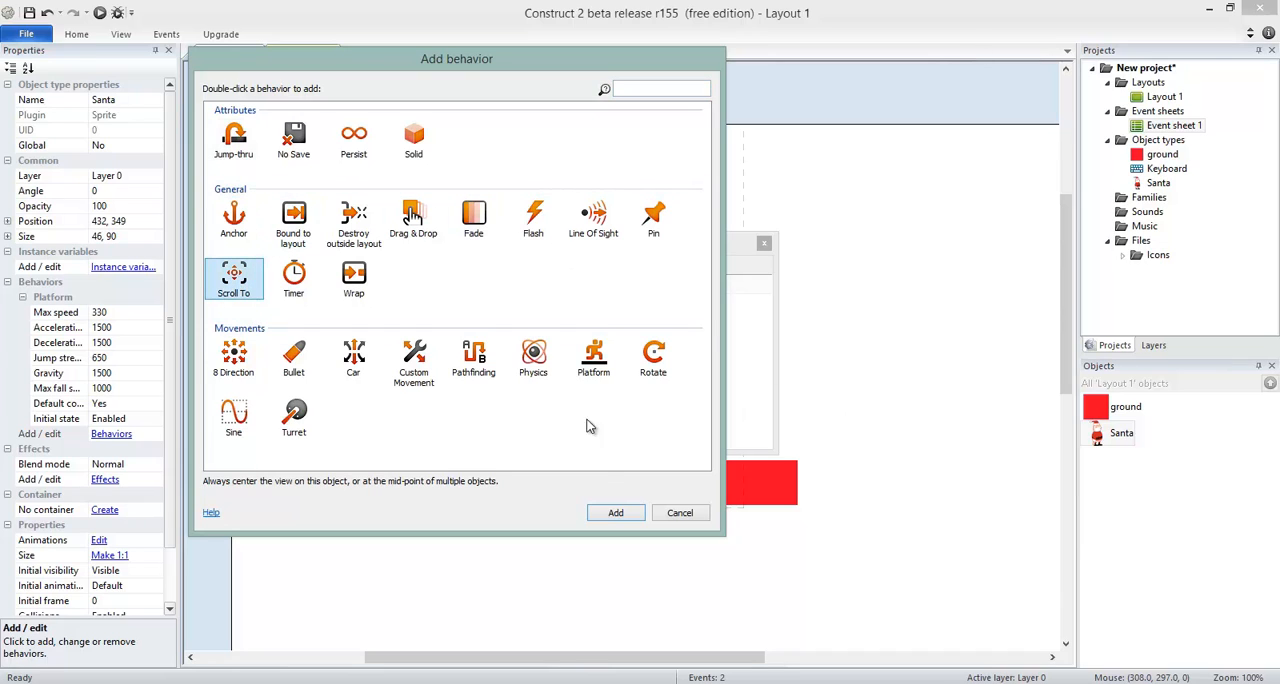
left_click(615, 513)
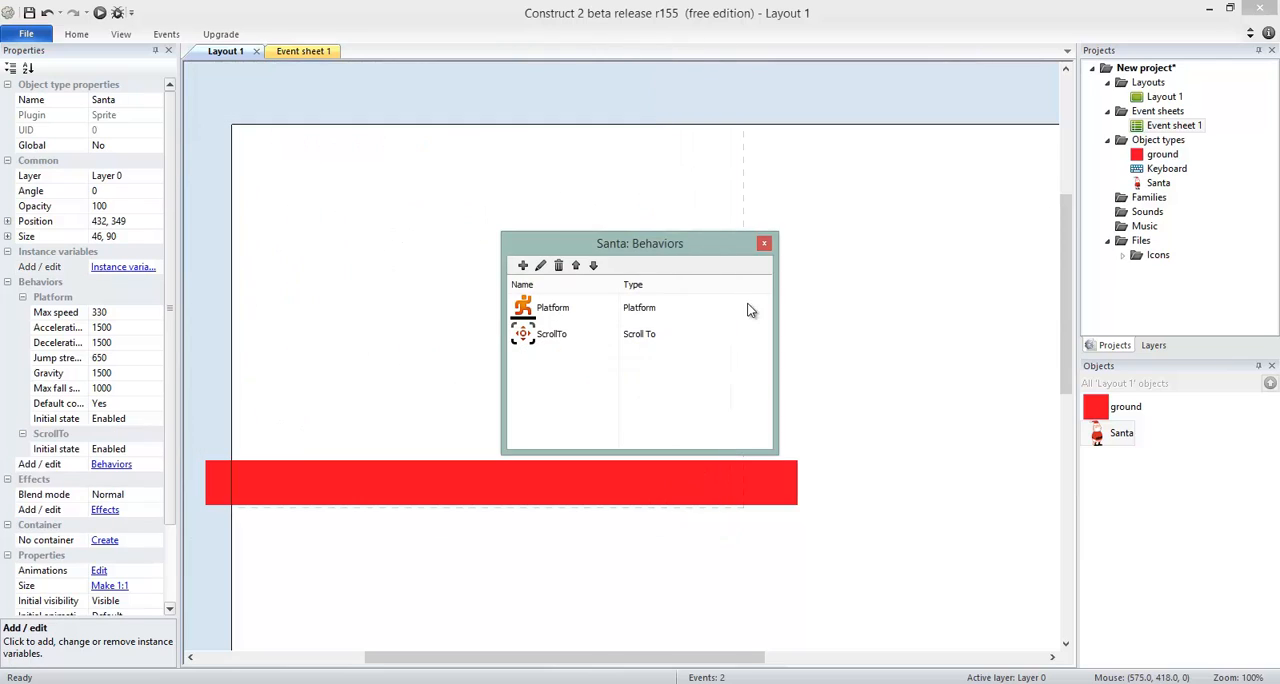
left_click(764, 245)
Play-test the layout, walking Santa along the ground to check whether the view follows him.
key("F5")
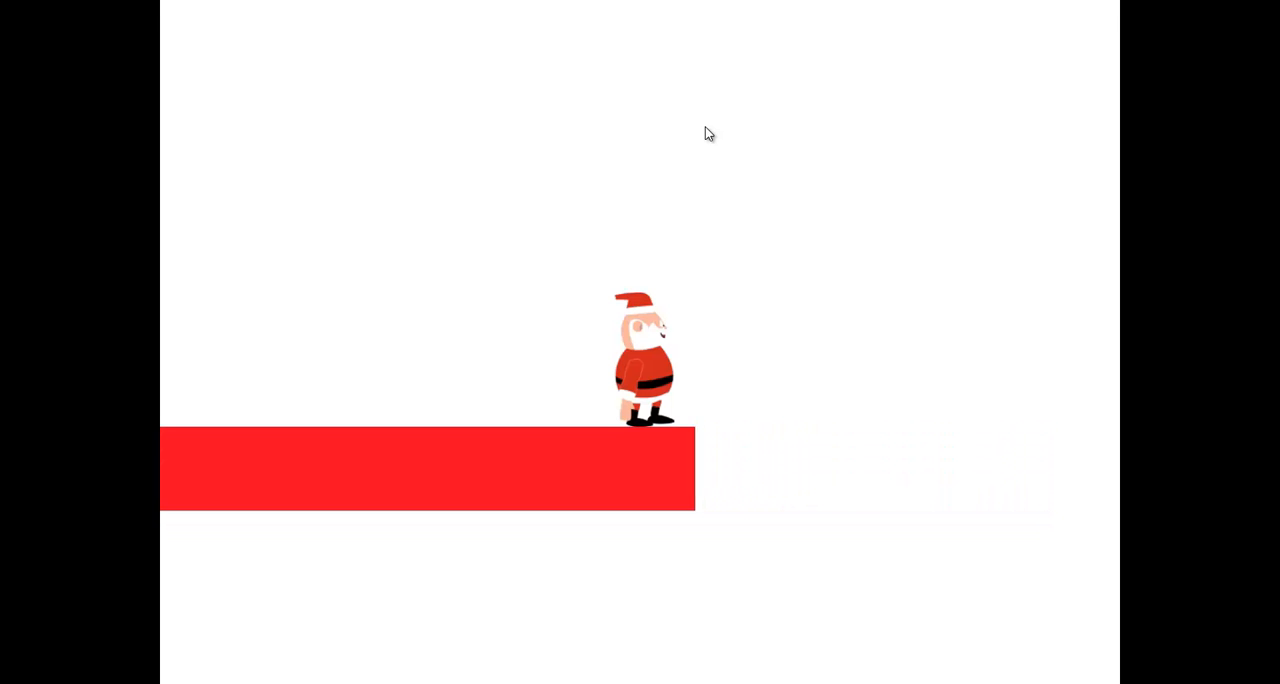
key("Left")
key("Left")
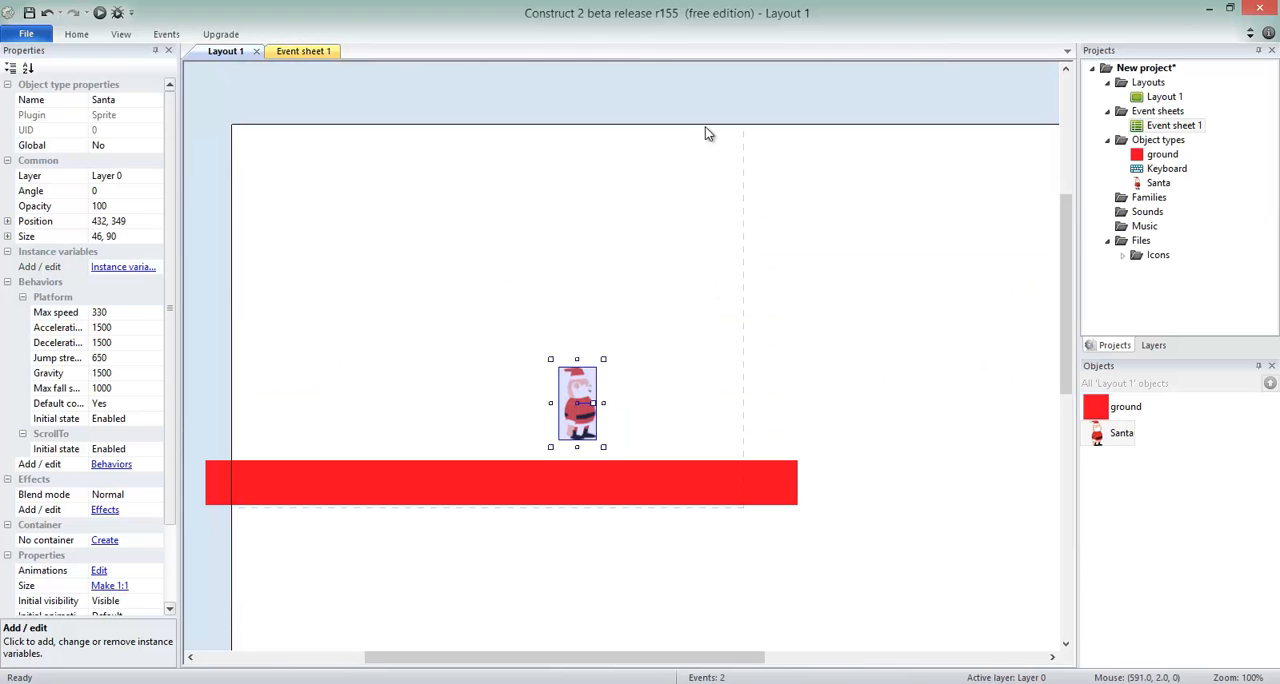
Move the ground platform up directly beneath Santa's feet, to about 341, 423.
scroll(633, 384, "down", 6)
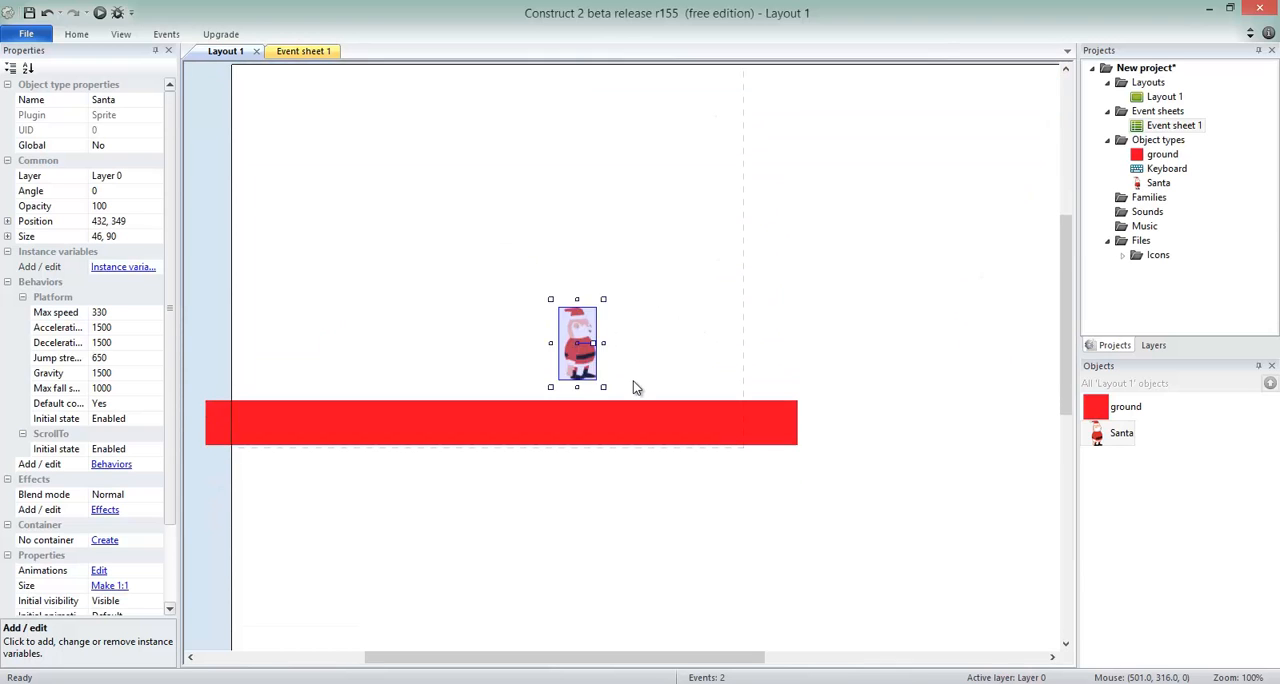
scroll(622, 417, "up", 4)
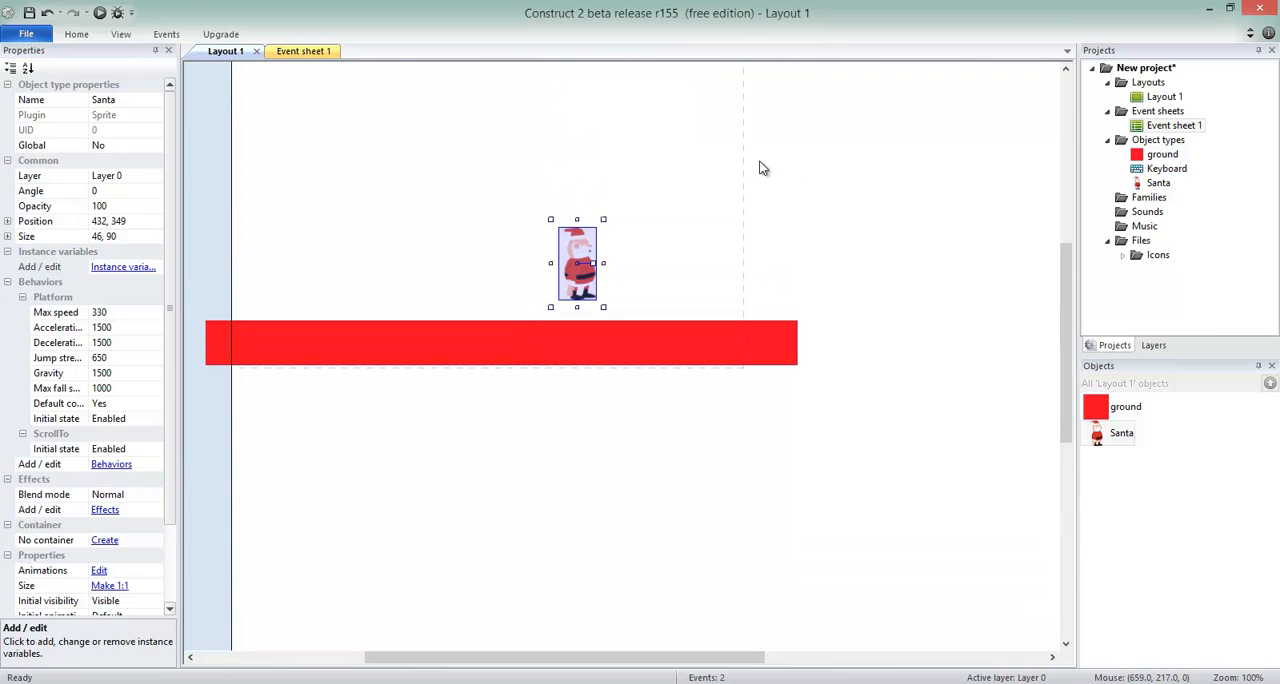
scroll(762, 168, "up", 1)
scroll(755, 130, "up", 1)
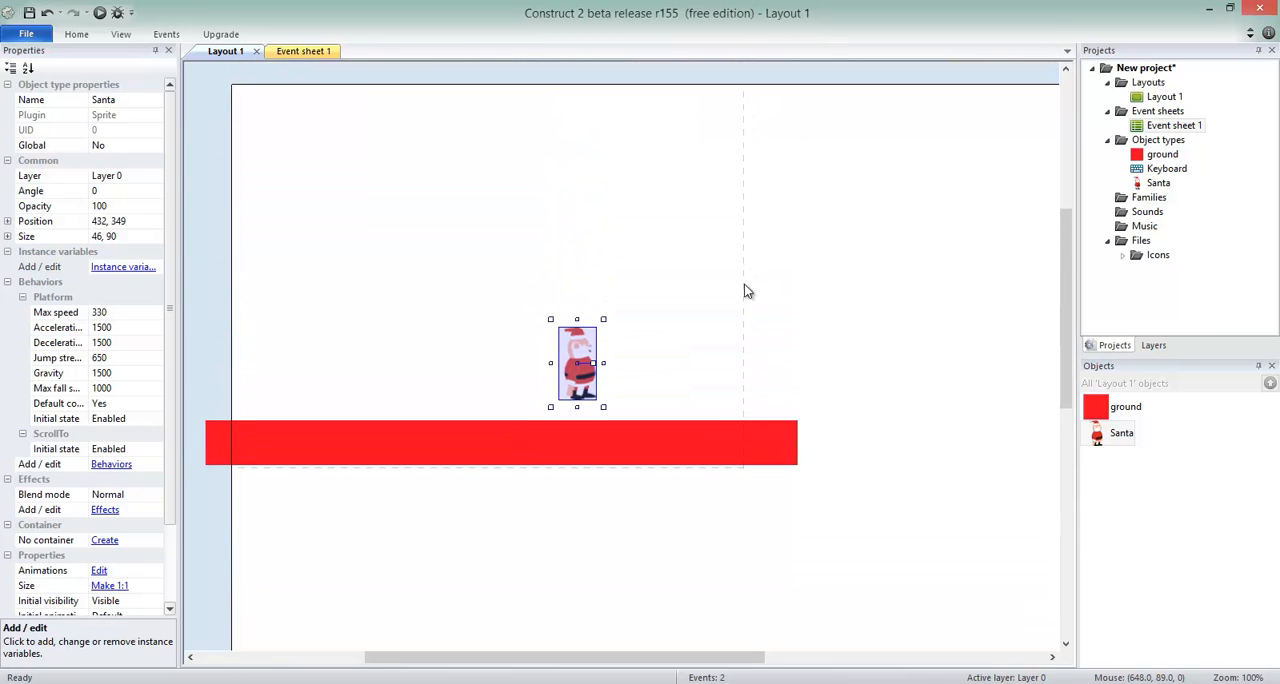
left_click_drag(727, 455, 730, 435)
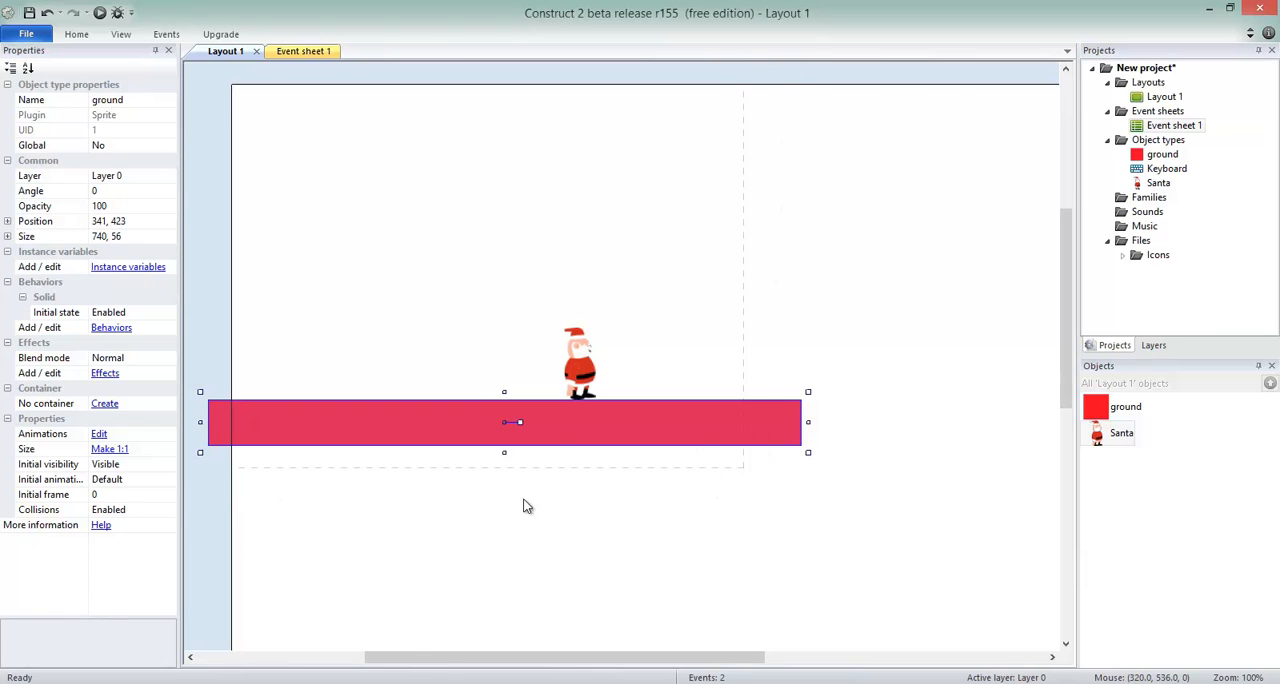
Examine how far Layout 1 extends beyond the ground platform.
left_click_drag(617, 657, 815, 679)
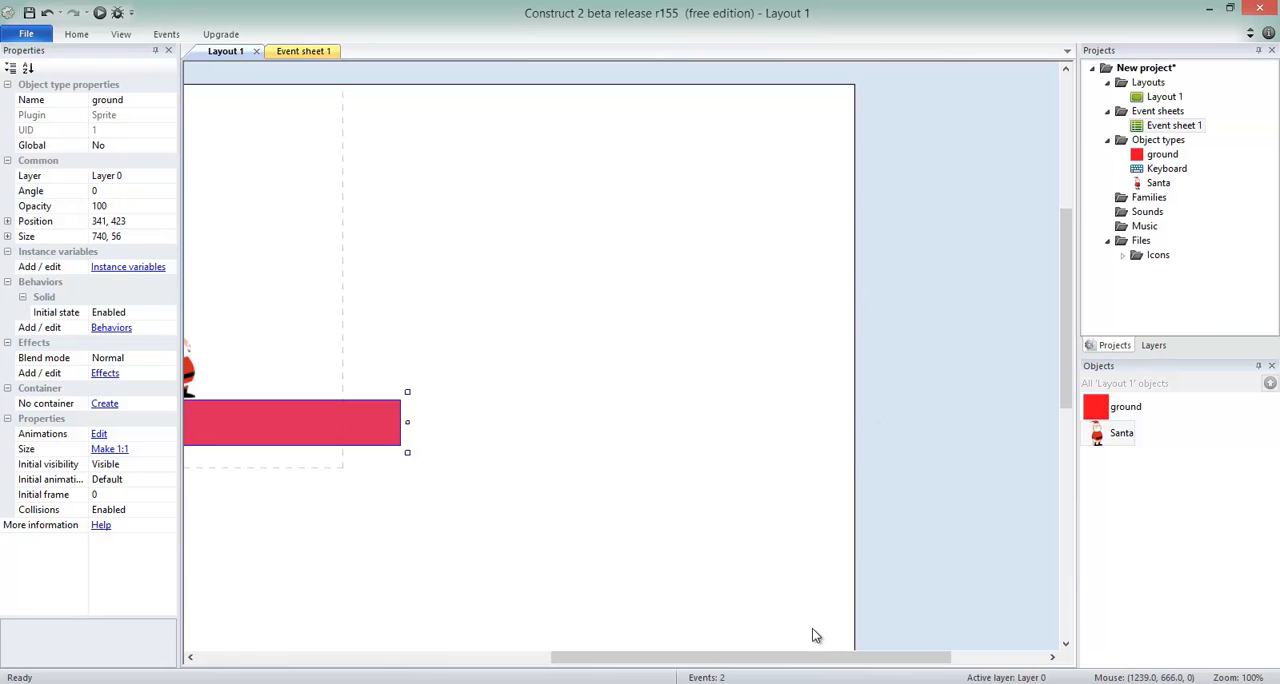
scroll(800, 609, "down", 1)
scroll(798, 595, "down", 6)
scroll(796, 560, "up", 8)
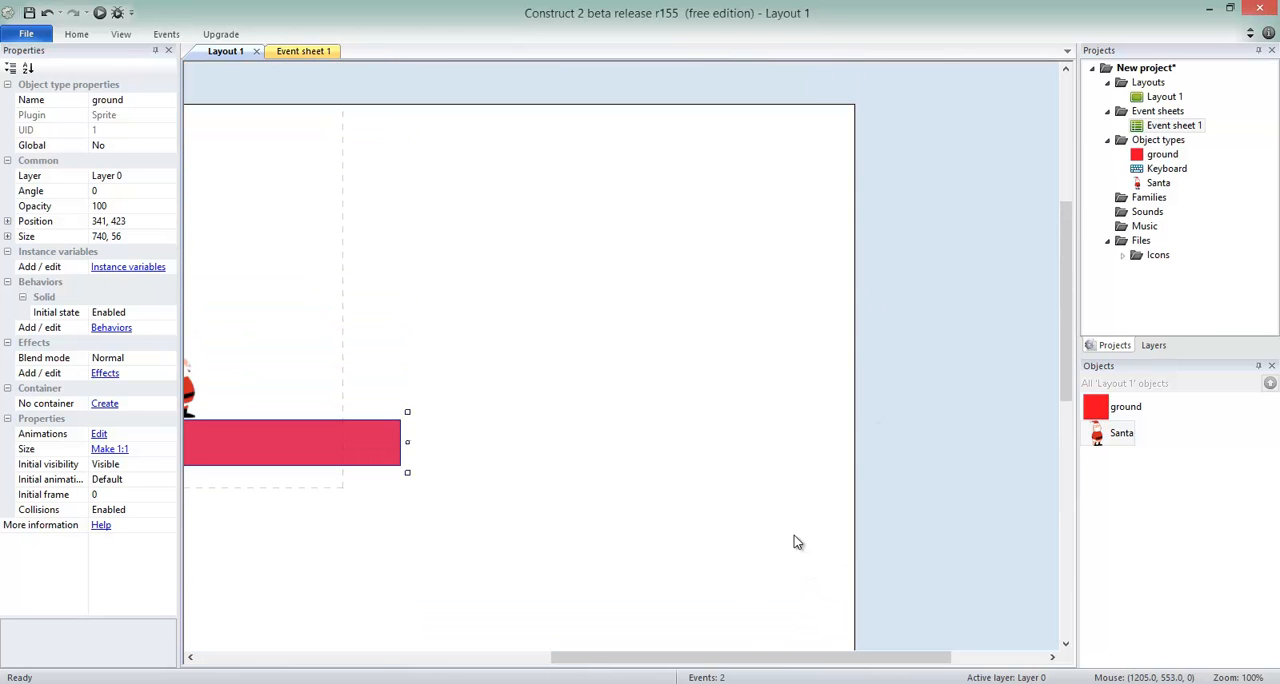
scroll(740, 667, "left", 6)
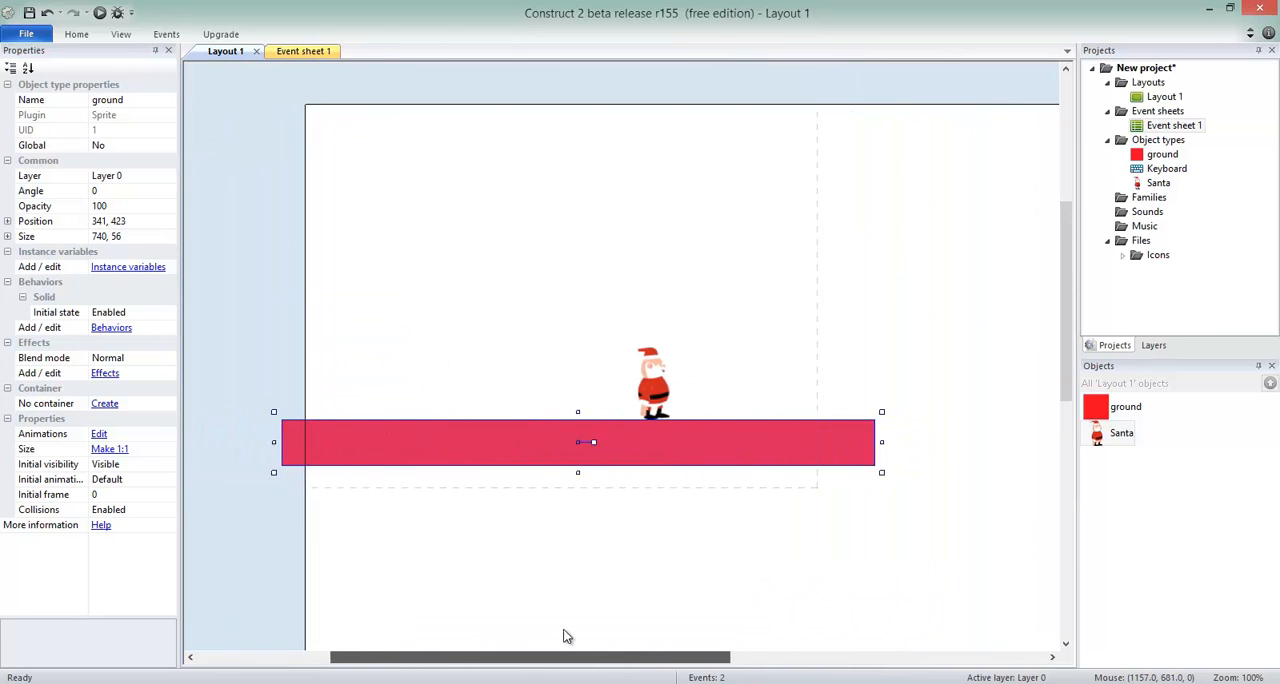
scroll(566, 634, "right", 2)
scroll(568, 633, "left", 1)
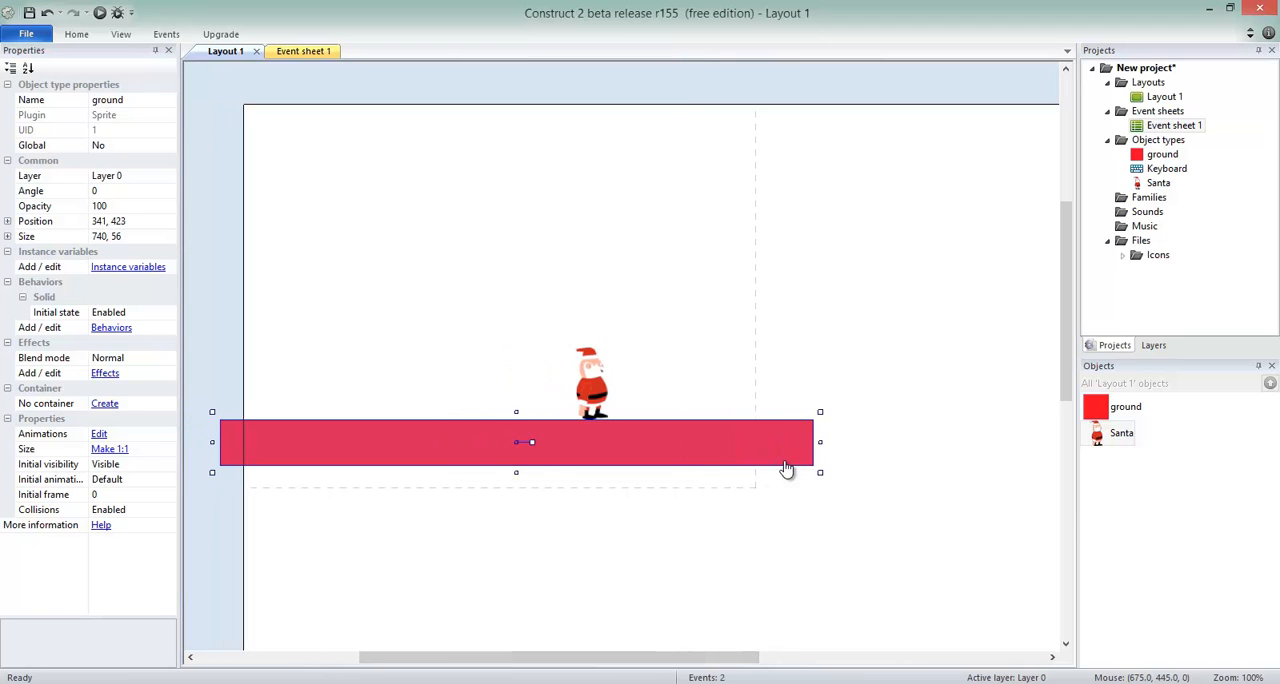
Switch to the Christmas Factory project and look up the Layout Size of its Game layout.
left_click(1178, 104)
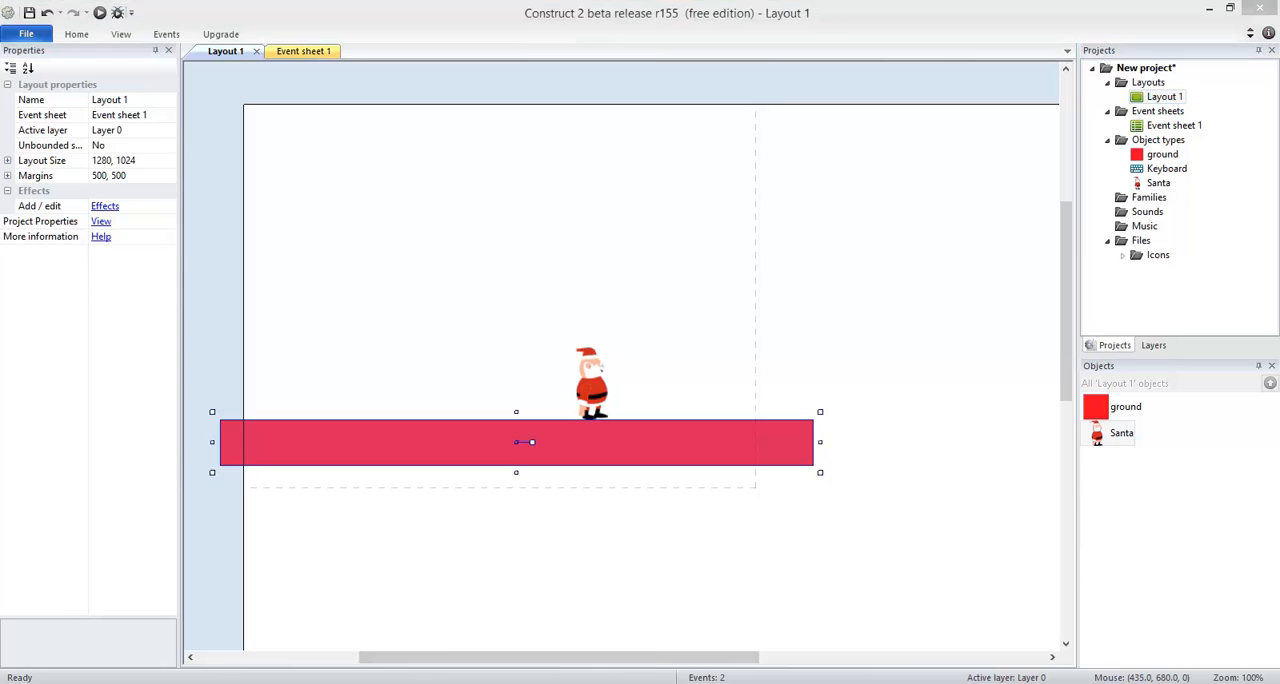
left_click(395, 615)
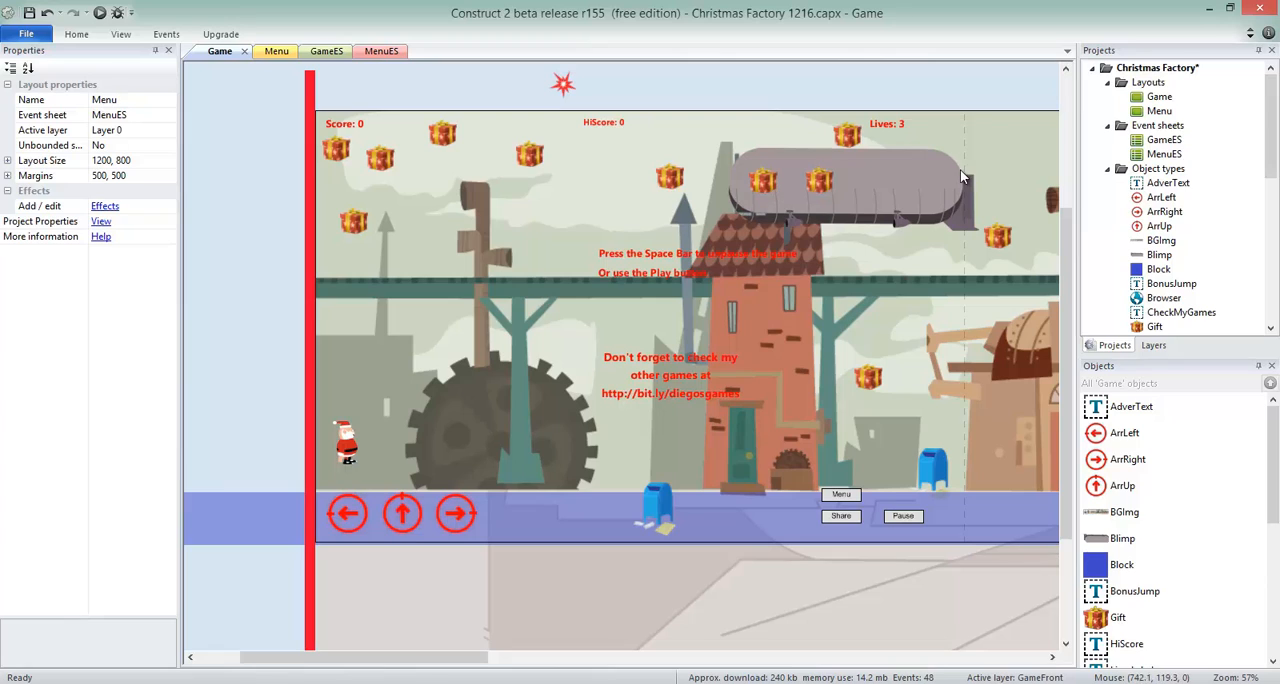
left_click(1160, 97)
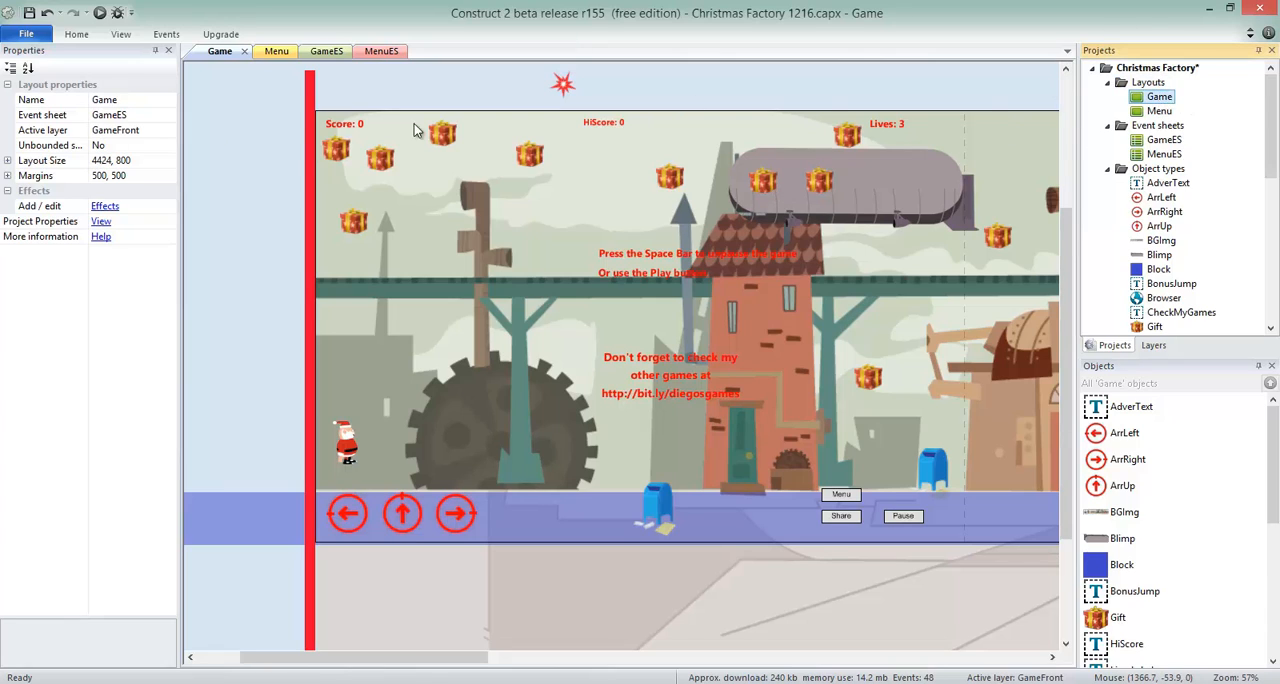
left_click(160, 162)
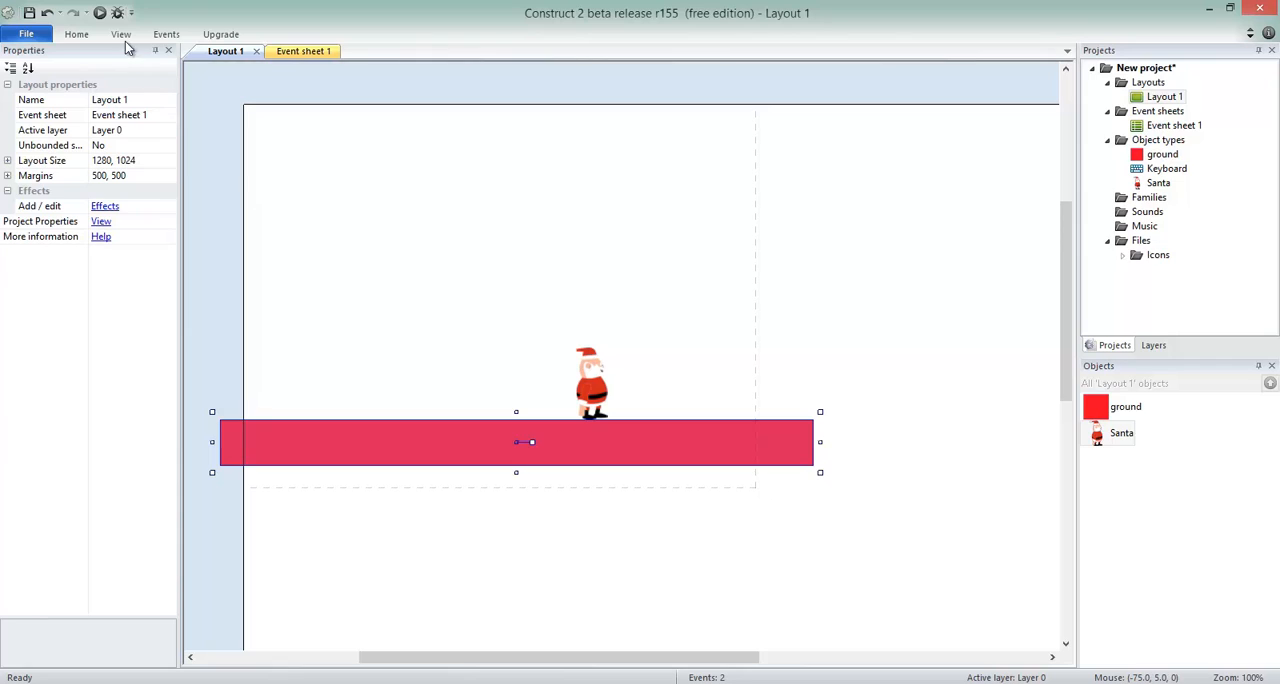
In the new project, set Layout 1's Layout Size to 4424, 800.
left_click(154, 161)
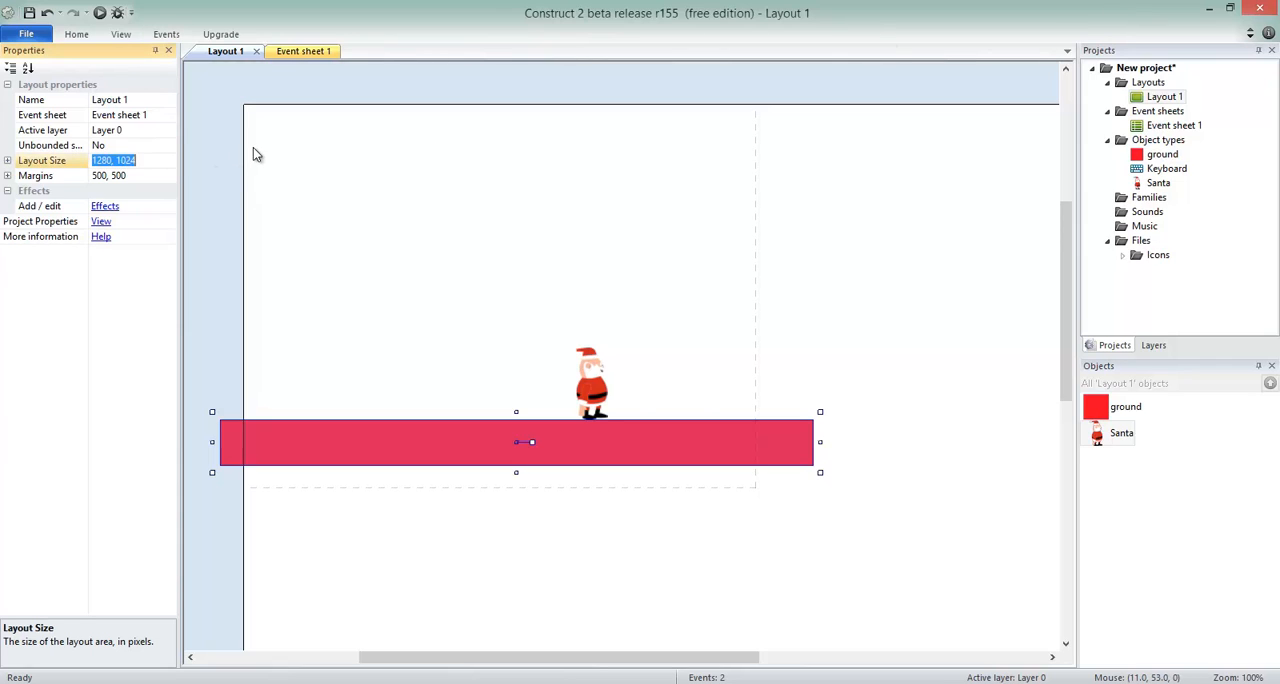
type("4424, 800")
key("Return")
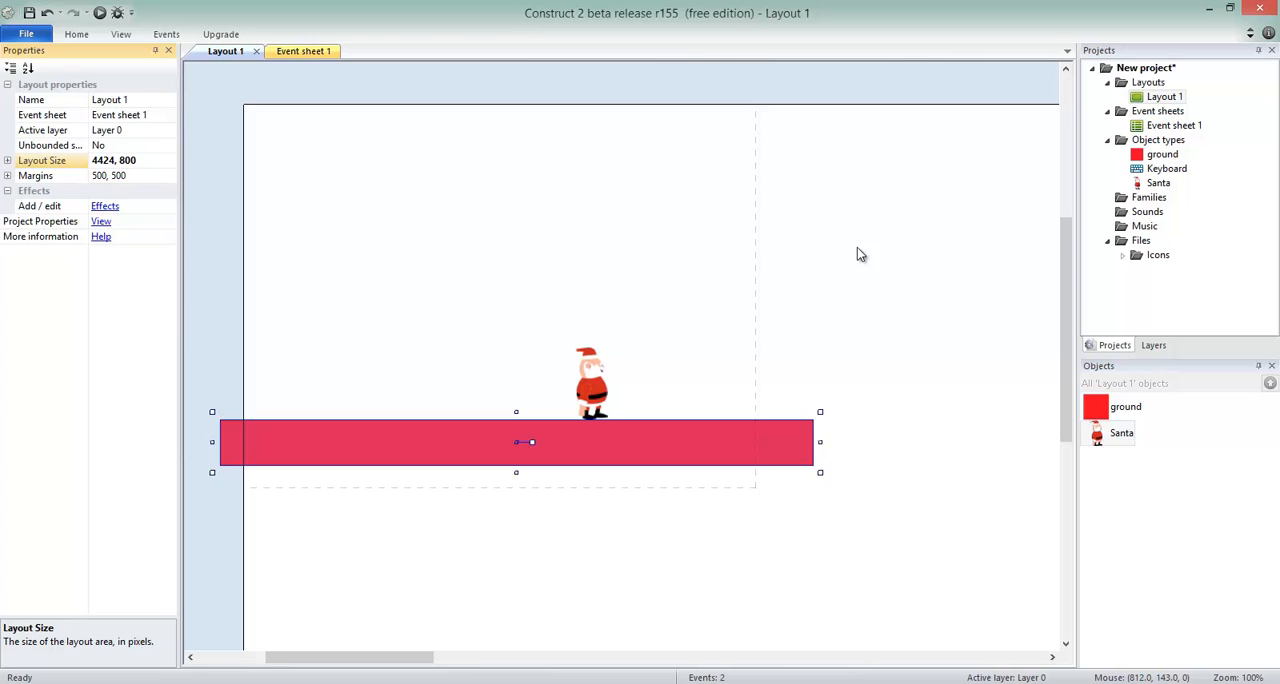
left_click(522, 95)
Widen the ground platform by stretching its right end well past the dashed viewport boundary.
scroll(525, 93, "down", 7, "ctrl")
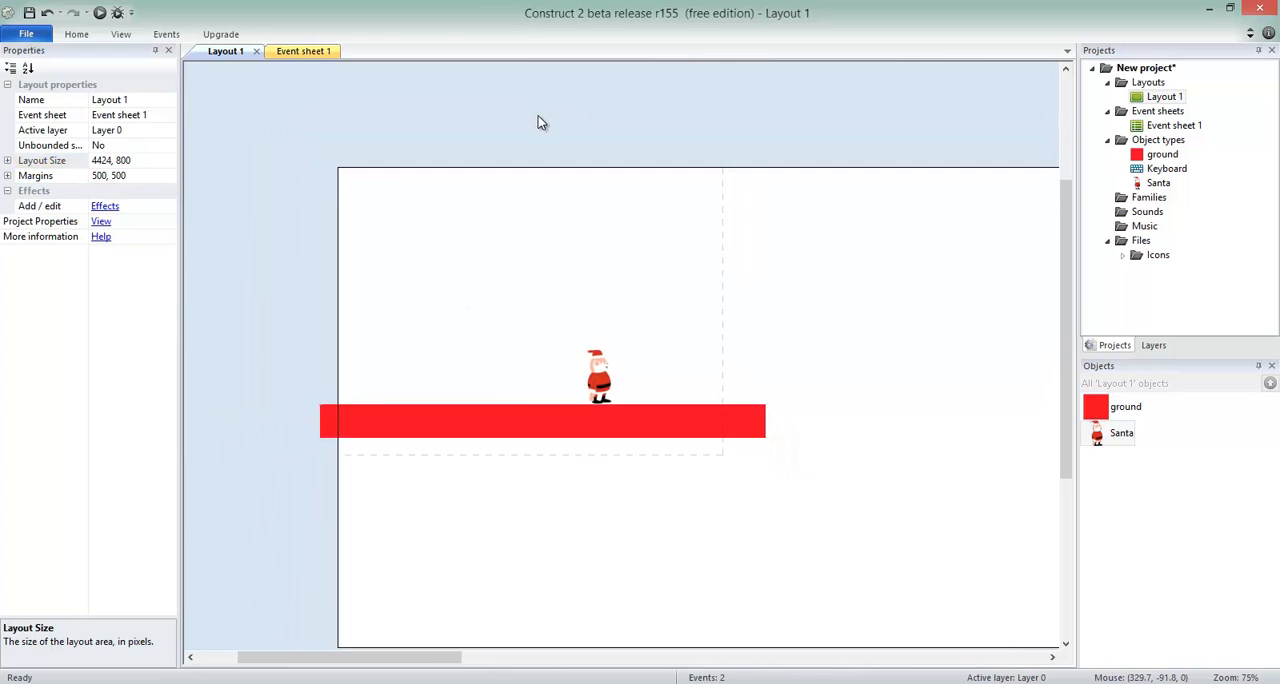
mouse_move(503, 659)
left_mouse_down()
mouse_move(1013, 663)
mouse_move(502, 598)
mouse_move(997, 615)
mouse_move(634, 652)
mouse_move(483, 632)
mouse_move(514, 603)
left_mouse_up()
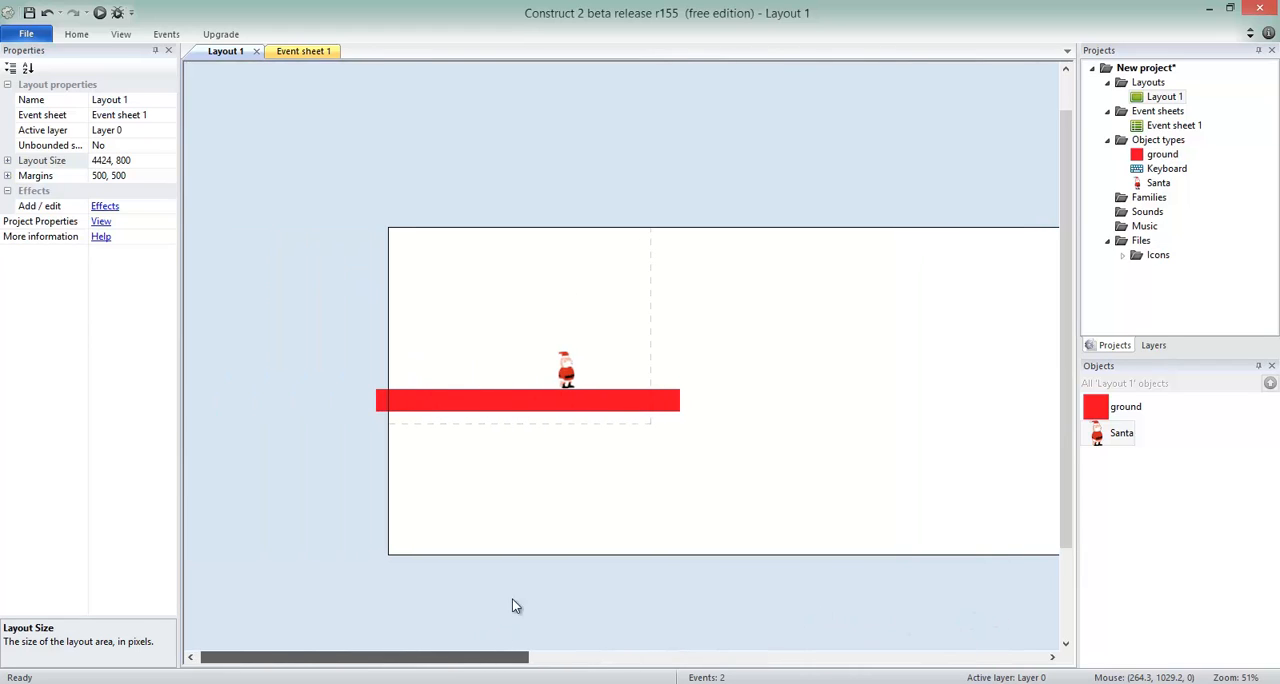
left_click(621, 404)
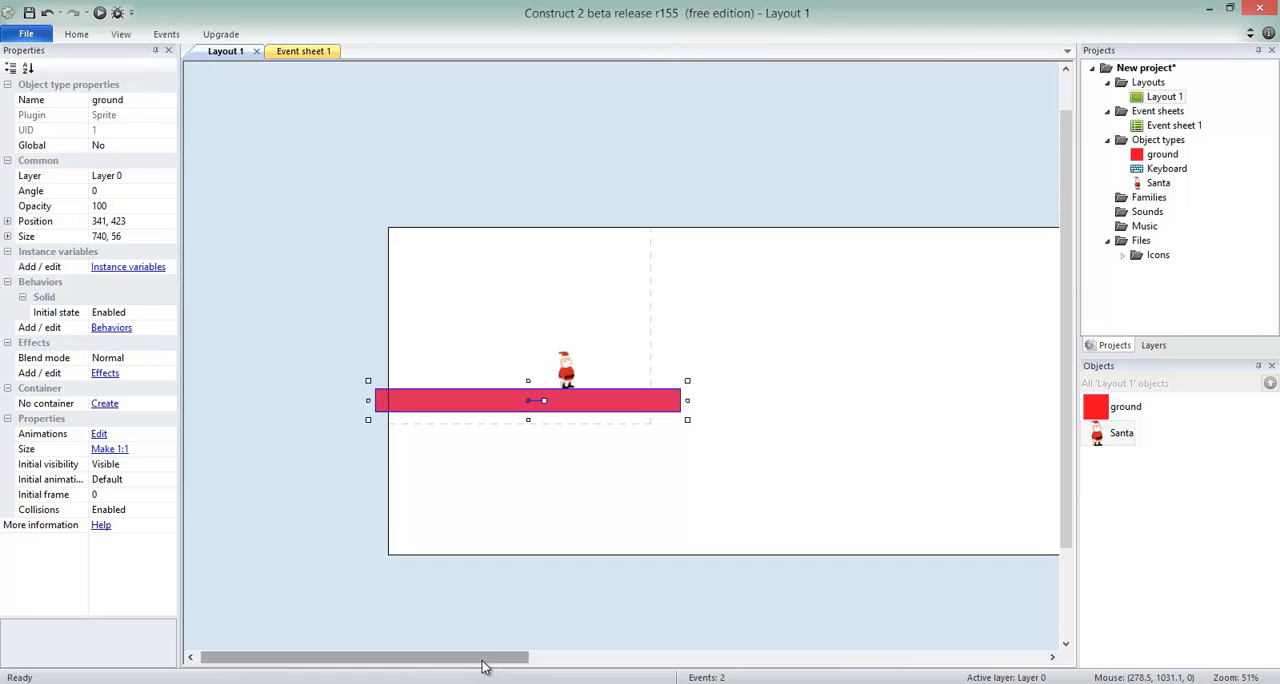
left_click_drag(483, 660, 487, 588)
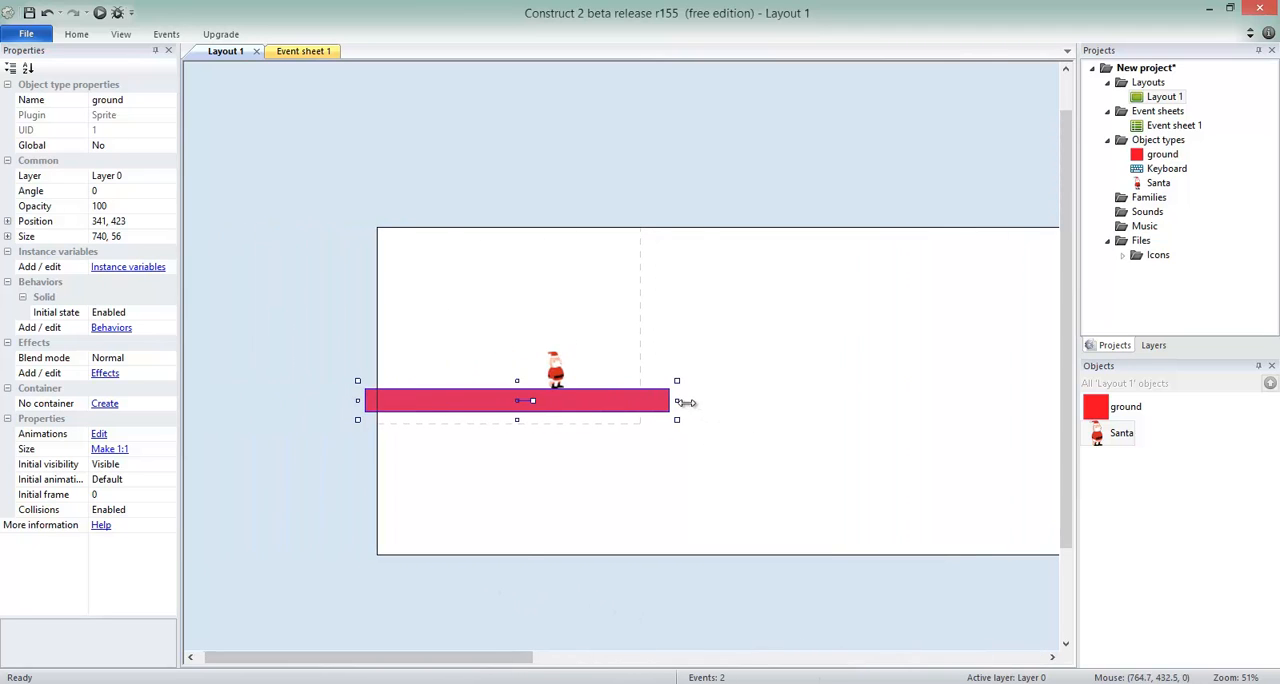
left_click_drag(677, 401, 1020, 402)
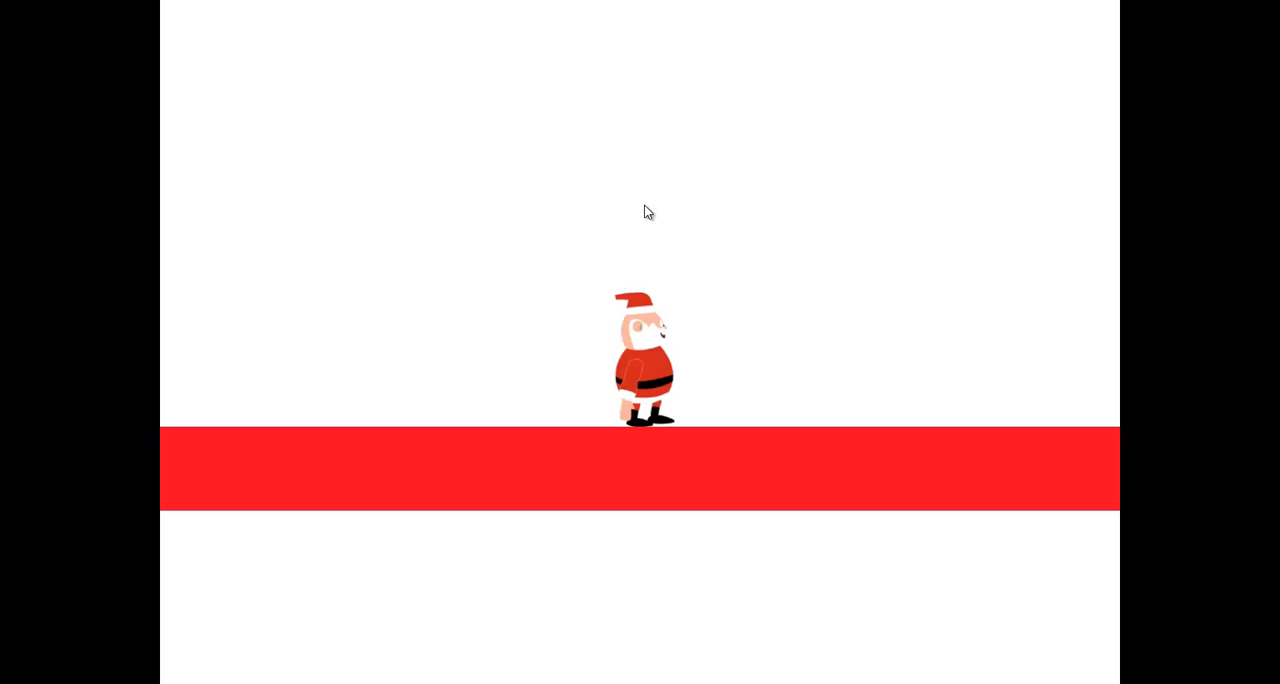
Walk Santa to the right in the running preview to test the view scrolling along the widened ground.
key("Right")
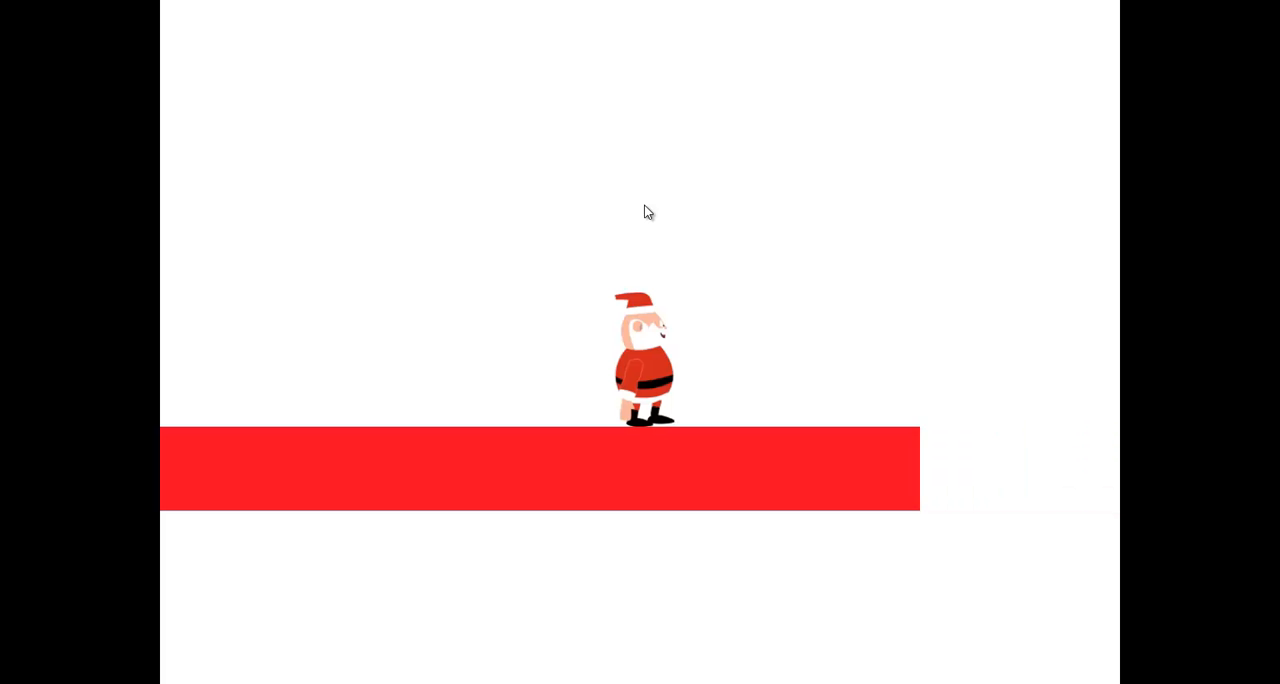
key("Right")
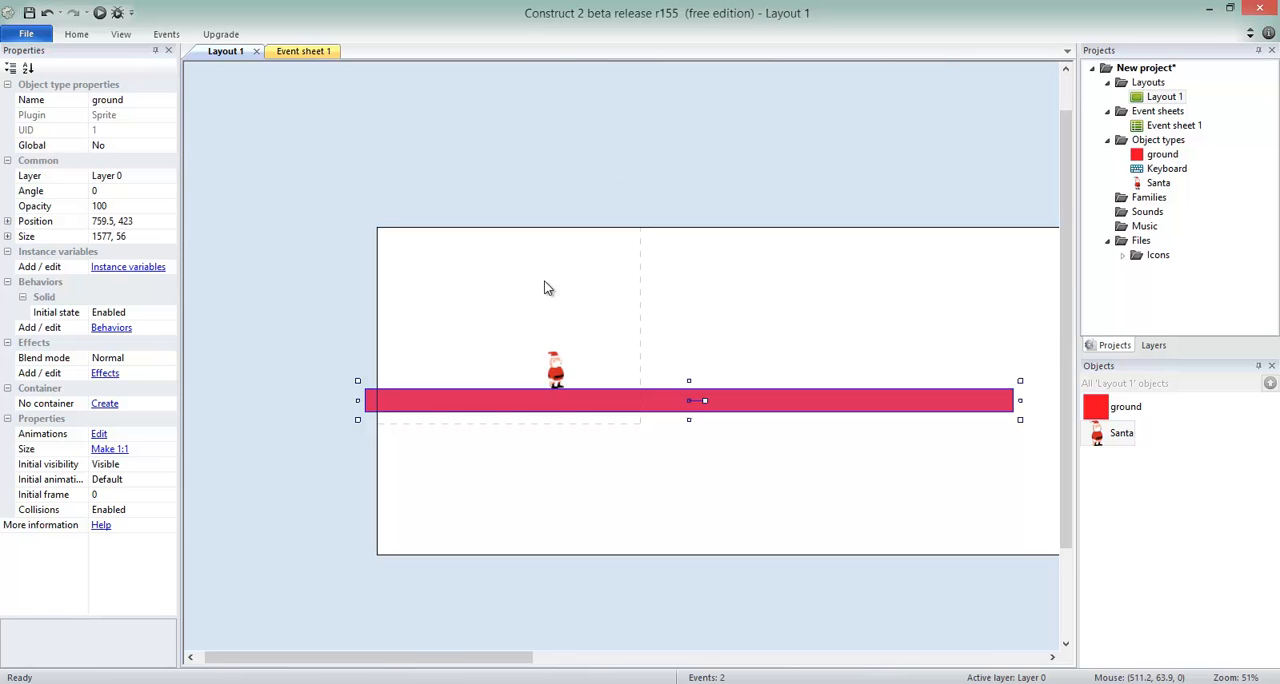
Move Santa above the ground platform, outside the dashed viewport boundary, to about 917, 269.
left_click(557, 368)
left_click_drag(557, 368, 447, 476)
left_click_drag(574, 262, 496, 500)
left_click_drag(475, 658, 529, 656)
left_click_drag(345, 511, 641, 341)
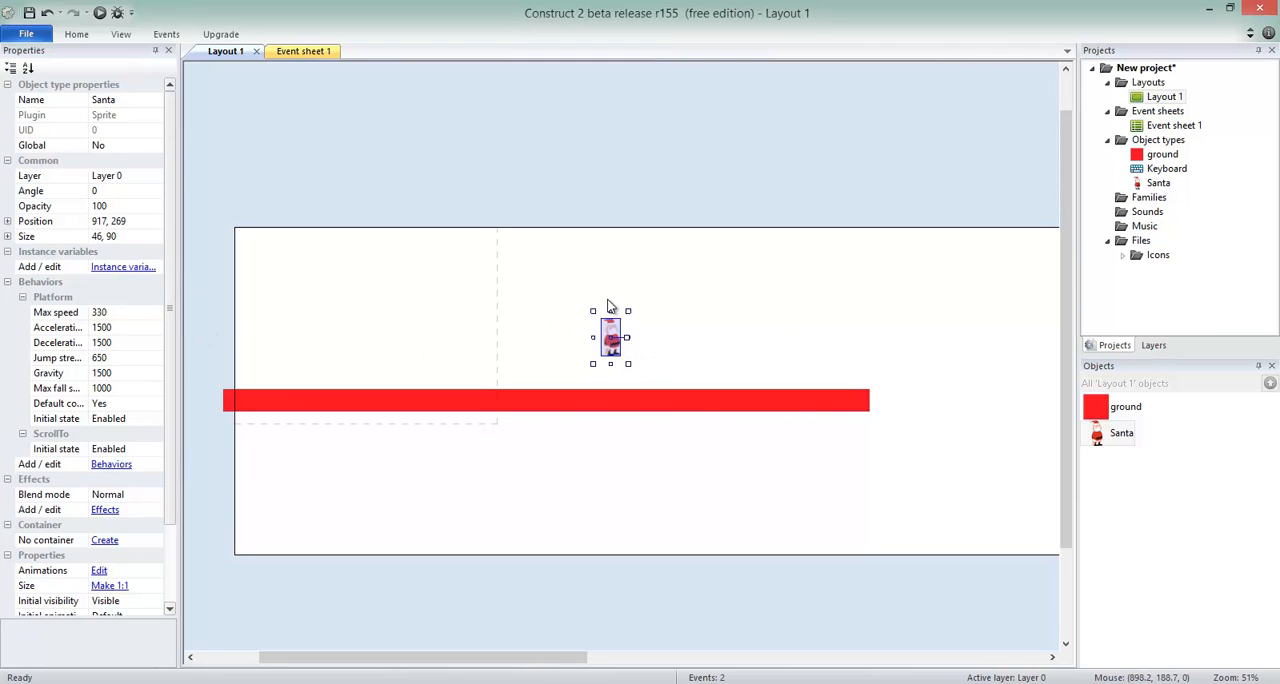
Add the Bound to layout behavior to Santa.
left_click(112, 464)
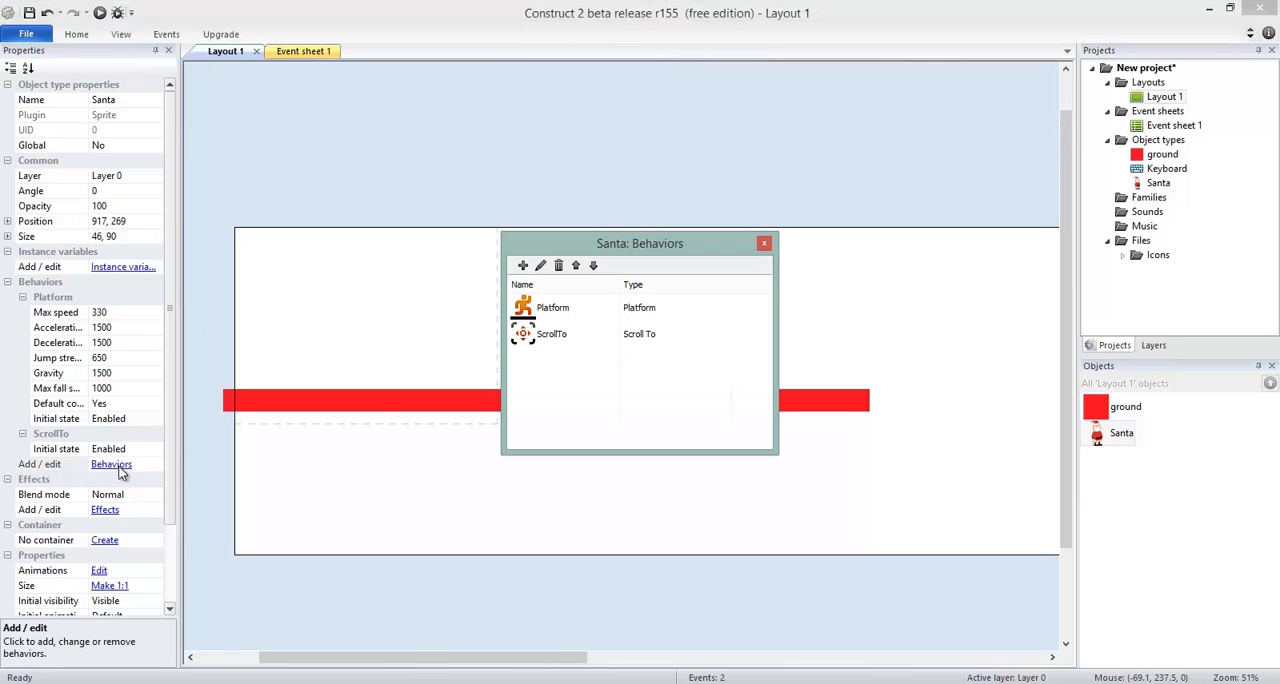
left_click(522, 266)
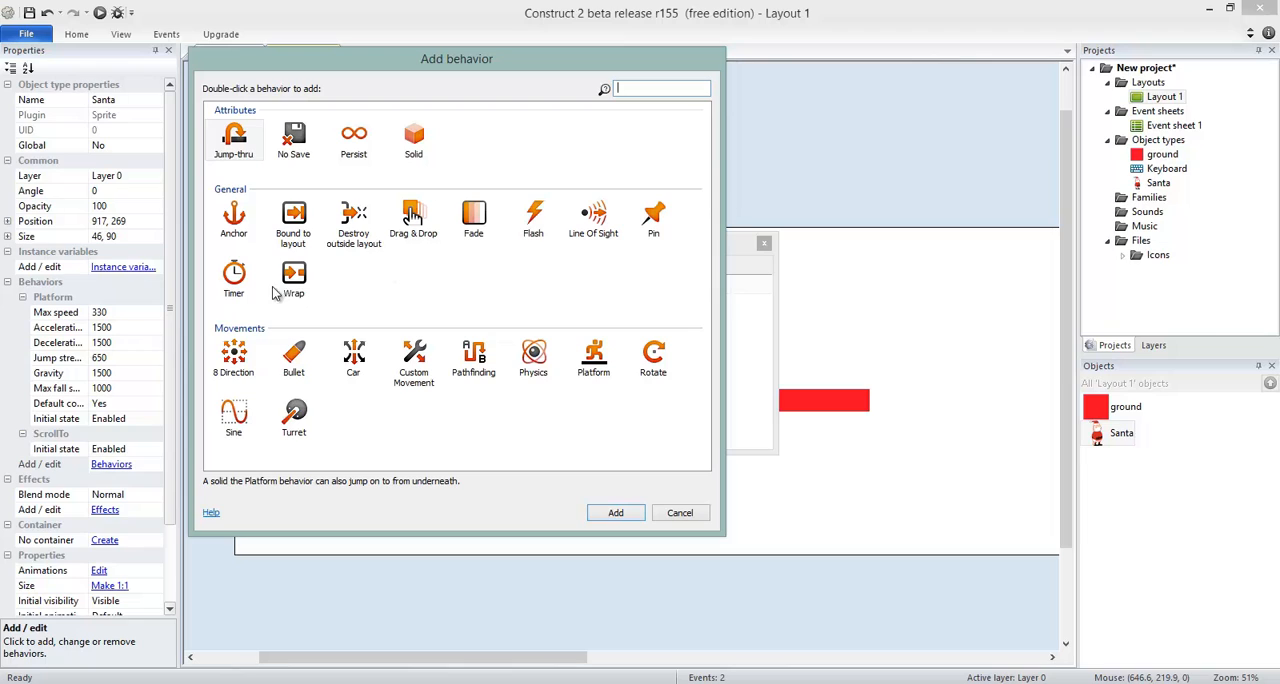
left_click(300, 225)
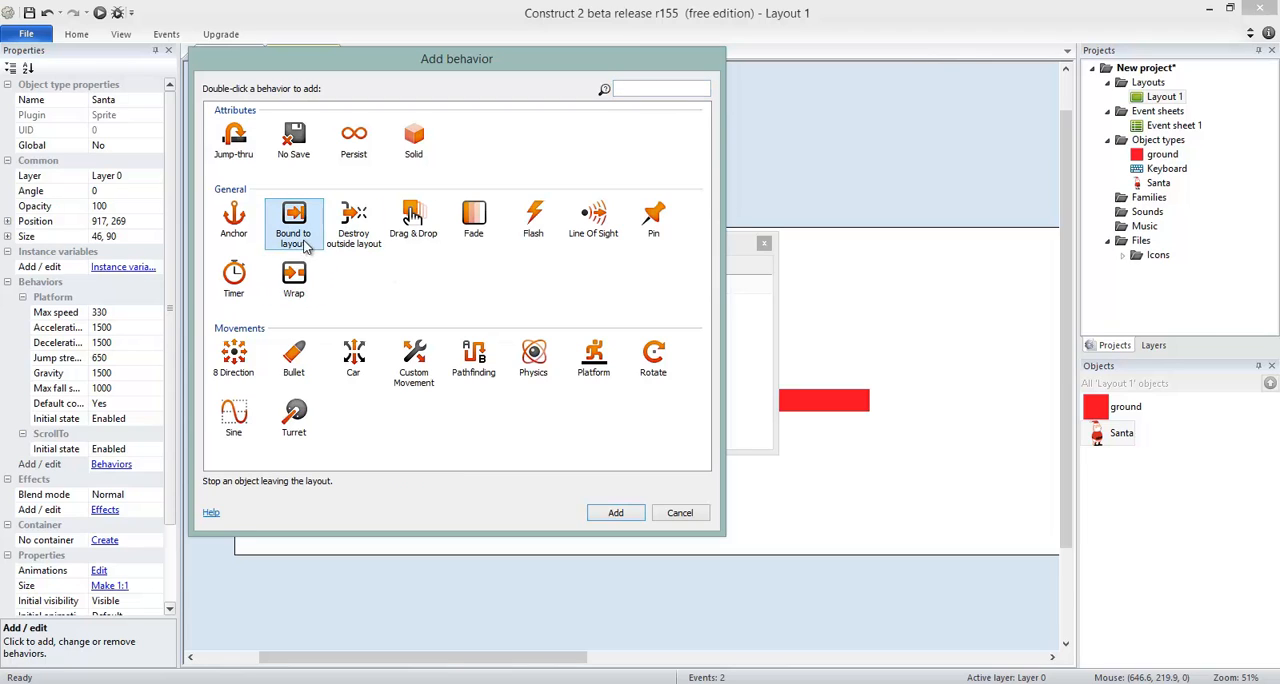
left_click(616, 513)
left_click(763, 244)
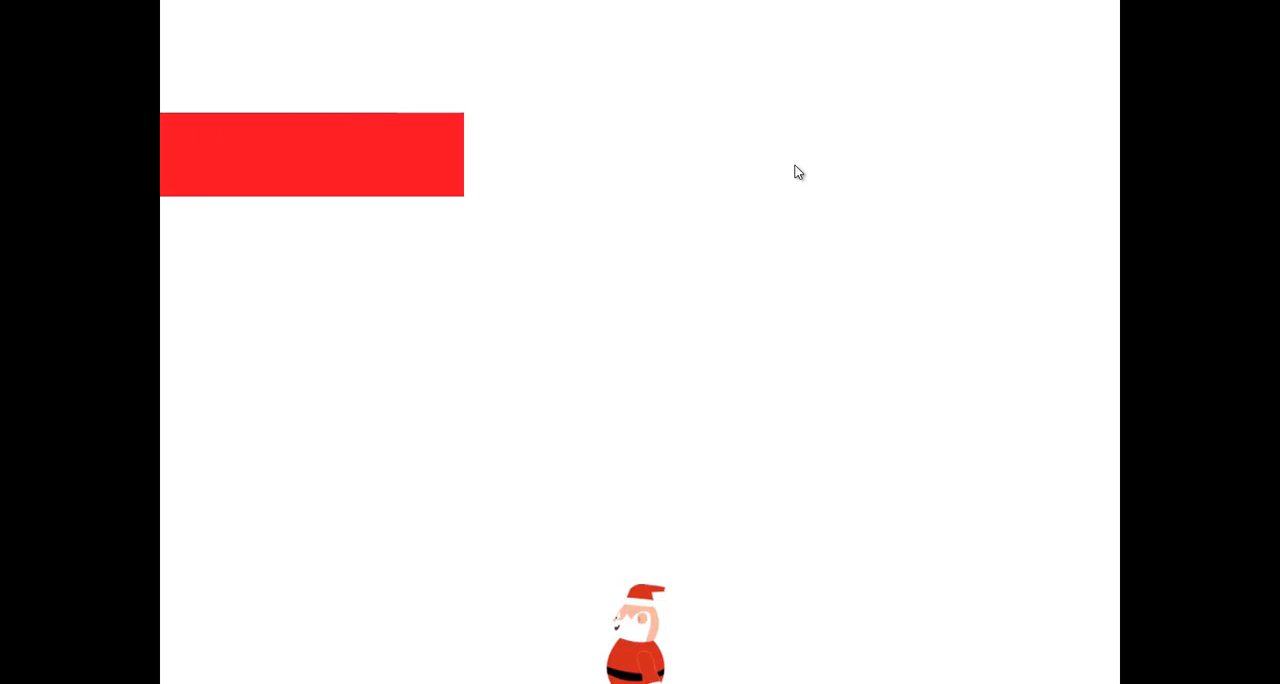
Walk Santa left below the ground platform in the preview to test the layout bounds, then return to the editor.
key("Left")
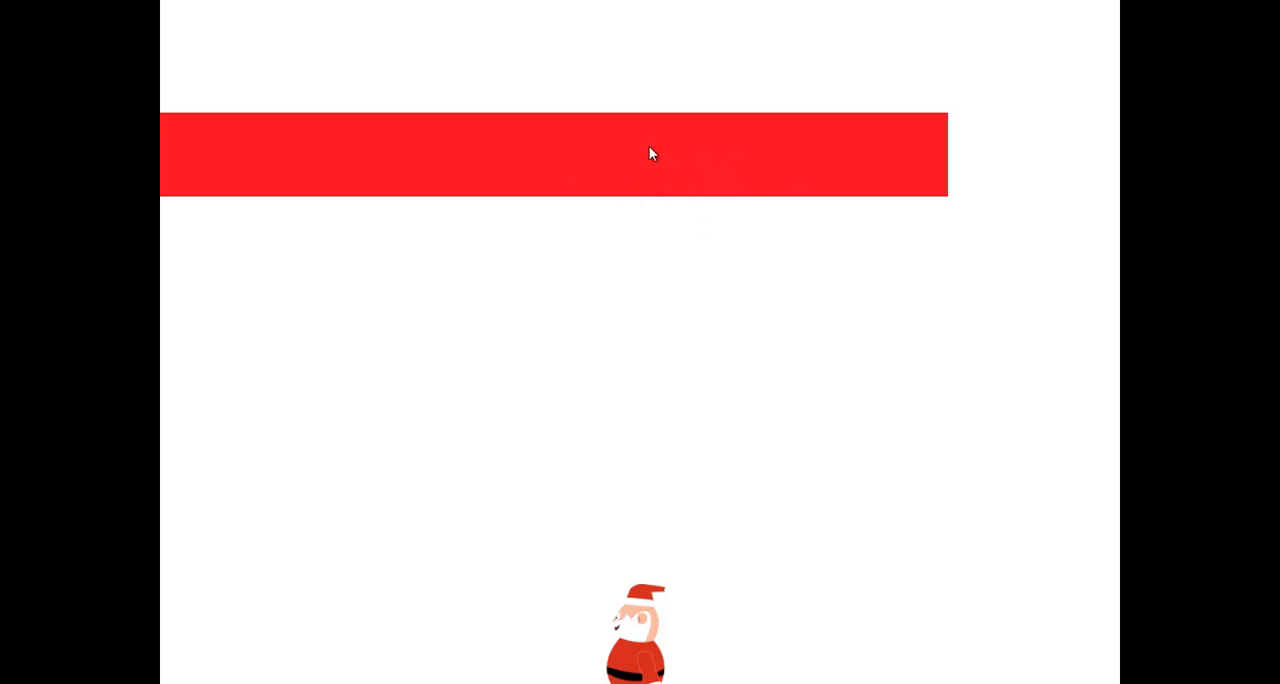
key("Left")
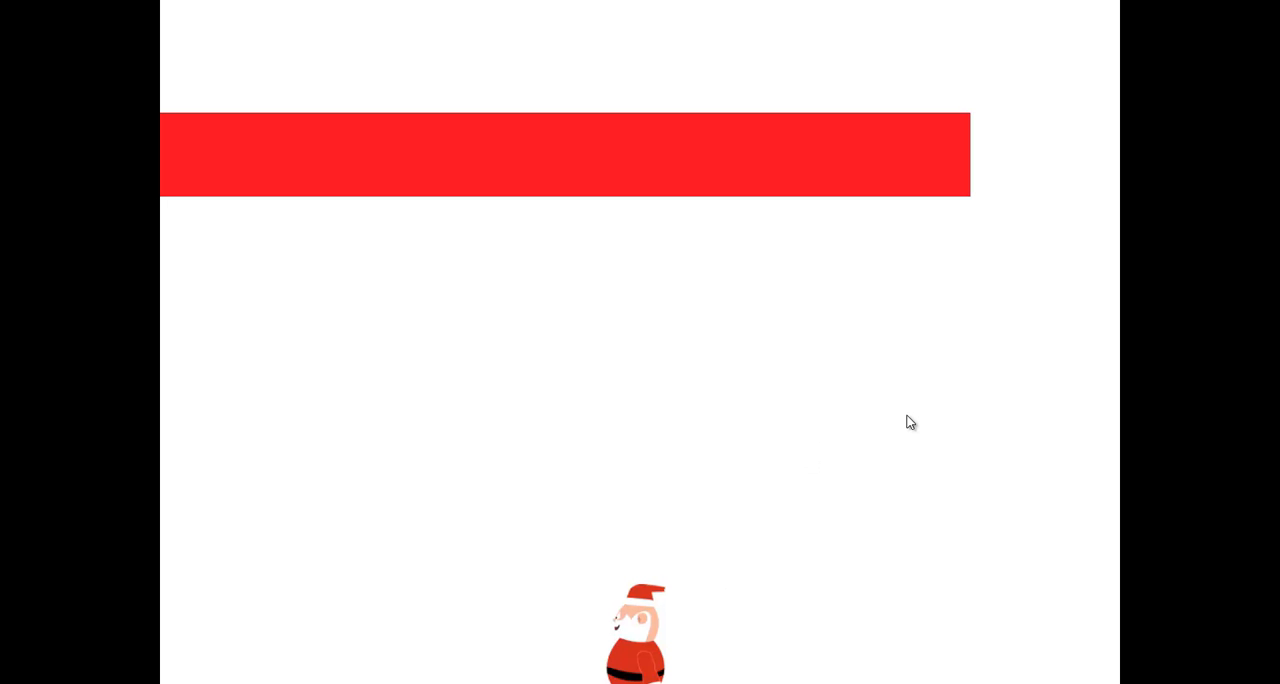
key("alt+Tab")
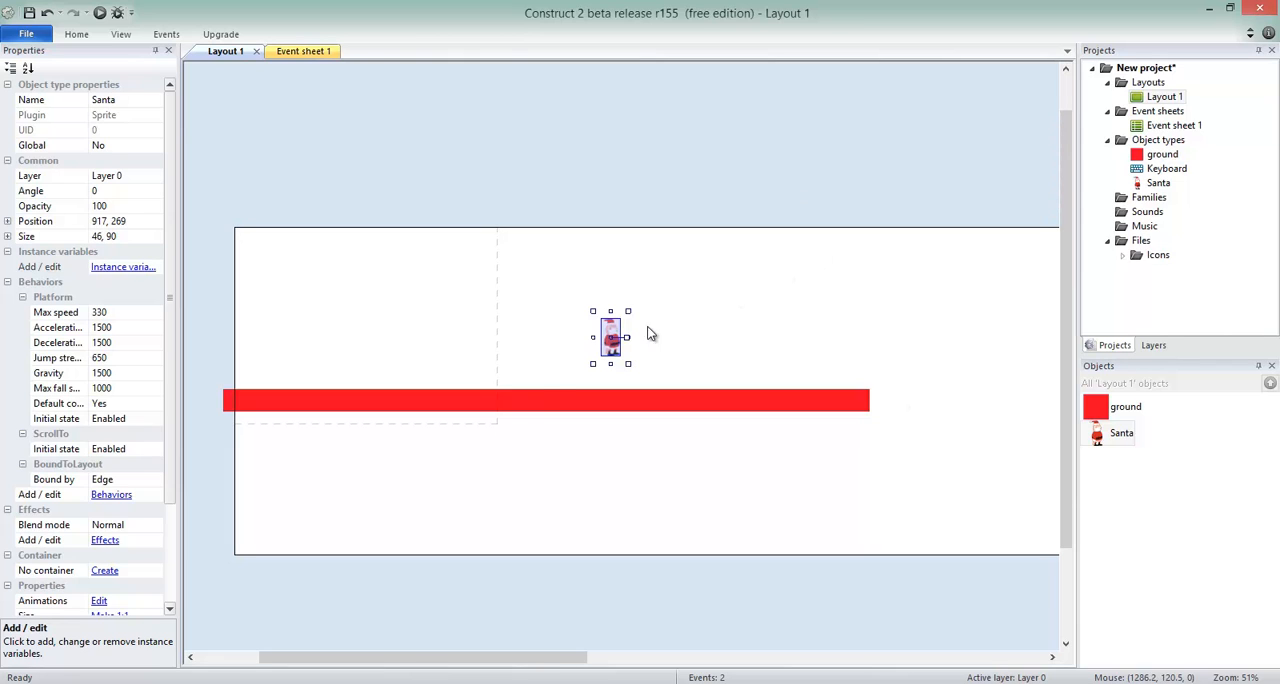
Review Santa's Platform, ScrollTo and BoundToLayout behaviors.
left_click(110, 494)
left_click(555, 310)
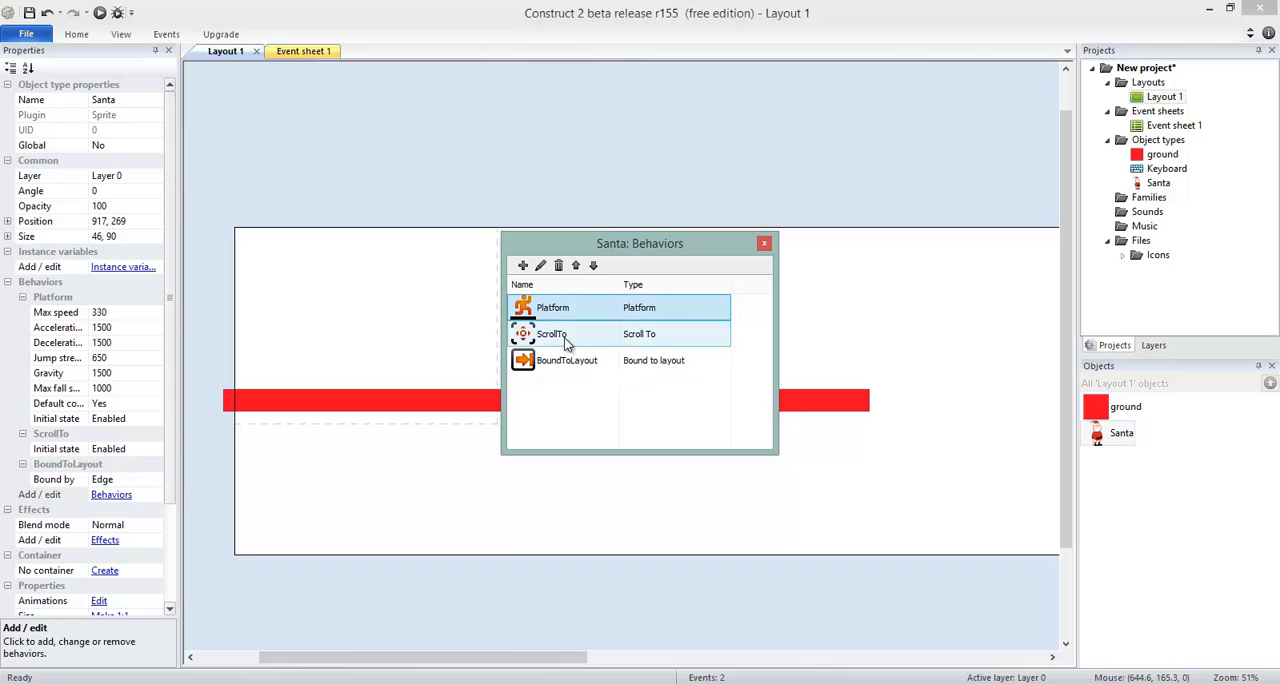
left_click(565, 340)
left_click(587, 366)
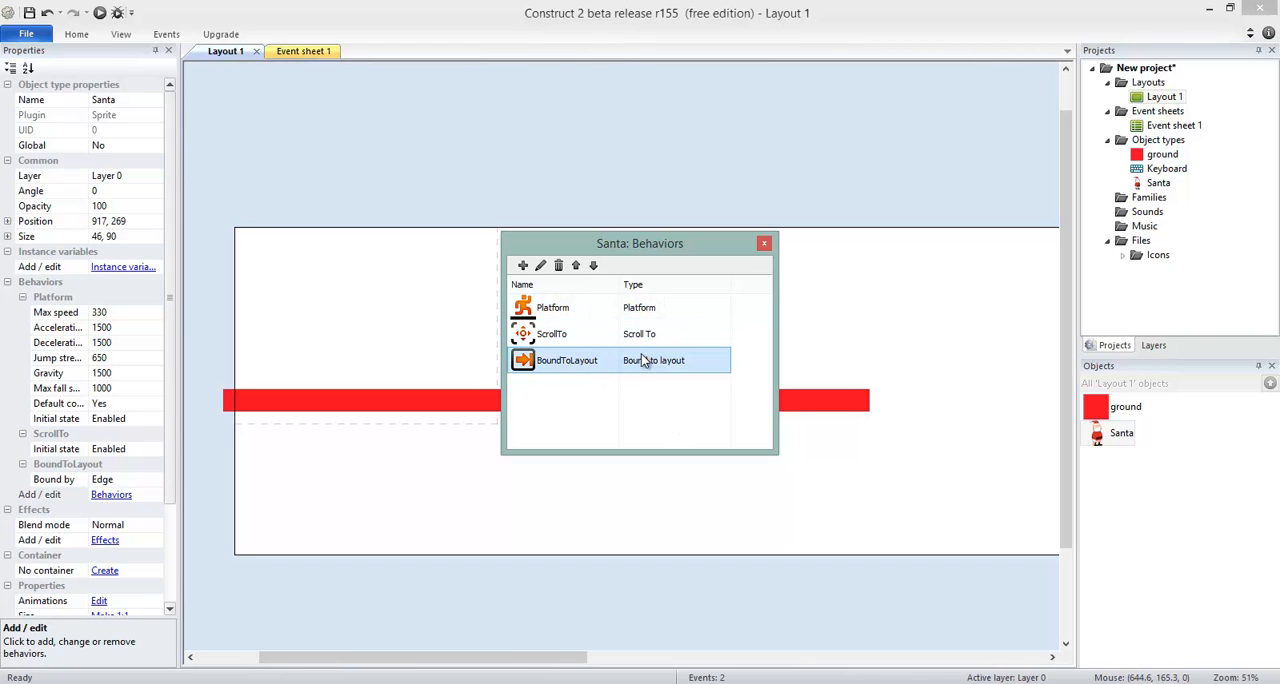
left_click(764, 243)
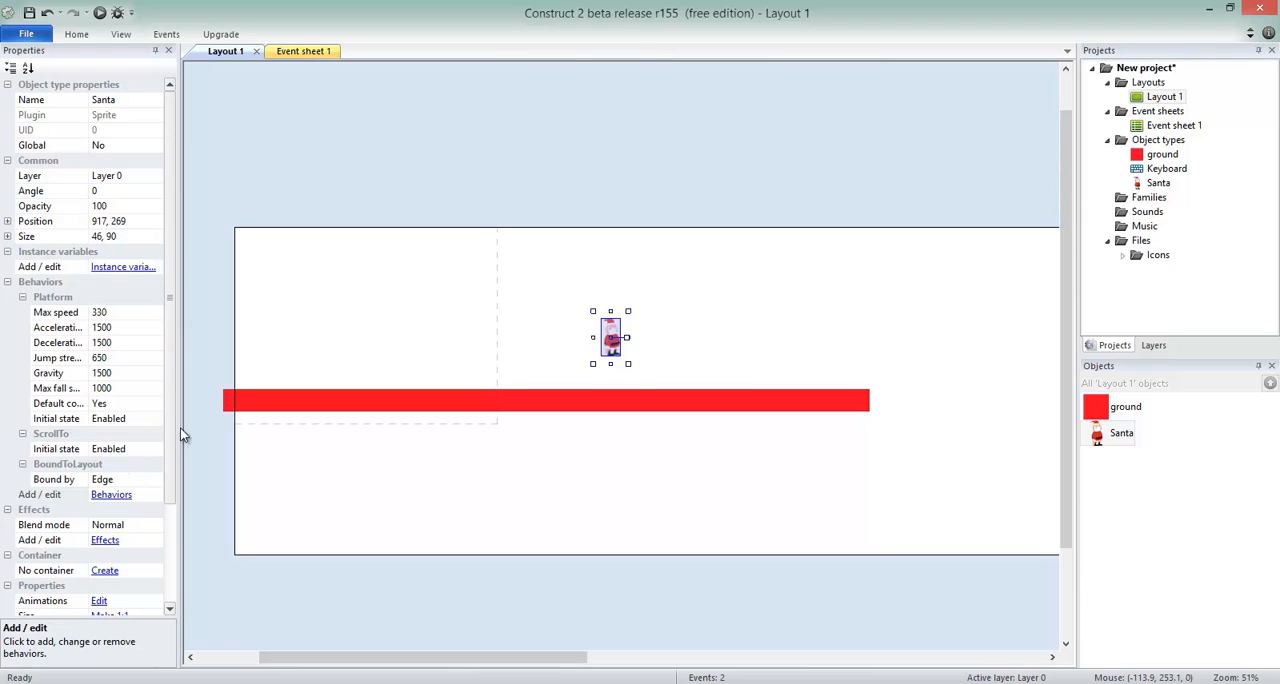
Inspect Santa's Default animation frame in the image editor and close it without changes.
scroll(175, 405, "down", 3)
scroll(175, 405, "up", 3)
scroll(776, 323, "up", 5, "ctrl")
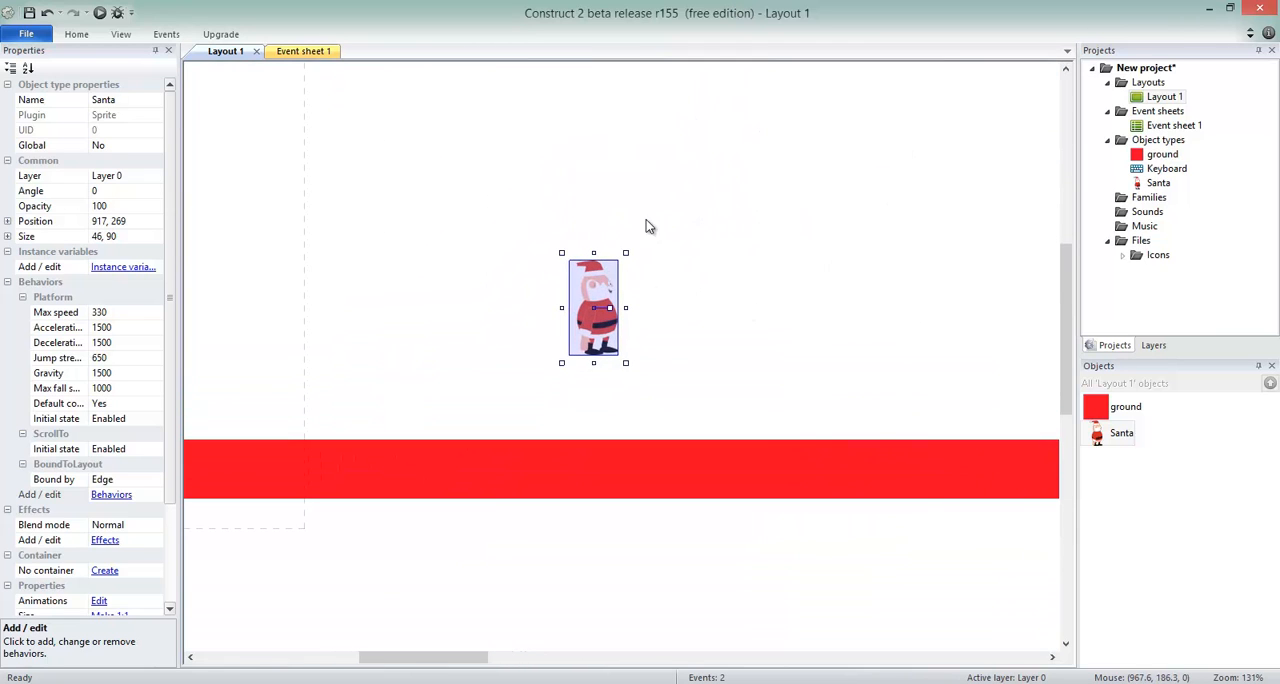
left_click(649, 224)
double_click(1119, 434)
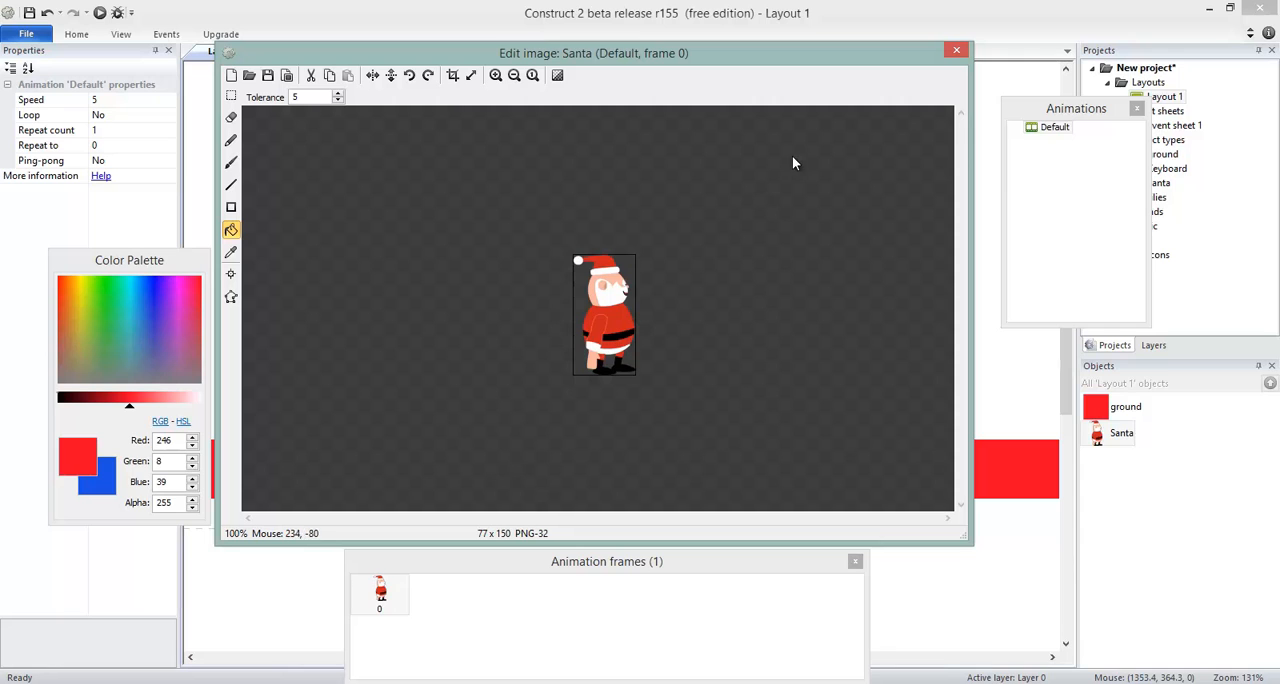
left_click(957, 53)
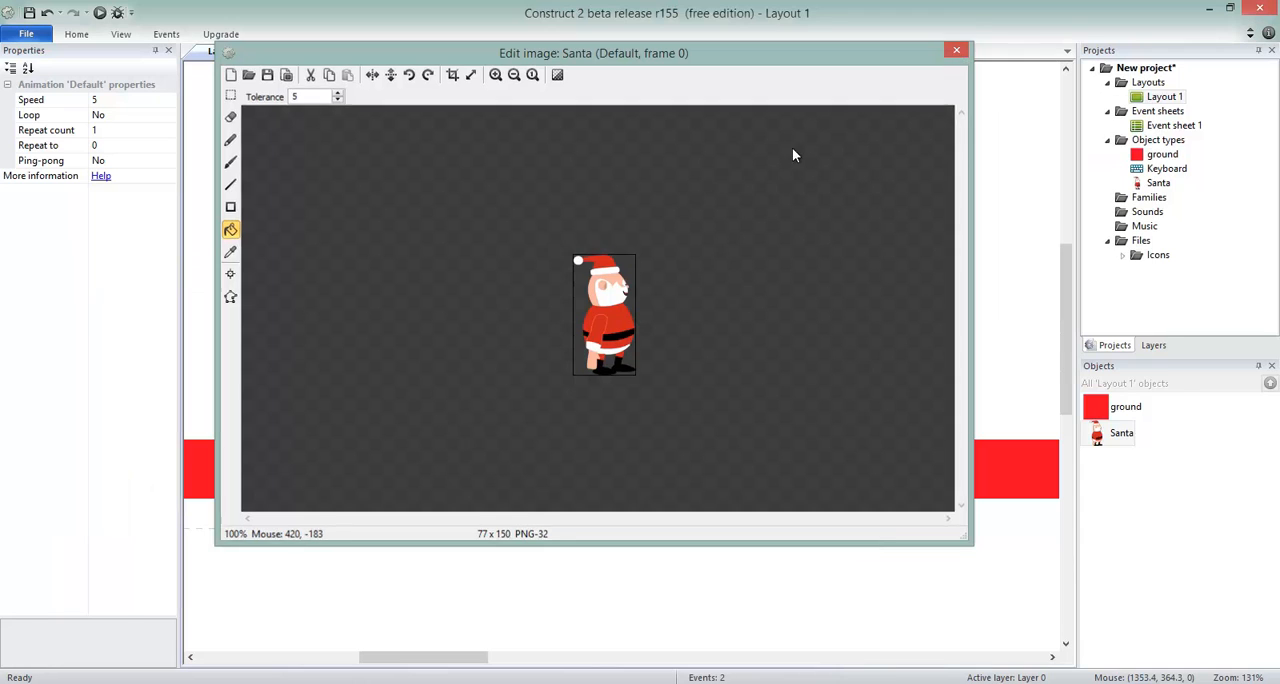
left_click(768, 278)
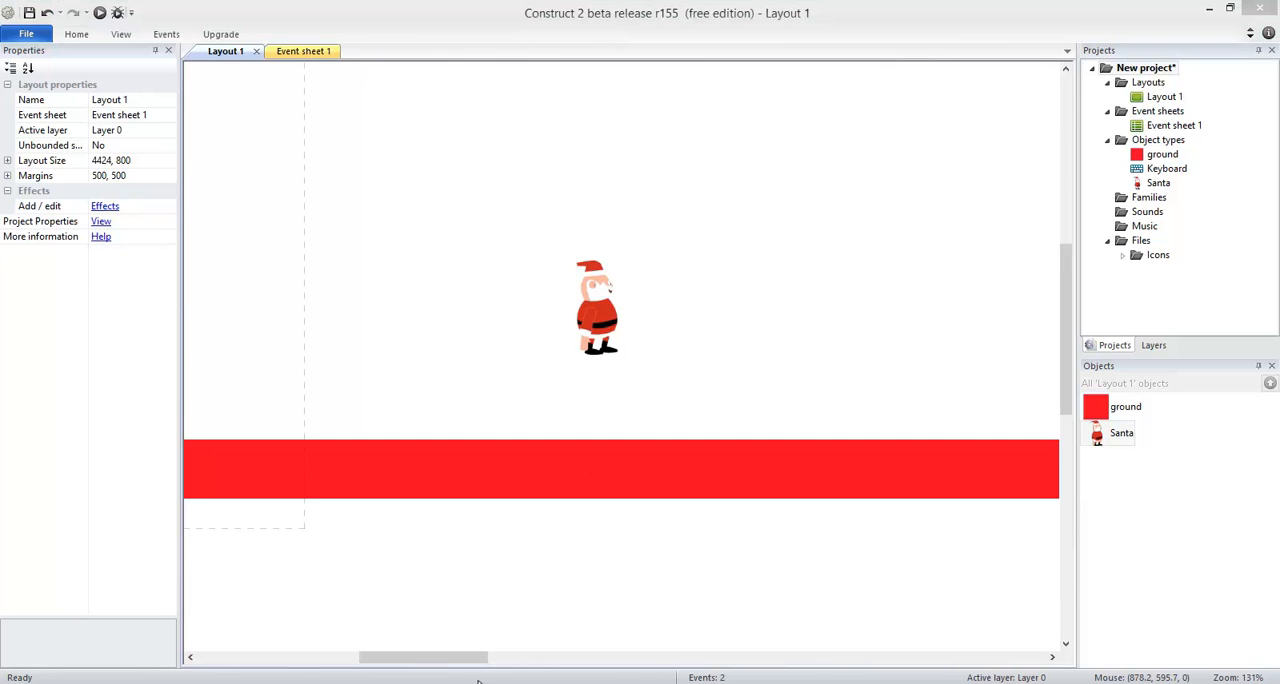
Check Santa's starting place in the Christmas Factory project's Game layout and return to the new project.
left_click(387, 610)
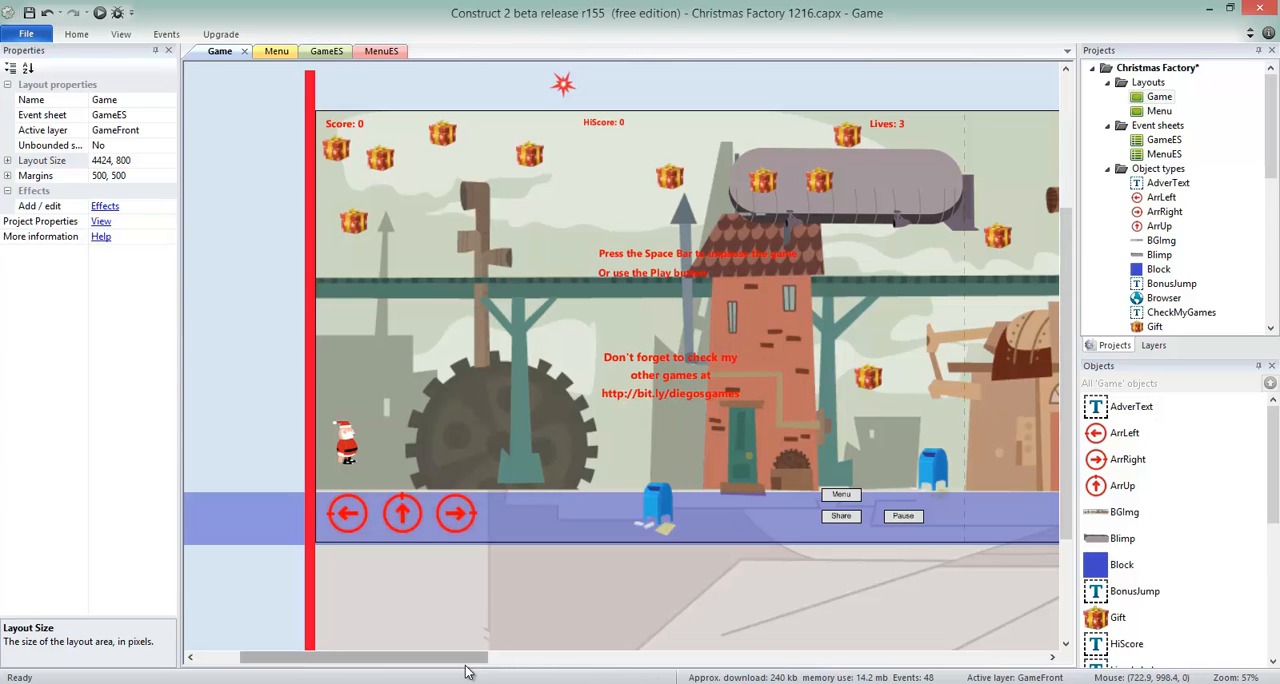
mouse_move(466, 657)
left_mouse_down()
mouse_move(612, 657)
mouse_move(478, 657)
left_mouse_up()
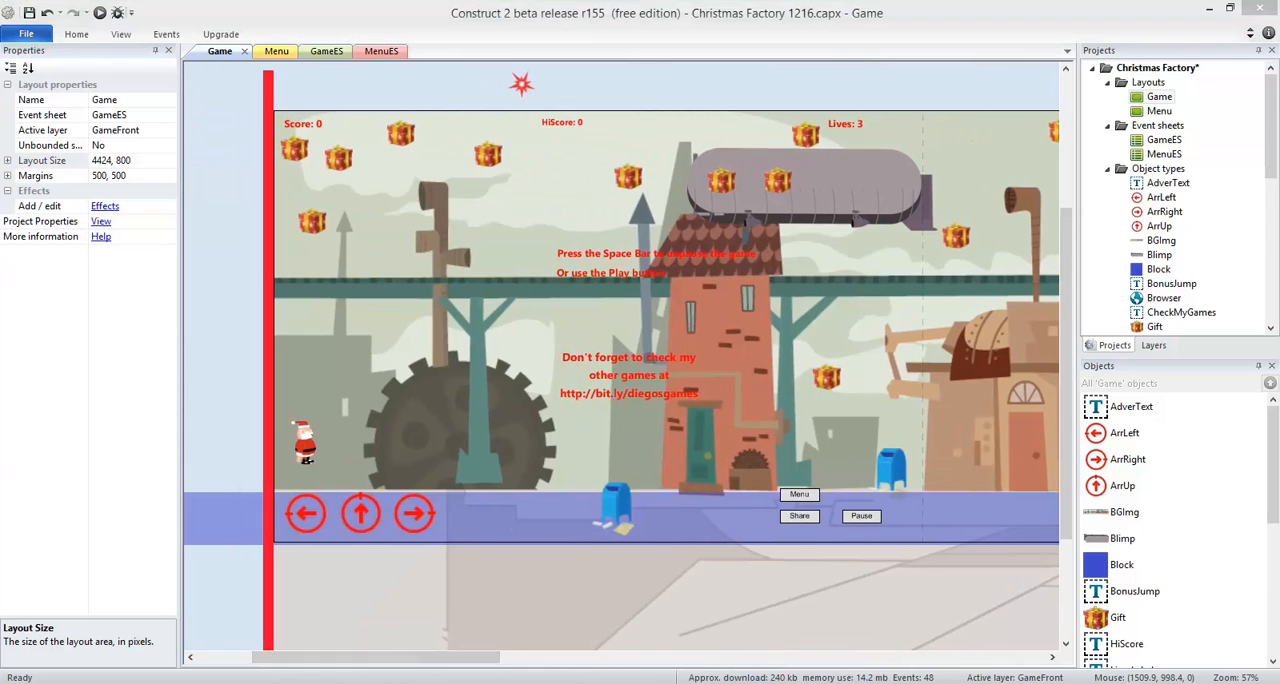
left_click(560, 615)
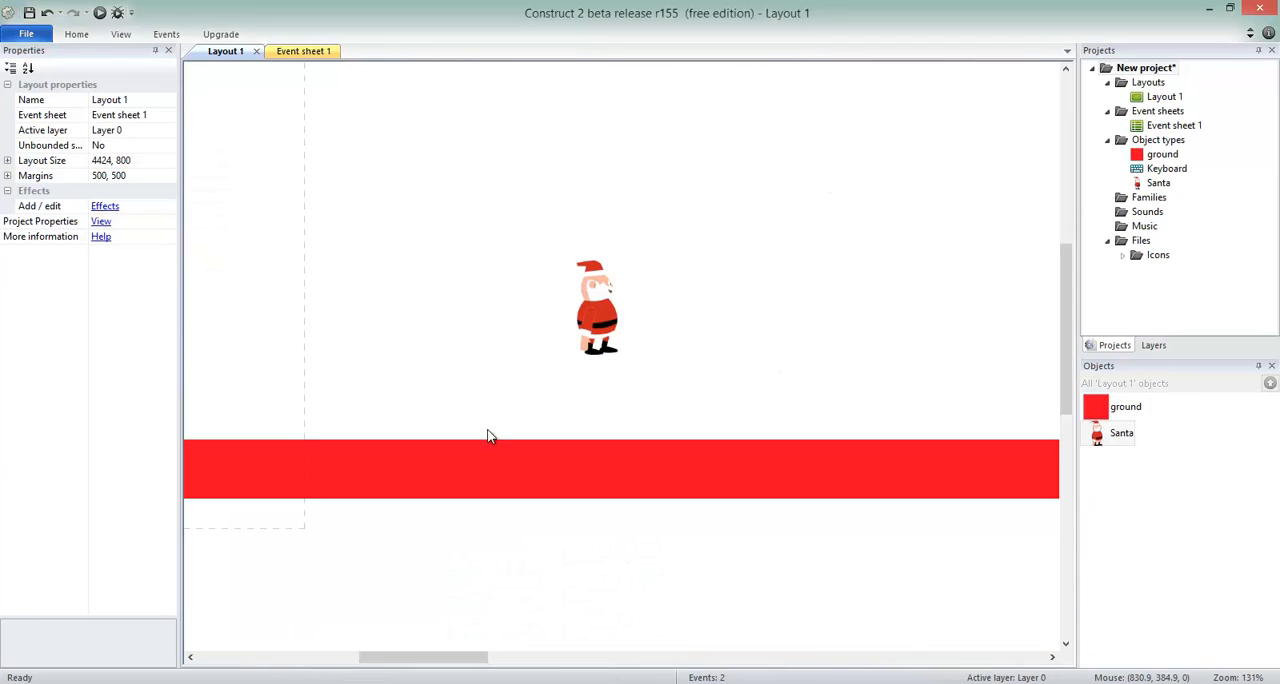
Move Santa inside the viewport near the layout's left edge, above the ground, to about 133, 294.
left_click_drag(449, 657, 380, 657)
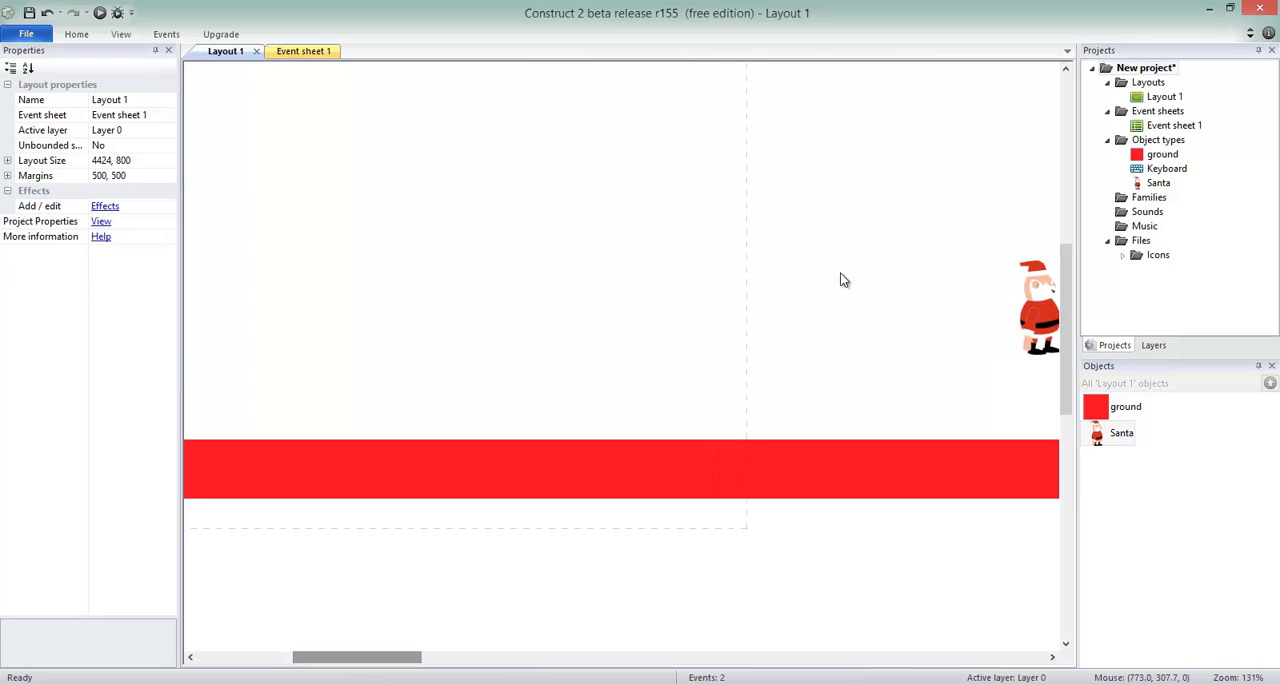
scroll(824, 236, "down", 3, "ctrl")
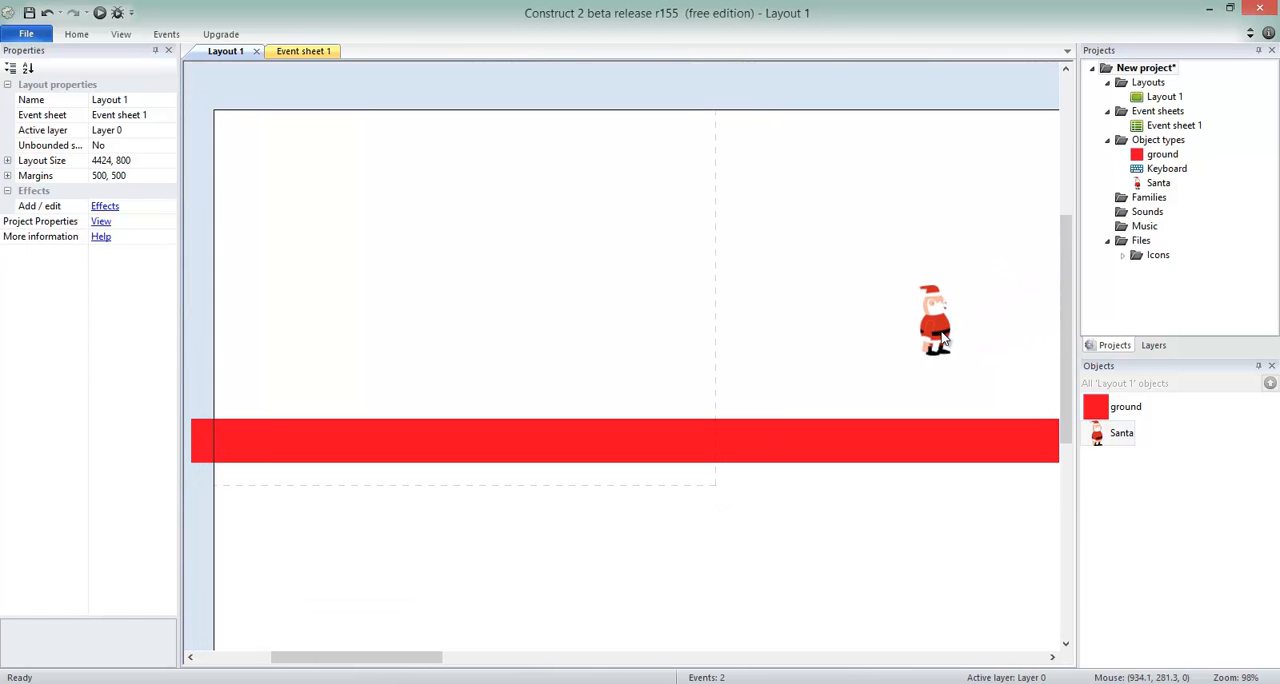
left_click_drag(940, 331, 340, 356)
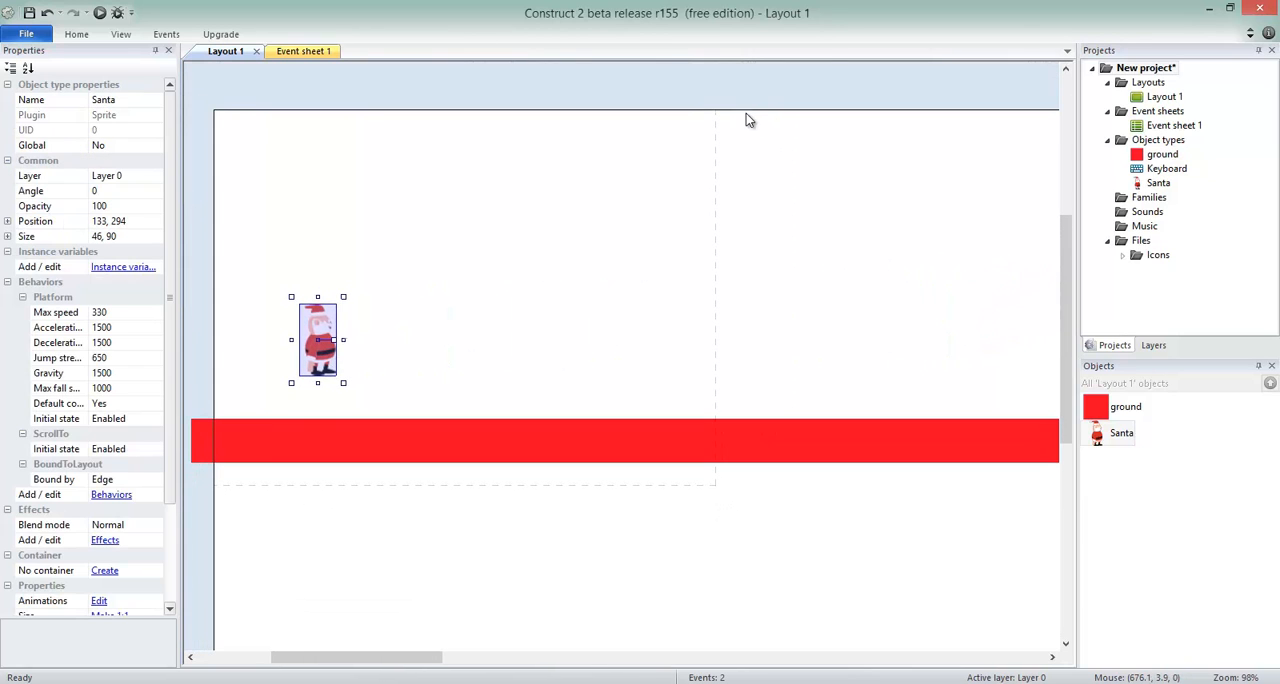
Insert a Tiled Background object in Layout 1, placed beyond Santa at about 349, 48.
left_click(1160, 97)
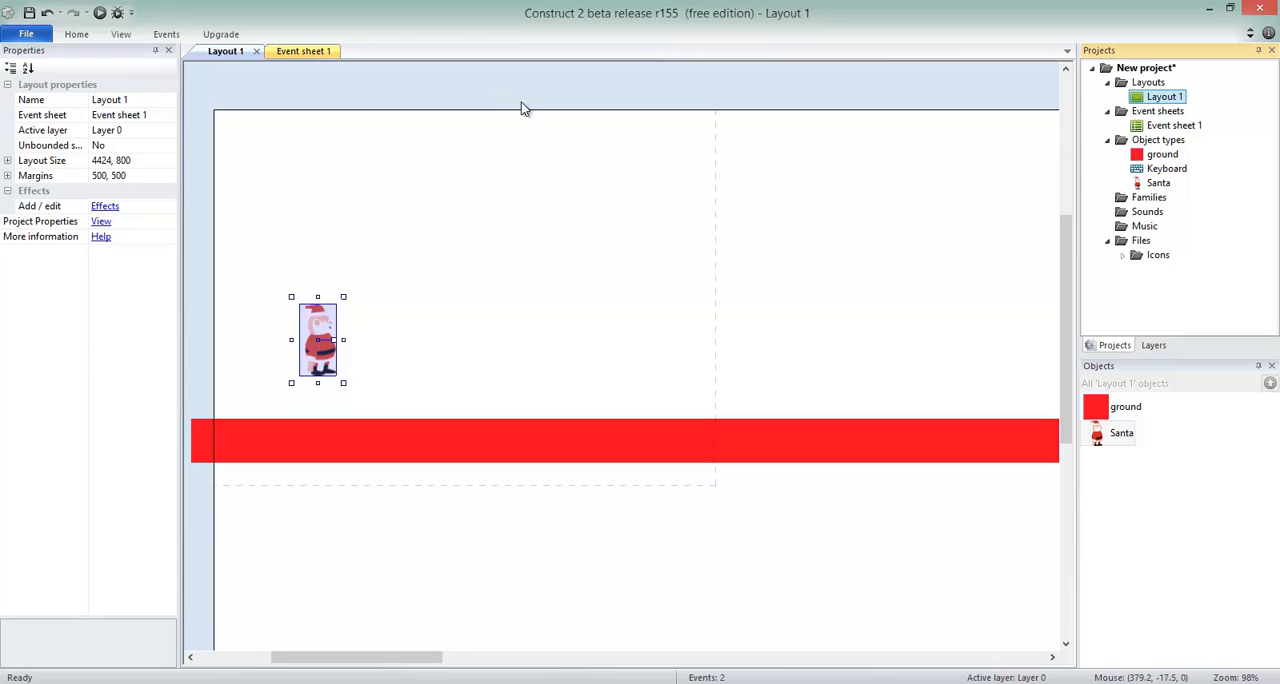
double_click(569, 139)
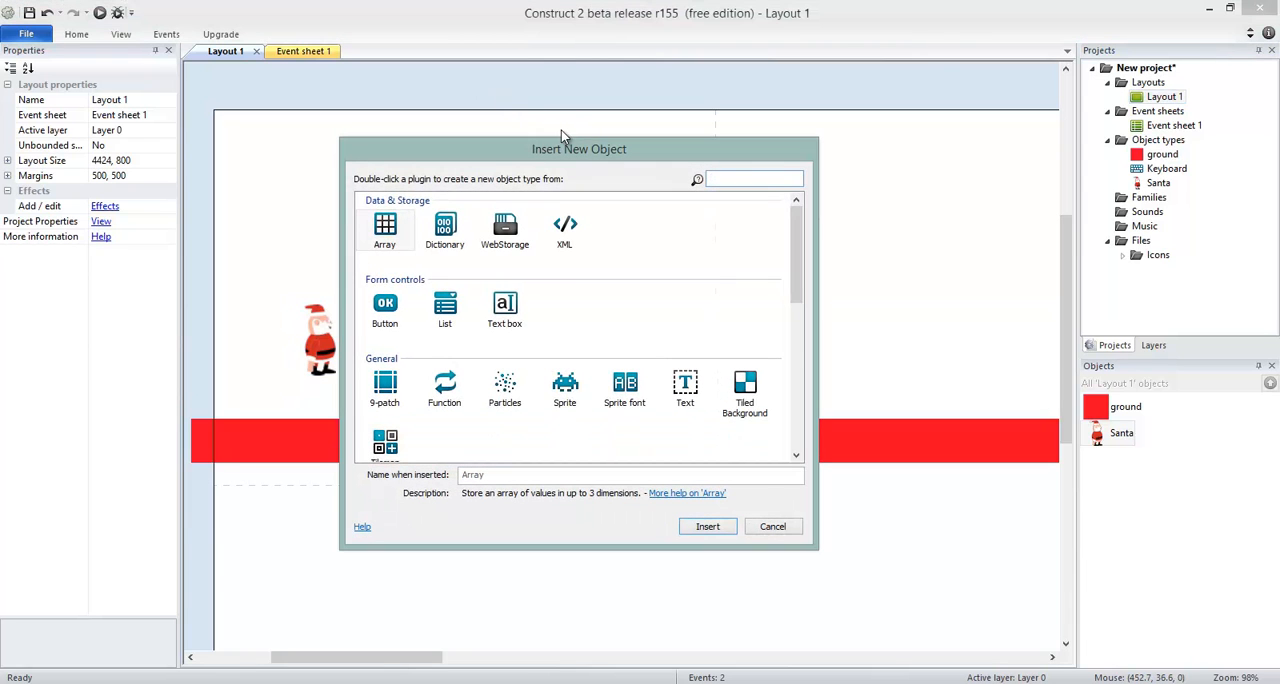
left_click(567, 399)
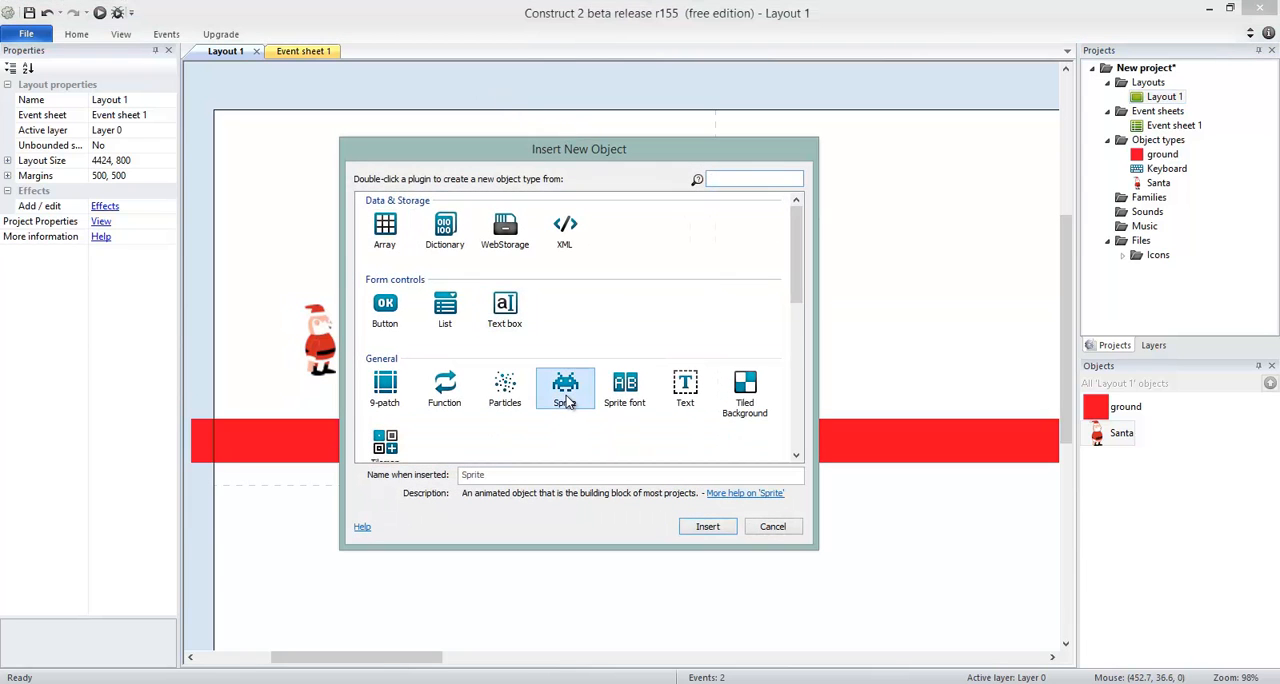
double_click(745, 393)
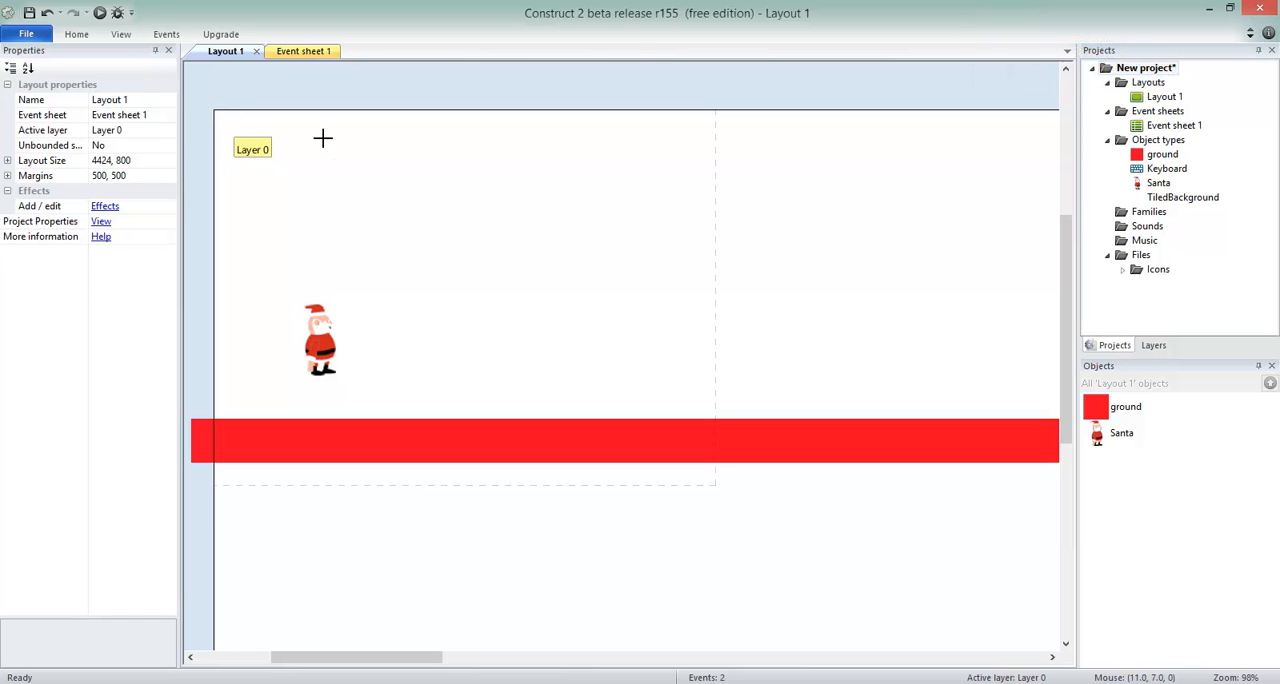
left_click(555, 156)
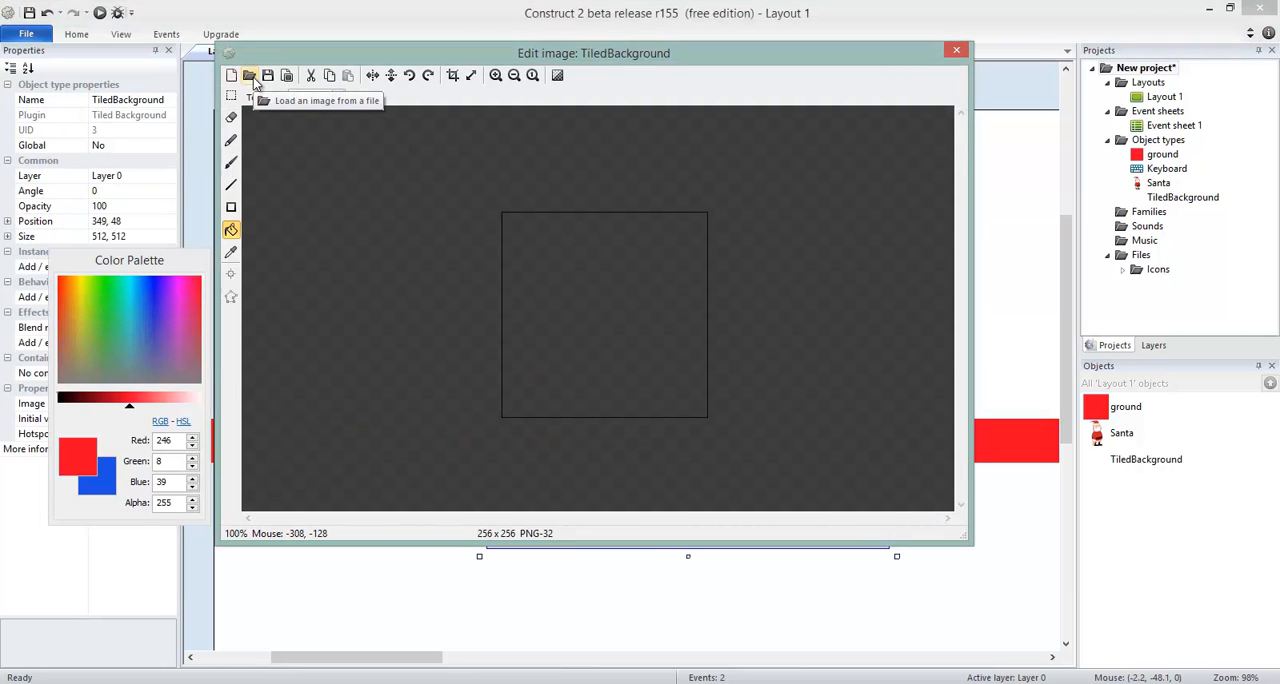
Load background022 as the tiled background's image and stretch the object leftward to about 622, 512.
left_click(252, 78)
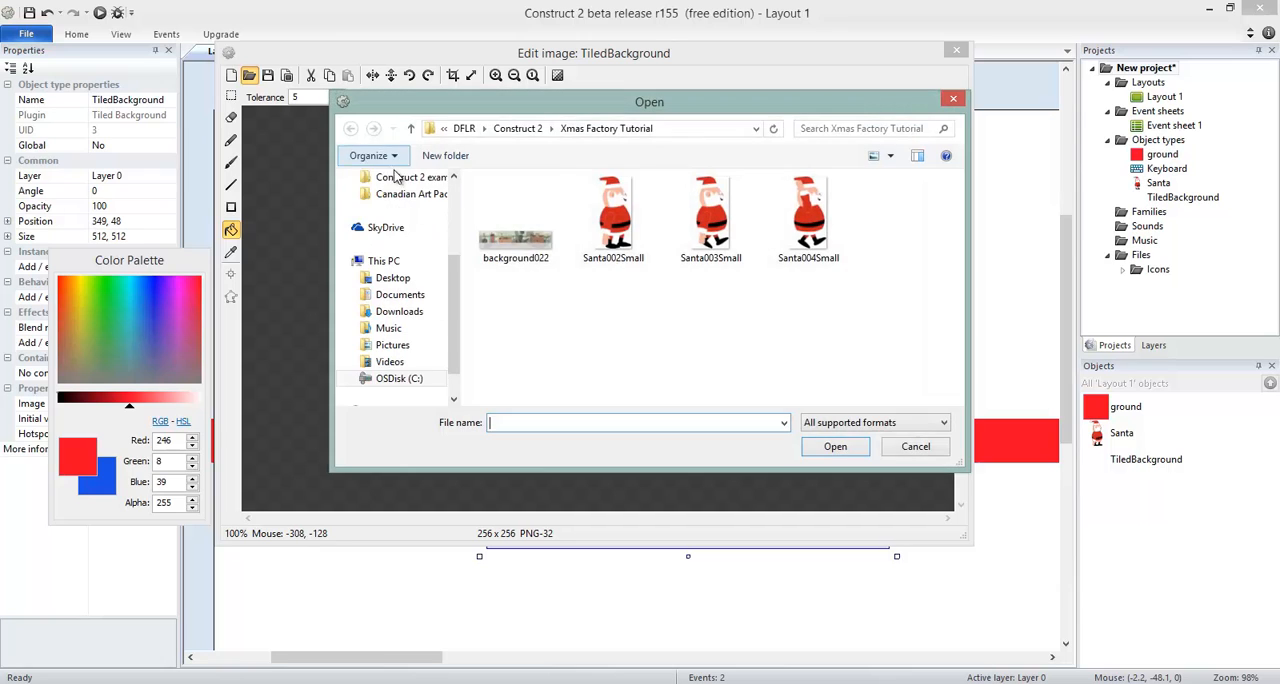
left_click(526, 242)
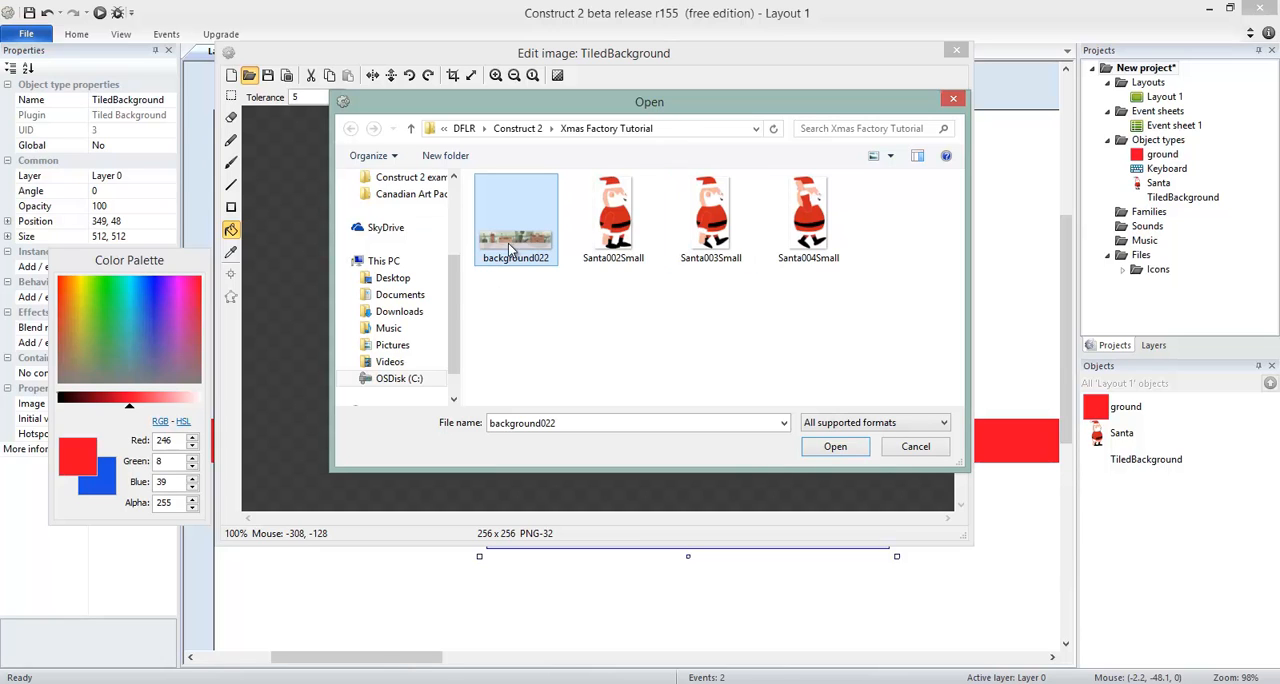
left_click(831, 452)
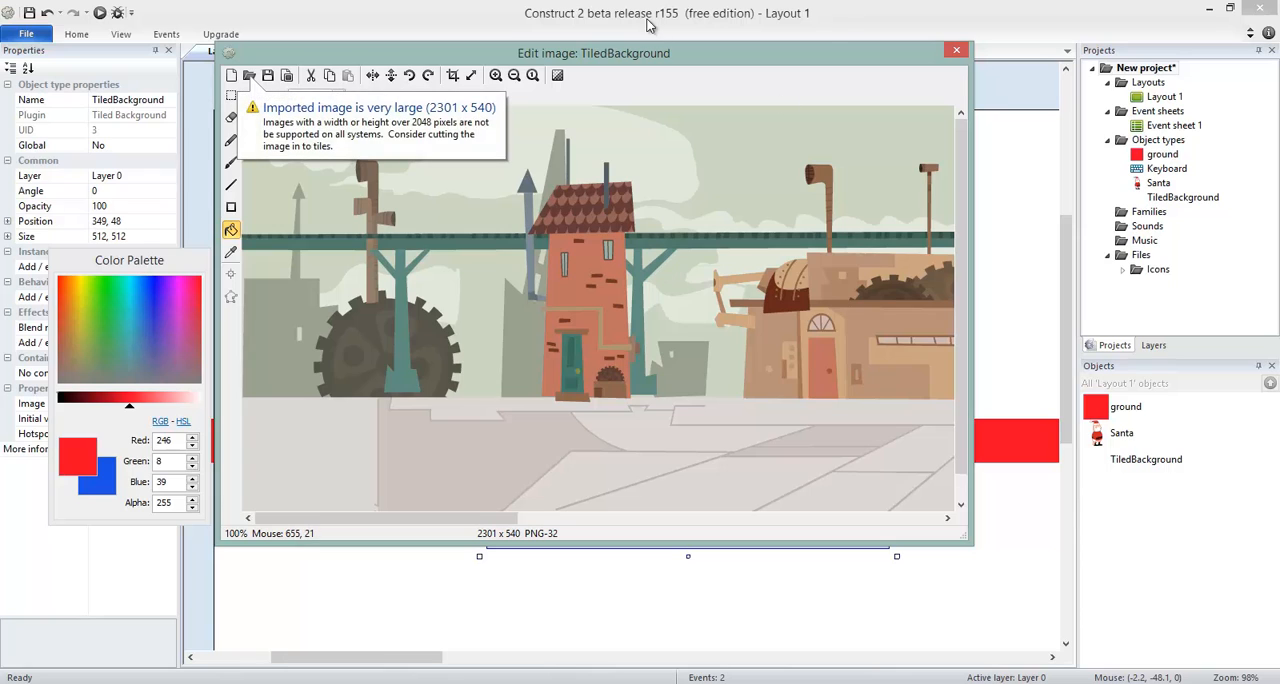
left_click(956, 49)
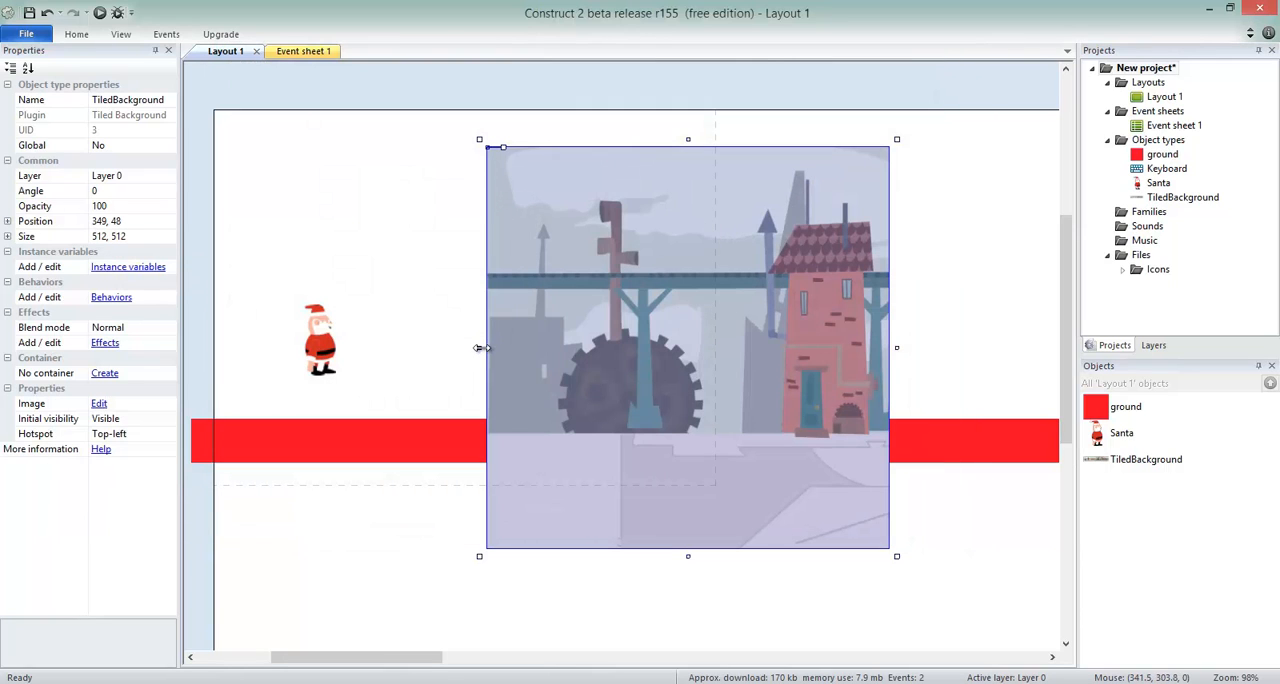
left_click_drag(479, 347, 401, 236)
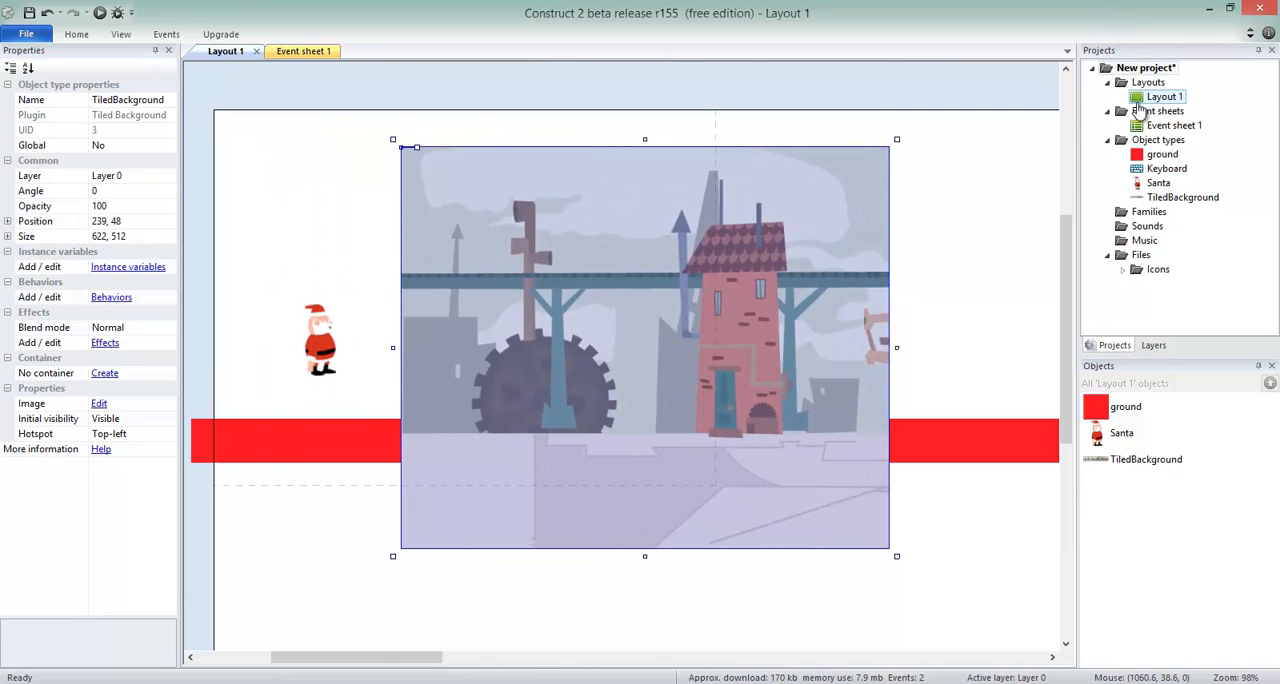
Add a new layer to Layout 1 and name it Background.
left_click(1164, 97)
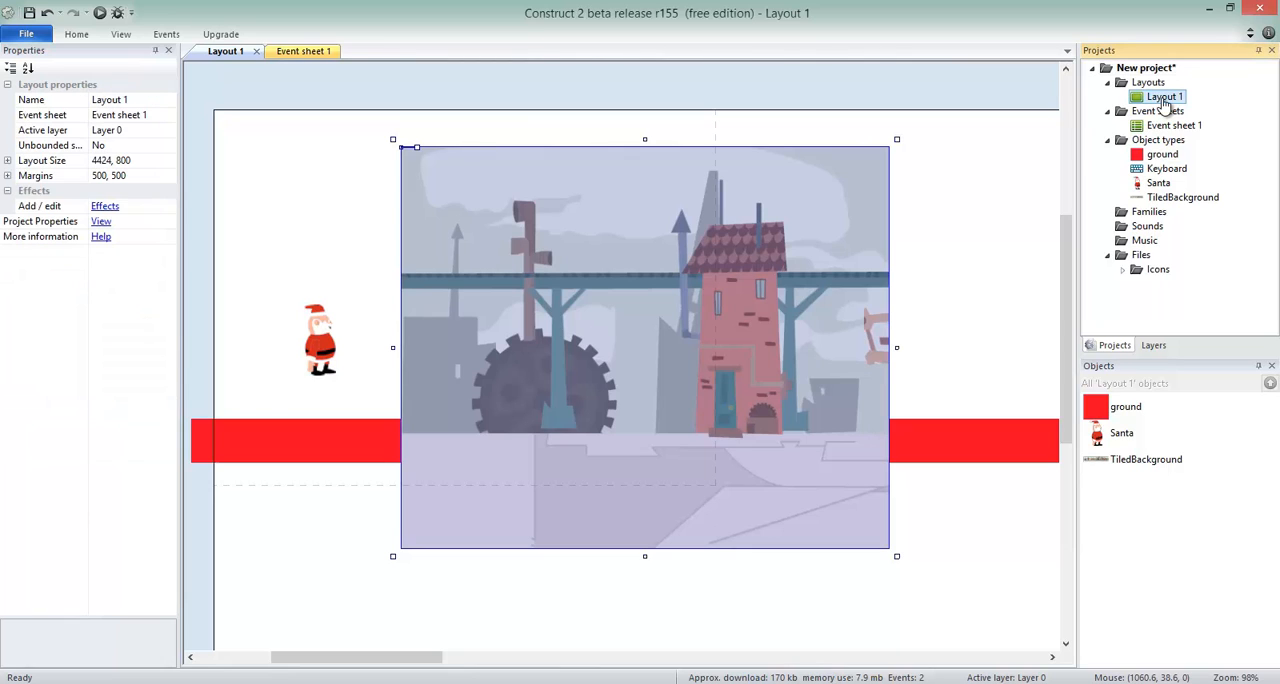
left_click(1152, 346)
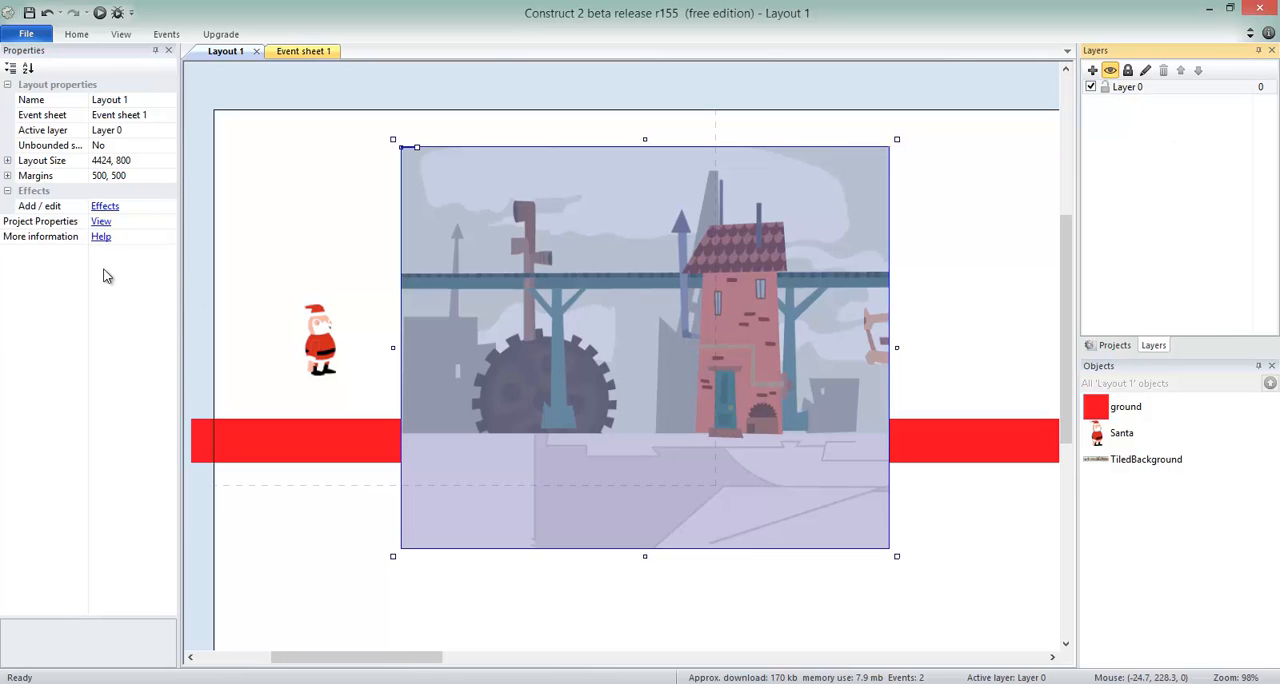
left_click(1093, 71)
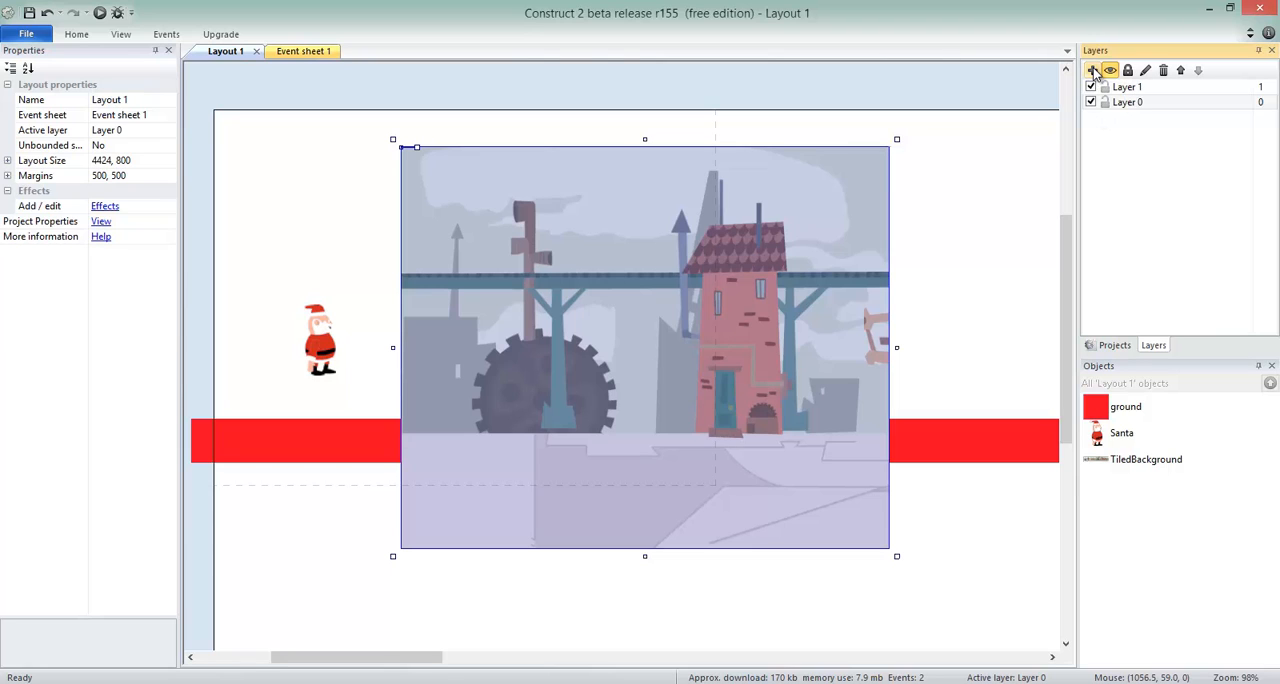
left_click(1138, 90)
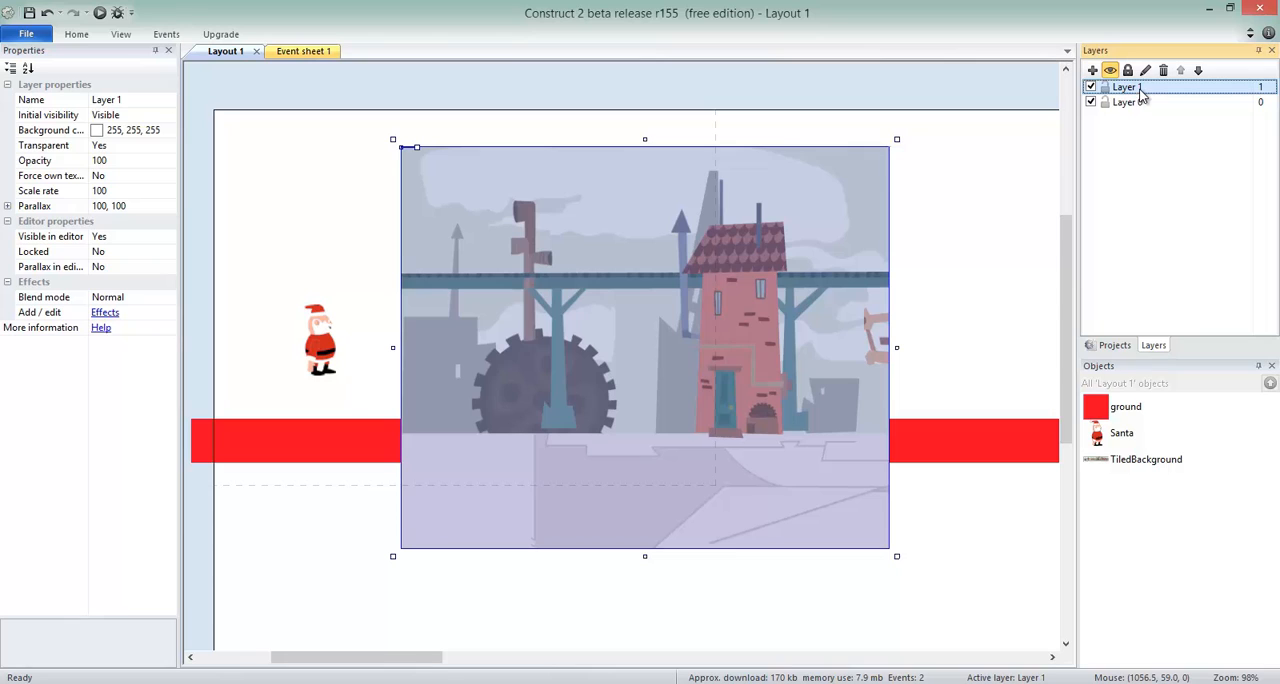
right_click(1140, 88)
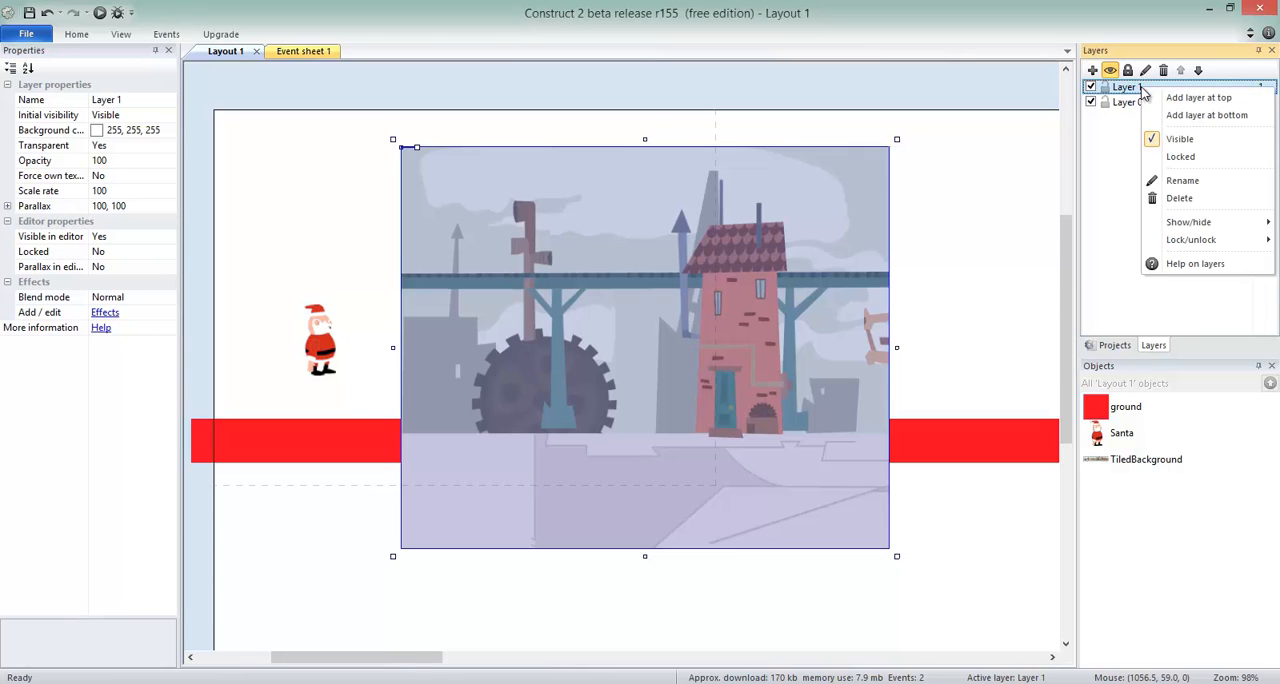
left_click(1170, 176)
type("Backgr")
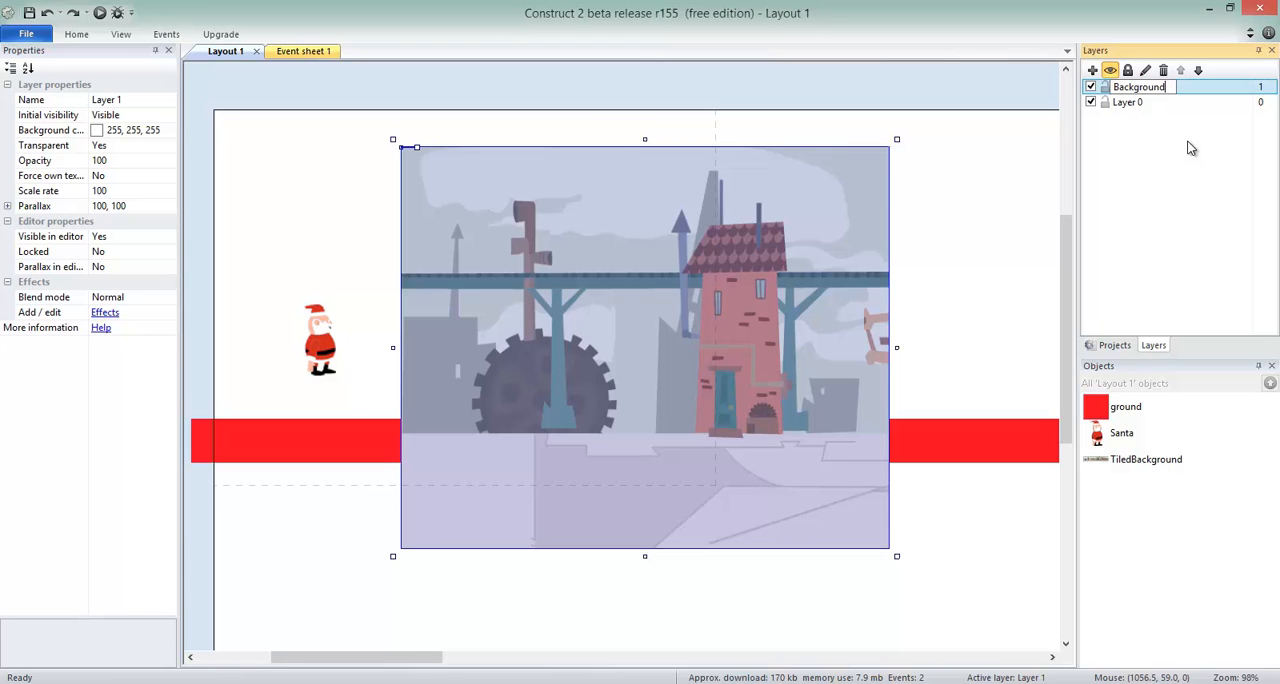
type("ound")
key("Return")
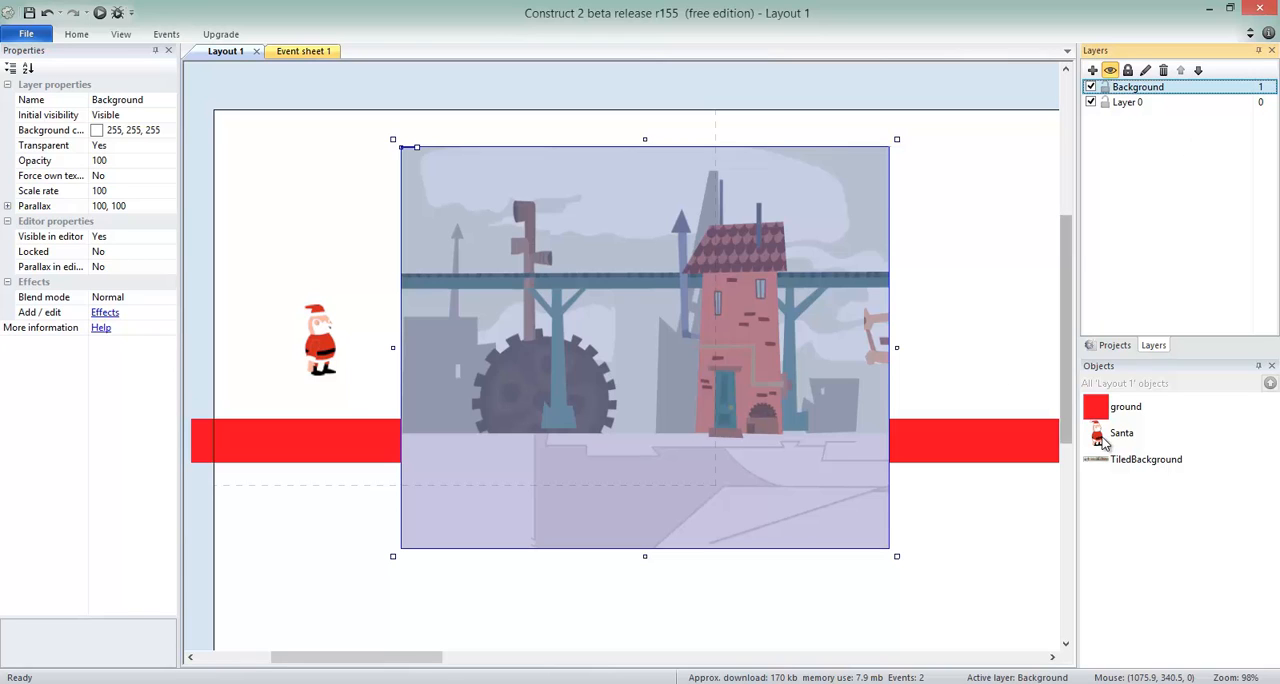
Assign the TiledBackground object to the Background layer.
left_click(1140, 460)
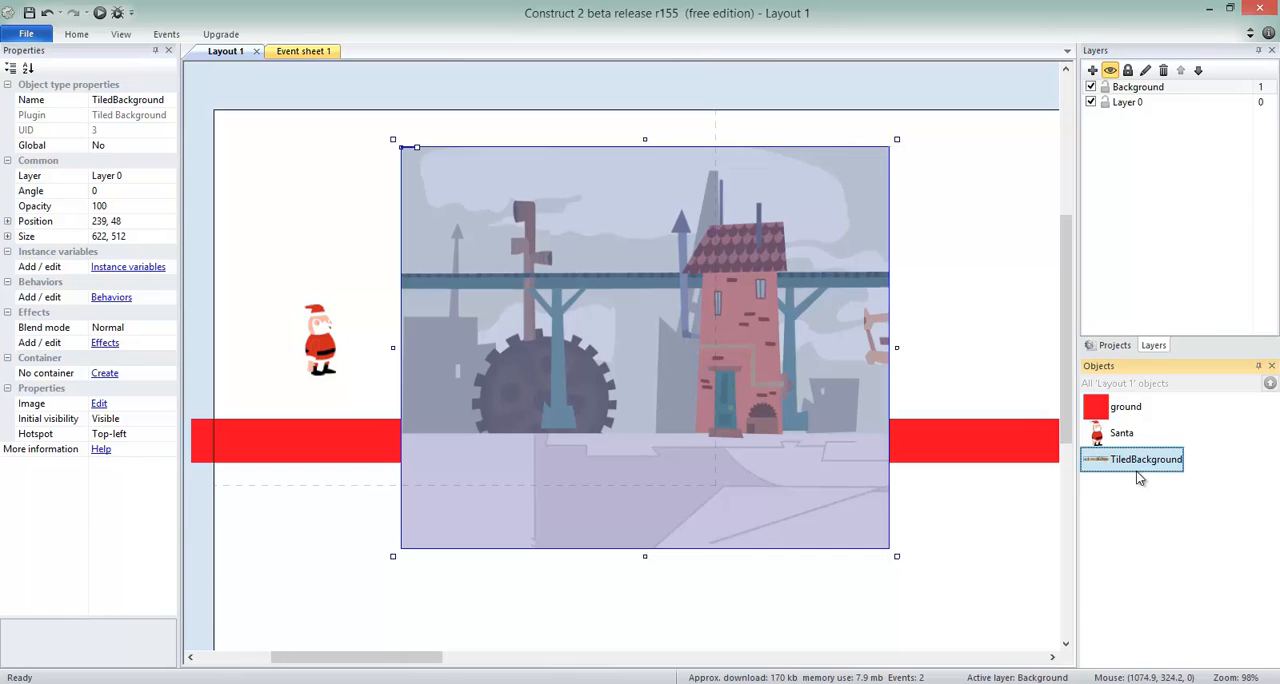
left_click(168, 177)
left_click(168, 176)
left_click(160, 191)
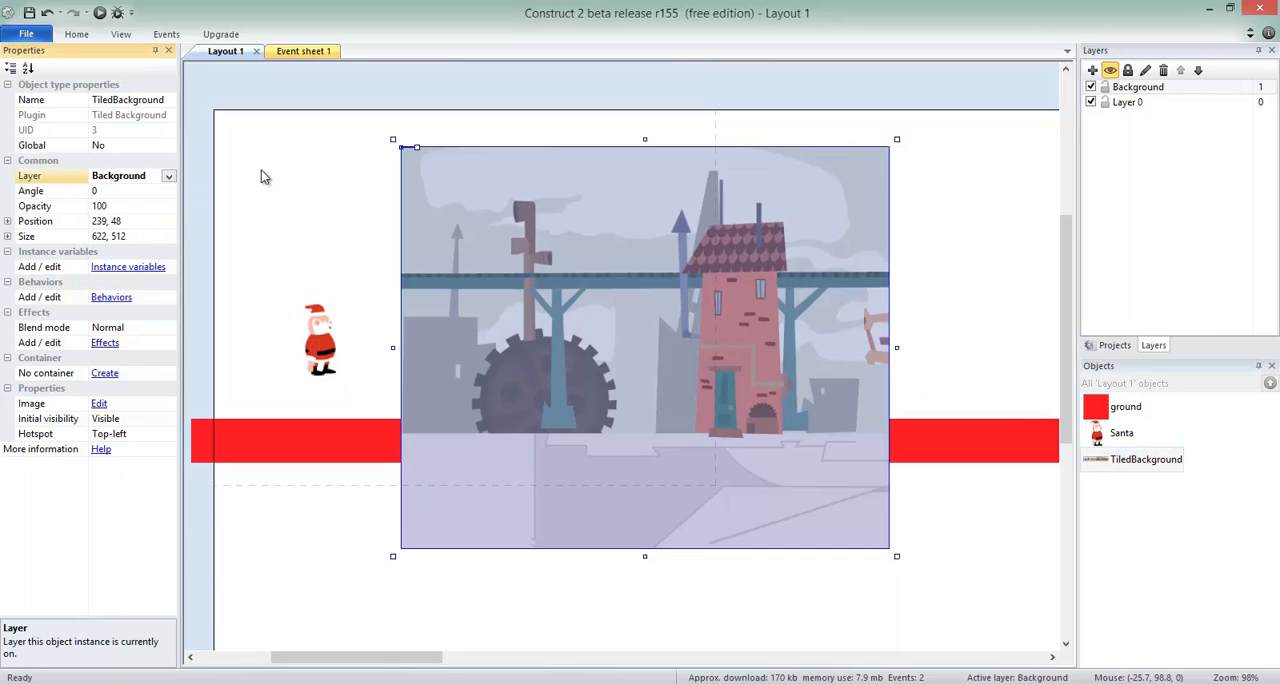
left_click(684, 108)
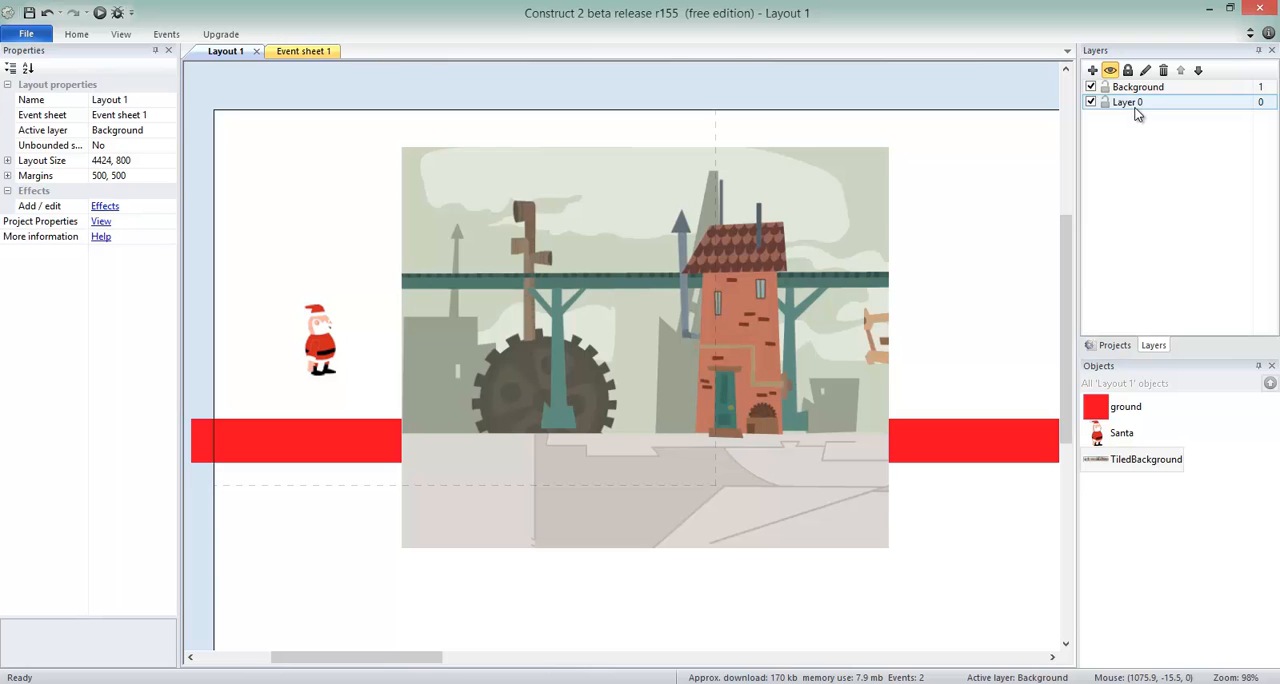
Shift the tiled background slightly to about 219, 46 and move the Background layer beneath Layer 0.
left_click(799, 244)
mouse_move(799, 237)
left_mouse_down()
mouse_move(710, 243)
mouse_move(849, 222)
mouse_move(702, 244)
mouse_move(852, 224)
mouse_move(823, 238)
left_mouse_up()
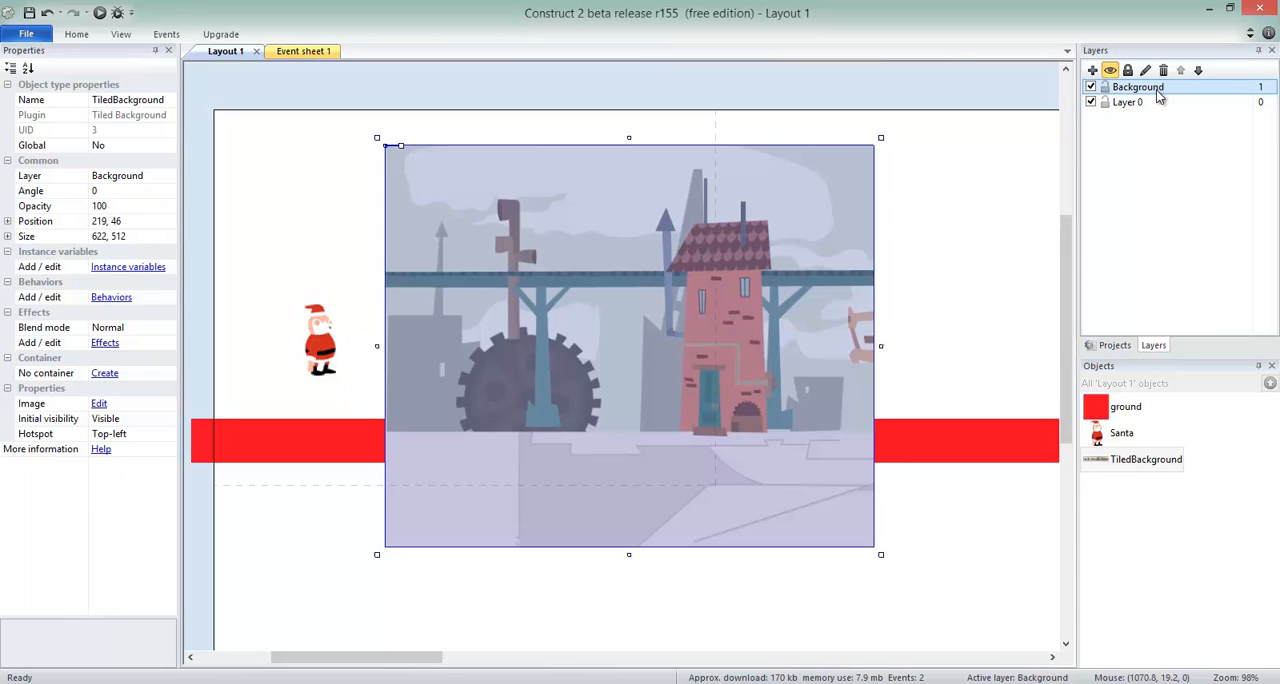
left_click_drag(1158, 92, 1120, 114)
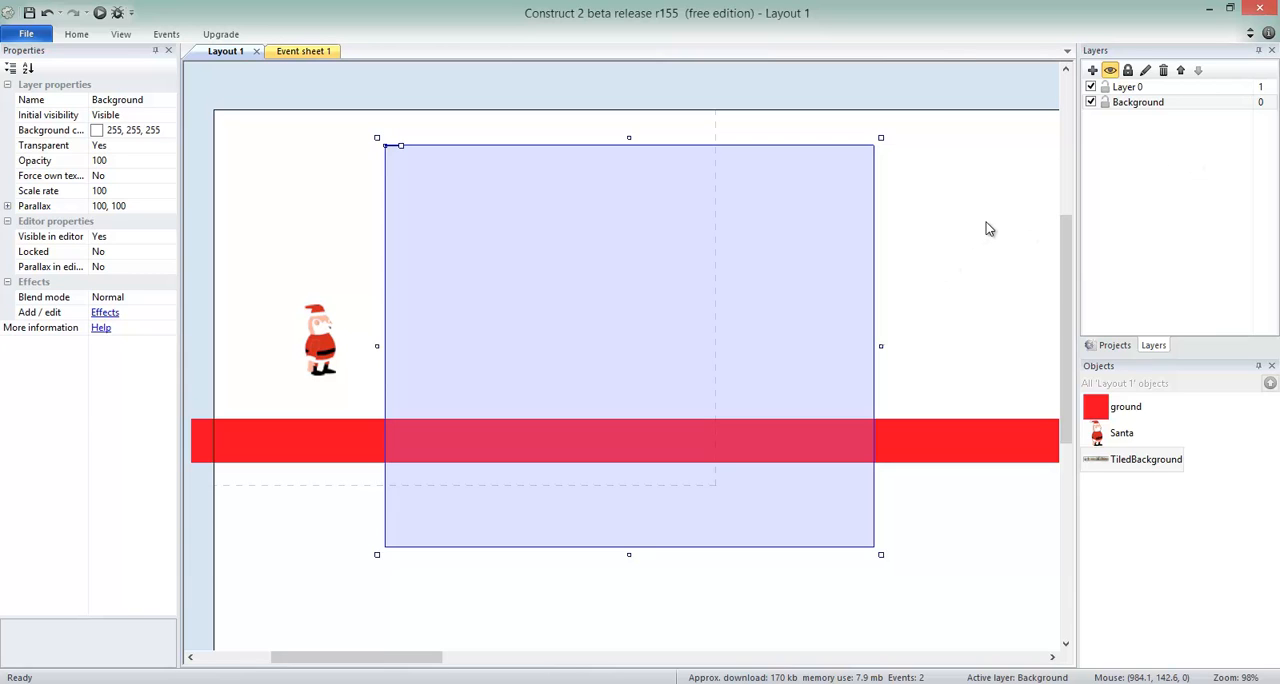
scroll(986, 222, "down", 1)
scroll(986, 222, "up", 2)
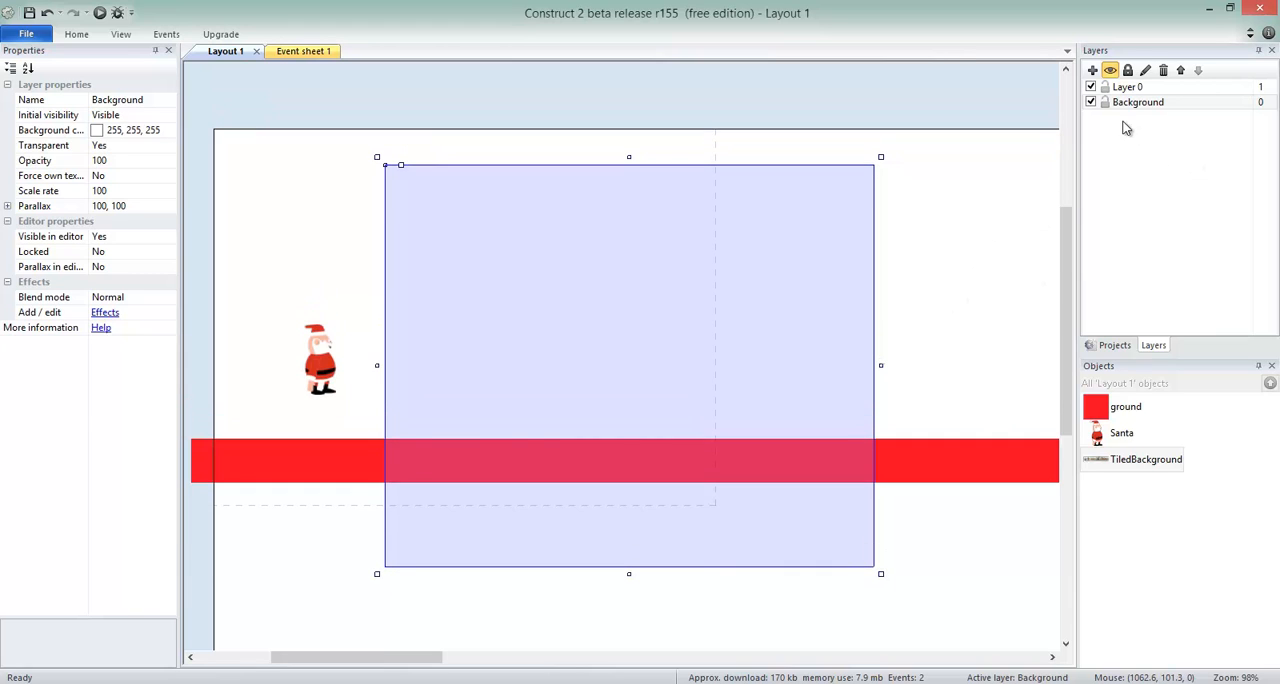
Make Layer 0 transparent by setting its Transparent property to Yes.
left_click(1134, 88)
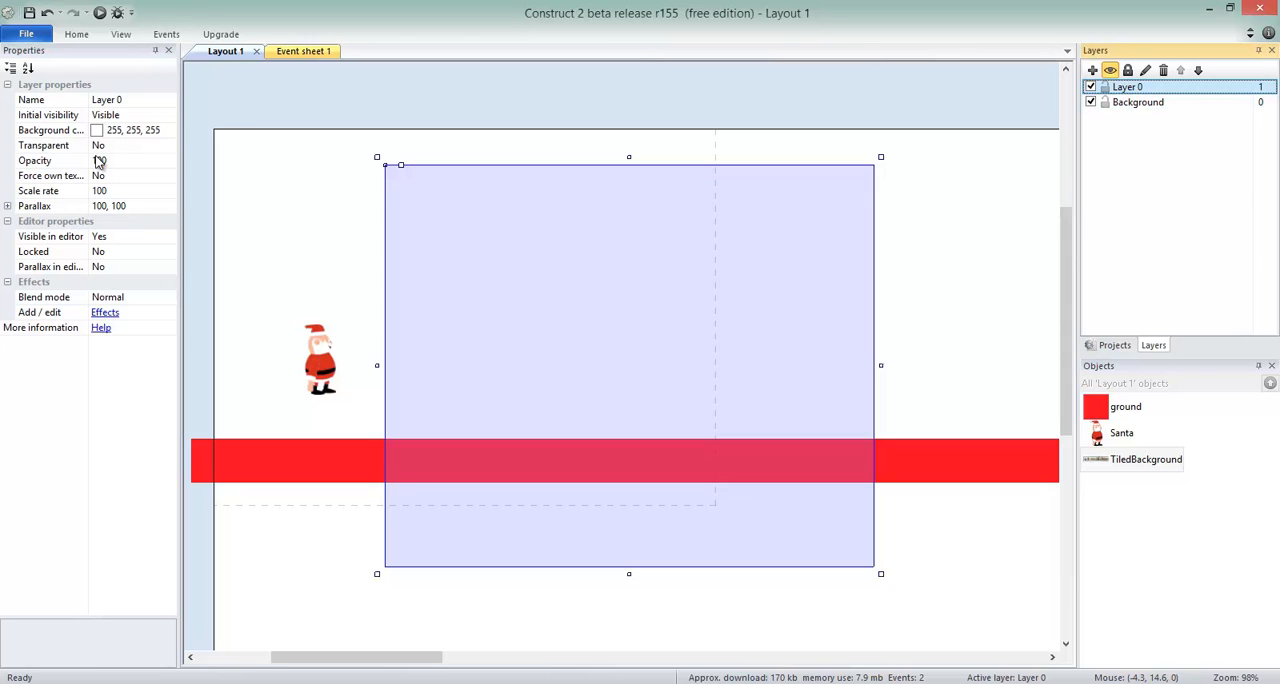
left_click(160, 145)
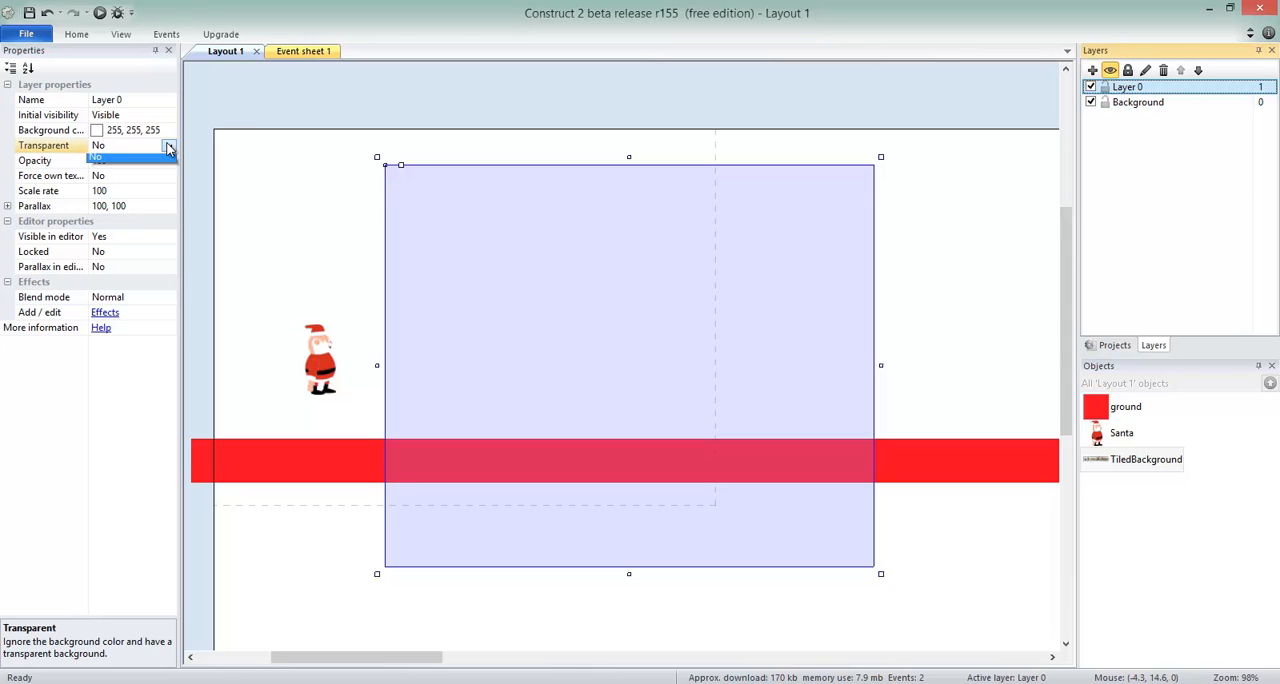
left_click(168, 145)
left_click(163, 163)
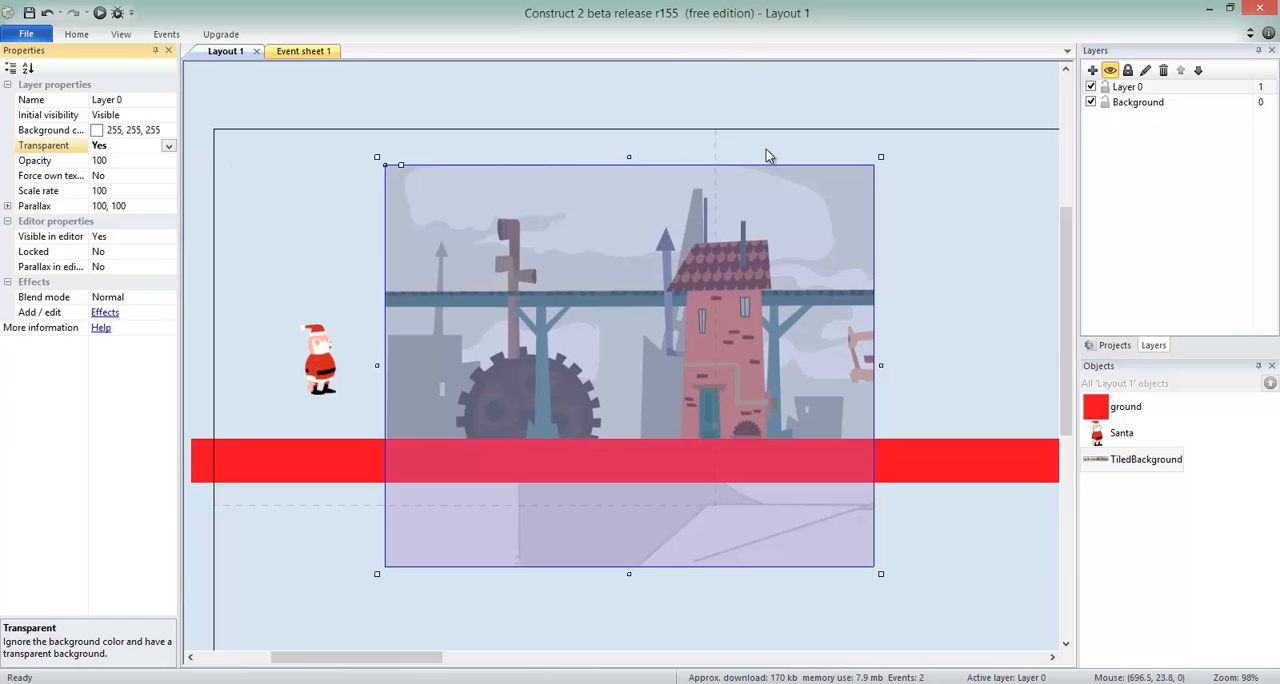
left_click(383, 268)
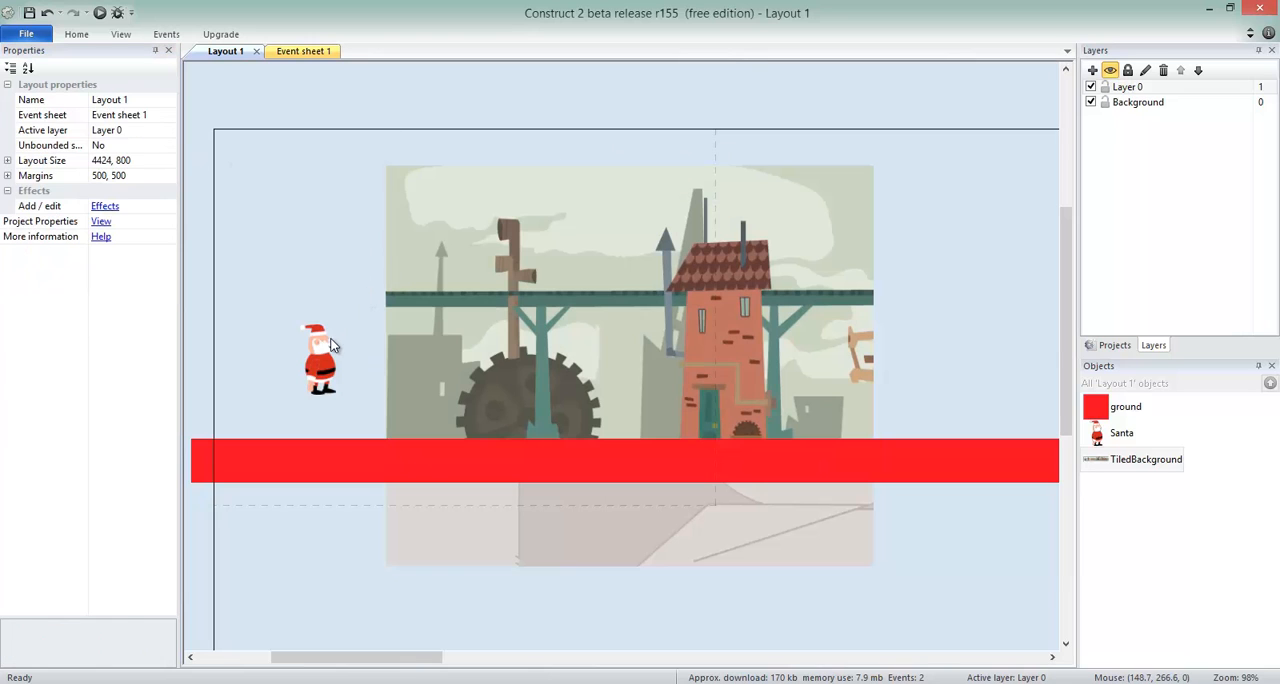
Lower Santa to just above the ground and move the tiled background to the layout's top-left corner at about 1, 0.
left_click_drag(332, 345, 322, 392)
left_click_drag(619, 282, 448, 248)
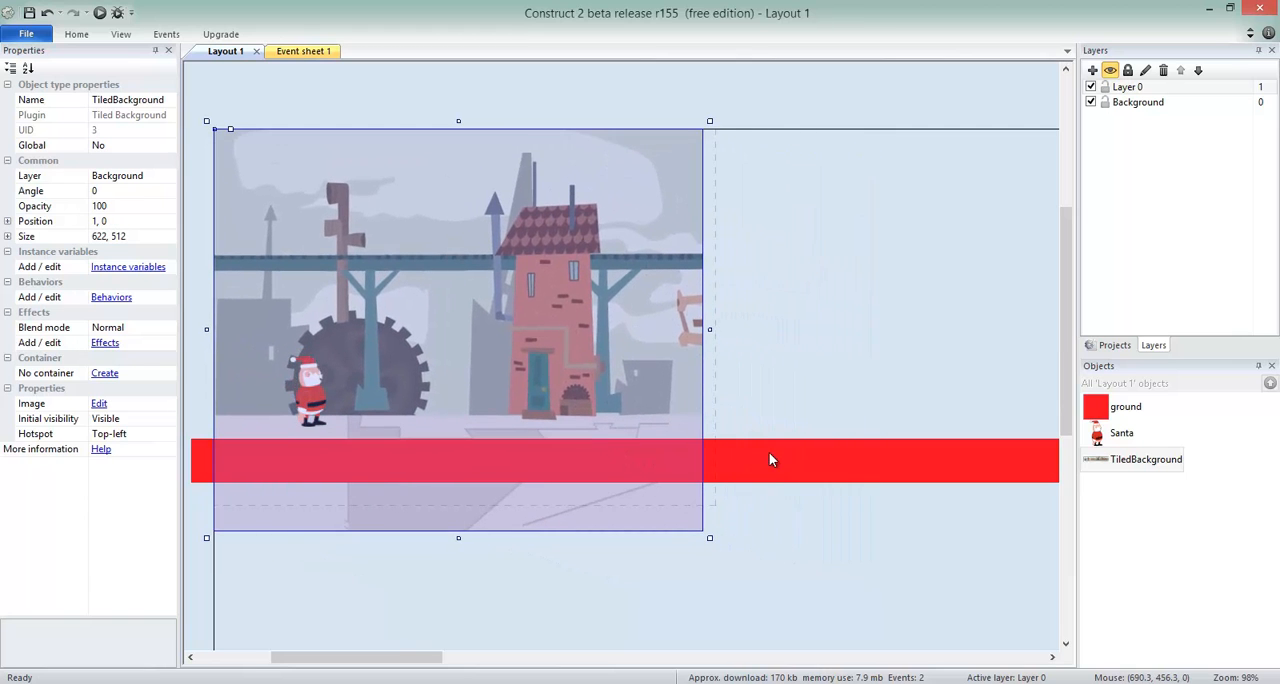
Stretch the tiled background across the whole layout width, to a size of about 4421, 541.
scroll(771, 441, "down", 5, "ctrl")
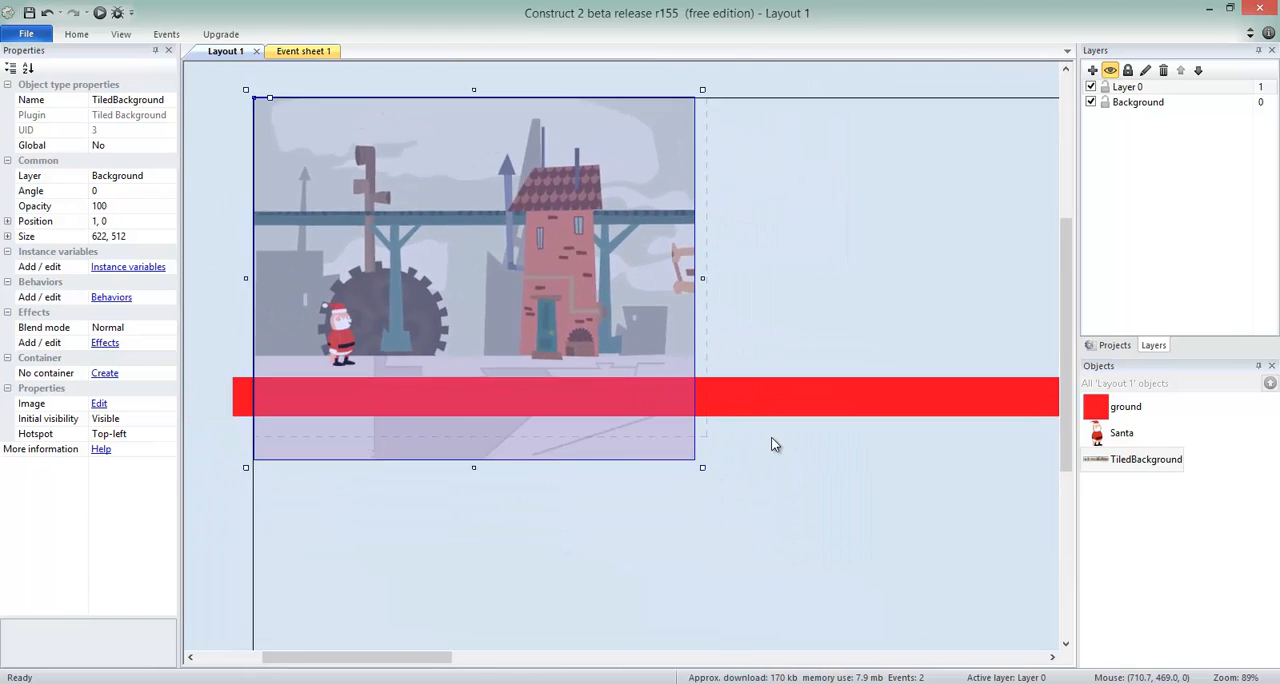
left_click_drag(676, 432, 970, 450)
left_click_drag(476, 659, 646, 656)
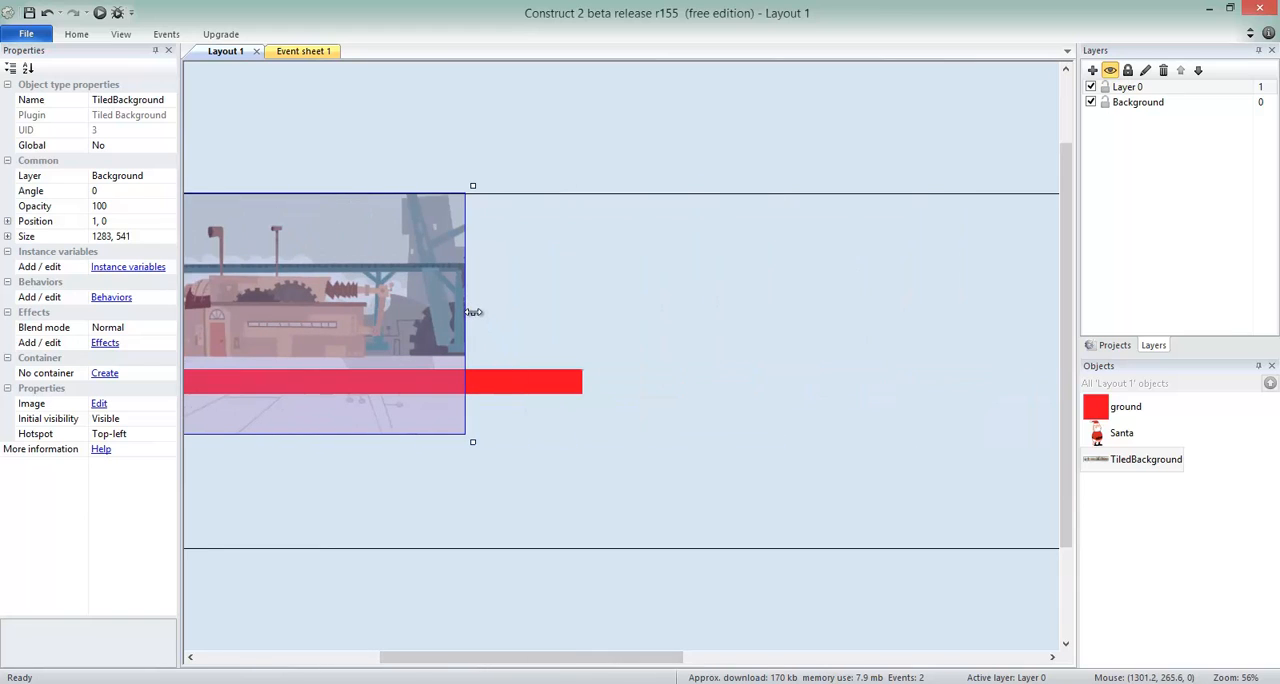
left_click_drag(472, 312, 986, 313)
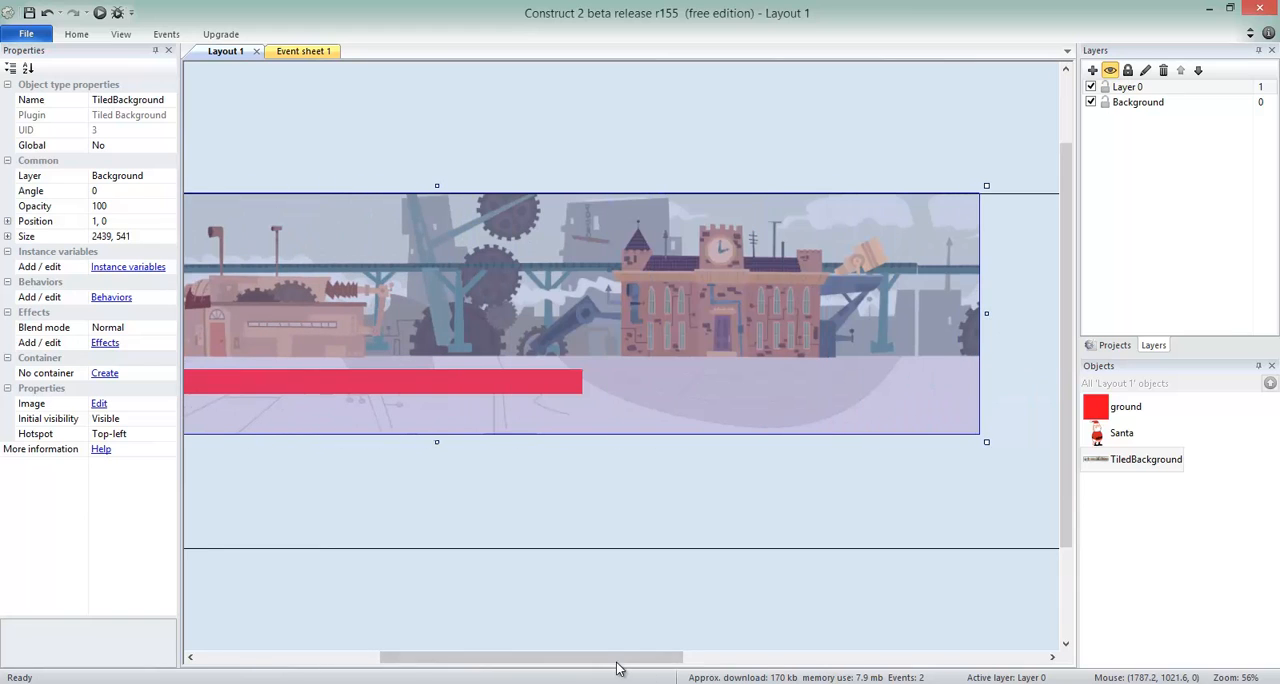
left_click_drag(617, 660, 750, 657)
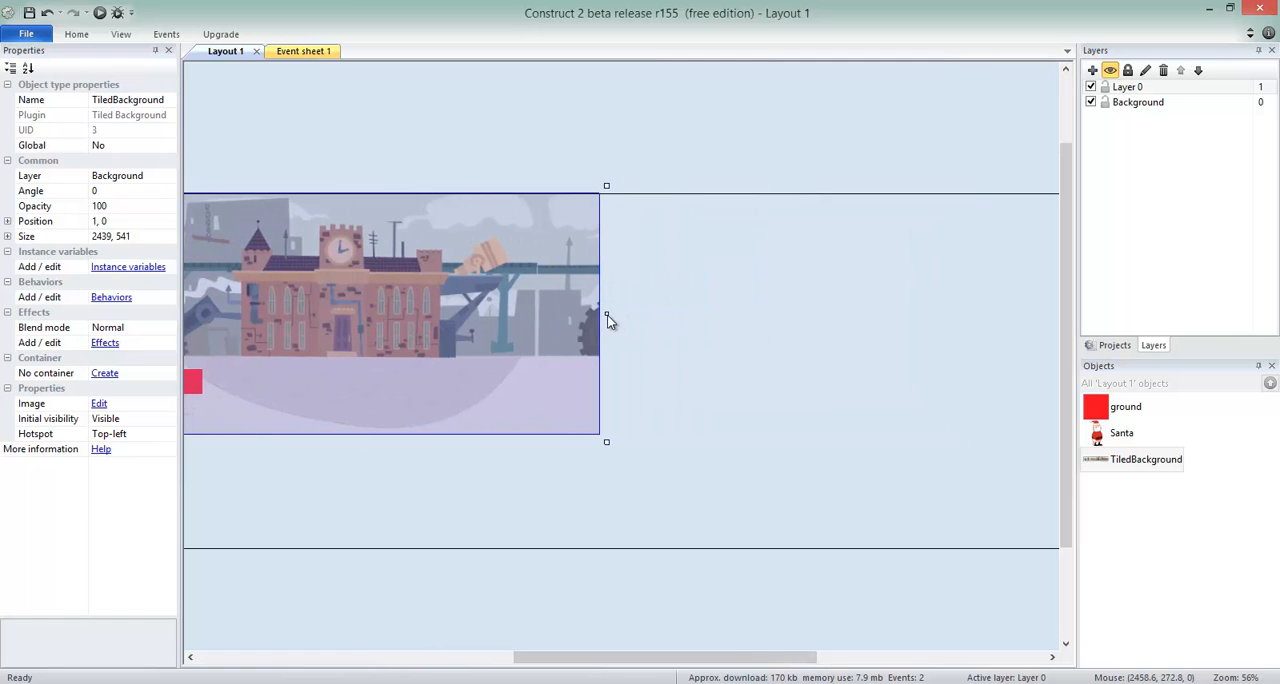
left_click_drag(607, 318, 1004, 316)
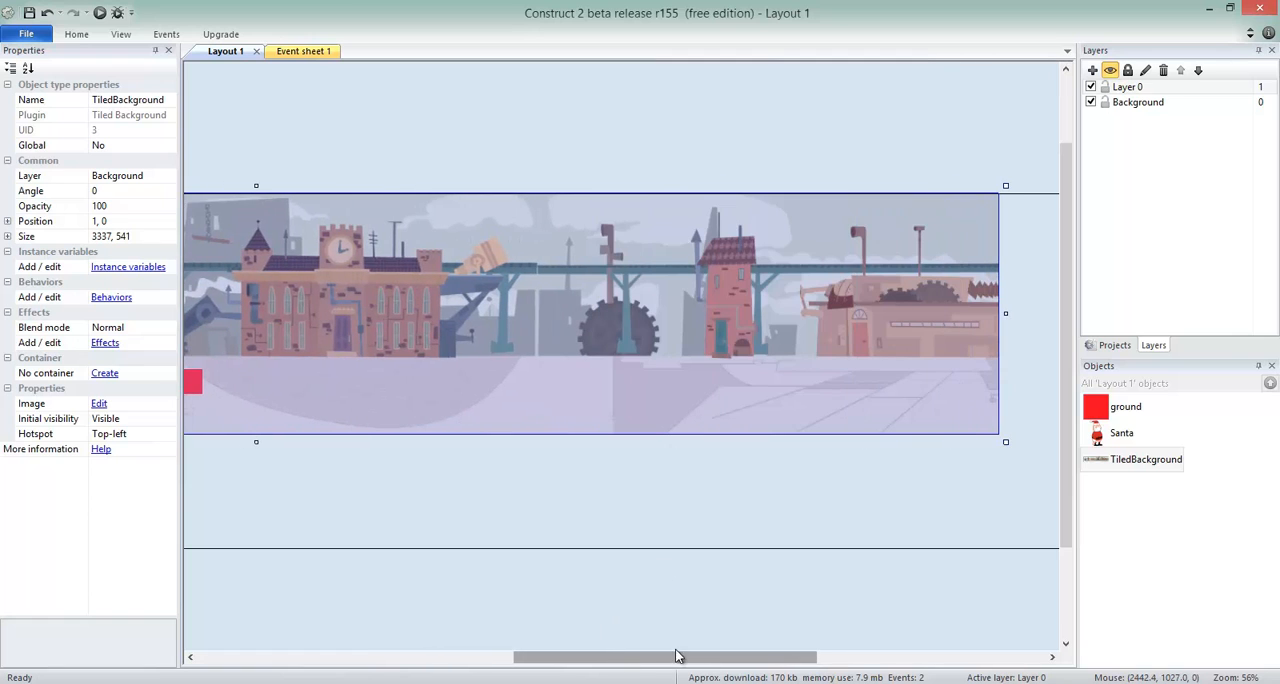
left_click_drag(676, 656, 886, 655)
left_click_drag(409, 313, 895, 313)
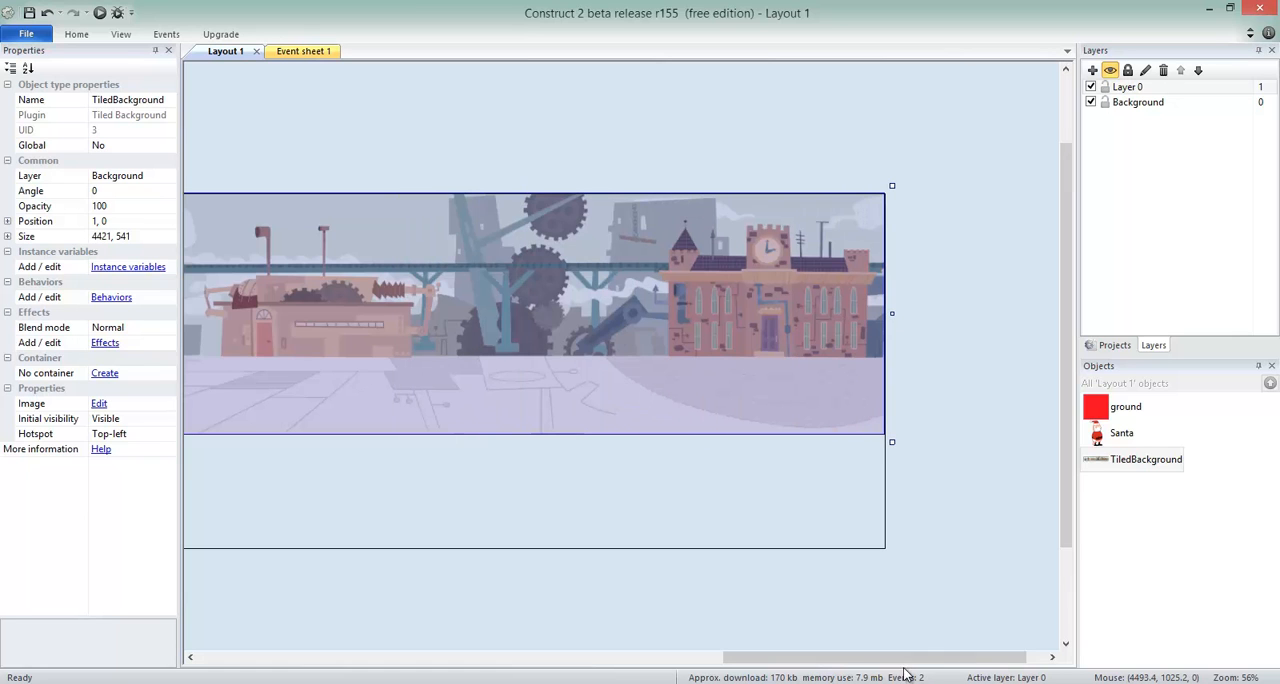
left_click_drag(897, 656, 400, 655)
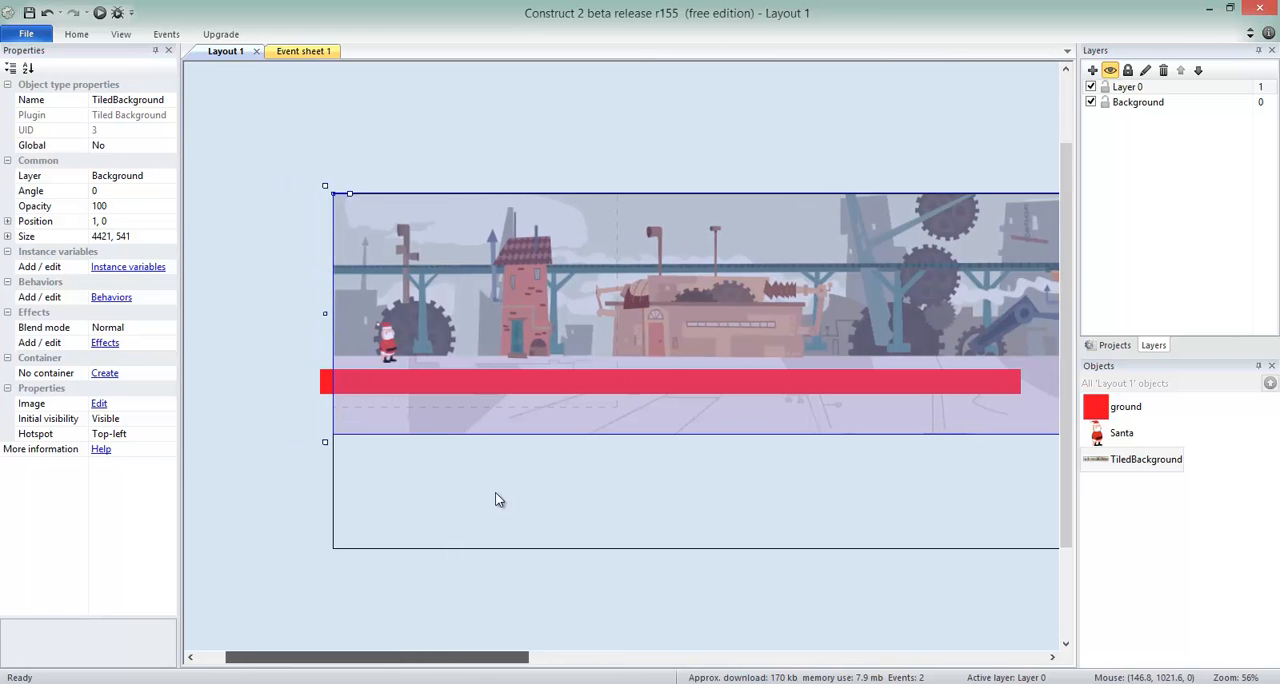
left_click(680, 380)
left_click_drag(688, 381, 690, 395)
key("ctrl+z")
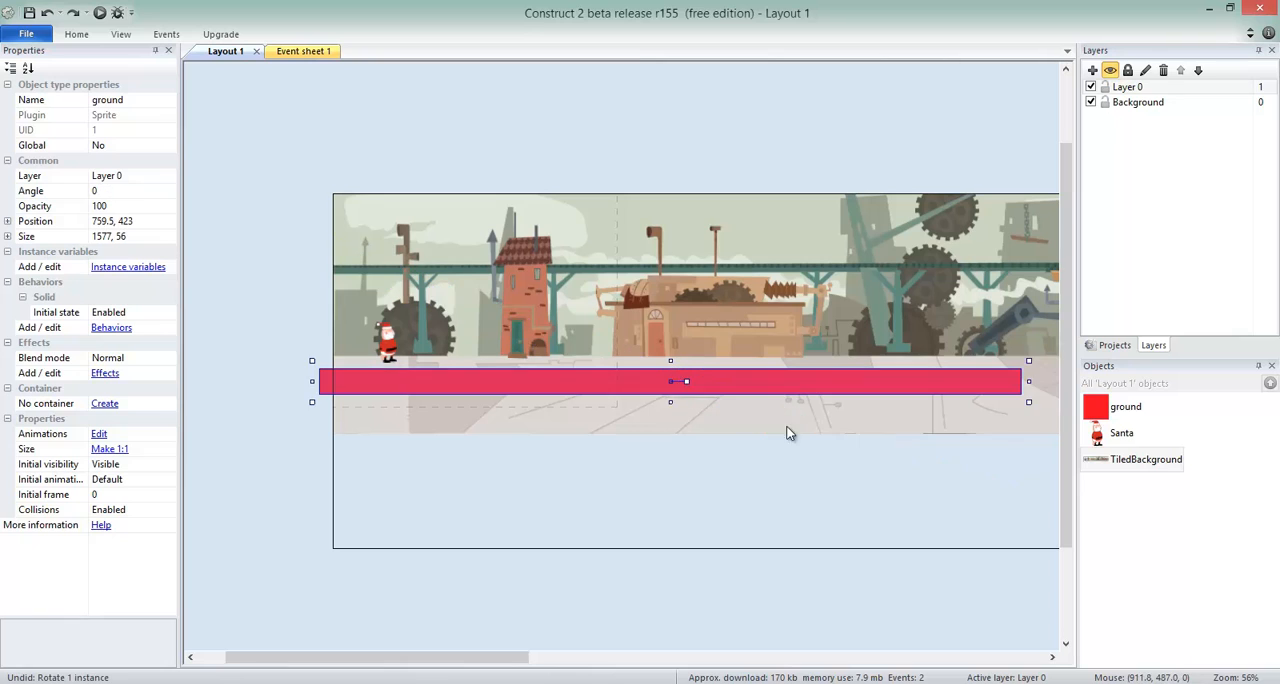
Lower the ground sprite to about Y 479 and lengthen it to about 4529 wide, past the layout's right edge.
left_click_drag(792, 385, 796, 416)
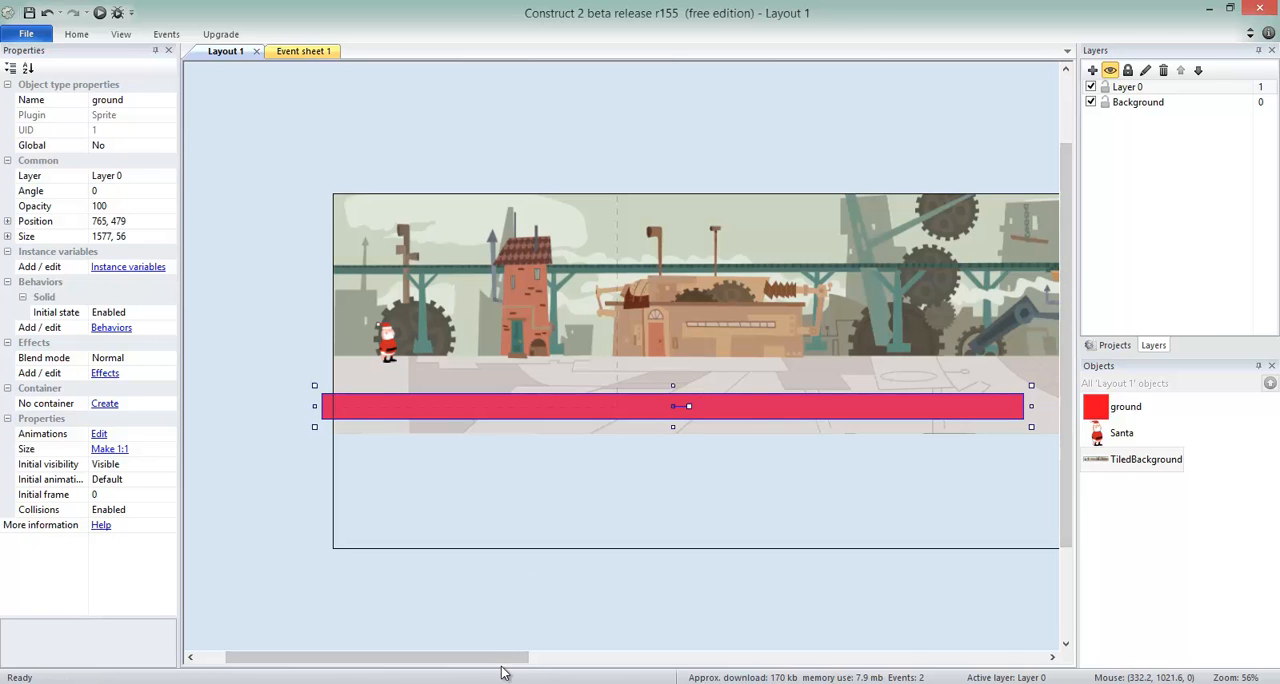
left_click_drag(503, 664, 671, 657)
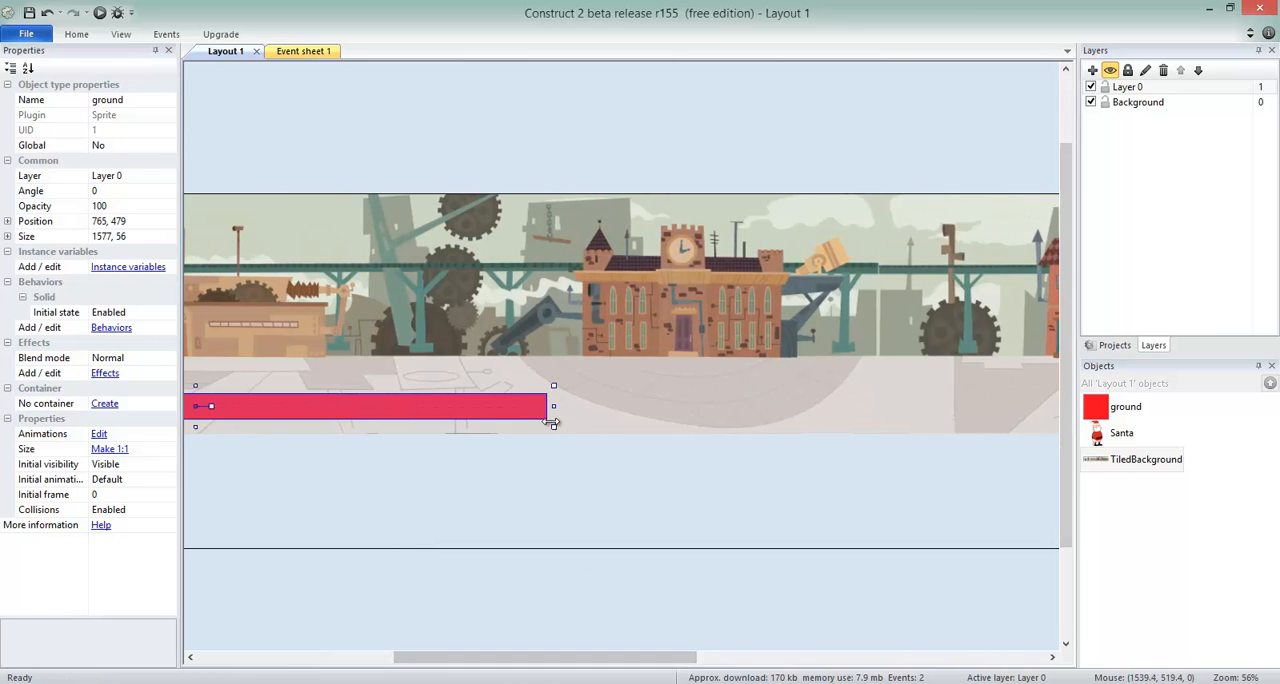
left_click_drag(558, 415, 996, 421)
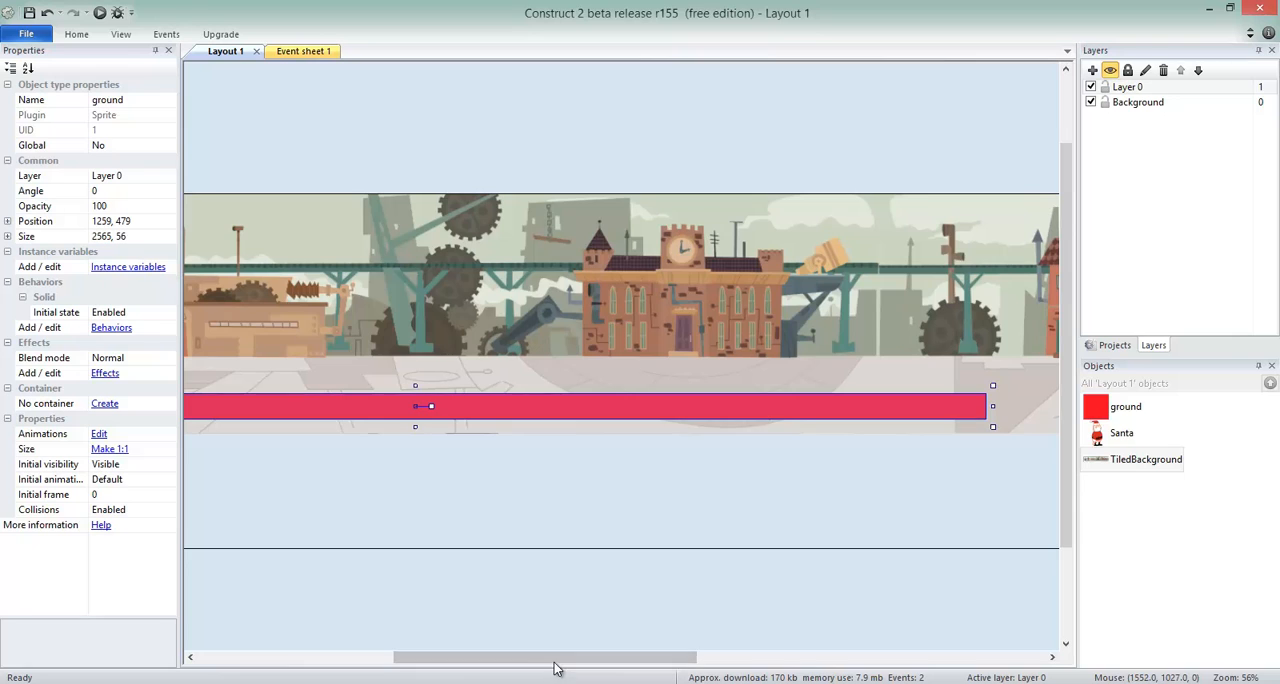
left_click_drag(669, 658, 901, 650)
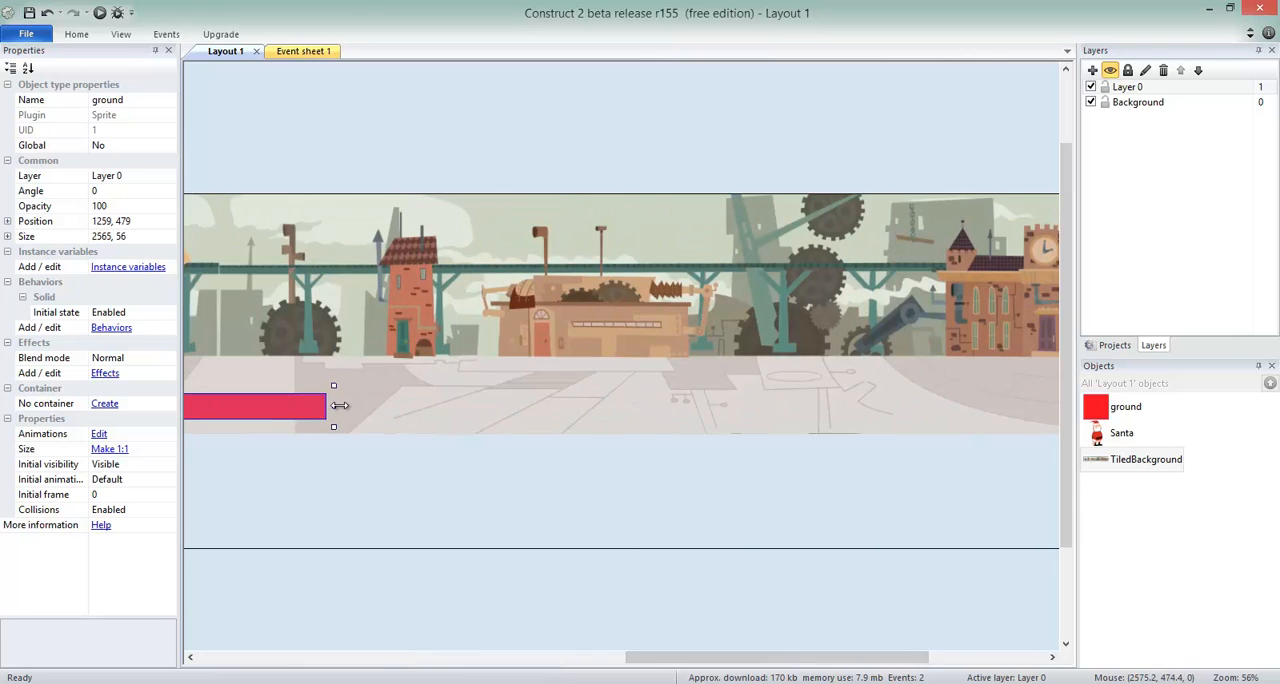
left_click_drag(331, 405, 936, 428)
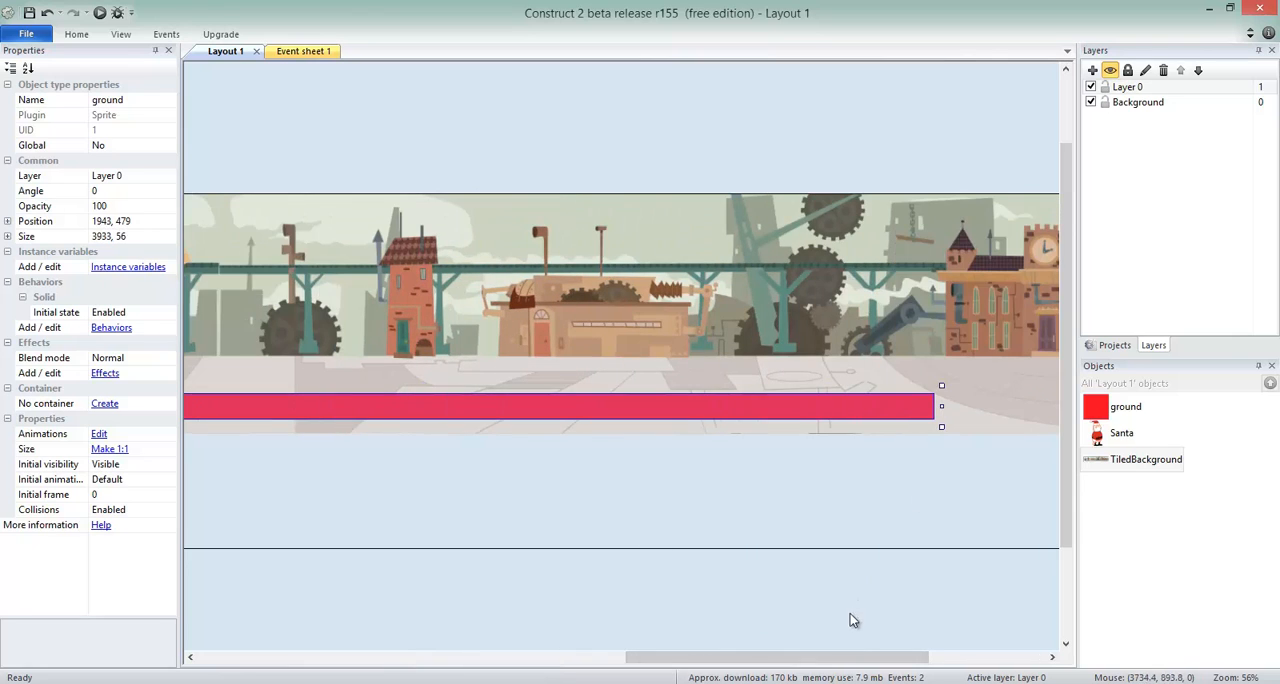
left_click_drag(878, 668, 994, 660)
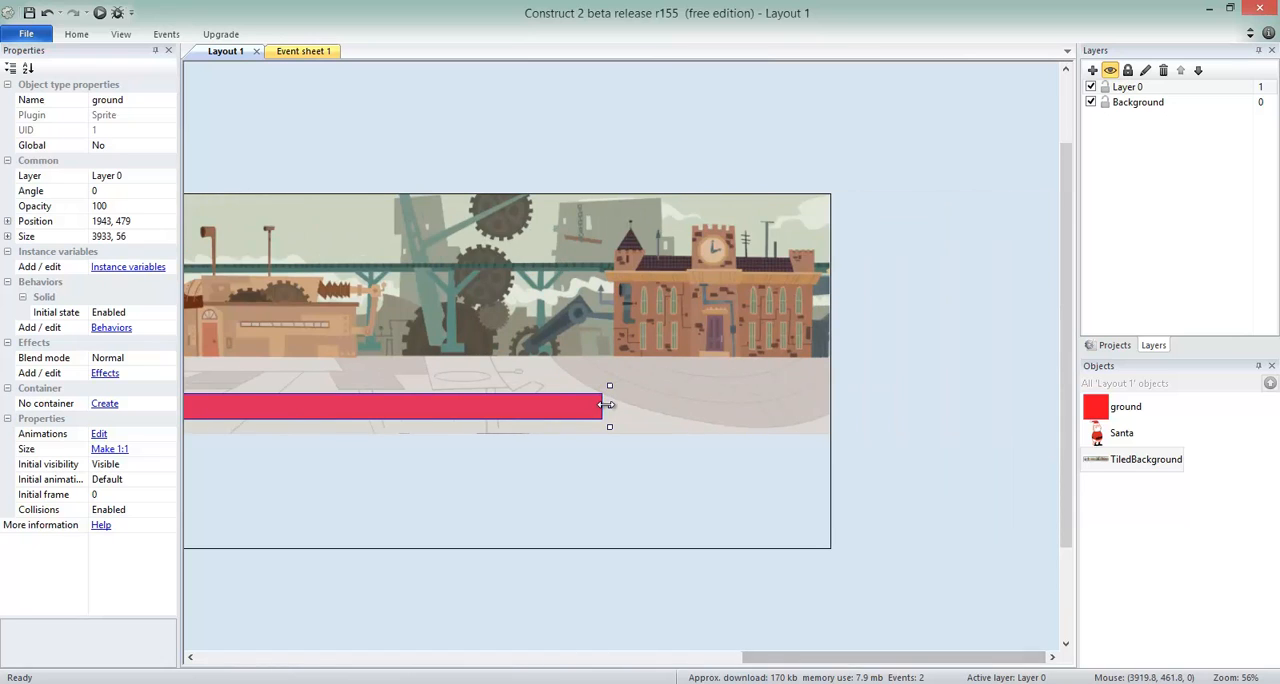
left_click_drag(608, 406, 768, 408)
left_click_drag(890, 440, 878, 438)
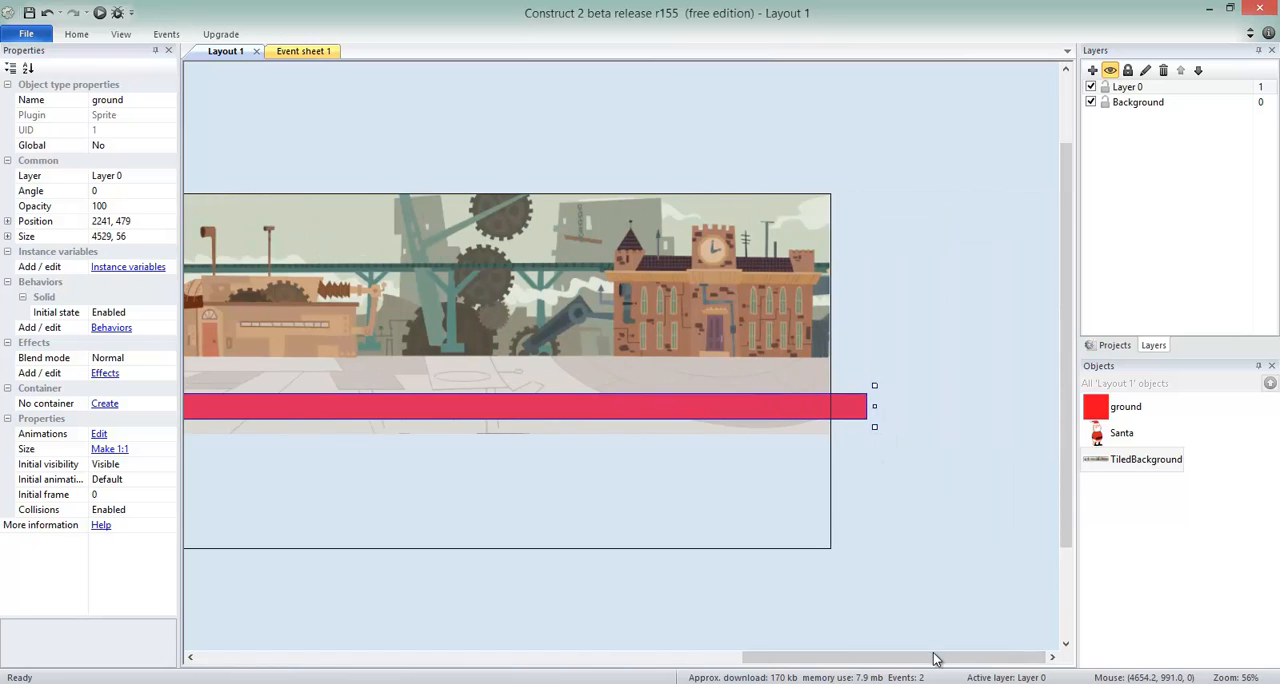
left_click_drag(934, 660, 370, 560)
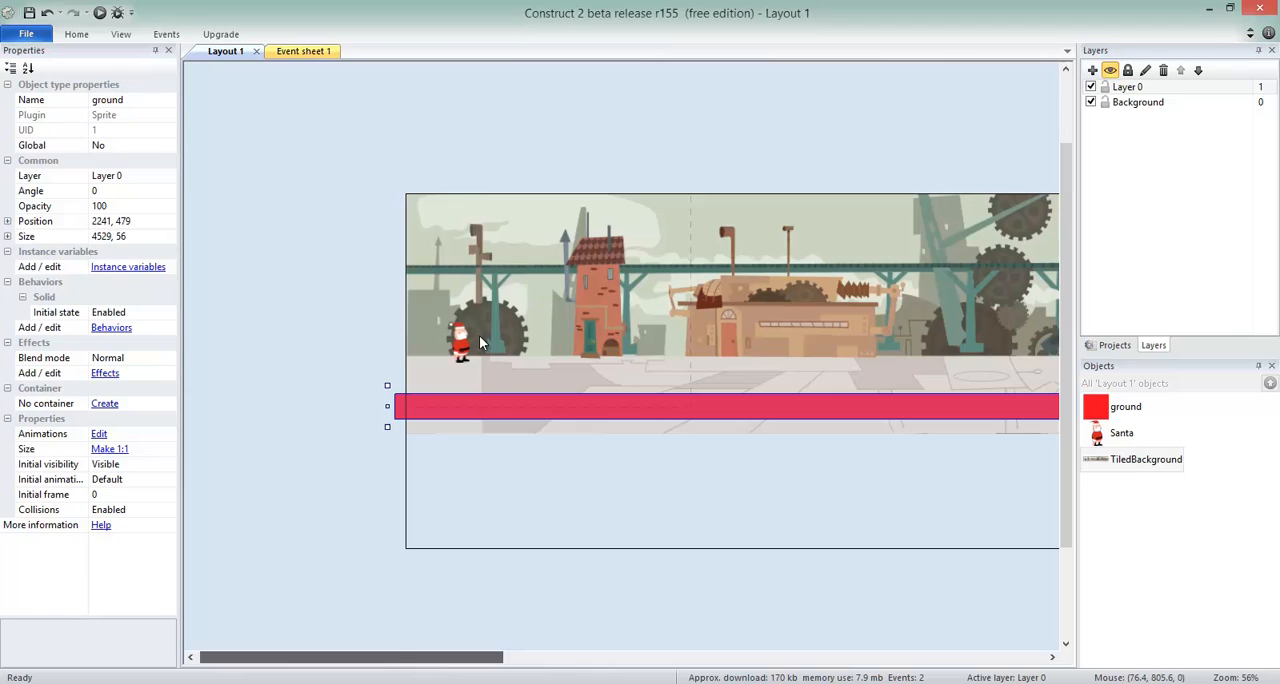
left_click(360, 257)
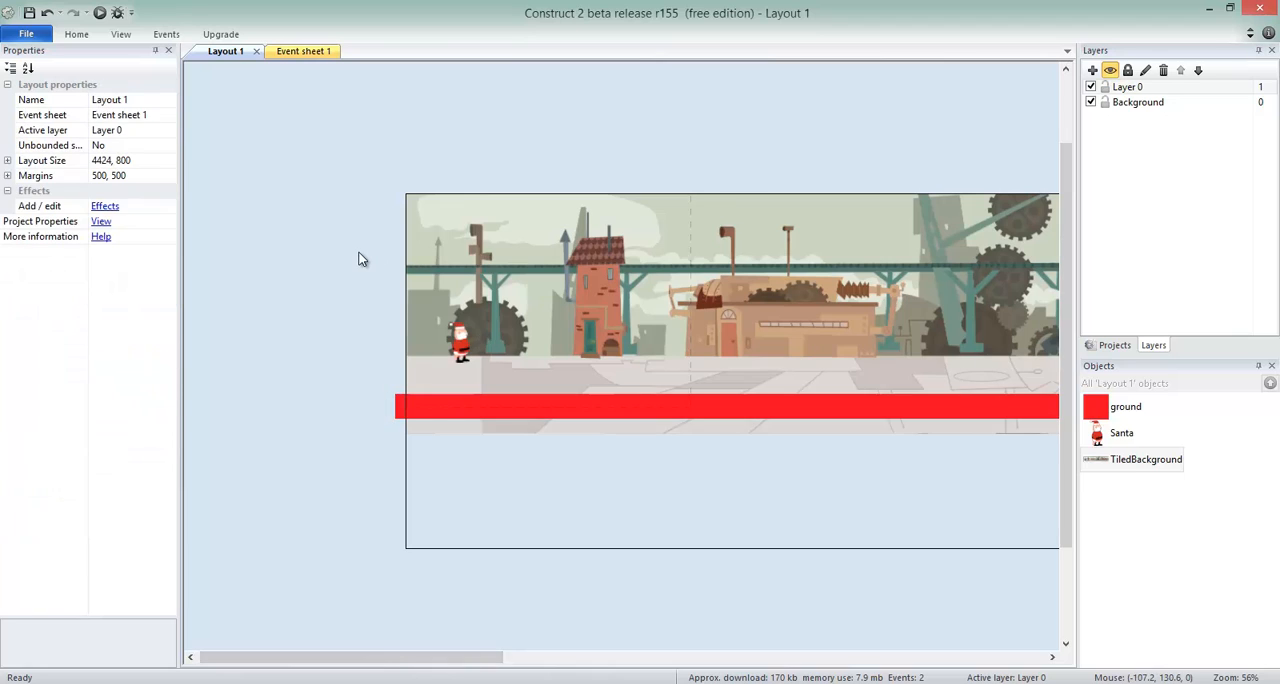
Run the layout and test Santa running right and jumping along the ground past the factory buildings.
left_click(100, 12)
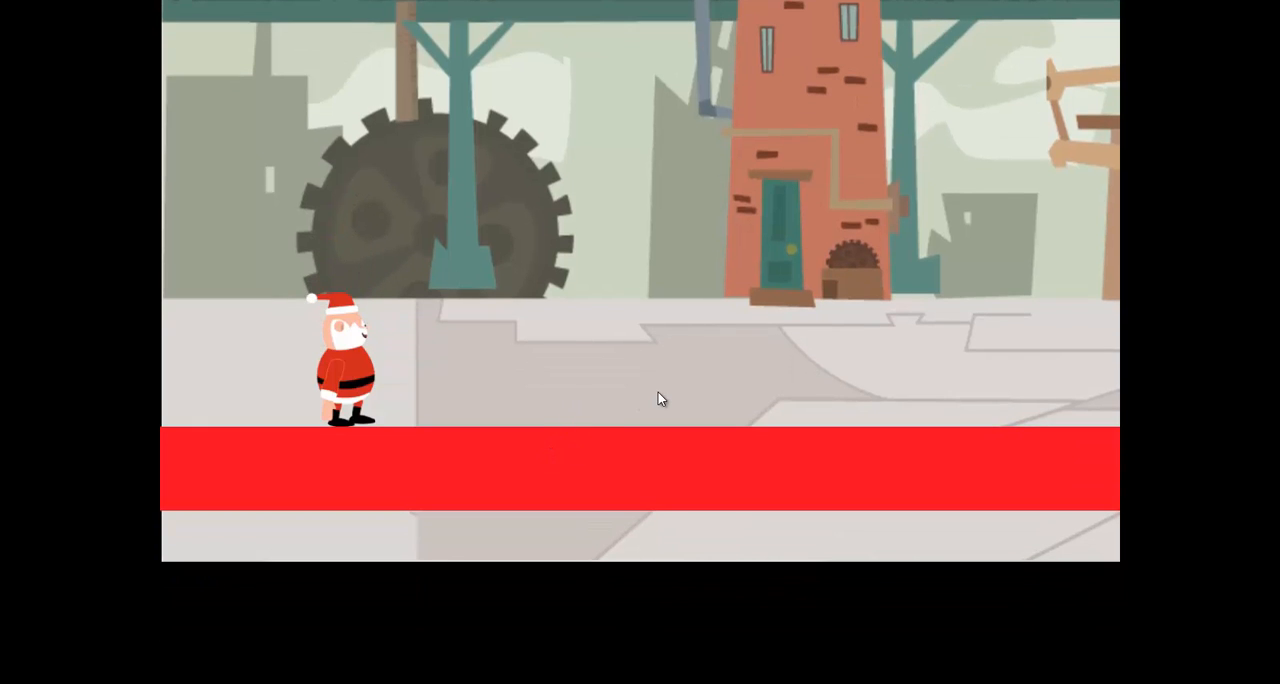
key("Up")
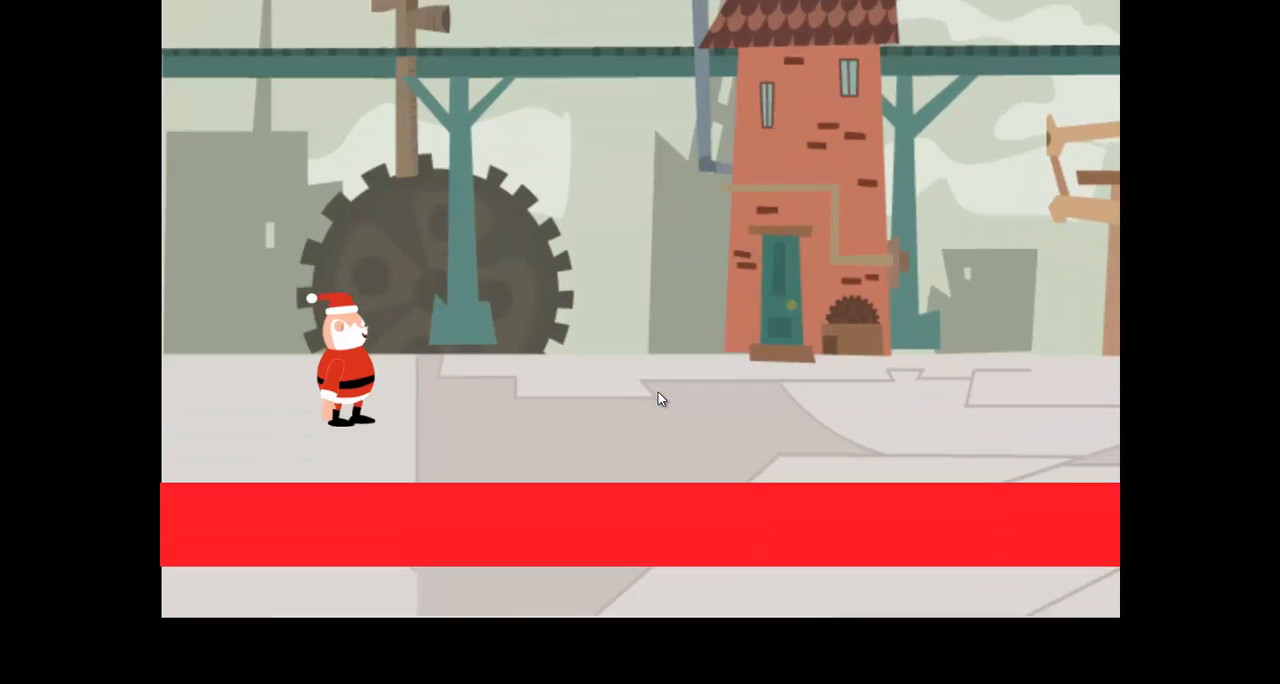
key("Right")
key("Up")
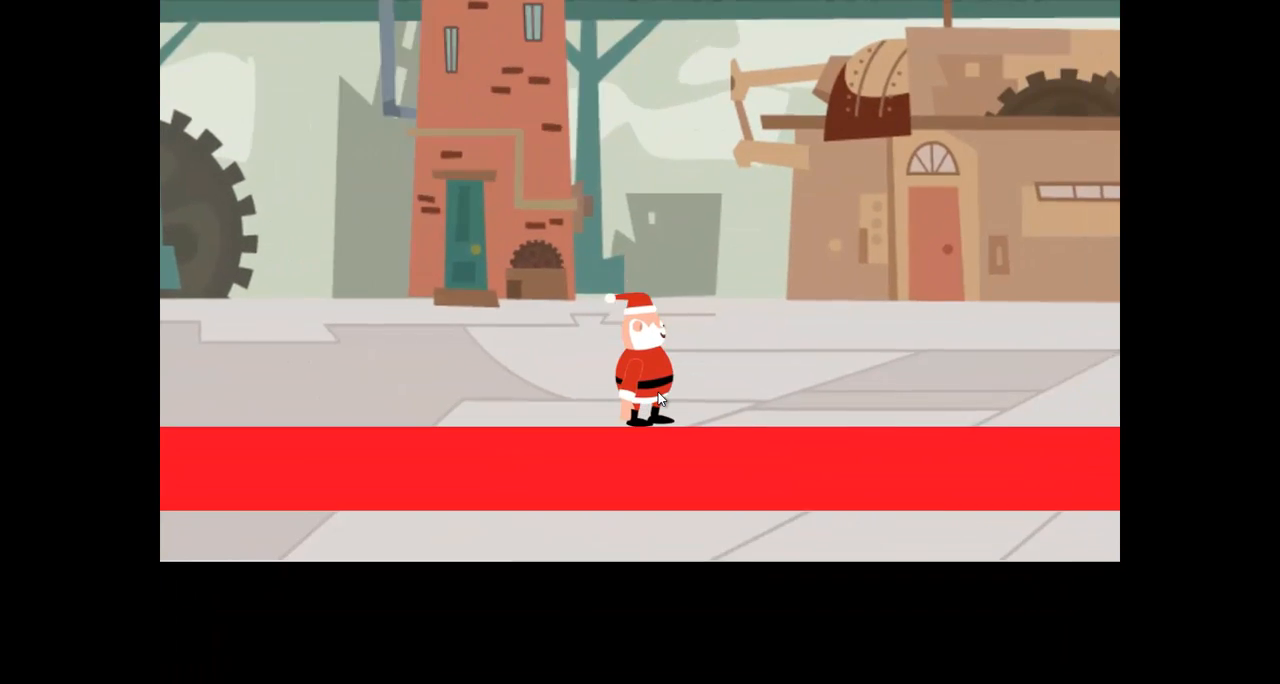
key("Up")
key("Right")
key("Up")
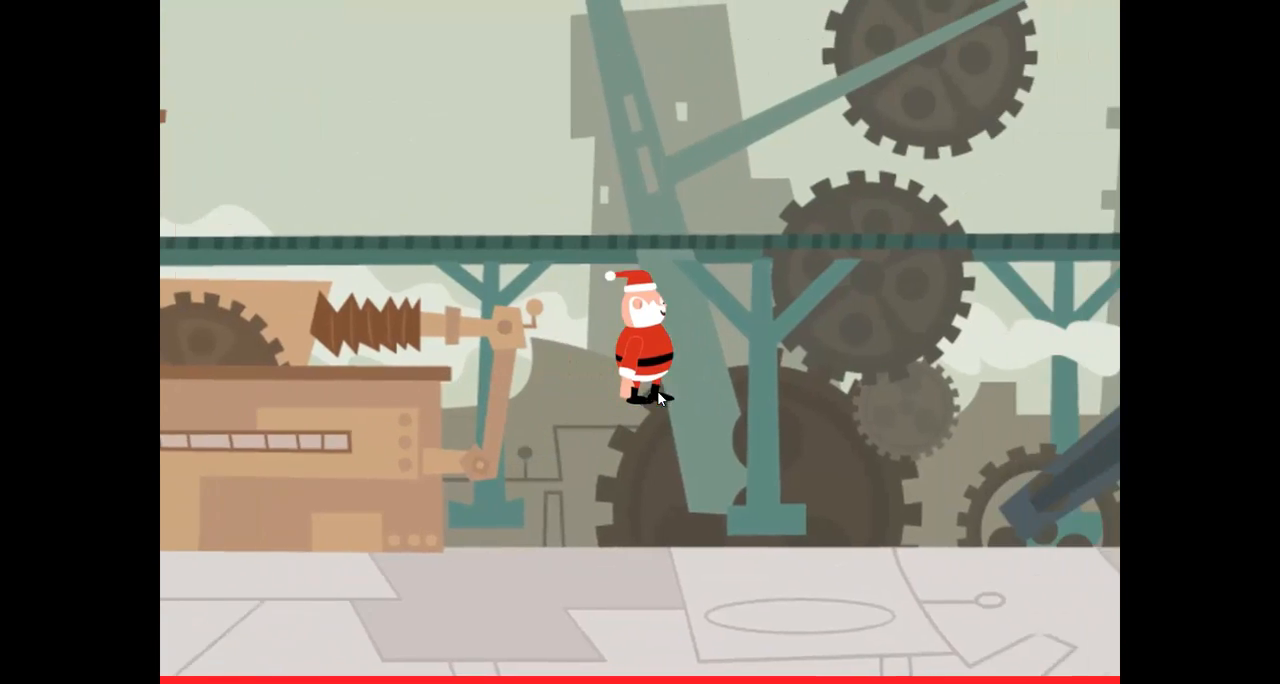
key("Right")
key("Up")
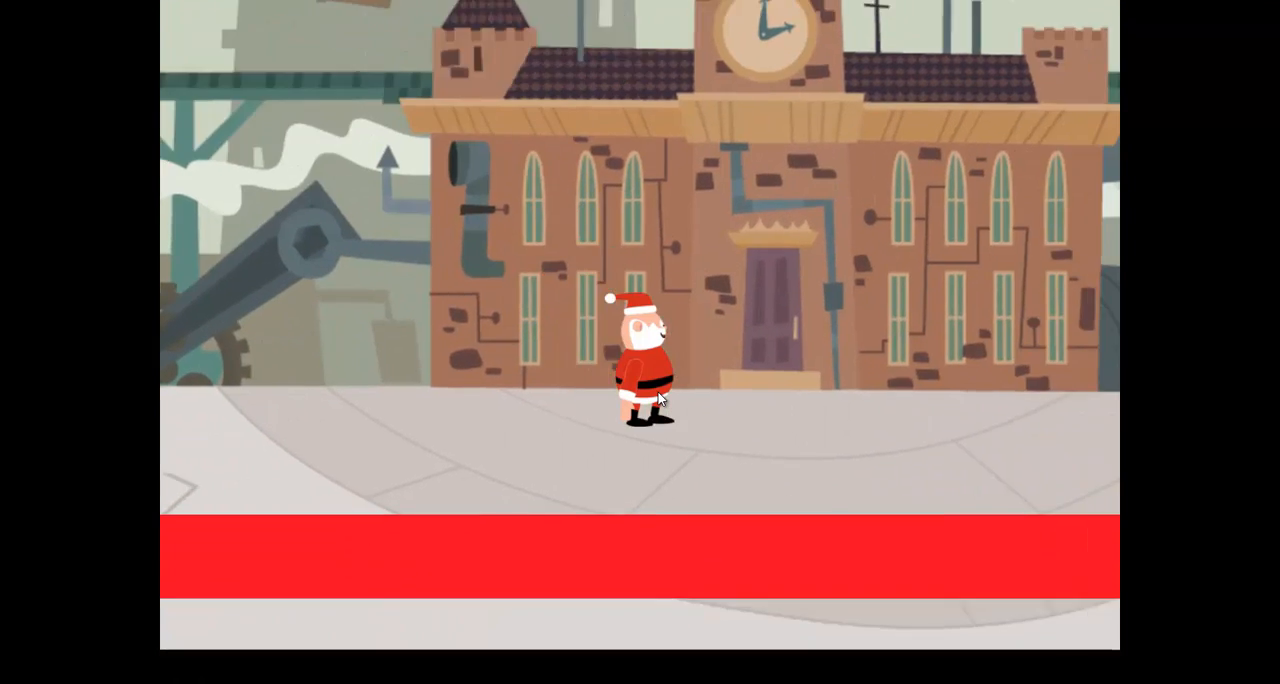
key("Right")
key("Up")
key("Up")
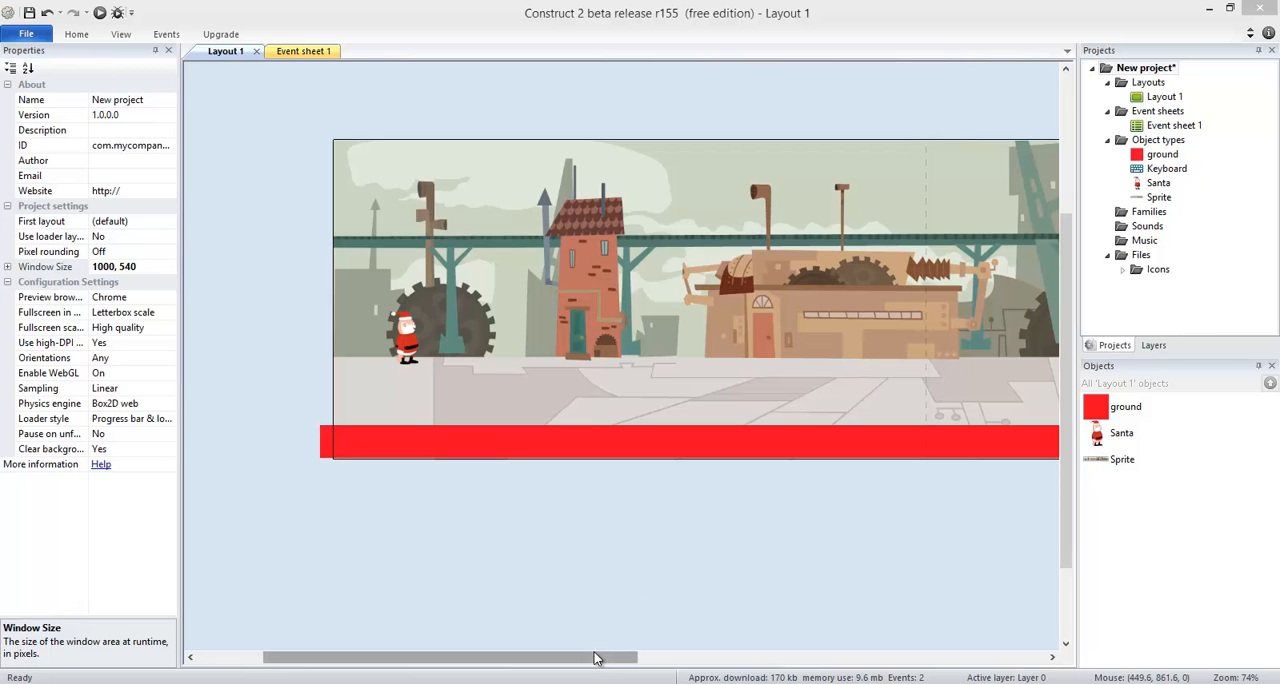
Preview the layout in the resized window, making Santa run and jump towards the layout's far end and back.
left_click_drag(594, 660, 535, 402)
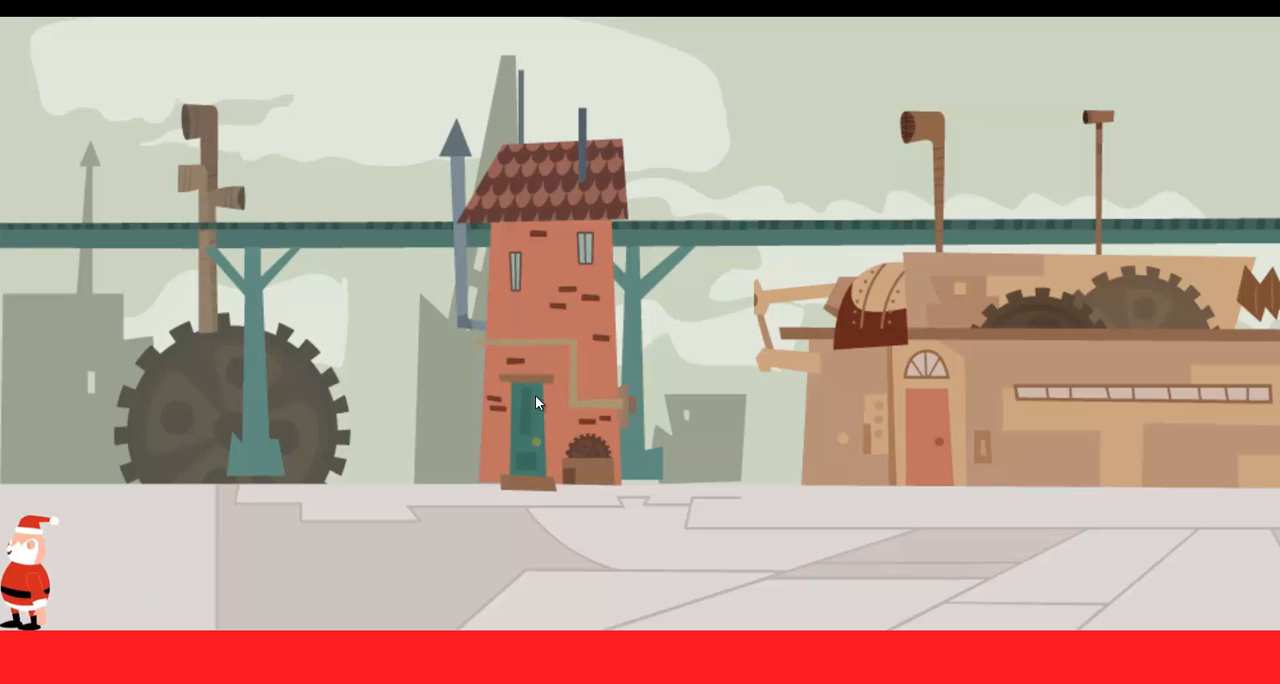
key("Right")
key("Up")
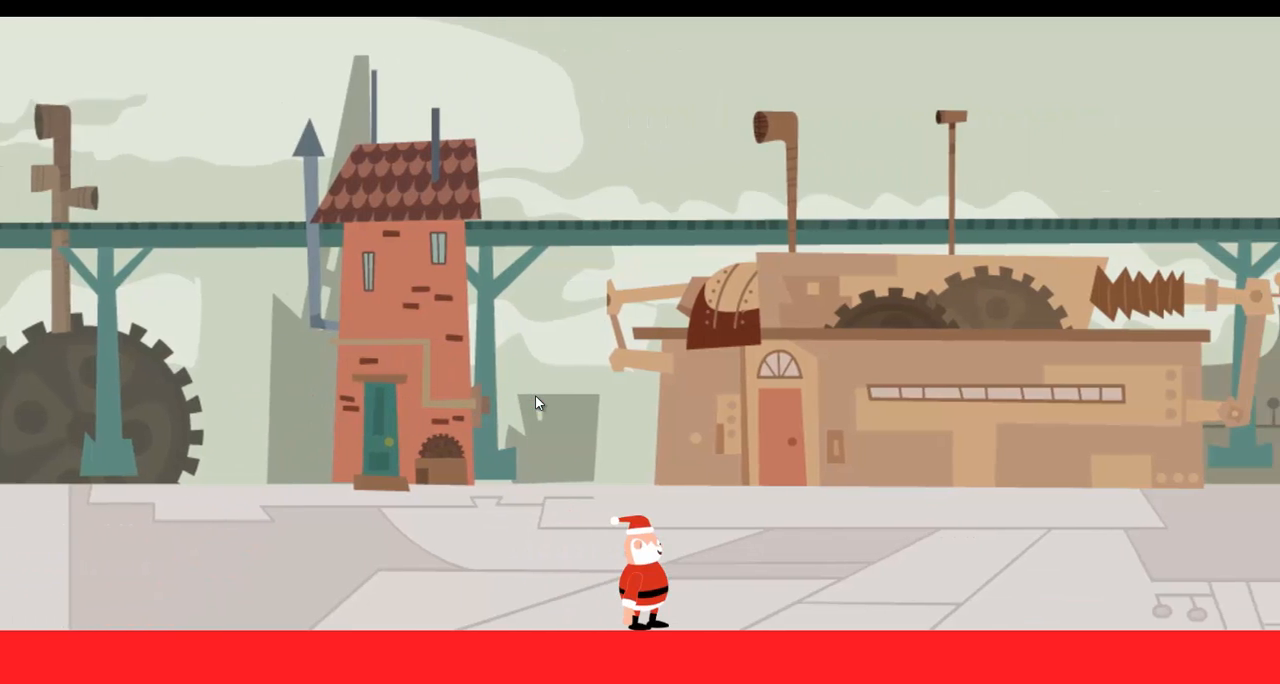
key("Up")
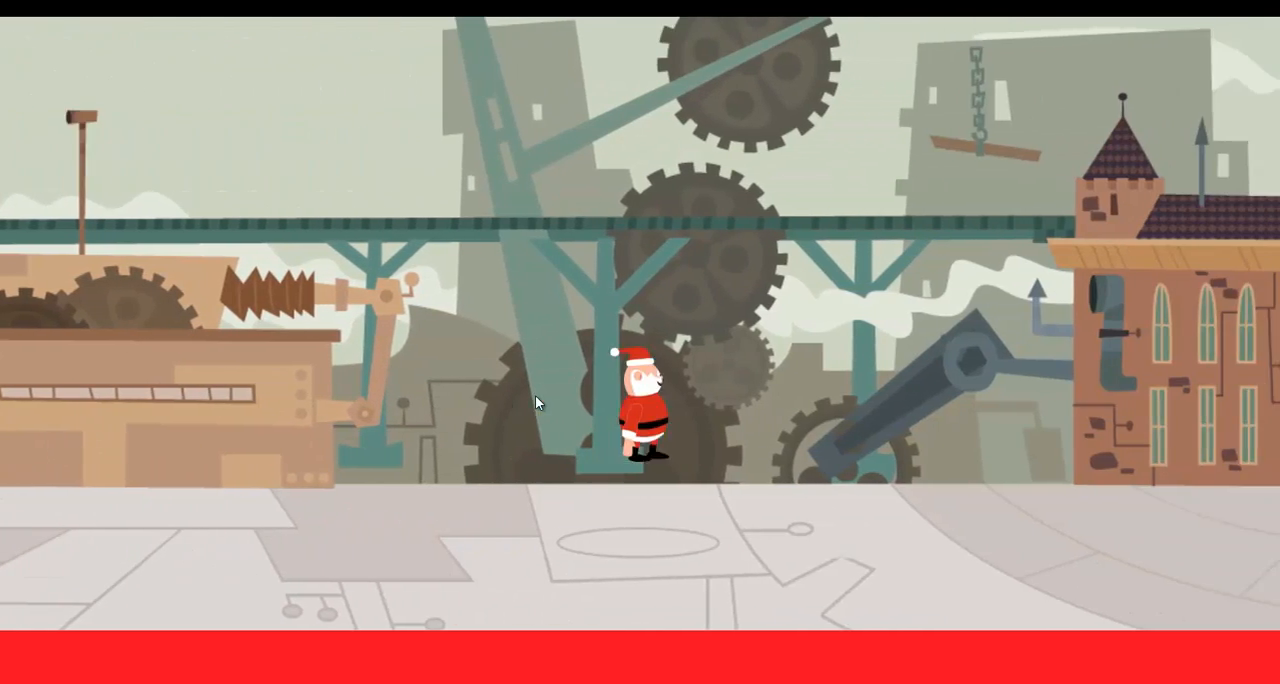
key("Right")
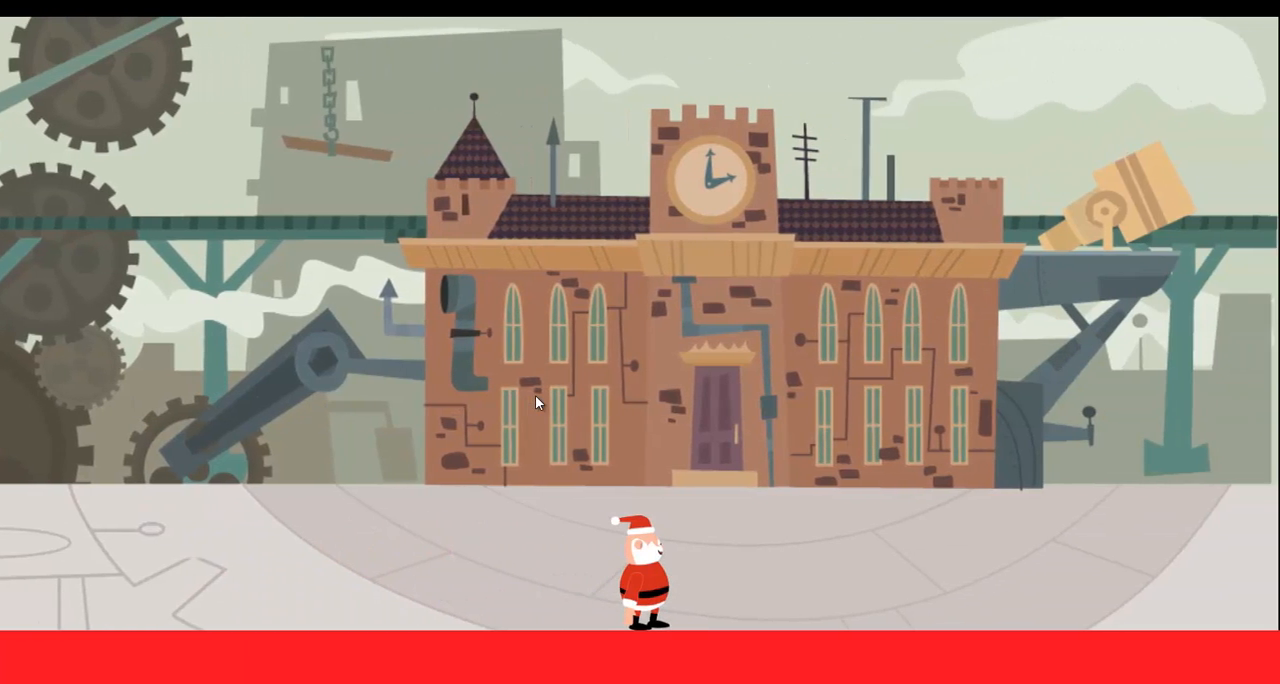
key("Right")
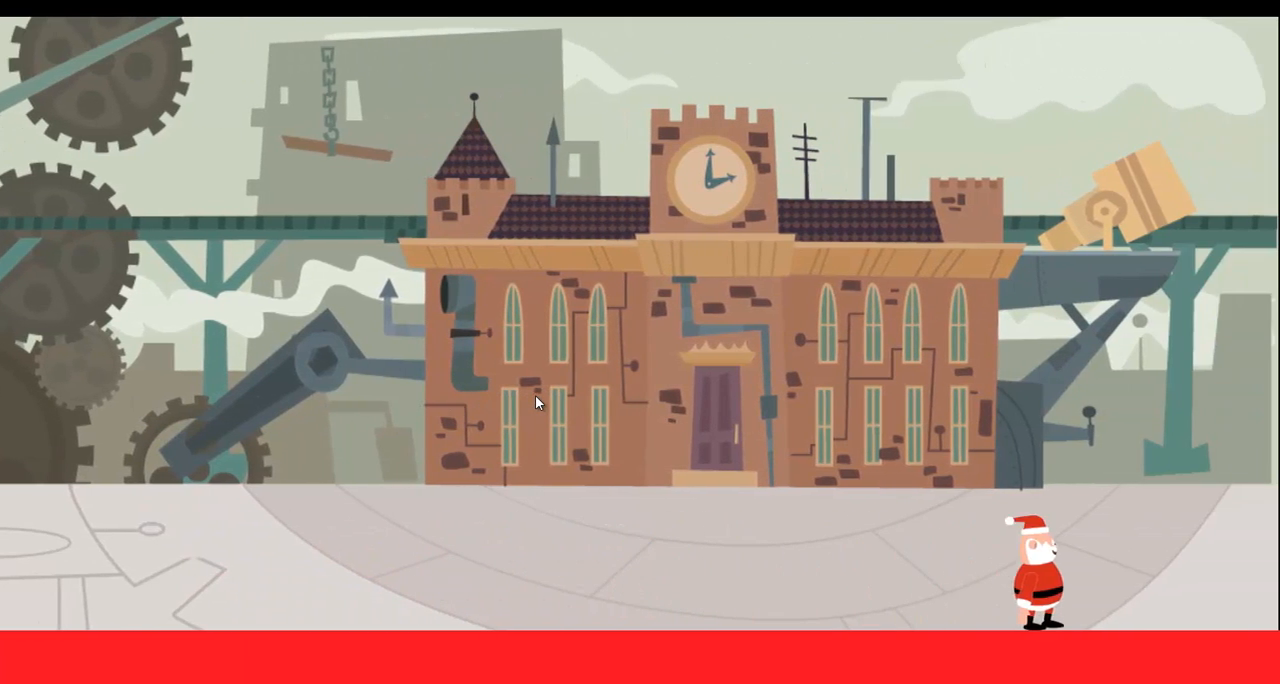
key("Up")
key("Right")
key("Left")
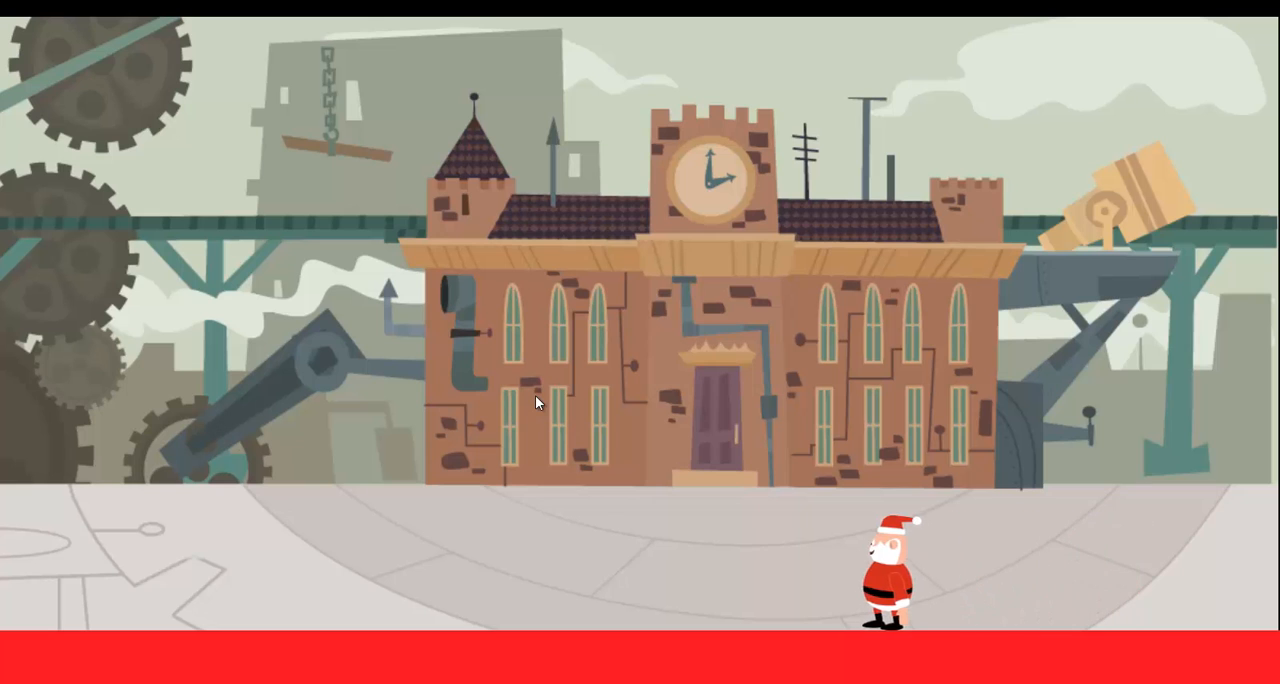
key("Up")
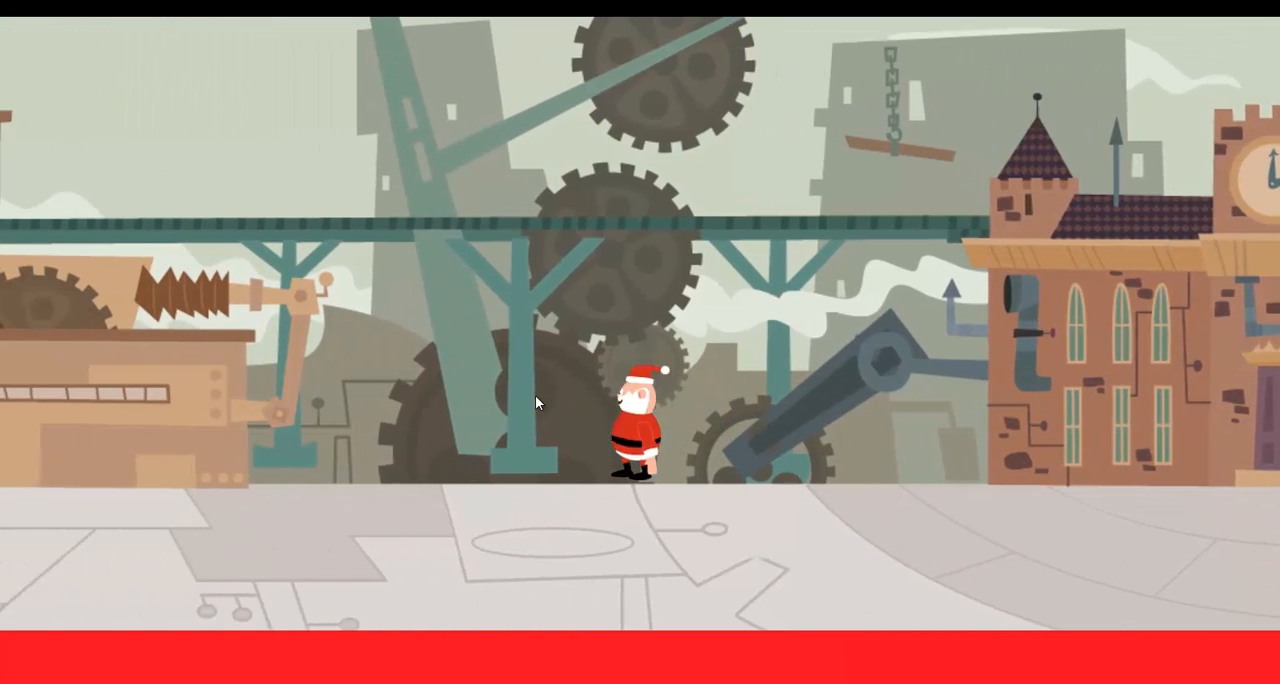
key("alt+Tab")
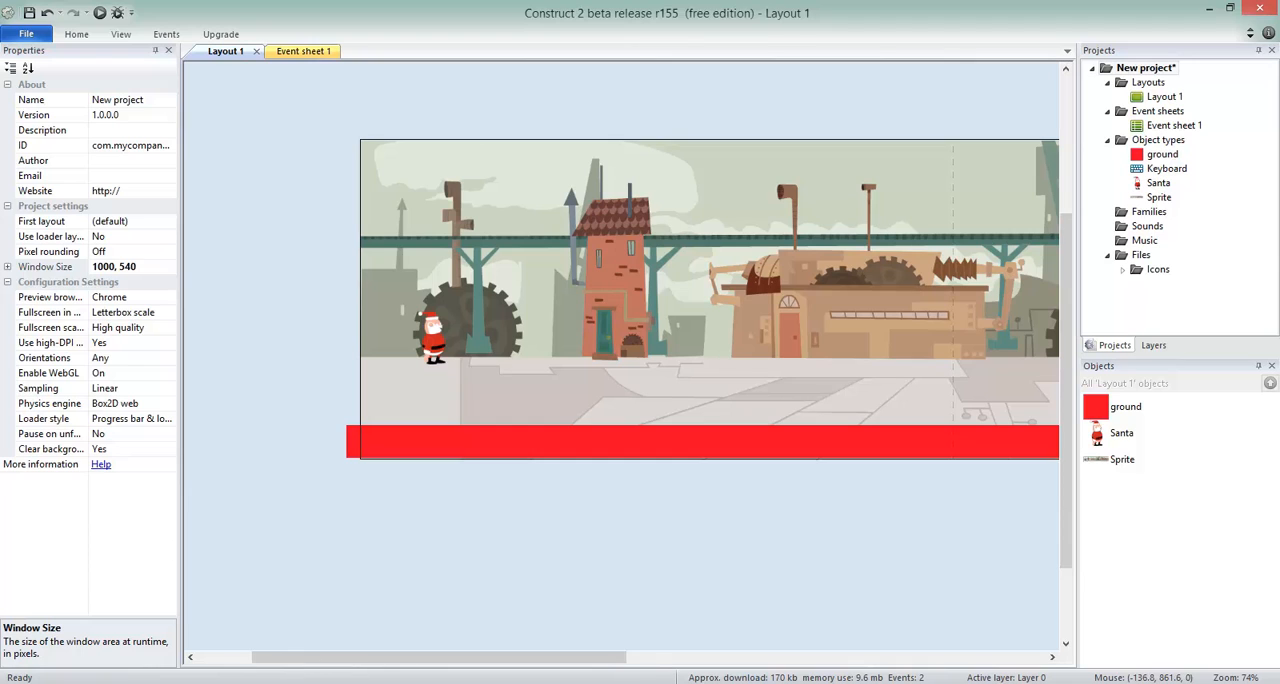
Switch to the finished Christmas Factory project and examine the gifts placed in its Game layout.
left_click(444, 630)
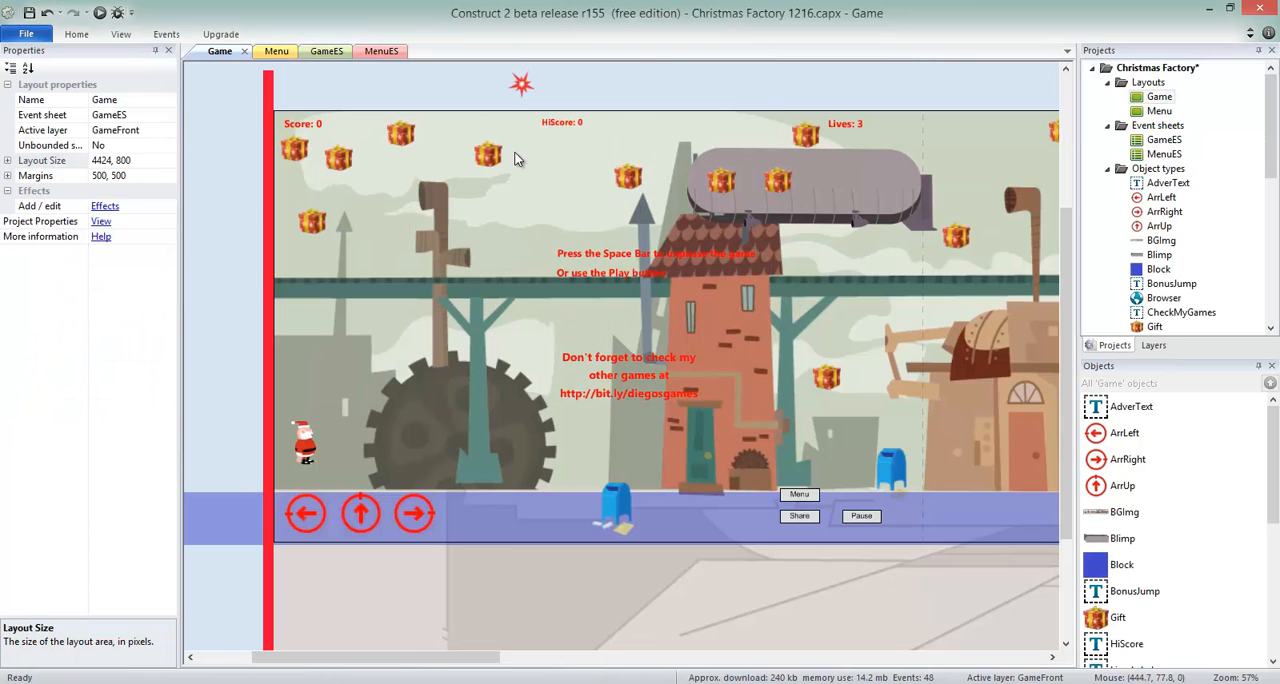
left_click(506, 156)
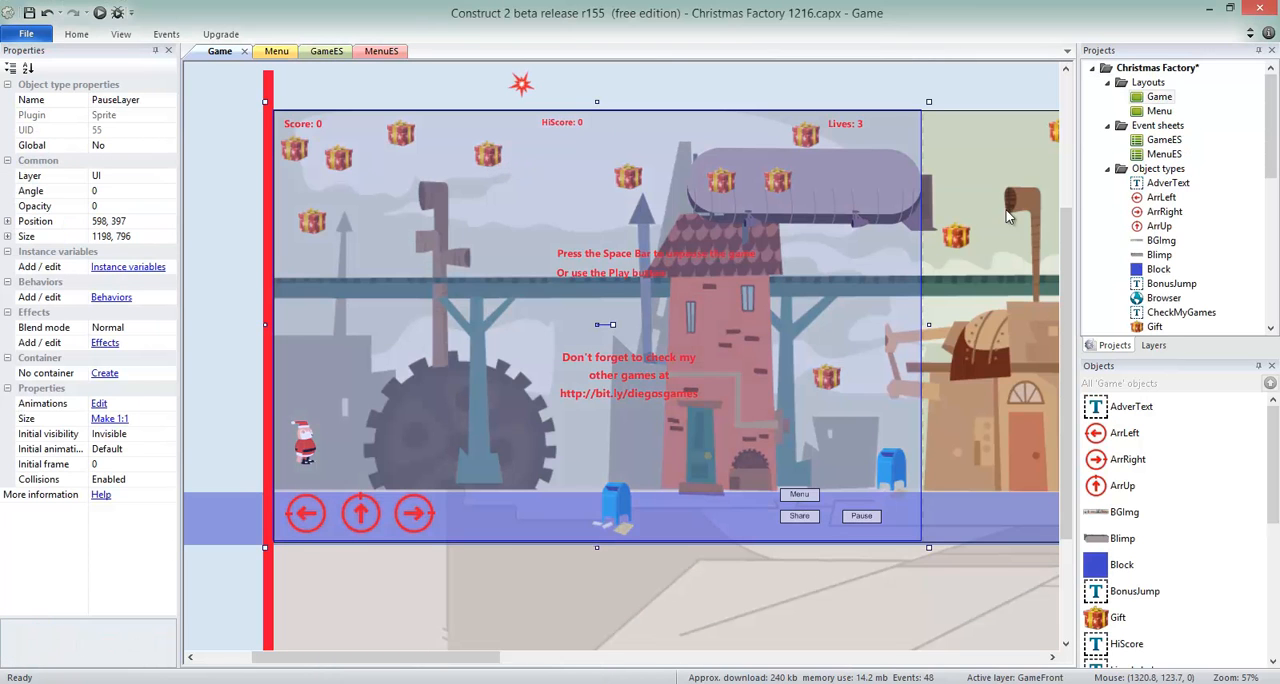
left_click(958, 236)
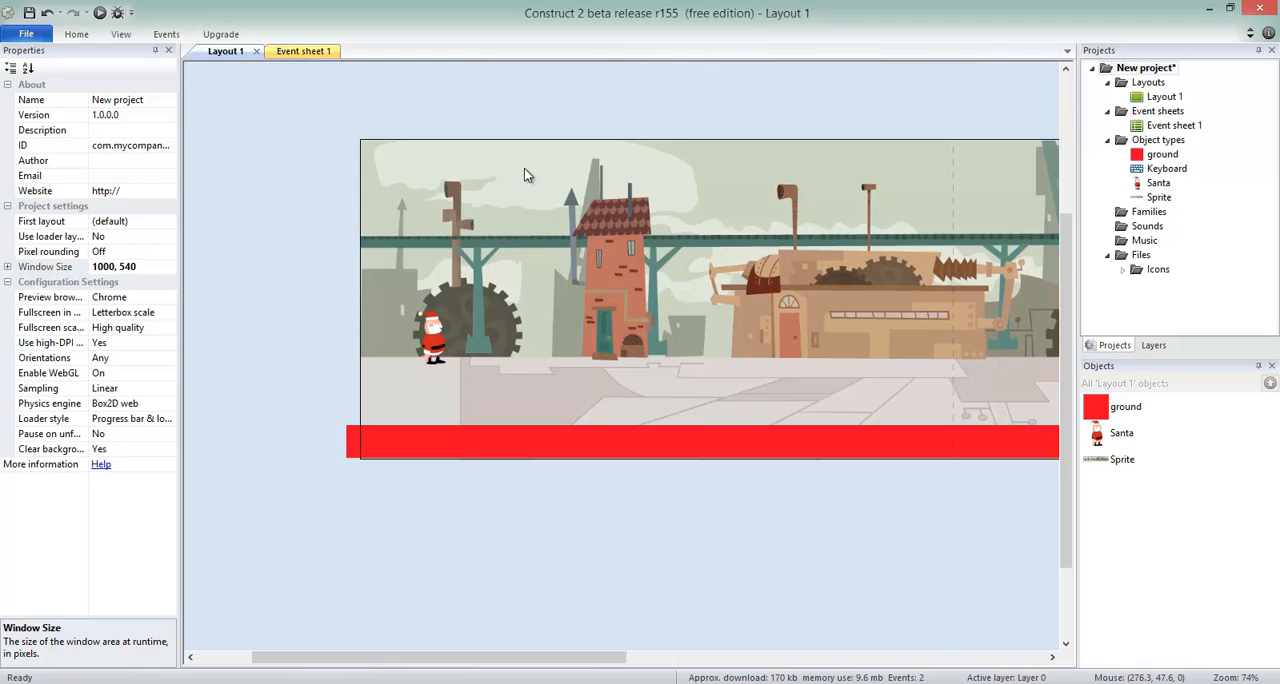
Insert a new sprite near the layout's upper edge, at about 351, 26, and load the GiftRed3 image into it.
double_click(528, 104)
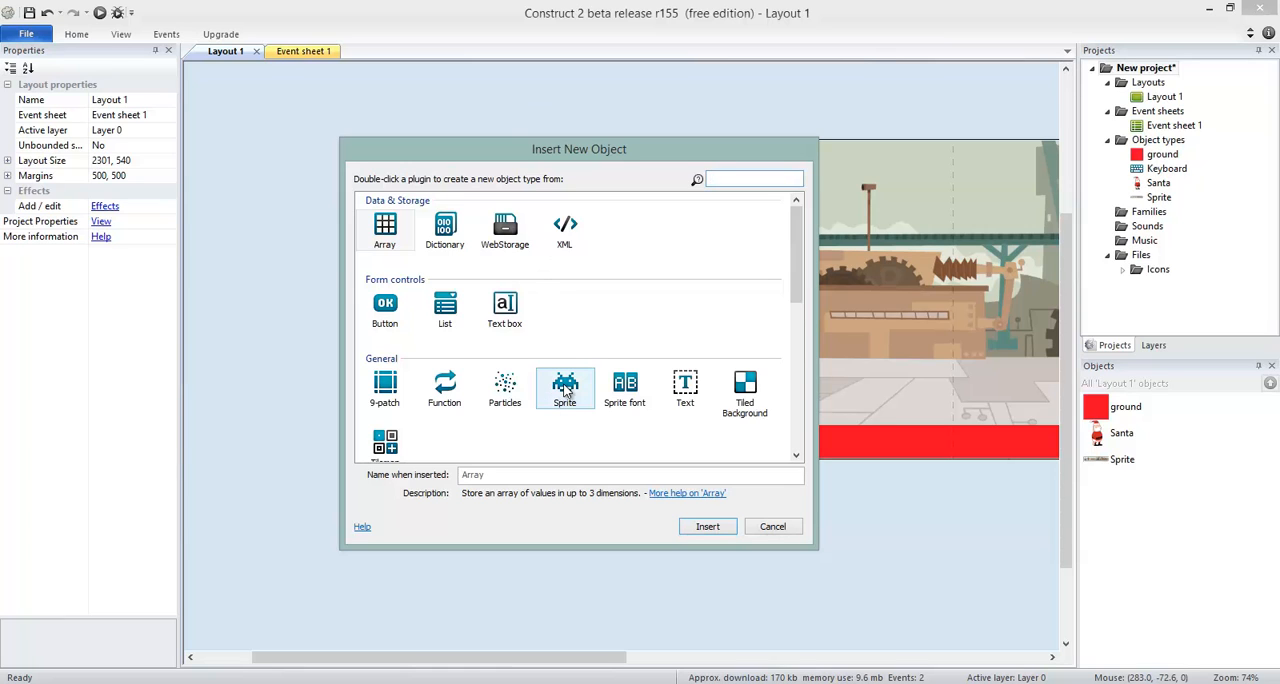
double_click(565, 388)
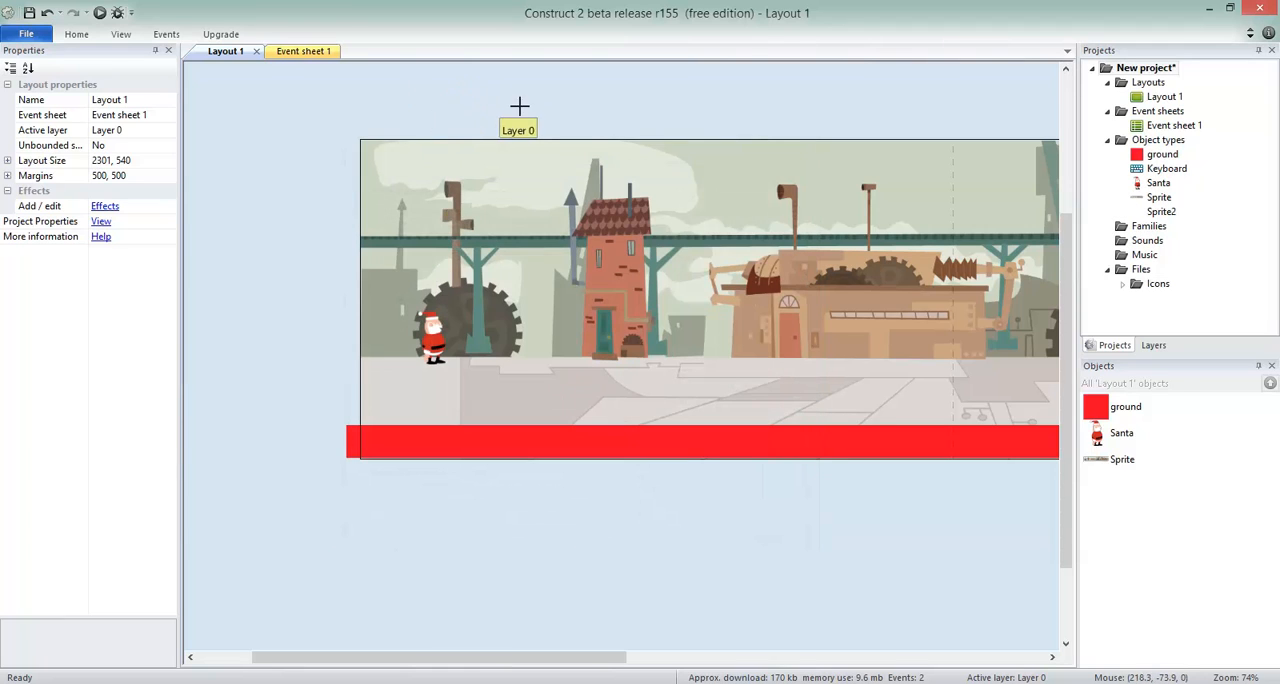
left_click(568, 156)
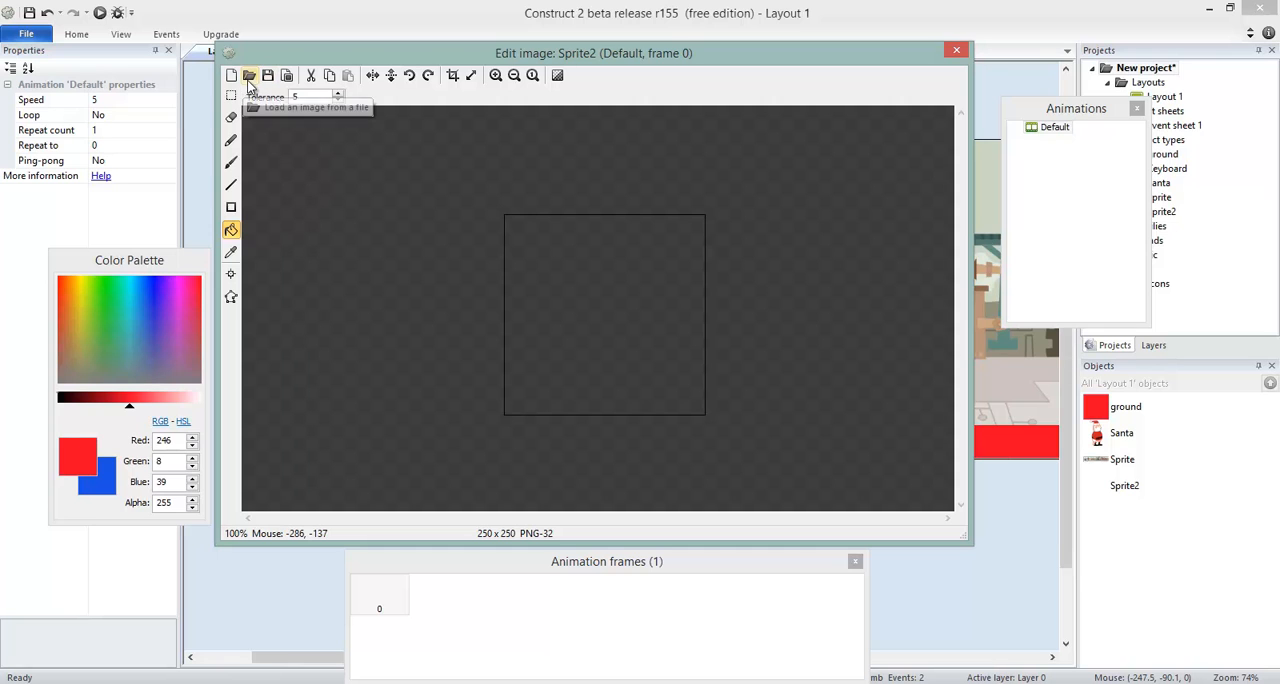
left_click(251, 79)
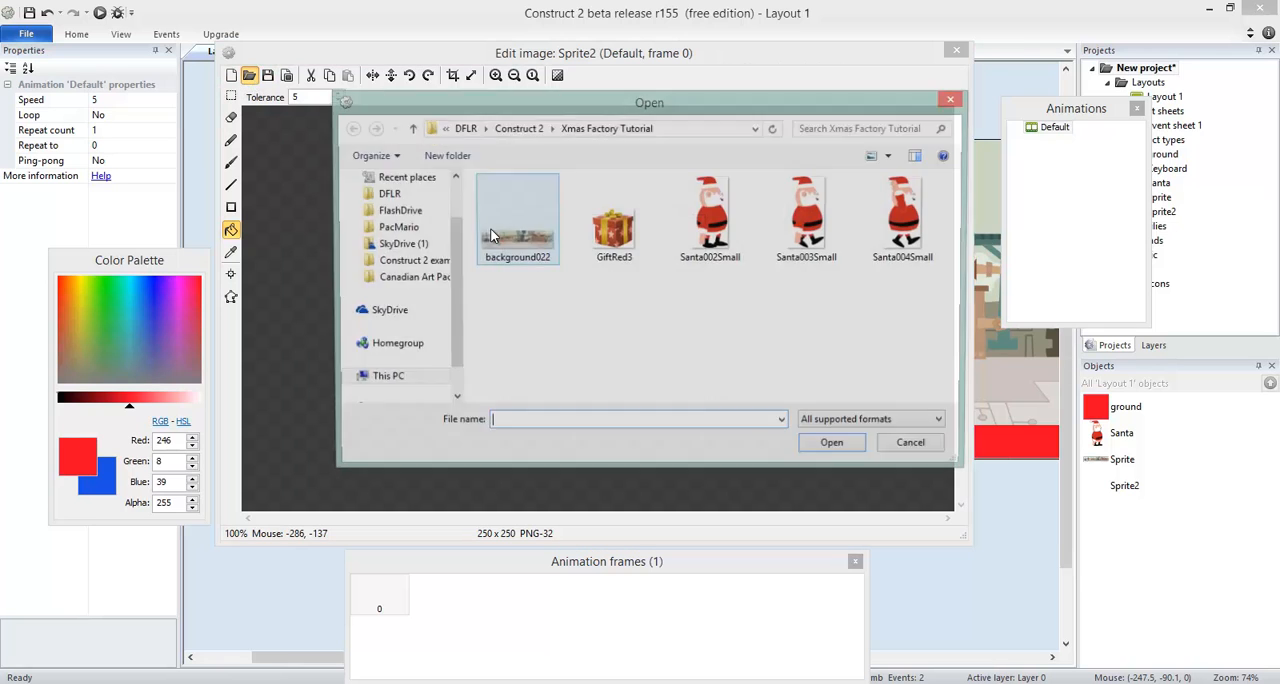
left_click(620, 250)
double_click(620, 250)
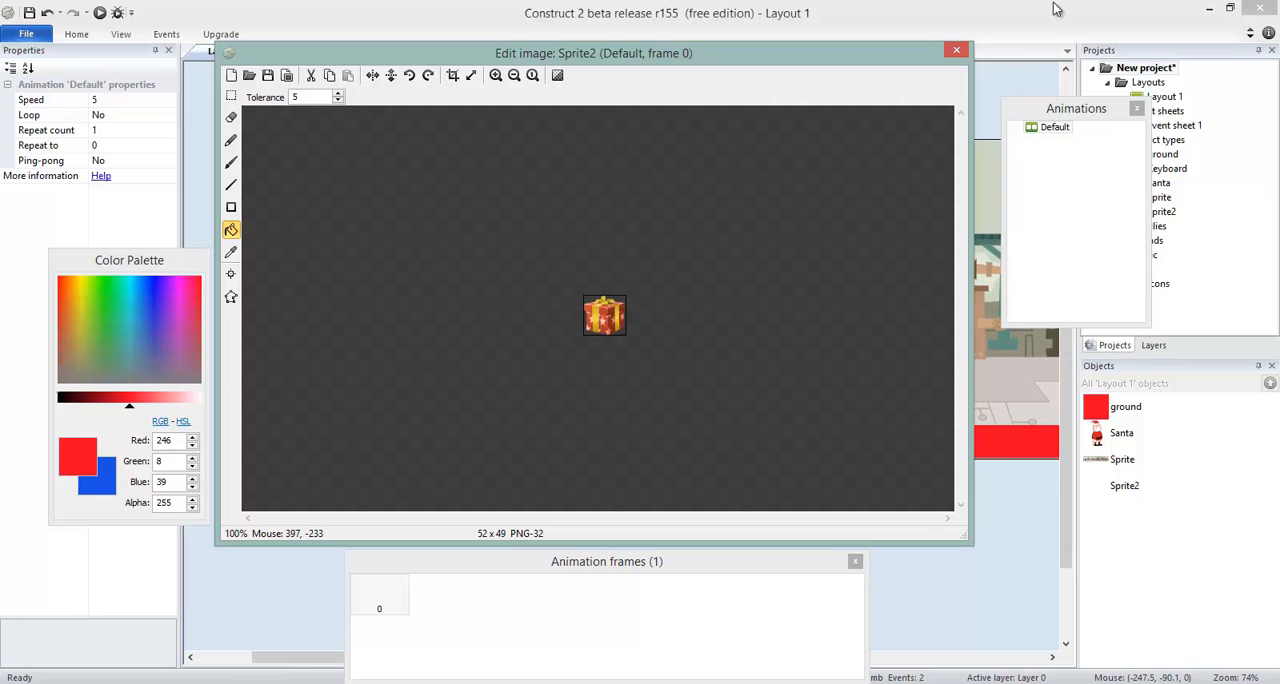
left_click(955, 53)
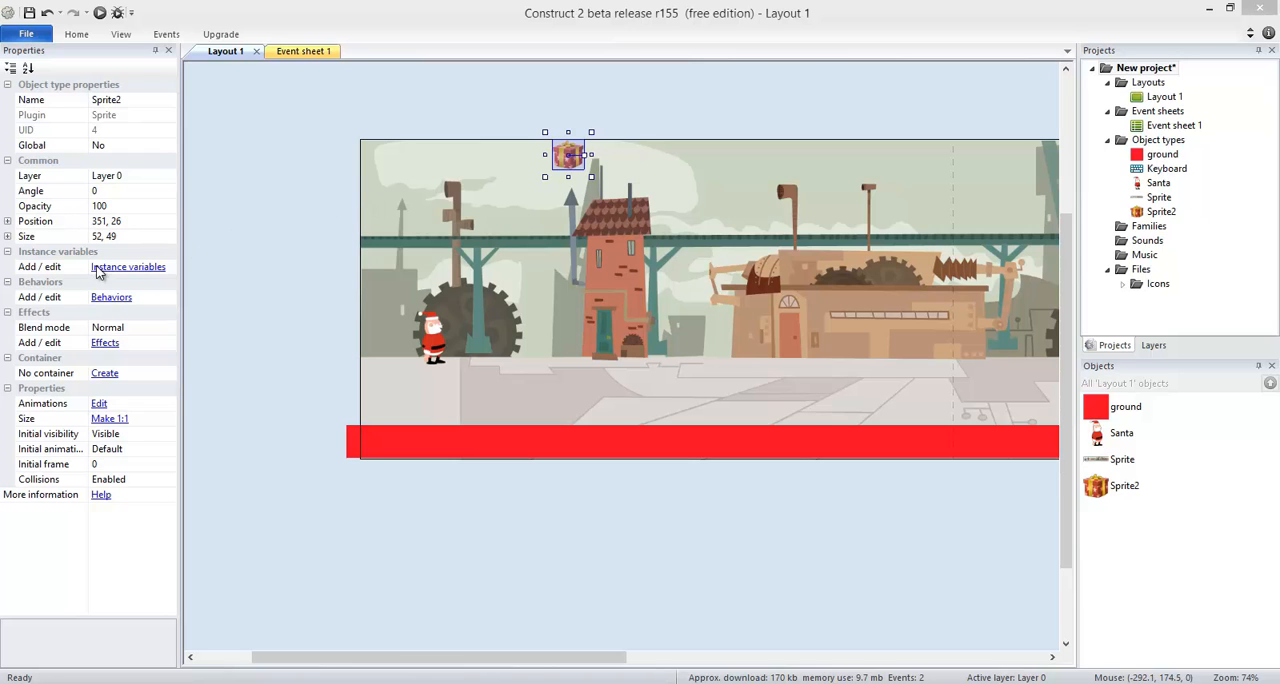
Add the Bullet behavior to the gift sprite.
left_click(110, 297)
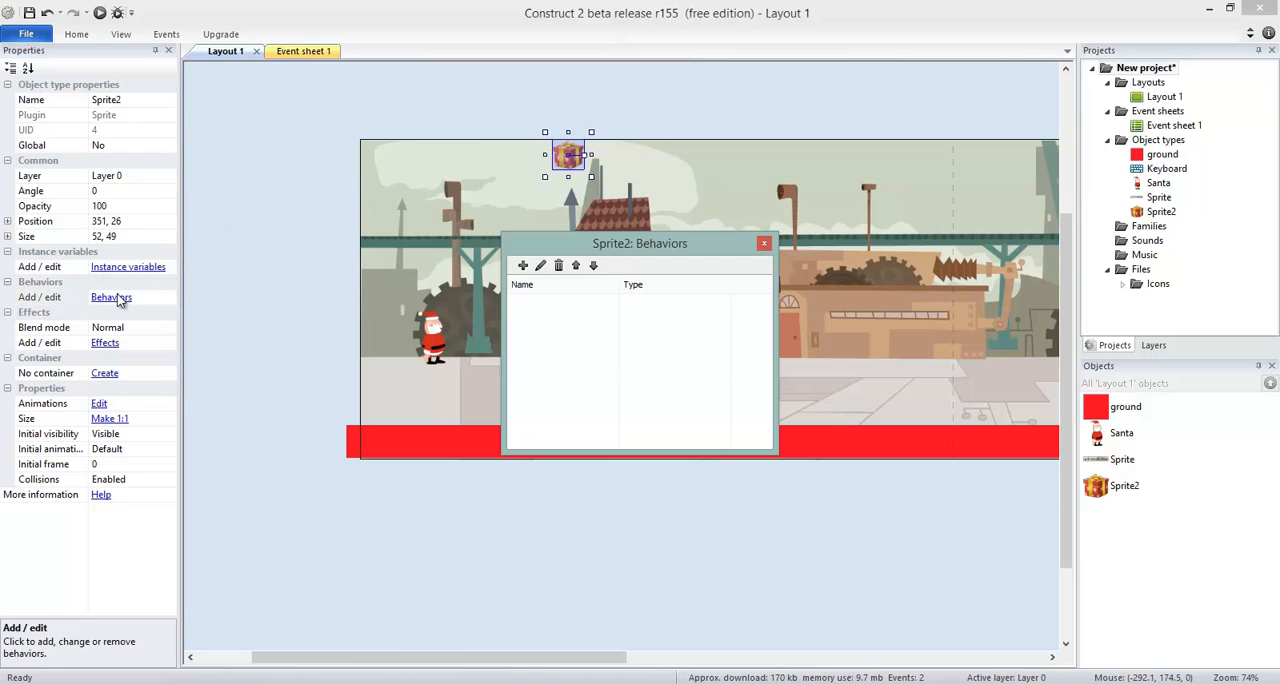
left_click(519, 265)
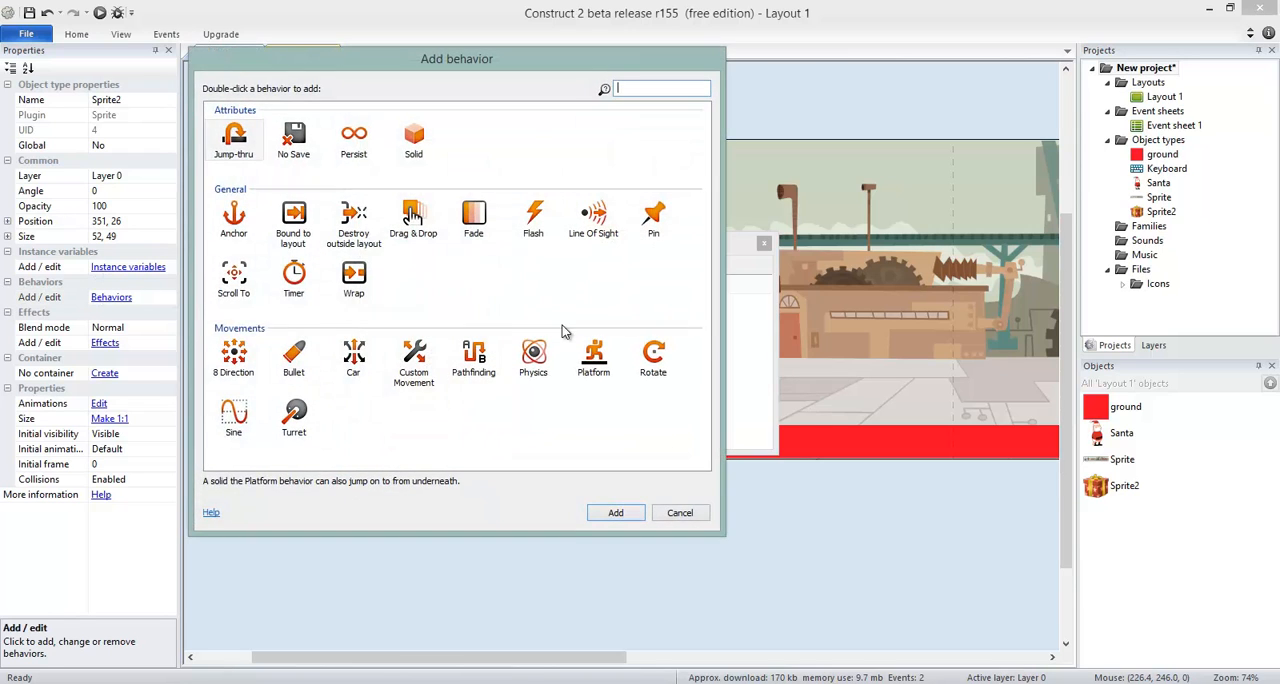
double_click(293, 353)
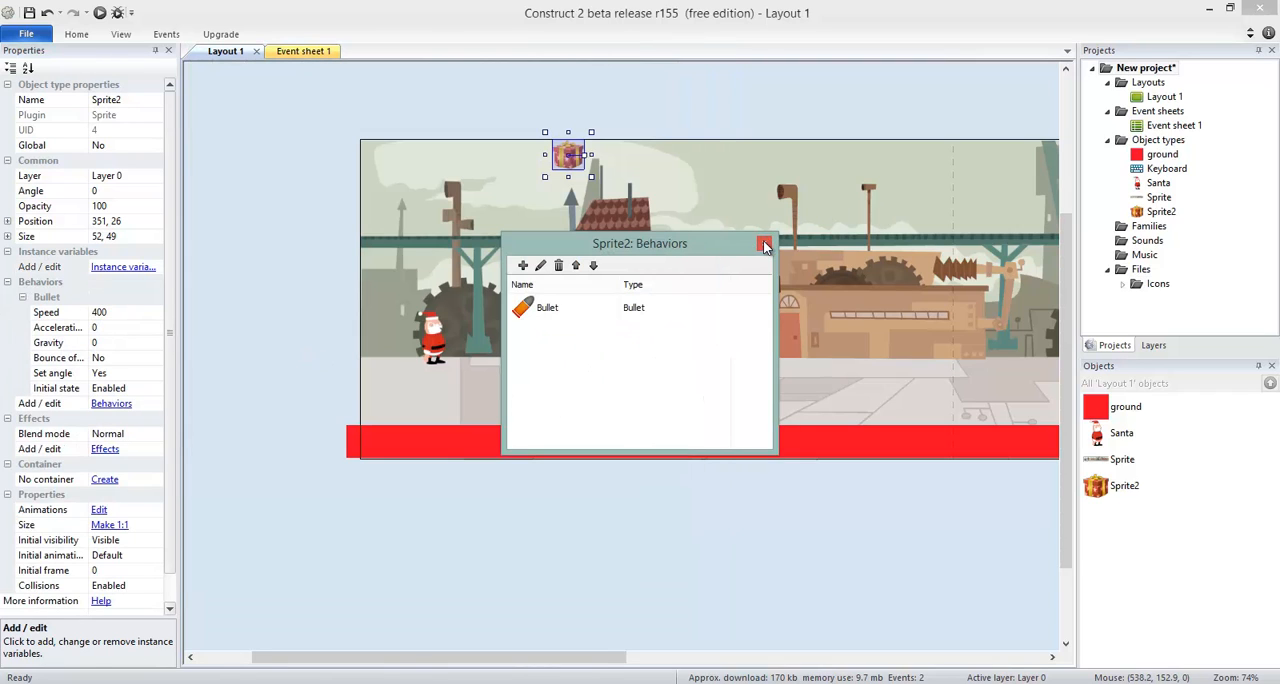
left_click(764, 245)
Move the gift down beside Santa to about 280, 287, test-running the layout during the placement.
left_click_drag(570, 160, 536, 327)
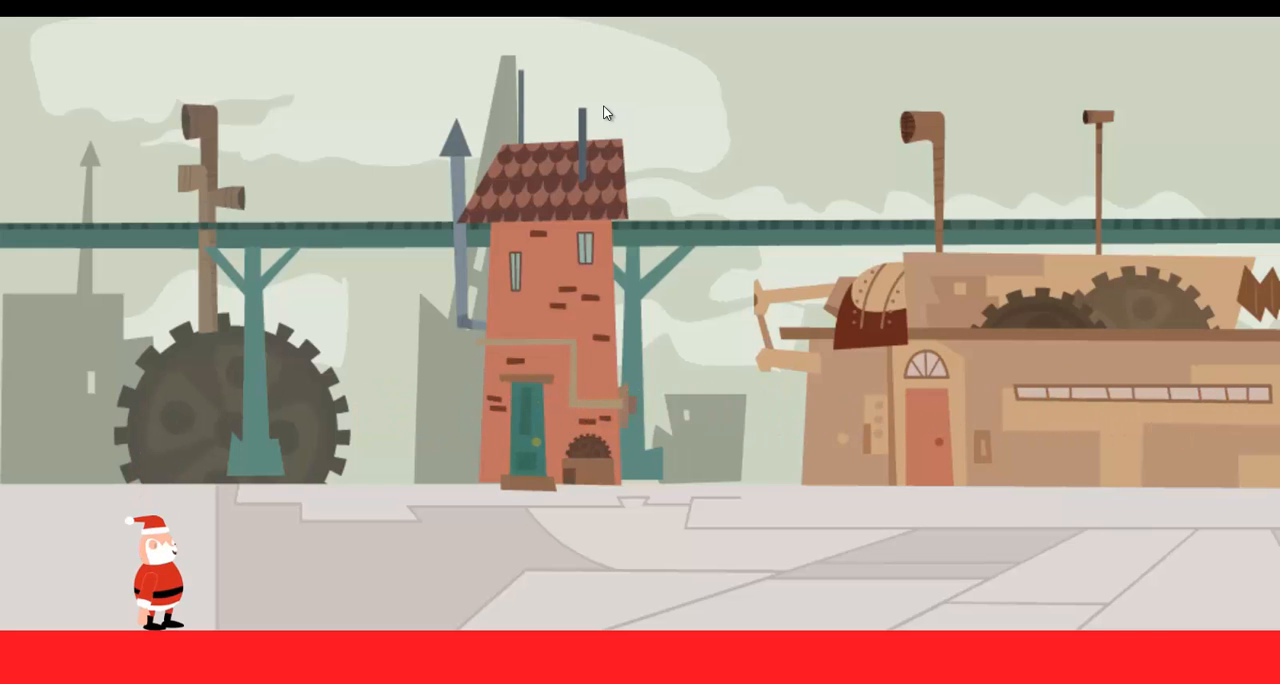
key("alt+F4")
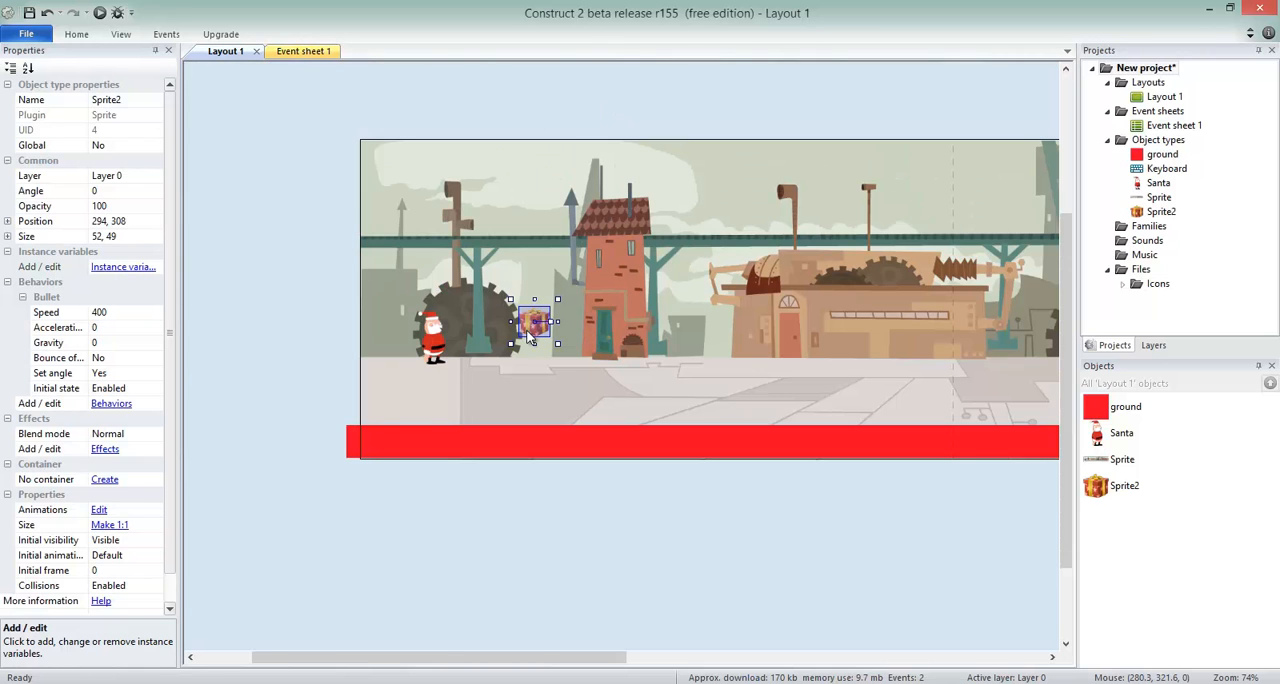
mouse_move(534, 330)
left_mouse_down()
mouse_move(915, 332)
mouse_move(538, 320)
mouse_move(546, 305)
mouse_move(538, 420)
mouse_move(582, 290)
mouse_move(607, 352)
mouse_move(659, 389)
mouse_move(706, 326)
mouse_move(714, 412)
mouse_move(737, 395)
mouse_move(745, 320)
mouse_move(520, 313)
mouse_move(532, 318)
left_mouse_up()
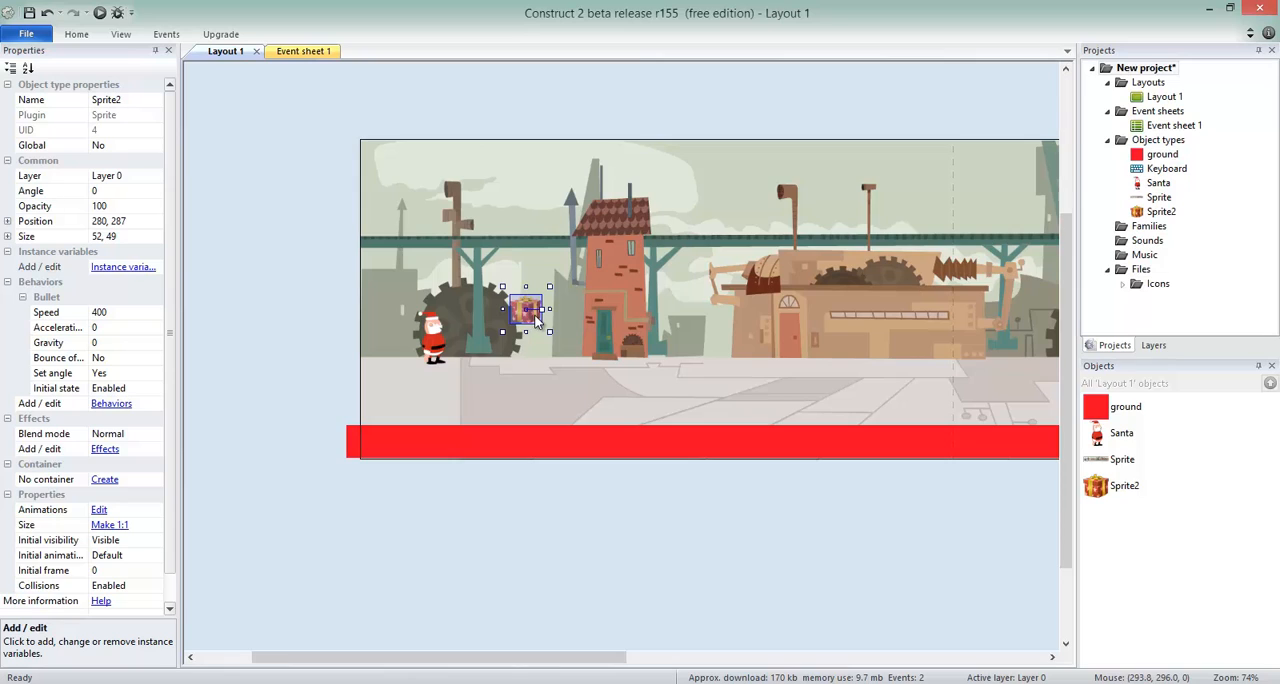
Set the gift's Bullet behavior to Speed 100 and Gravity 300.
left_click(118, 314)
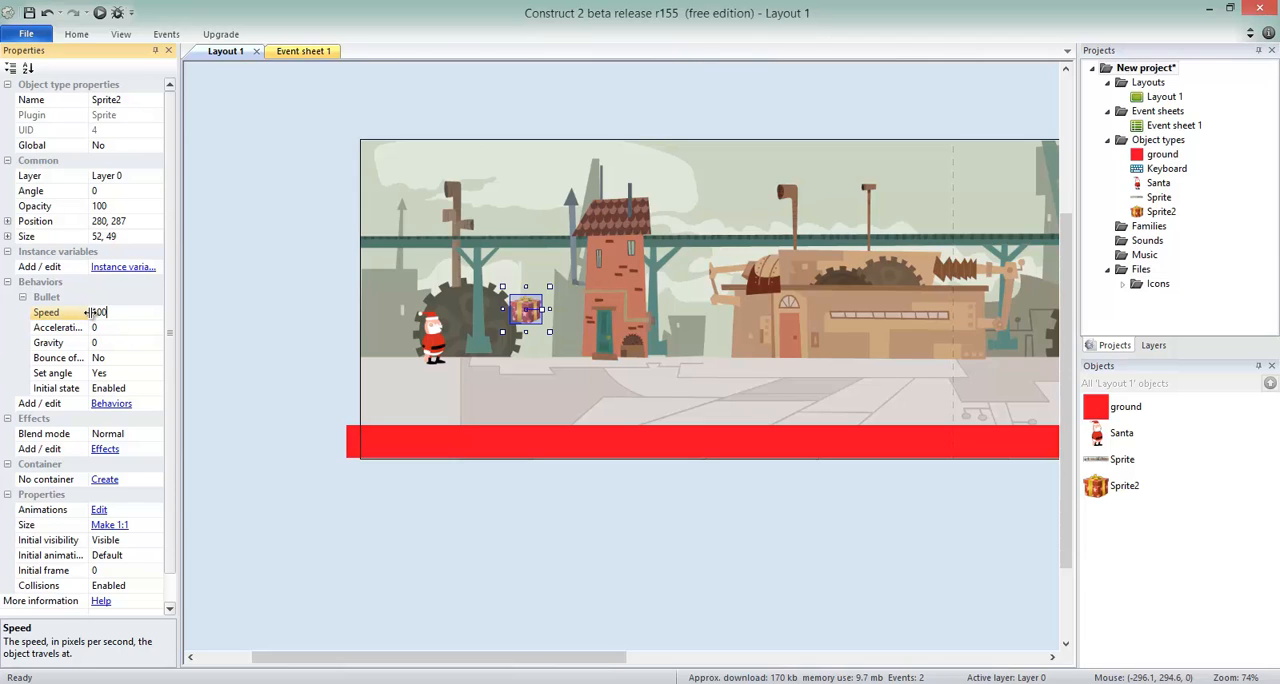
mouse_move(102, 311)
left_mouse_down()
mouse_move(89, 312)
mouse_move(101, 312)
left_mouse_up()
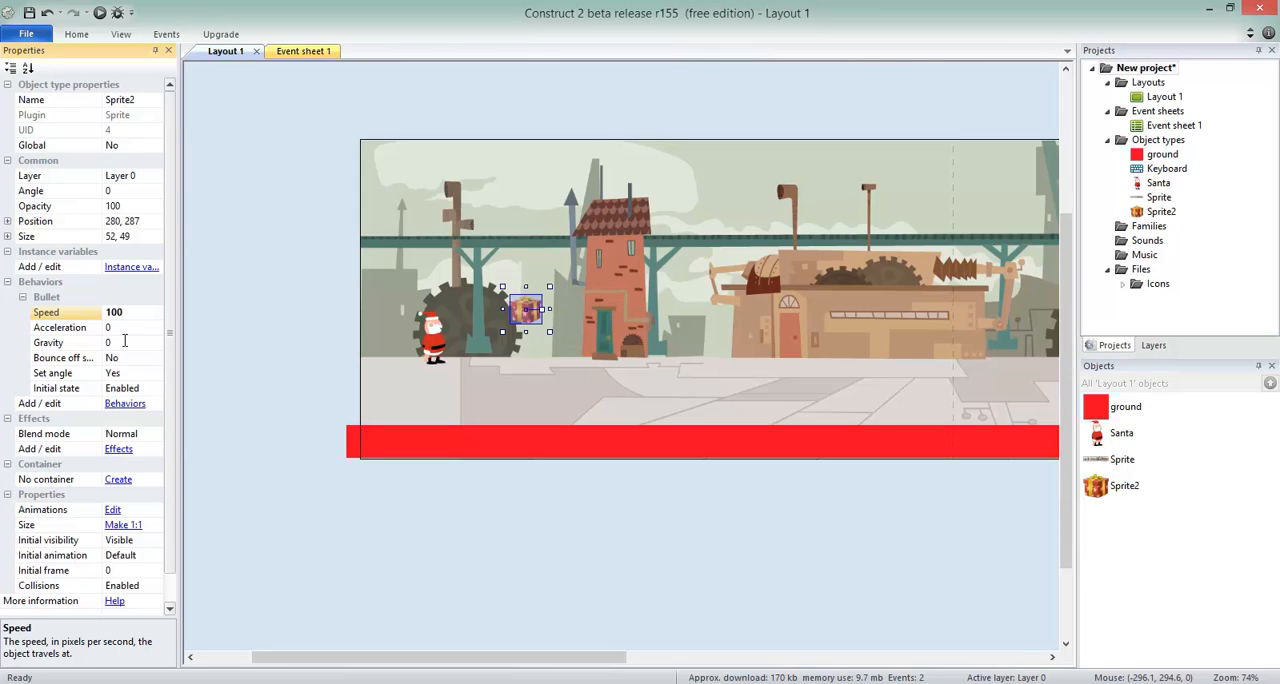
left_click(124, 342)
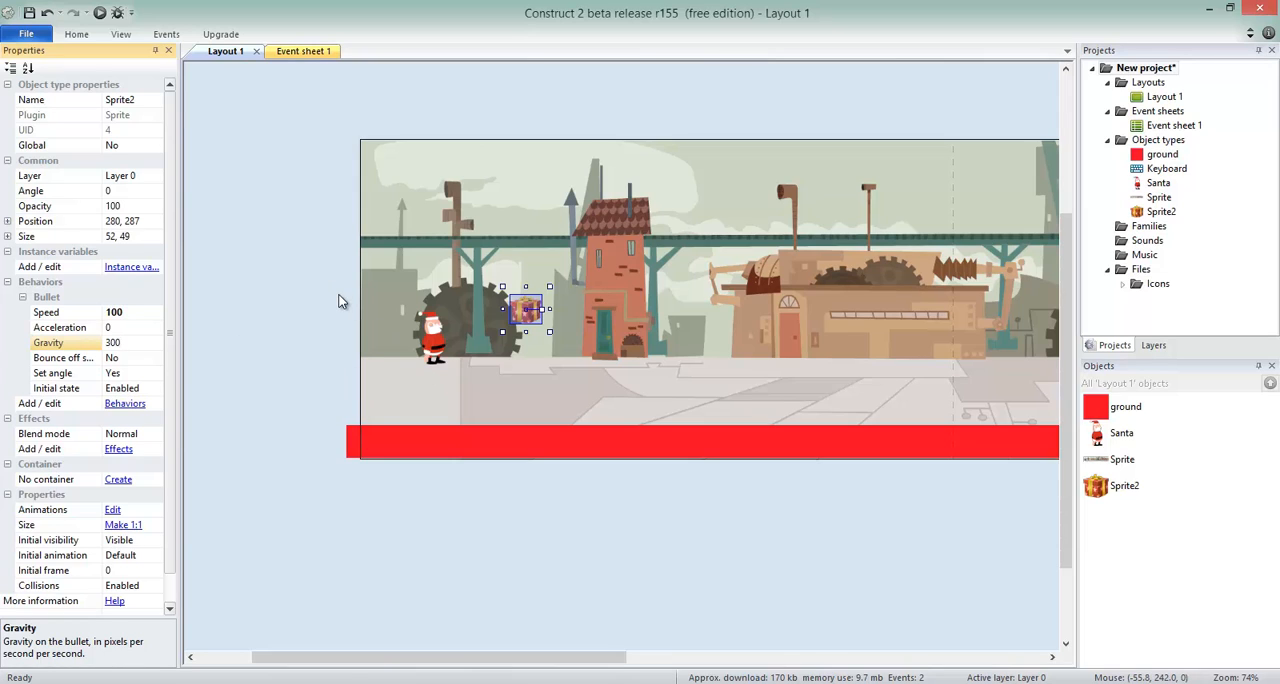
left_click(128, 345)
key("Return")
Inspect the ground sprite's behavior and raise the gift to about 299, 228.
left_click(353, 435)
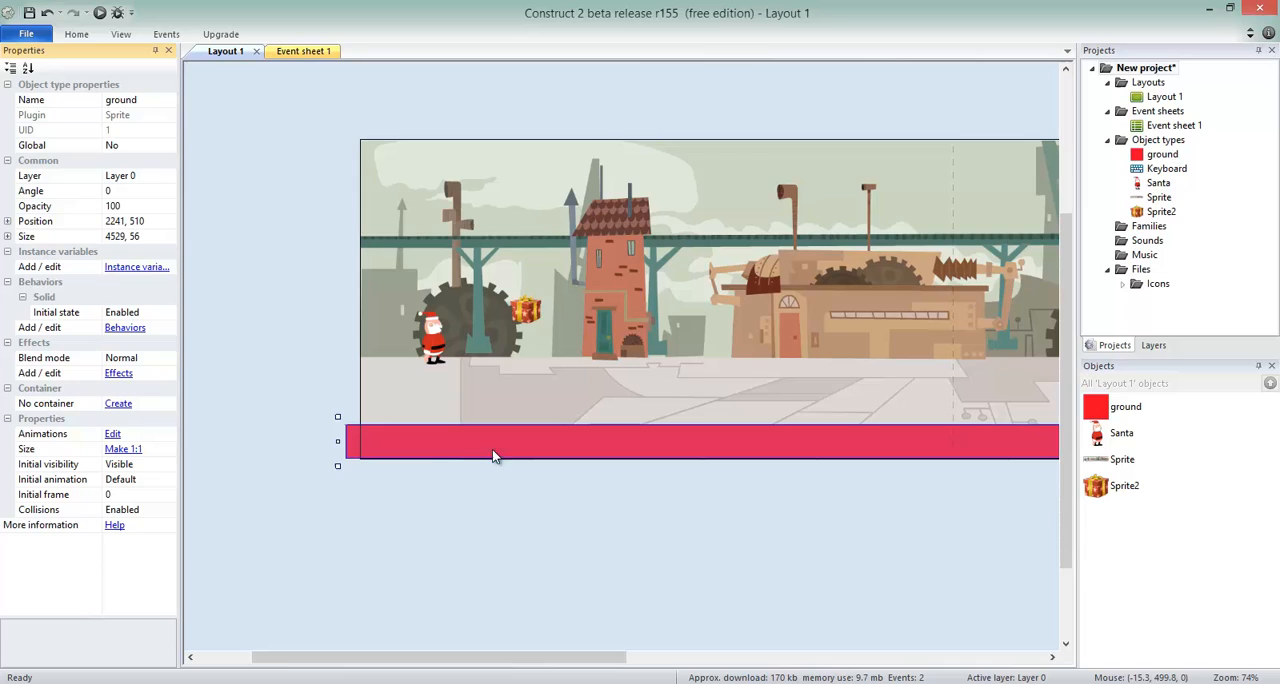
left_click(525, 311)
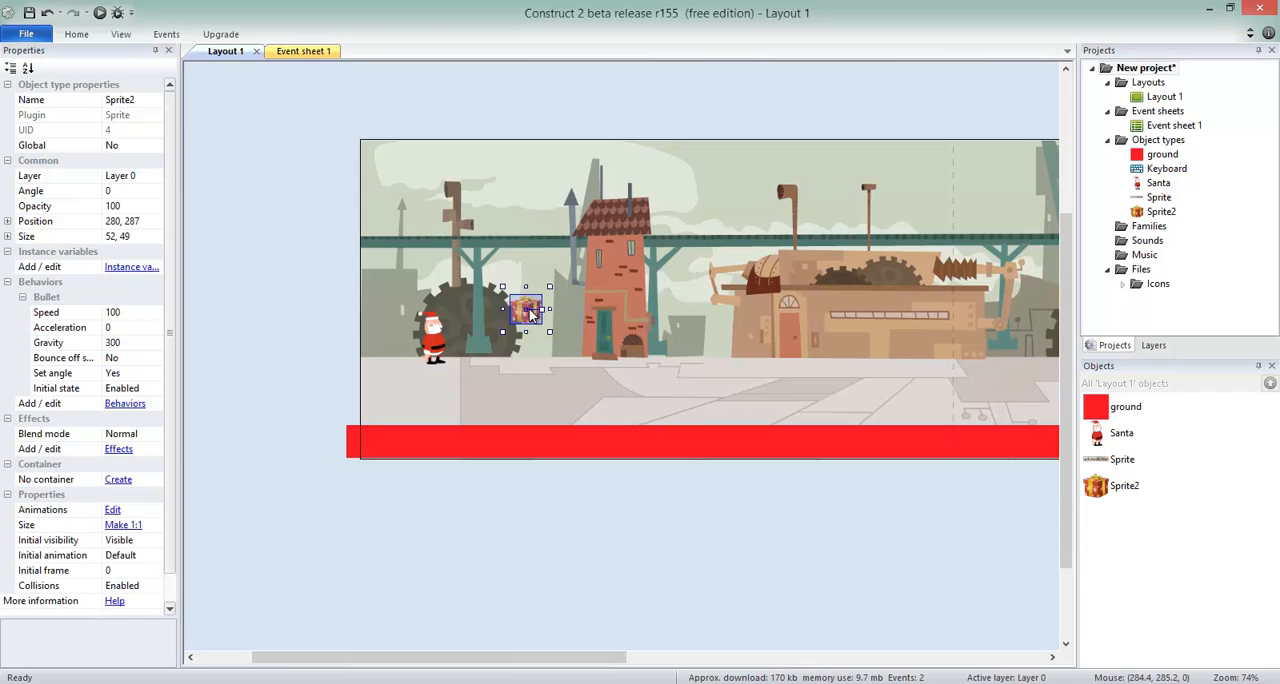
left_click_drag(532, 314, 541, 276)
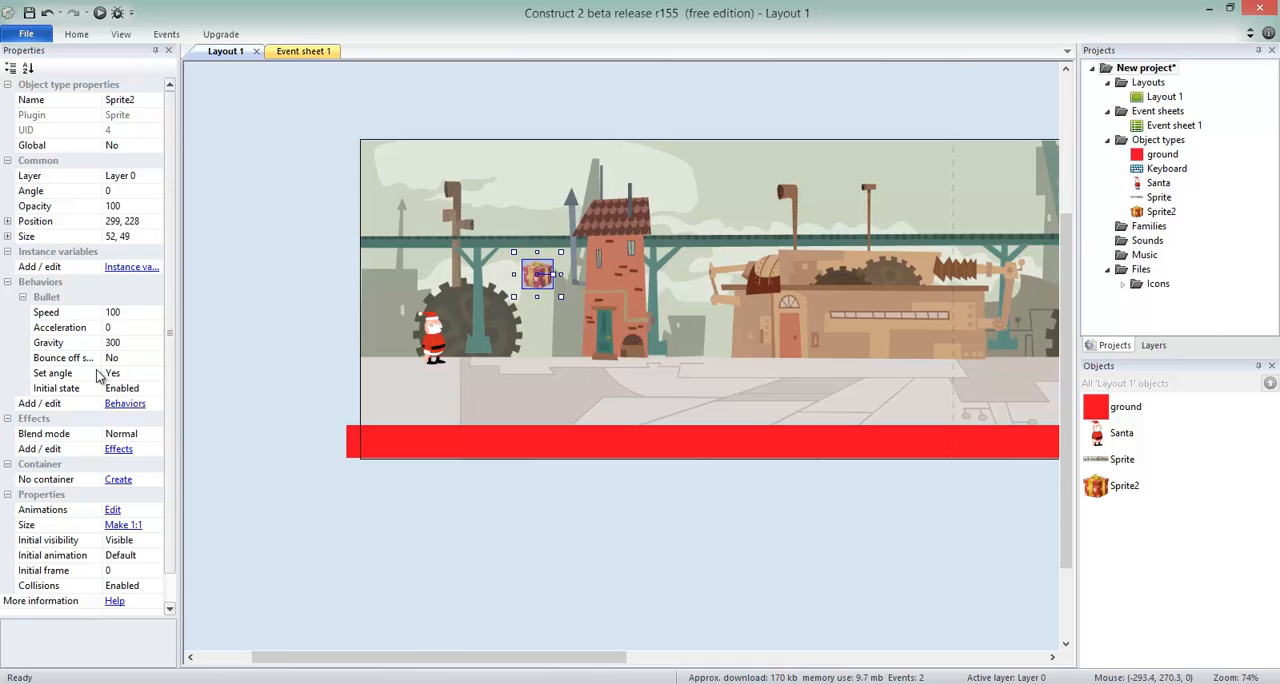
Set the gift's Bullet behavior to bounce off solids and test-run the layout.
left_click(140, 358)
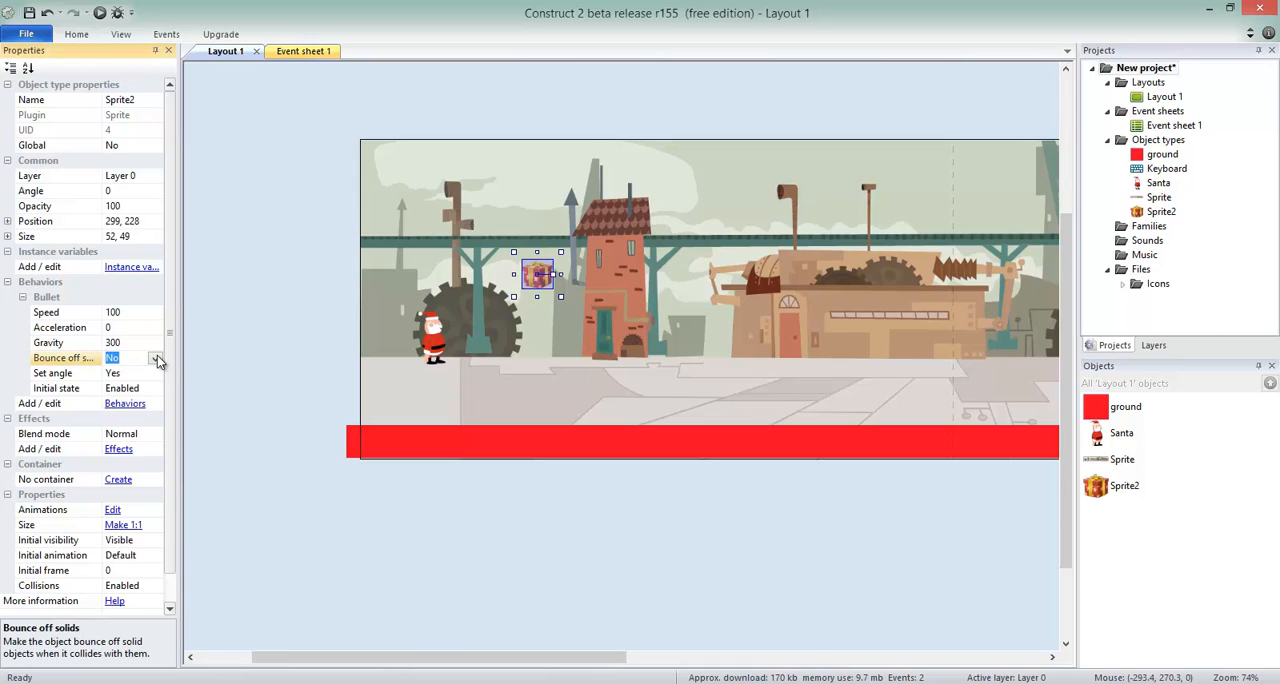
left_click(155, 358)
left_click(140, 388)
left_click(264, 354)
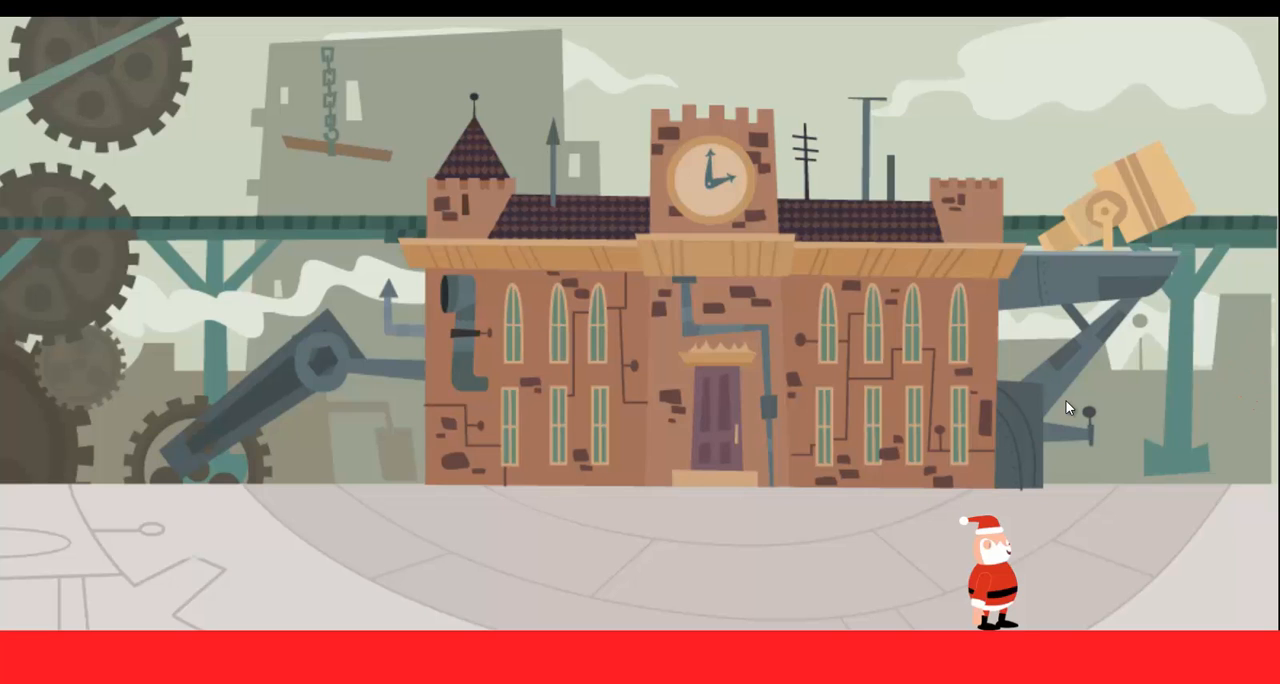
key("alt+Tab")
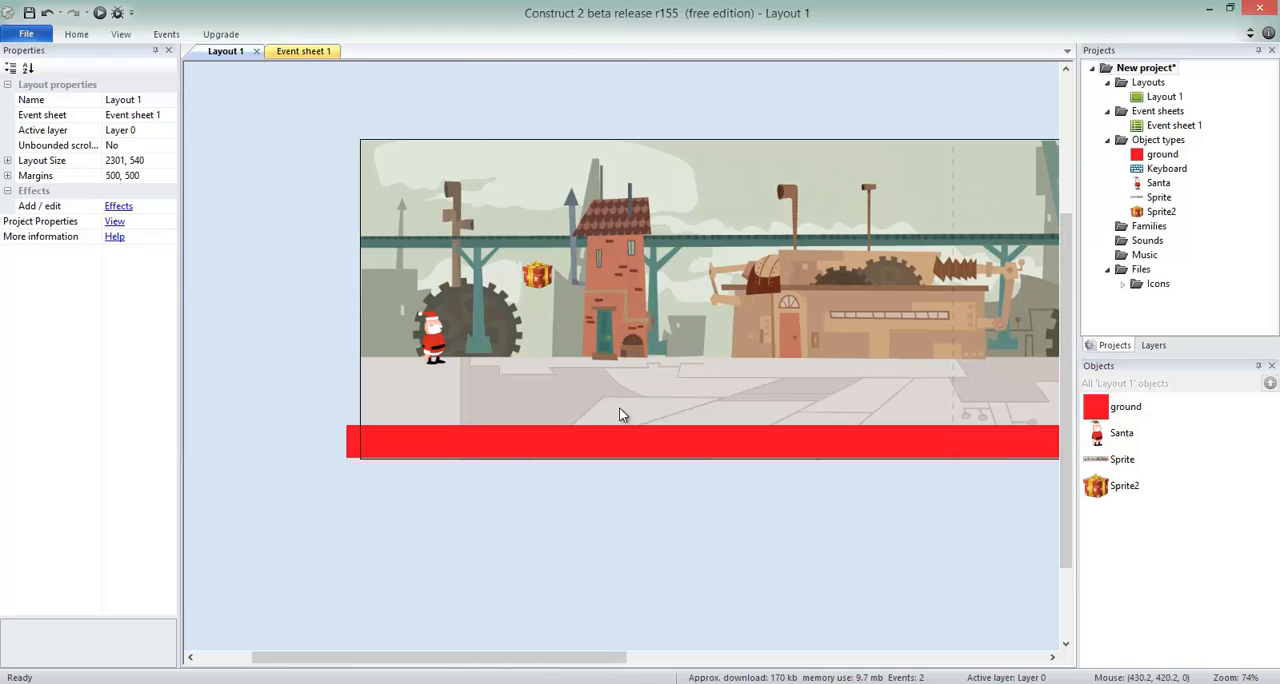
Set the Bullet behavior's Set angle property to No on the gift and test-run the layout again.
left_click(553, 280)
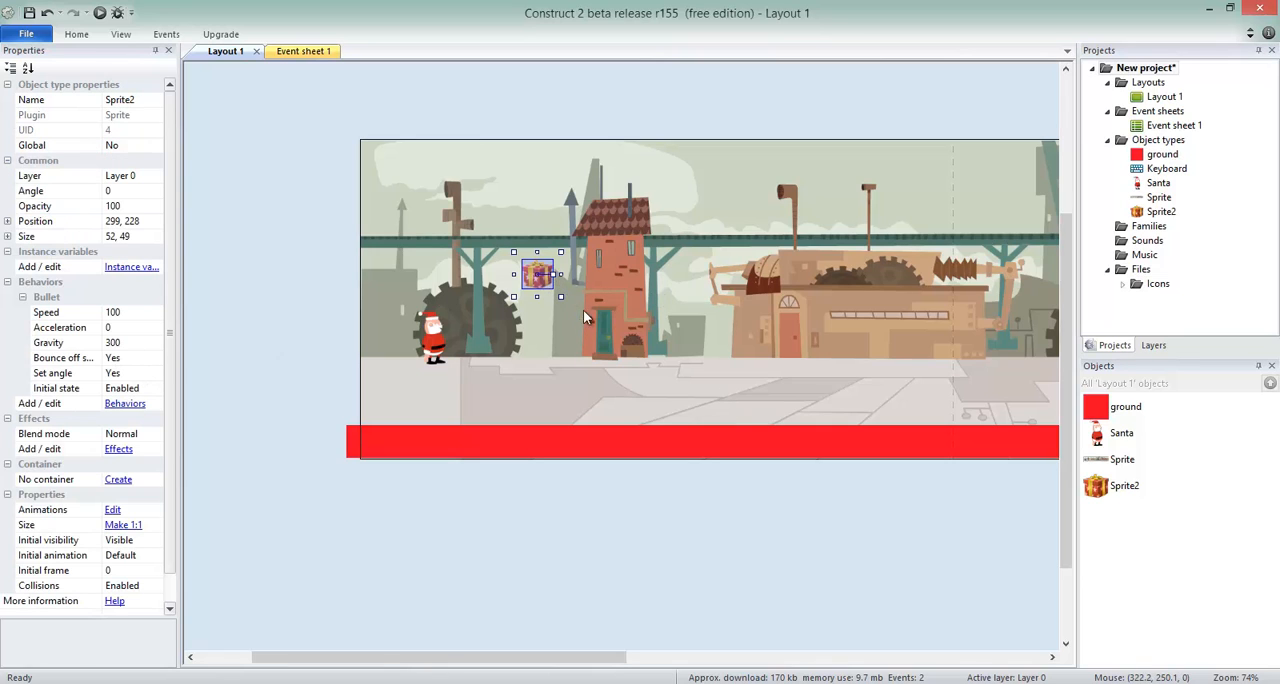
left_click(142, 374)
left_click(155, 373)
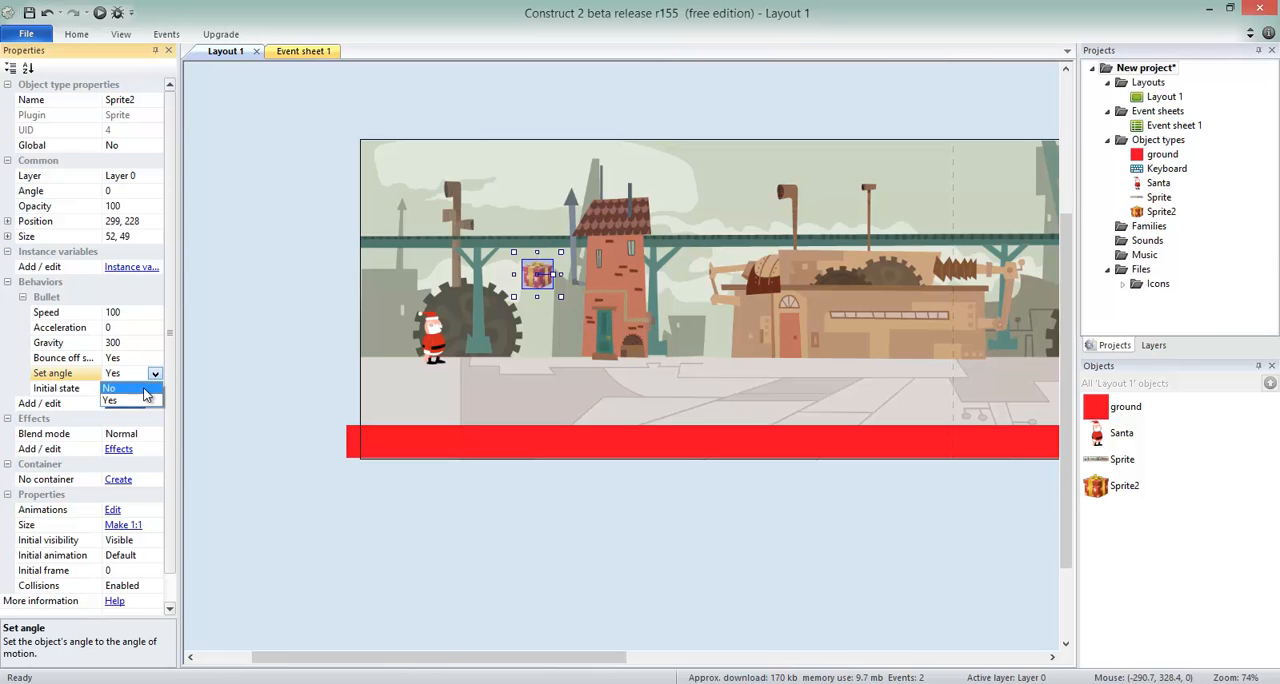
left_click(112, 400)
left_click(238, 374)
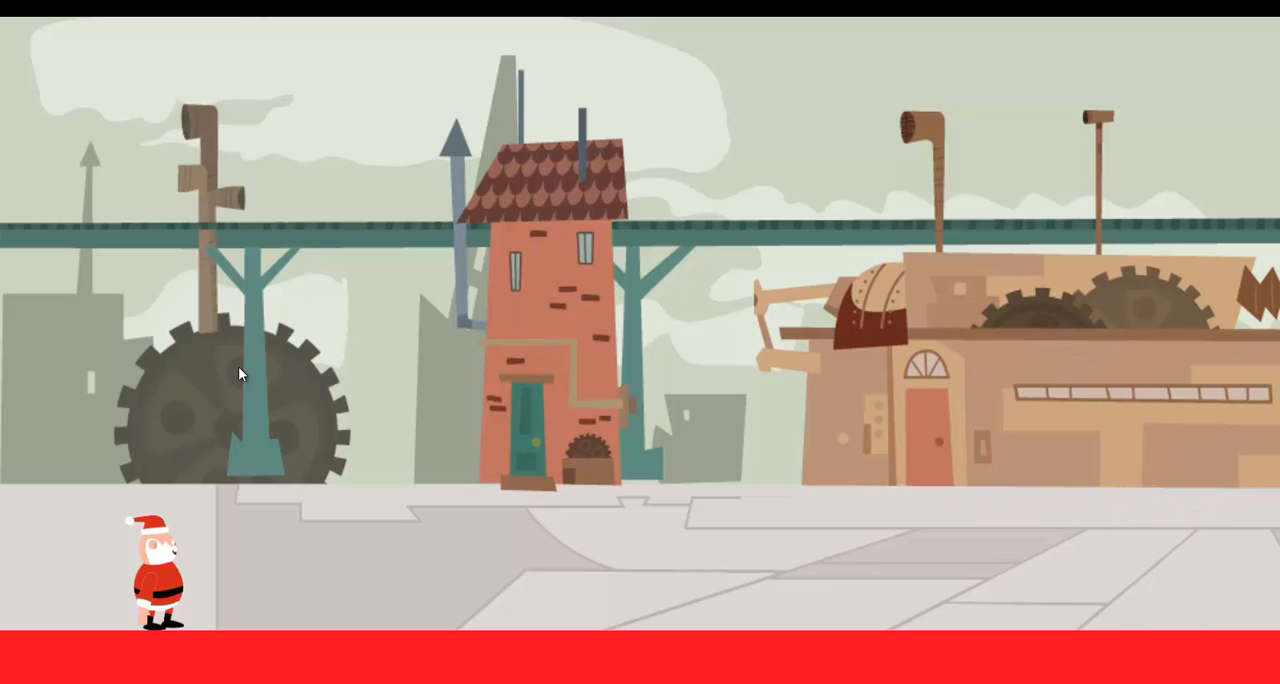
key("alt+Tab")
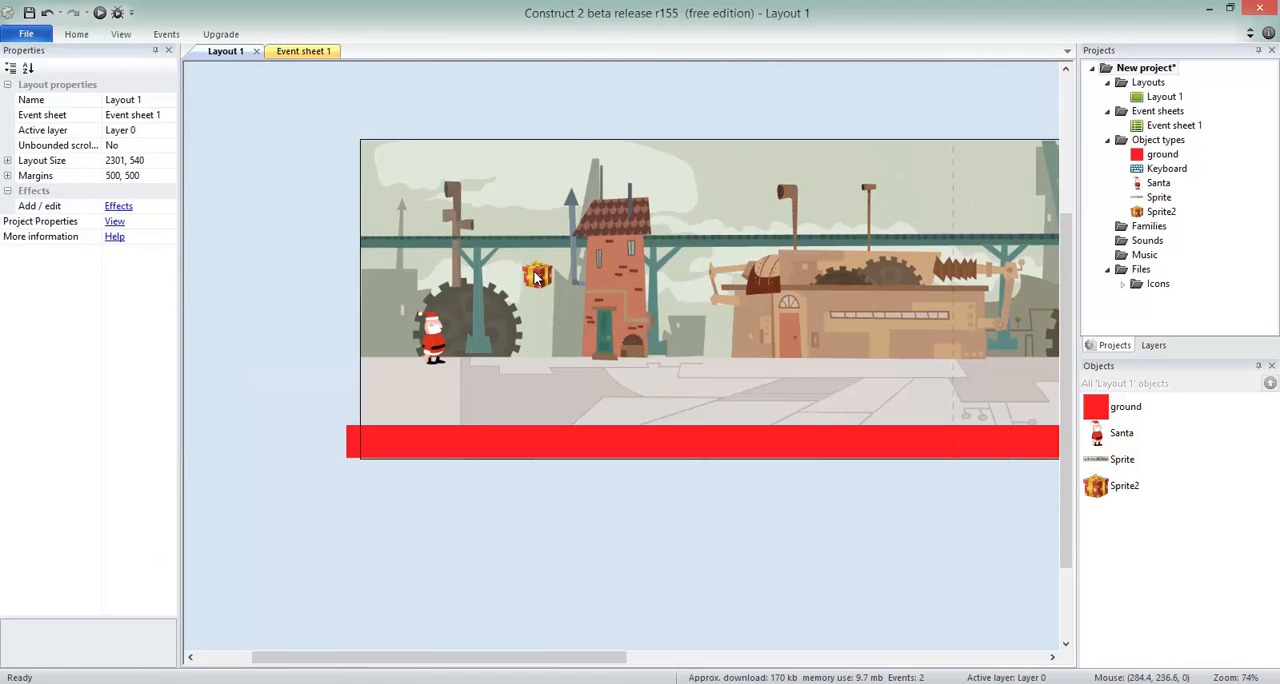
Place five copies of the gift across the factory background, with the last one at about 965, 299.
left_click(535, 277)
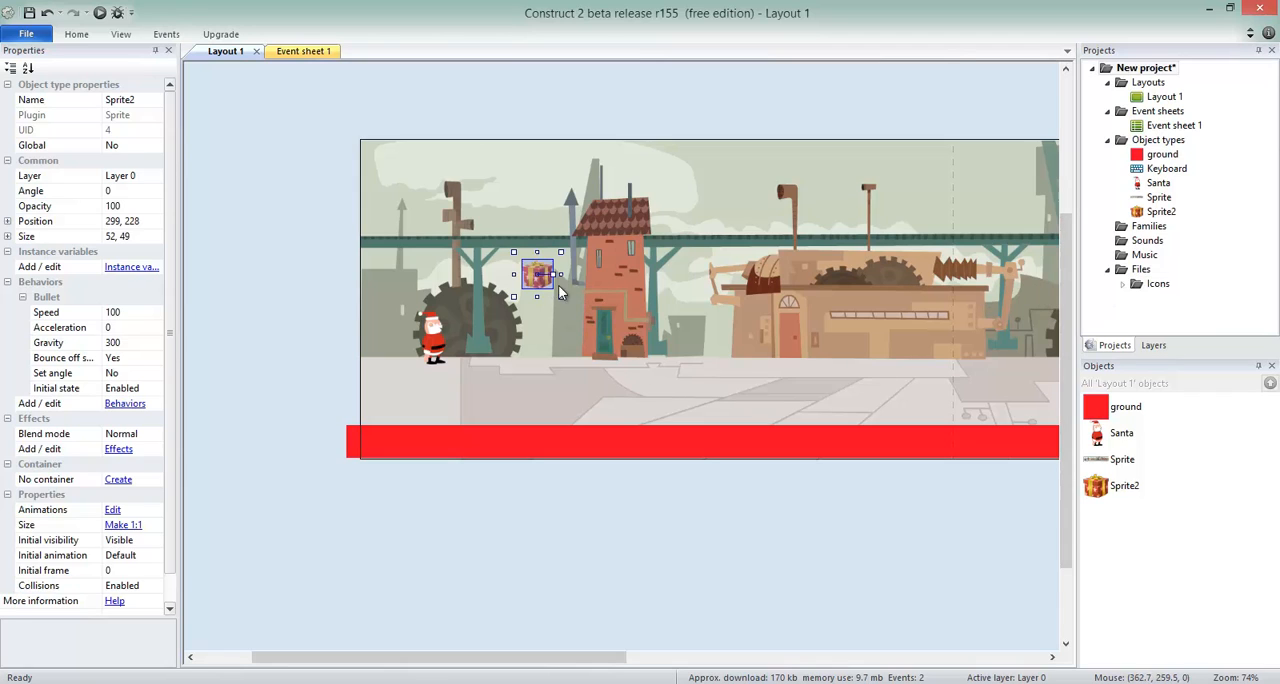
left_click(586, 126)
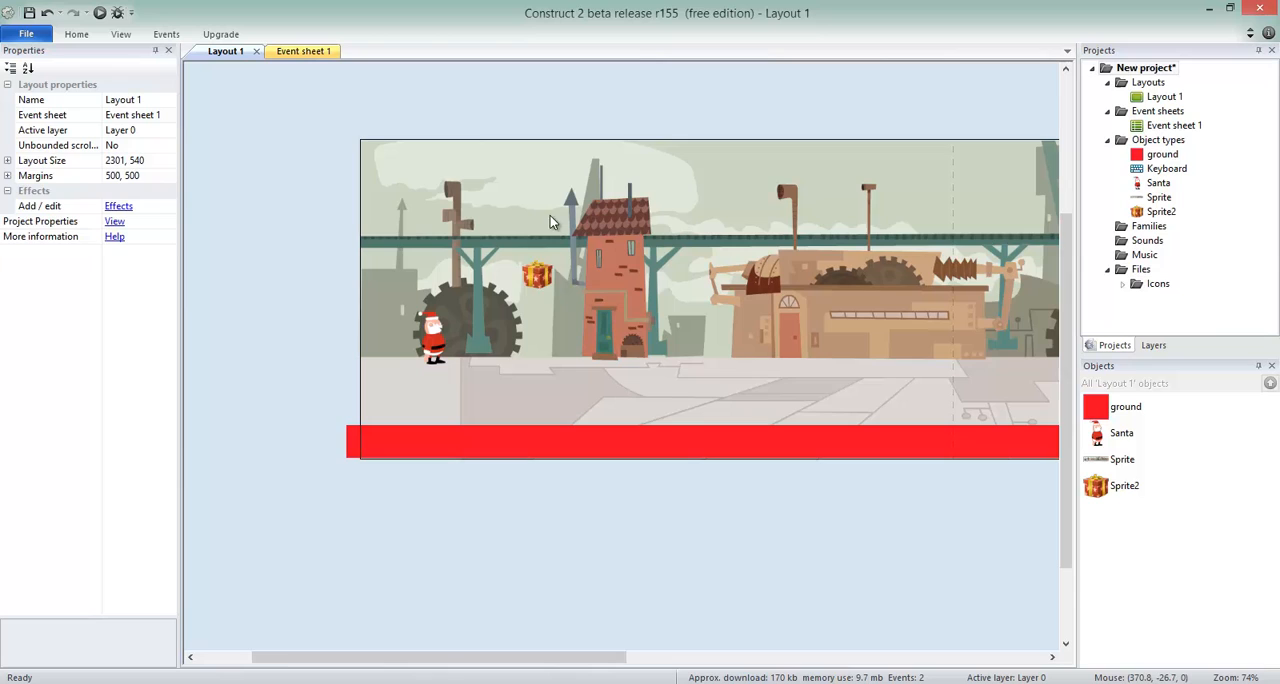
left_click(539, 279)
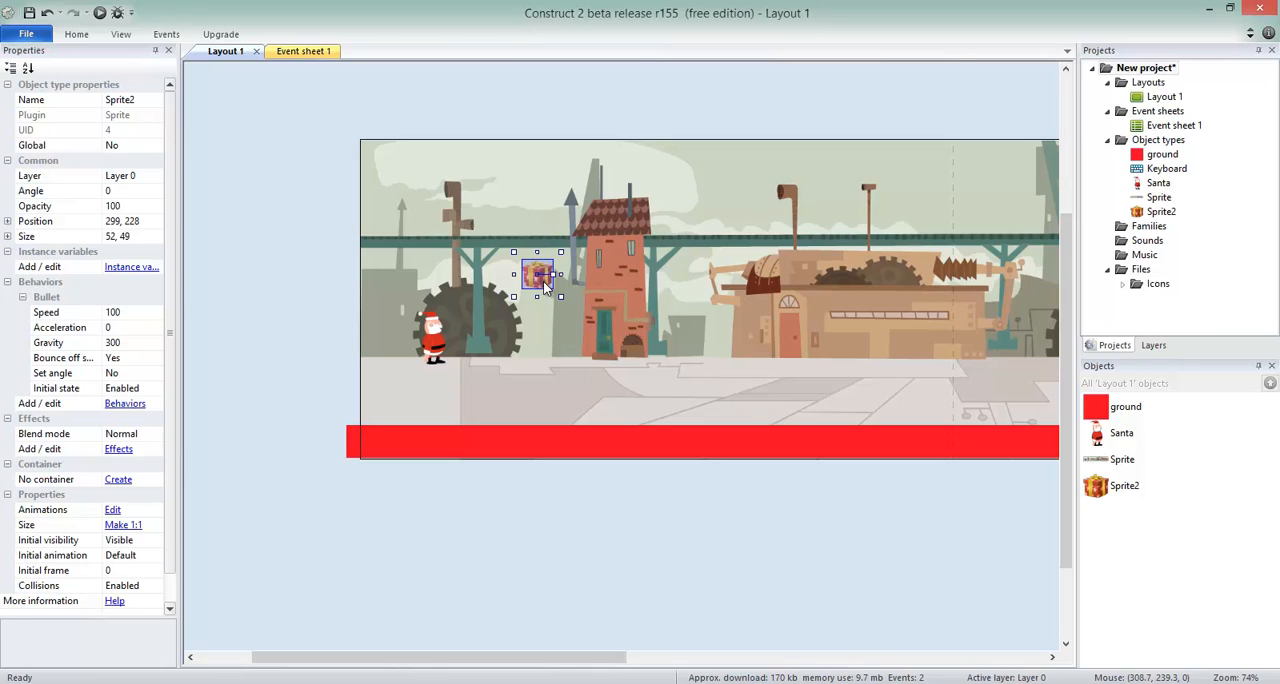
left_click_drag(538, 275, 948, 324, "ctrl")
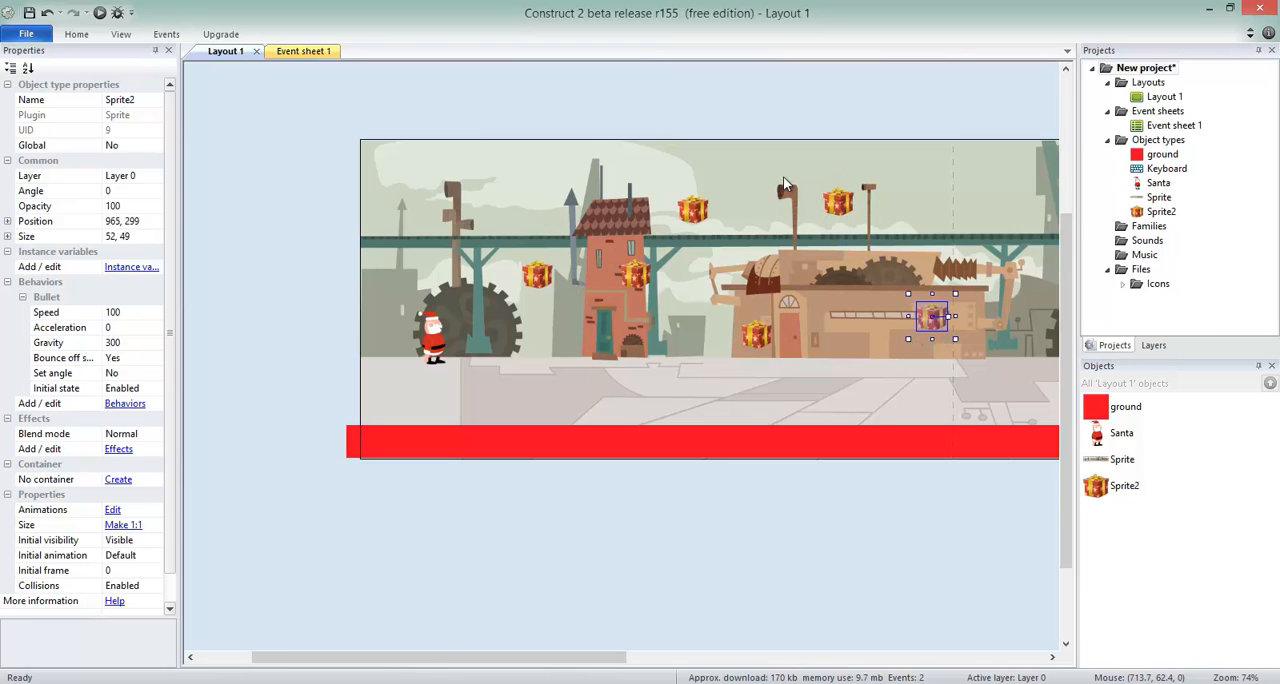
Test-run the layout with the gift copies, running and jumping Santa to the far end of the factory, and close the preview.
key("F5")
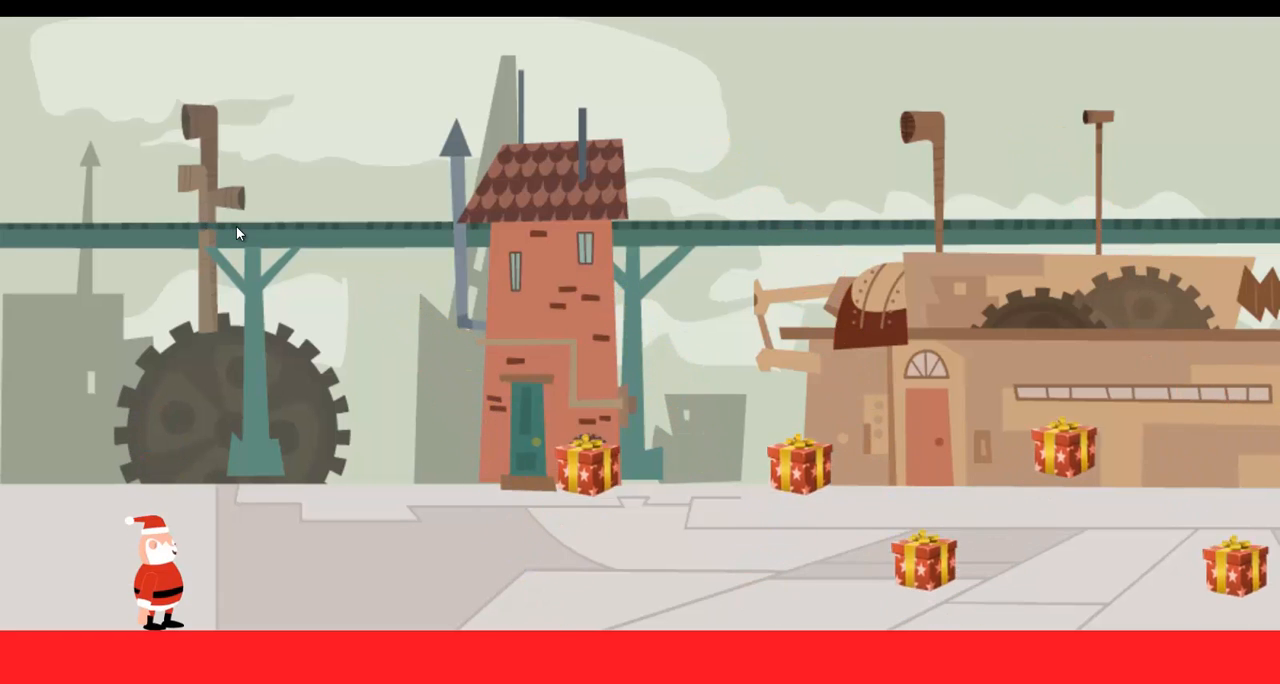
key("Right")
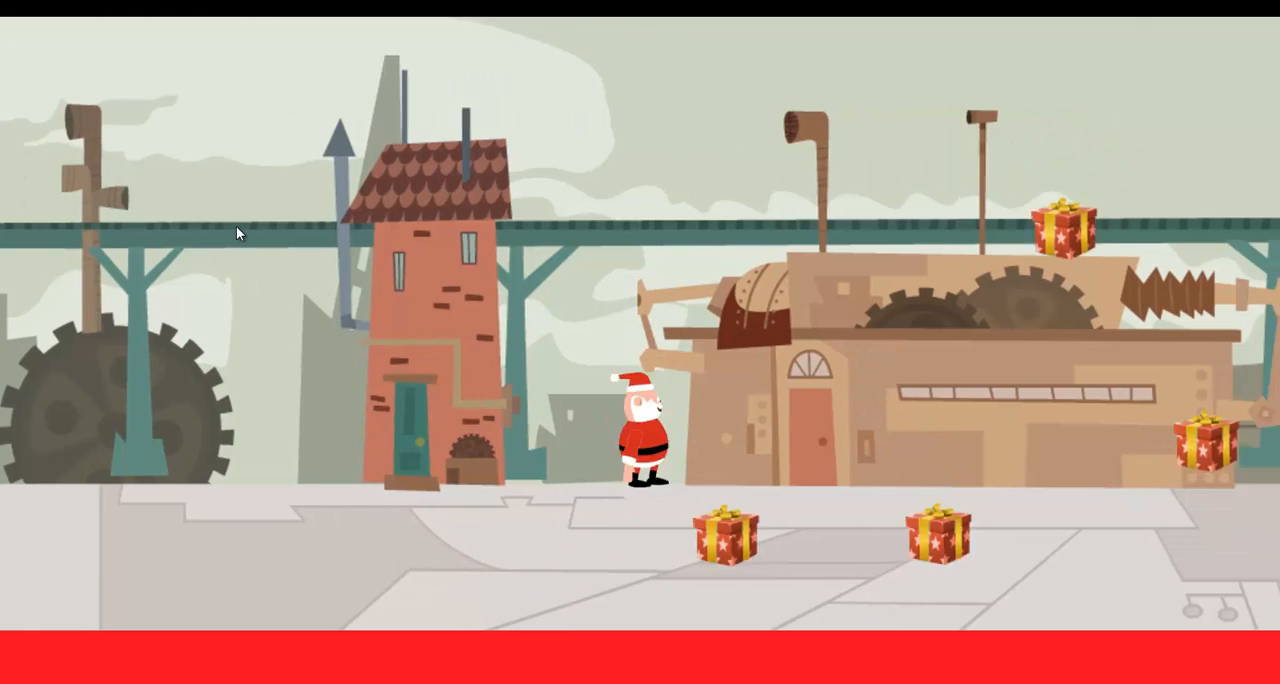
key("Right")
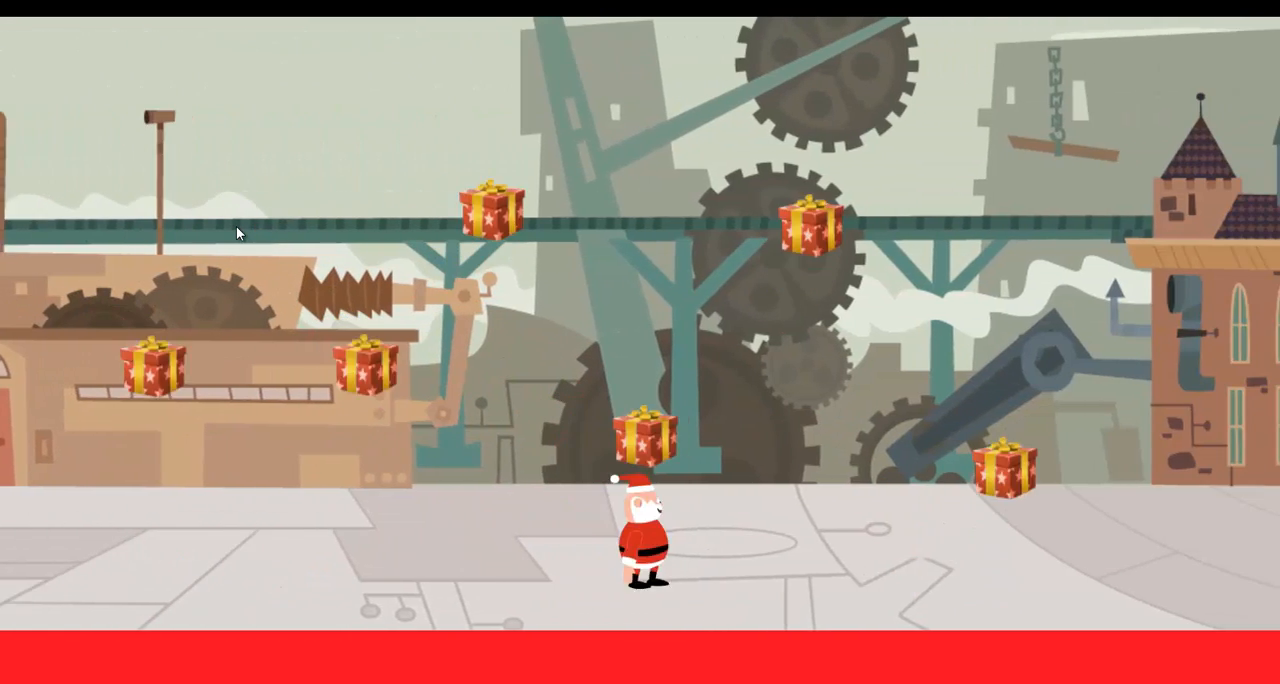
key("Right")
key("Up")
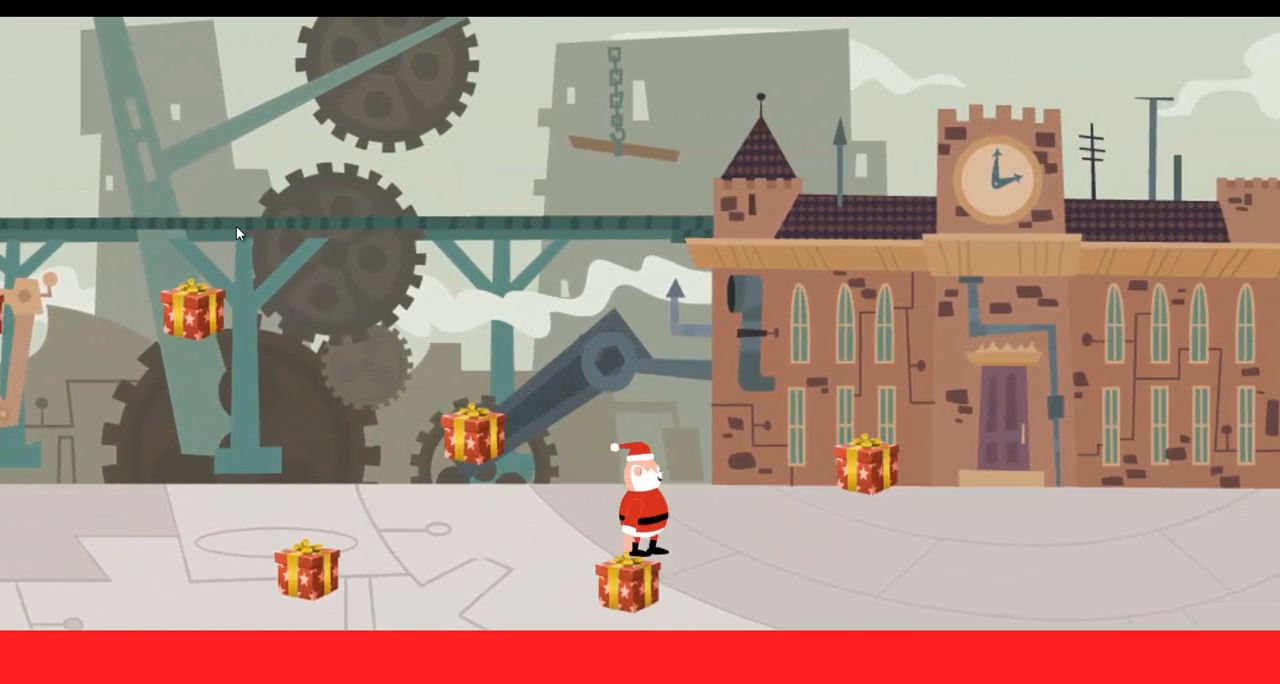
key("Right")
key("Up")
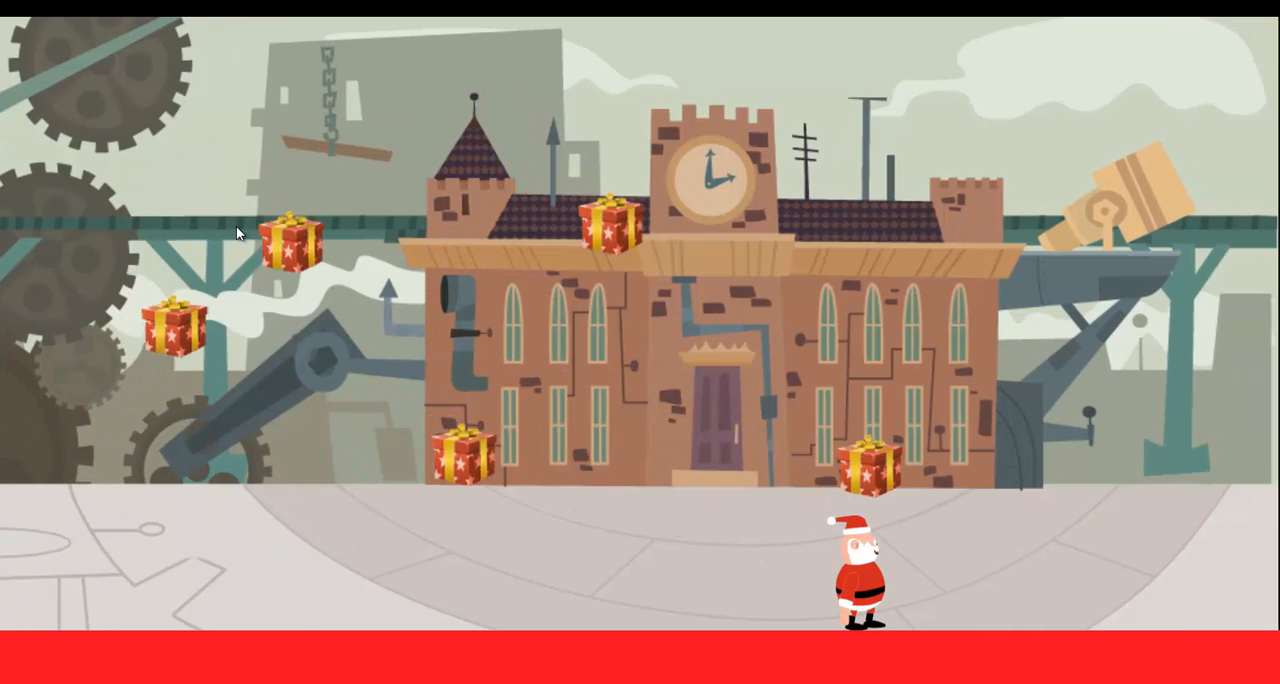
key("alt+F4")
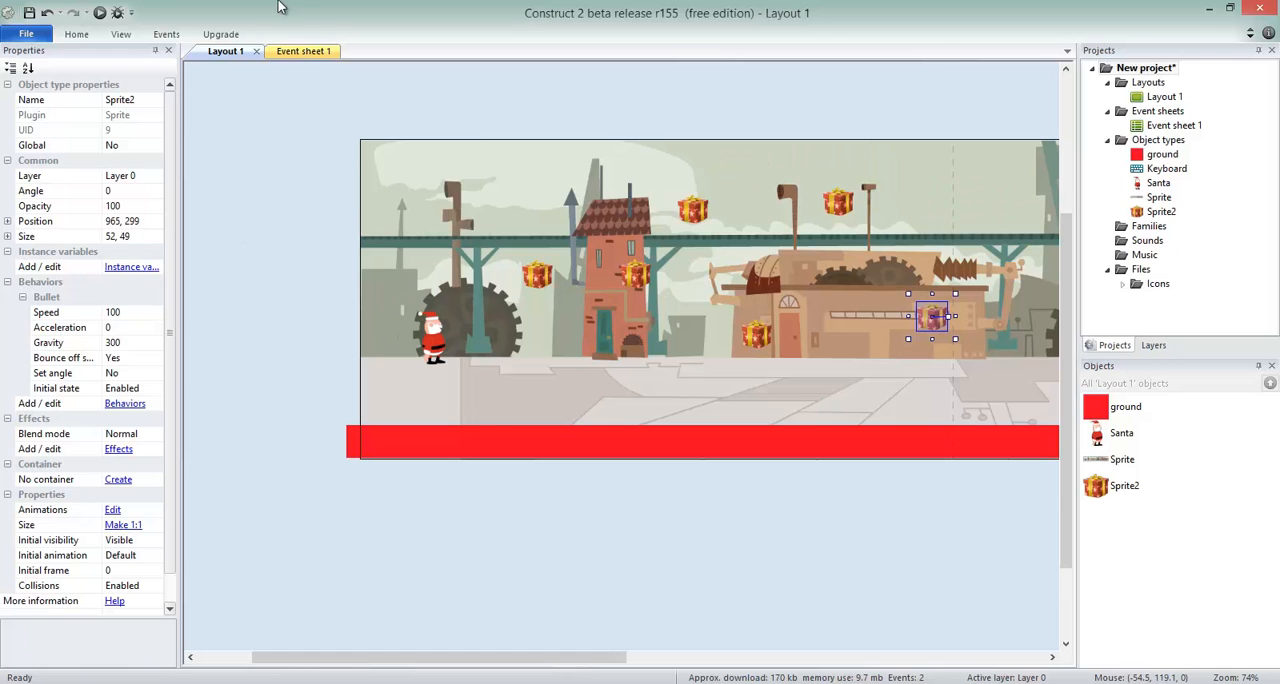
Raise the gift nearest Santa to about 291, 201.
left_click(537, 268)
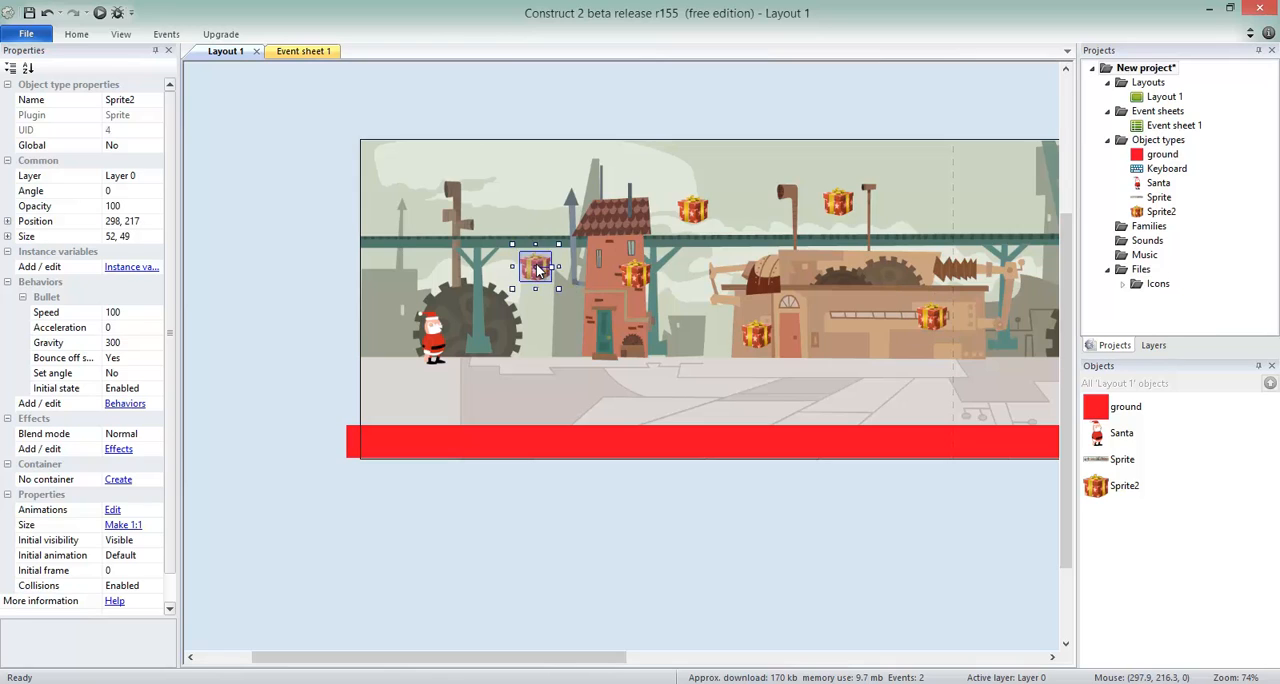
left_click_drag(537, 268, 535, 260)
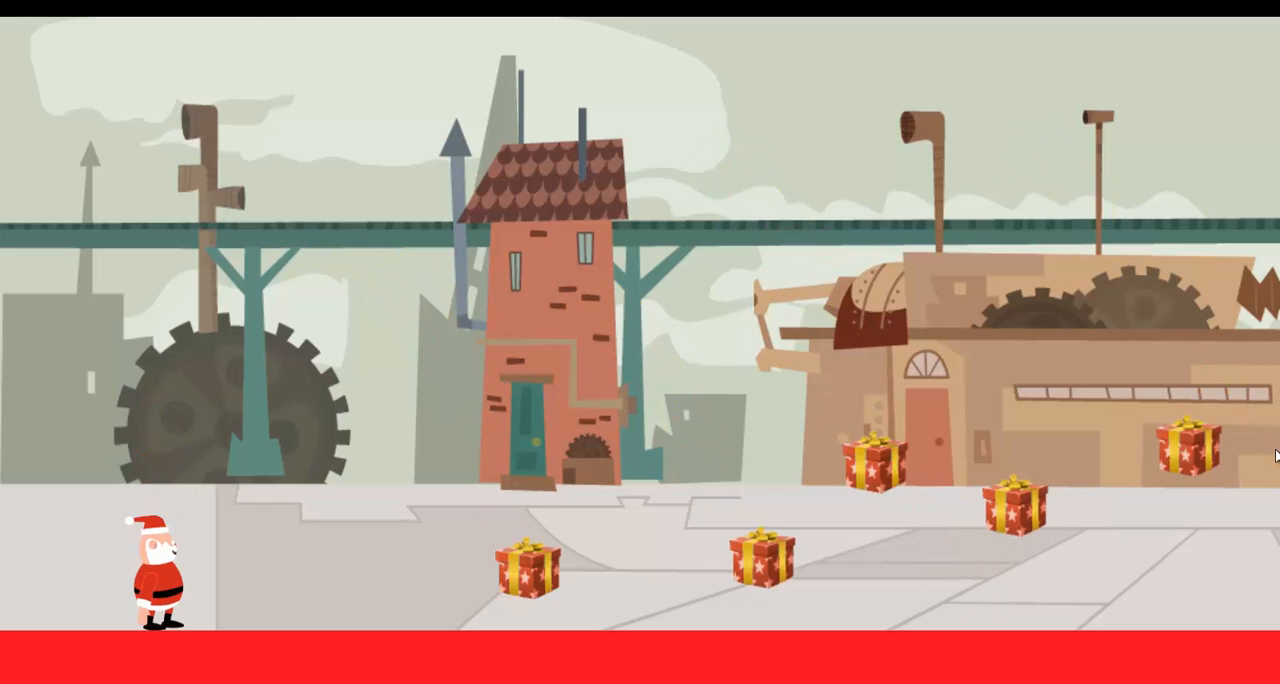
Test-run the layout, moving Santa forward and back and jumping to check how the gifts travel, and return to the editor.
key("Right")
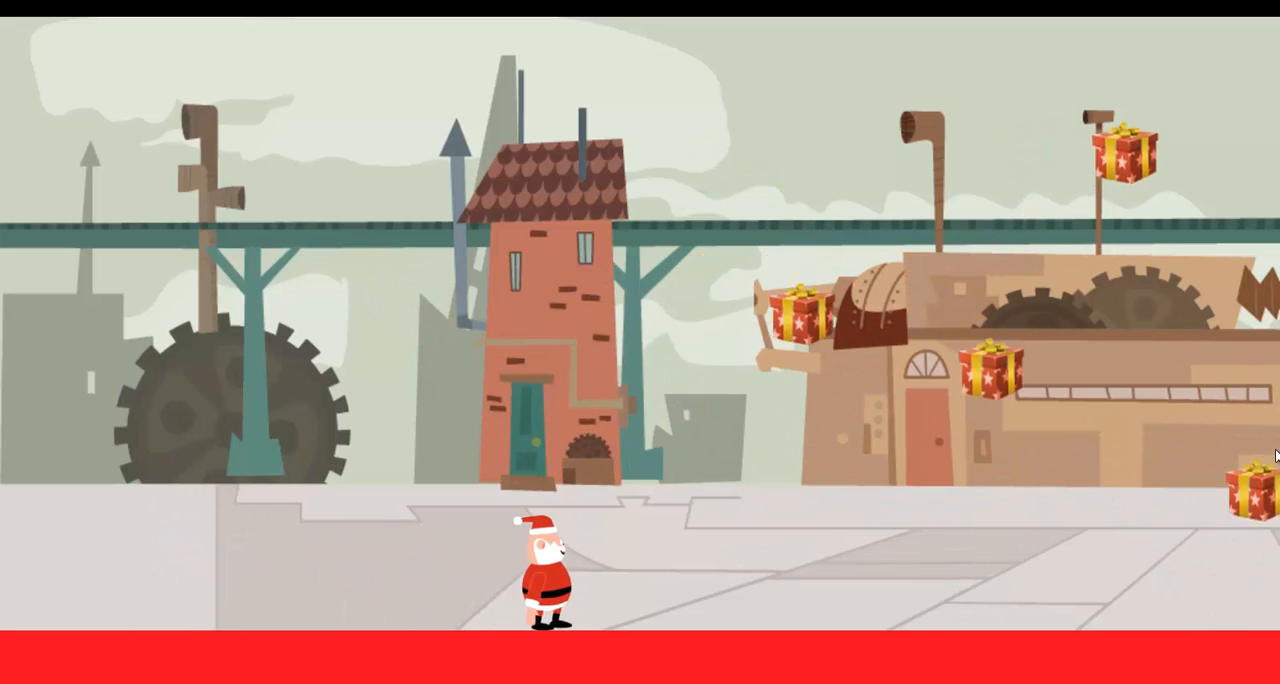
key("Up")
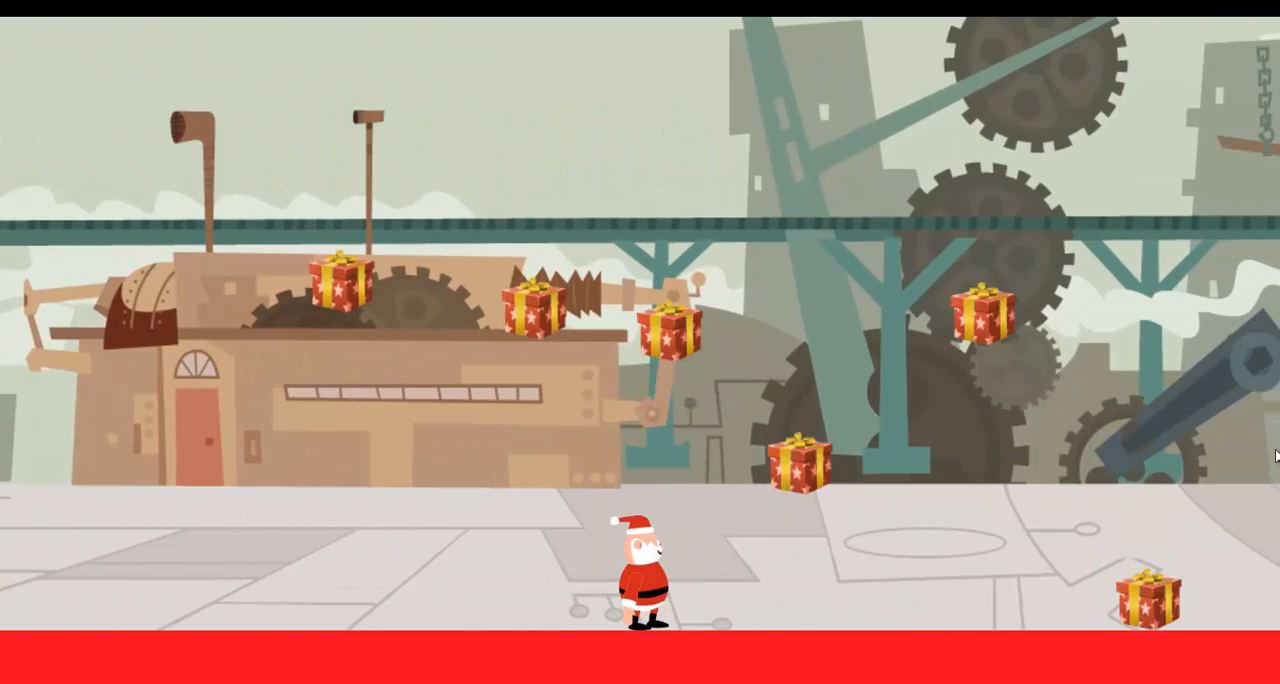
key("Up")
key("Up")
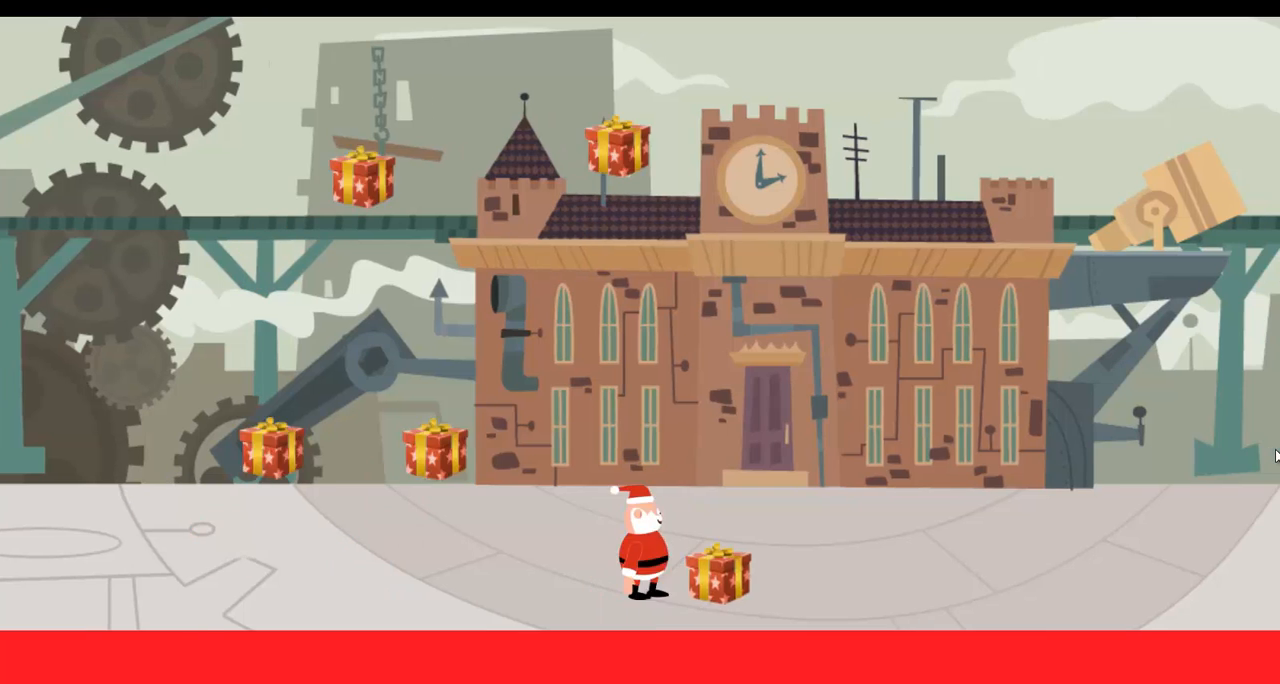
key("Right")
key("Up")
key("Left")
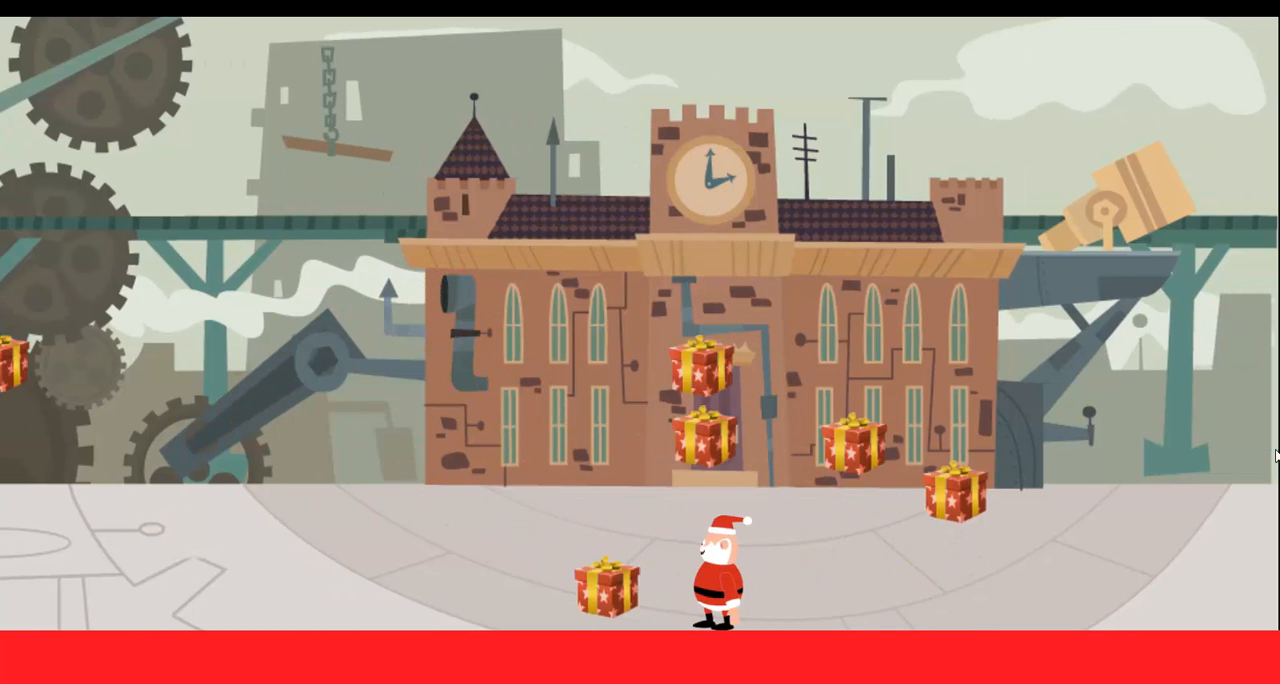
key("Left")
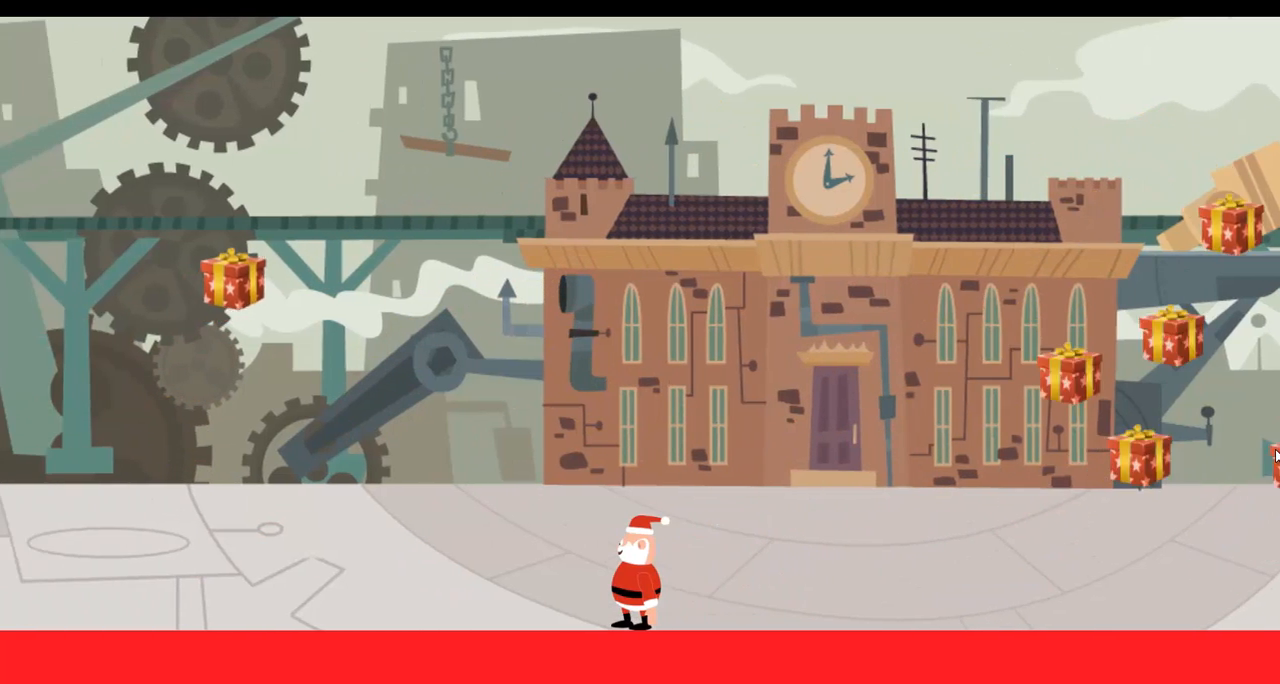
key("Left")
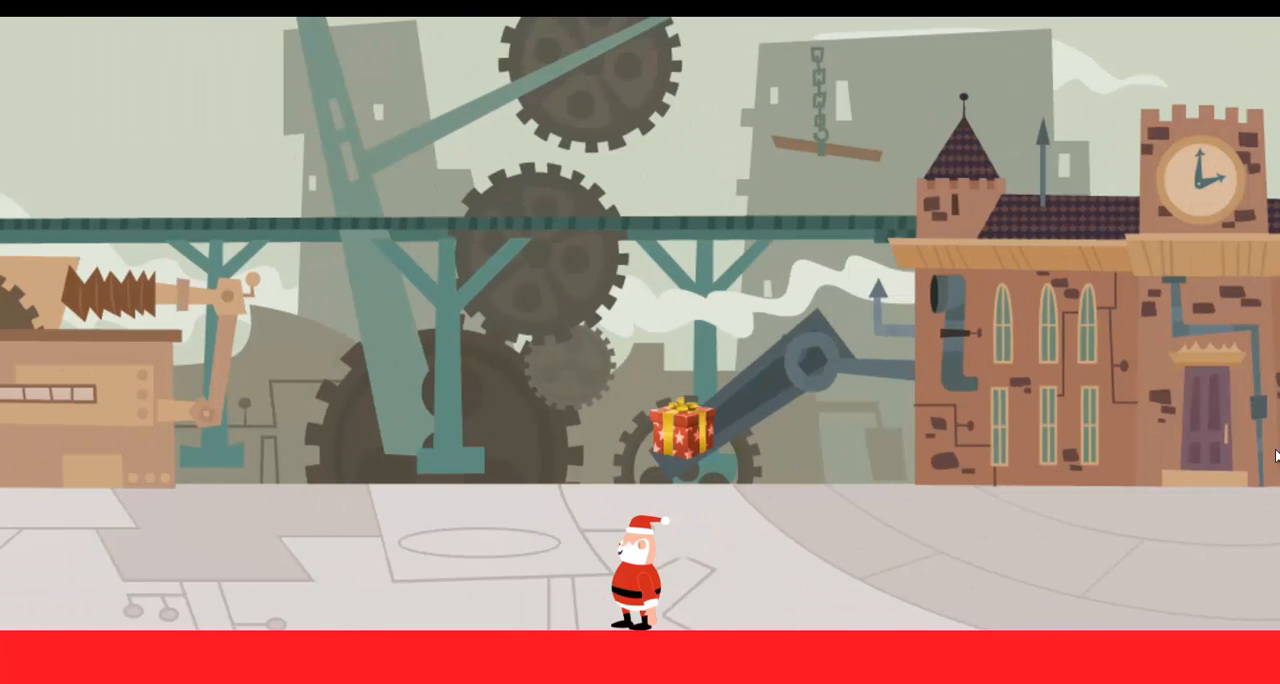
key("Right")
key("Up")
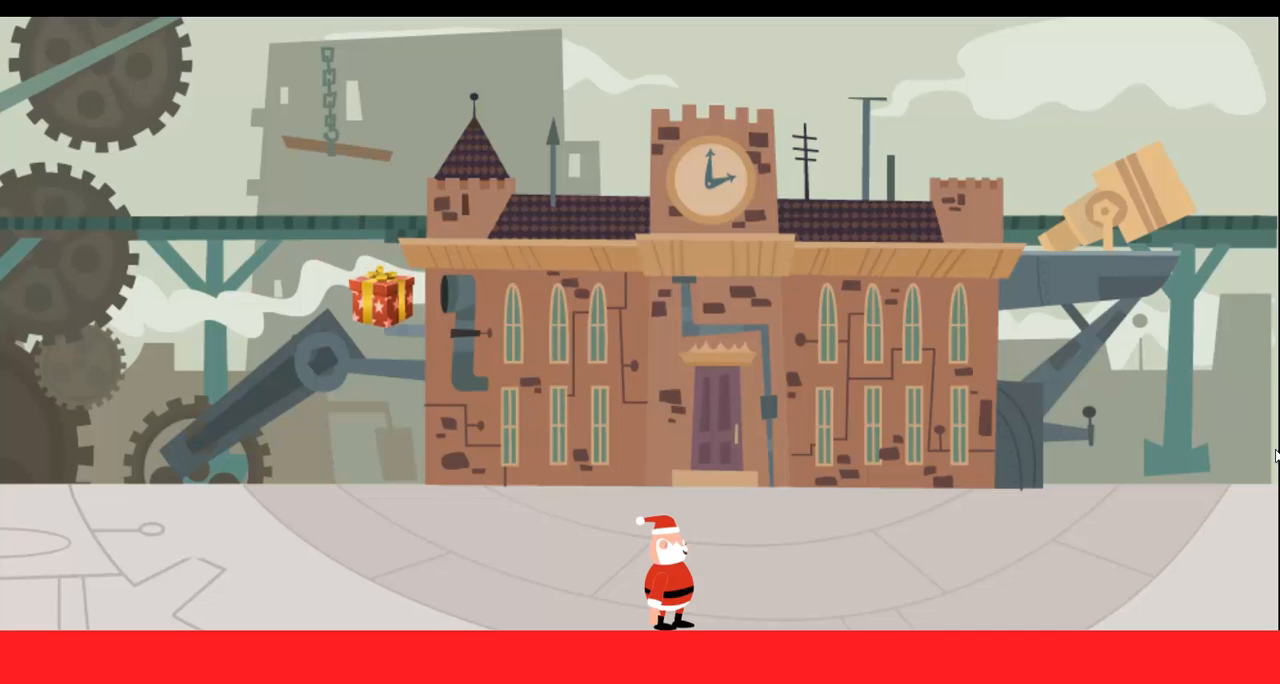
key("alt+Tab")
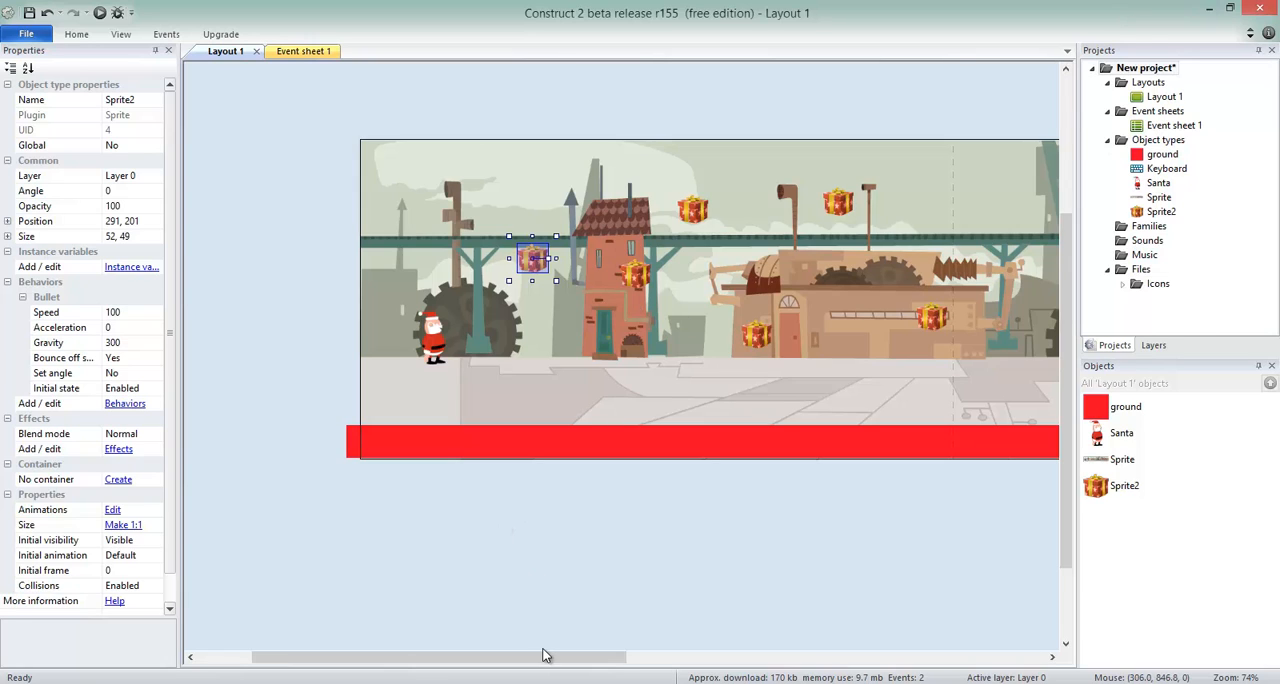
Switch to the Christmas Factory project to examine its Gift behaviors, and return to the new project.
left_click(475, 682)
left_click(449, 648)
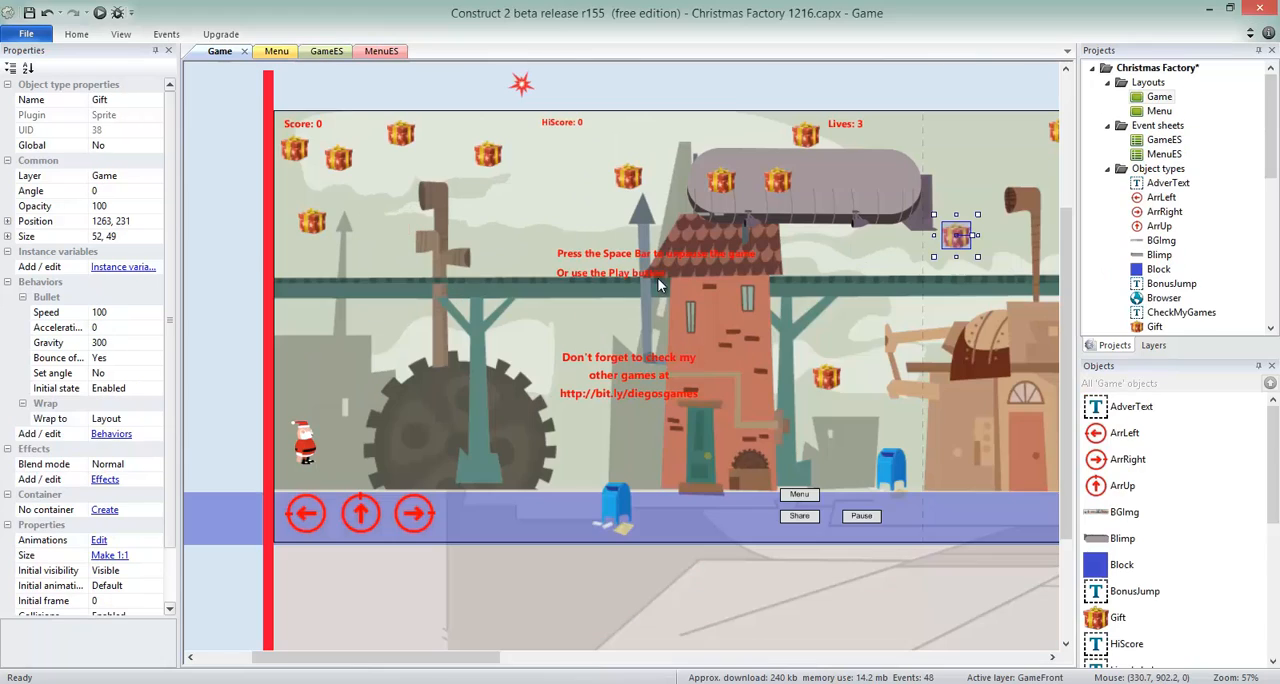
left_click_drag(499, 657, 529, 607)
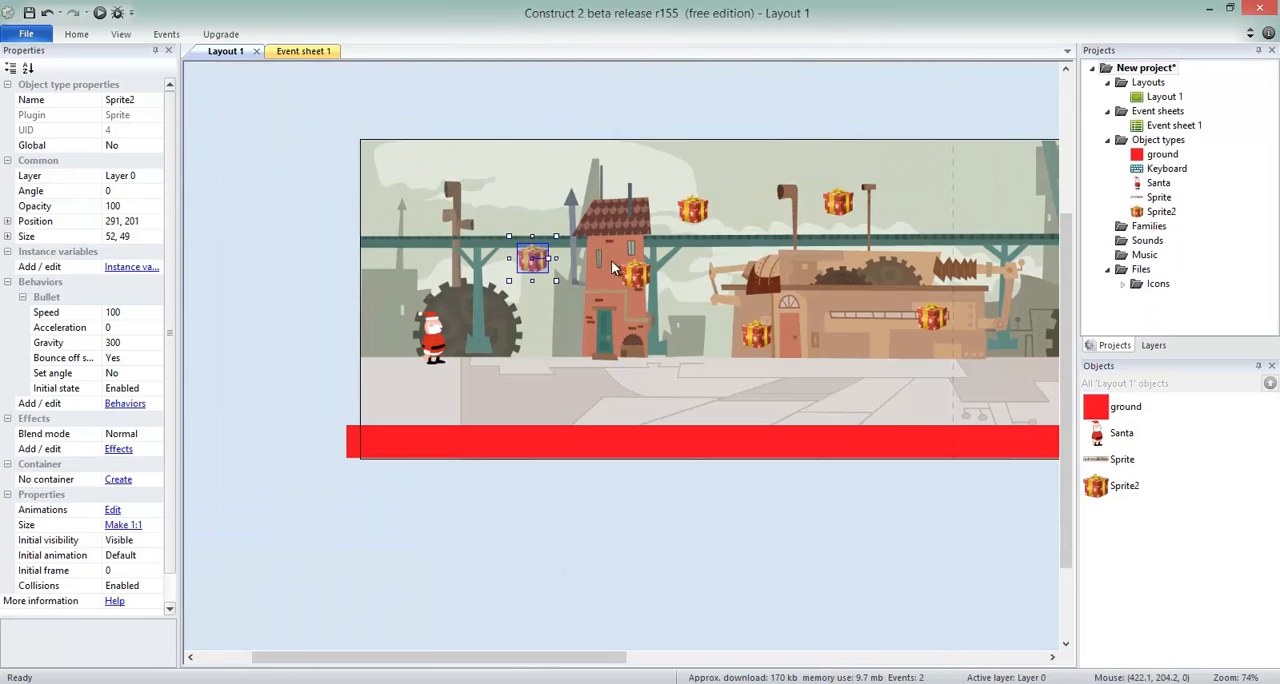
Move the gift from the tan factory building to outside the layout's far end, at about 2451, 156.
left_click_drag(560, 661, 603, 417)
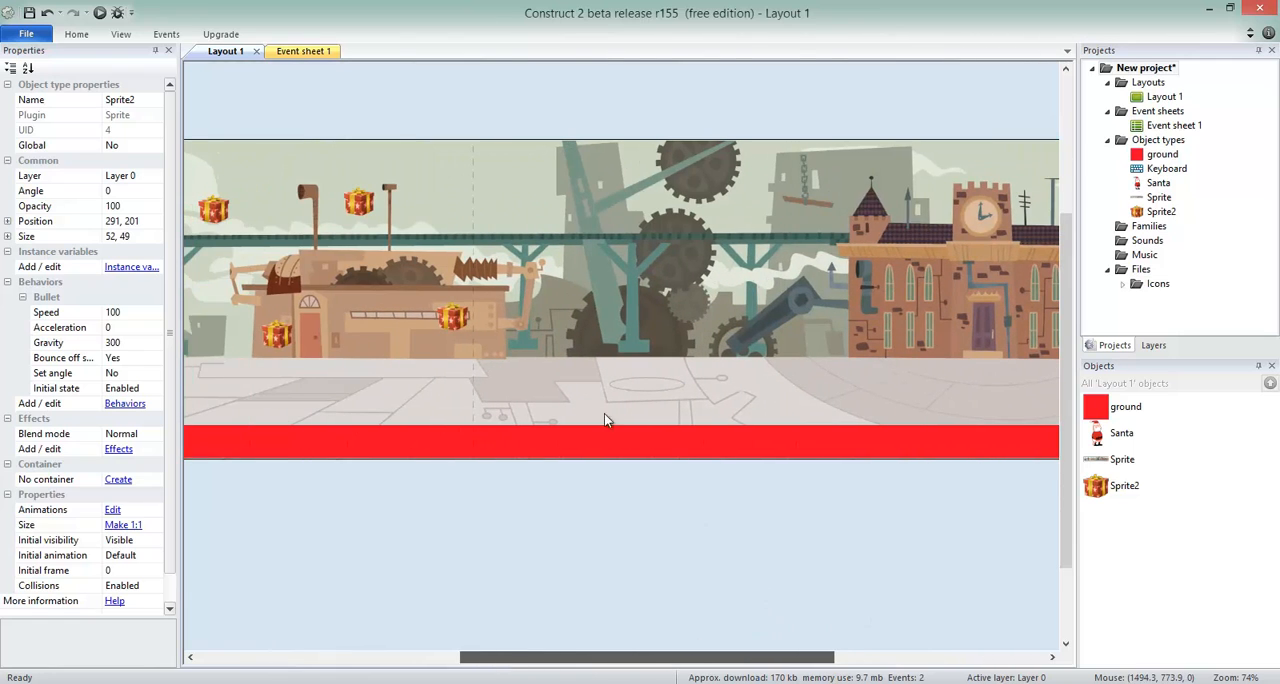
left_click(454, 318)
left_click_drag(454, 318, 930, 340)
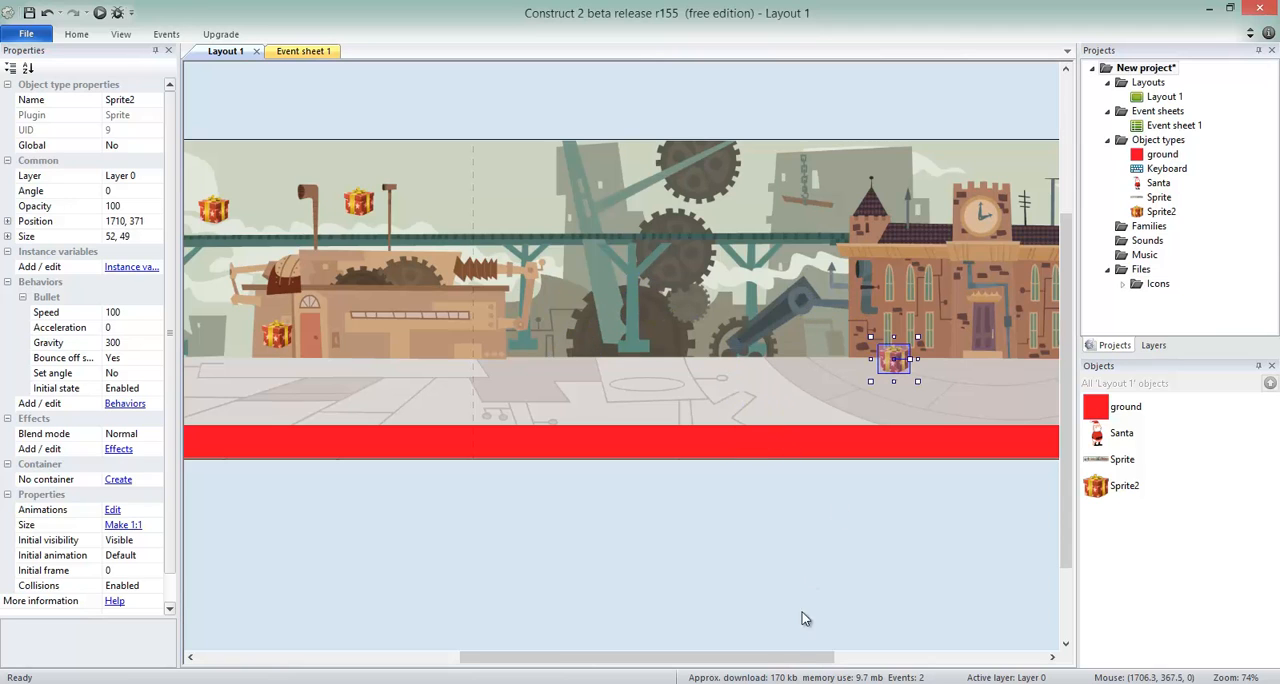
left_click_drag(803, 660, 960, 660)
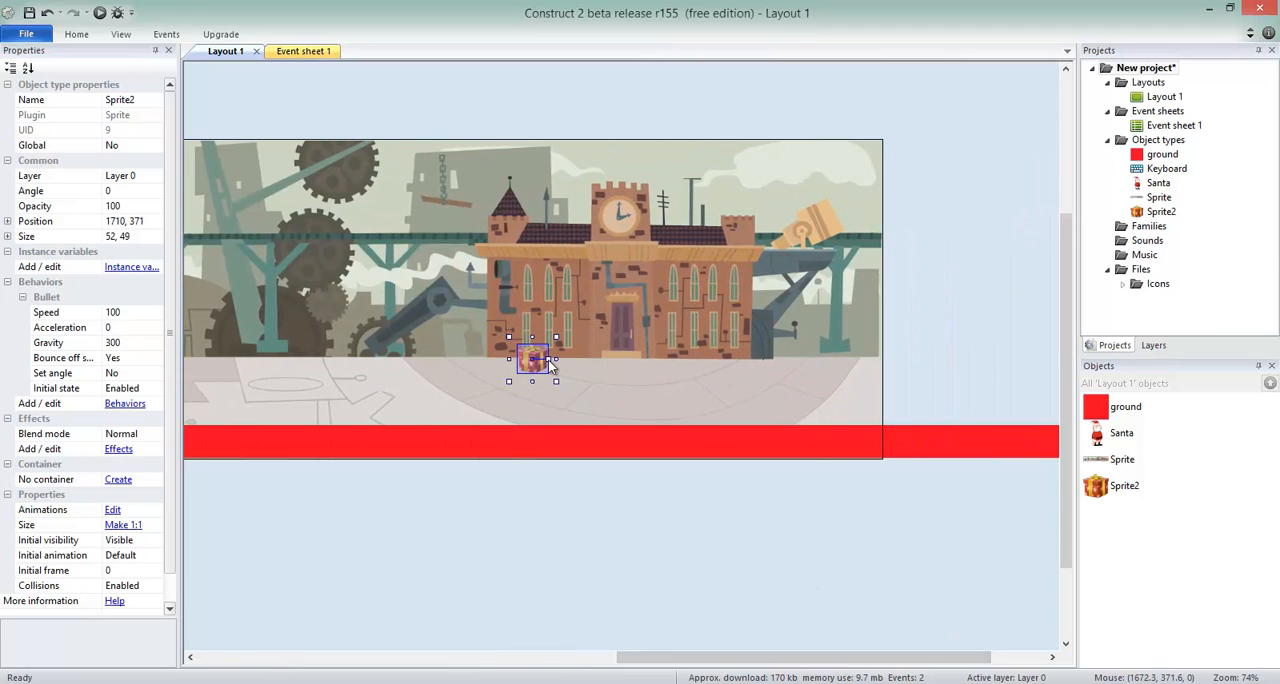
left_click_drag(538, 368, 979, 240)
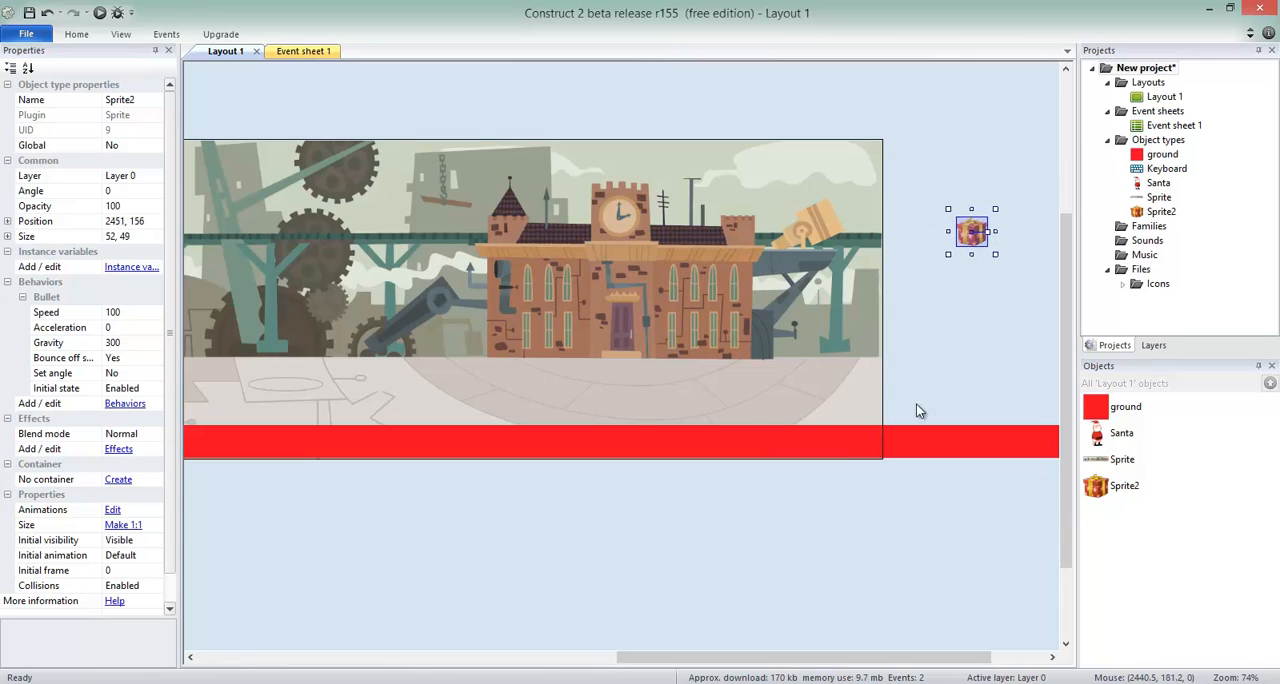
left_click_drag(808, 660, 863, 660)
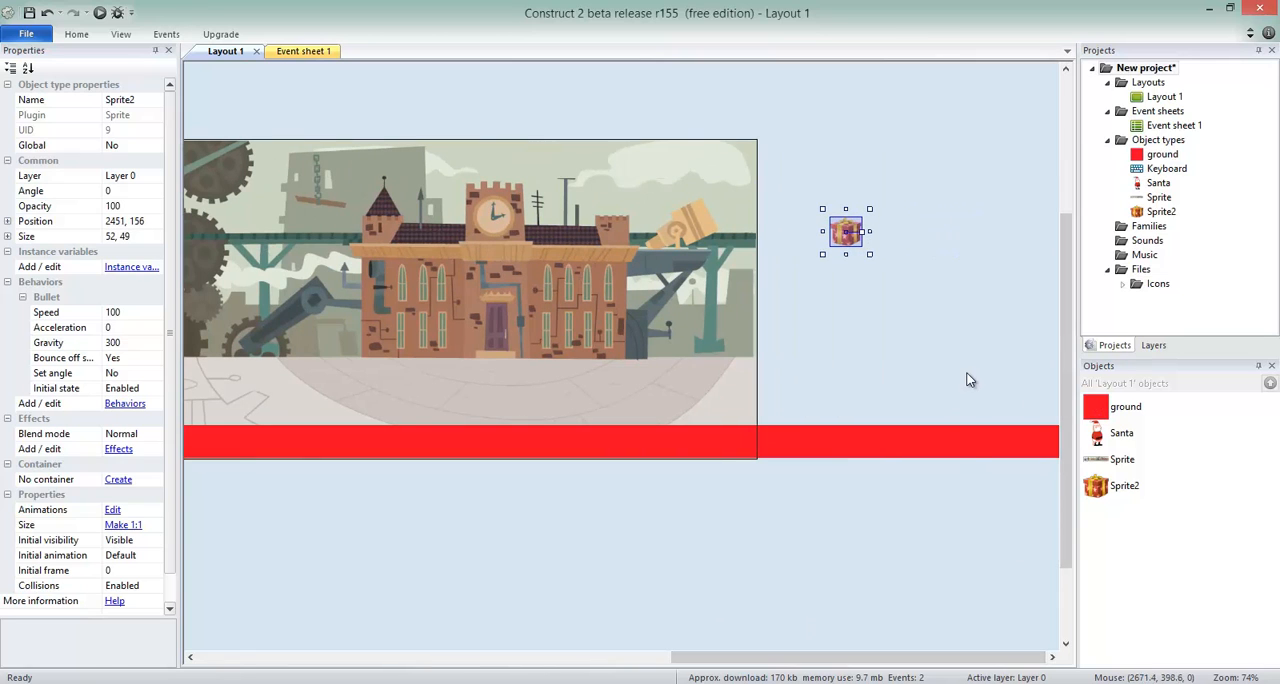
scroll(960, 375, "down", 5, "ctrl")
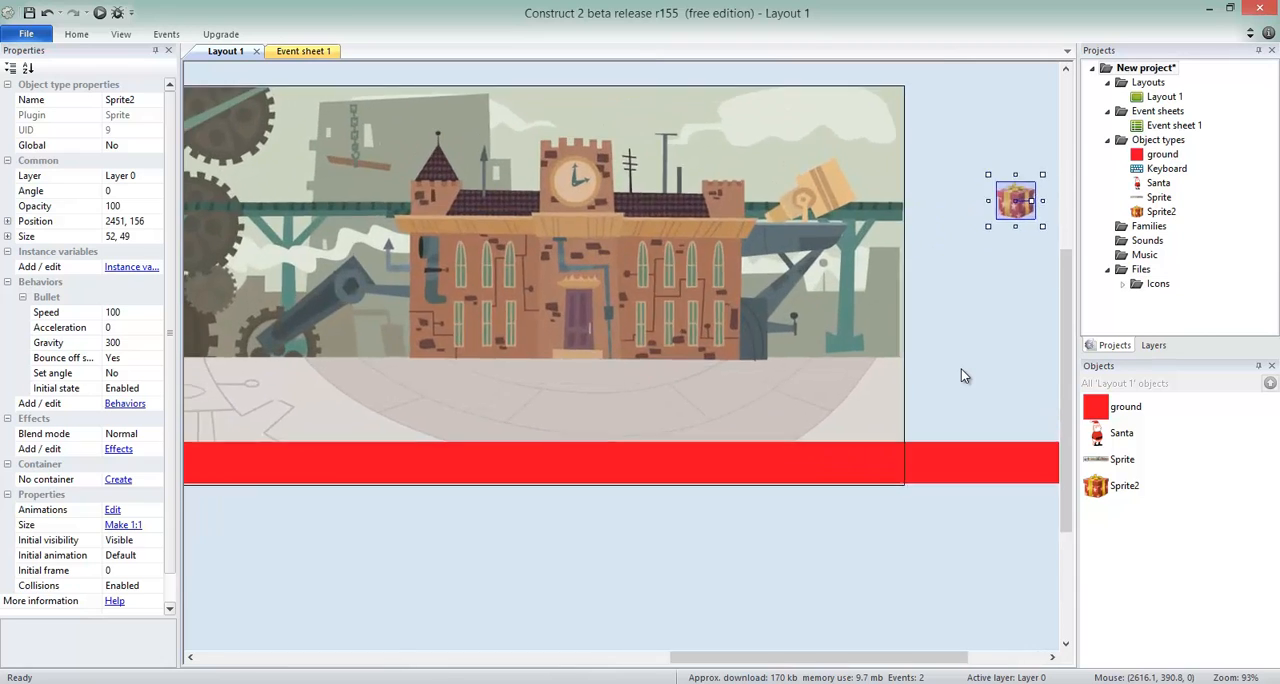
Move the gift from outside the layout's far end back over the tan factory building, at about 980, 251.
left_click_drag(874, 657, 956, 641)
left_click_drag(518, 338, 441, 349)
scroll(462, 327, "up", 2, "ctrl")
scroll(462, 327, "up", 3, "ctrl")
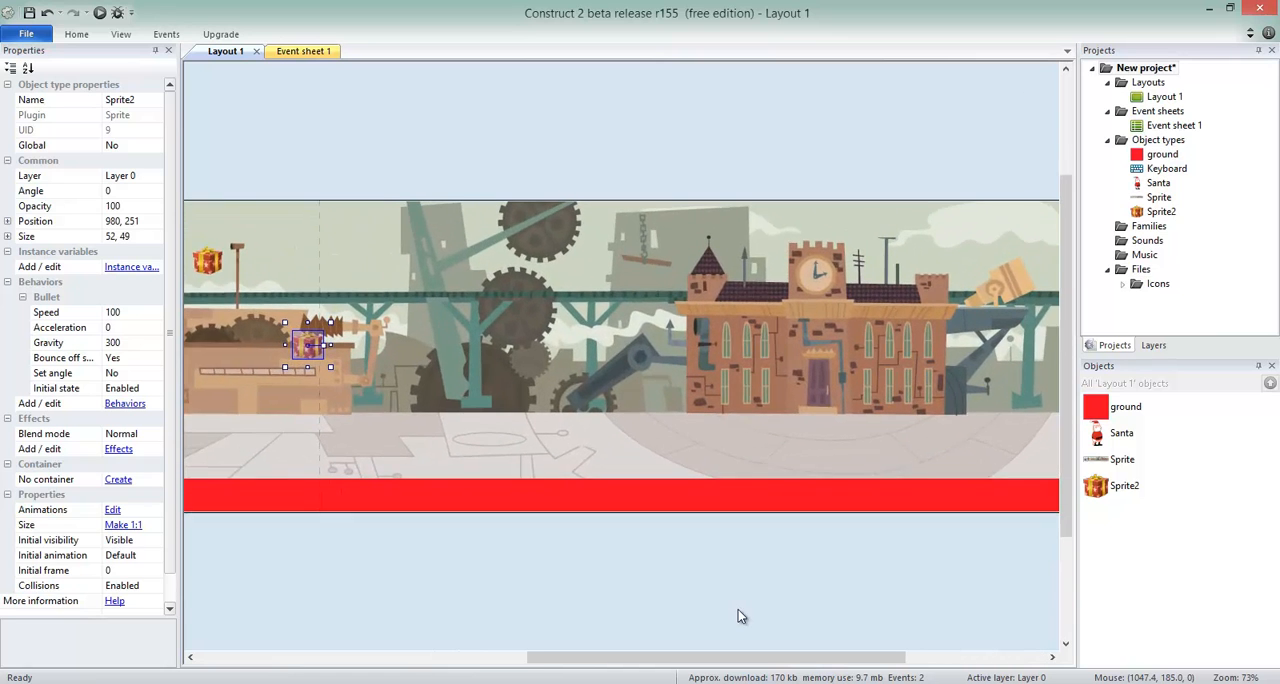
left_click_drag(735, 657, 448, 621)
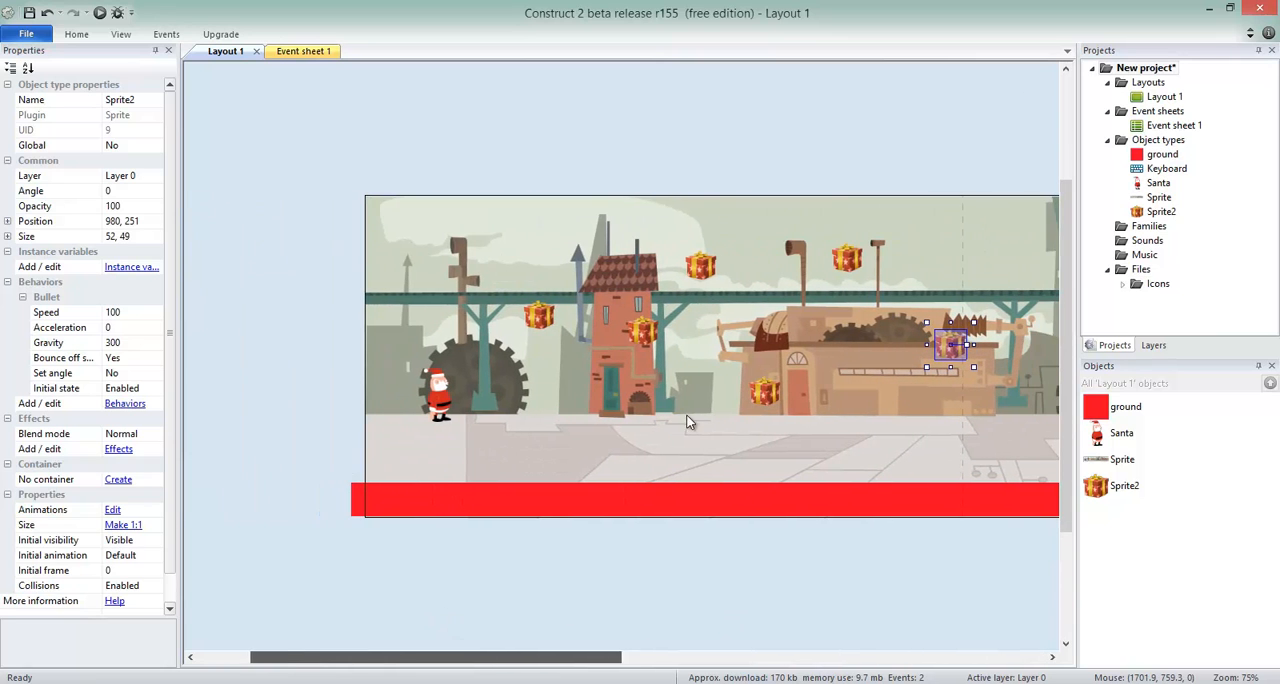
Add the Wrap behavior to the gift sprite, alongside its Bullet behavior.
left_click(1120, 490)
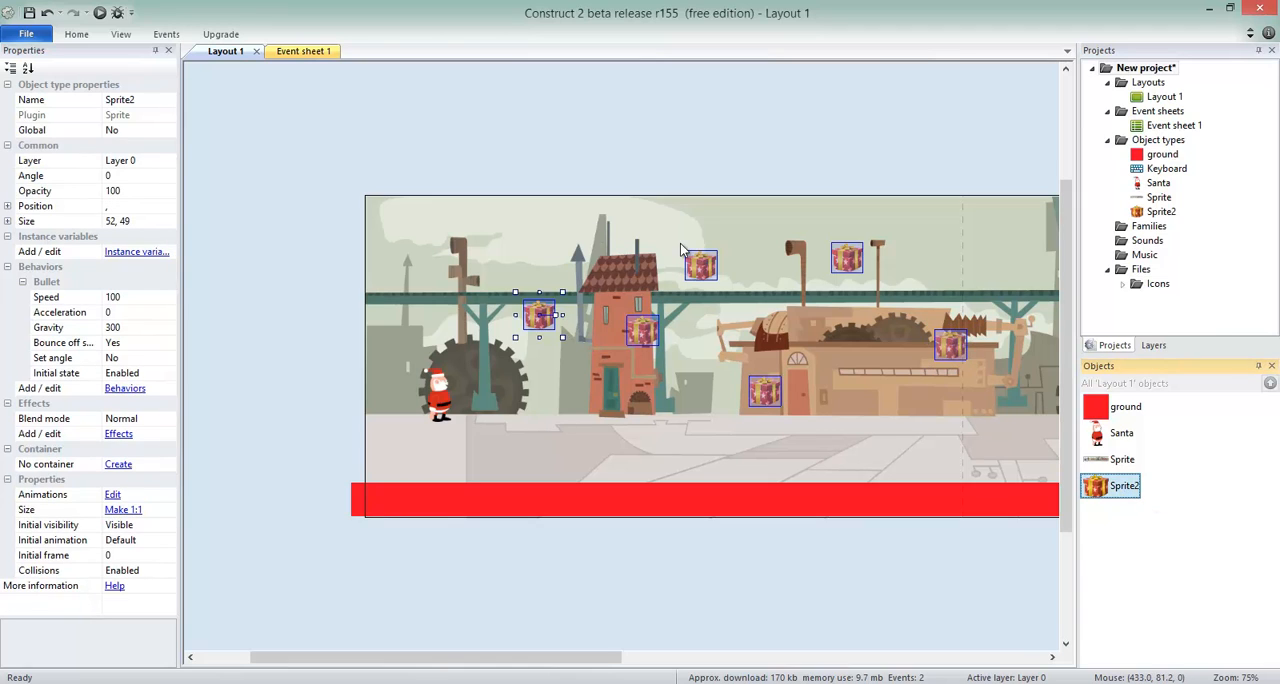
left_click(125, 388)
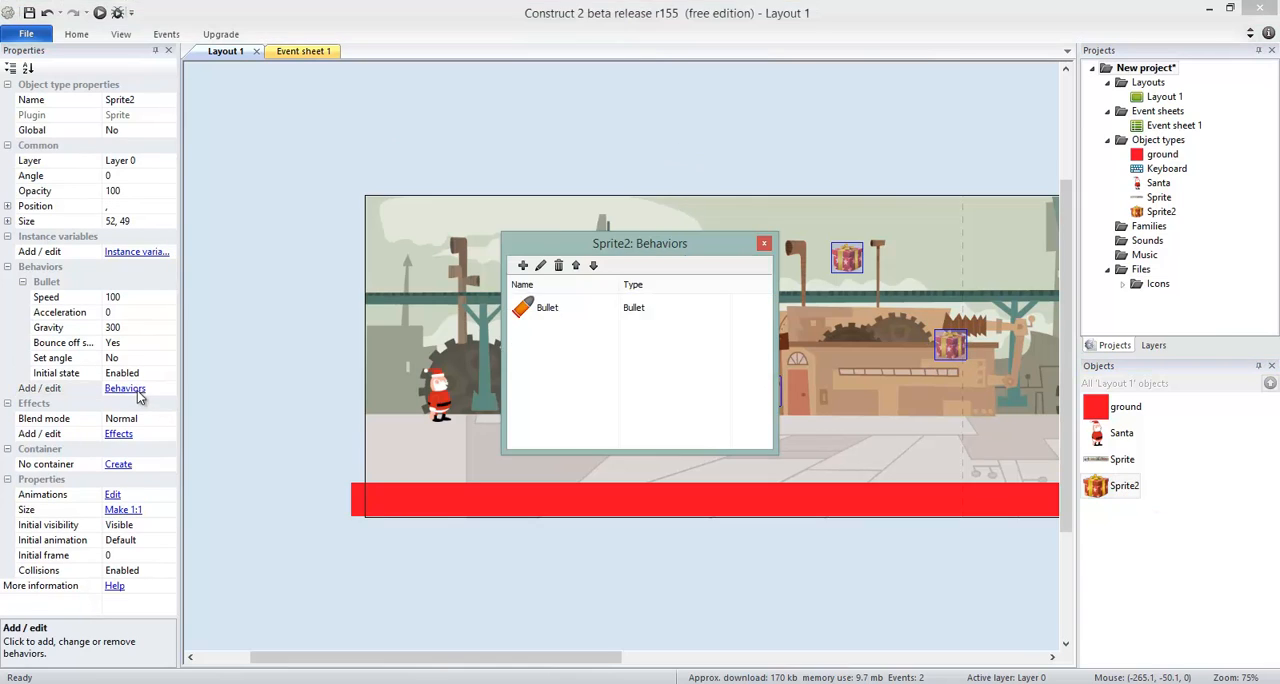
left_click(523, 266)
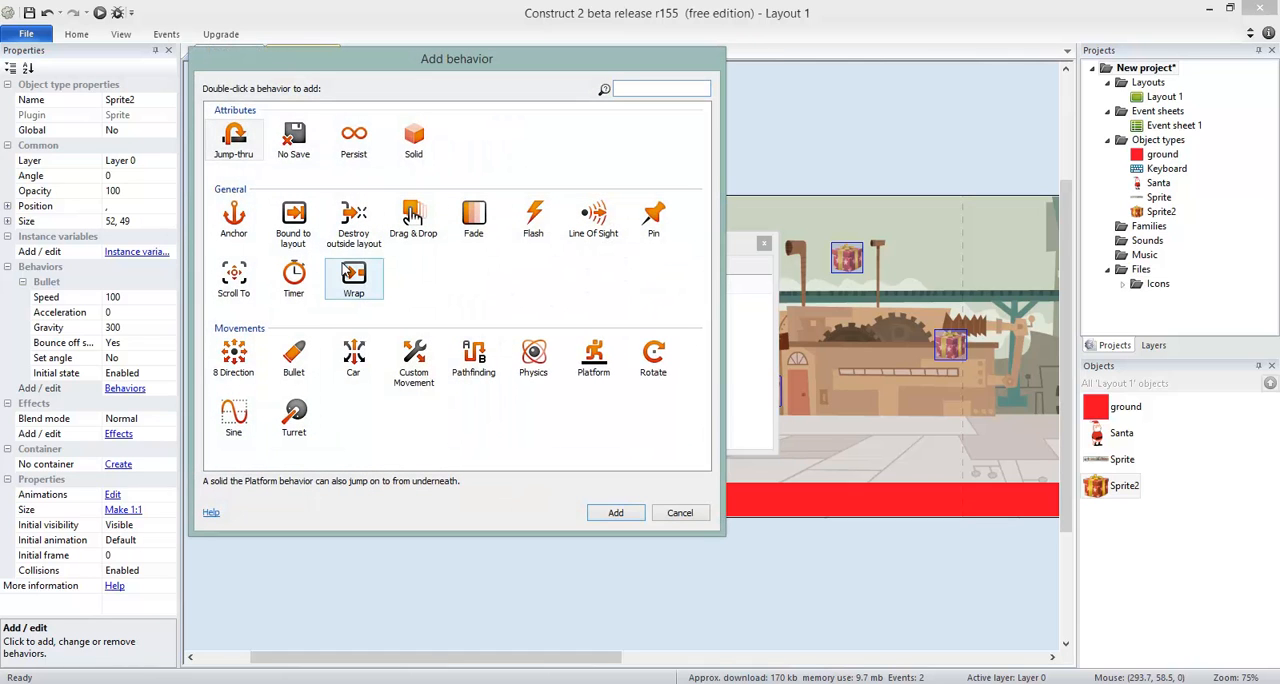
double_click(354, 275)
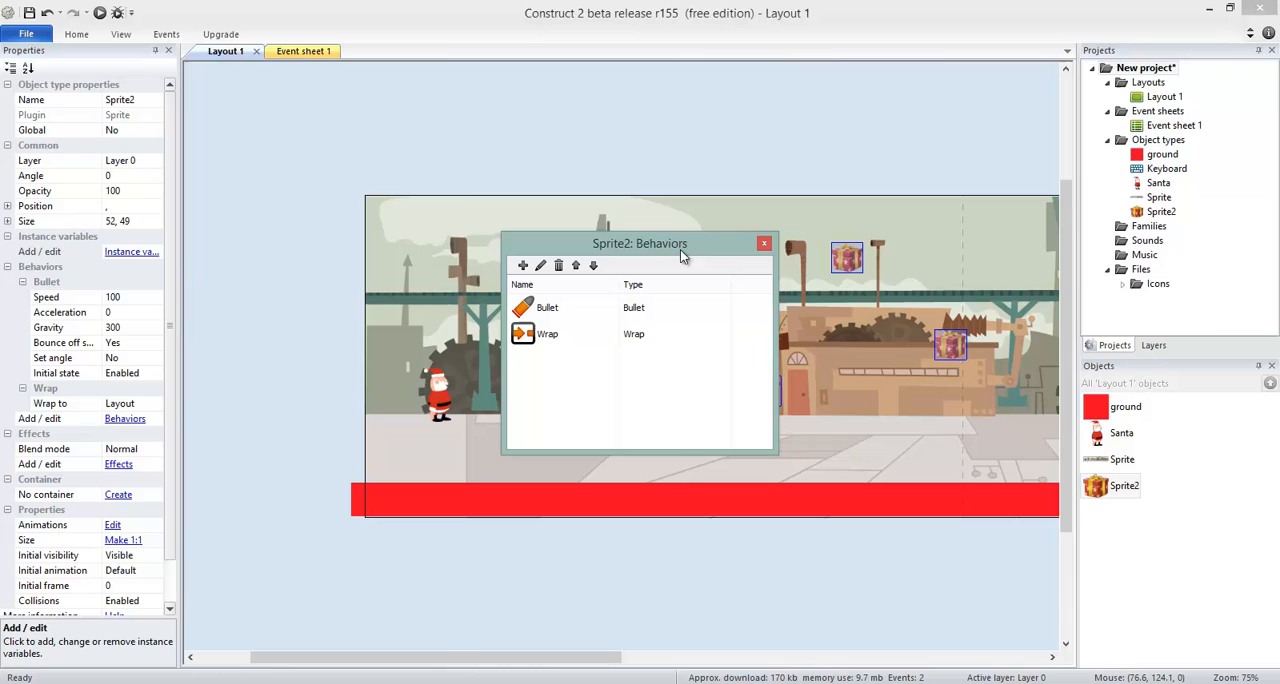
left_click(764, 243)
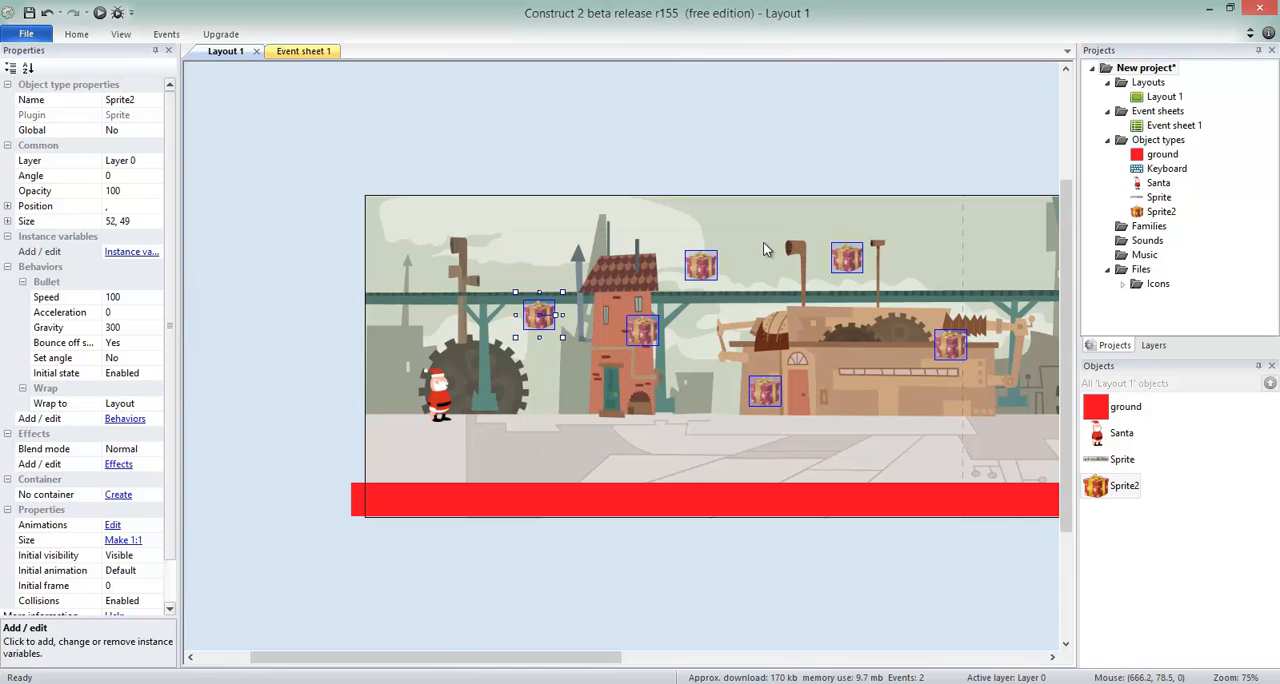
left_click(660, 172)
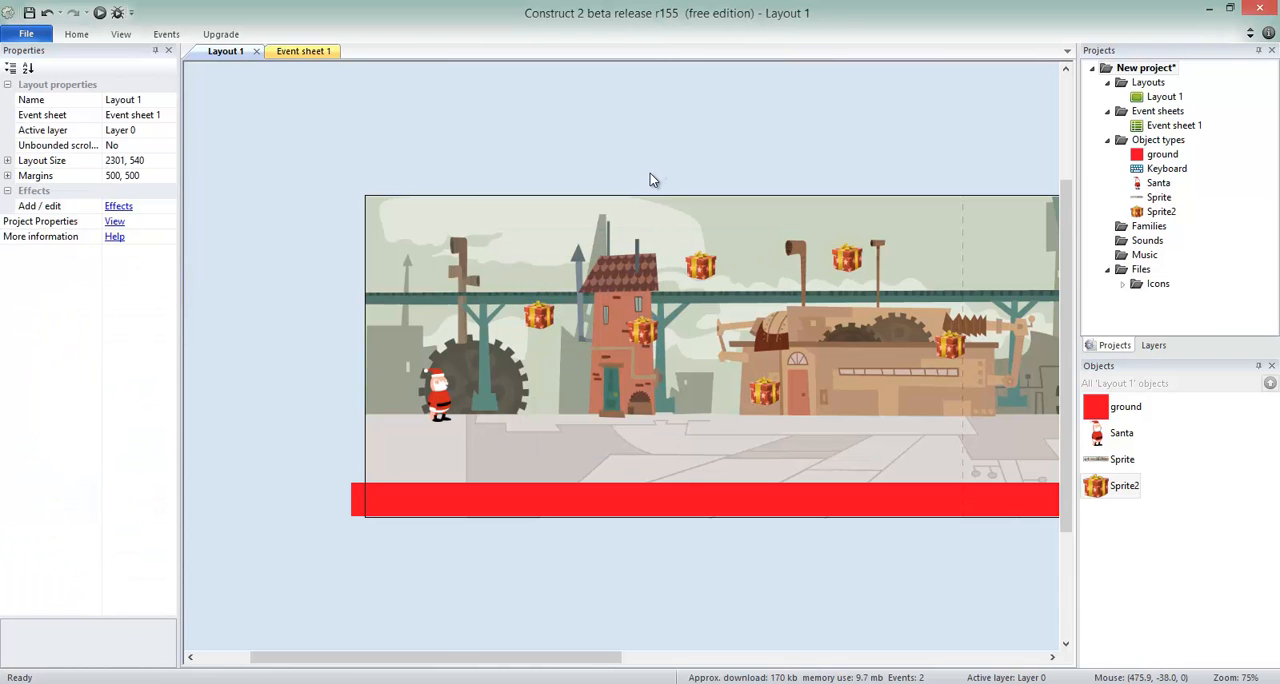
Move the gift nearest Santa up and closer to him, to about 232, 169.
left_click(543, 320)
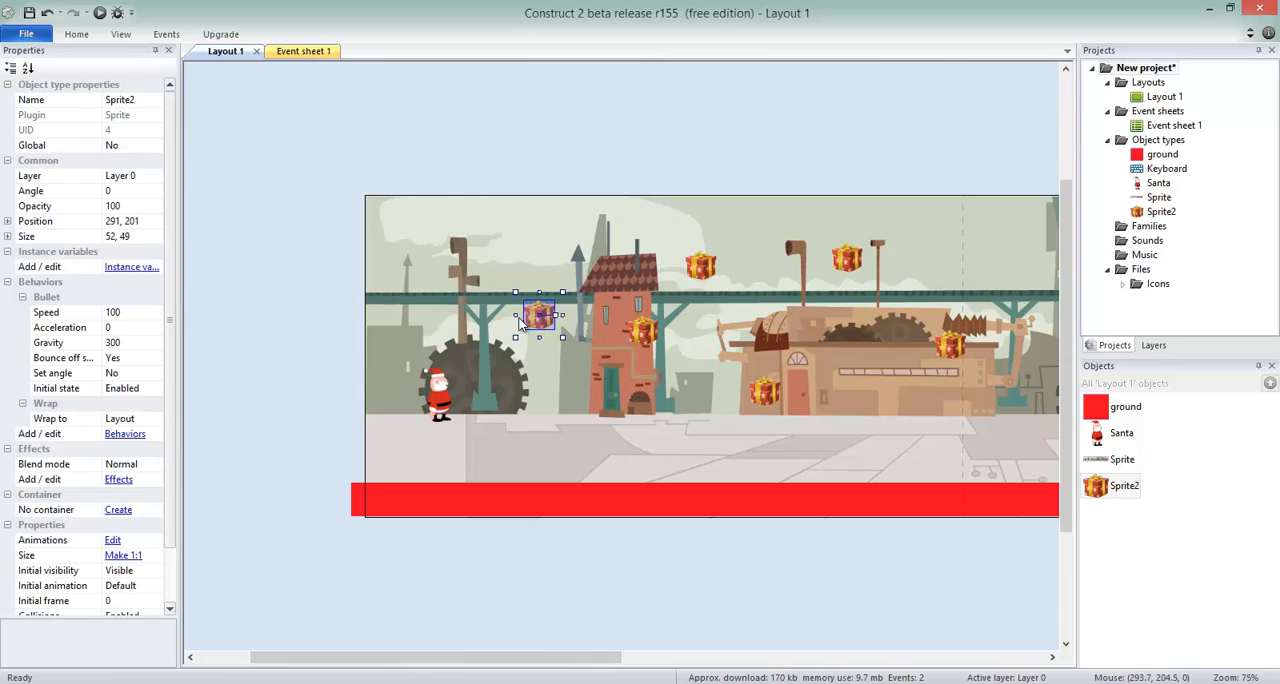
left_click_drag(519, 322, 345, 302)
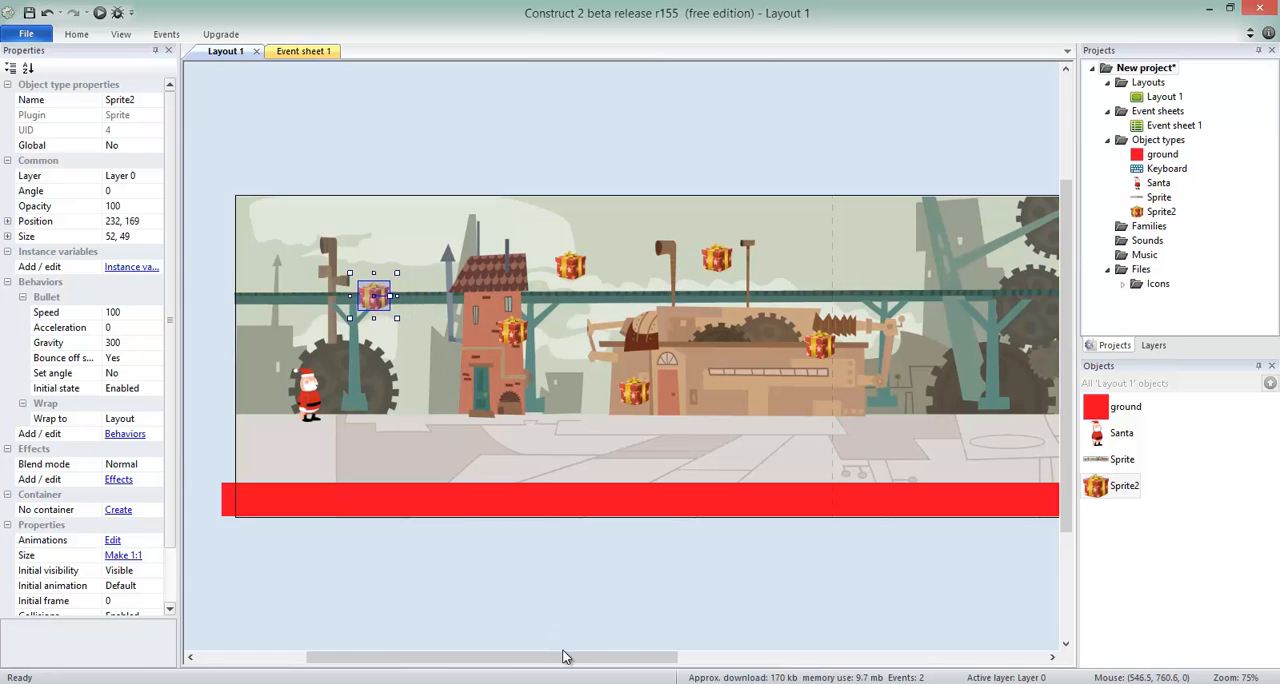
left_click_drag(566, 658, 533, 485)
Extend the red ground farther beyond the layout's starting edge, making it about 4702 wide, and check both of its ends.
left_click_drag(591, 666, 437, 627)
left_click(376, 502)
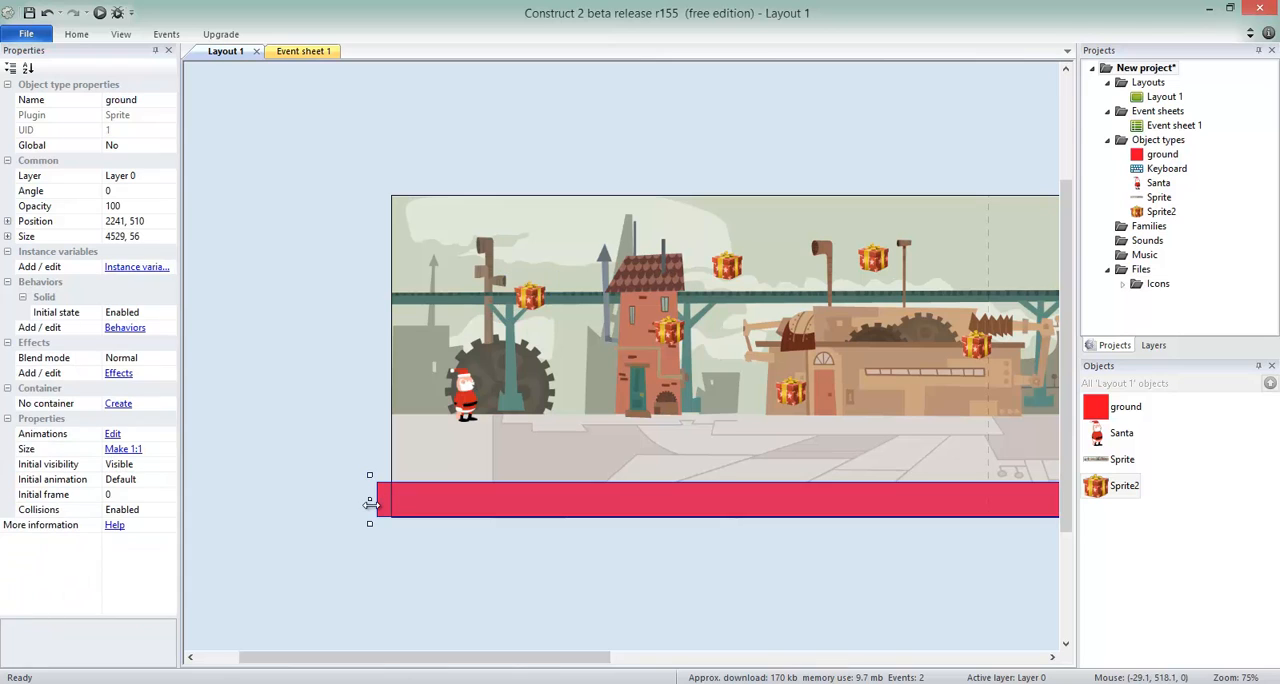
left_click_drag(371, 502, 266, 502)
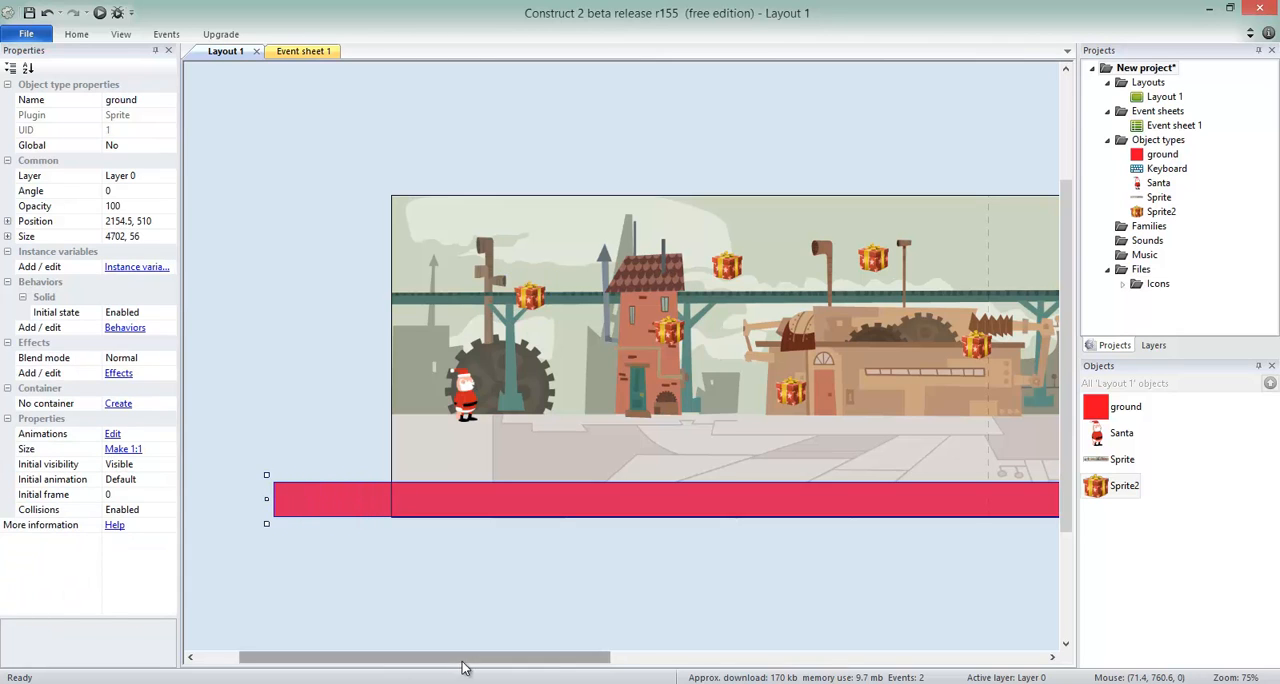
left_click_drag(465, 658, 983, 678)
left_click_drag(686, 656, 346, 574)
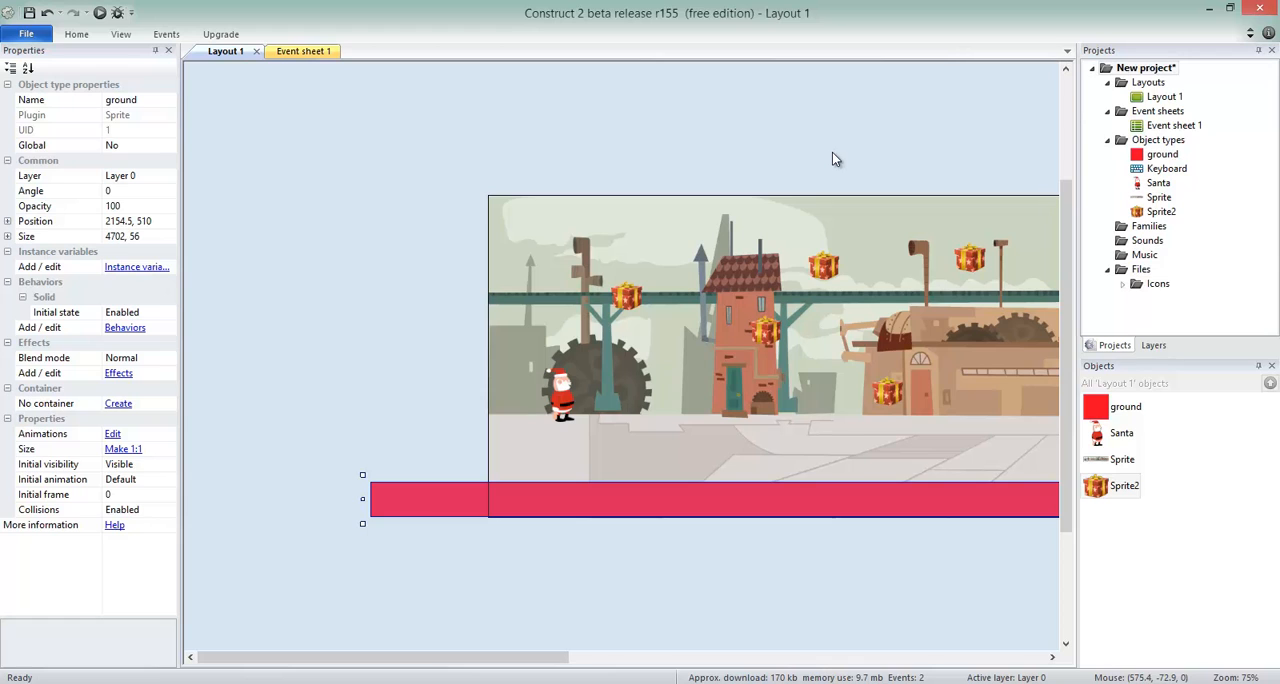
left_click_drag(492, 656, 614, 677)
Raise Santa beneath the nearest gift, to about 149, 276.
left_click(326, 393)
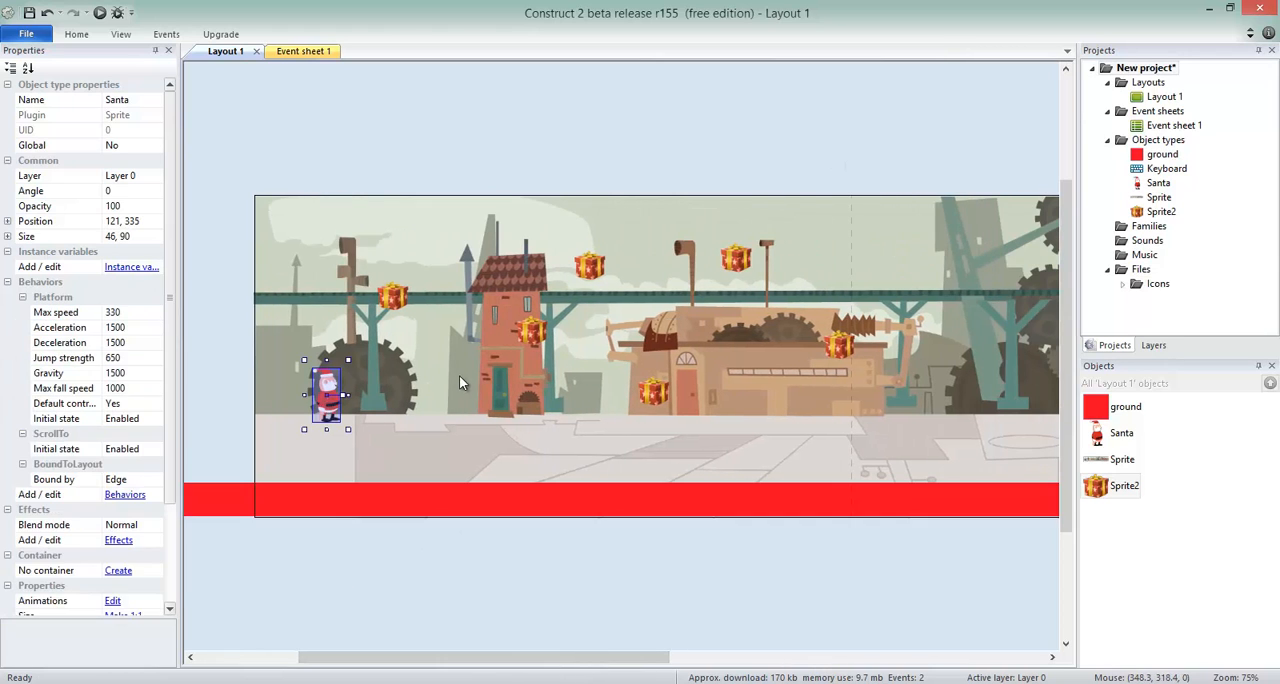
left_click(398, 298)
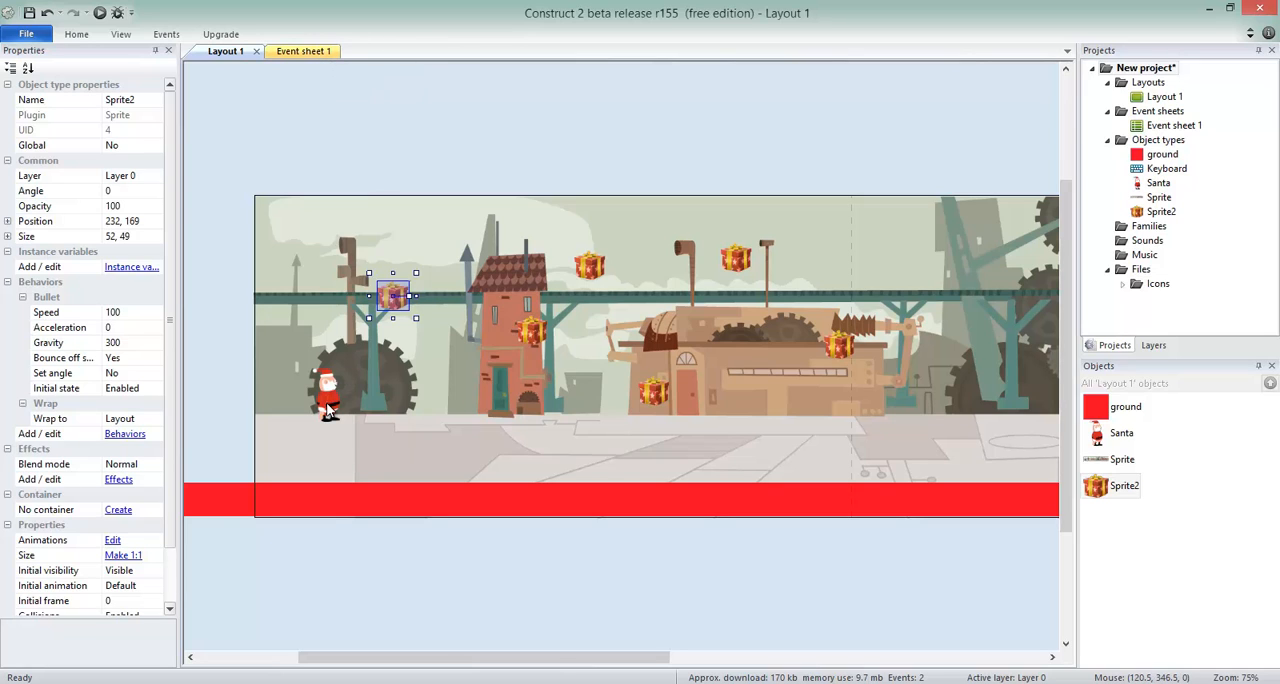
mouse_move(332, 396)
left_mouse_down()
mouse_move(394, 340)
mouse_move(384, 336)
mouse_move(400, 340)
mouse_move(369, 350)
mouse_move(342, 384)
left_mouse_up()
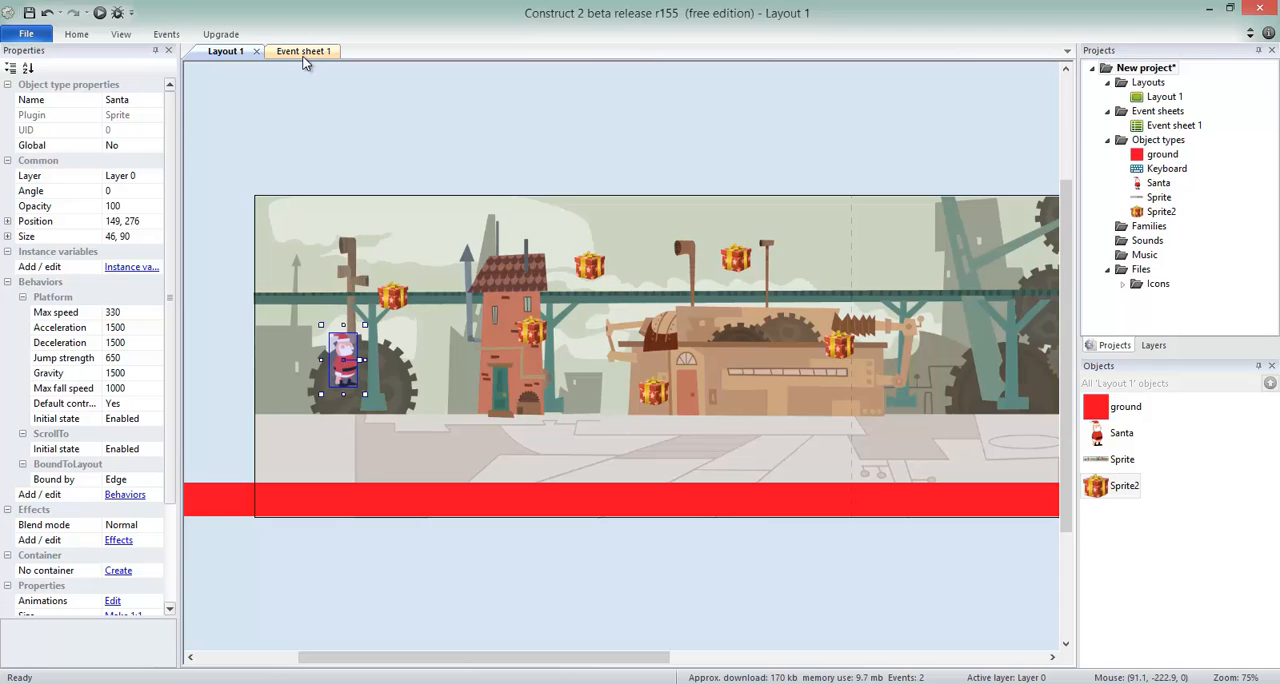
Add a global number variable named lives with an initial value of 3 to Event sheet 1, and review its settings.
left_click(303, 51)
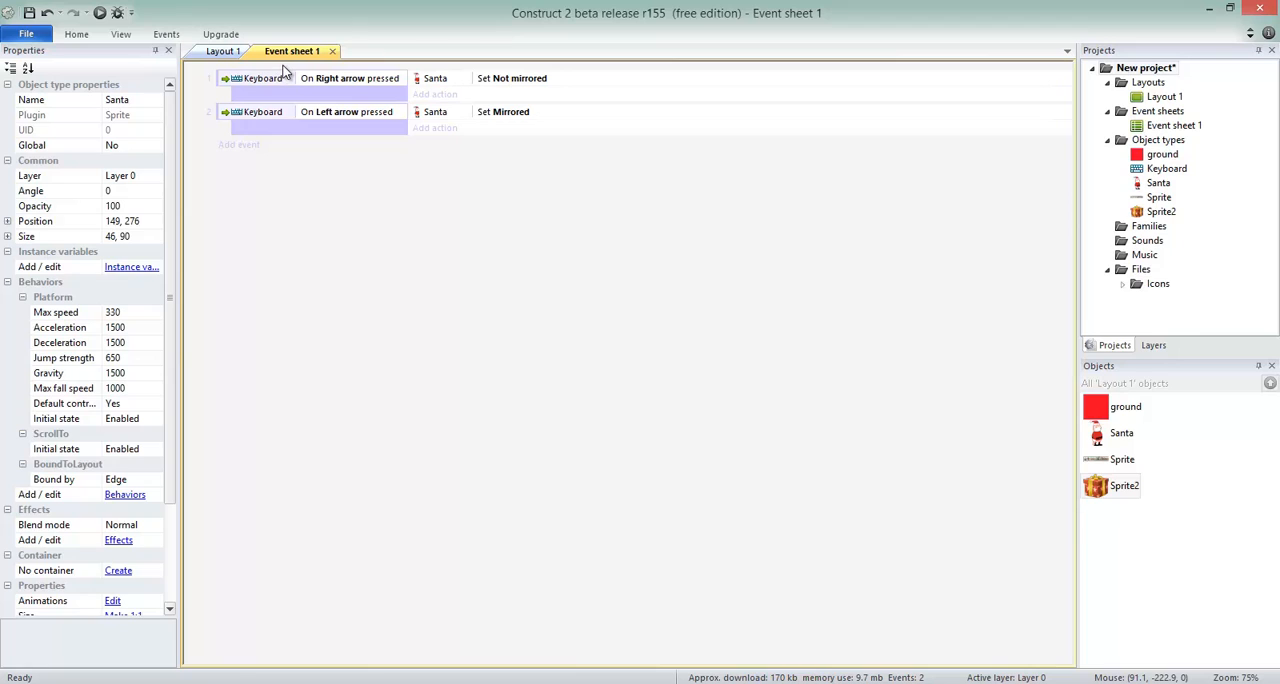
right_click(285, 70)
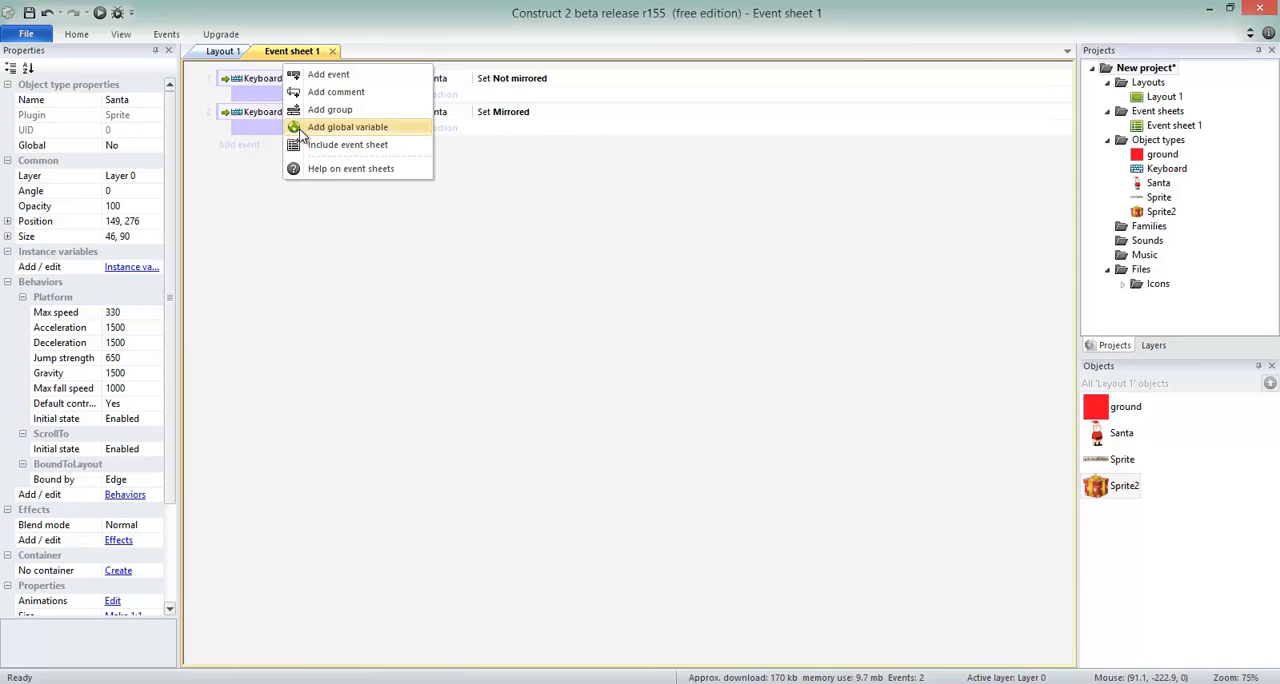
left_click(320, 128)
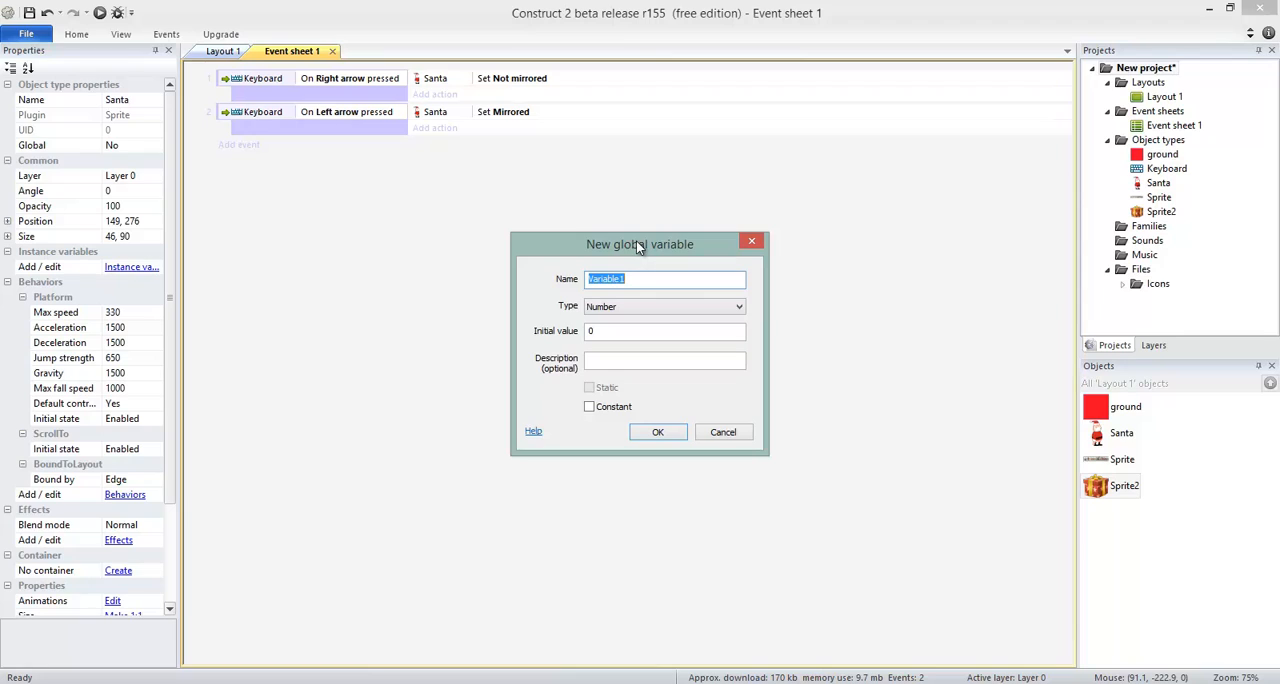
type("lives")
double_click(655, 335)
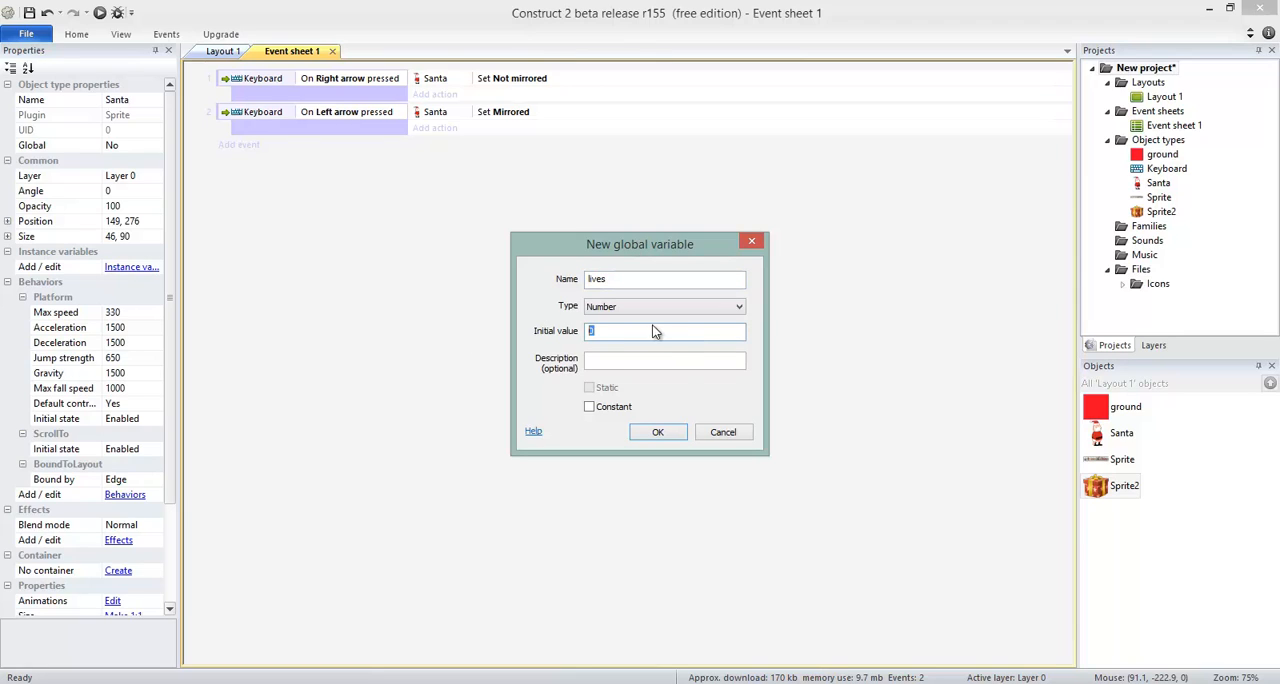
type("3")
left_click(658, 434)
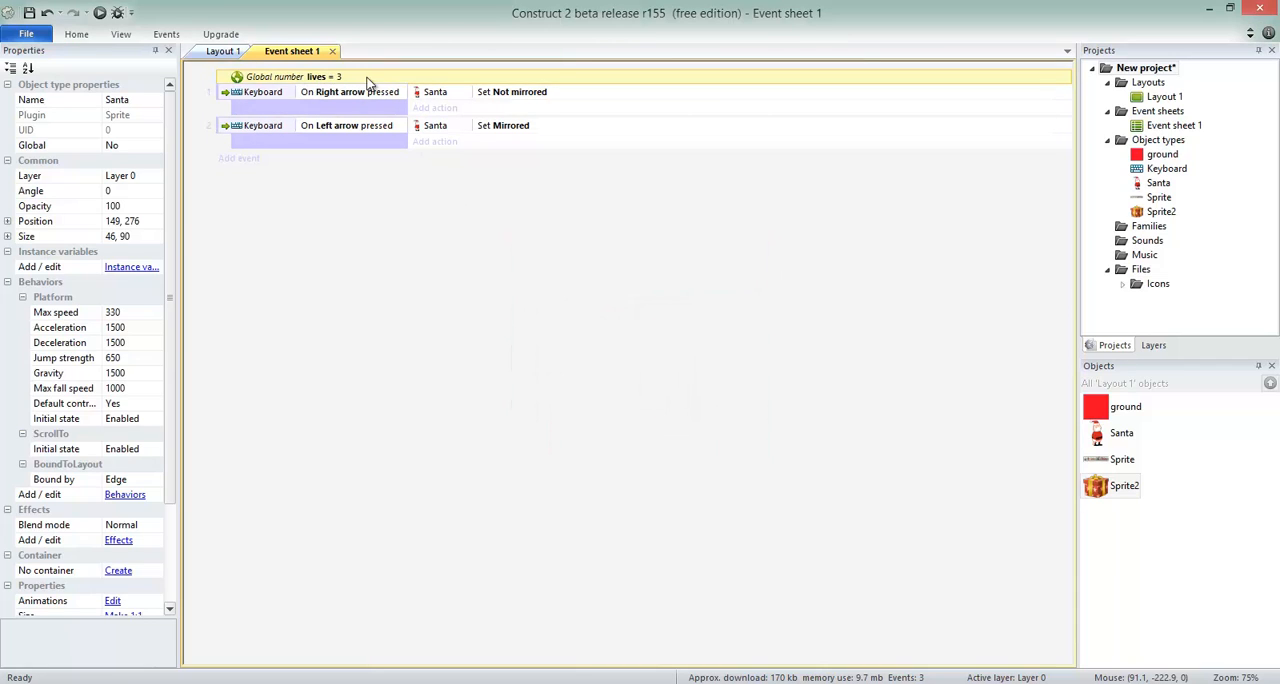
double_click(333, 79)
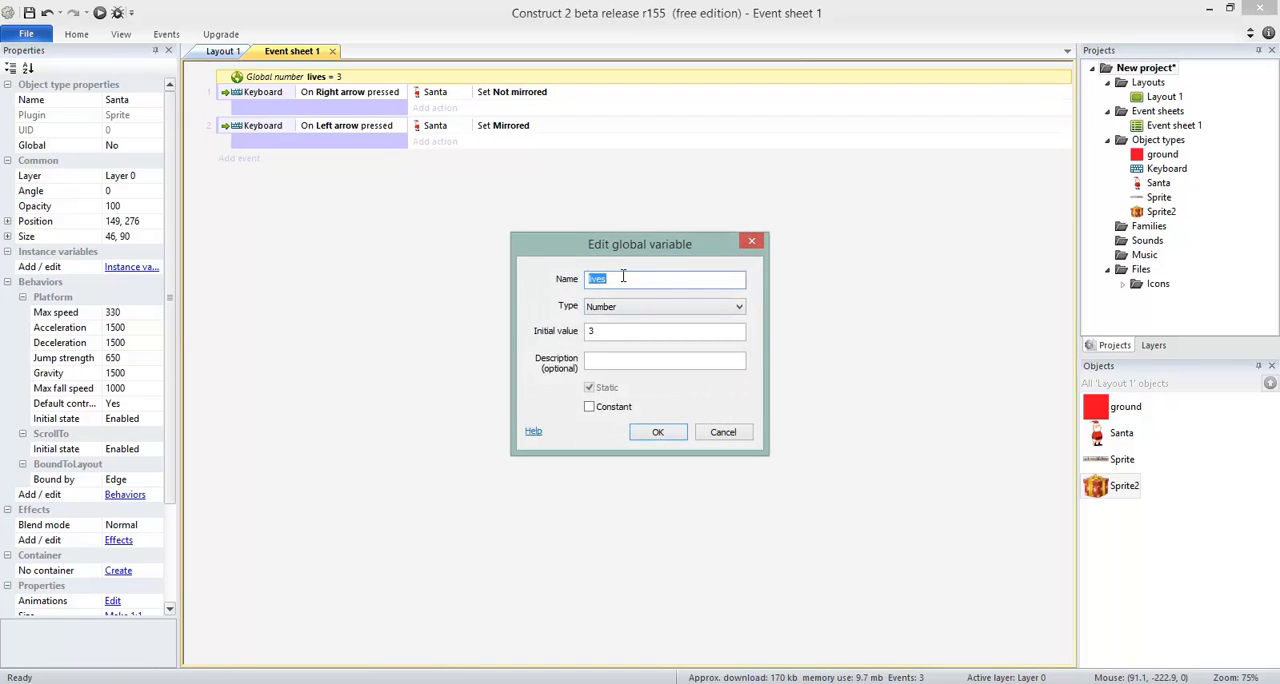
left_click(660, 432)
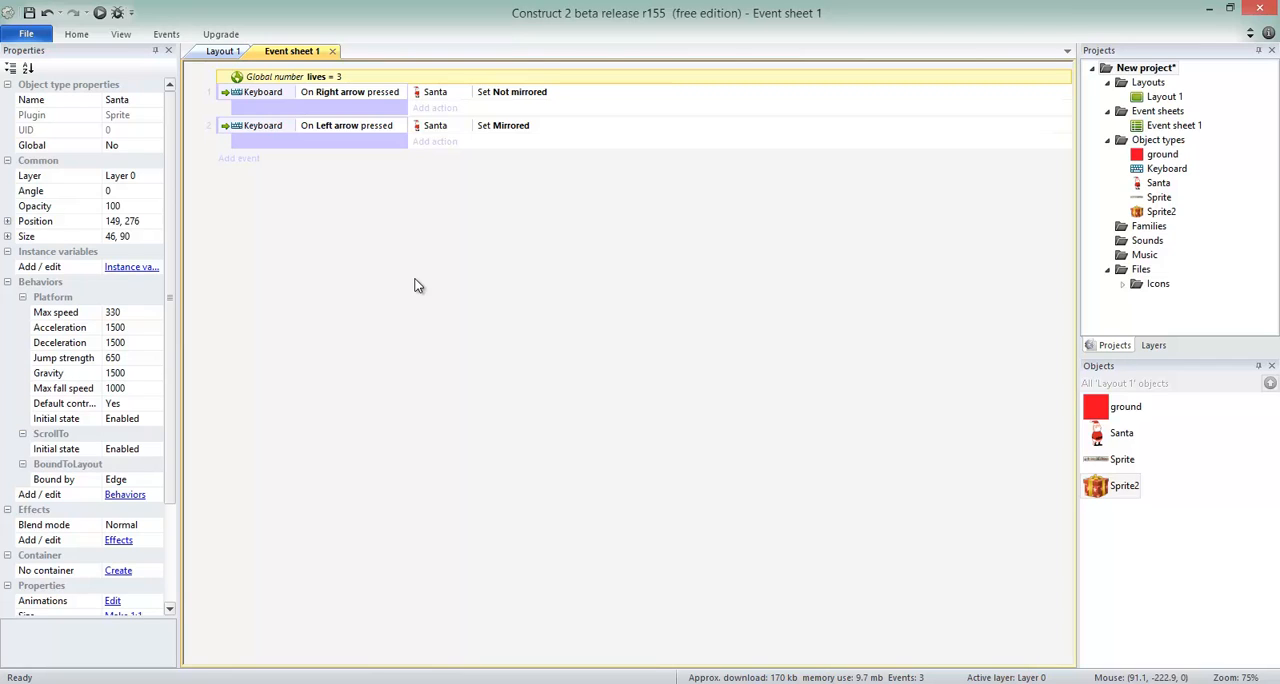
Return to the layout and shift Santa slightly, to about 134, 271.
left_click(222, 51)
mouse_move(360, 362)
left_mouse_down()
mouse_move(395, 338)
mouse_move(396, 318)
mouse_move(392, 342)
mouse_move(350, 355)
left_mouse_up()
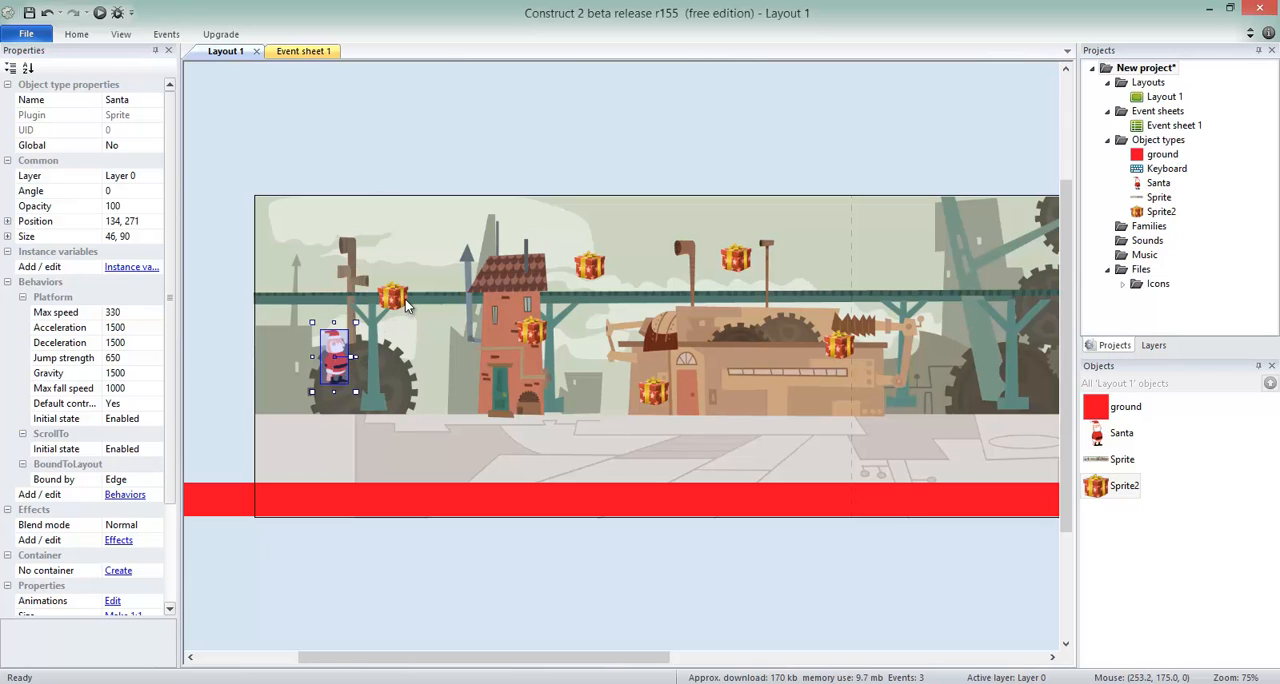
Add an event to Event sheet 1 that triggers when Sprite2 (the gift) is on collision with Santa.
left_click(329, 55)
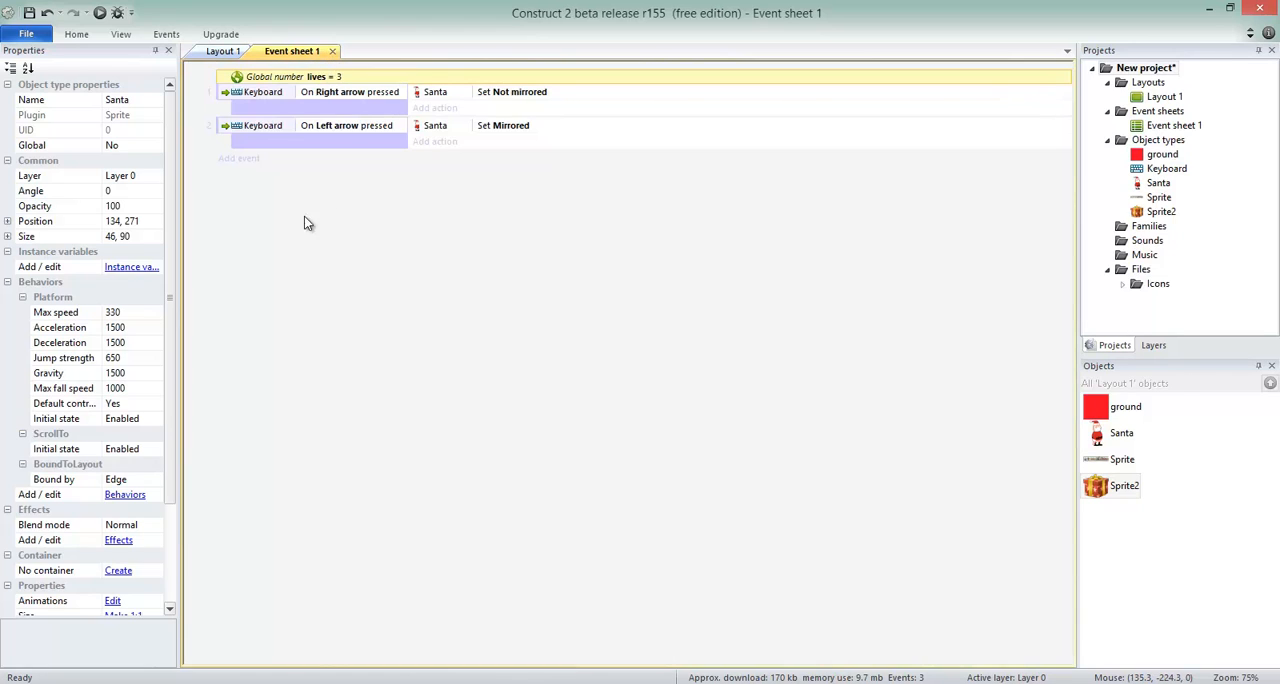
left_click(254, 162)
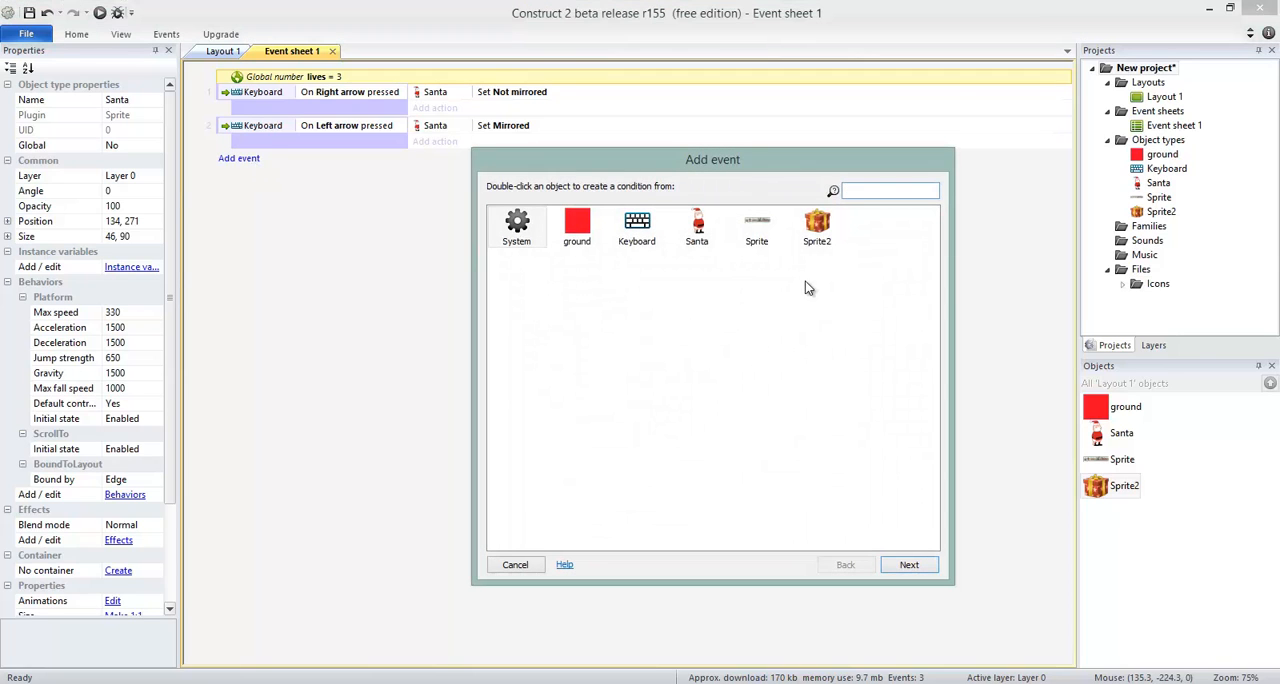
double_click(817, 232)
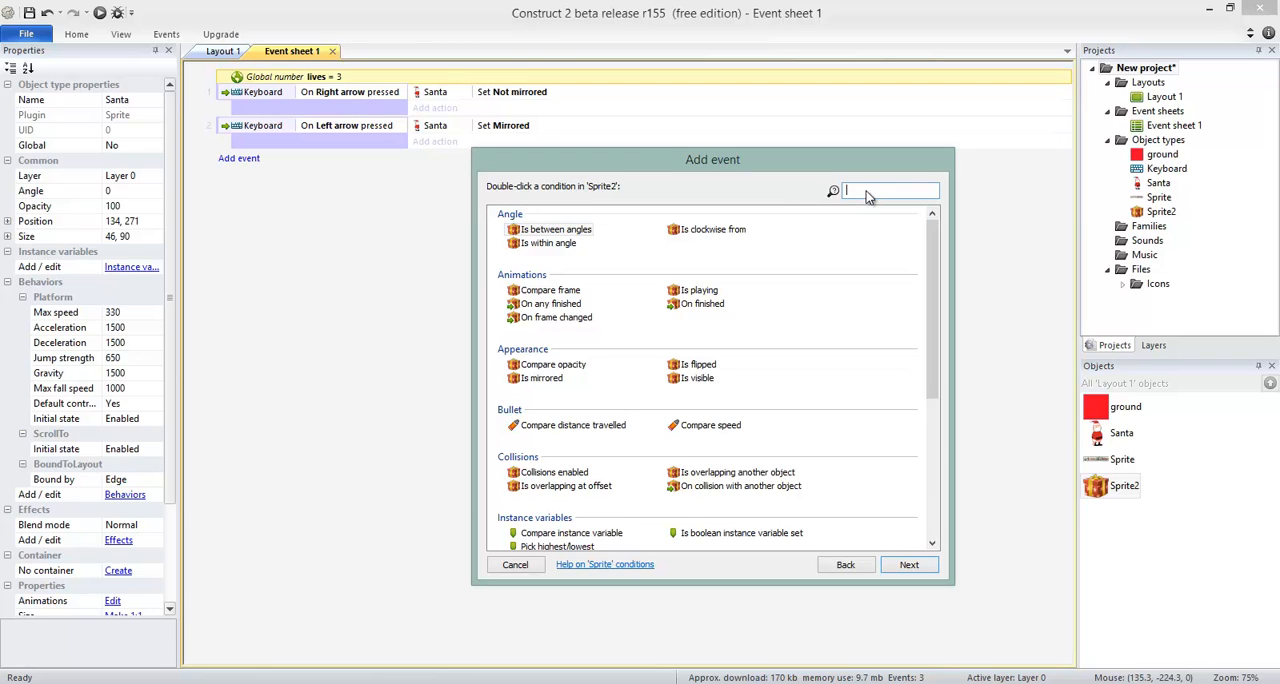
type("co")
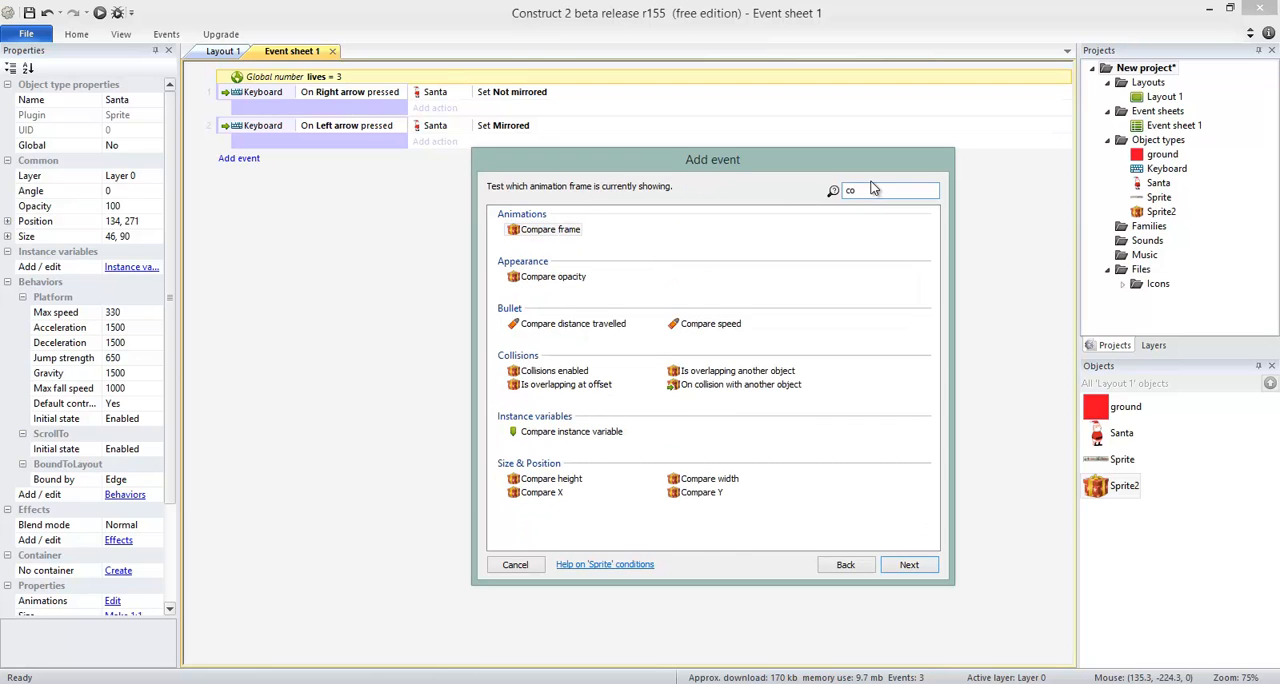
type("ll")
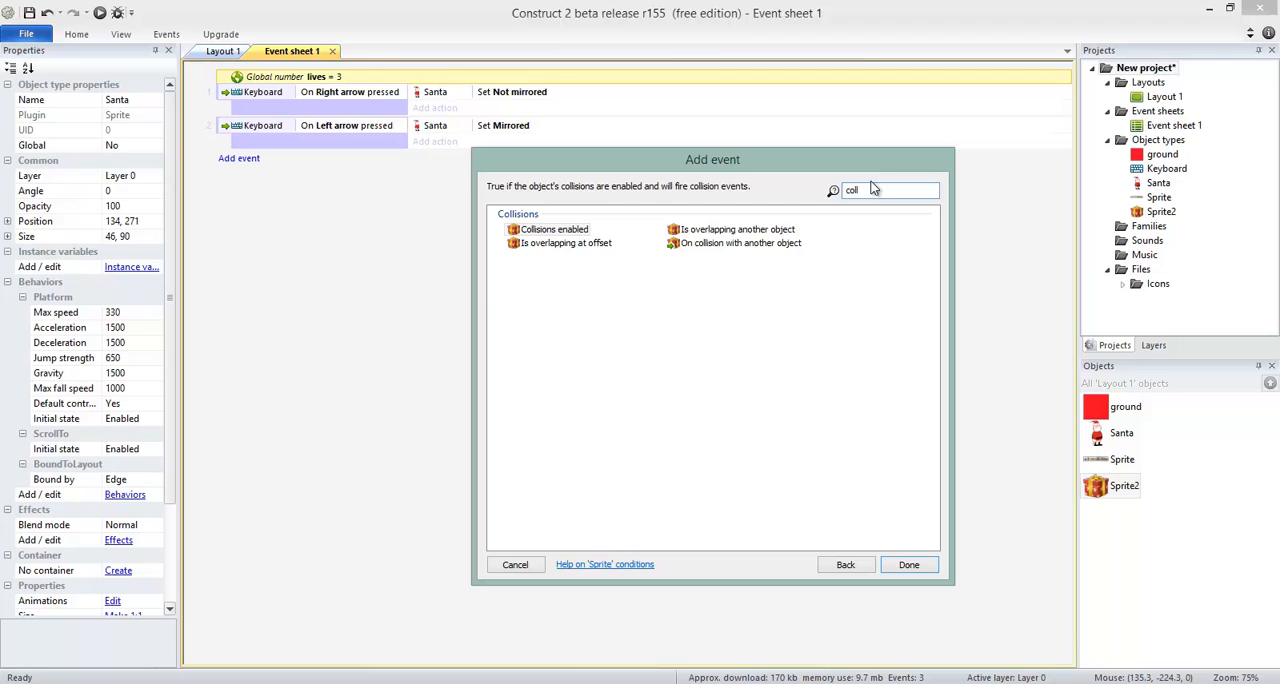
left_click(697, 248)
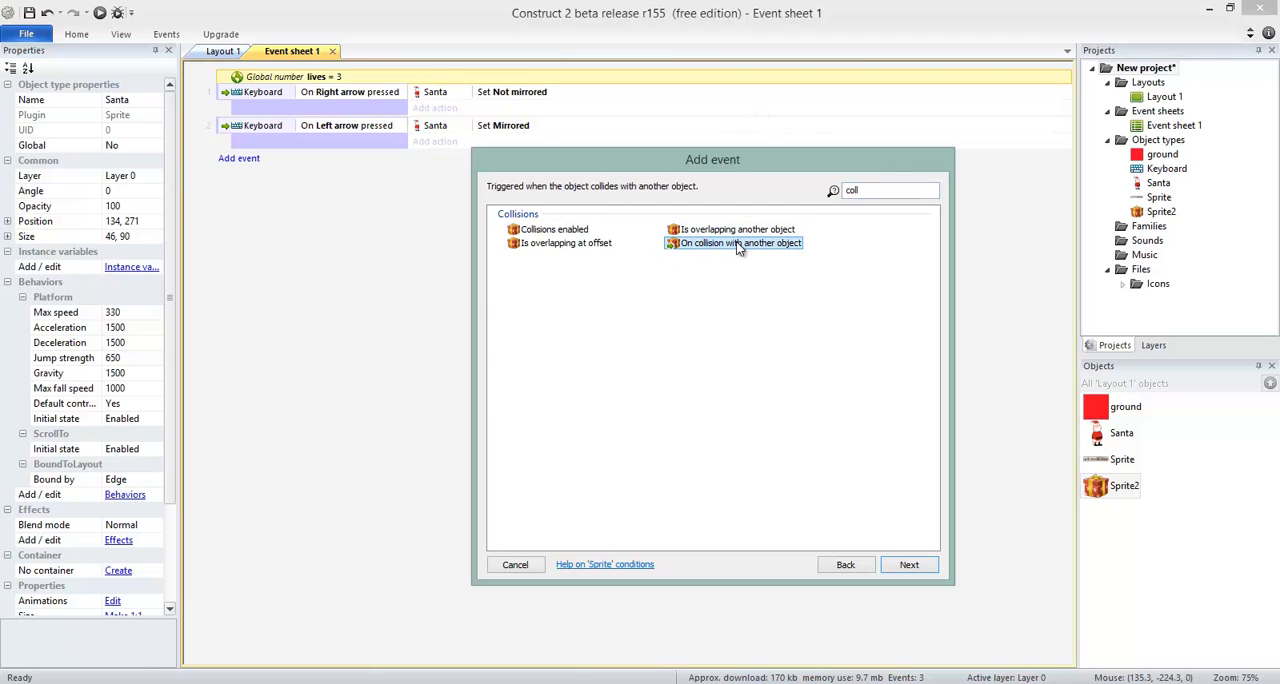
double_click(733, 254)
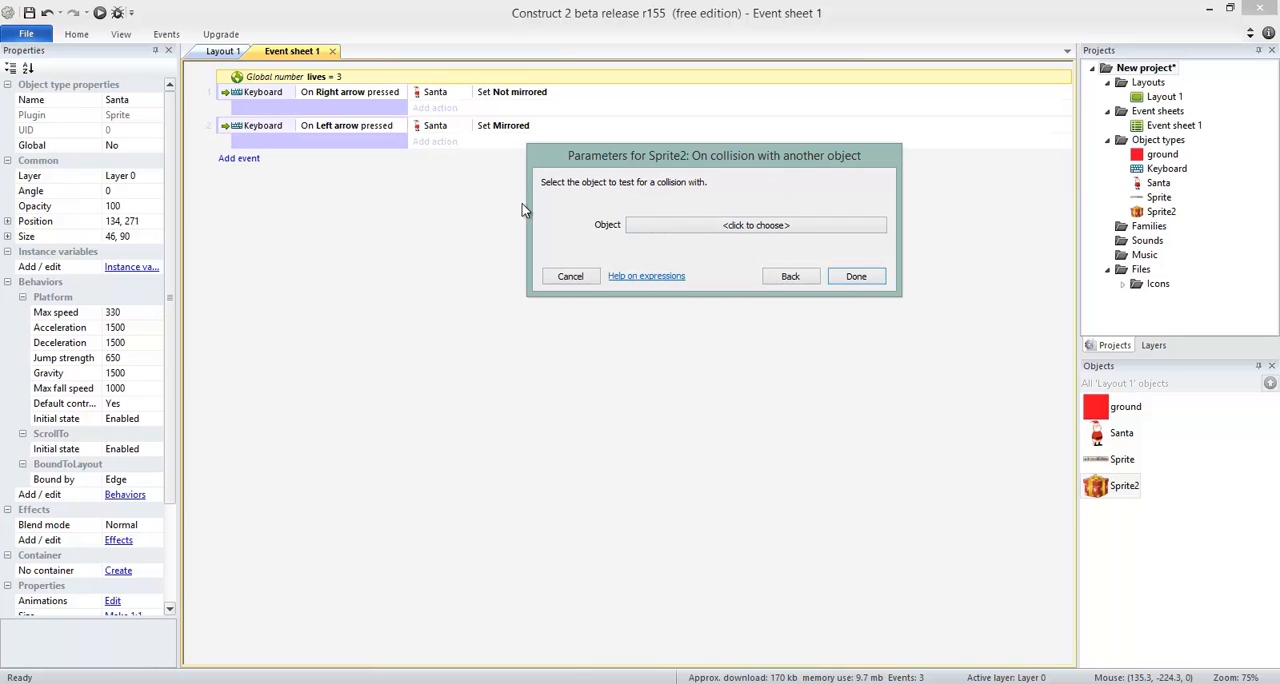
left_click(670, 230)
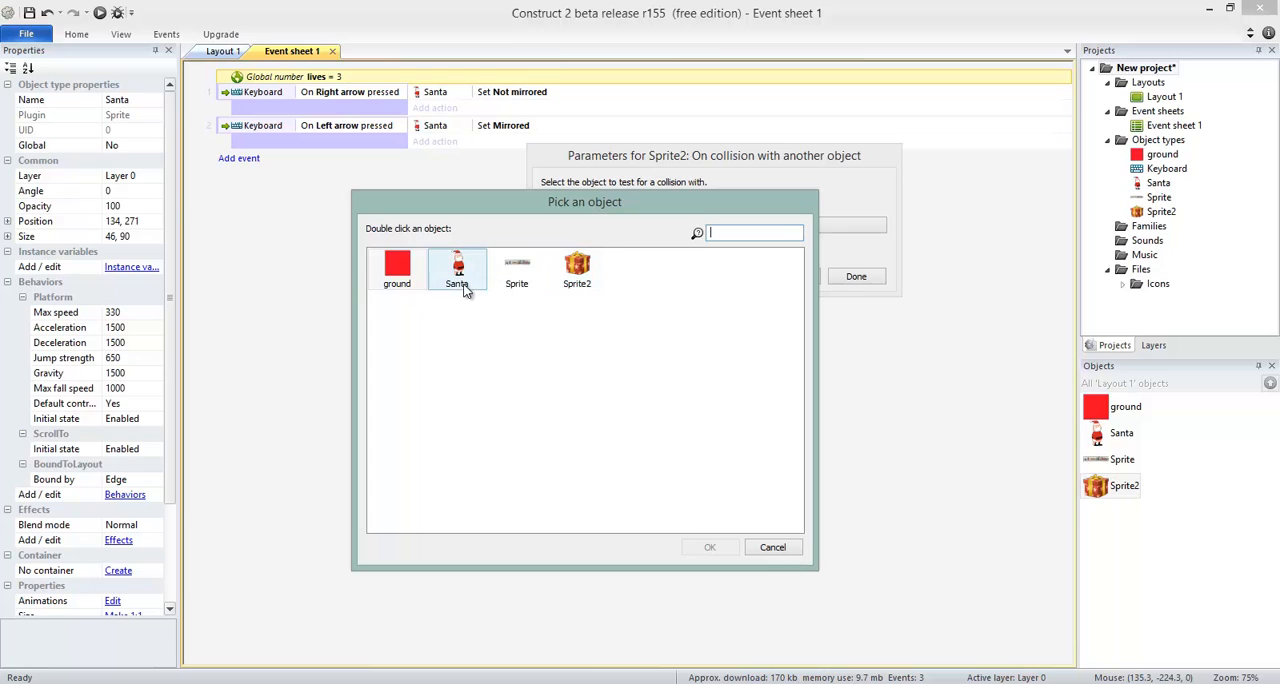
double_click(466, 285)
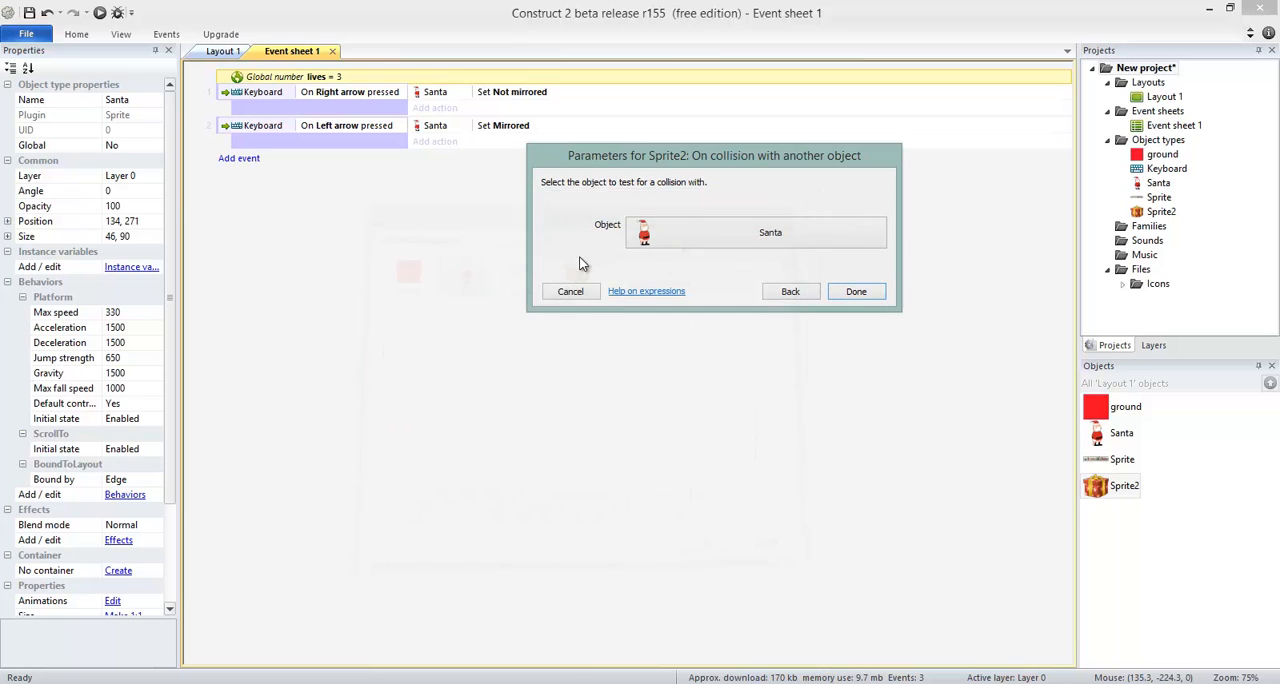
left_click(852, 289)
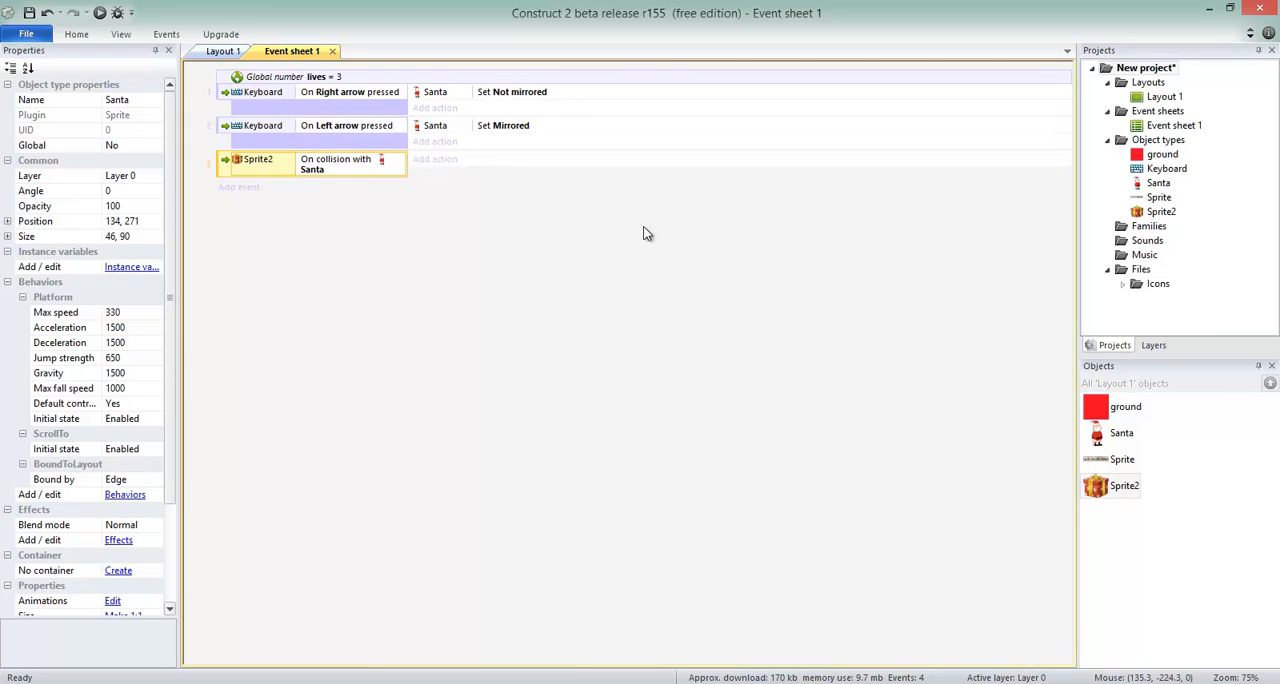
Add a System action to the gift-and-Santa collision event that subtracts 1 from the lives variable.
left_click(437, 159)
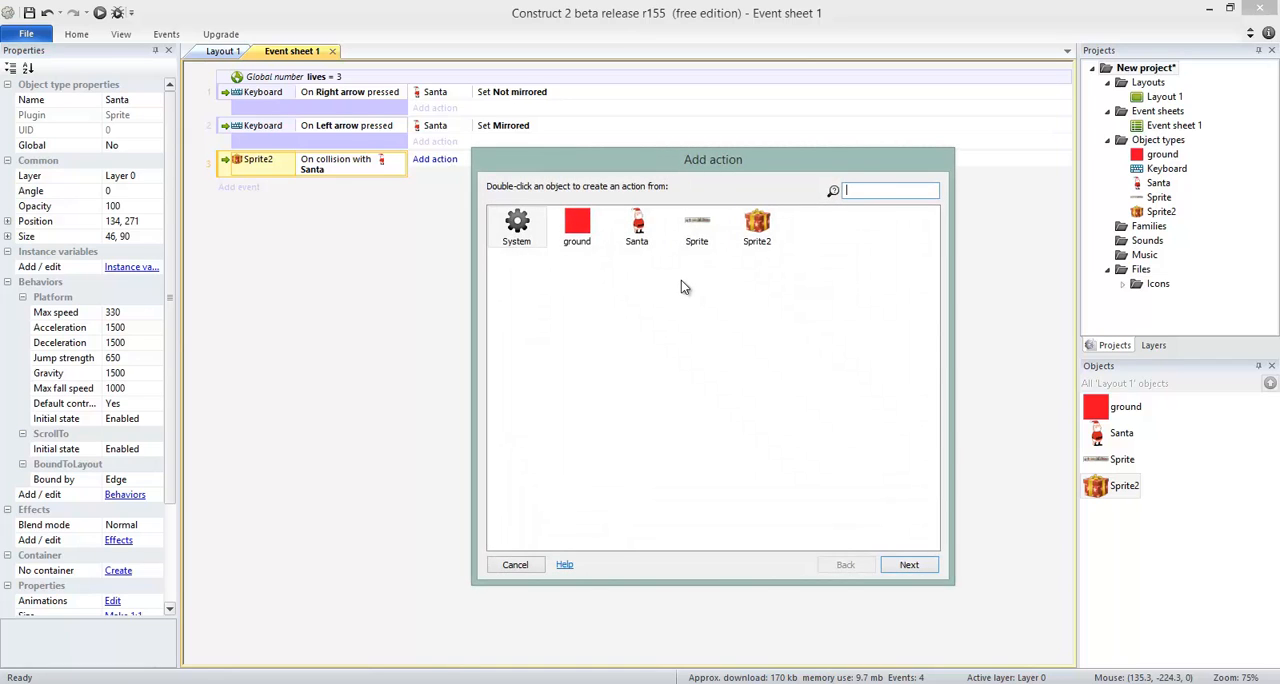
left_click(526, 233)
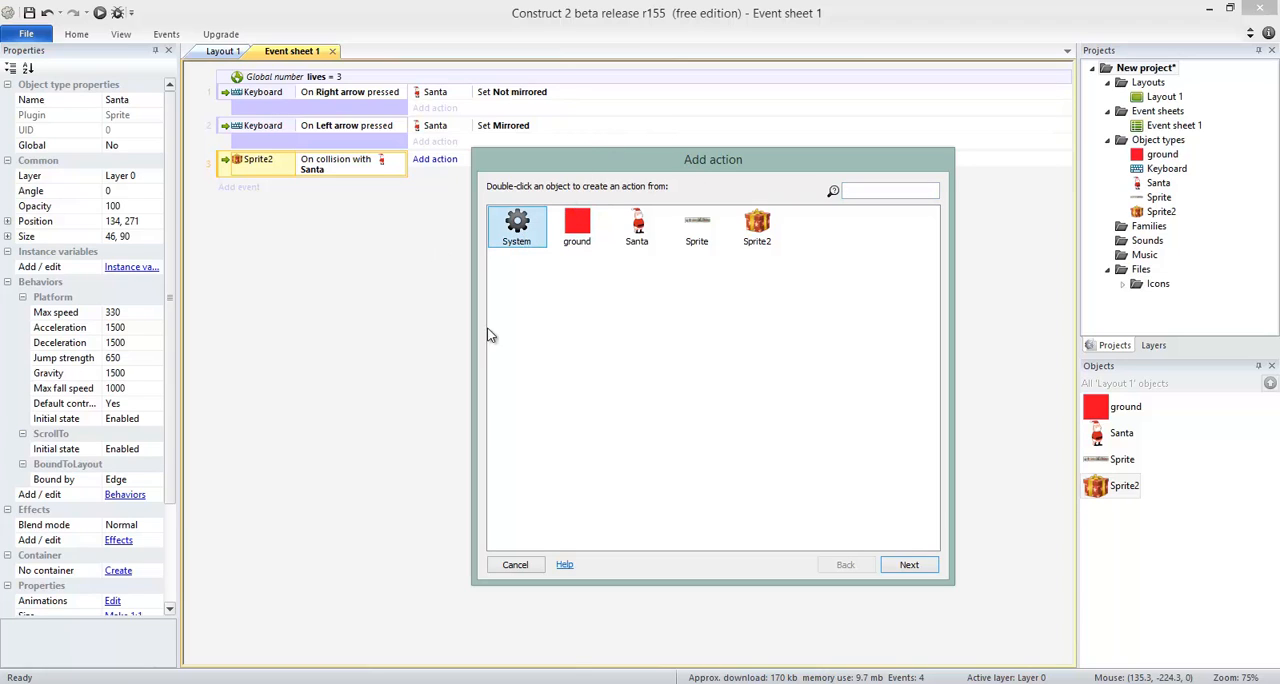
double_click(517, 240)
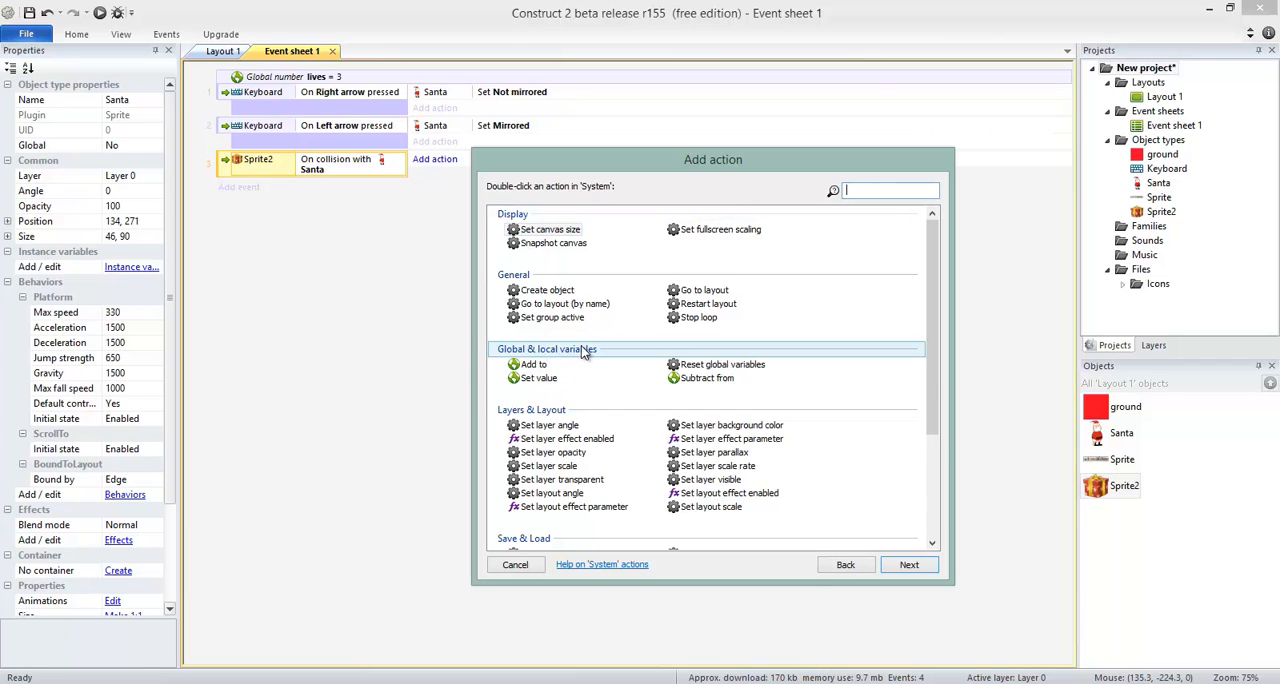
left_click(692, 382)
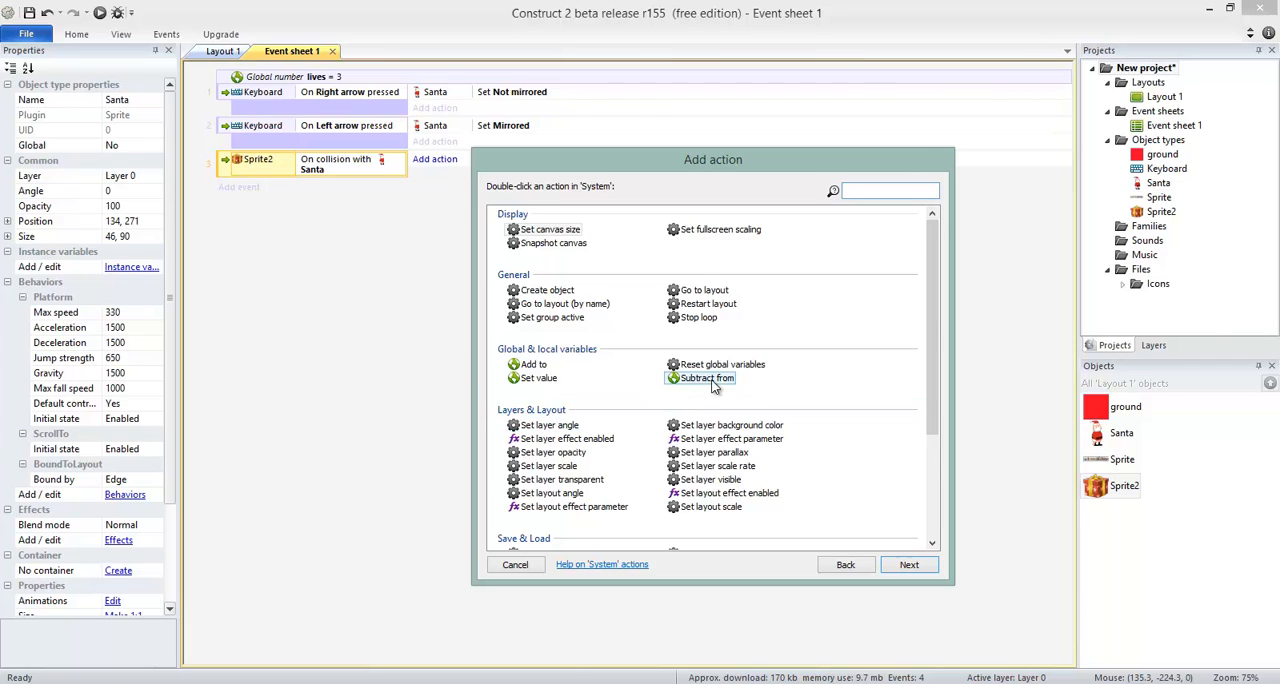
double_click(712, 380)
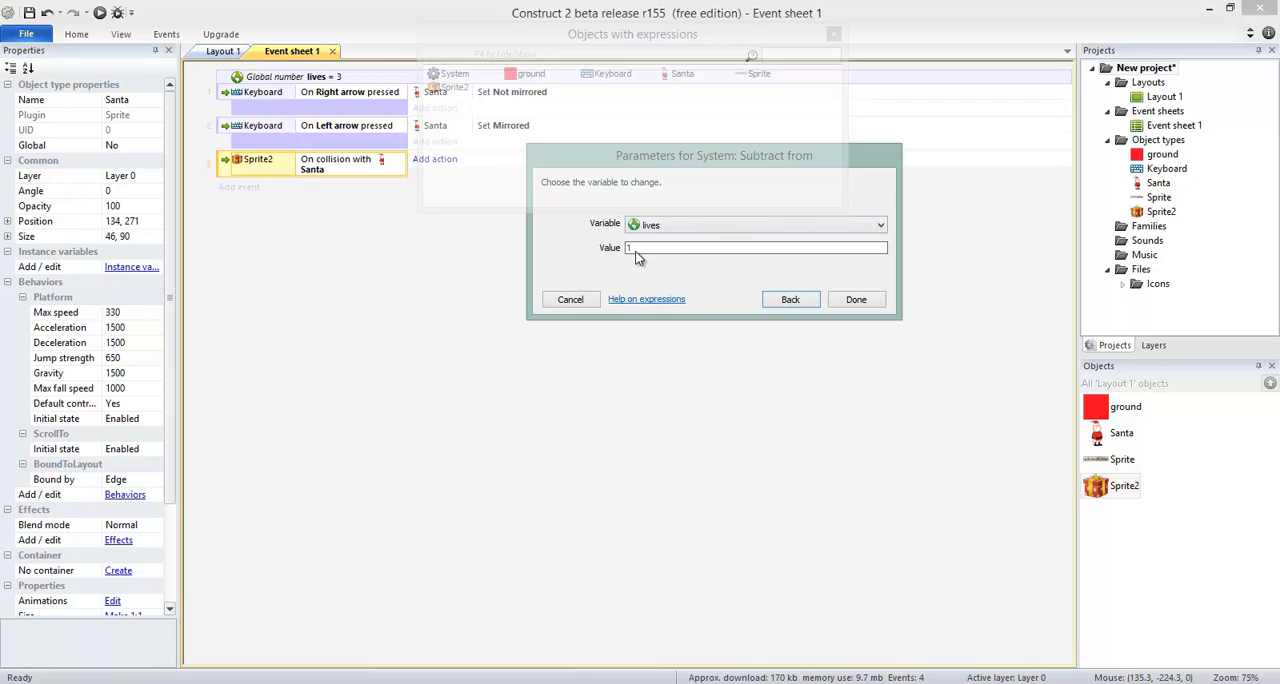
left_click(856, 300)
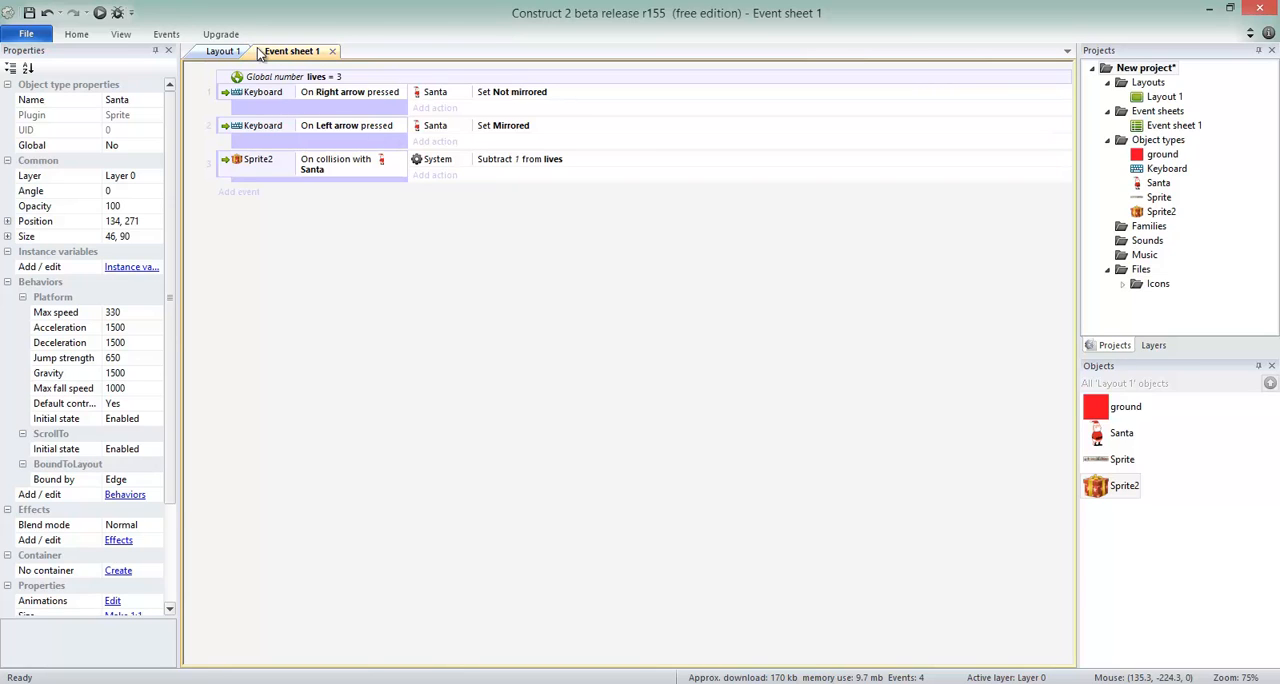
Insert a Text object near the top edge of Layout 1, at about 378, 5, and name it livesLabel.
left_click(222, 51)
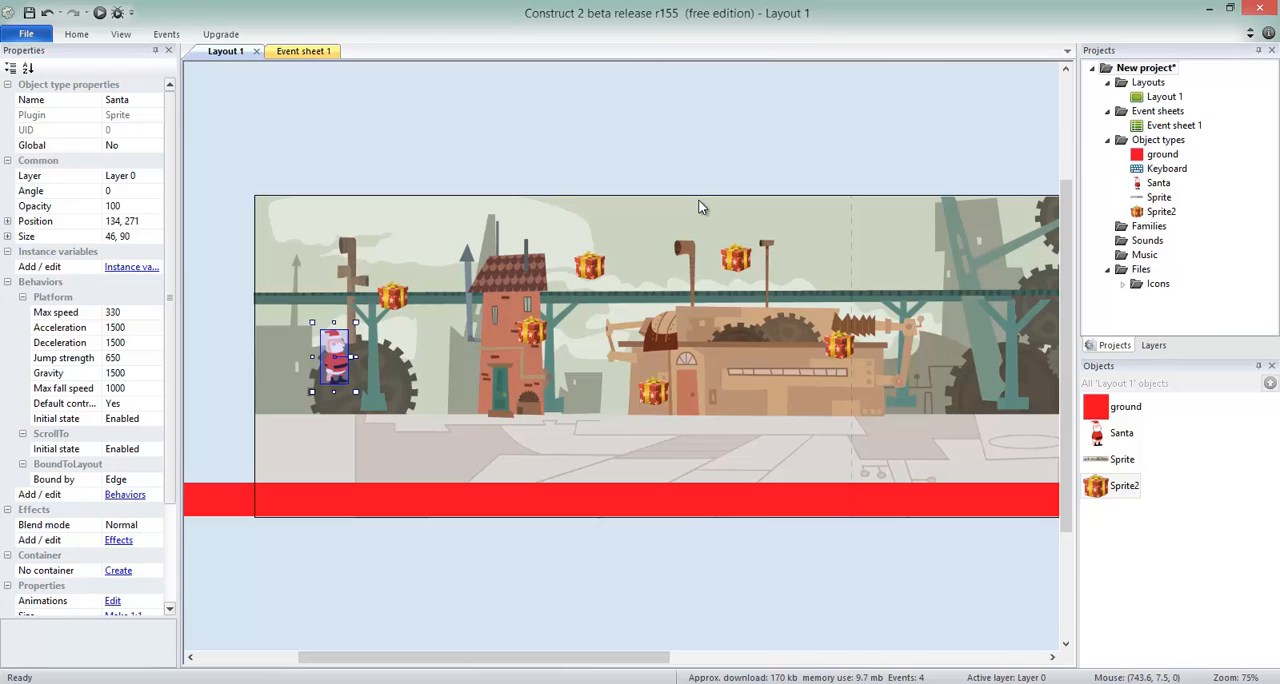
double_click(549, 143)
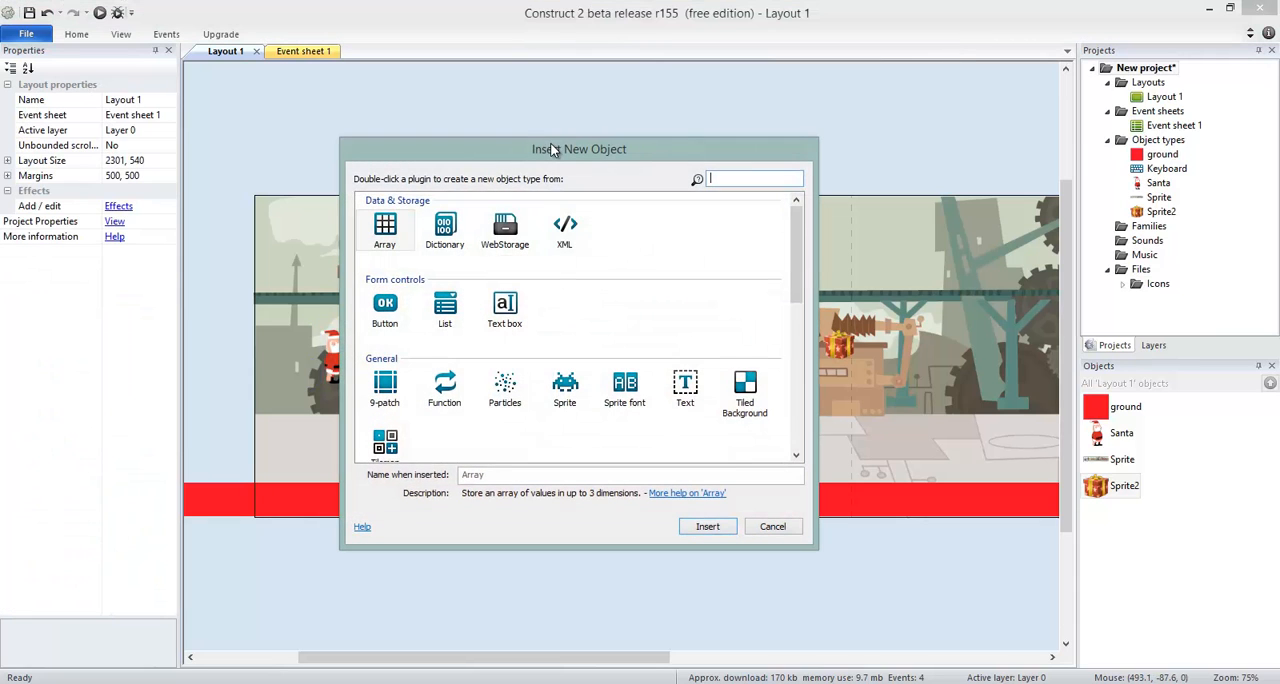
double_click(685, 385)
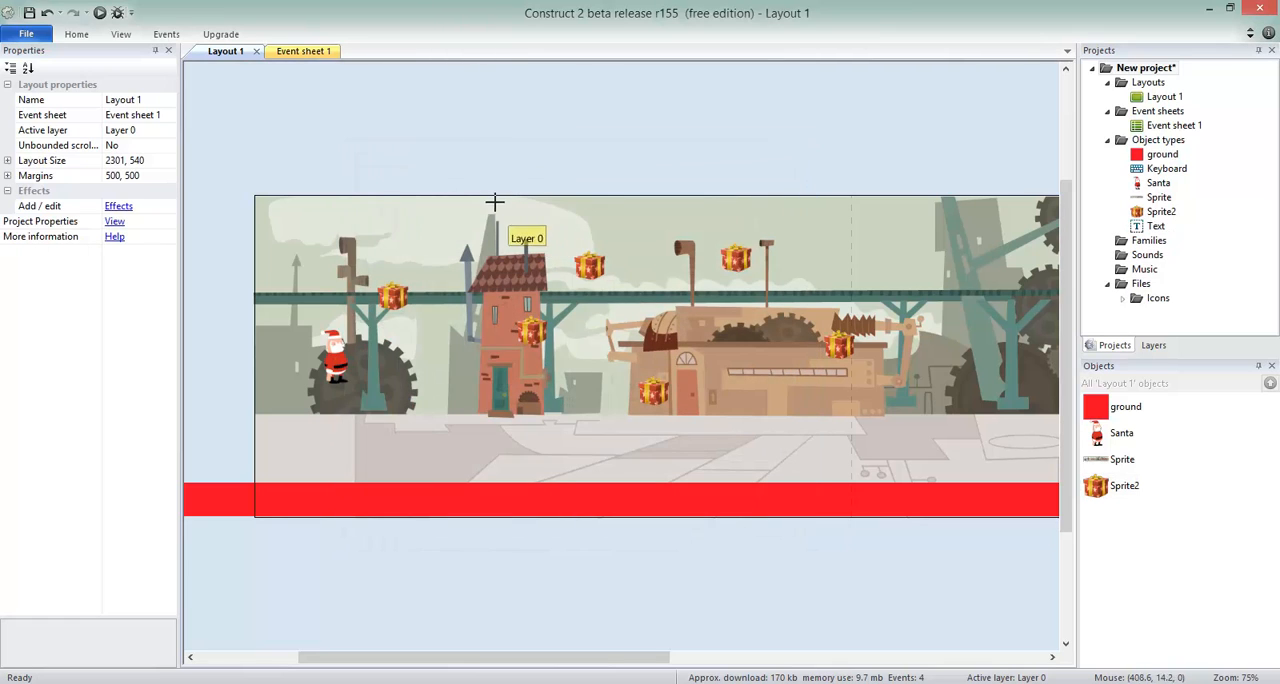
left_click(481, 205)
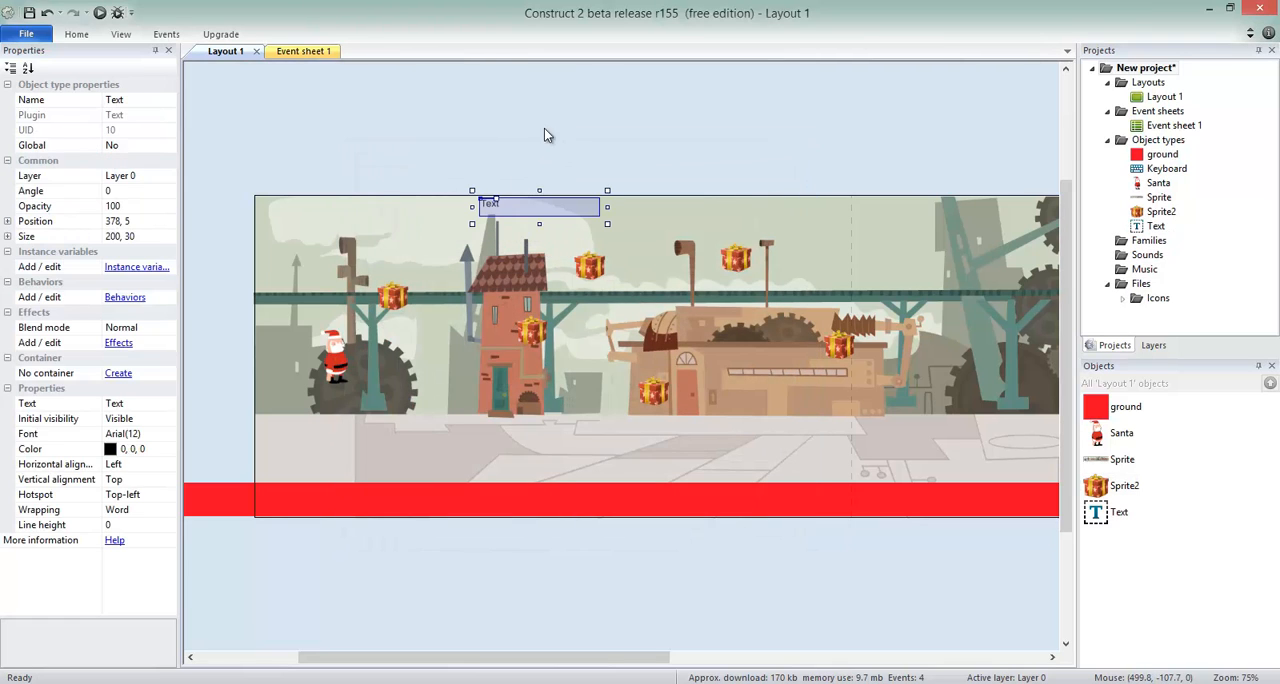
left_click(138, 101)
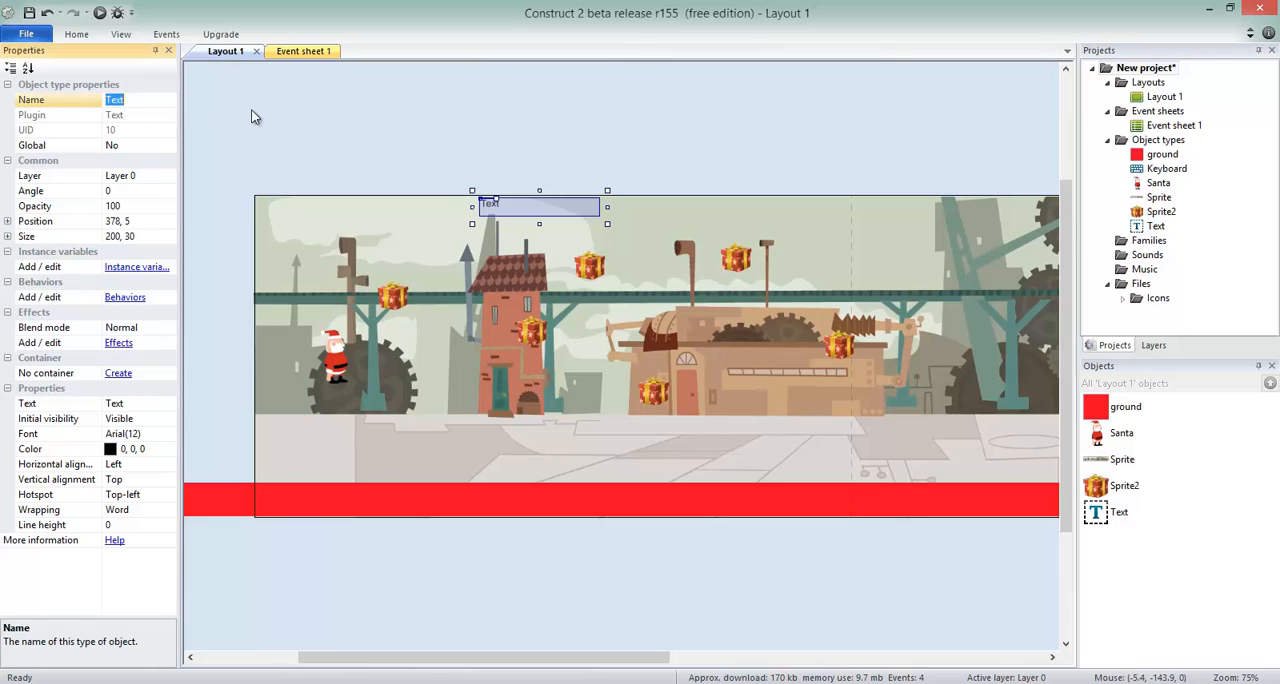
type("livesLabel")
key("Return")
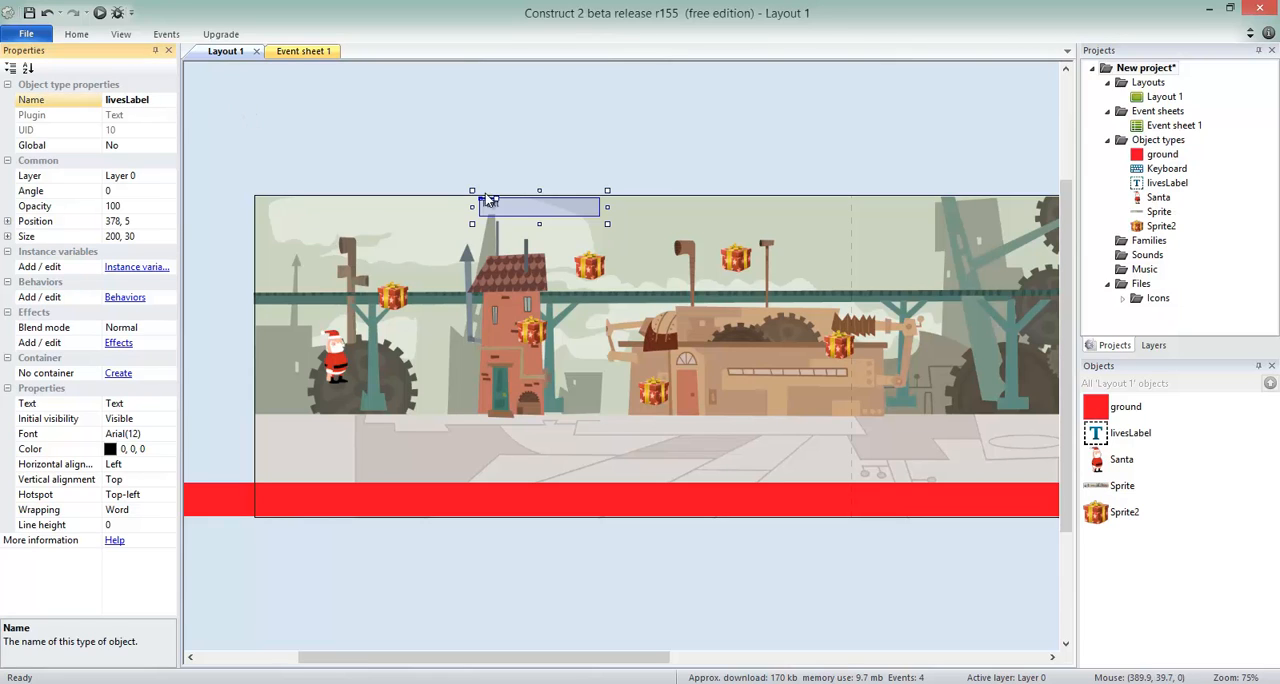
Set the livesLabel text to "Lives: 3" and its color to red (255, 0, 0).
left_click(128, 404)
type("Lives: 3")
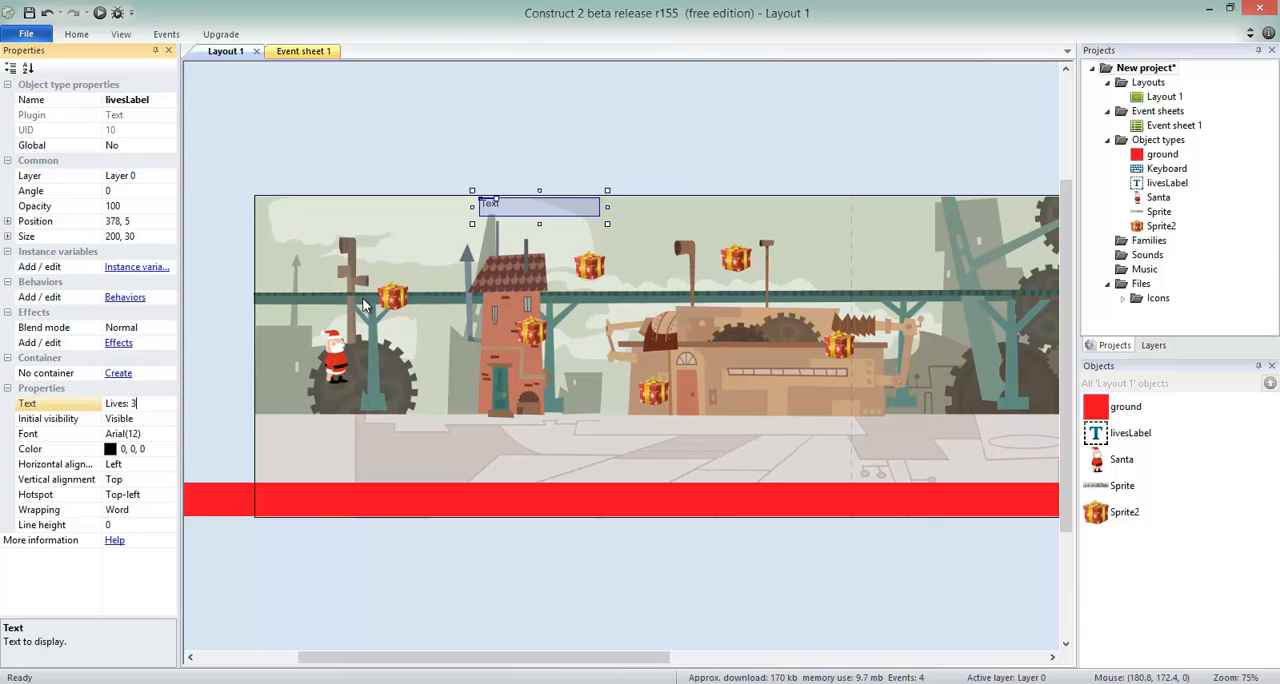
key("Return")
left_click(125, 450)
left_click(166, 452)
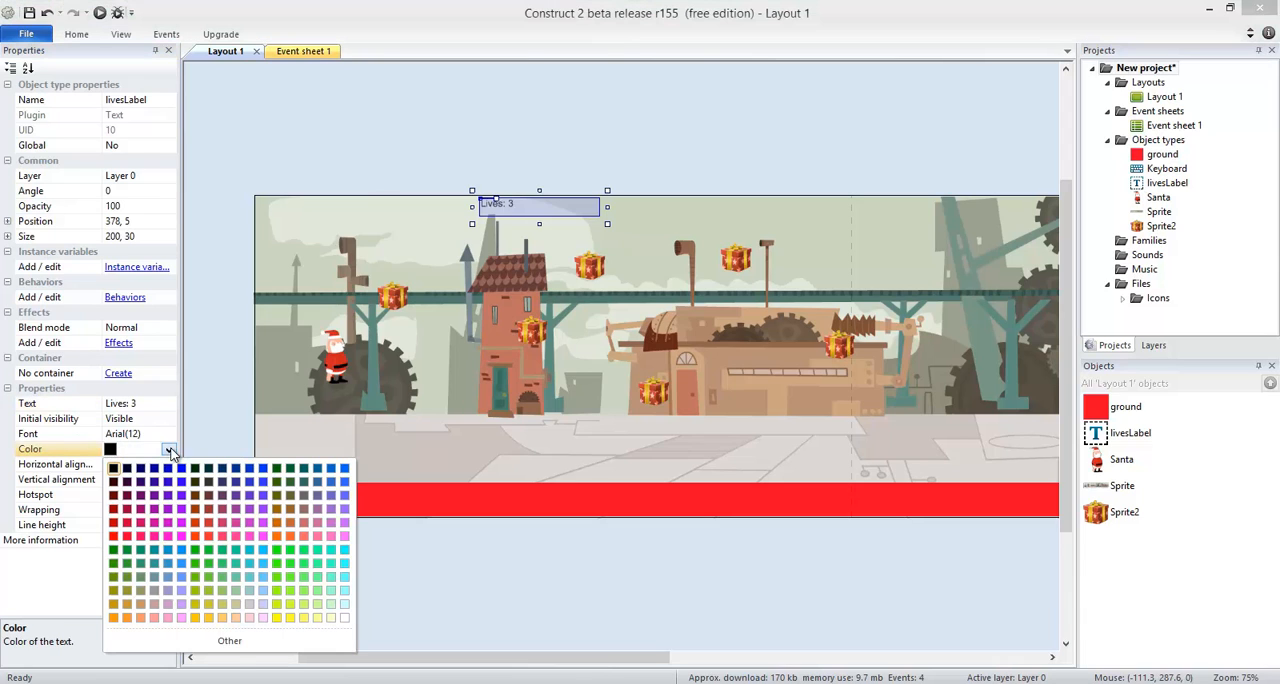
left_click(122, 545)
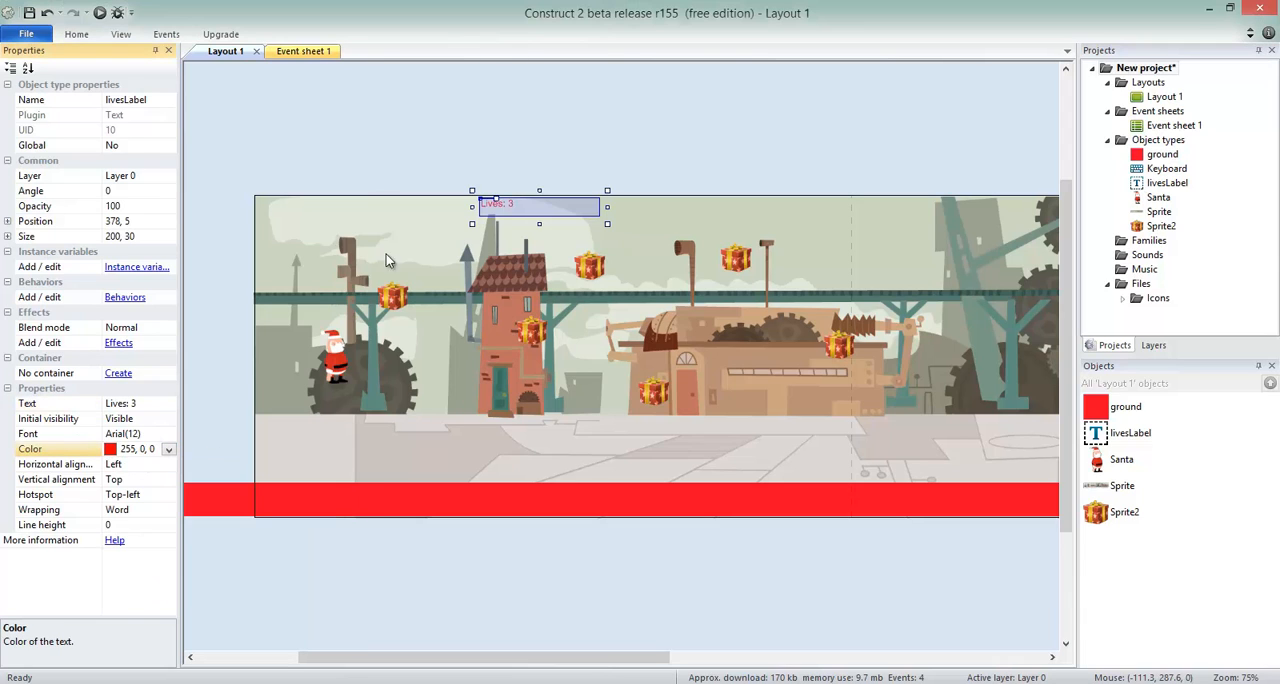
left_click(492, 176)
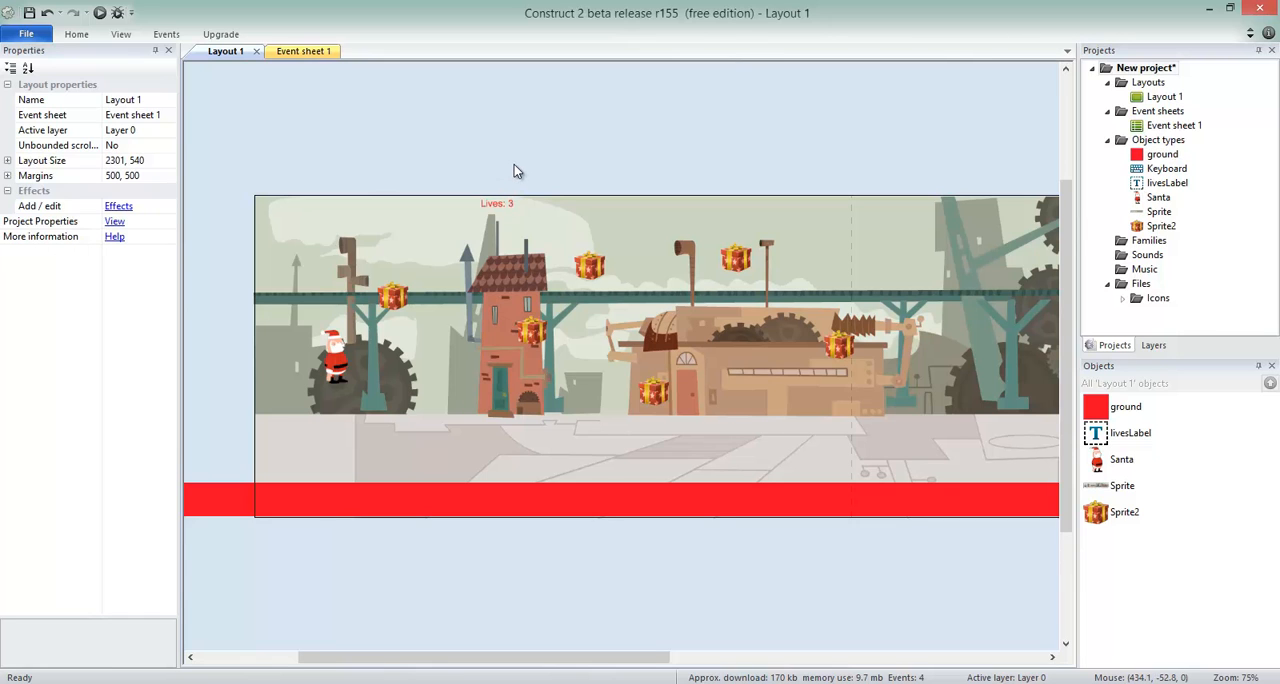
scroll(514, 164, "up", 3, "ctrl")
Add a System event to Event sheet 1 that runs on every tick.
left_click(305, 52)
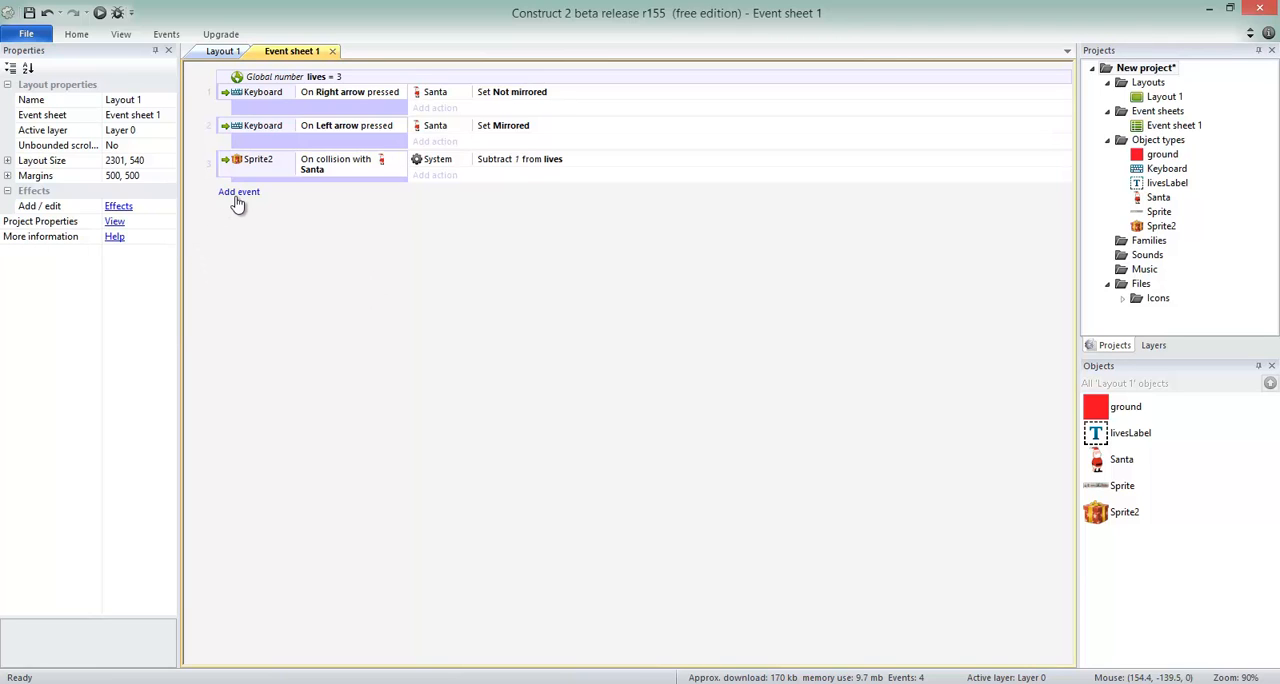
left_click(238, 196)
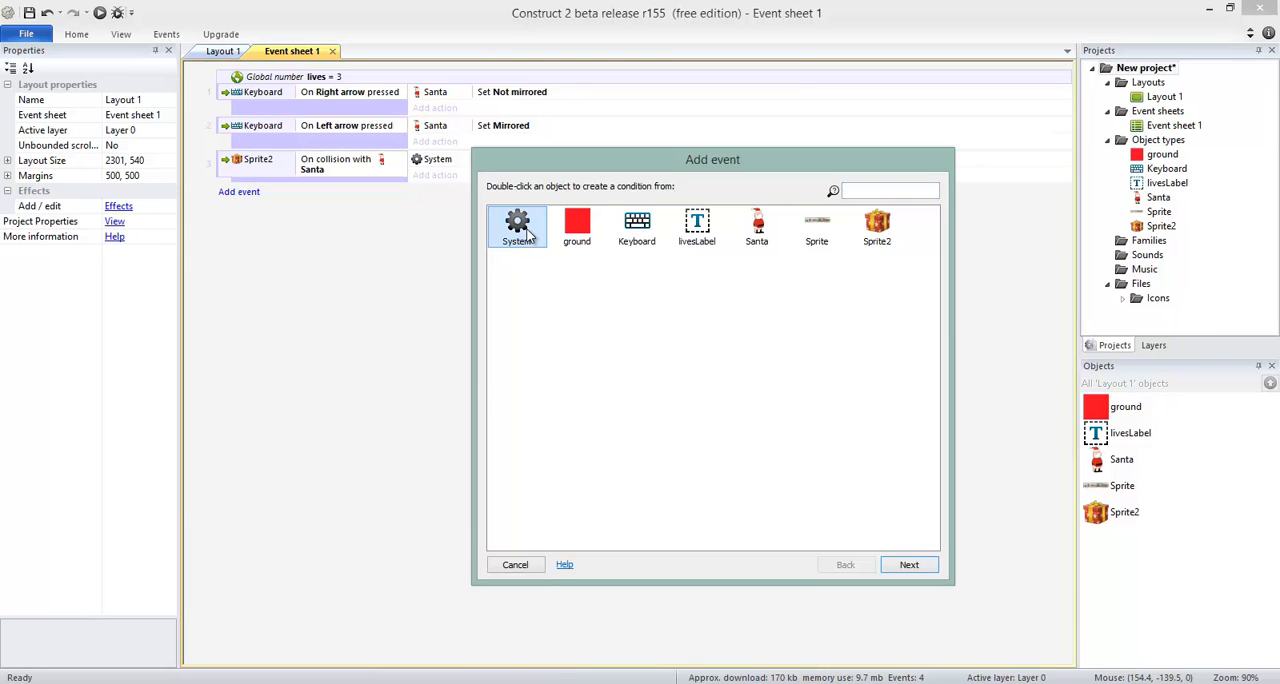
double_click(522, 233)
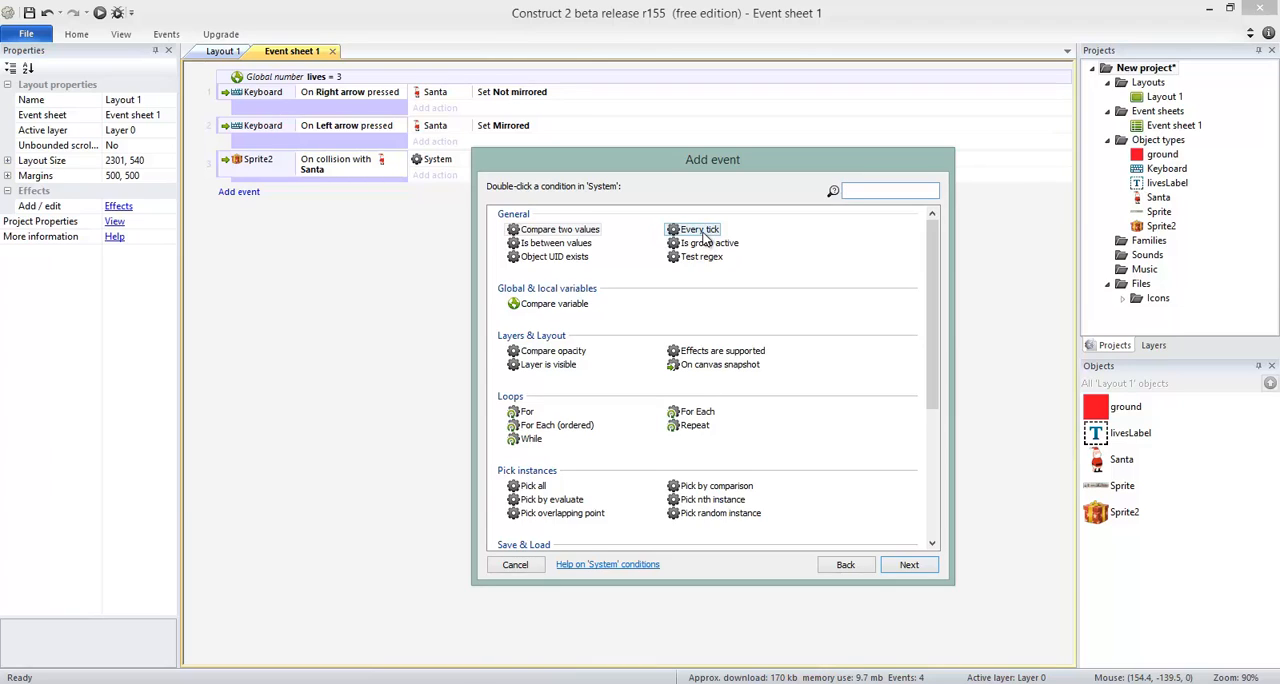
left_click(702, 232)
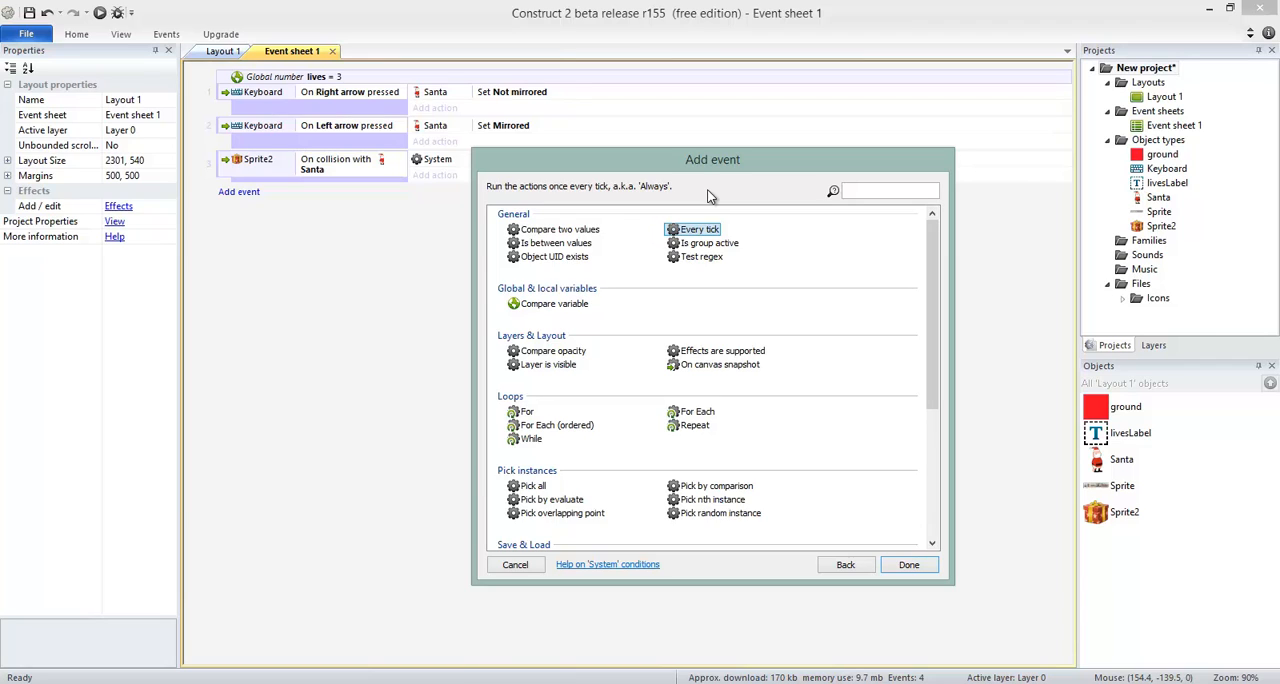
left_click(913, 566)
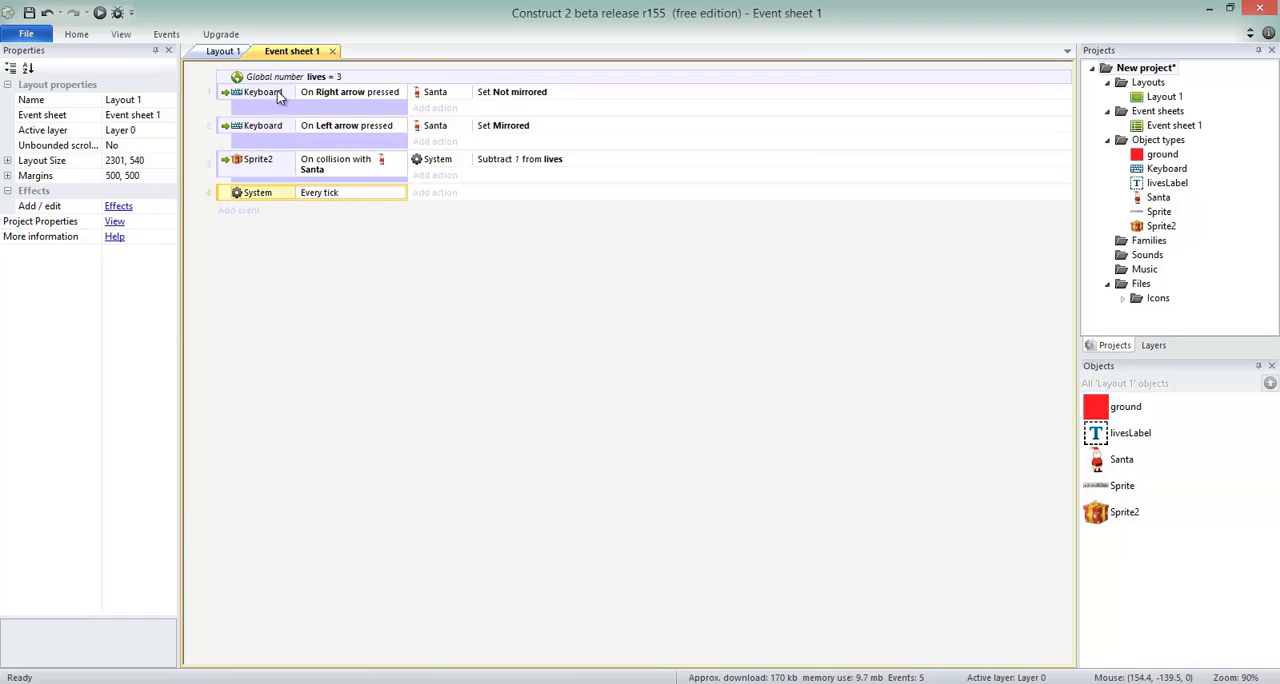
Check livesLabel on the layout and give the Every tick event an action setting its text to "Lives: " &lives.
left_click(226, 51)
left_click(465, 178)
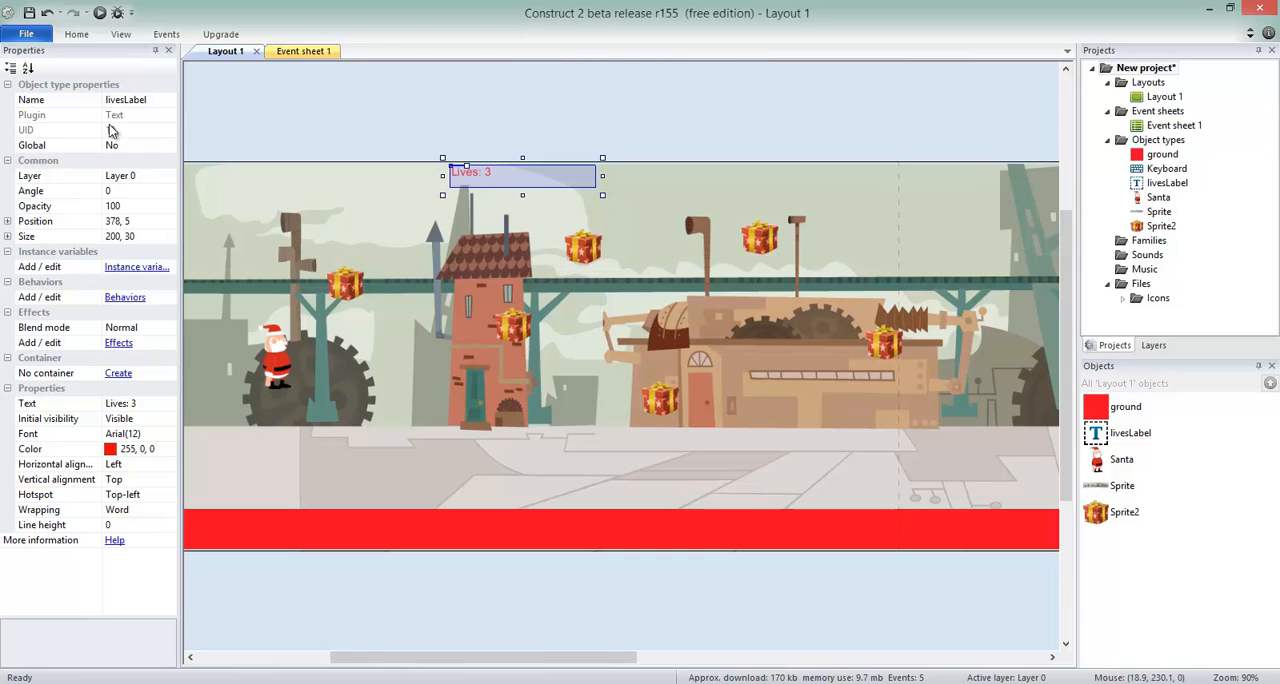
left_click(301, 53)
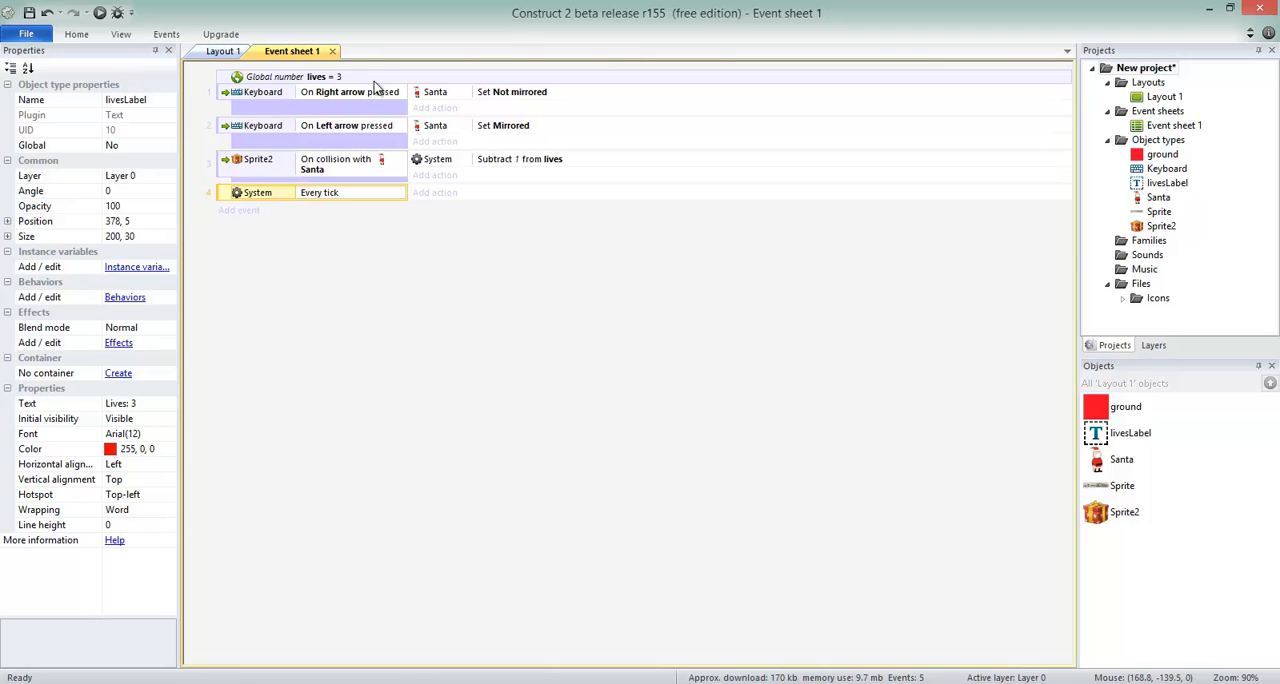
left_click(432, 193)
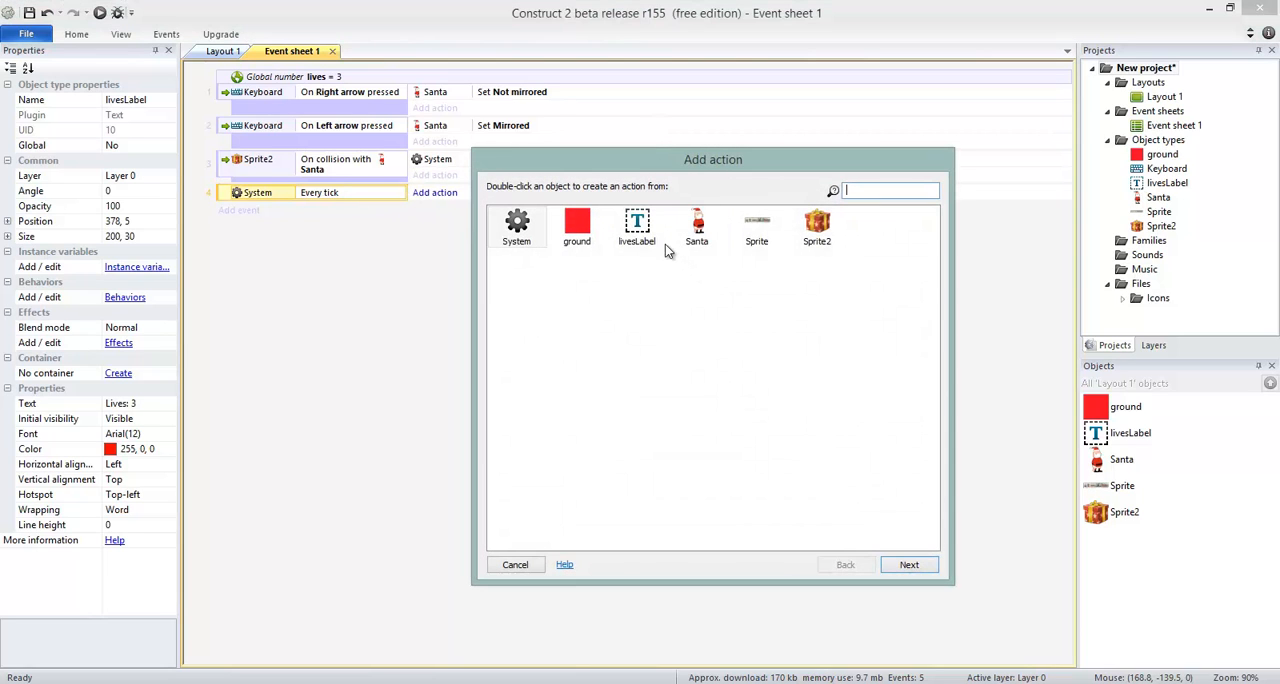
double_click(637, 228)
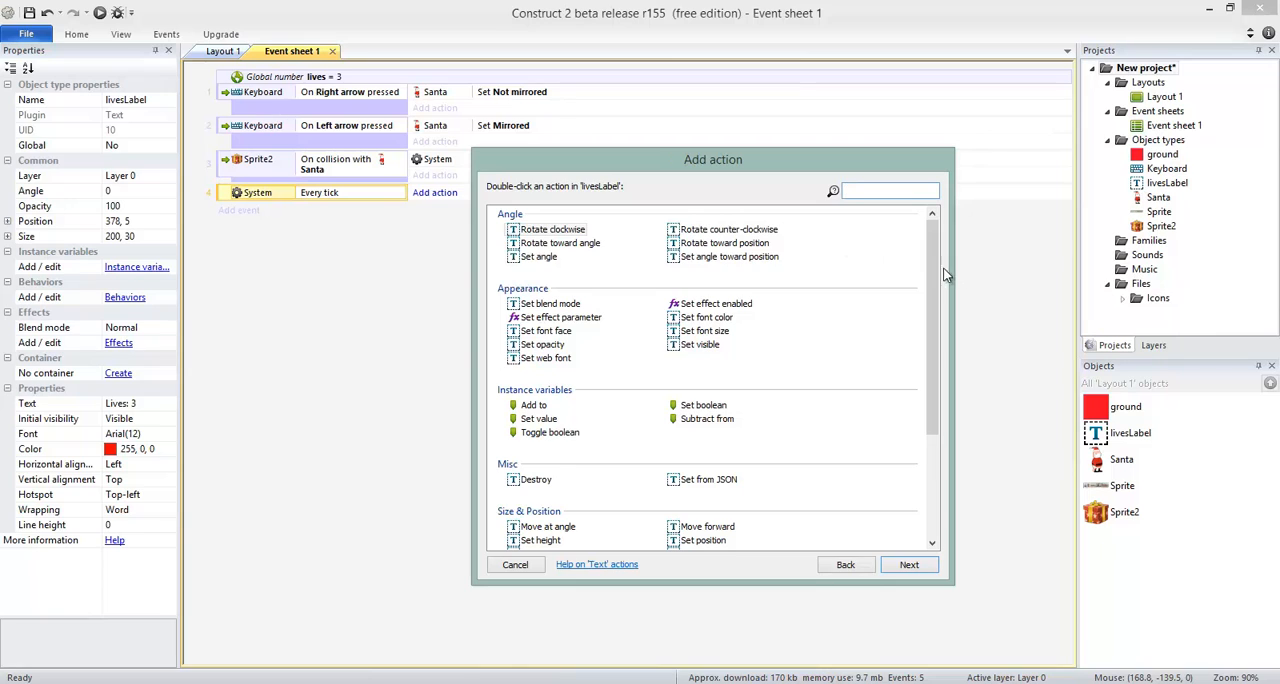
scroll(935, 268, "down", 3)
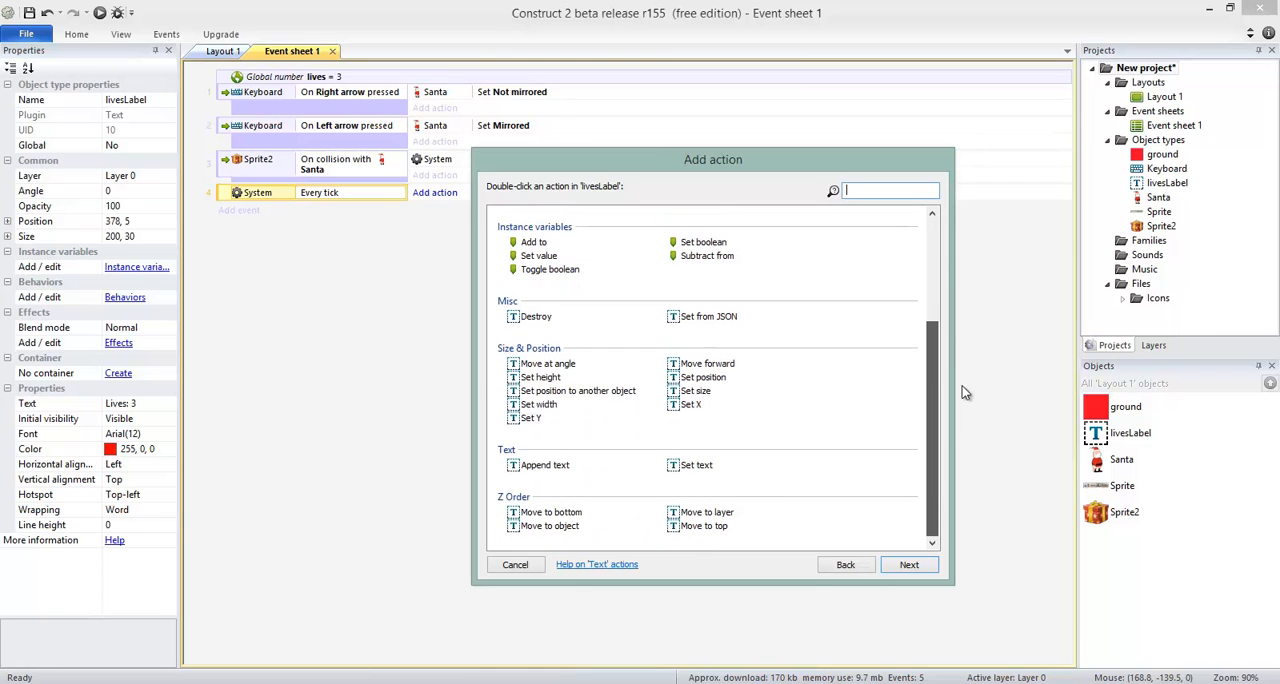
left_click(693, 470)
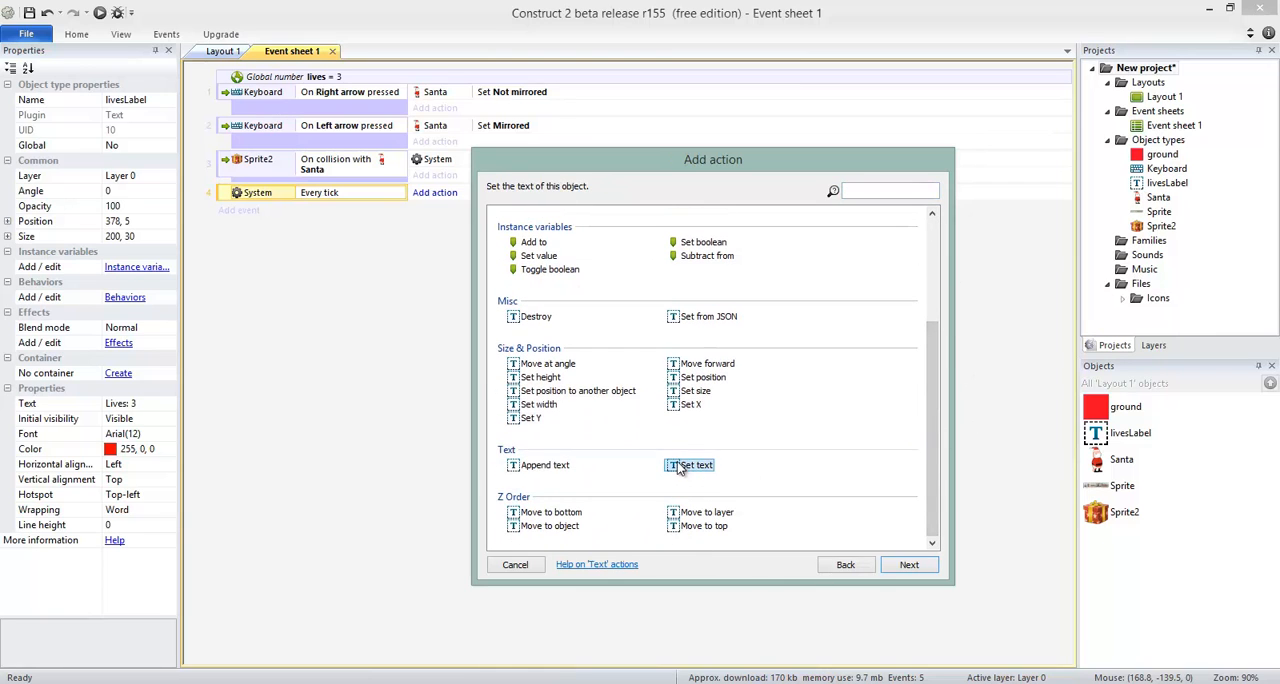
left_click(908, 565)
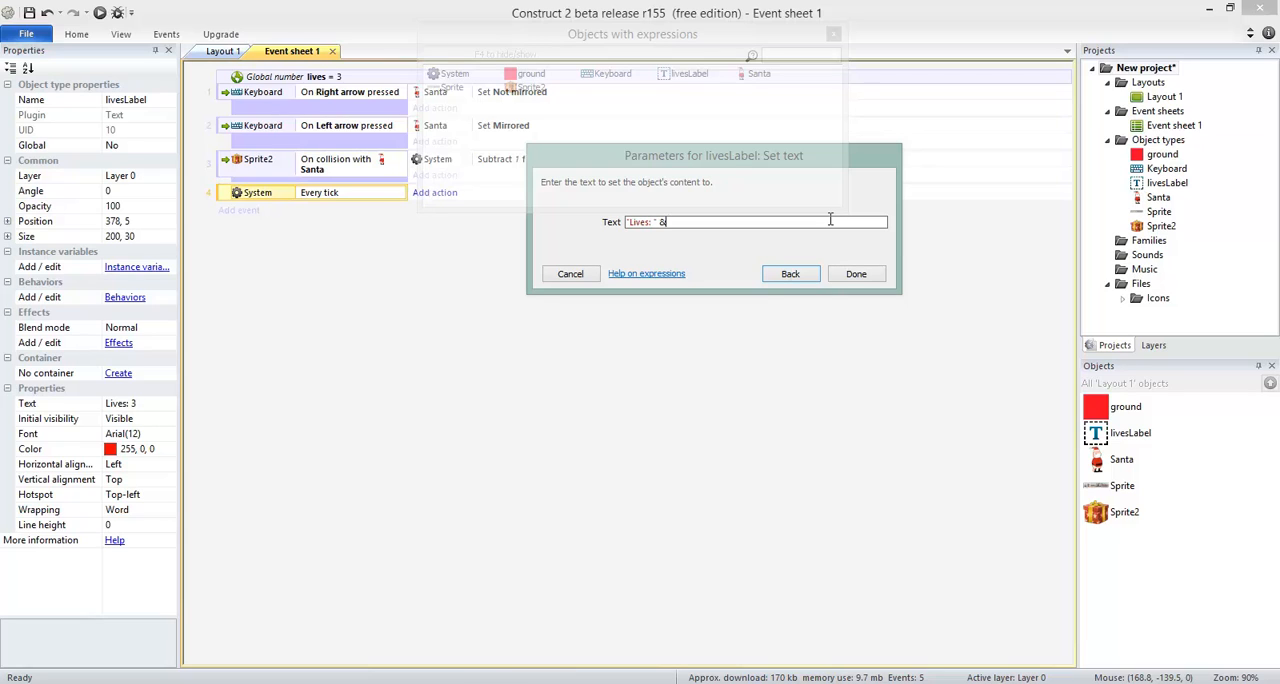
type("lives")
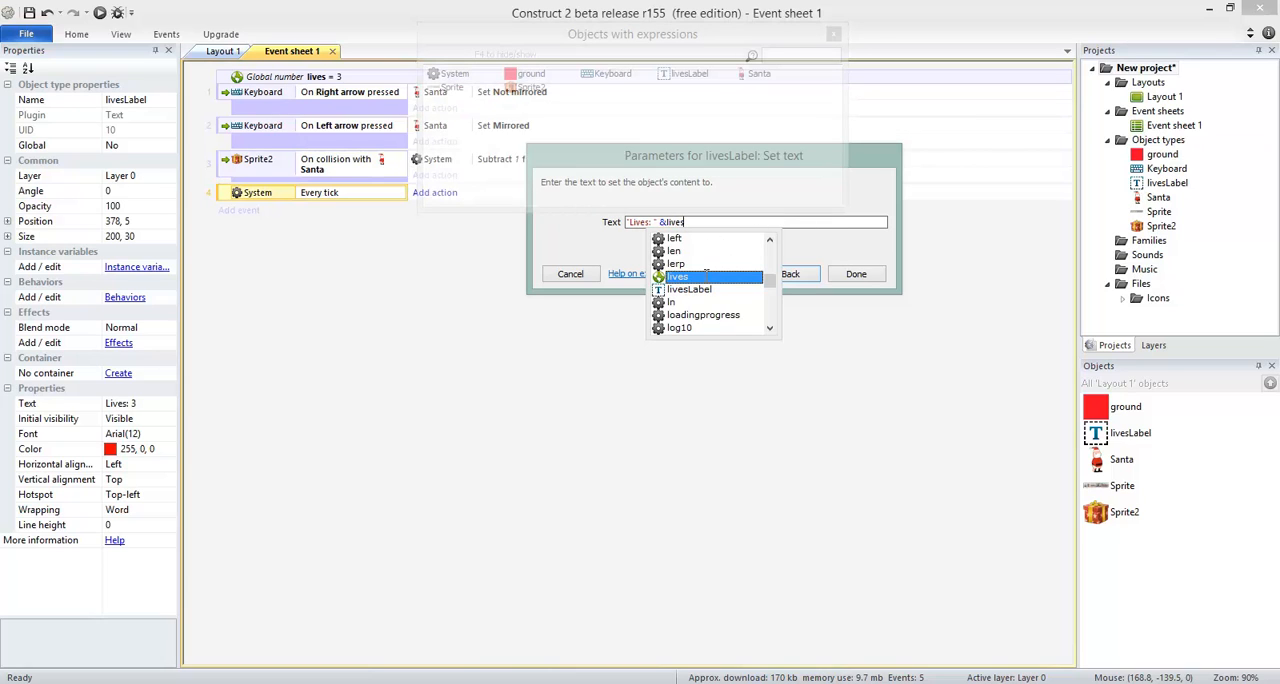
double_click(707, 276)
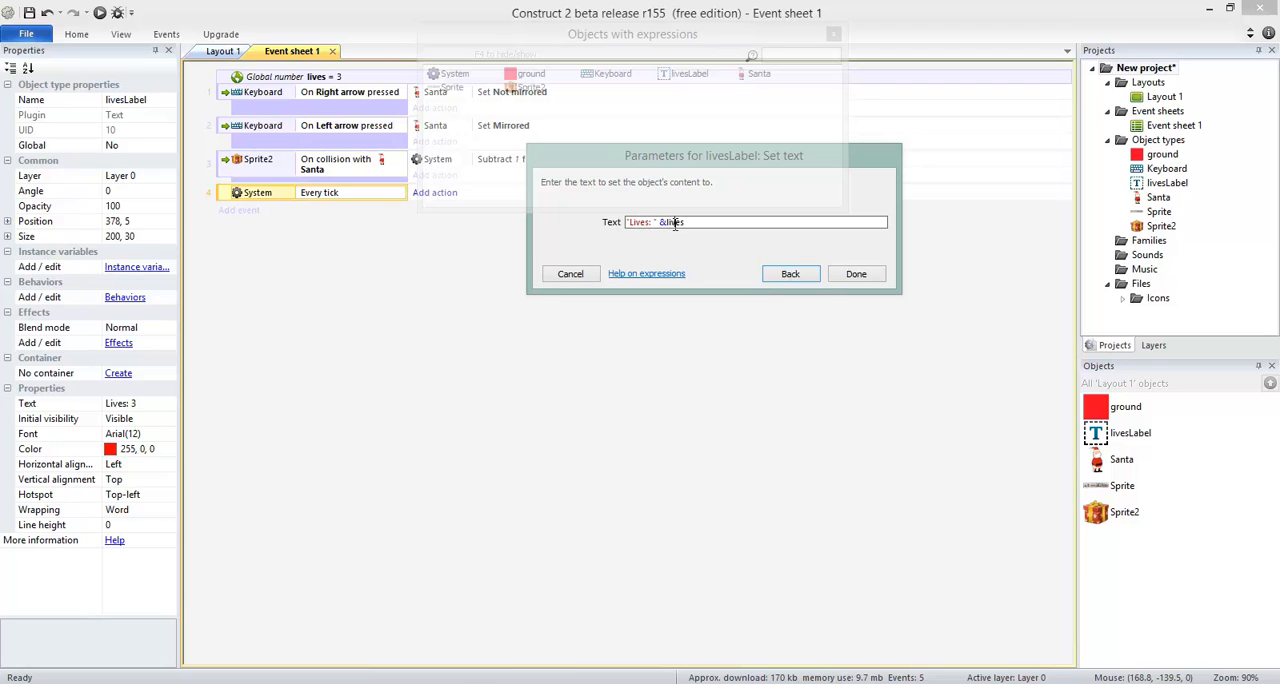
left_click_drag(659, 222, 707, 229)
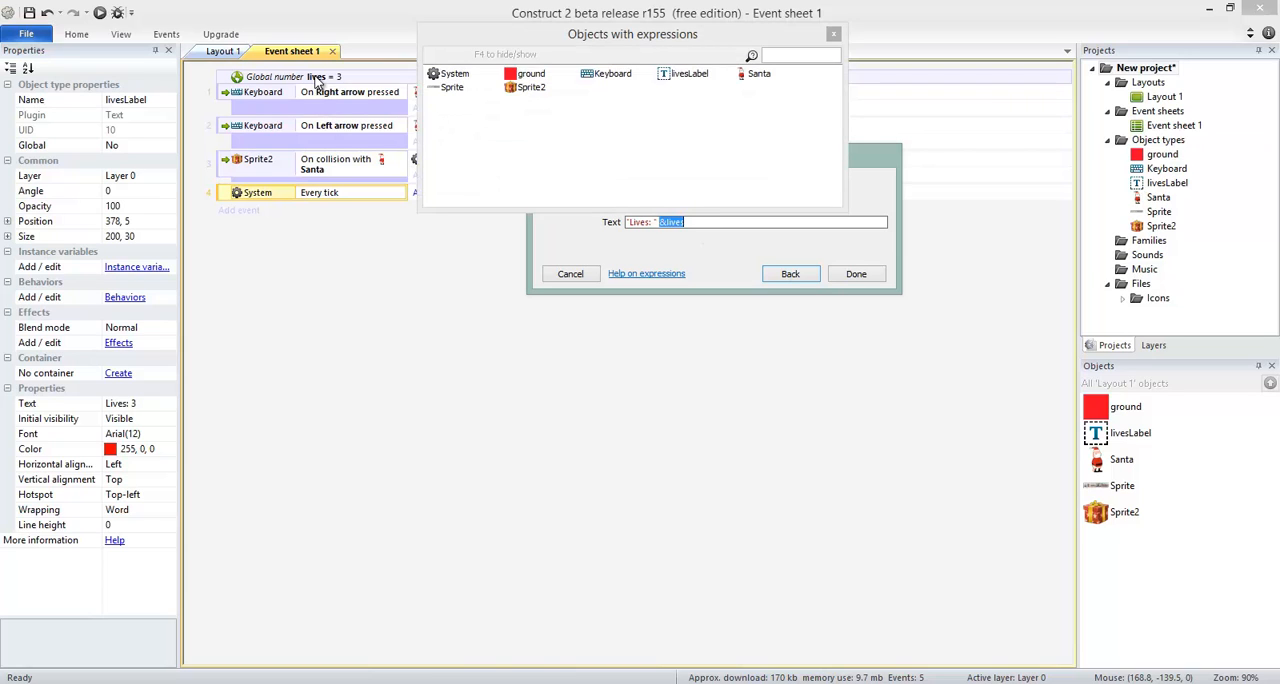
left_click(856, 275)
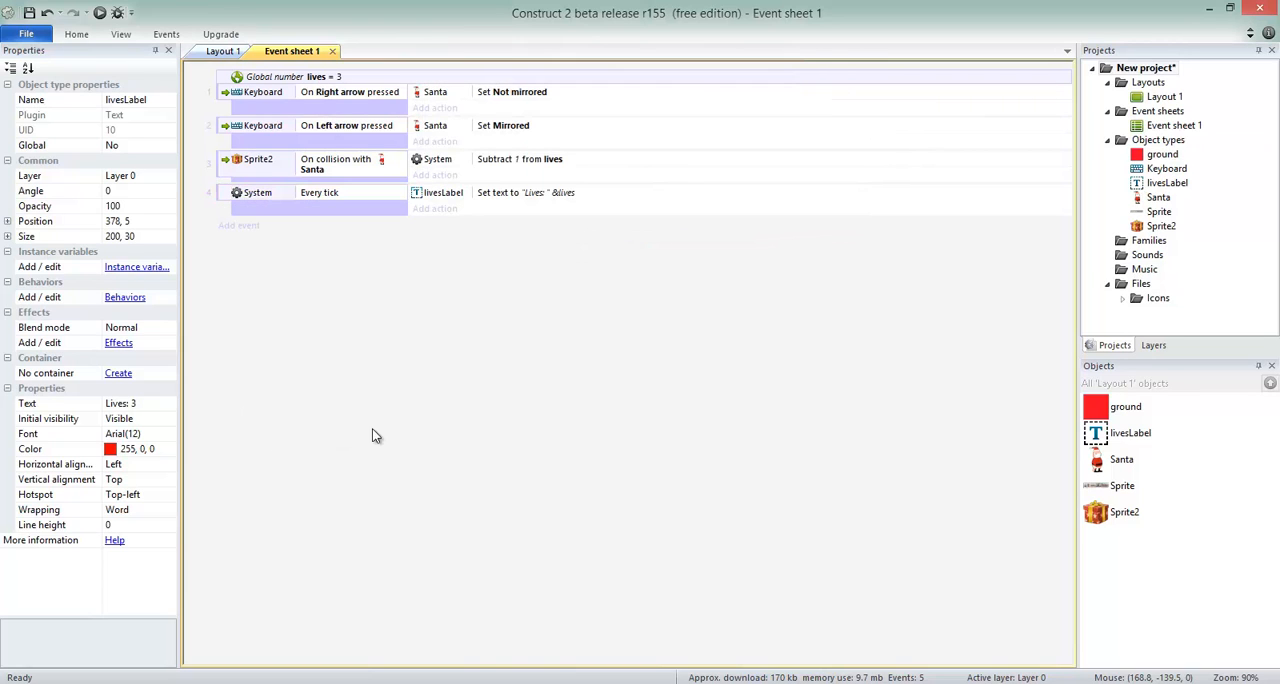
Run the game preview and walk Santa left and right beneath the bouncing gifts to test the lives counter.
key("F5")
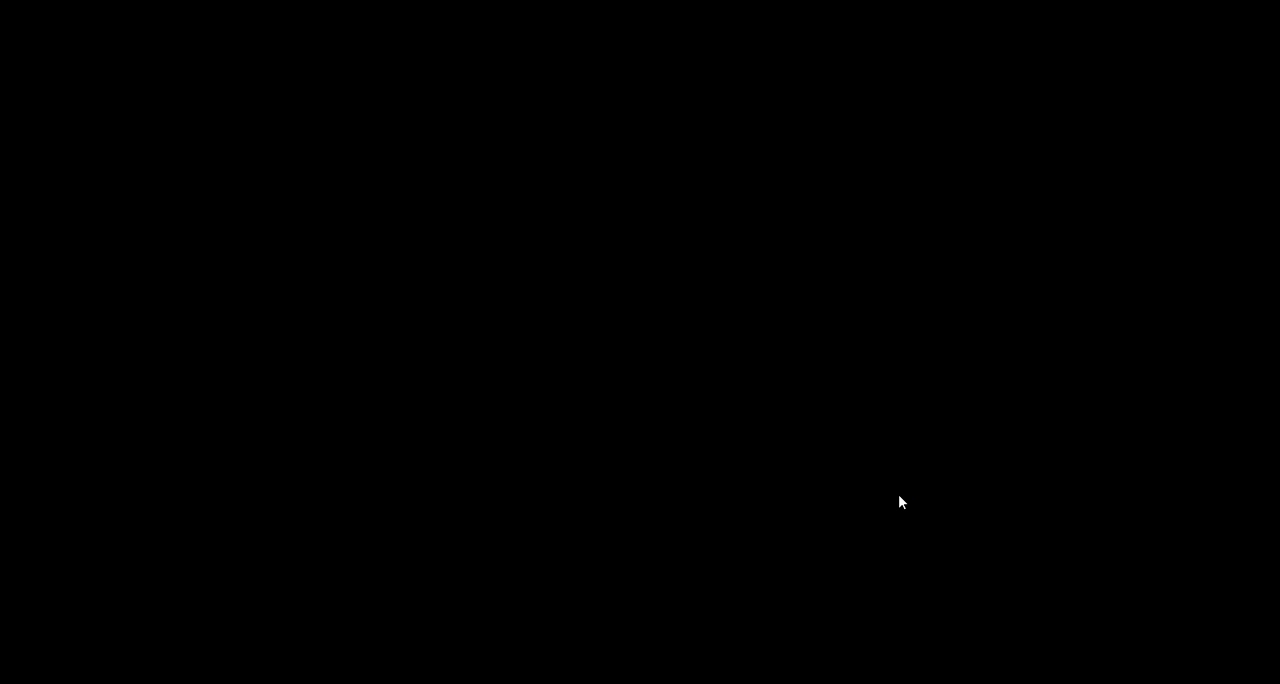
key("Left")
key("Right")
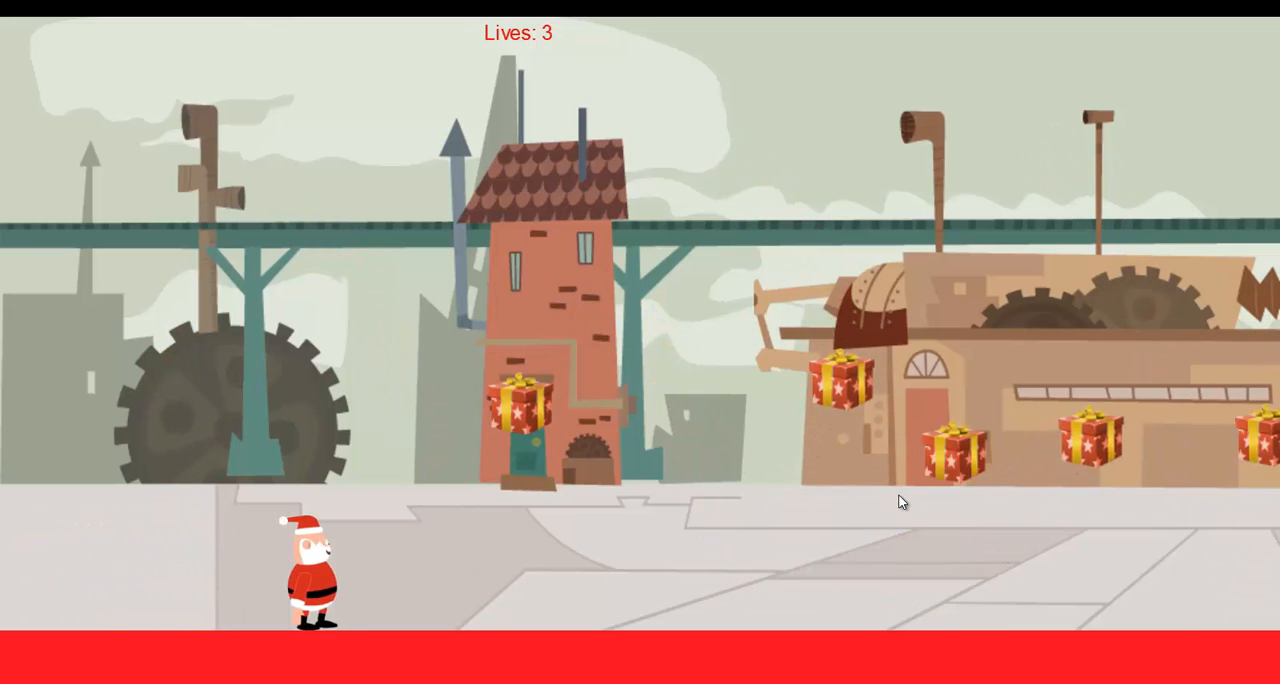
key("Right")
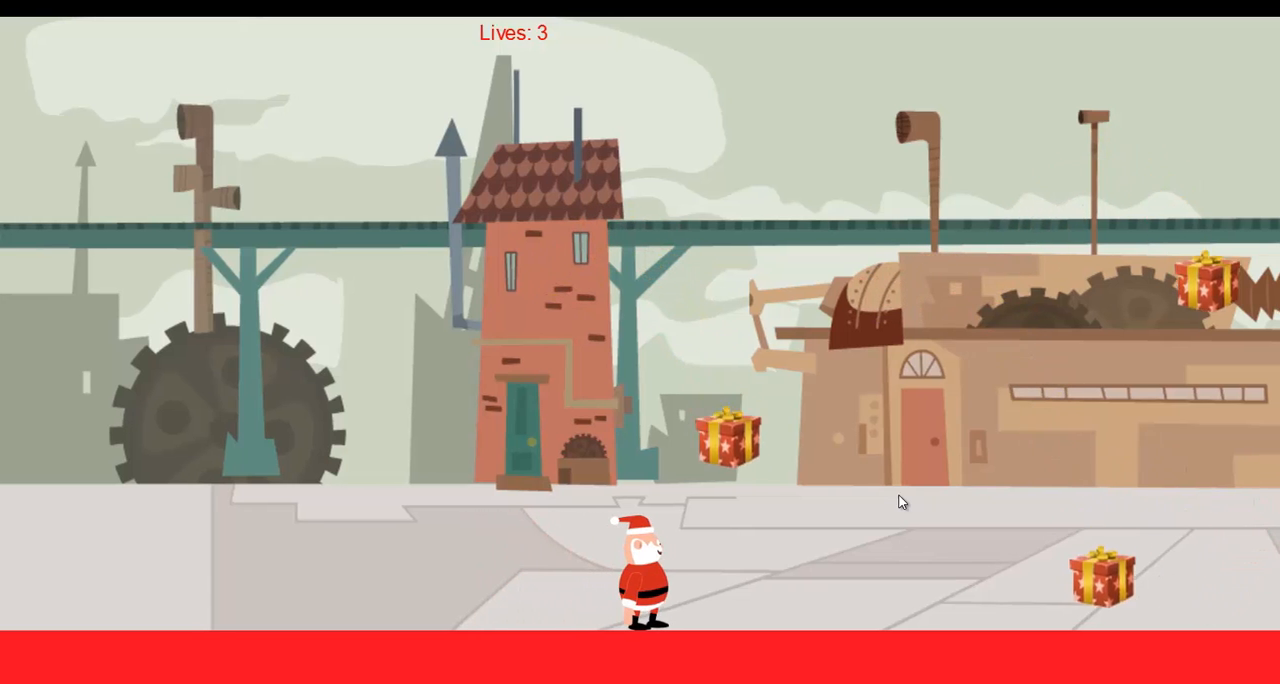
key("F11")
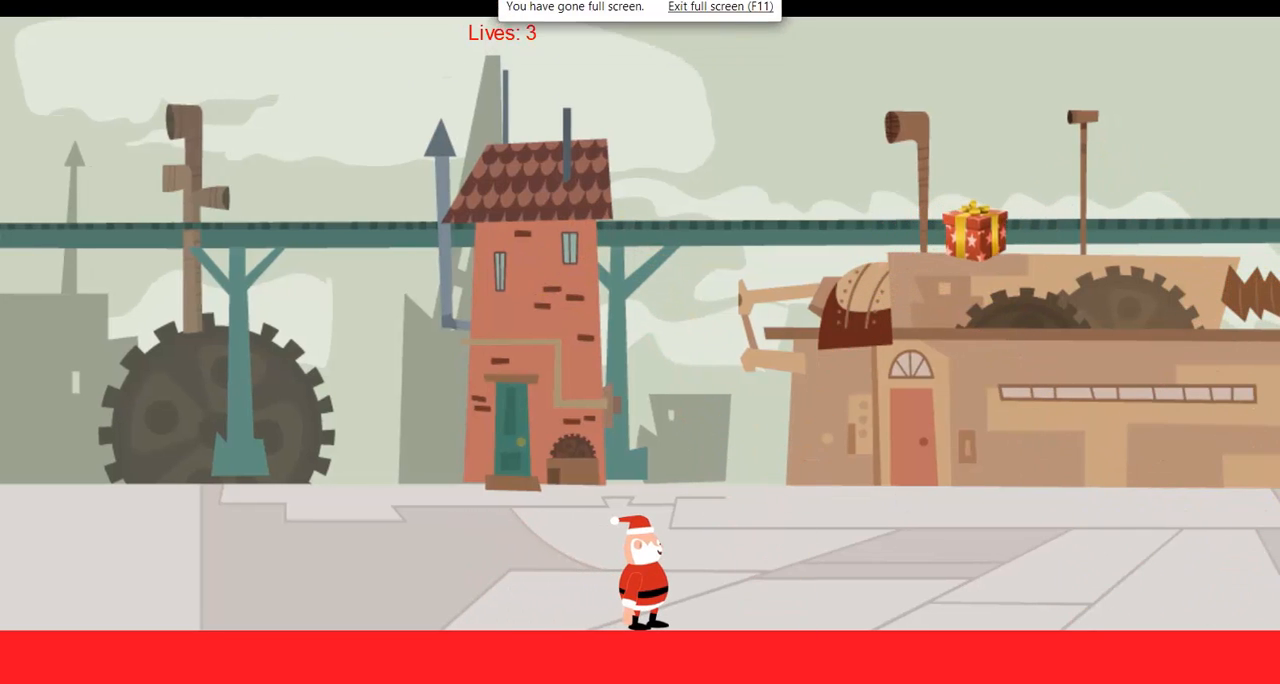
Walk and jump Santa into the bouncing gifts to check the lives label after each collision, and return to Event sheet 1 in Construct 2.
key("Right")
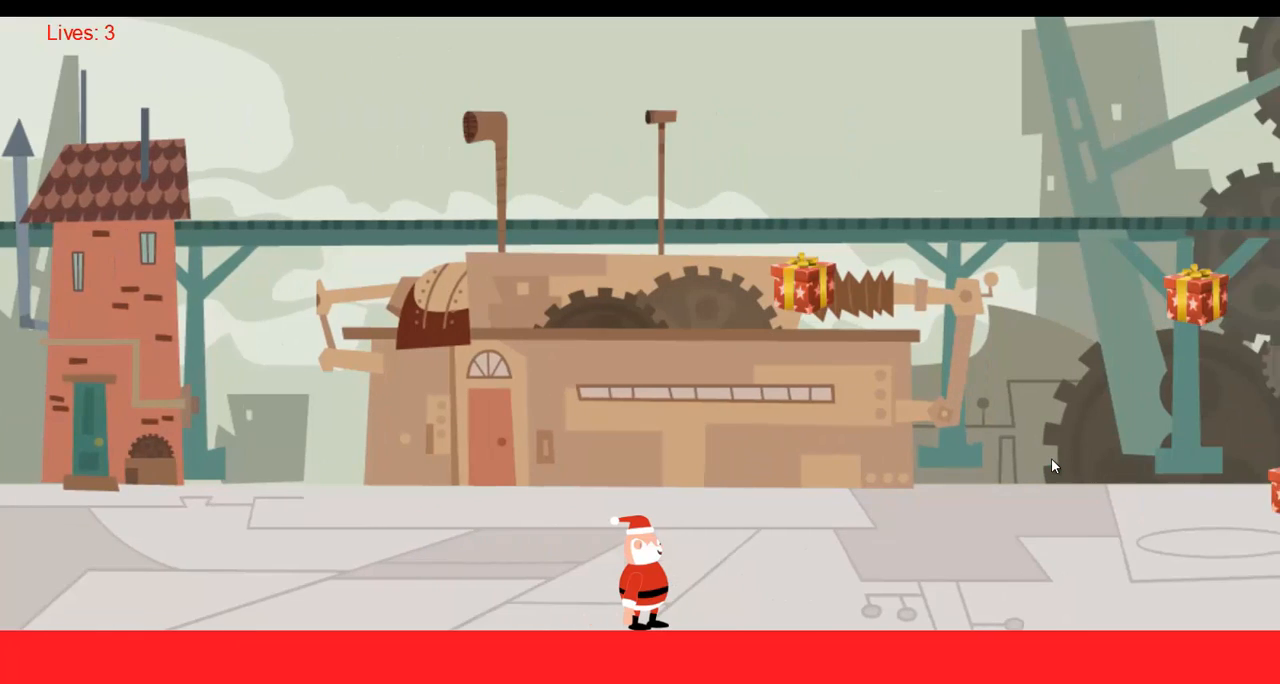
key("Left")
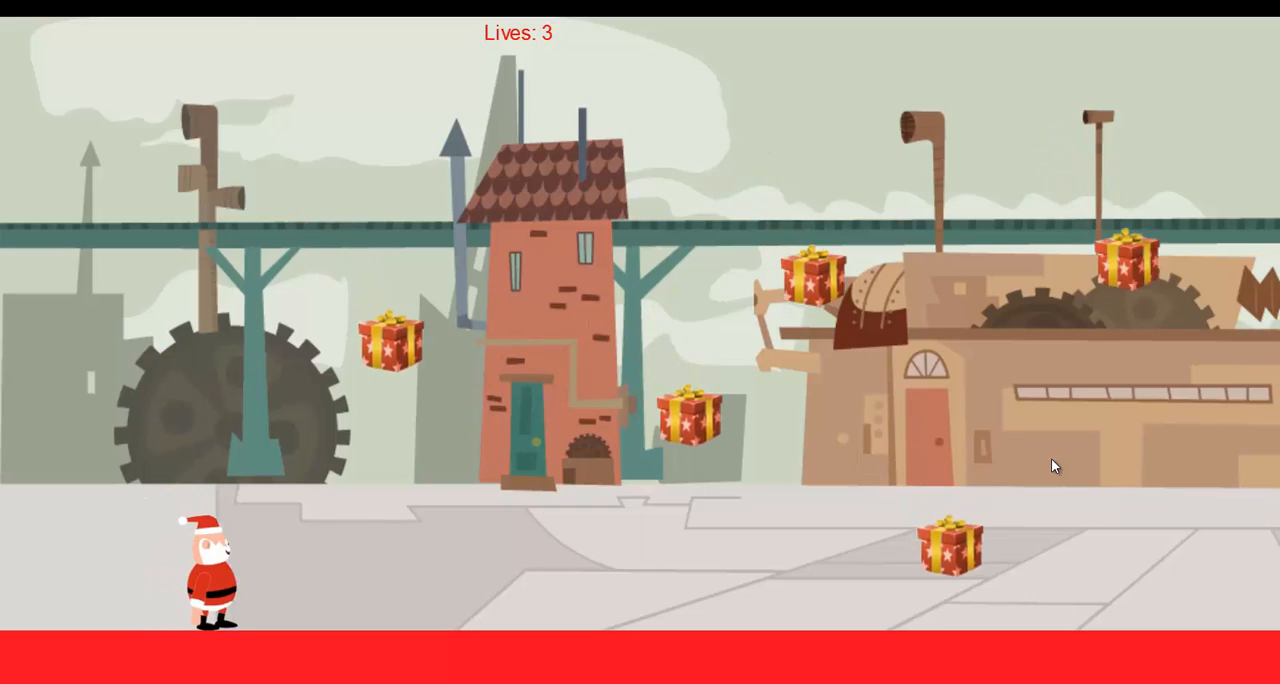
key("Right")
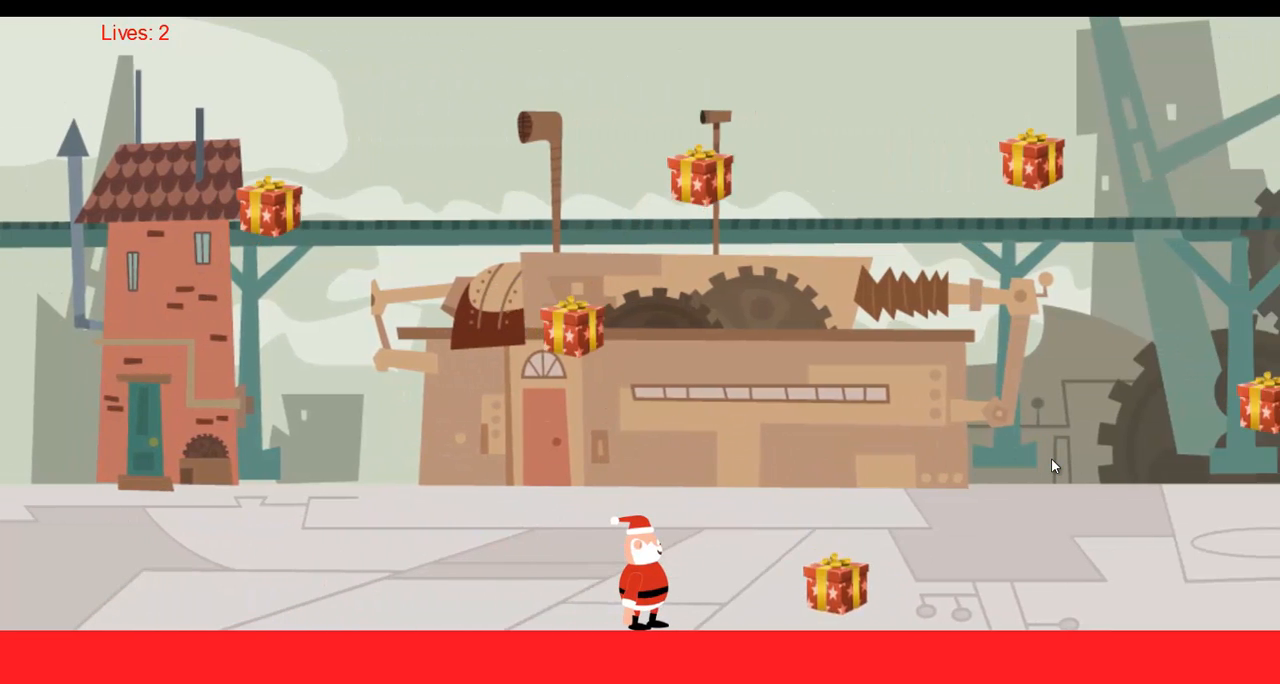
key("Up")
key("Left")
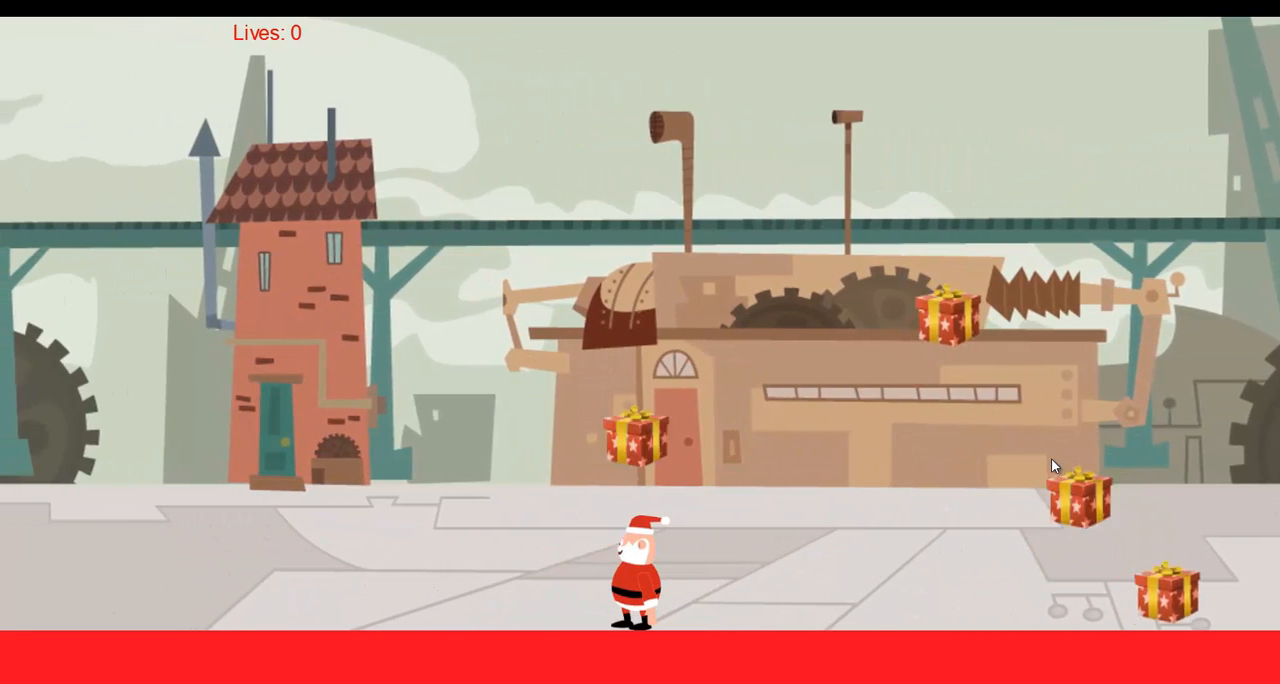
key("Right")
key("Up")
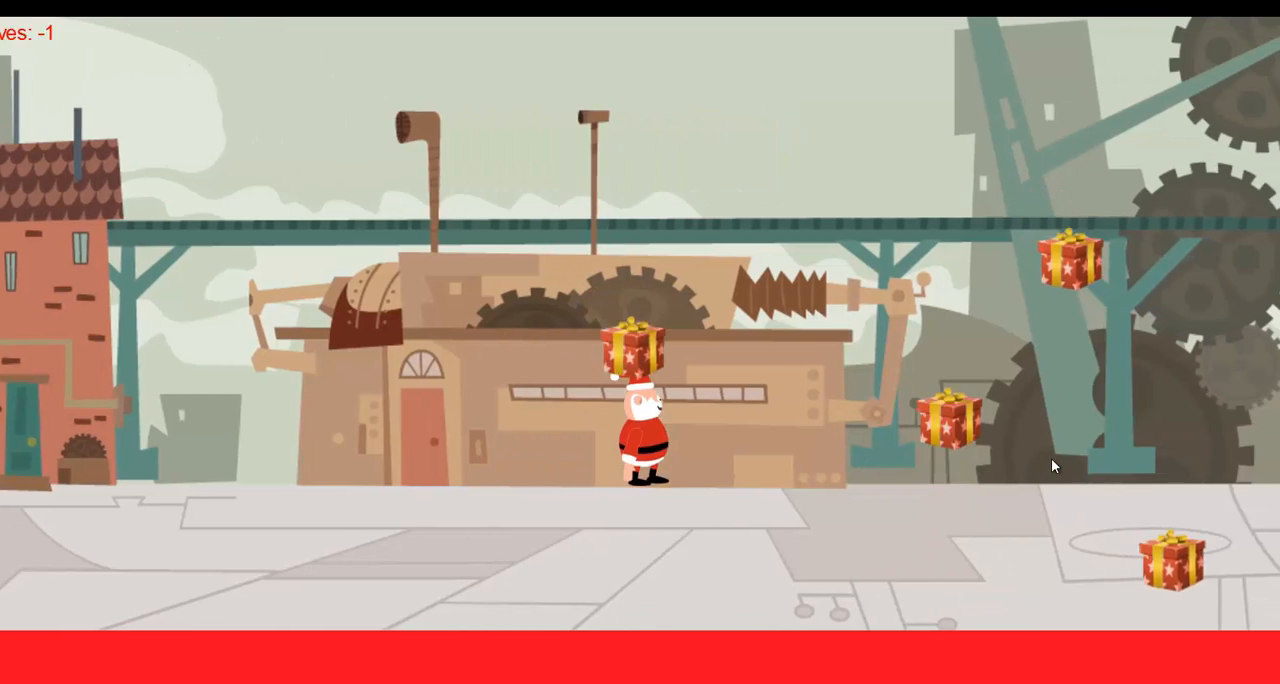
key("Left")
key("Right")
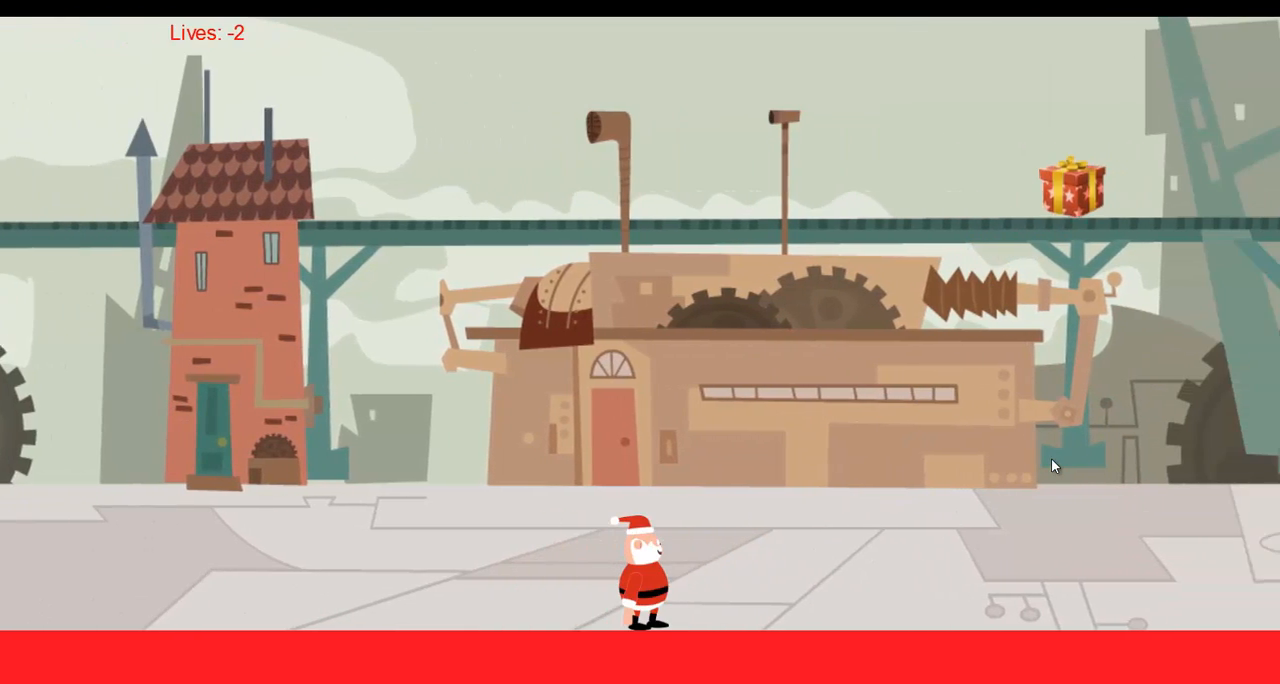
key("Left")
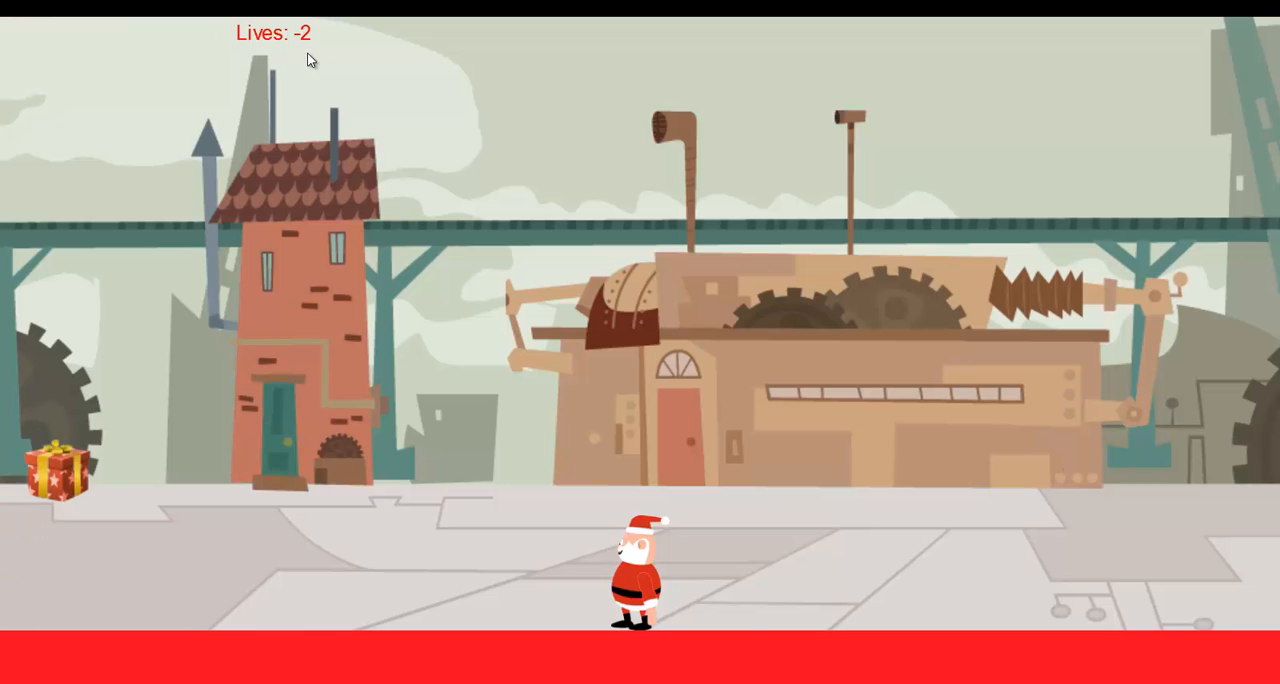
key("Left")
key("Up")
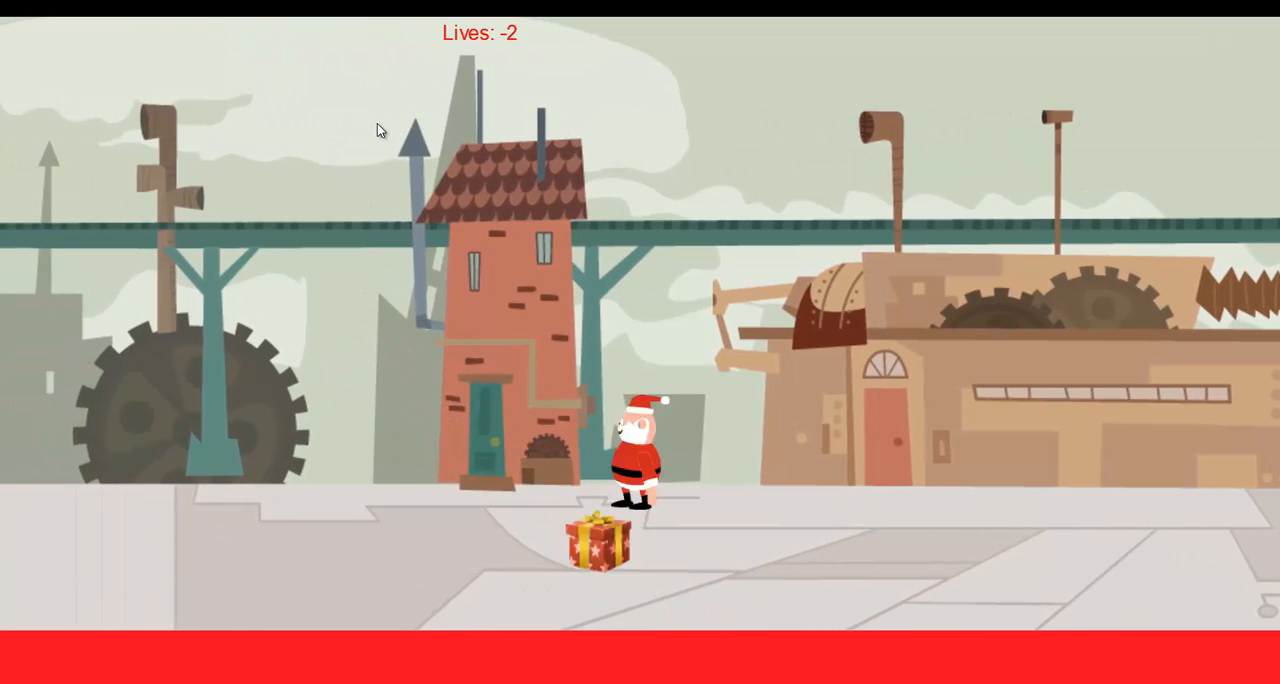
key("Left")
key("Right")
key("Up")
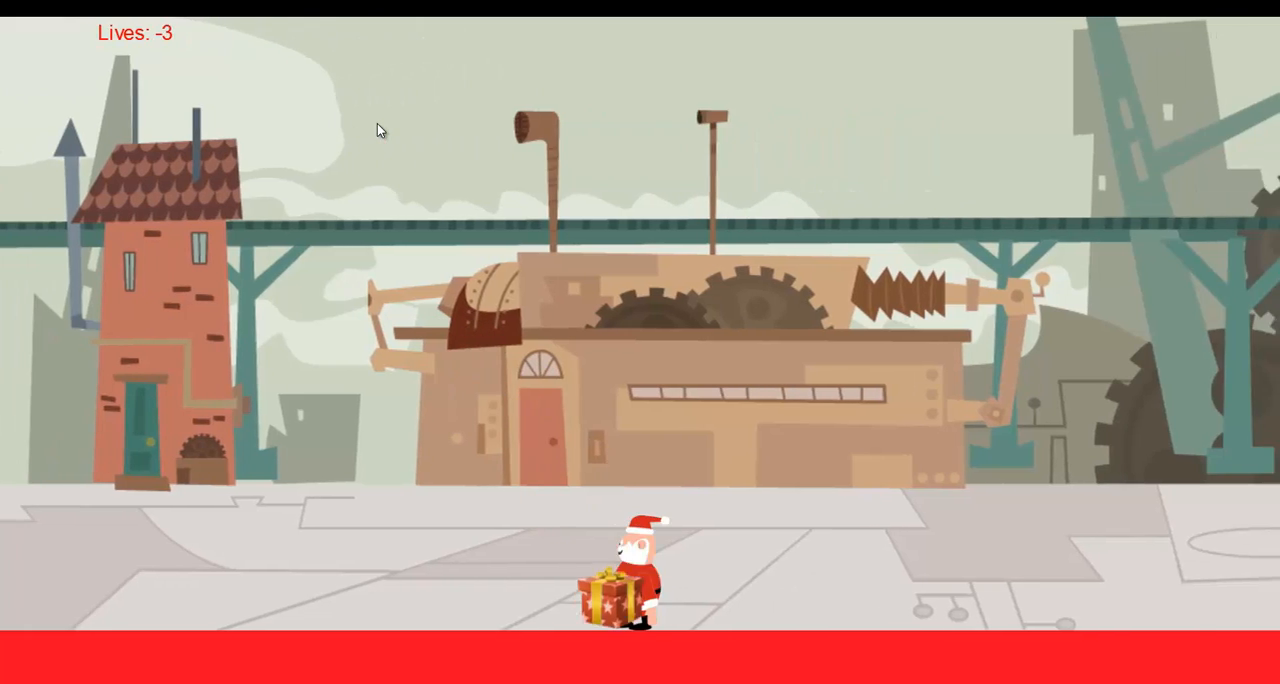
key("Left")
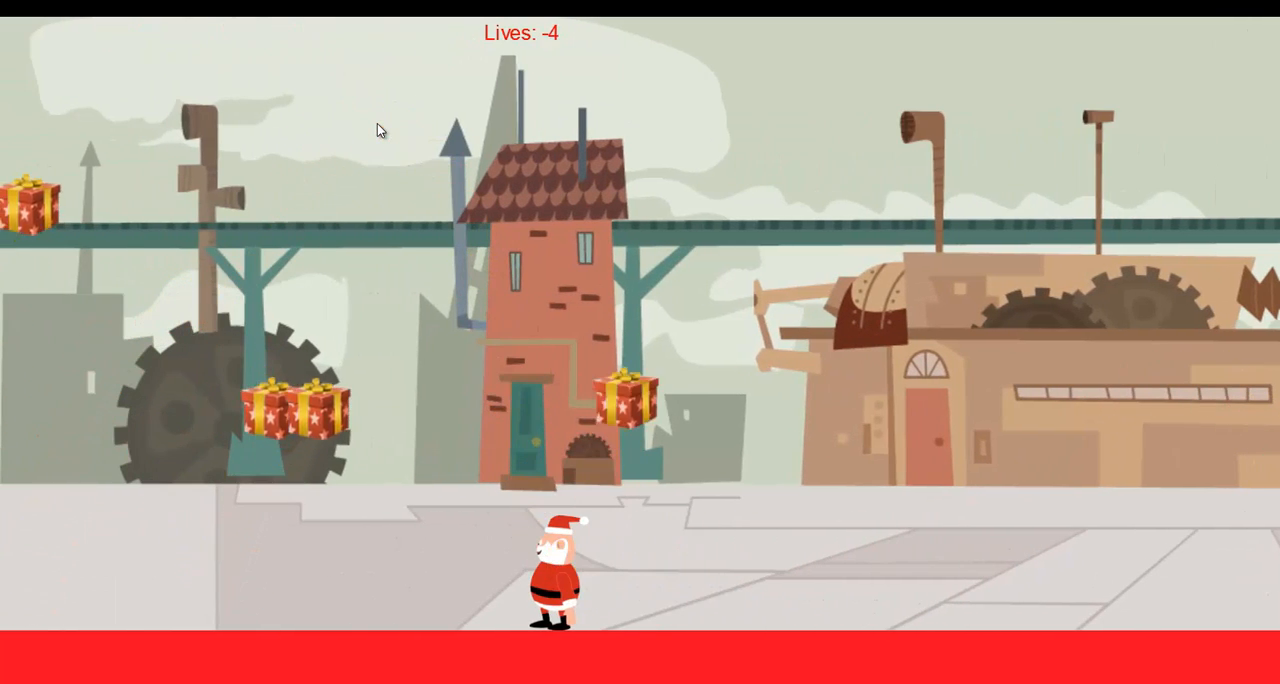
key("Left")
key("Left")
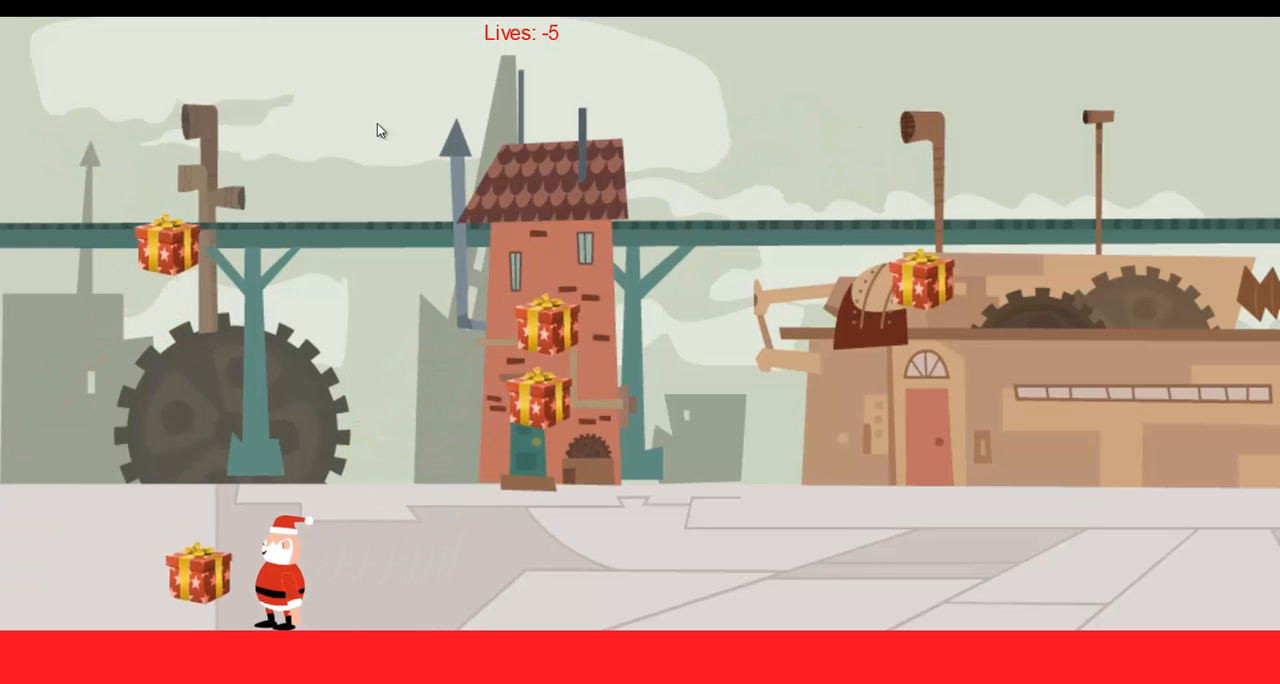
key("Right")
key("Right")
key("Left")
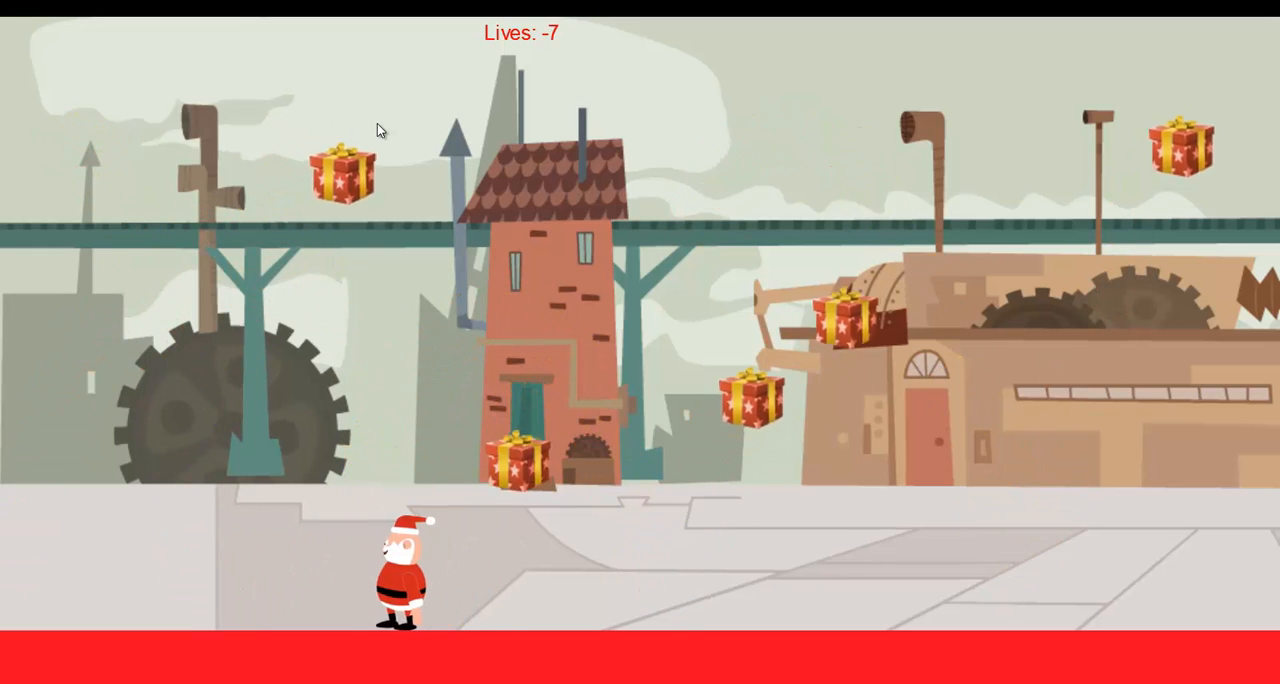
key("Right")
key("Up")
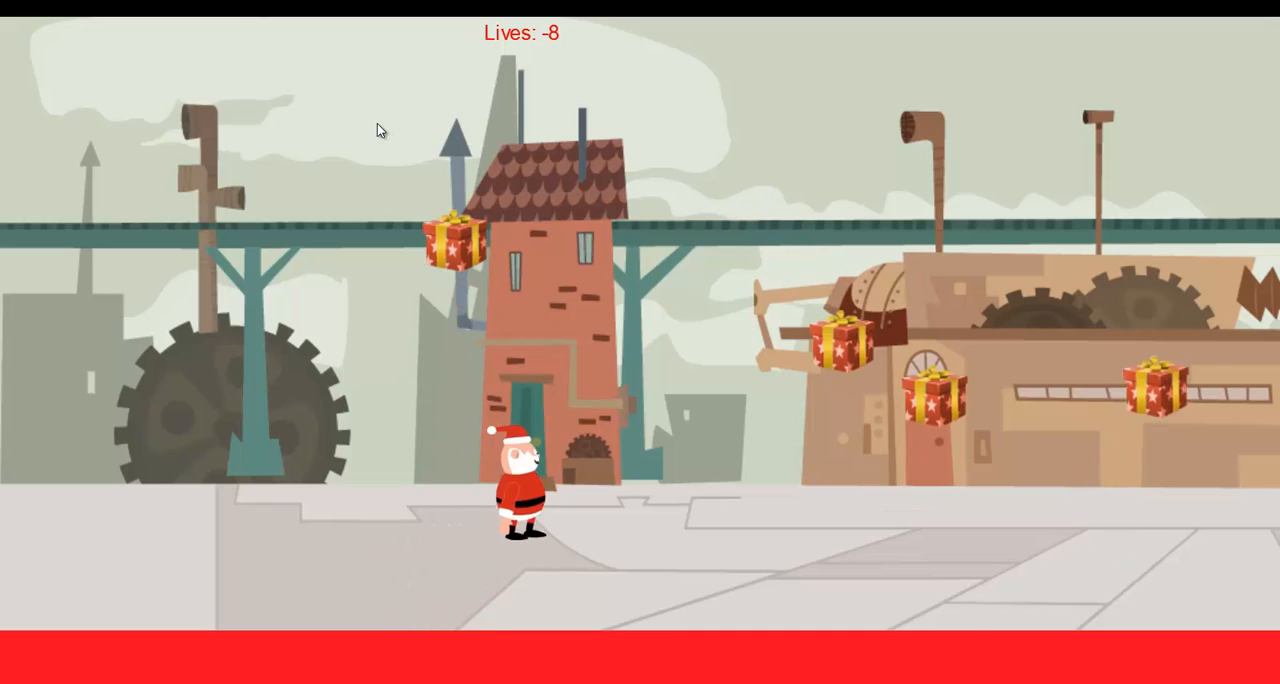
key("Left")
key("alt+Tab")
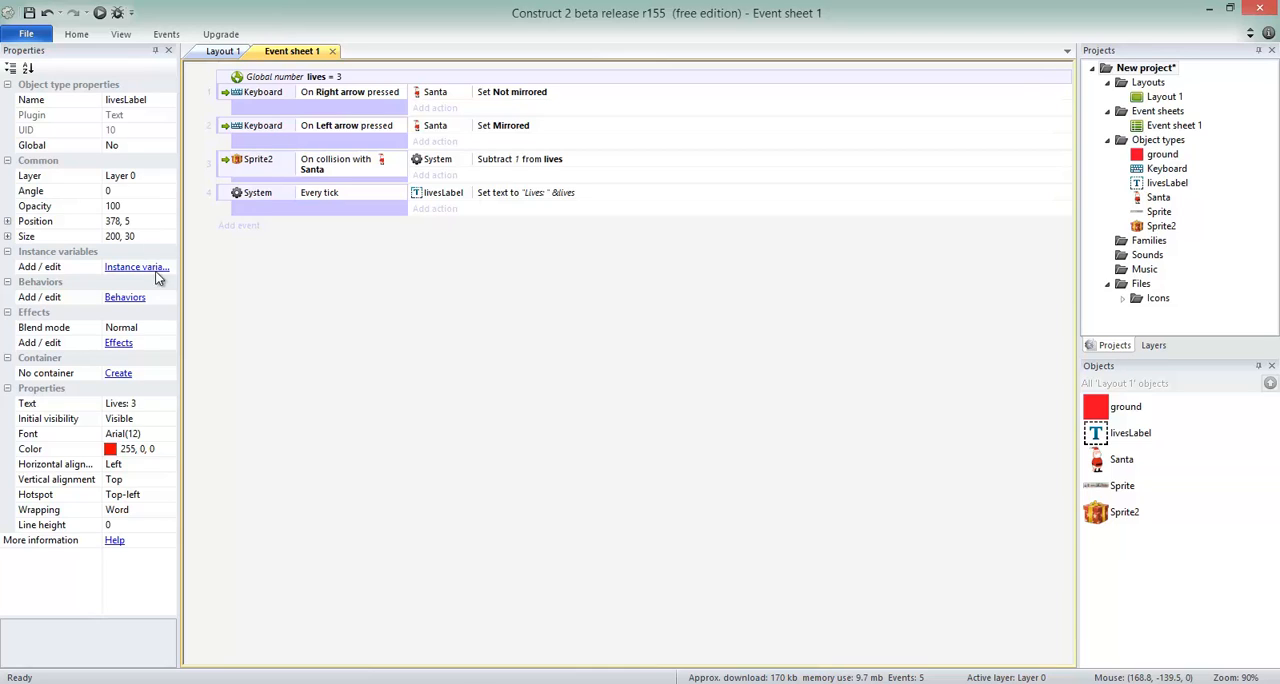
Add a System Compare variable event to Event sheet 1 that checks whether lives is less than or equal to 0.
left_click(250, 228)
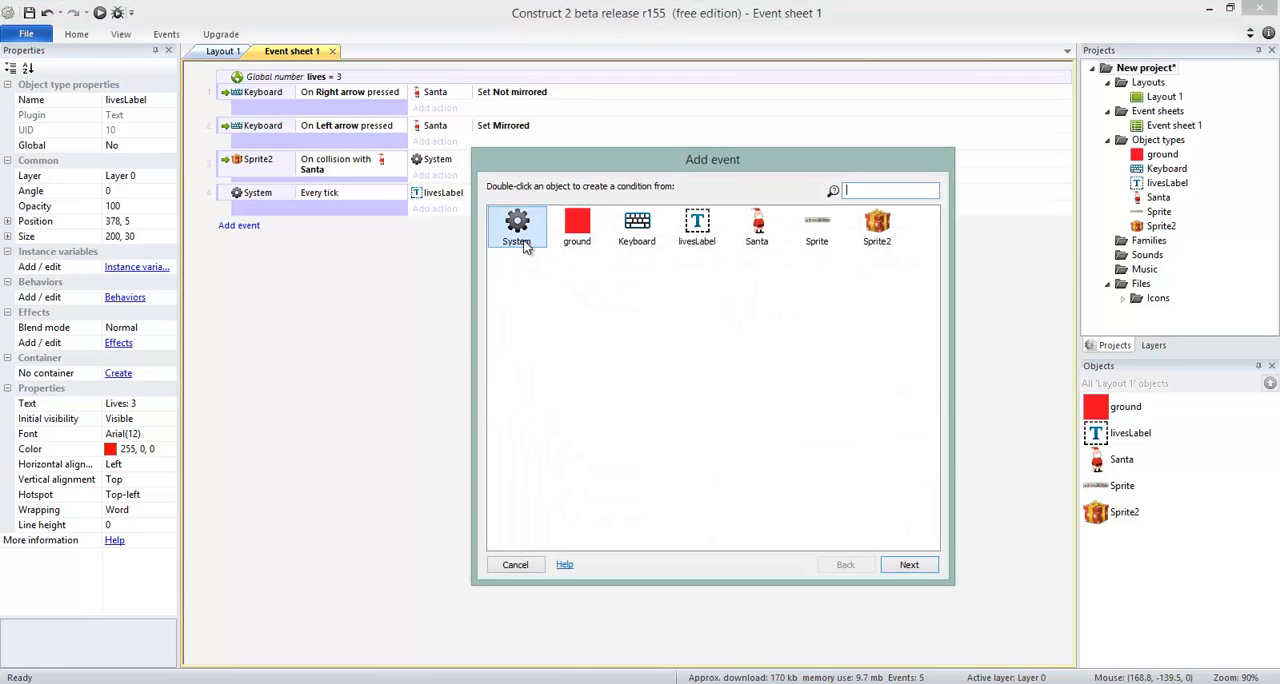
double_click(520, 240)
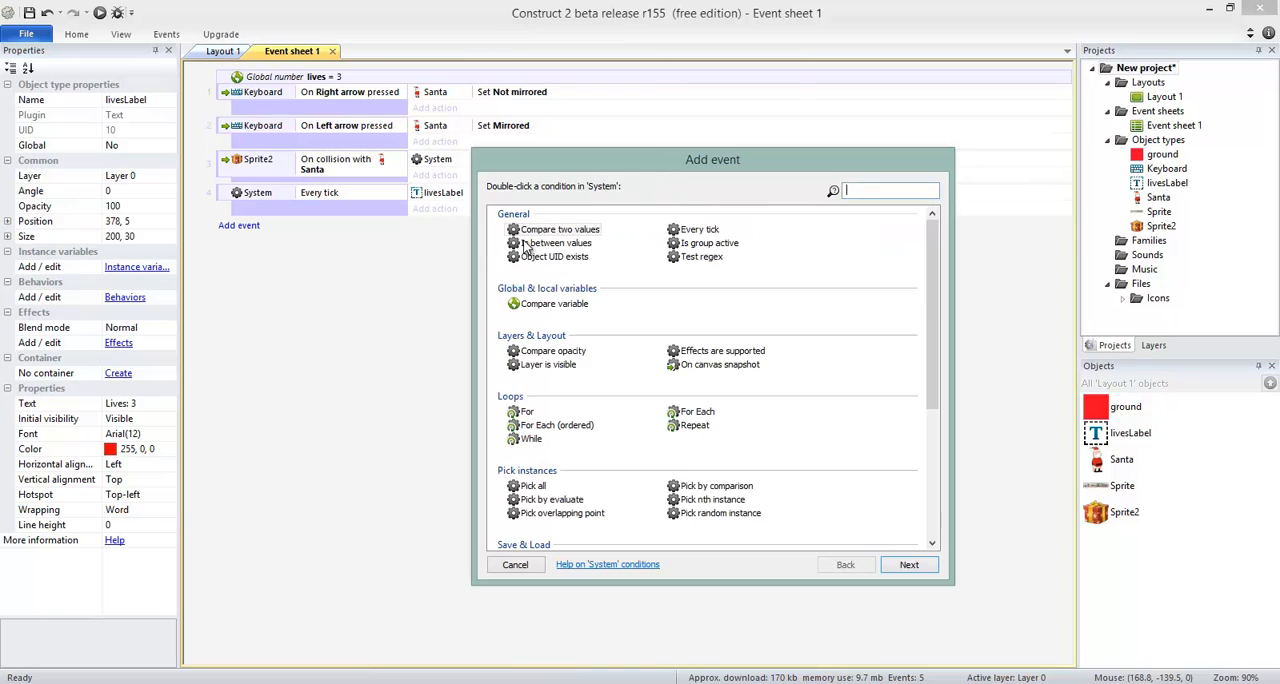
double_click(561, 306)
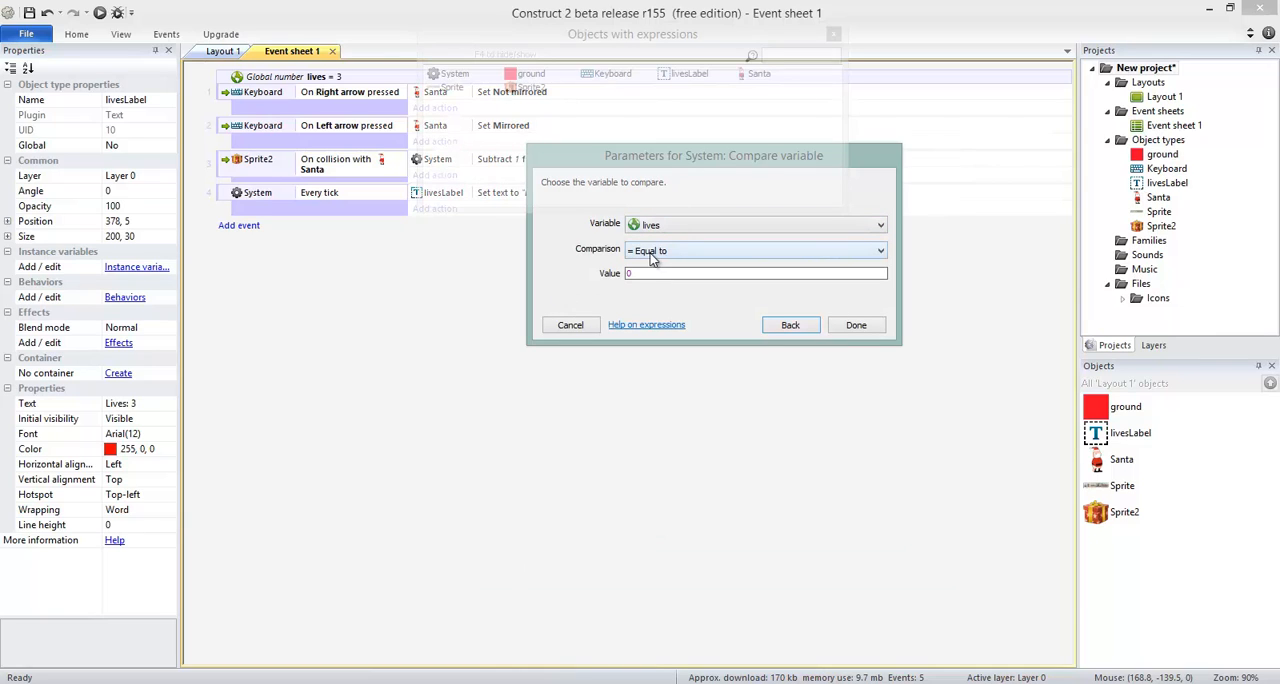
left_click(650, 255)
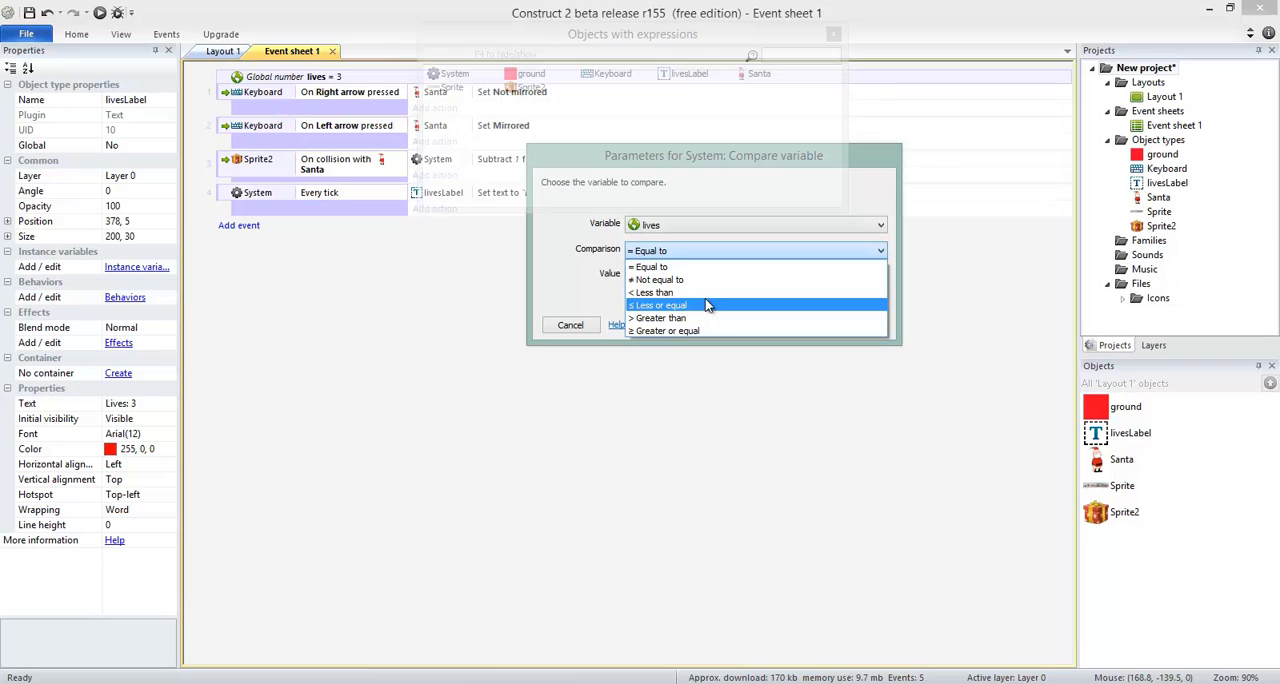
left_click(708, 306)
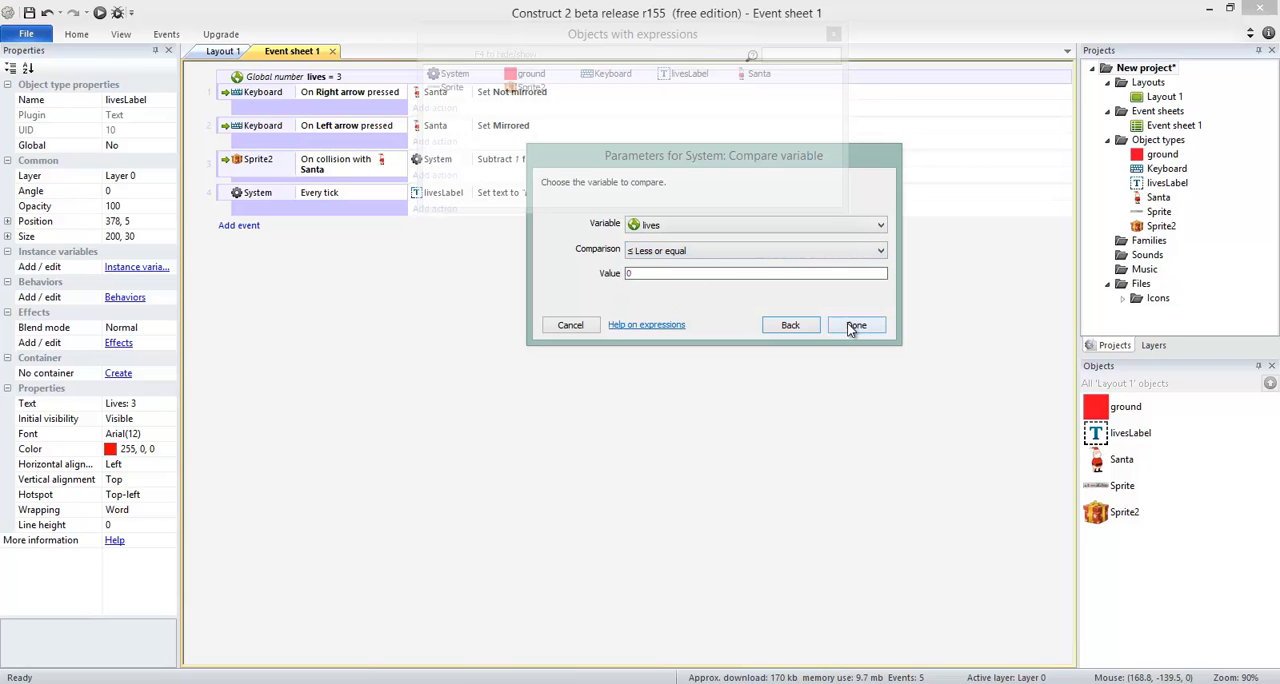
left_click(855, 324)
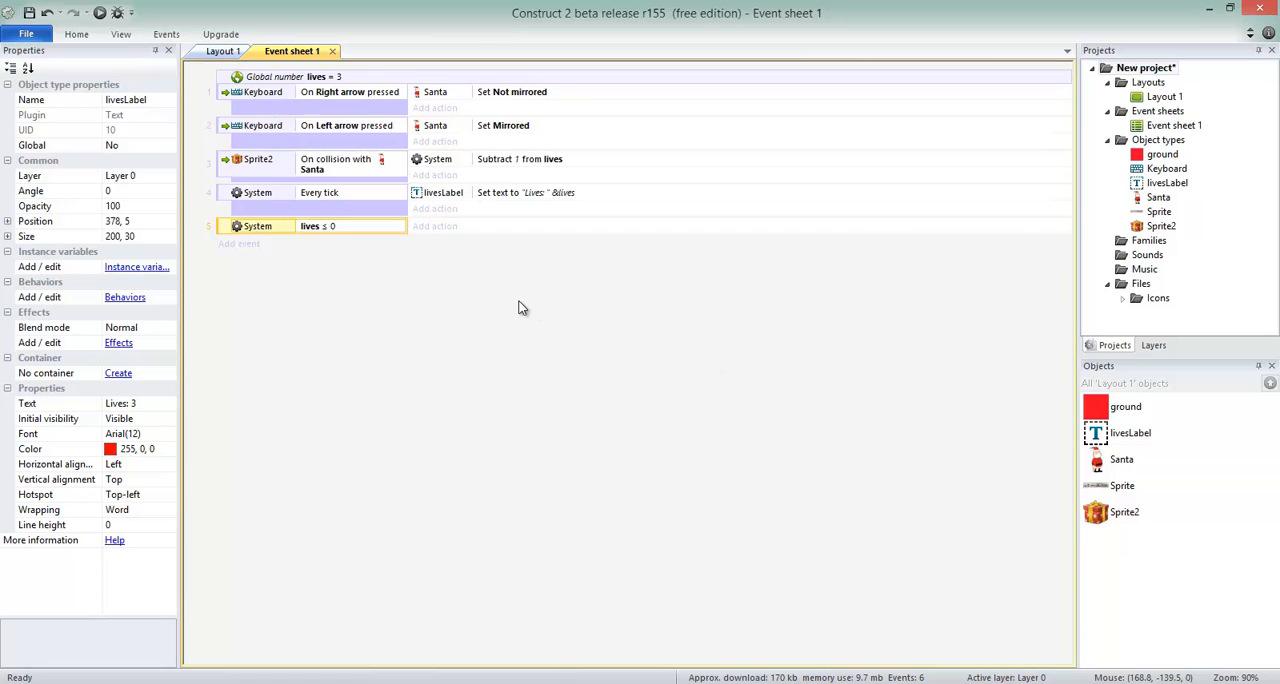
Give the lives ≤ 0 event a System action that sets the time scale to 0.
left_click(419, 232)
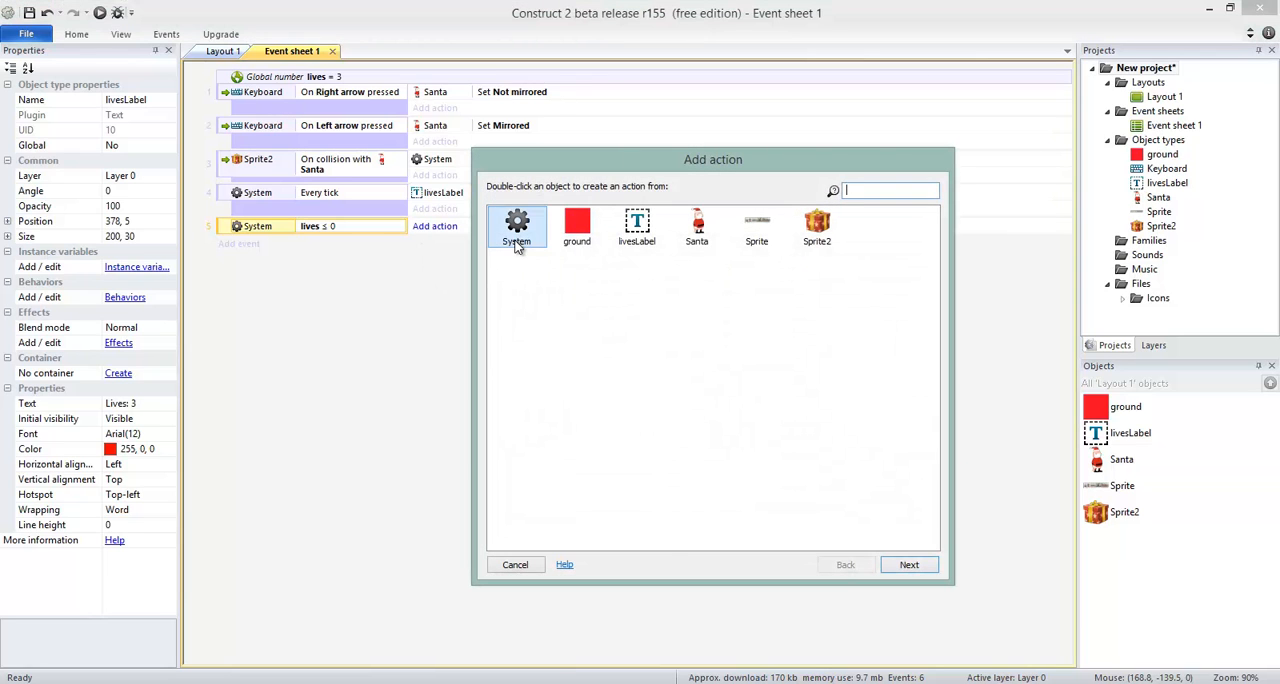
double_click(517, 247)
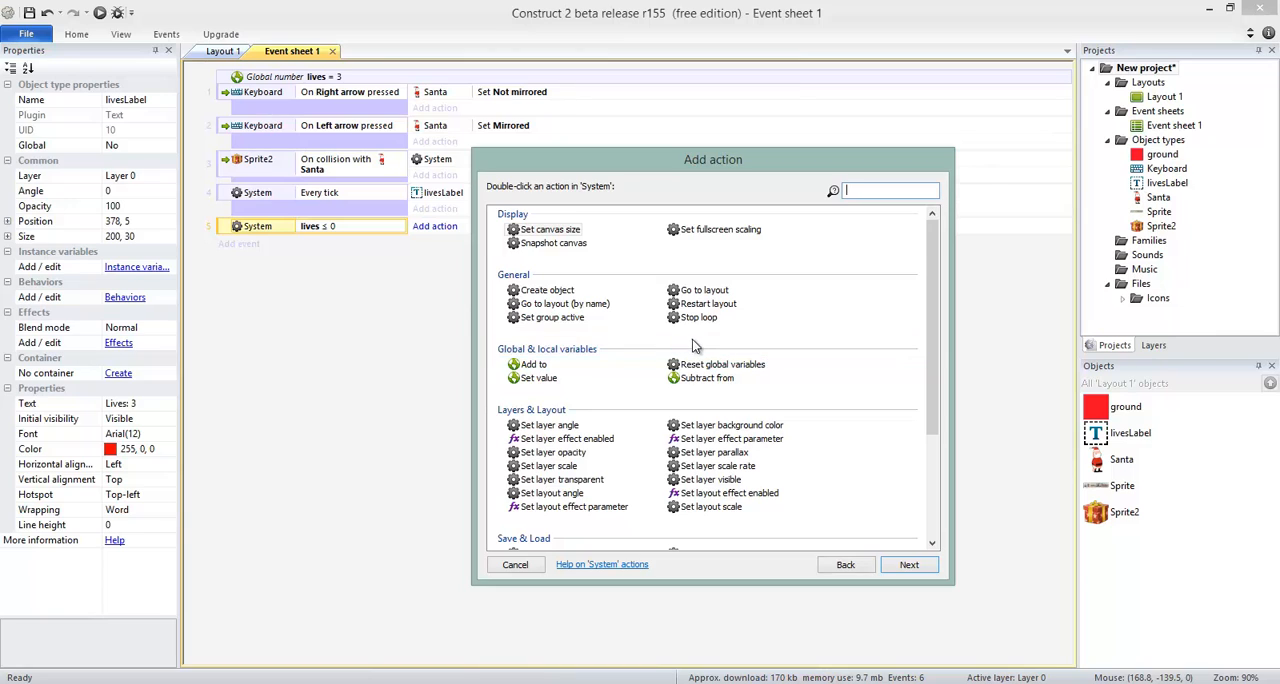
type("tim")
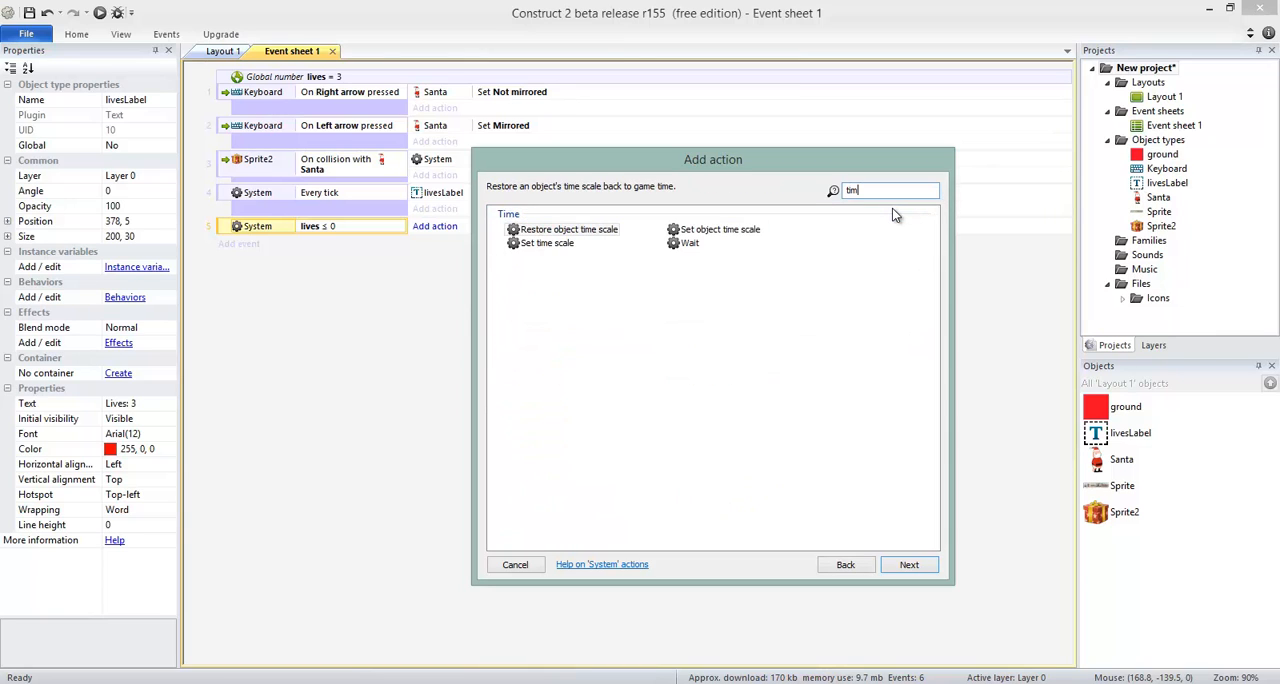
double_click(541, 243)
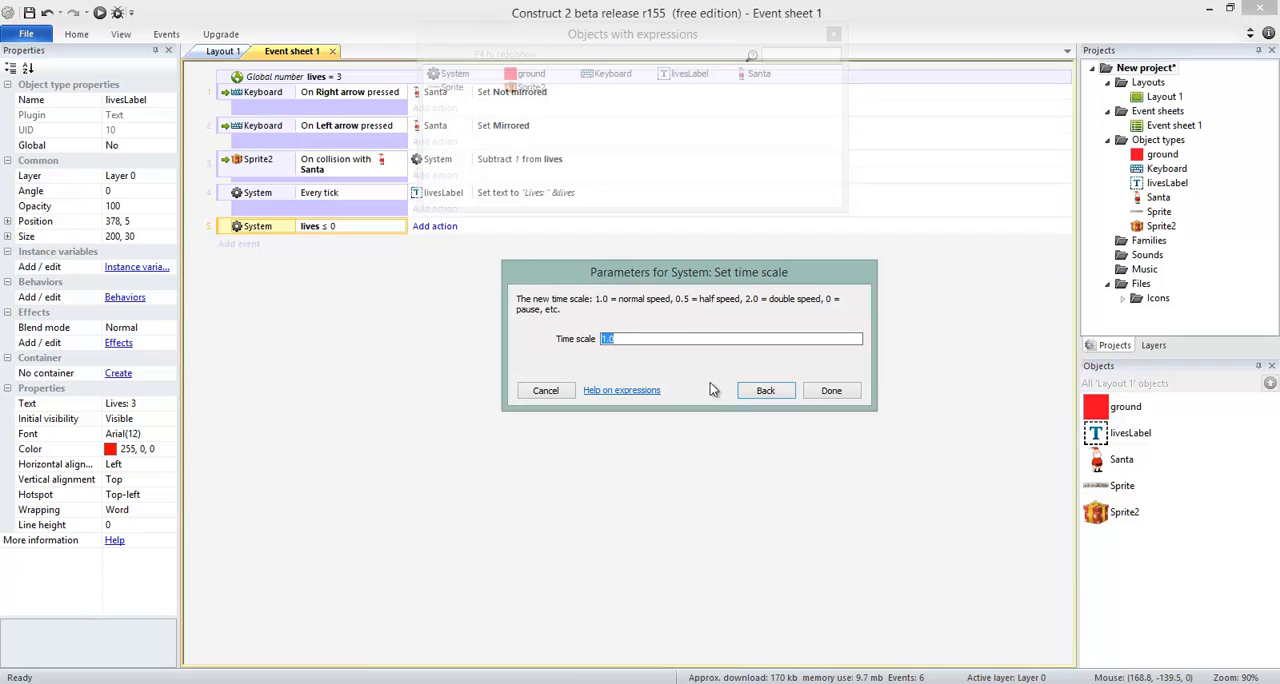
left_click(830, 391)
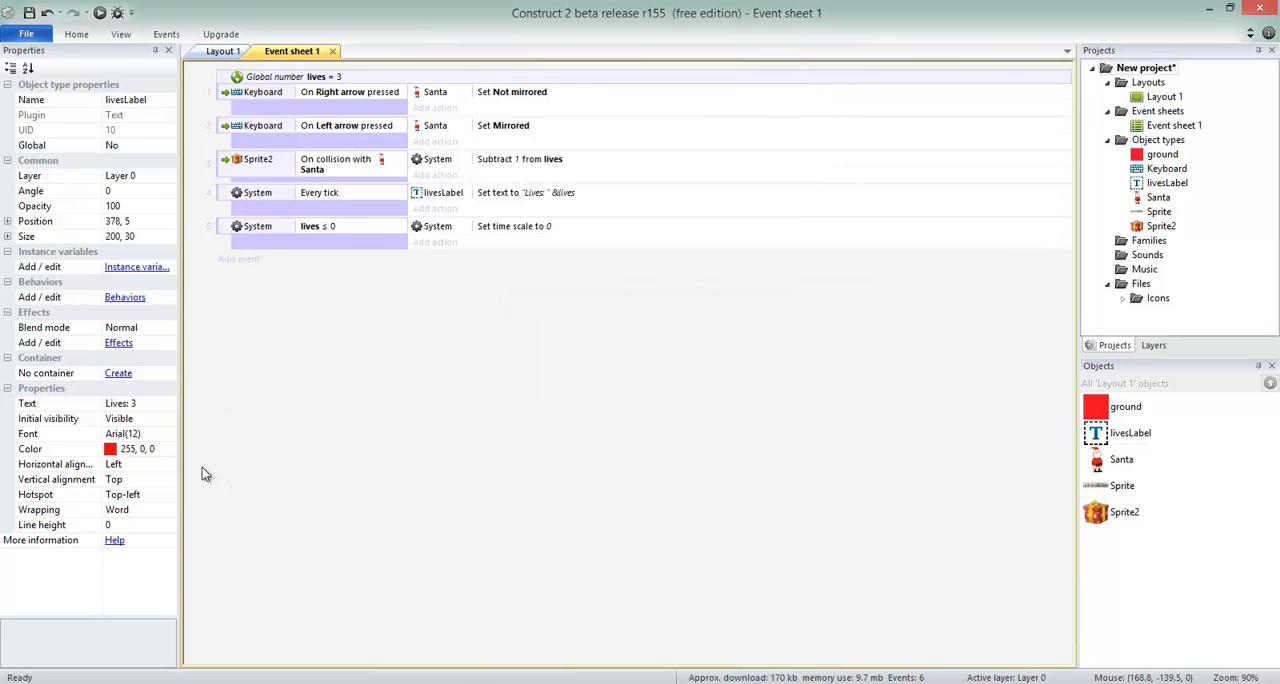
Insert a new Text object on Layout 1 at about 298, 223, between Santa and the red tower.
left_click(236, 55)
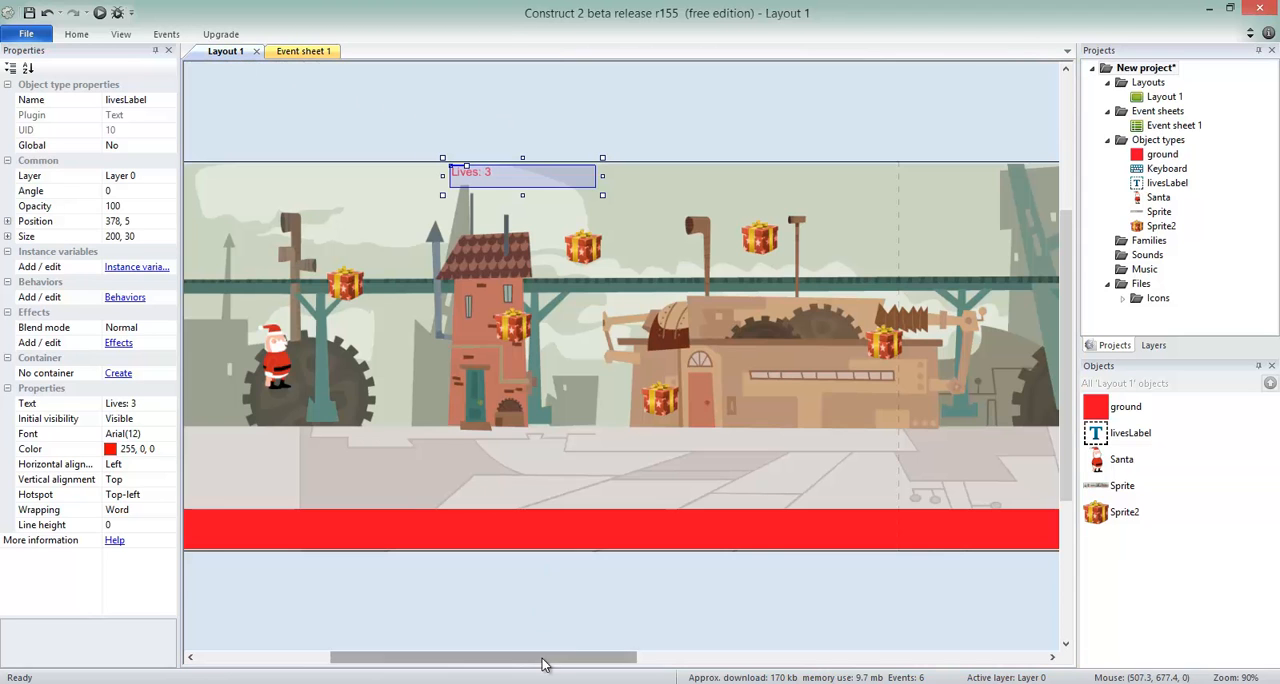
left_click_drag(548, 656, 537, 620)
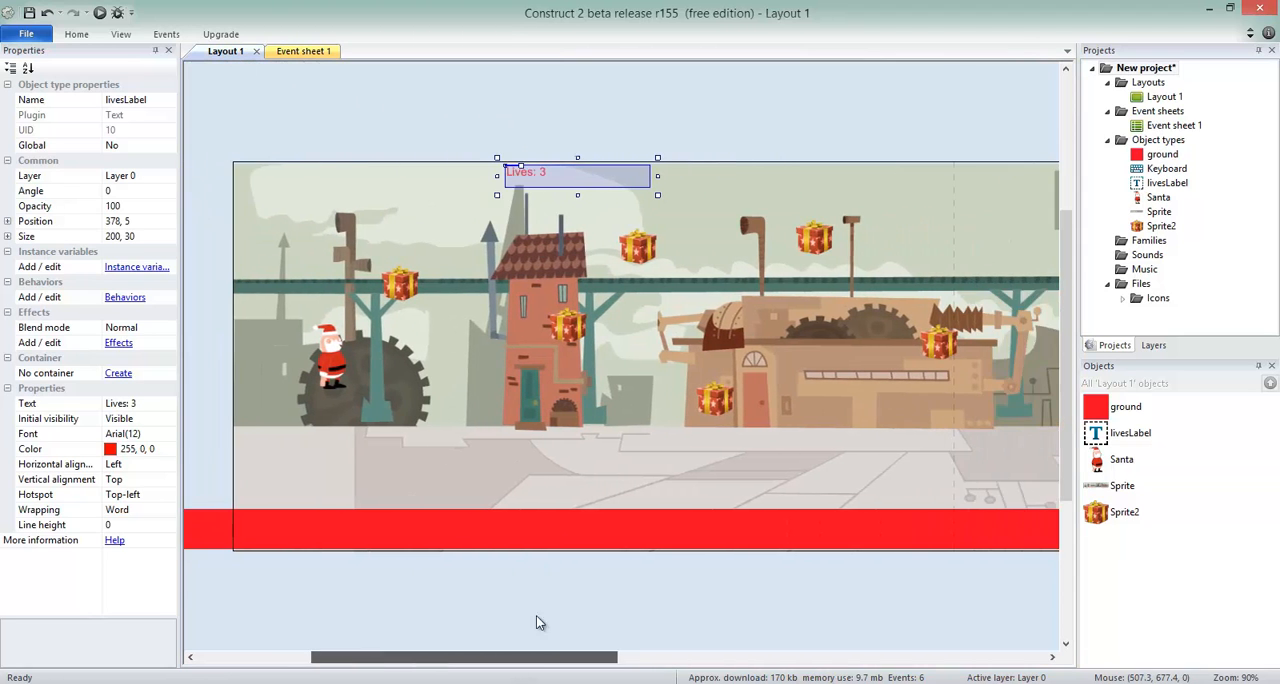
left_click(501, 112)
double_click(501, 112)
left_click(678, 380)
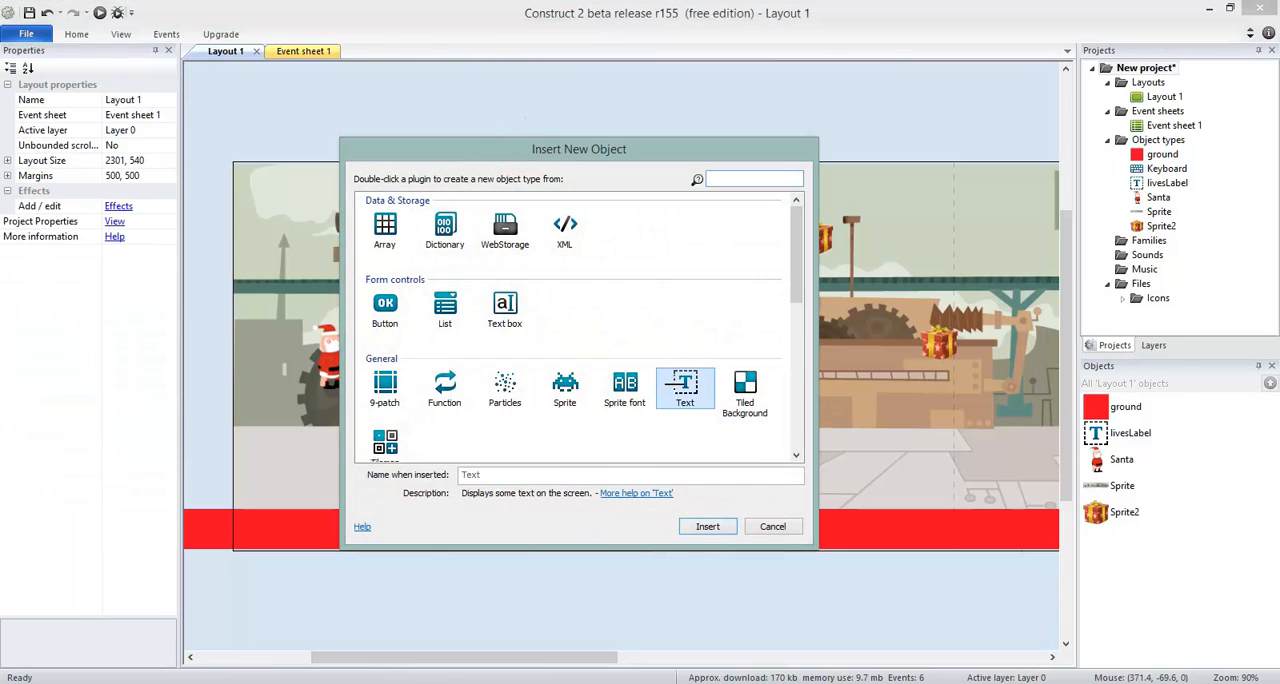
left_click(706, 527)
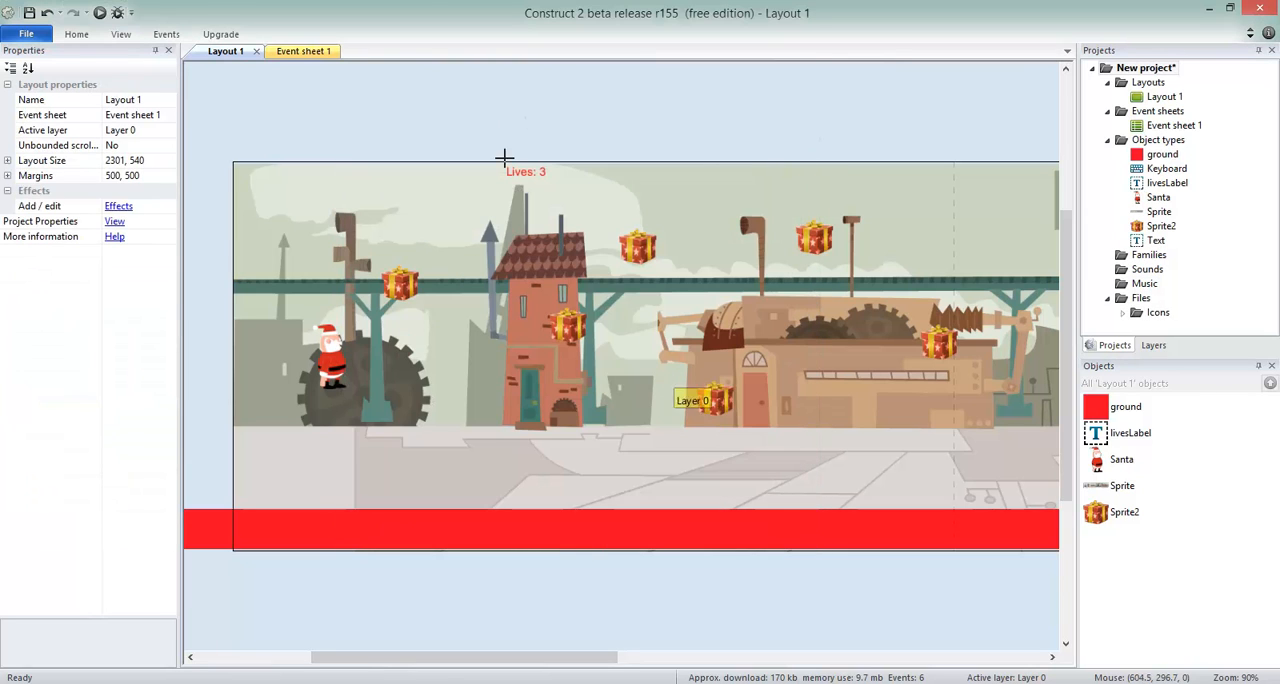
left_click(448, 323)
Set the new Text object's displayed text to "Game Over".
left_click(145, 403)
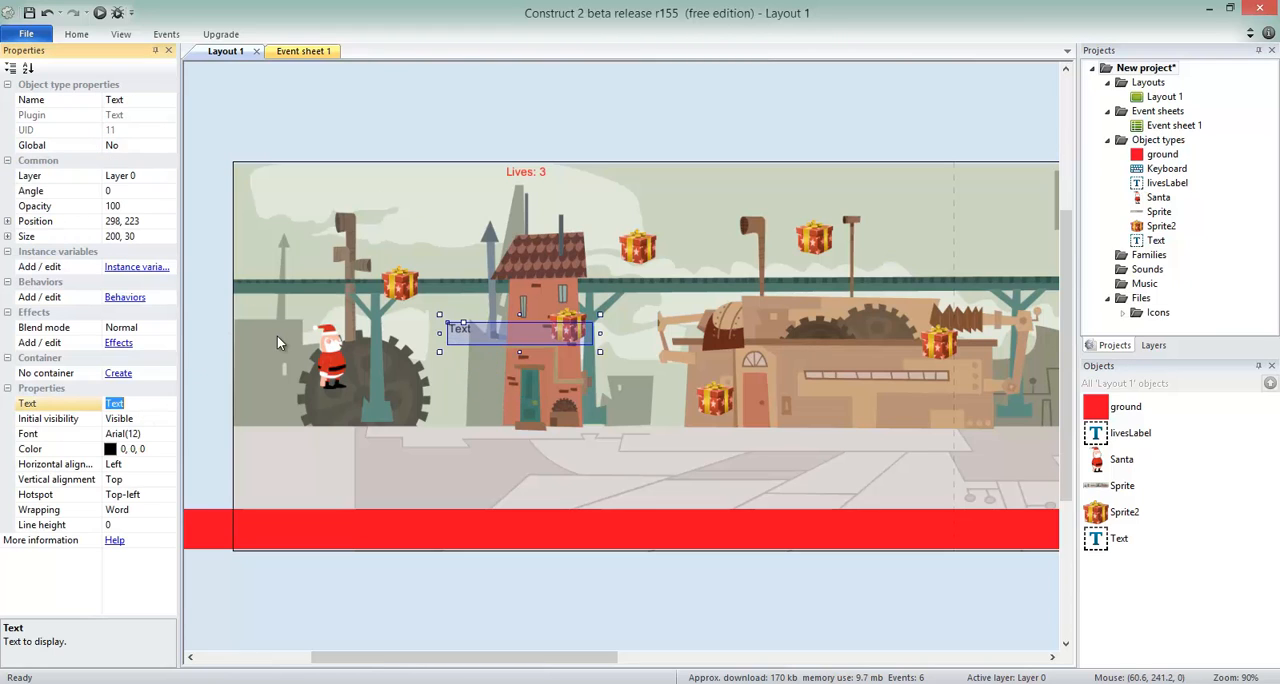
type("Game")
type("Over")
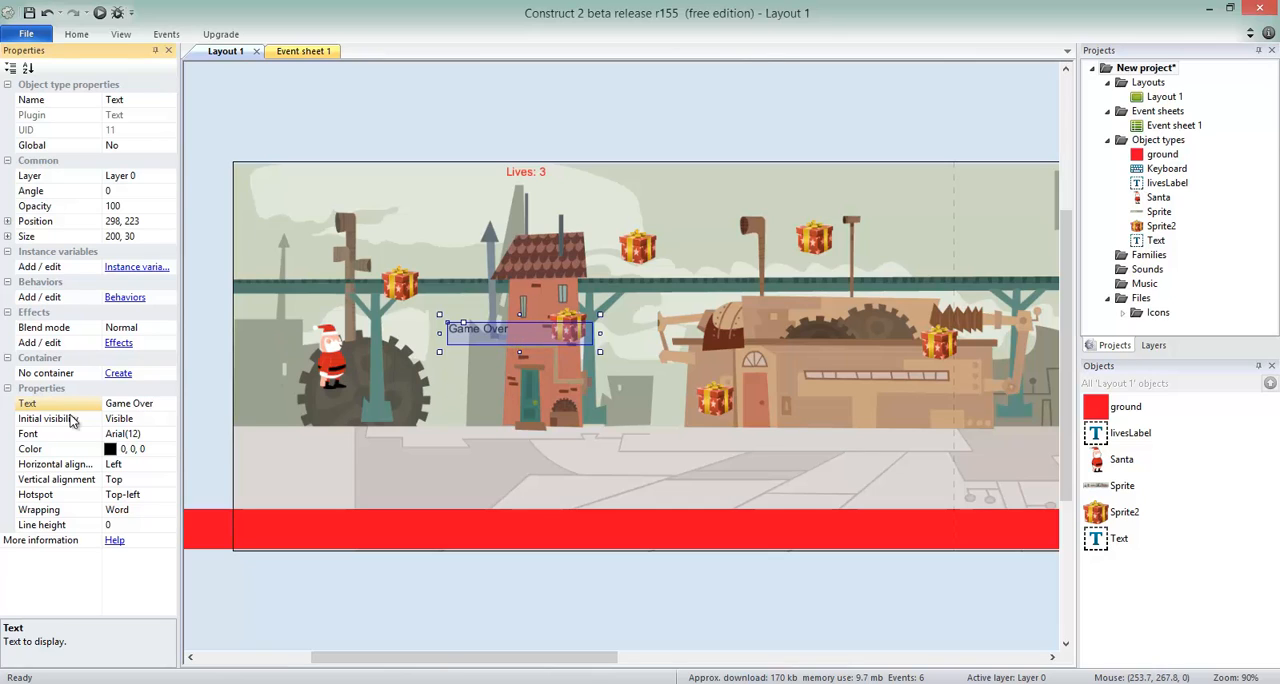
Enlarge the Game Over text box to about 271 by 114 and color its text red (255, 0, 0).
left_click_drag(600, 351, 651, 412)
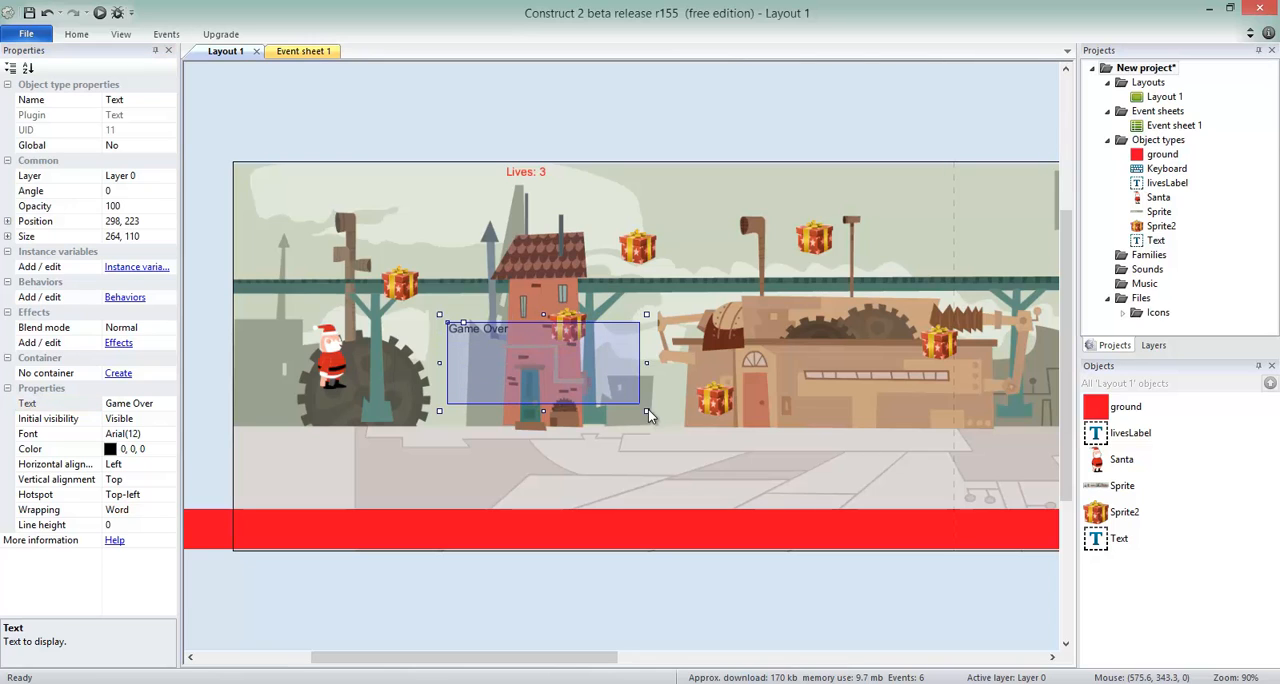
left_click(169, 451)
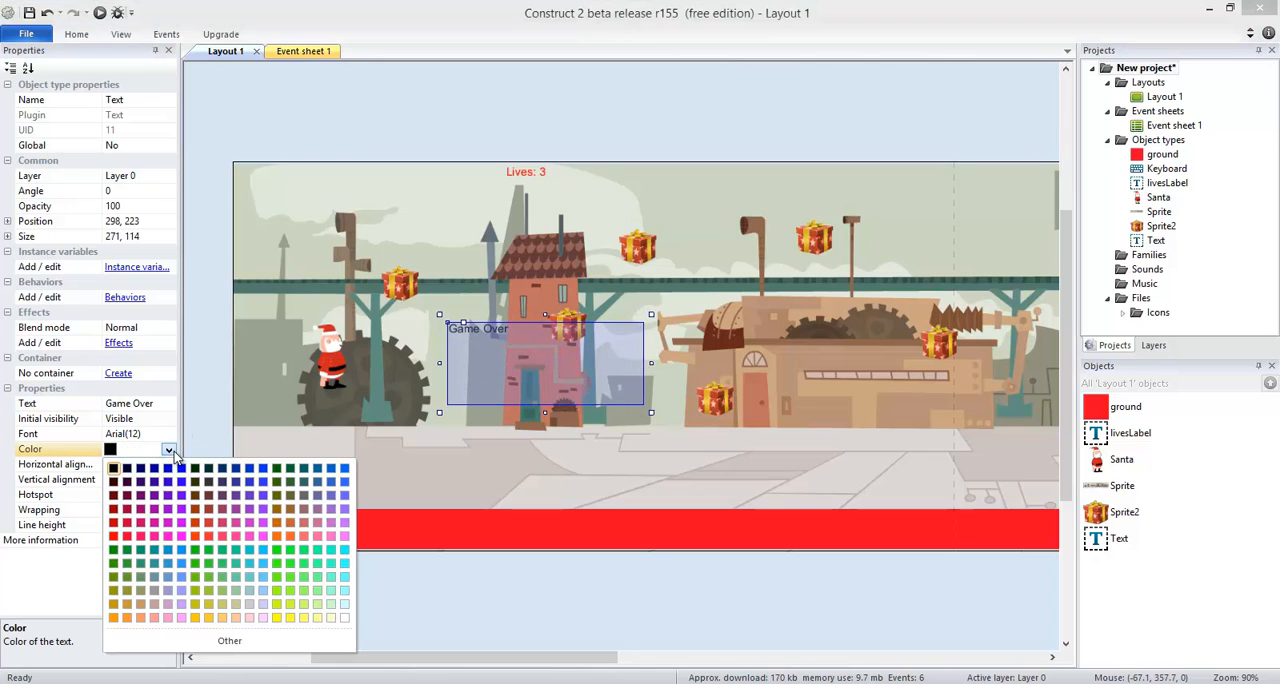
left_click(121, 543)
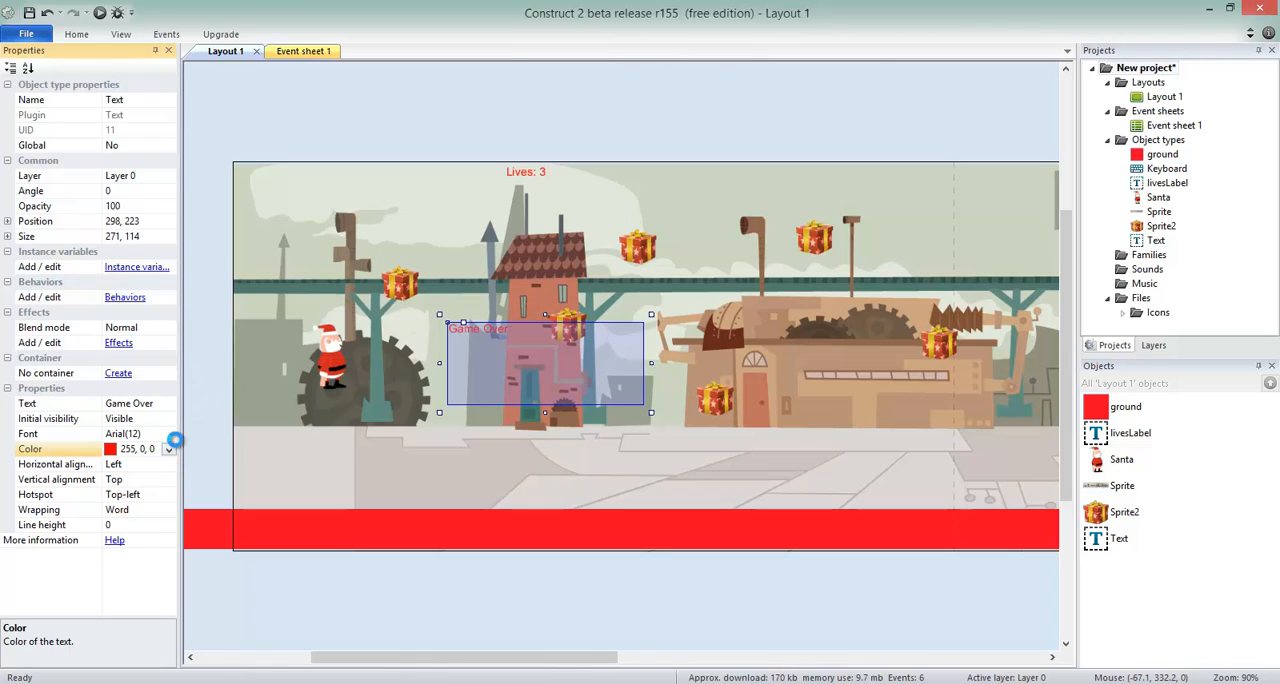
Set the Game Over text's font size to 26, keeping Arial.
left_click(150, 434)
left_click(169, 434)
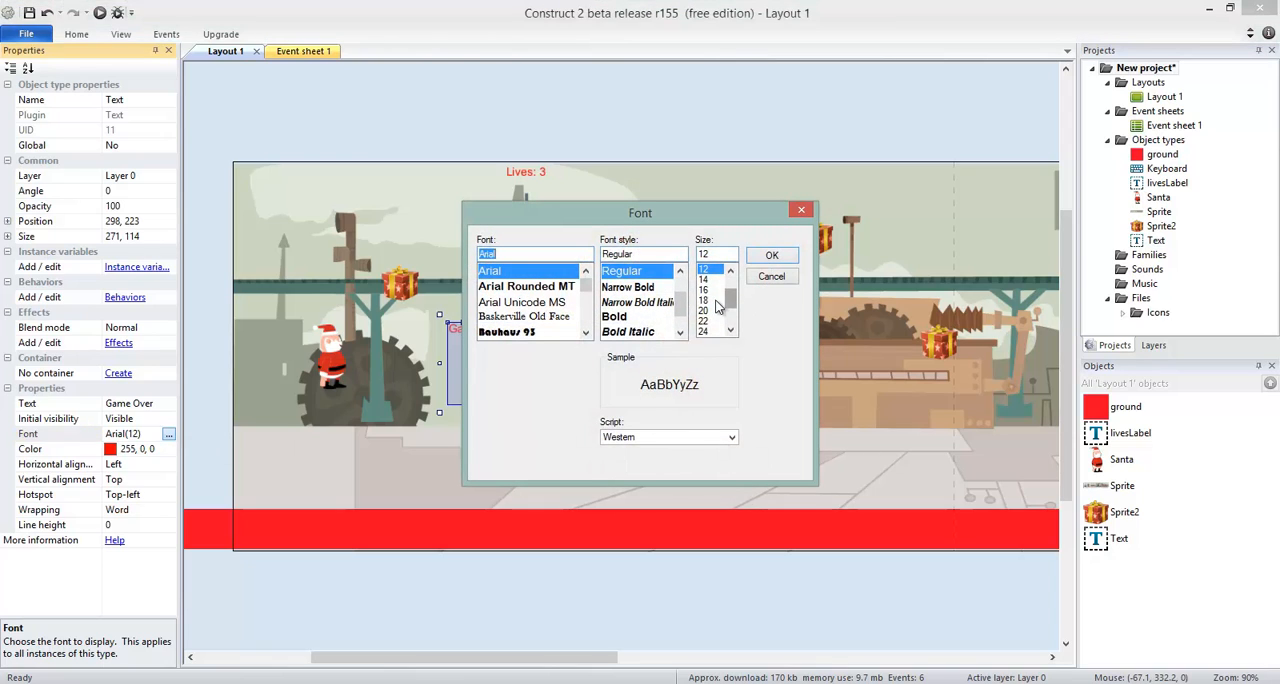
left_click(706, 332)
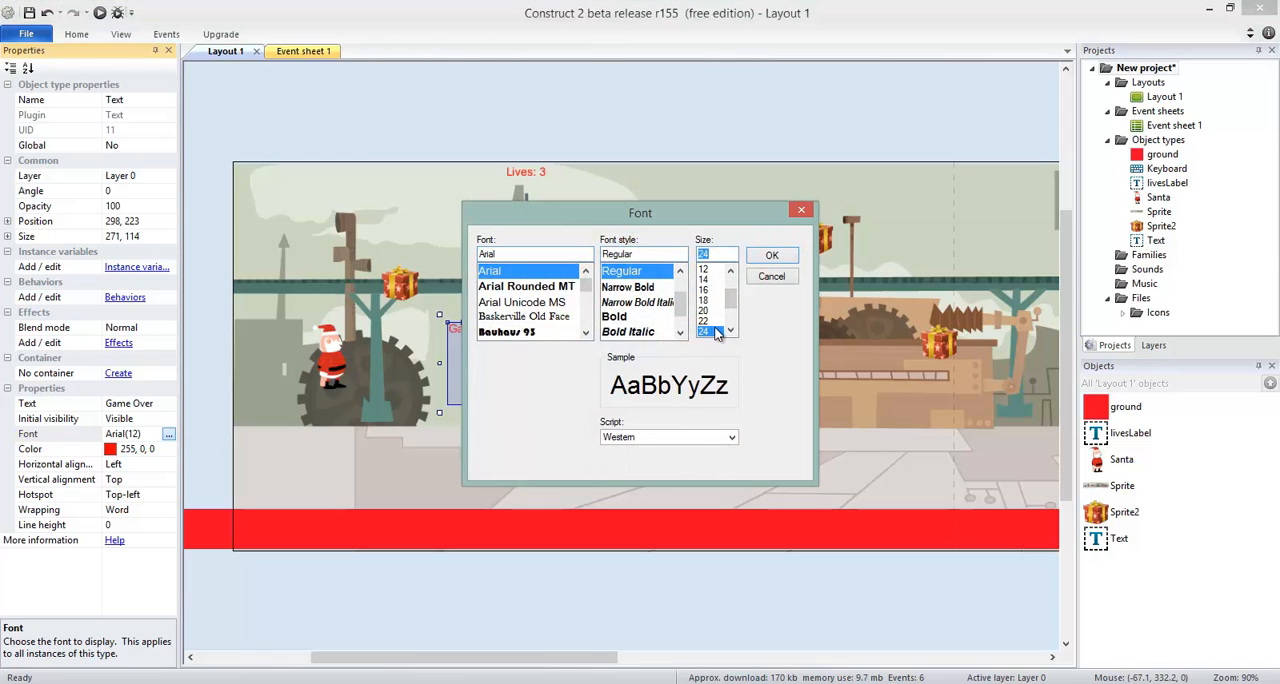
left_click(728, 332)
left_click(713, 331)
left_click(772, 256)
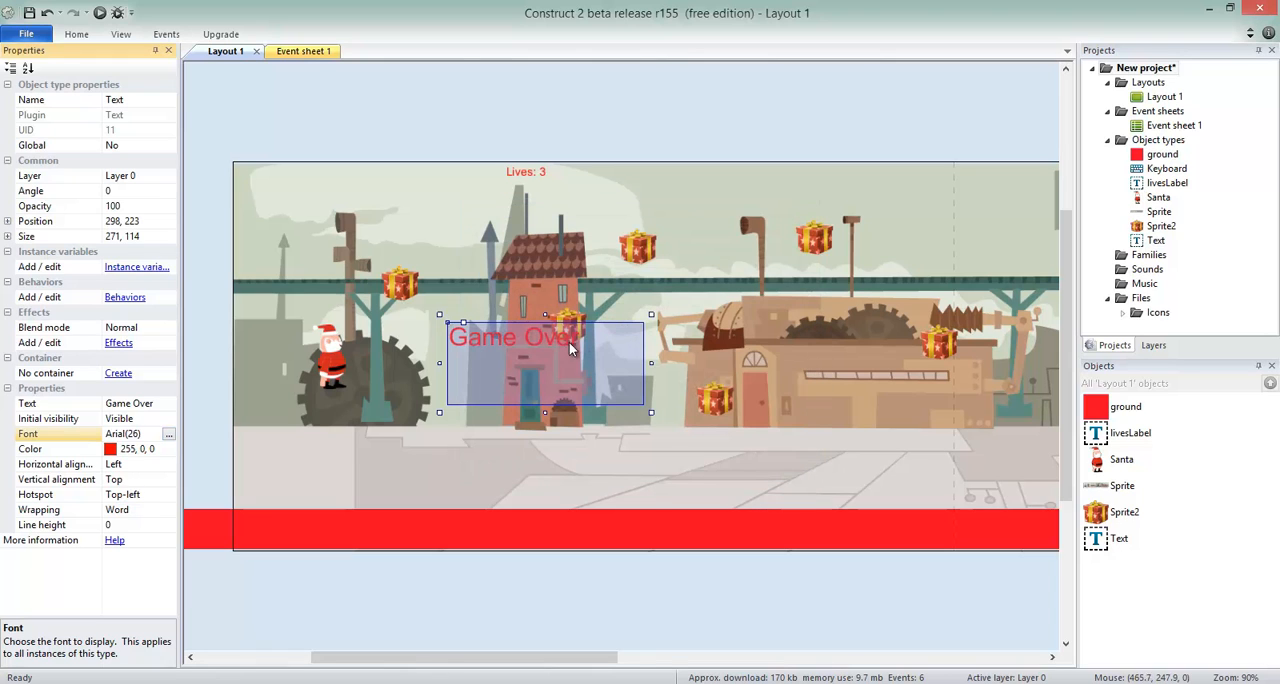
Change the Game Over text's font to Segoe UI at size 28.
left_click(169, 434)
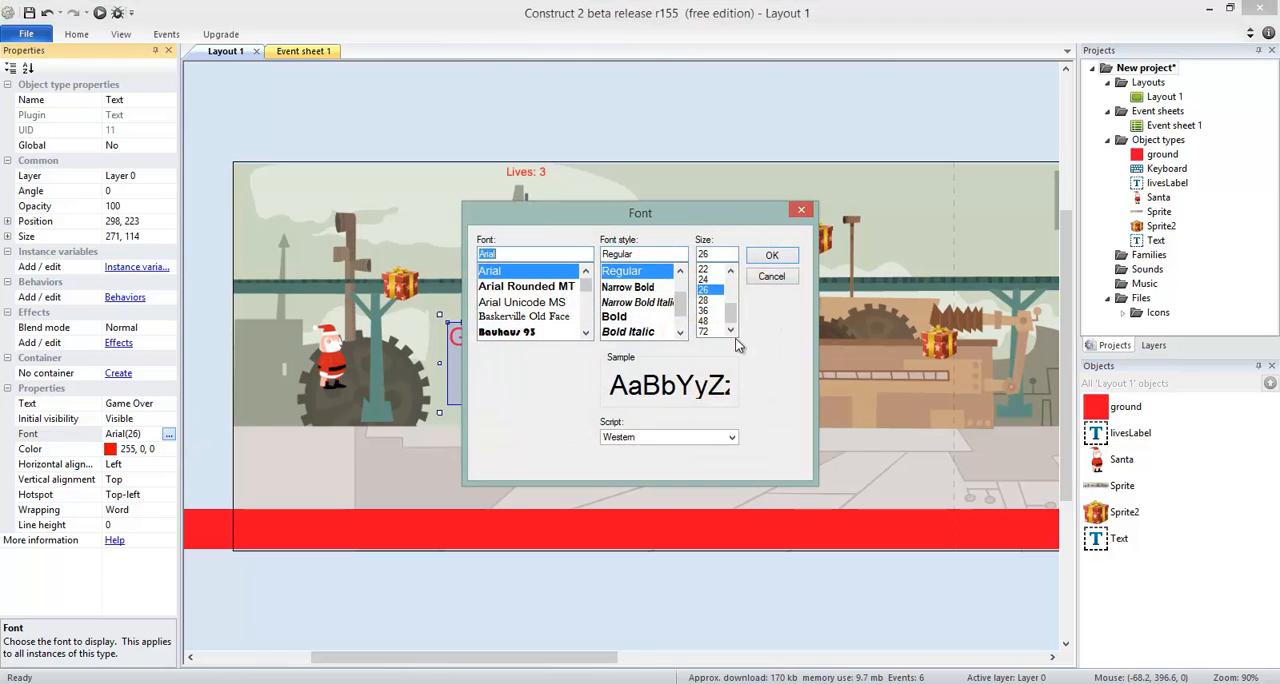
left_click(712, 300)
left_click_drag(505, 256, 478, 252)
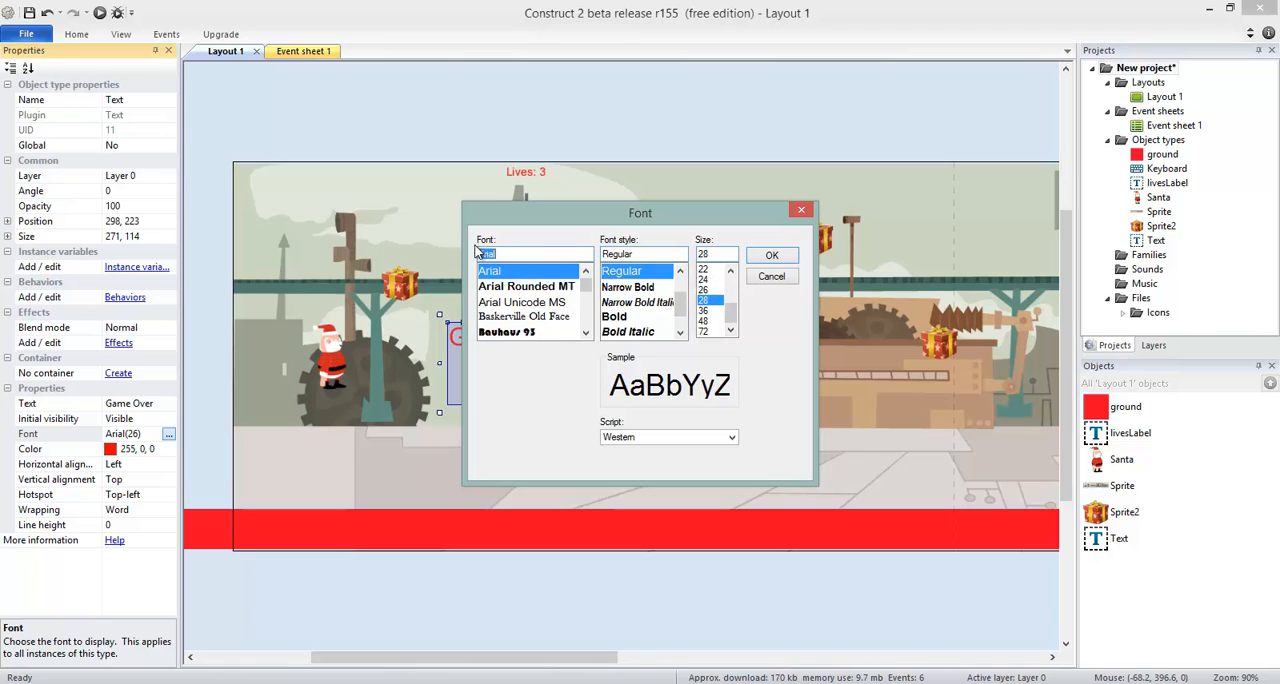
type("sego")
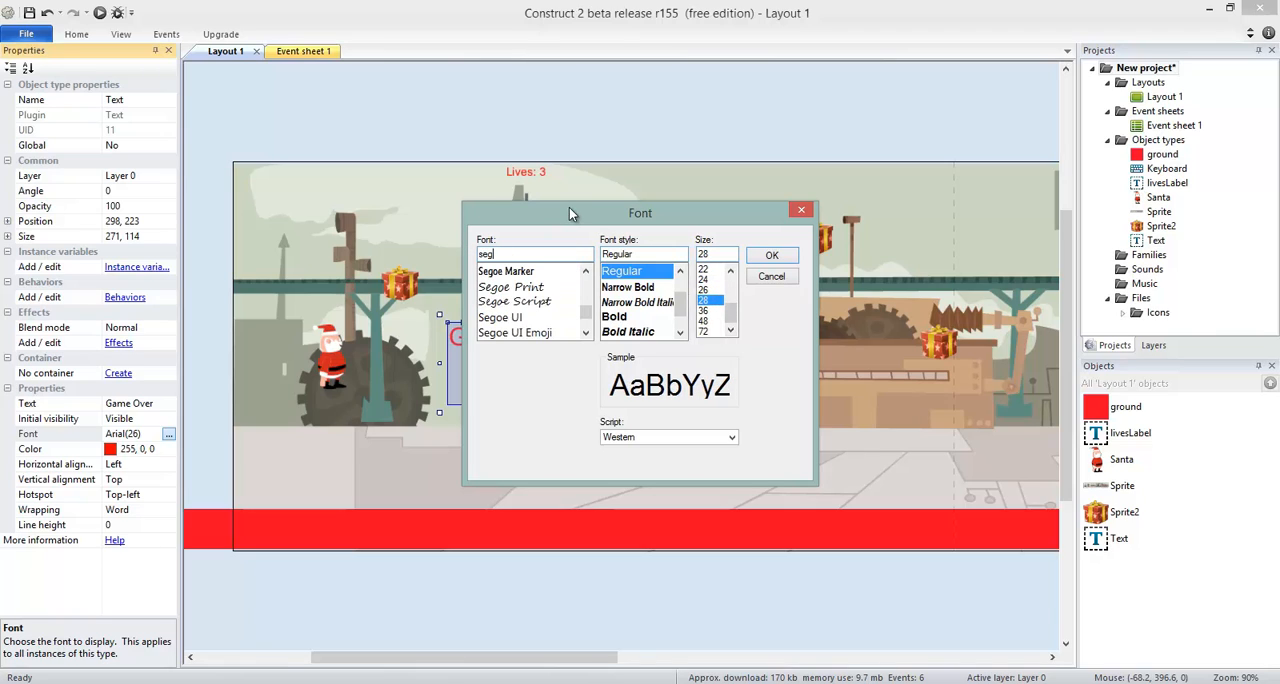
left_click(528, 318)
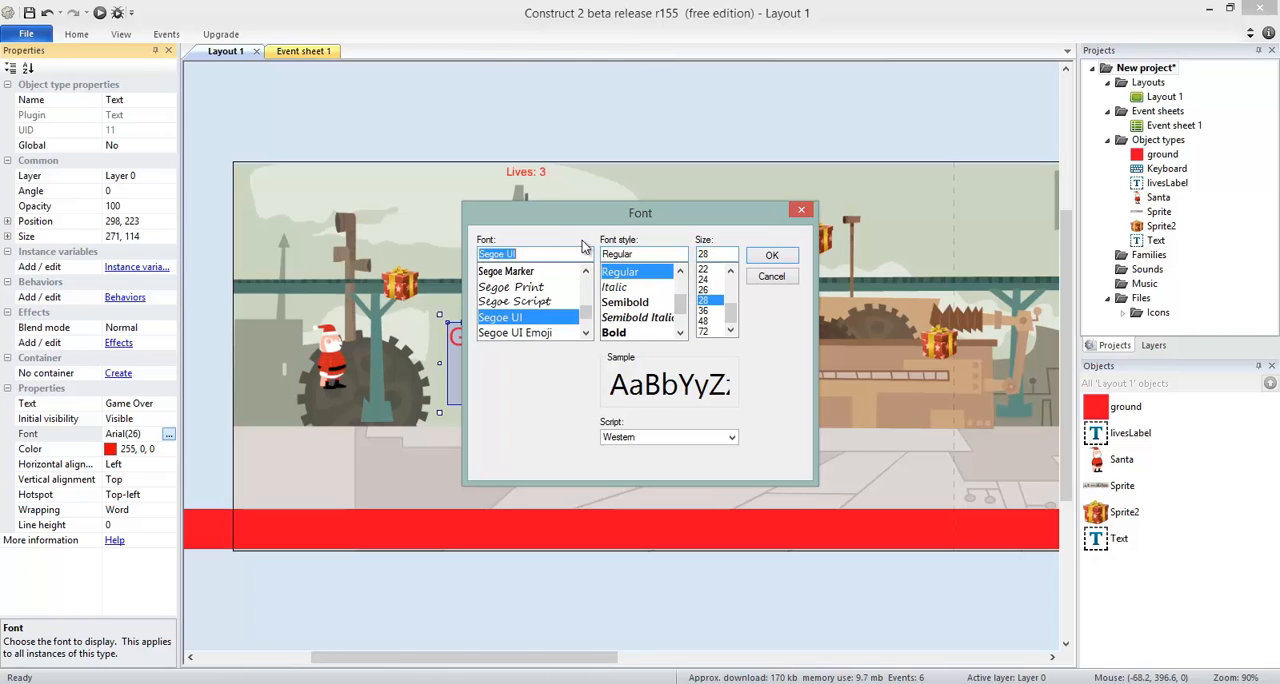
left_click(772, 256)
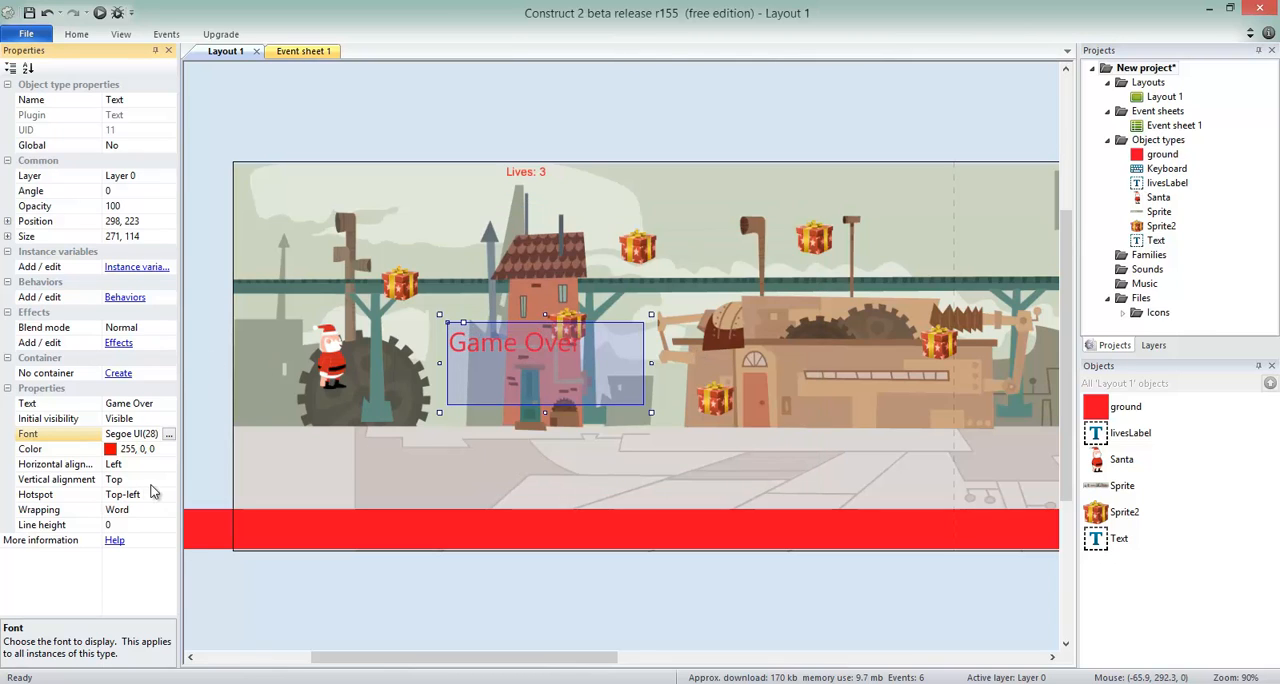
Set the Game Over text's initial visibility to Invisible and deselect it.
left_click(517, 144)
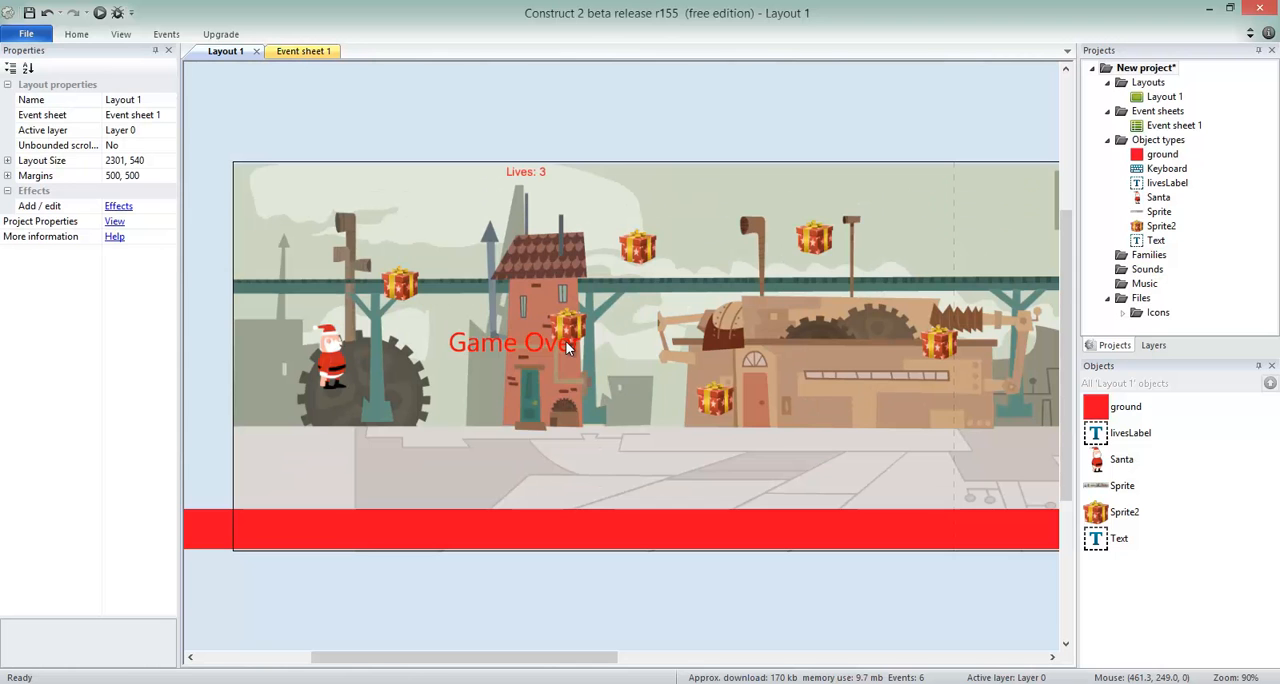
left_click(566, 347)
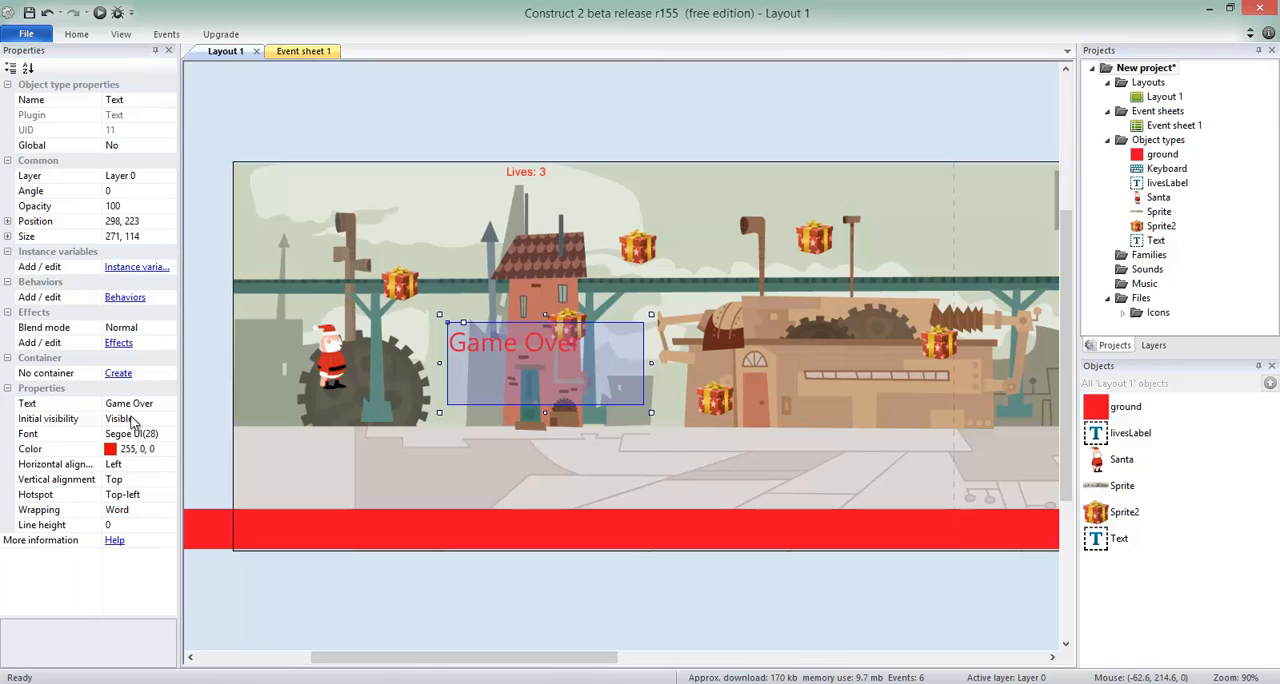
left_click(165, 420)
left_click(168, 419)
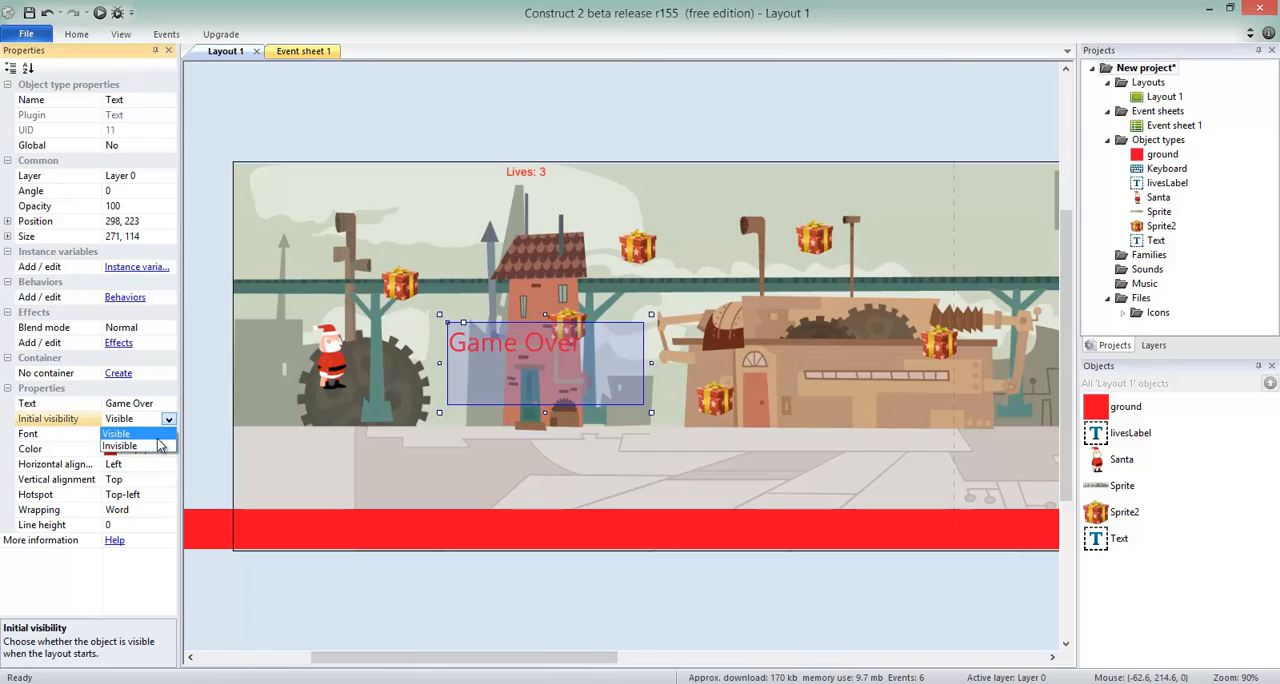
left_click(155, 446)
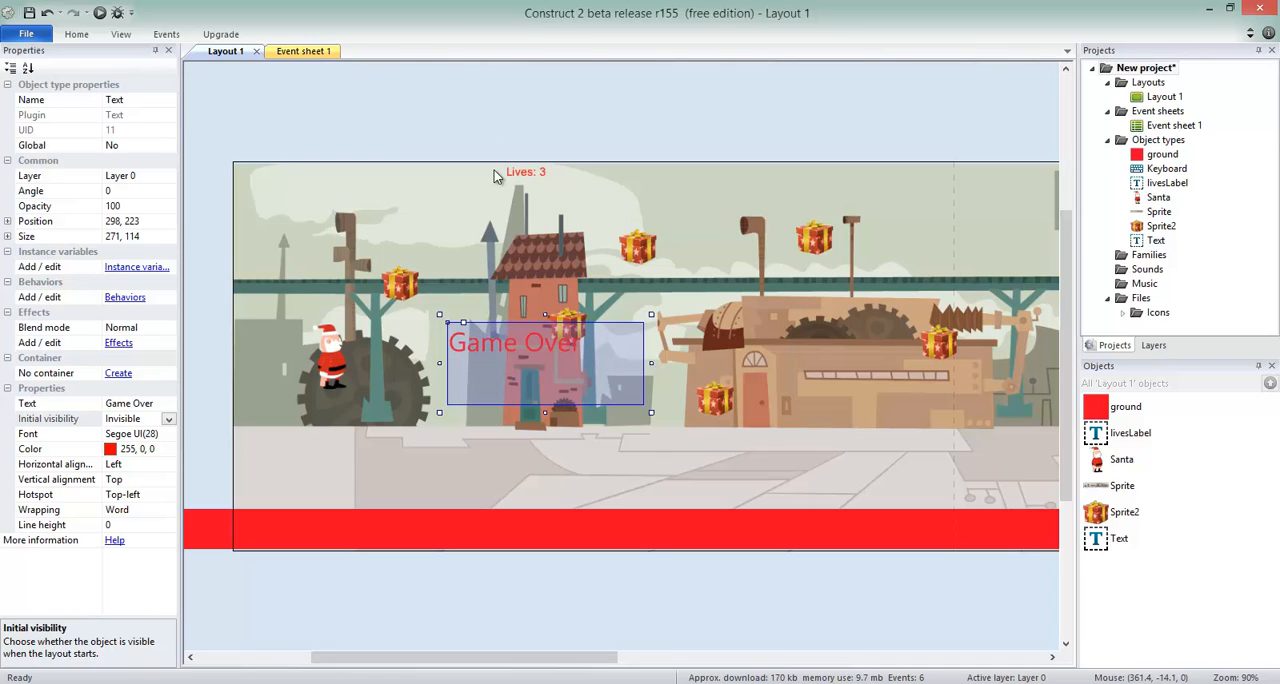
left_click(437, 598)
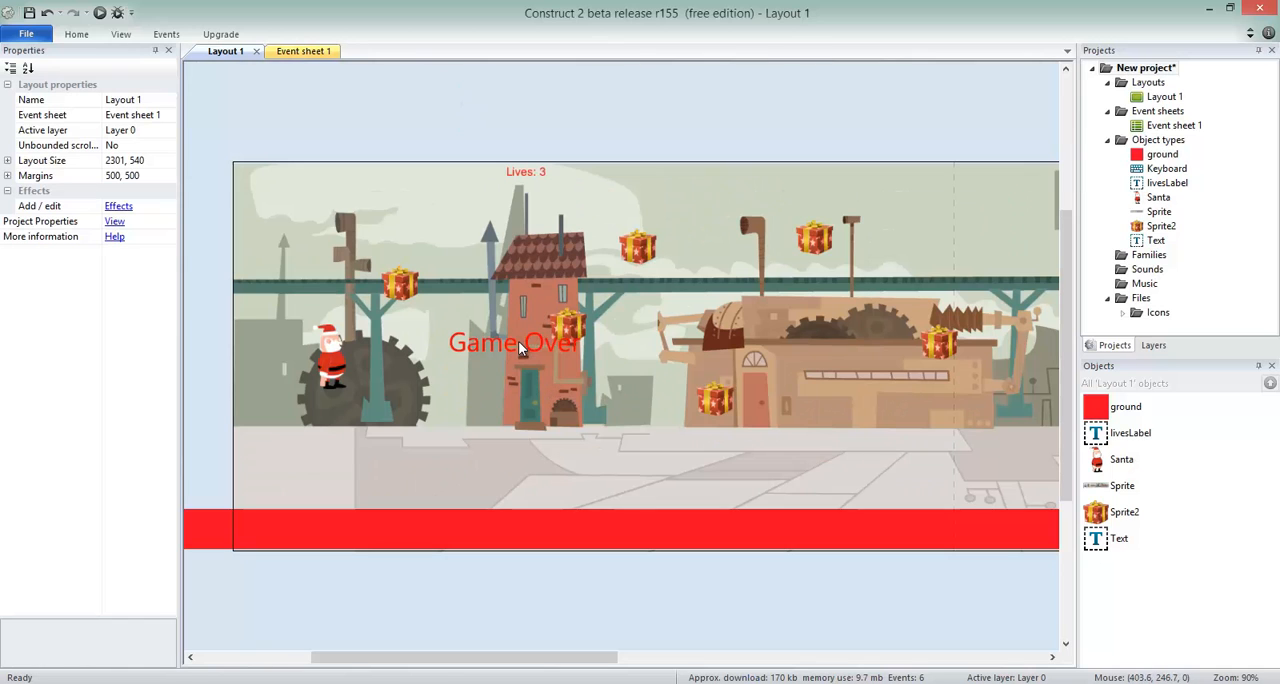
Rename the Game Over text object to gameover.
left_click(518, 341)
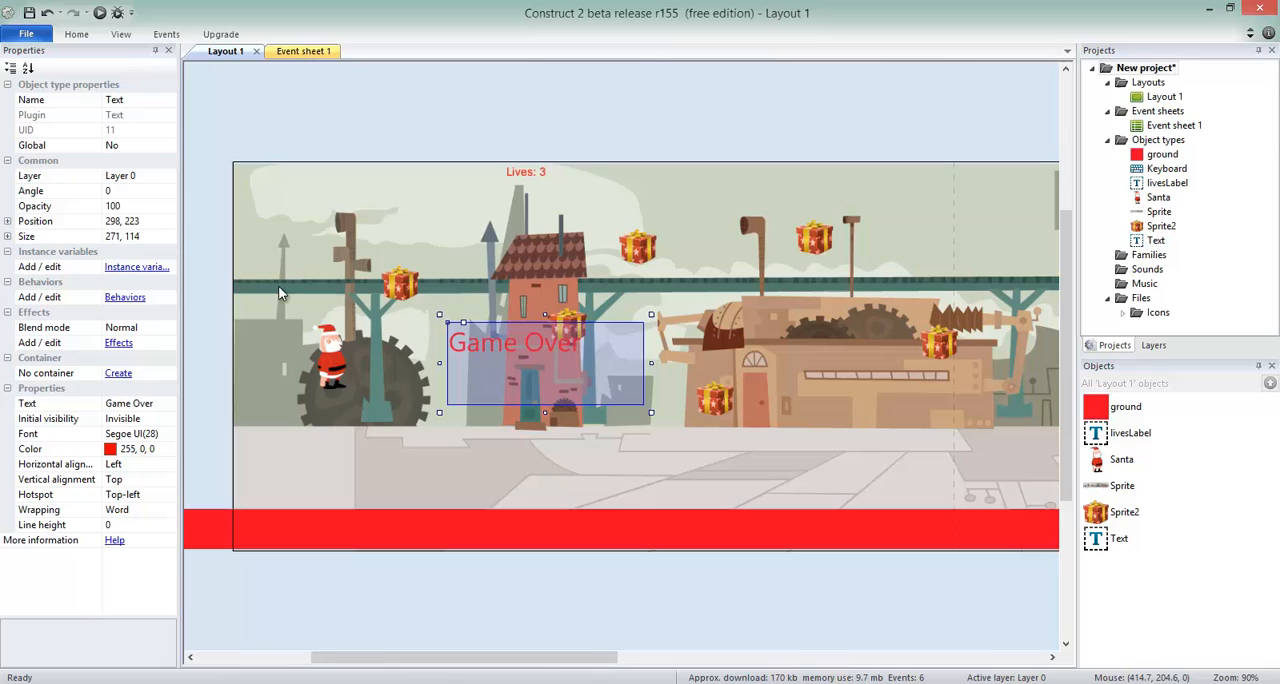
left_click(147, 101)
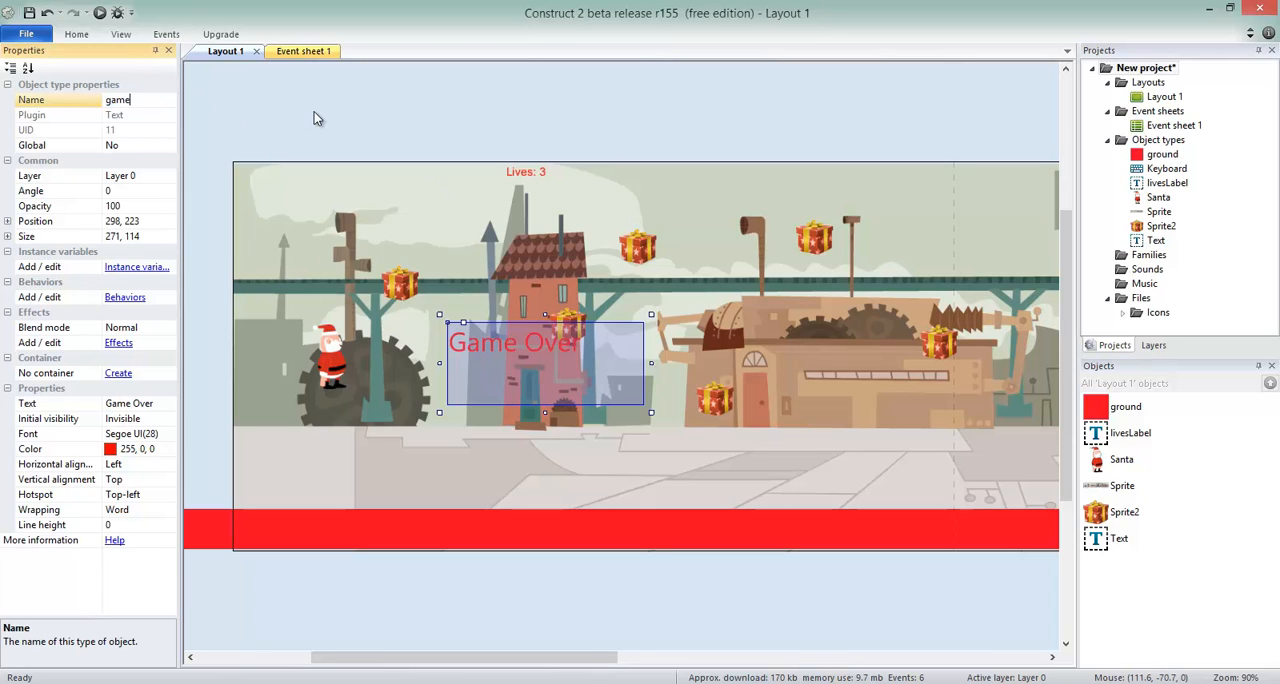
type("gameover")
key("Return")
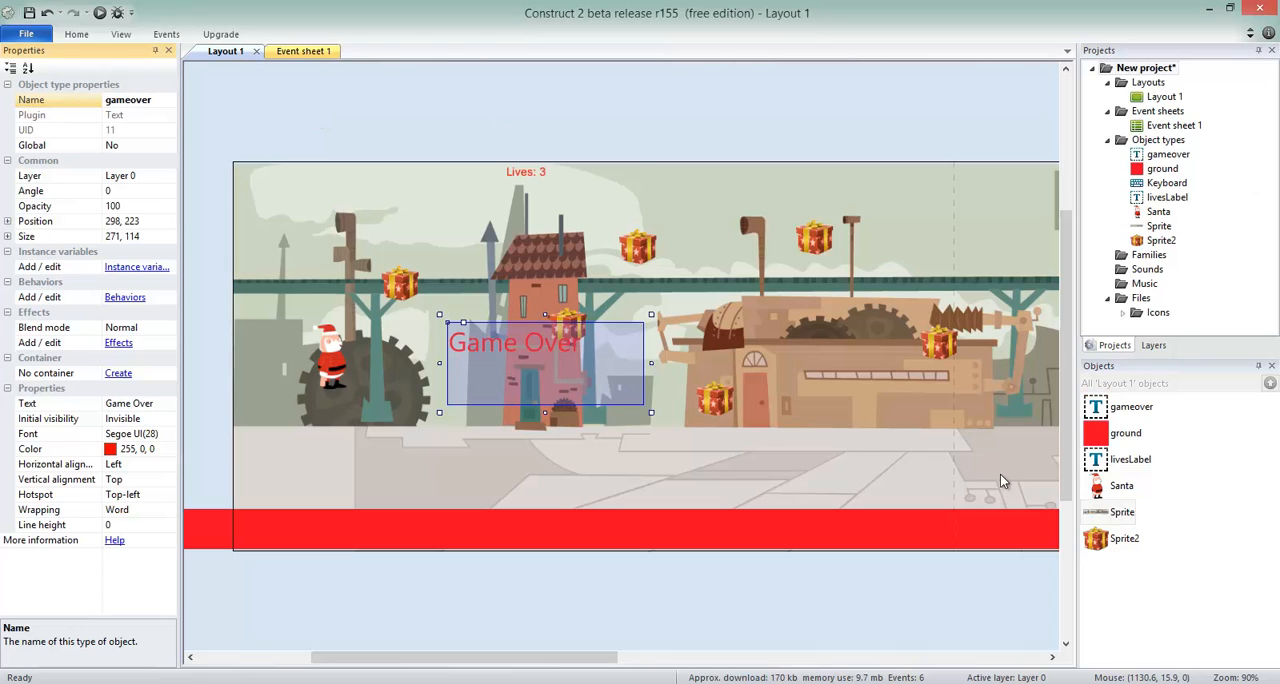
Rename the factory backdrop sprite to background and the present sprite to gift.
left_click(1118, 508)
left_click(137, 102)
type("background")
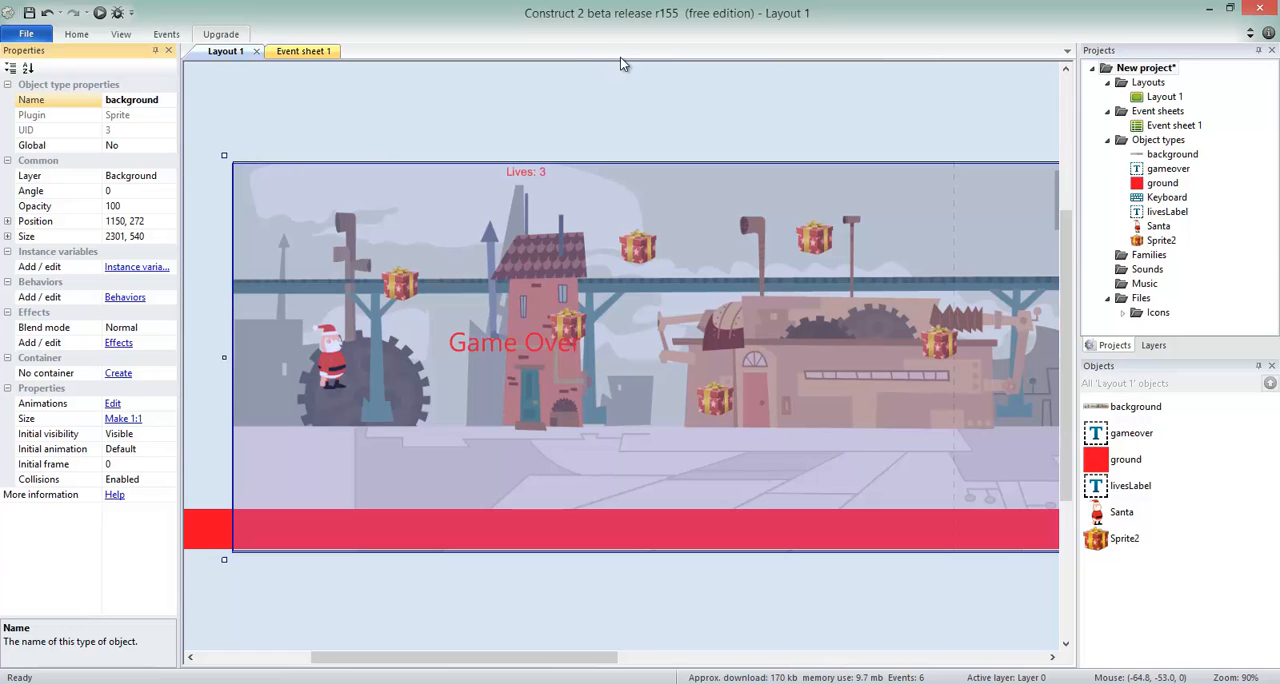
left_click(1118, 539)
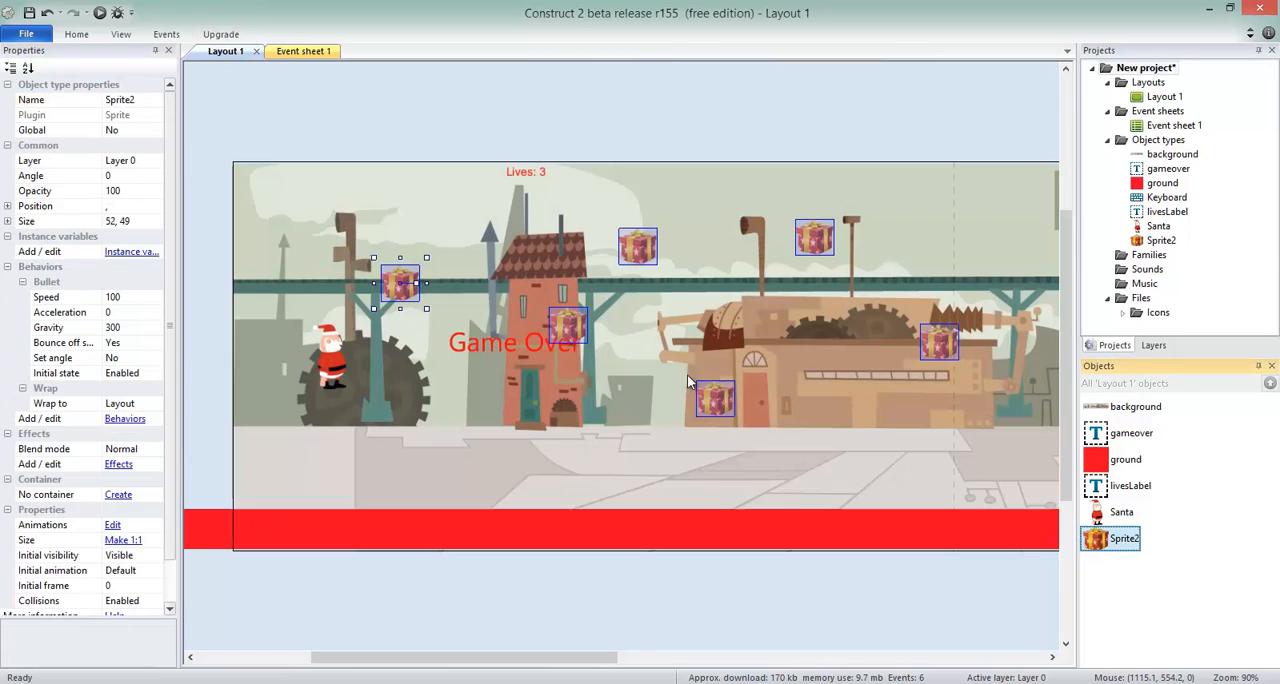
left_click(140, 102)
type("gift")
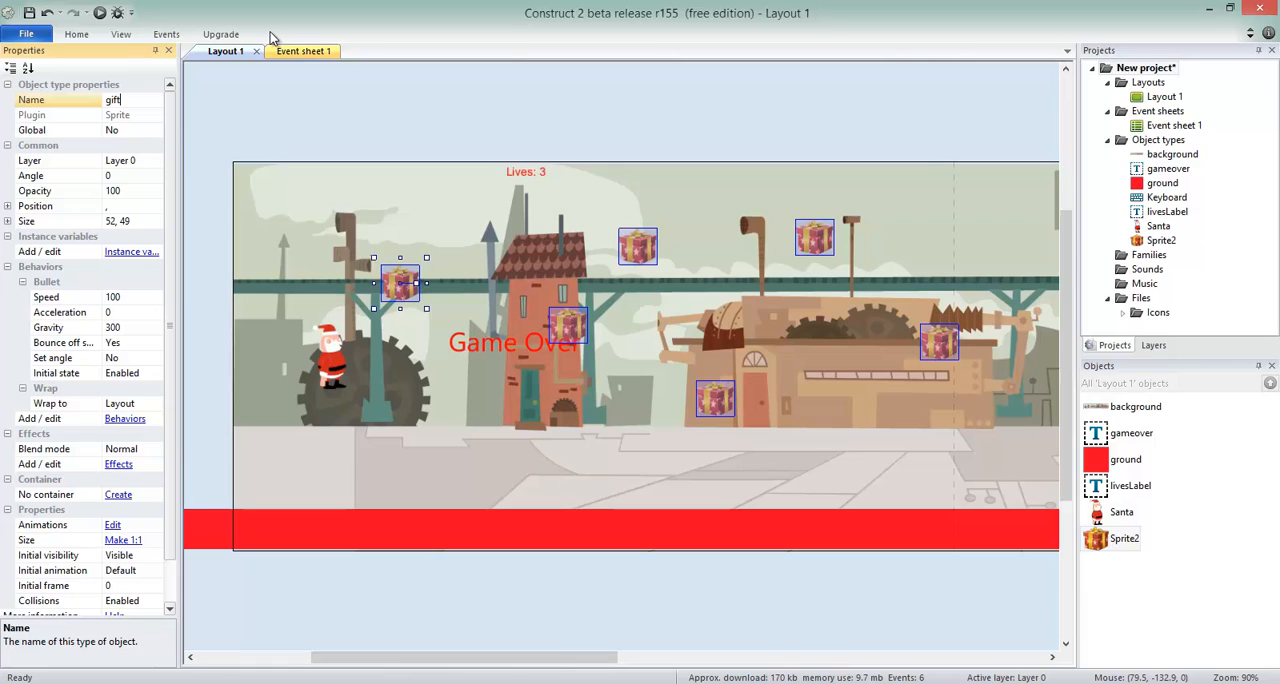
key("Return")
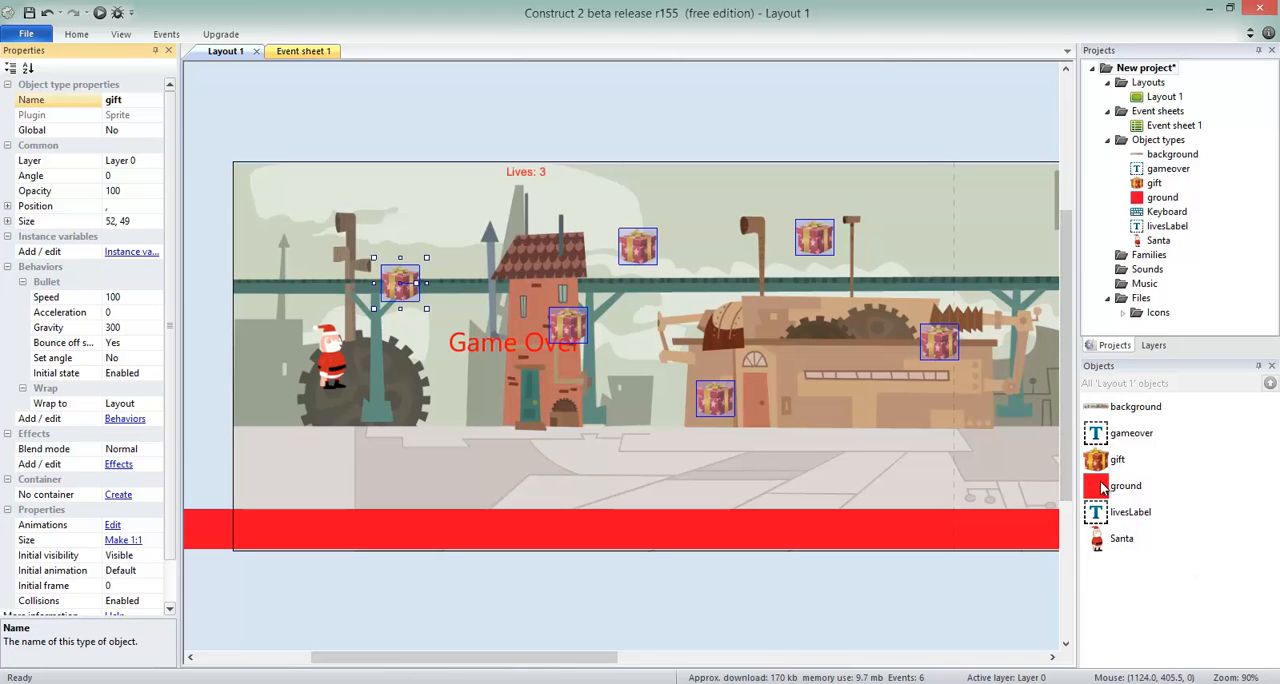
Add an action to the lives ≤ 0 event in Event sheet 1 that sets the gameover text to Visible.
left_click(301, 52)
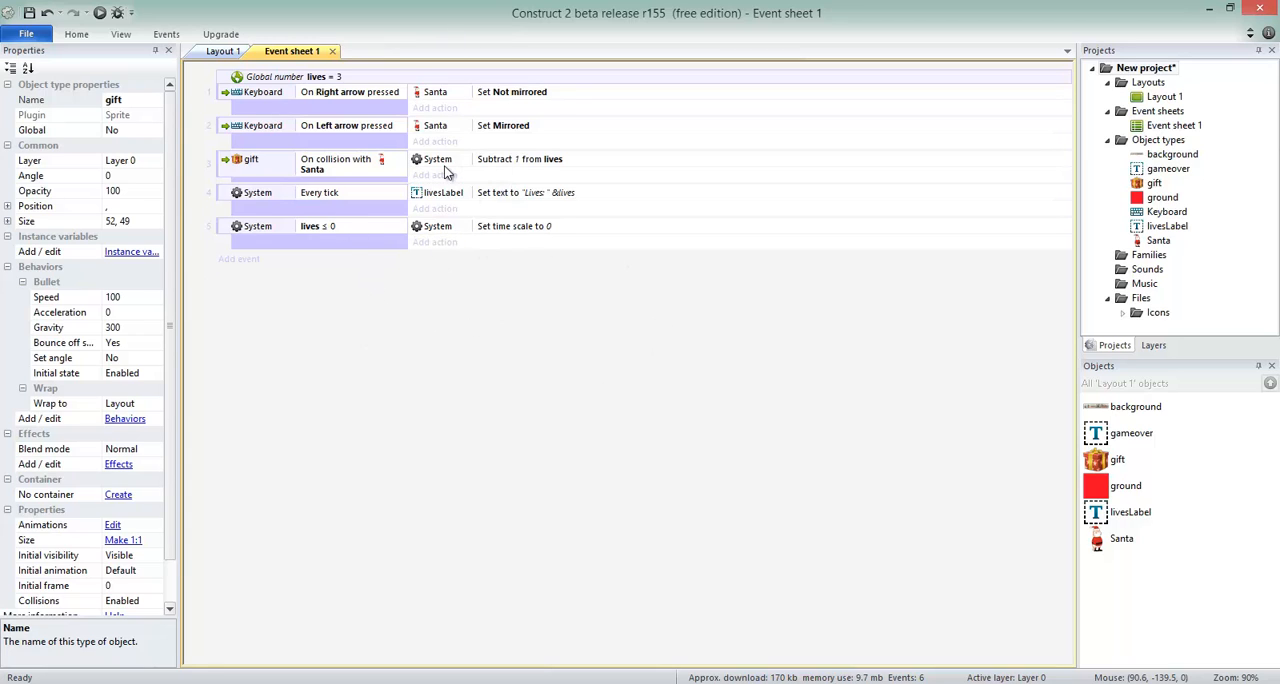
left_click(225, 231)
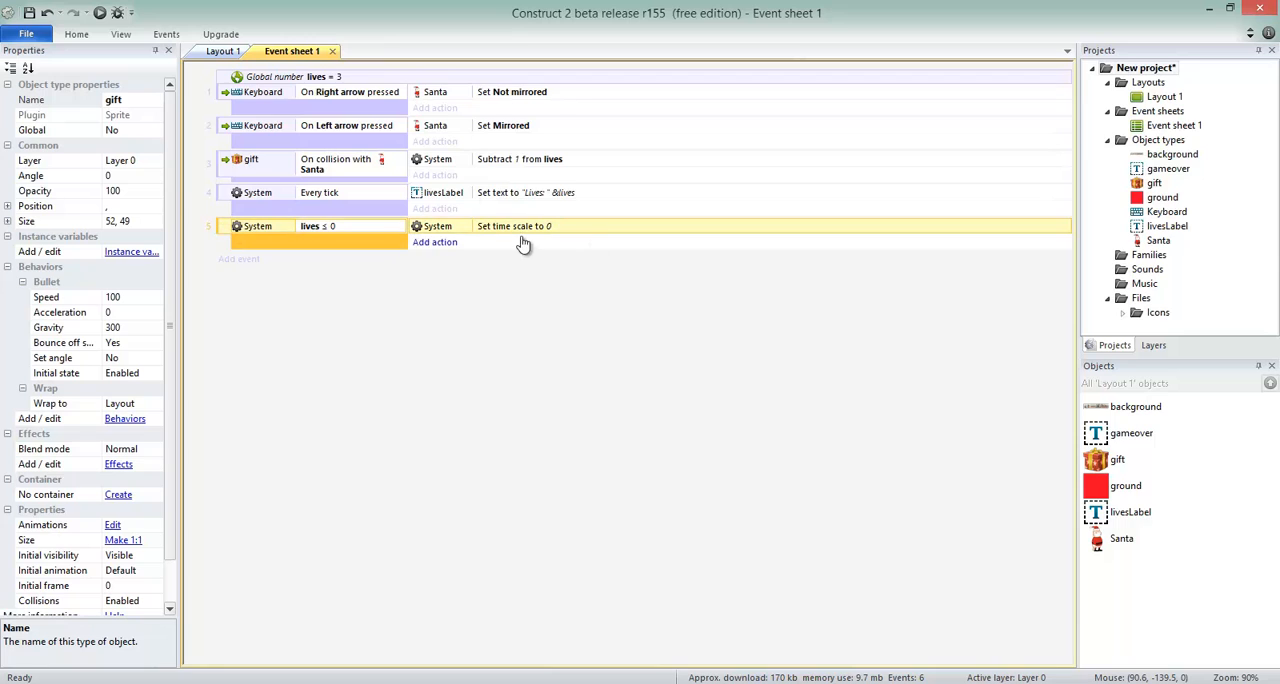
left_click(436, 243)
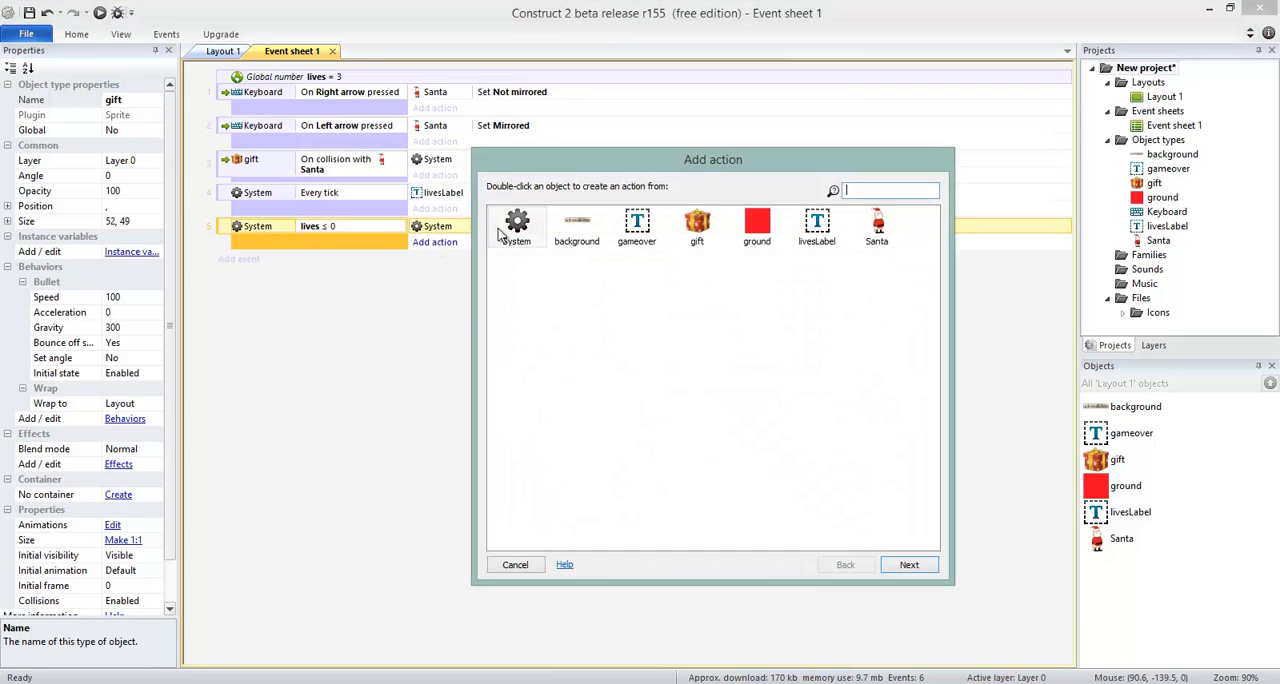
left_click(541, 566)
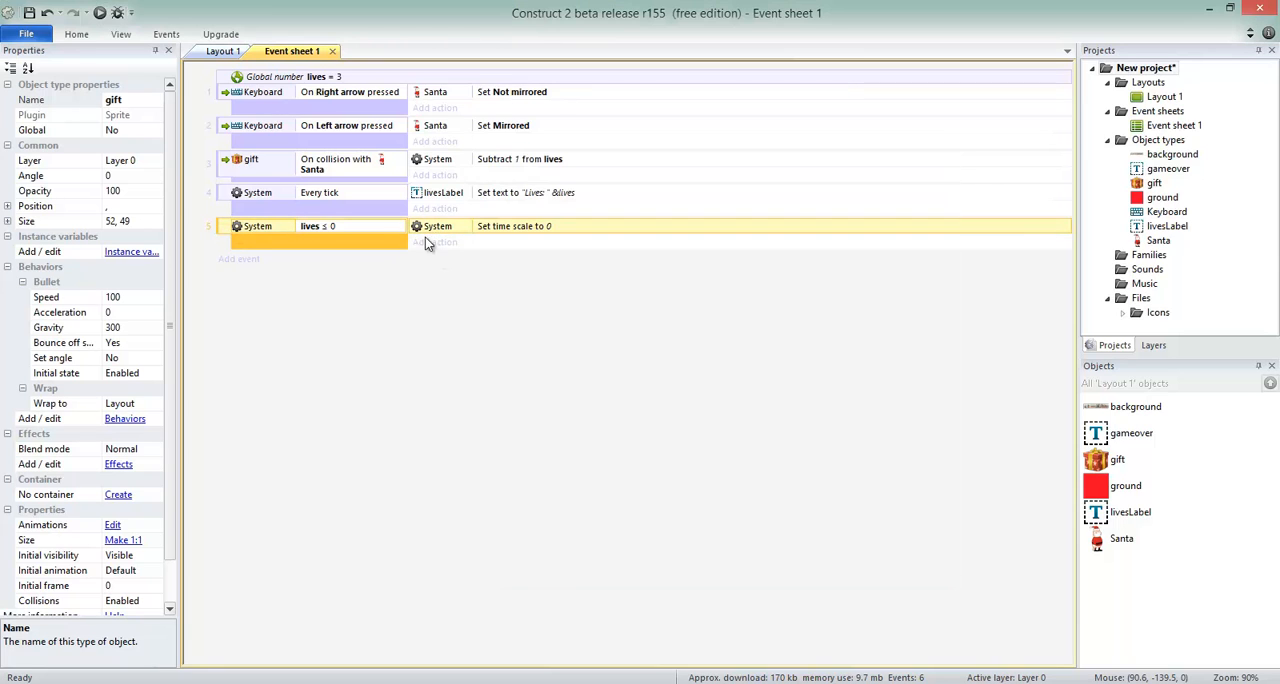
left_click(434, 243)
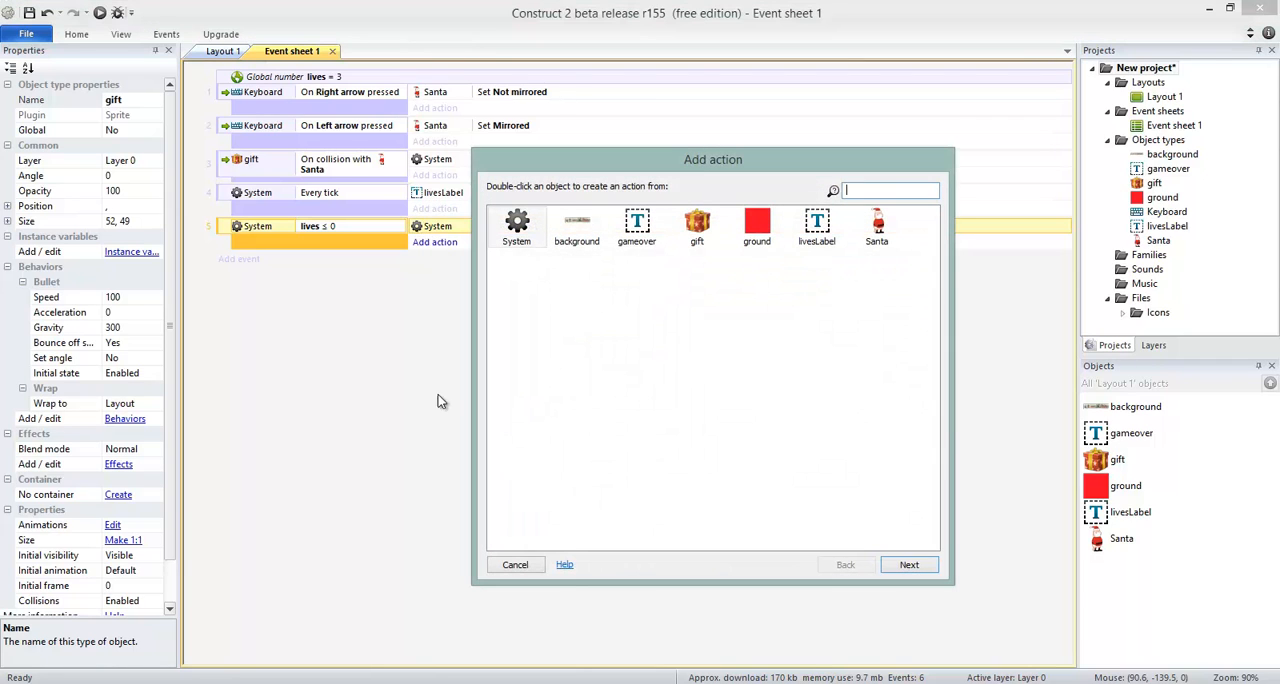
double_click(634, 232)
type("vis")
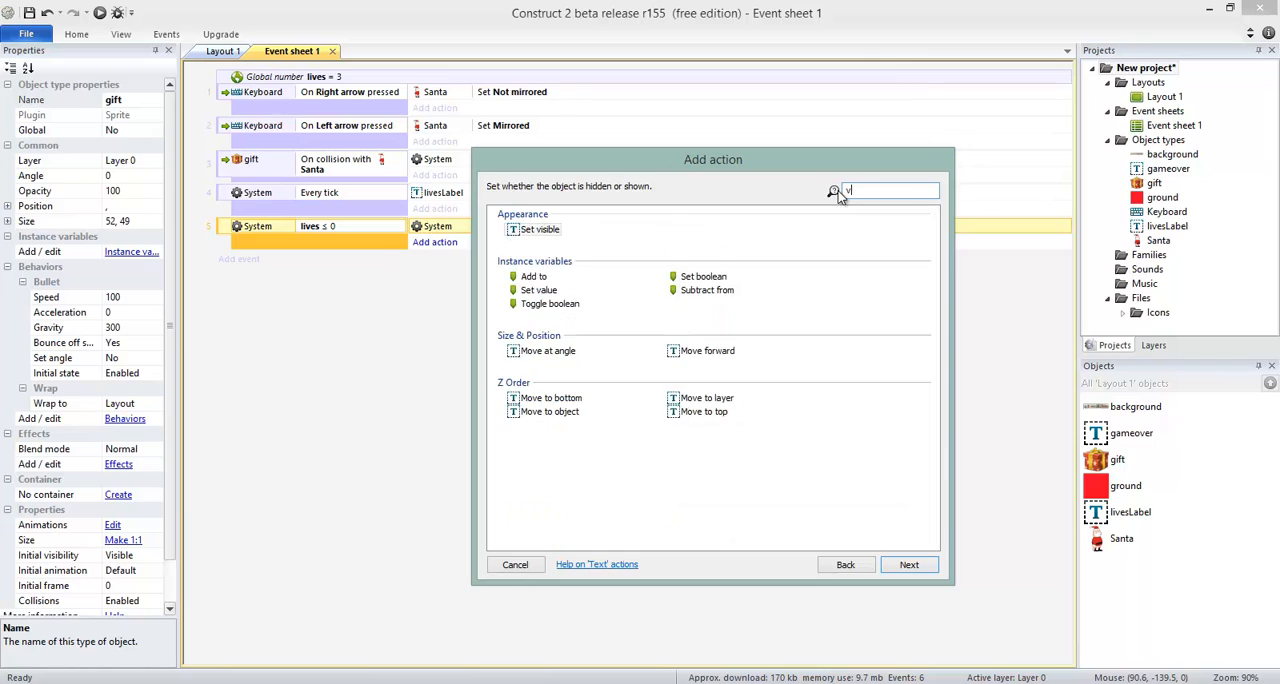
double_click(541, 230)
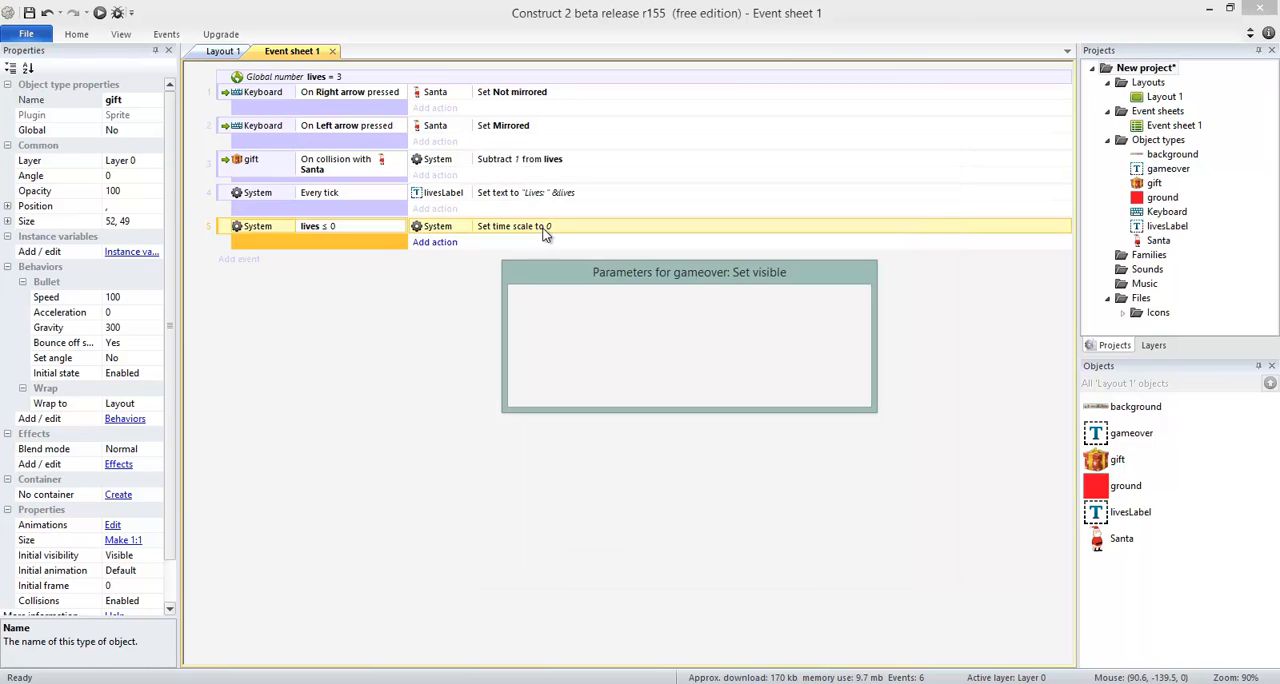
left_click(830, 392)
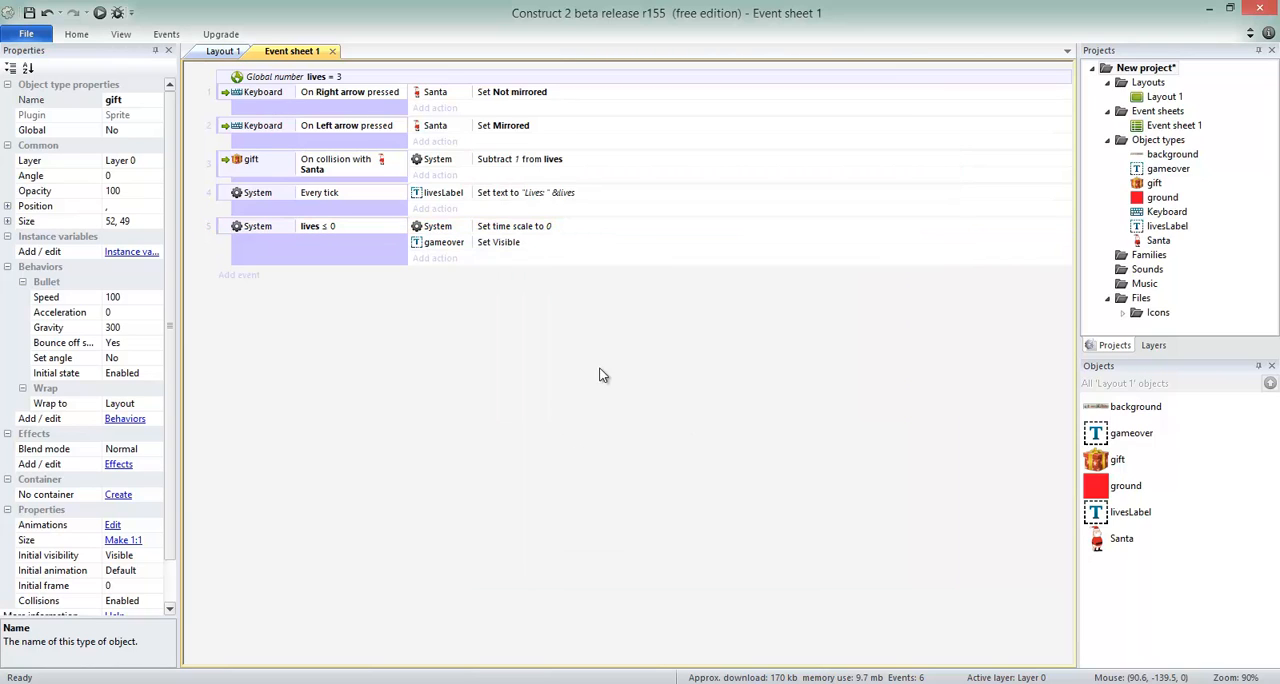
left_click(240, 232)
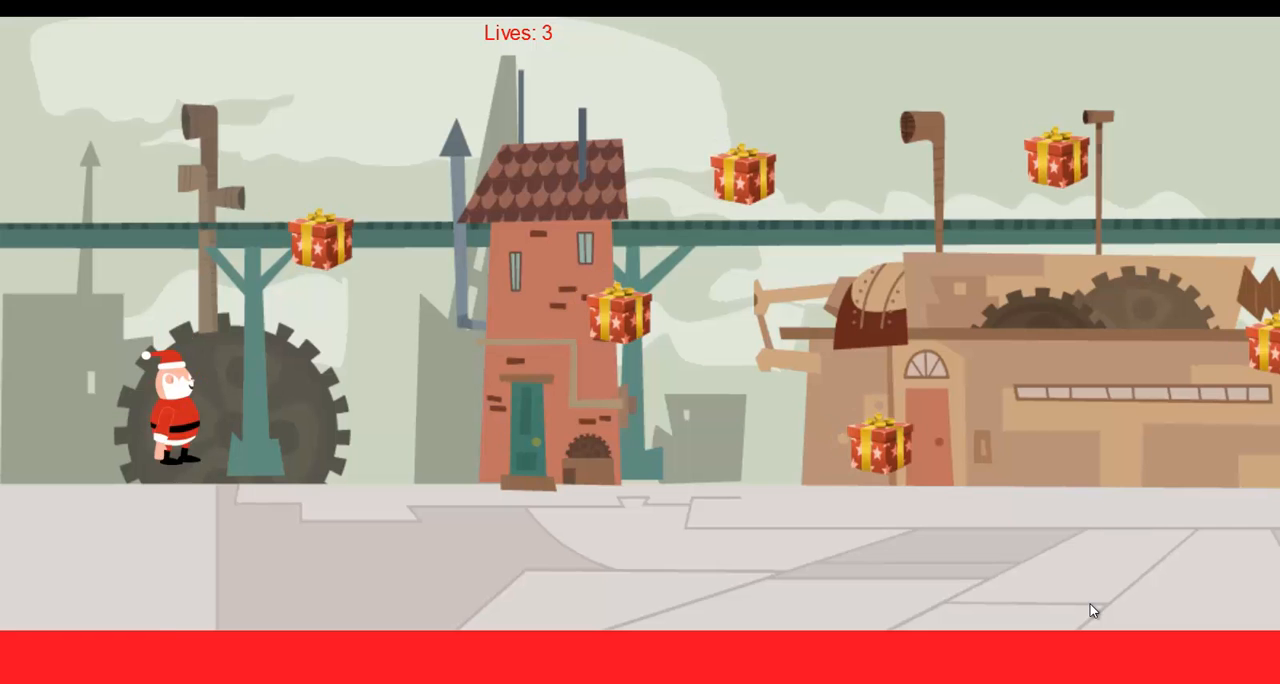
Playtest the game by moving Santa right and jumping into the gifts to check the loss of lives.
key("Right")
key("Up")
key("Right")
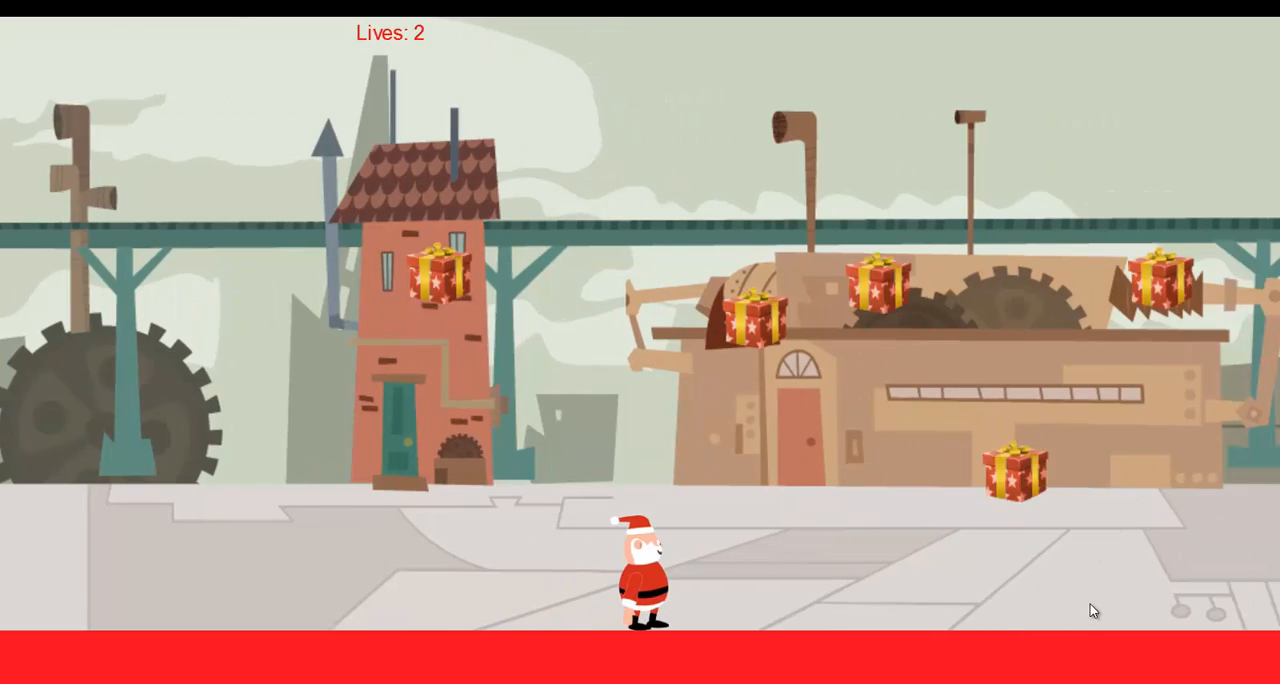
key("Up")
key("Up")
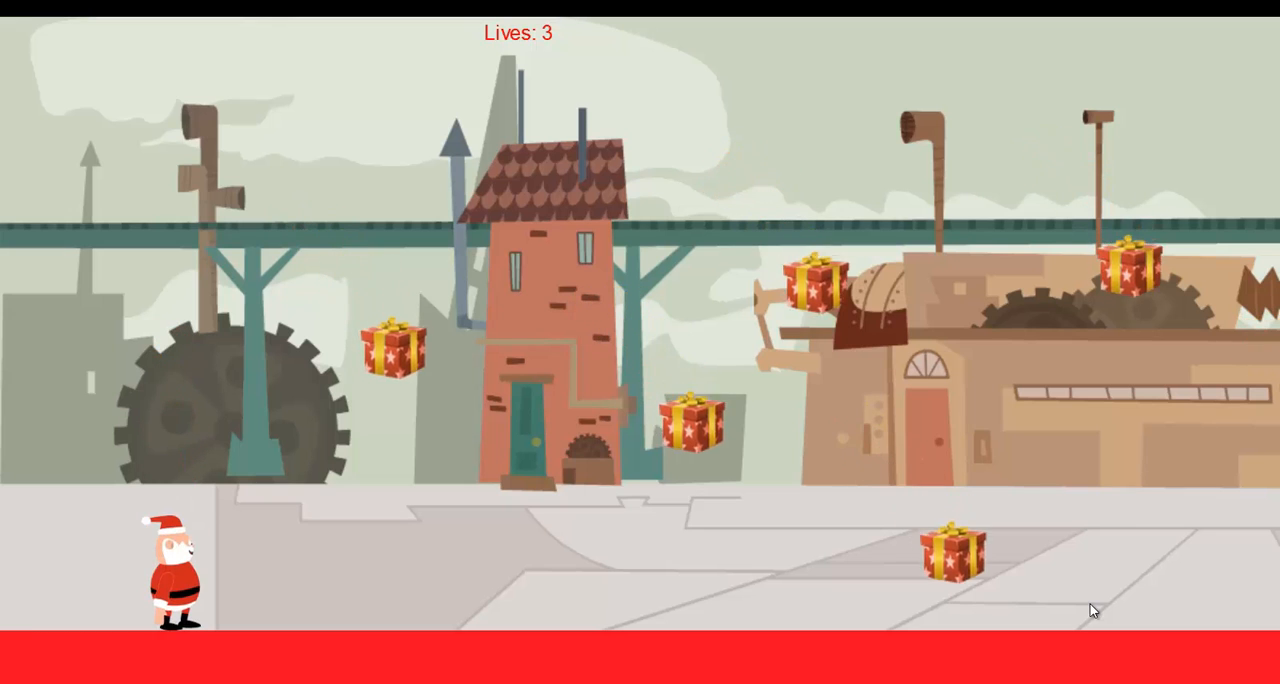
Move Santa back and forth through the level to check the lives label during scrolling, and return to the Construct 2 editor.
key("Up")
key("Right")
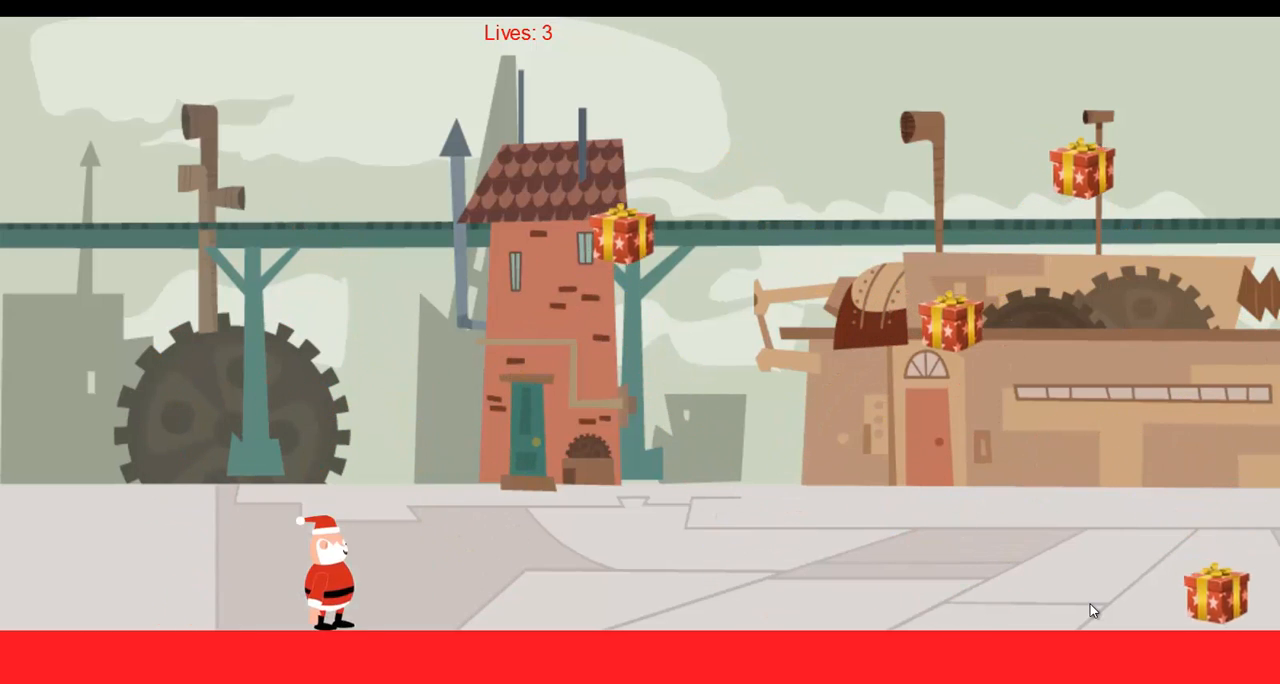
key("Up")
key("Right")
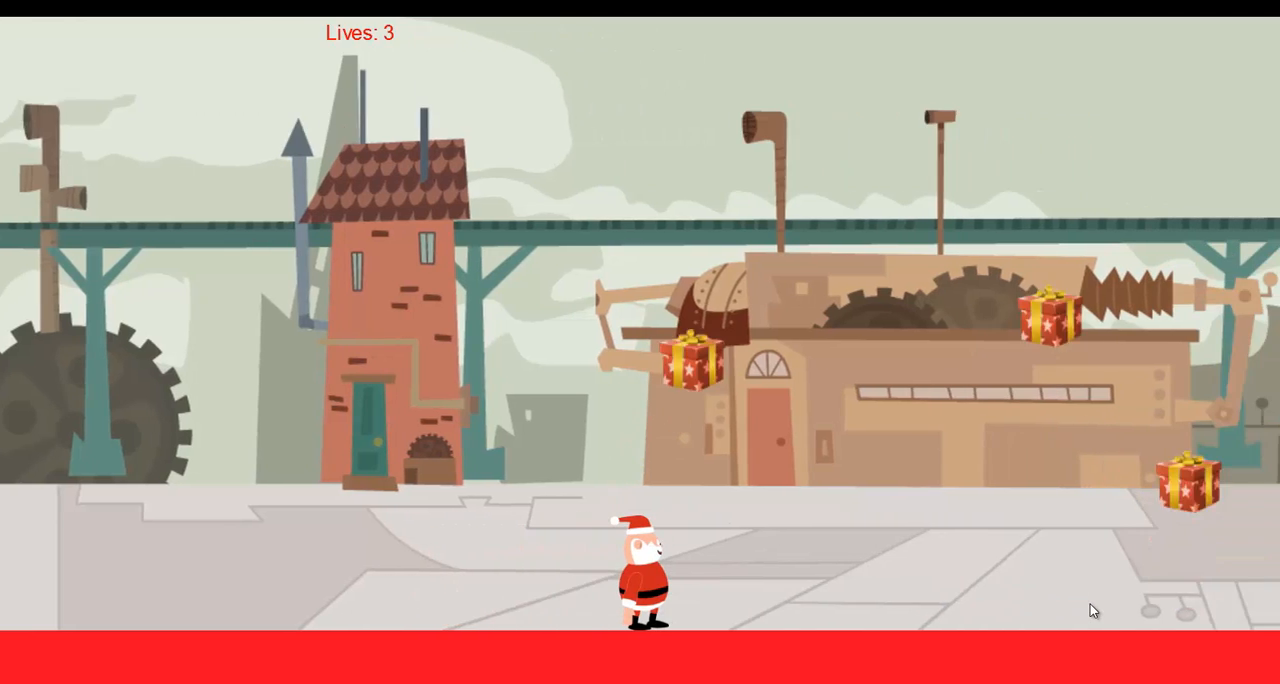
key("Left")
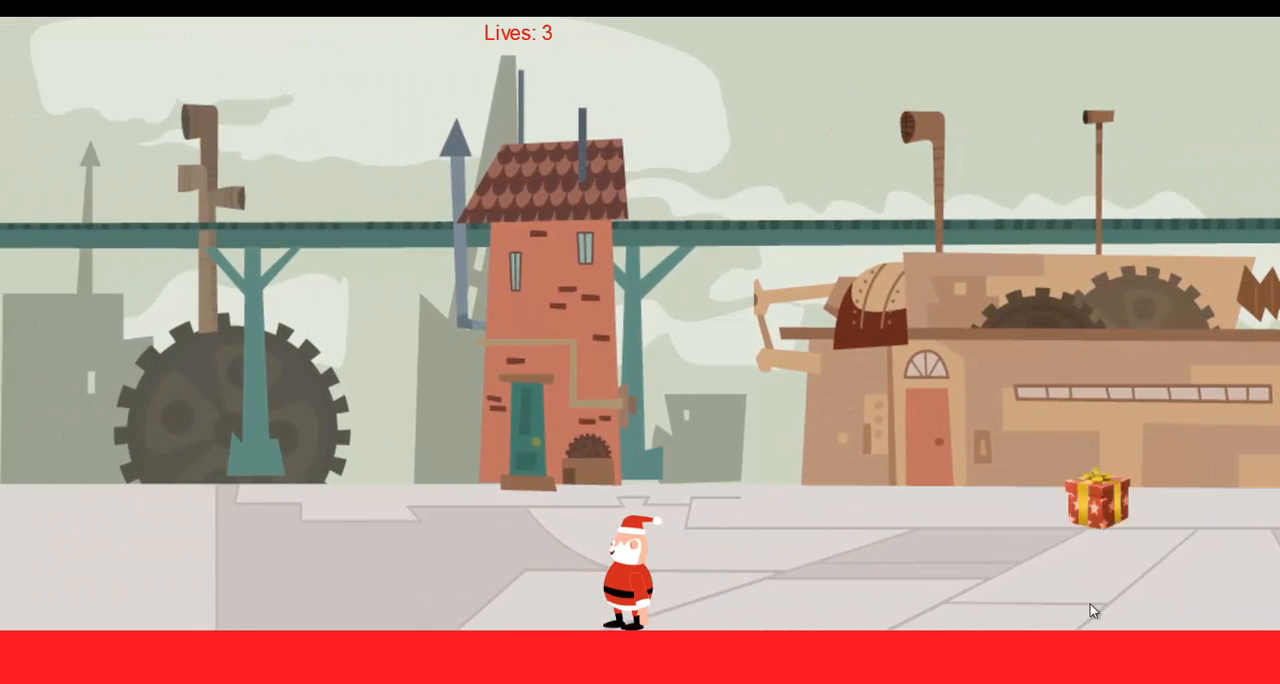
key("Right")
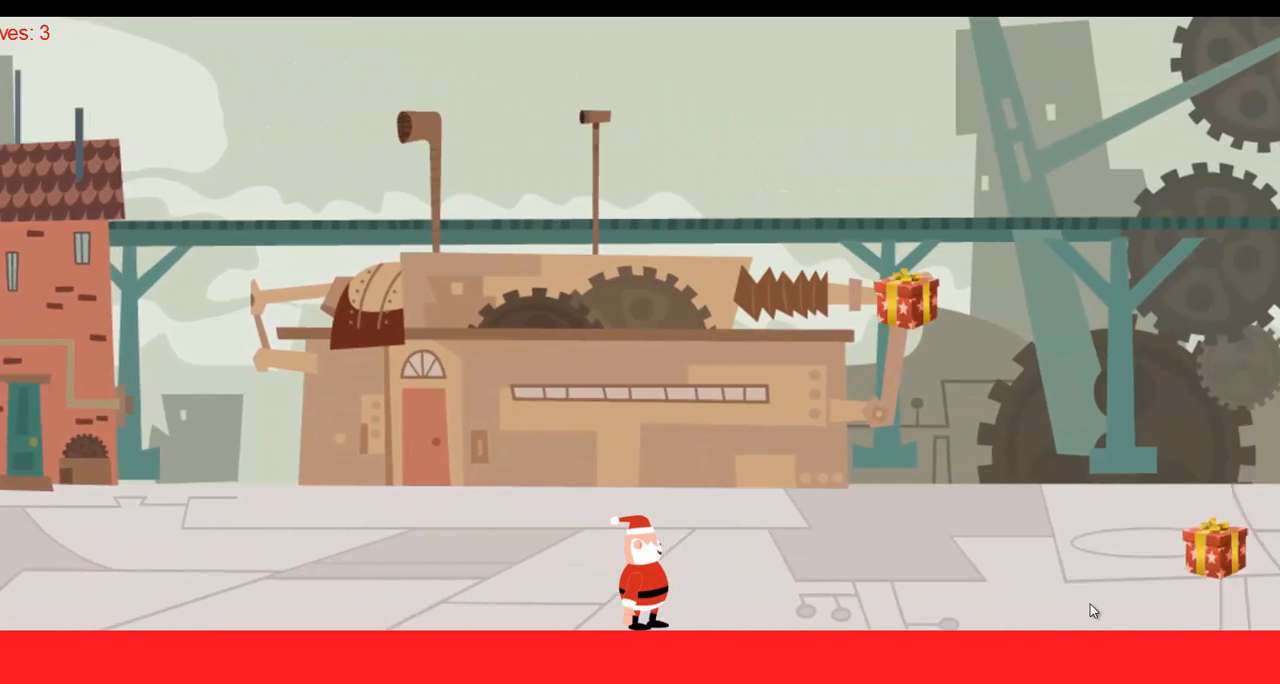
key("Left")
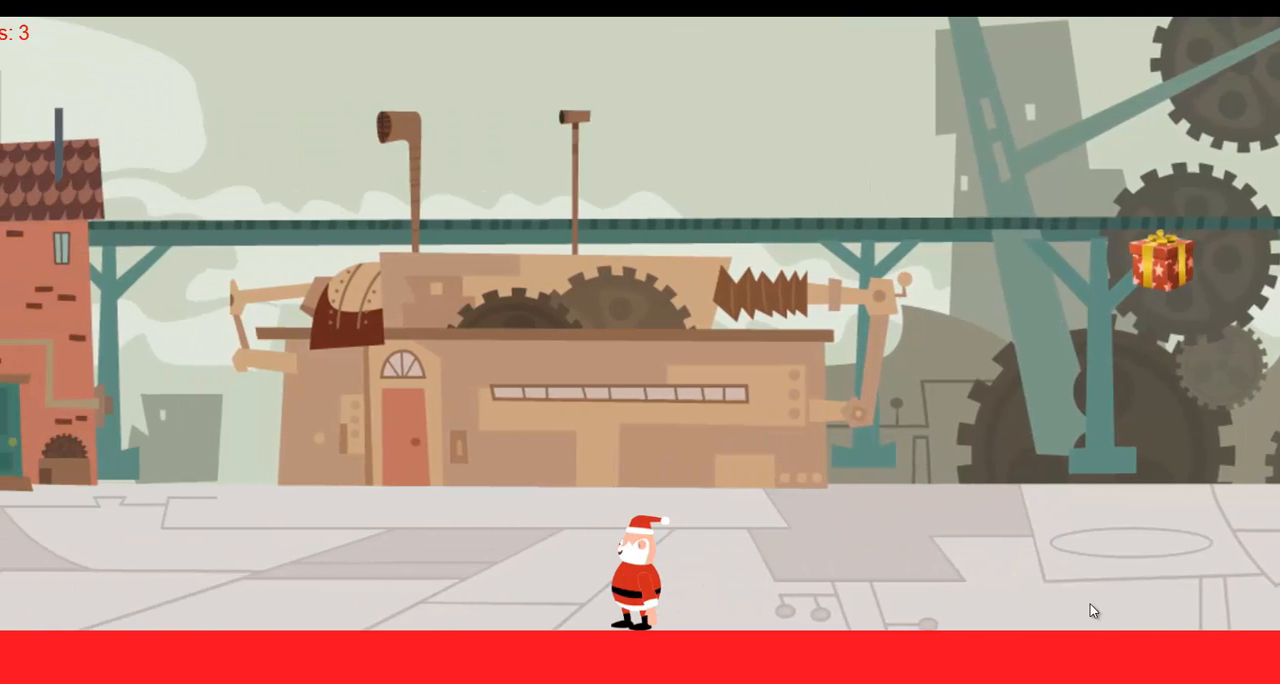
key("Left")
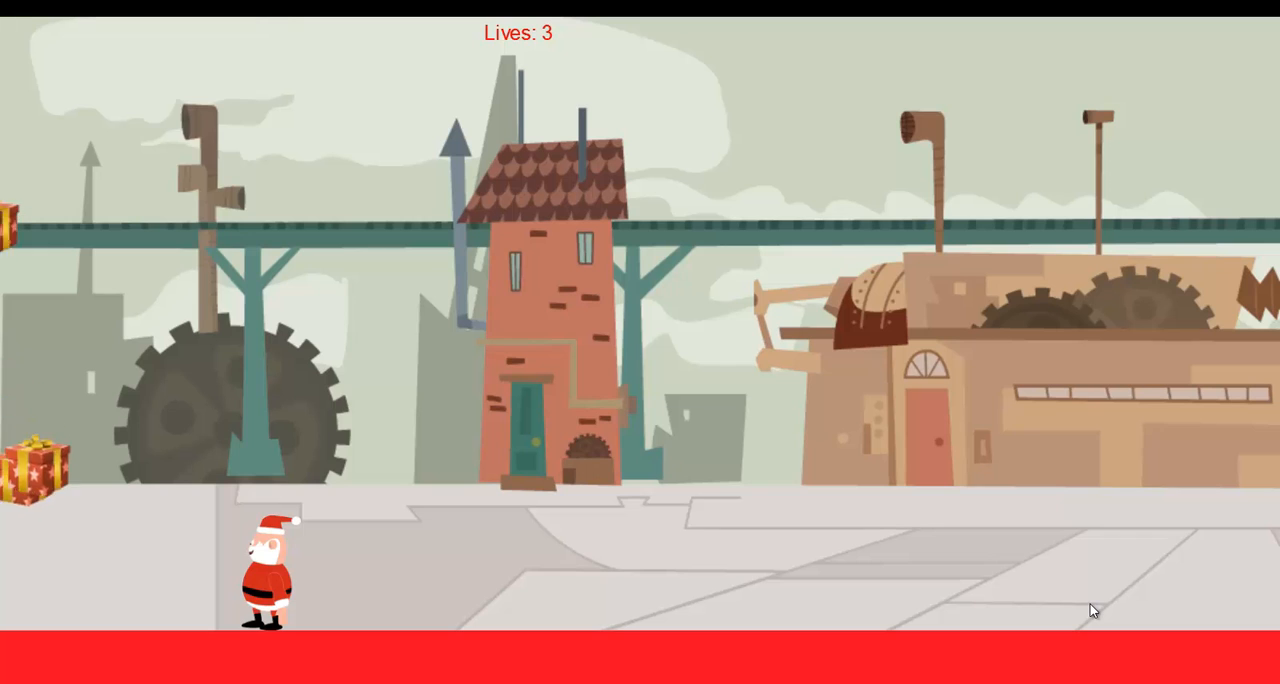
key("alt+Tab")
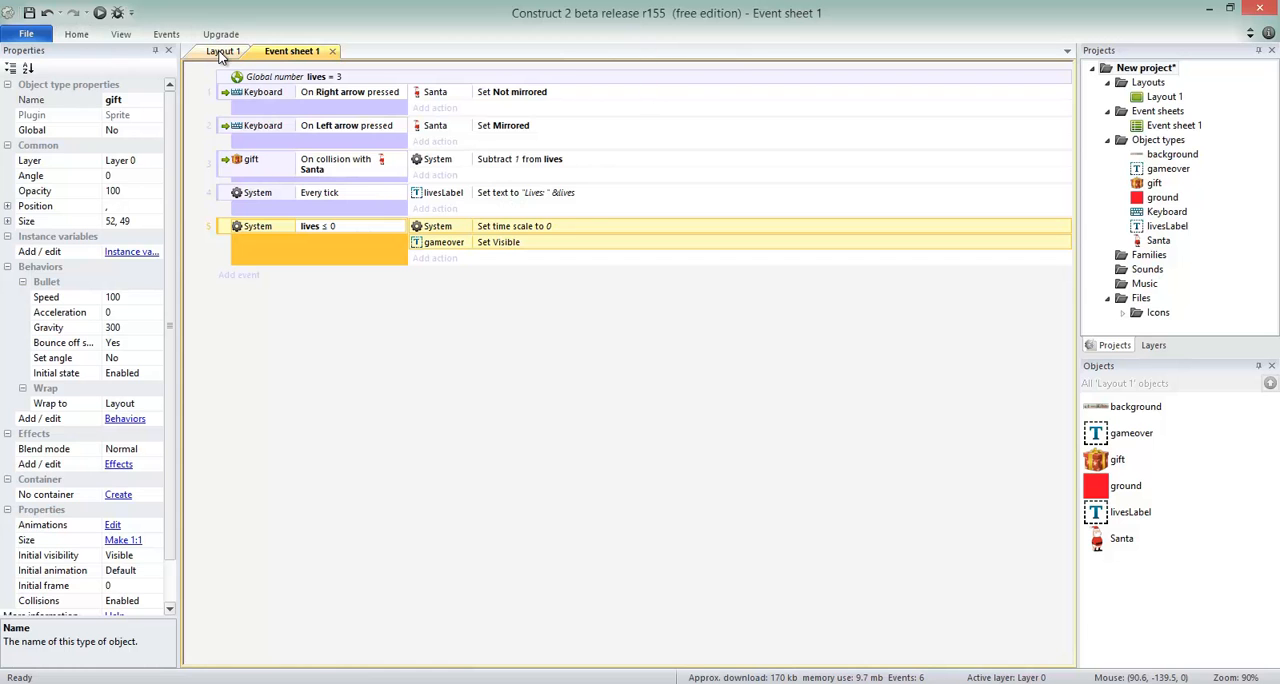
Rename Layer 0 of Layout 1 to Game.
left_click(222, 51)
left_click(1150, 346)
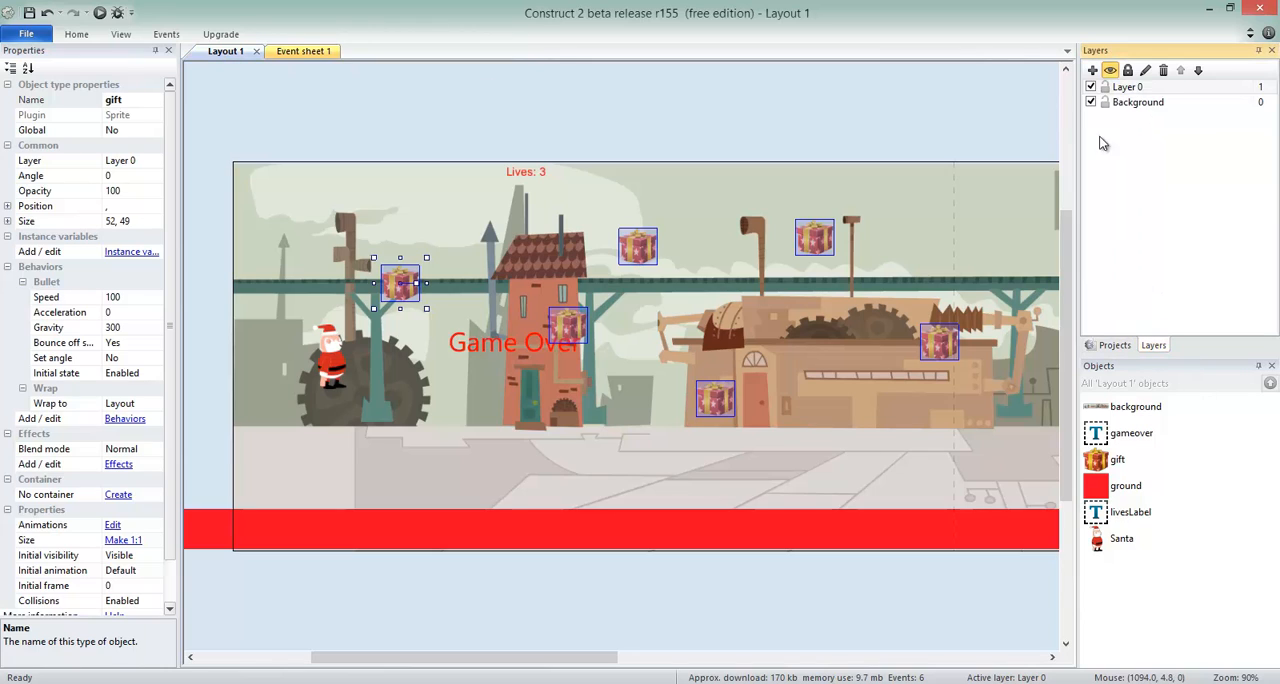
left_click(1138, 102)
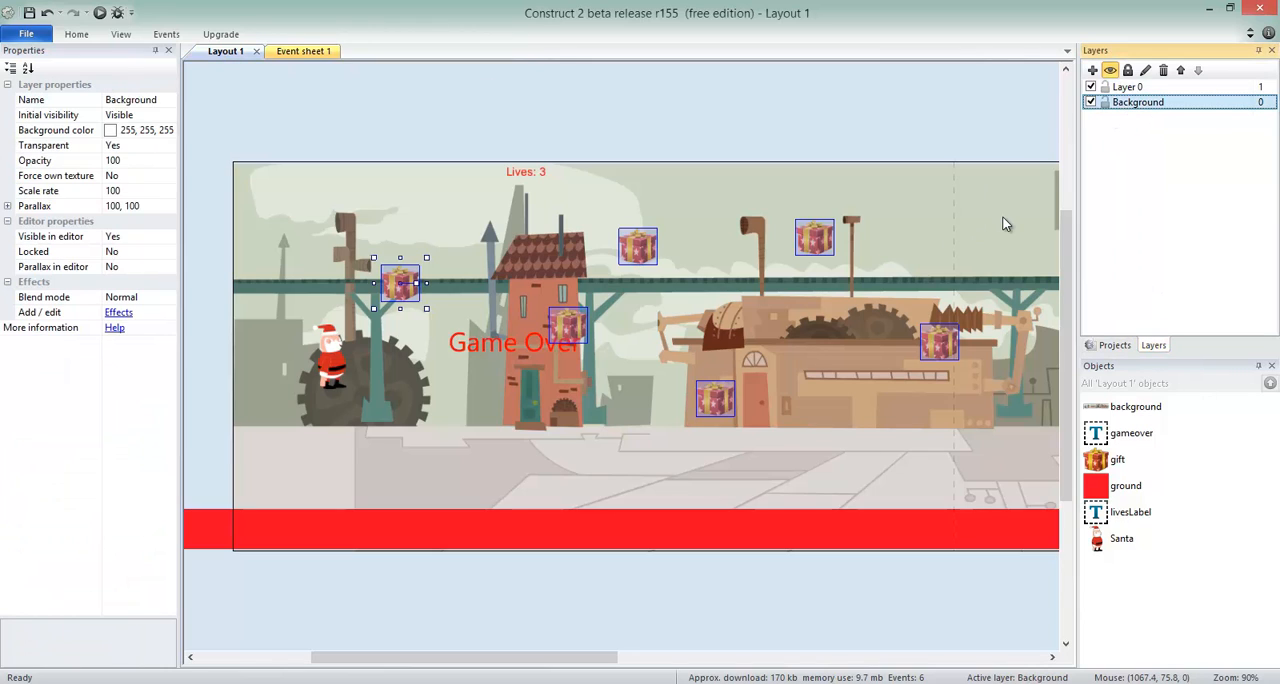
left_click(1128, 87)
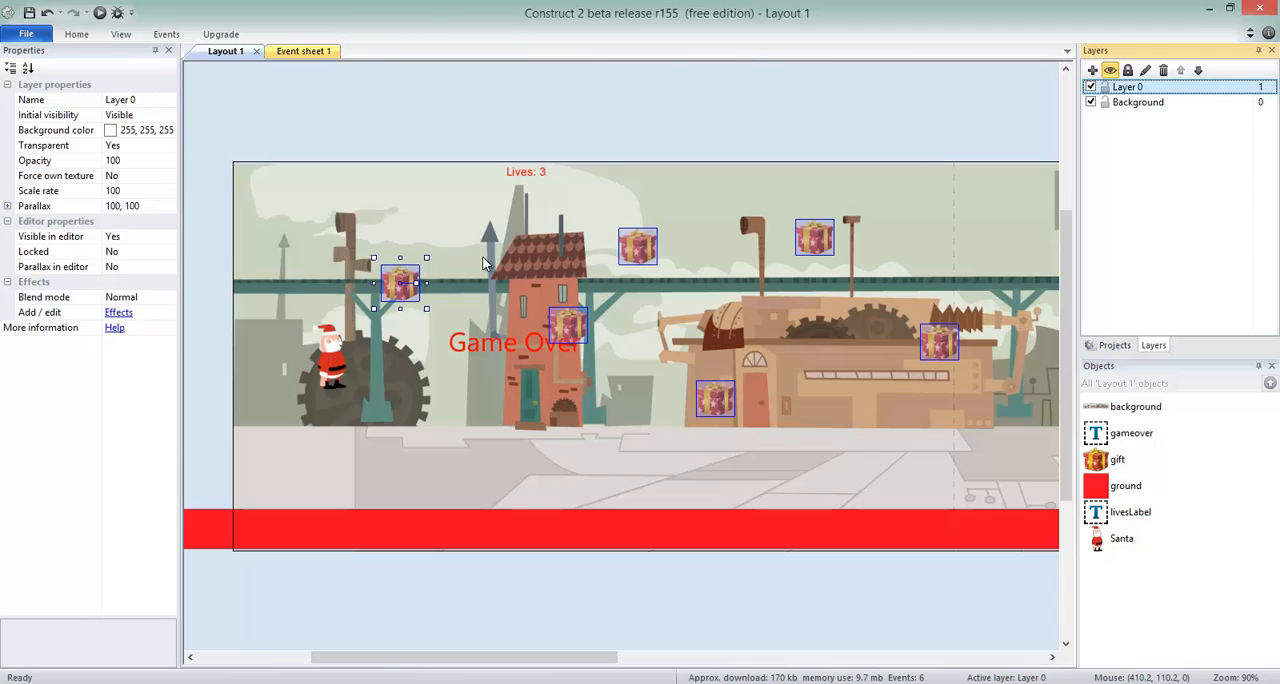
right_click(1134, 88)
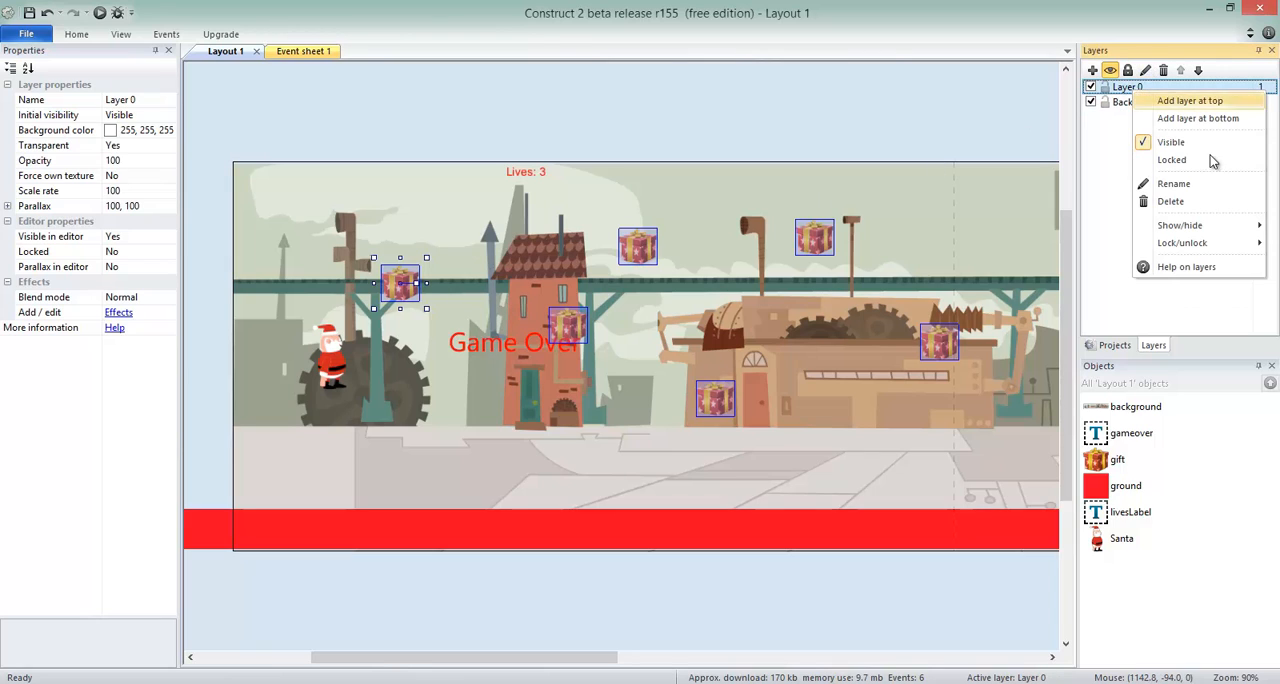
left_click(1174, 184)
type("Game")
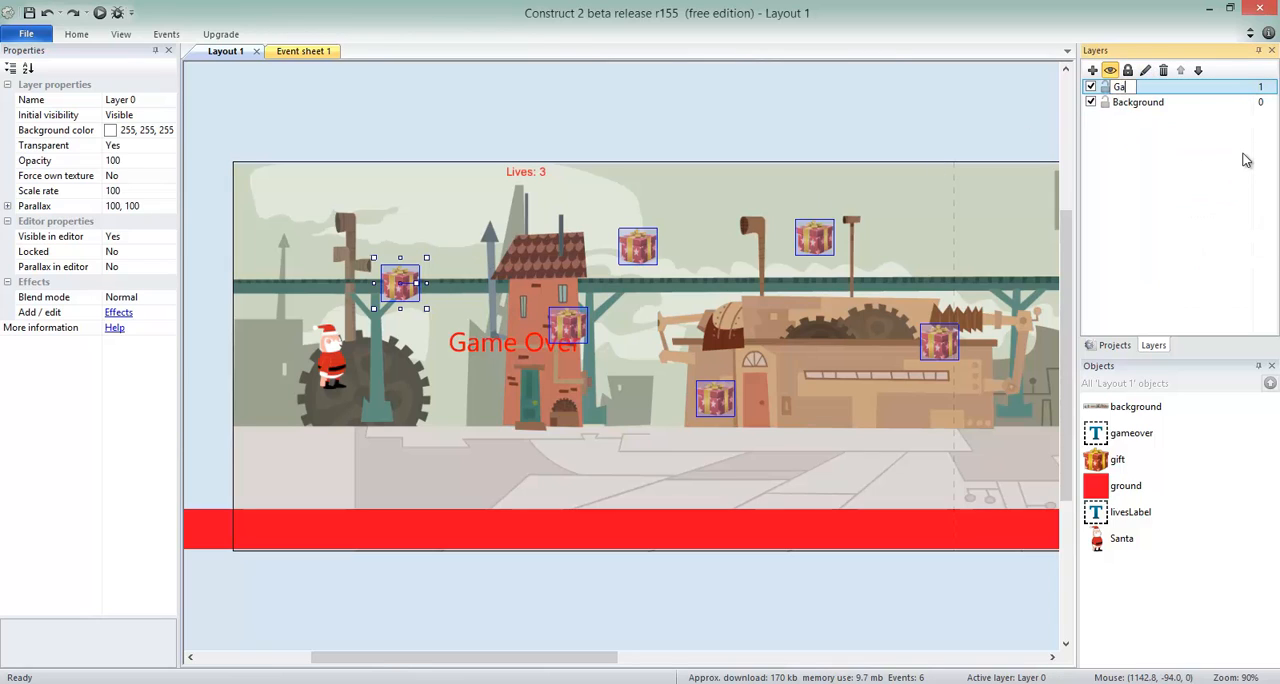
key("Return")
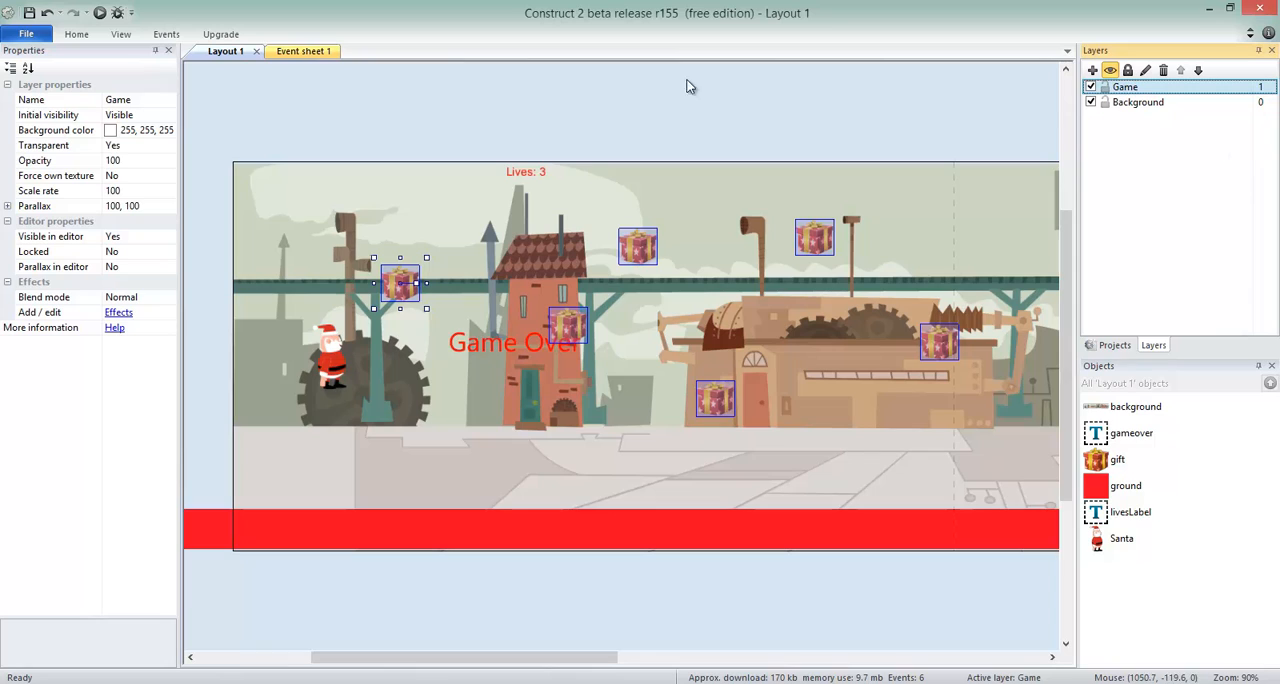
Add a new layer above the Game layer and name it UI.
left_click(533, 177)
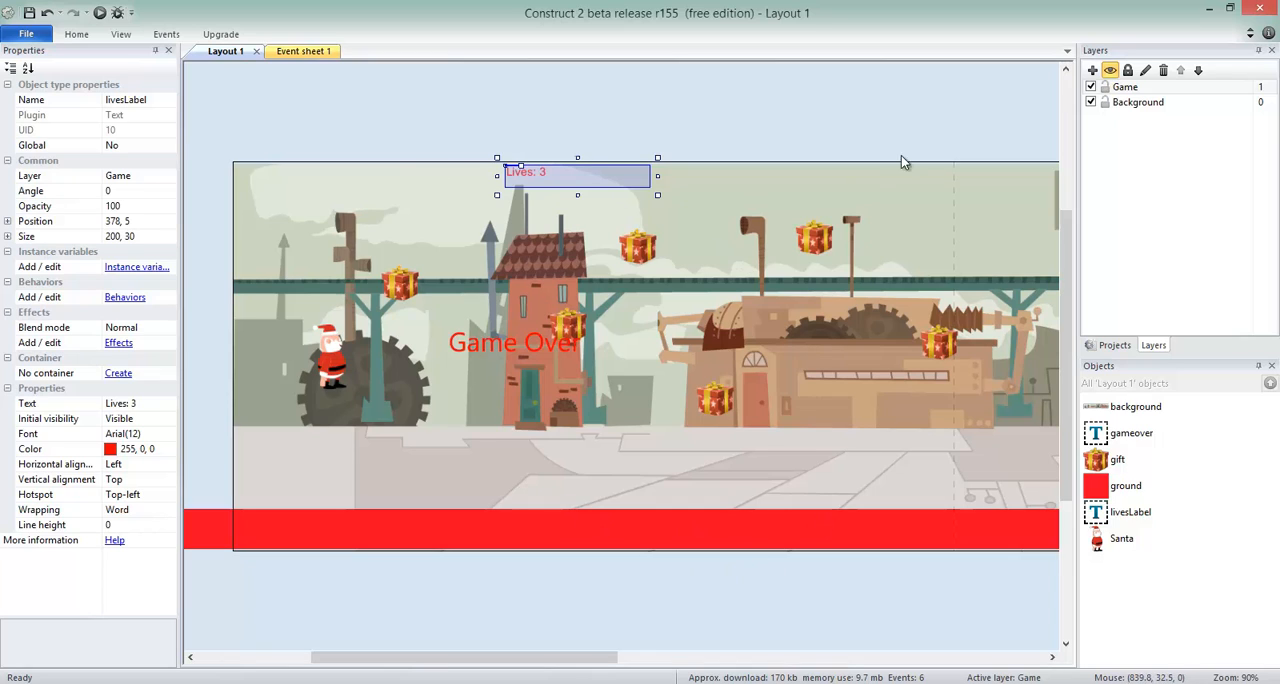
left_click(1092, 71)
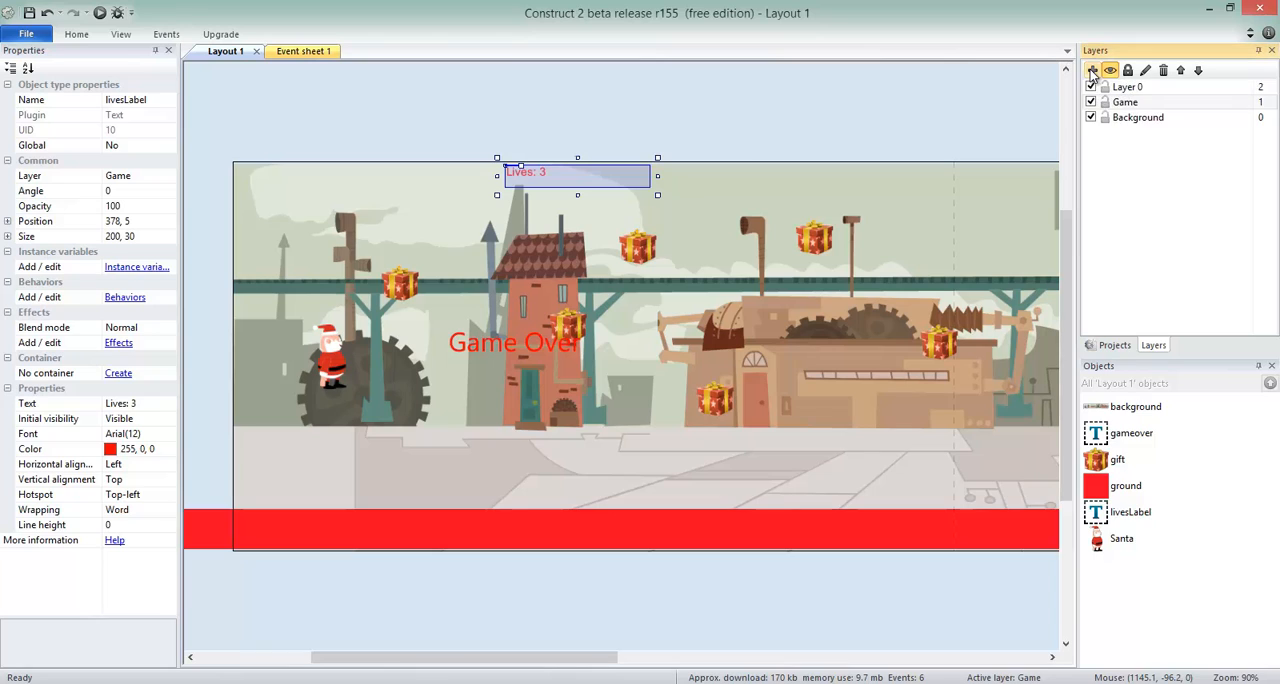
left_click(1127, 88)
right_click(1127, 90)
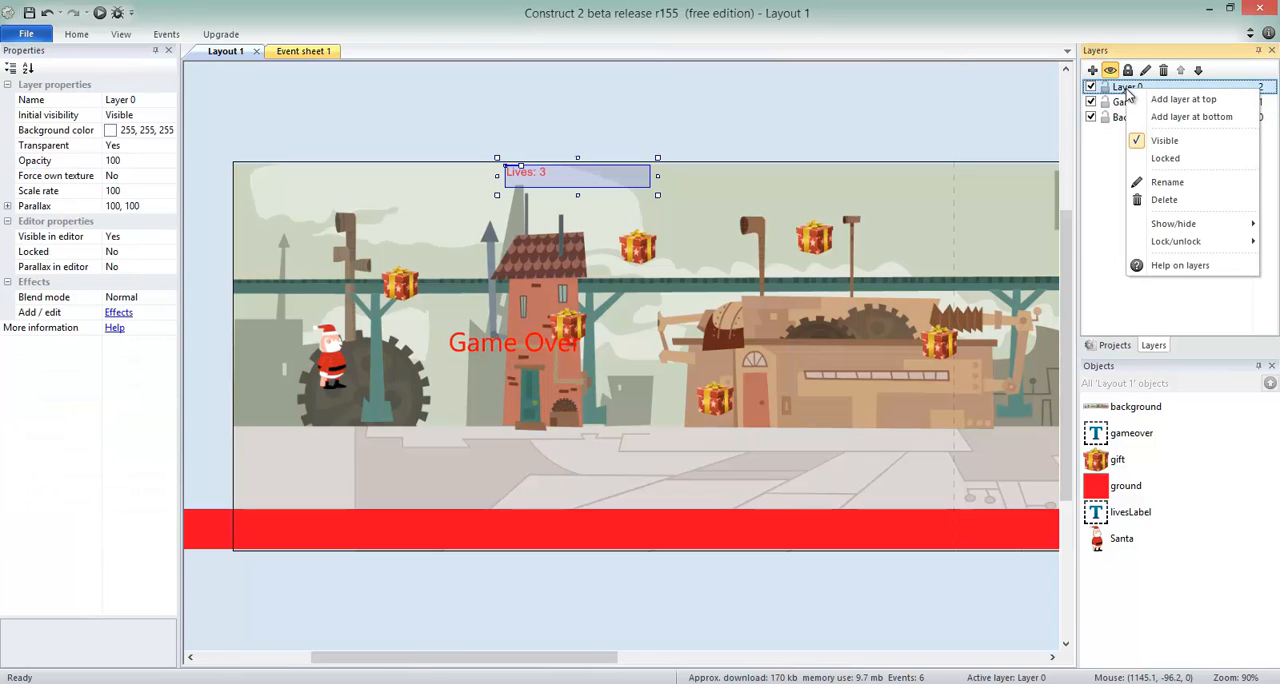
left_click(1181, 184)
type("UI")
key("Return")
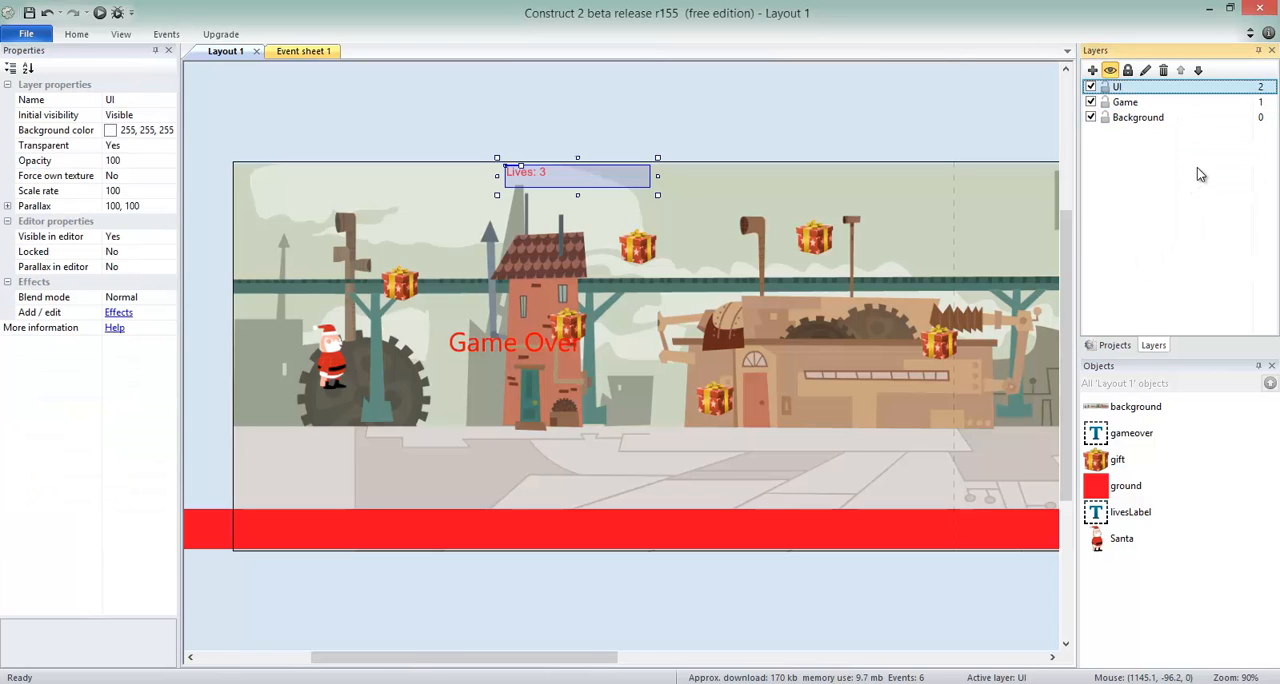
Move the Lives text label in Layout 1 from the Game layer to the UI layer.
left_click(523, 350)
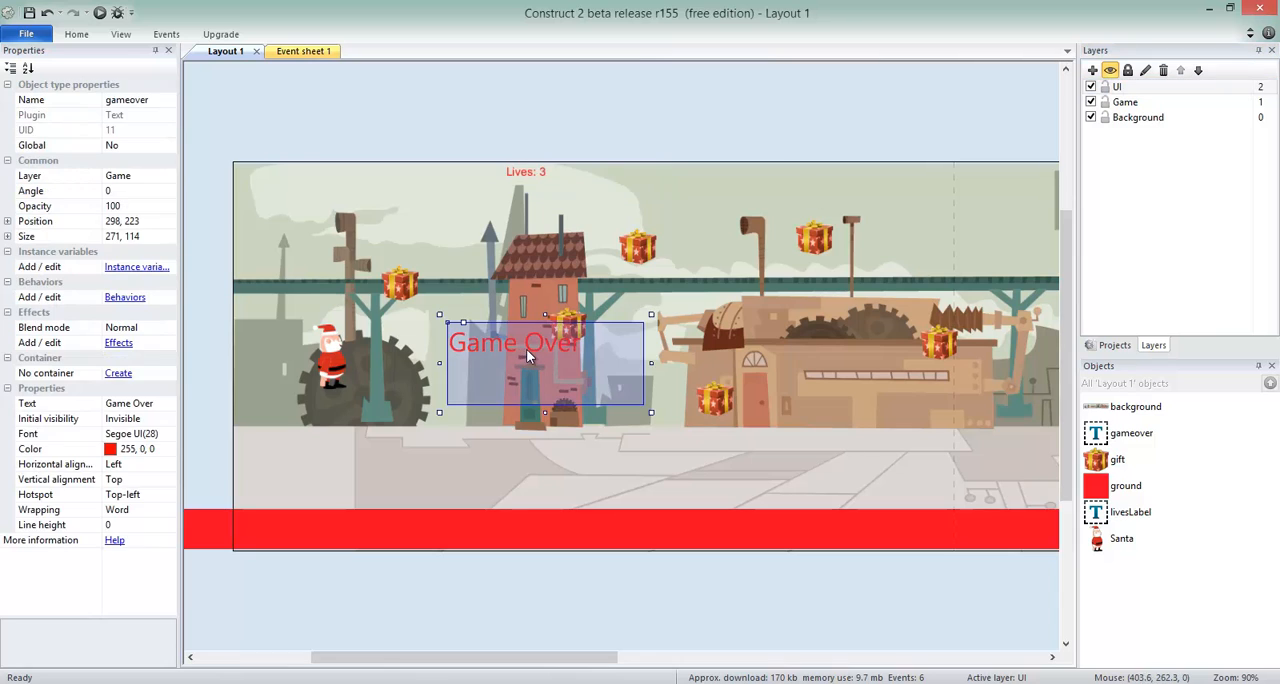
left_click(538, 181)
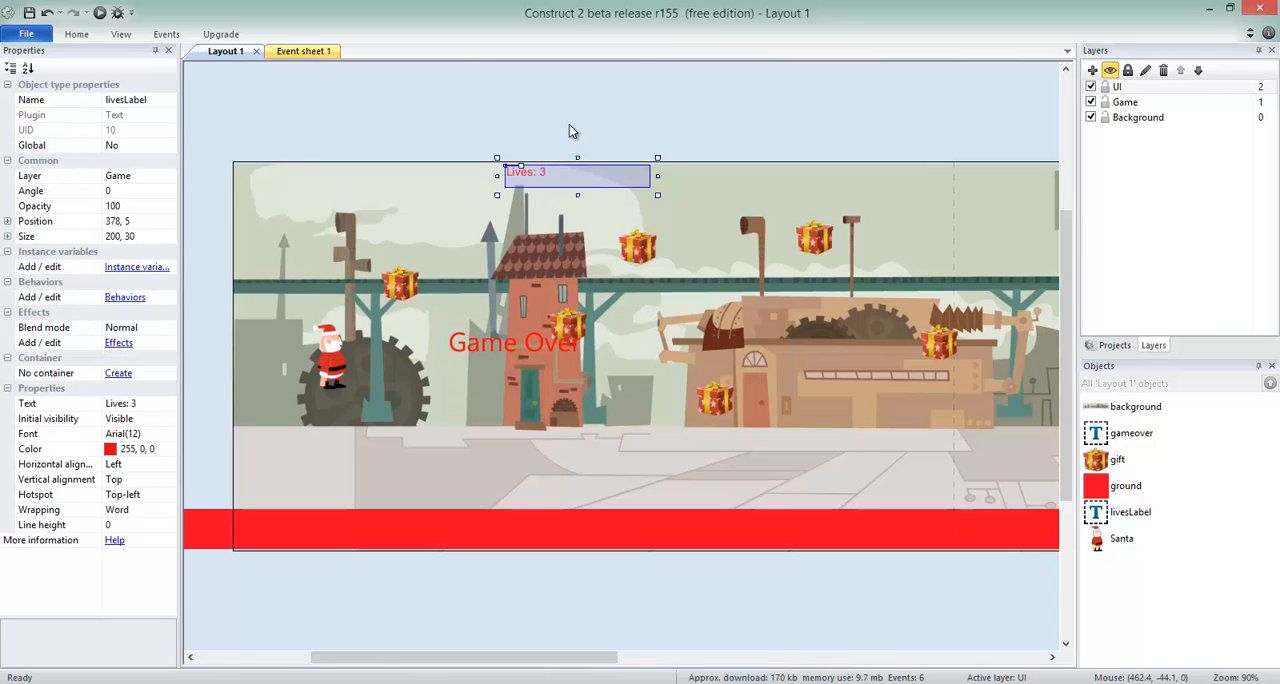
left_click(164, 176)
left_click(170, 177)
left_click(110, 190)
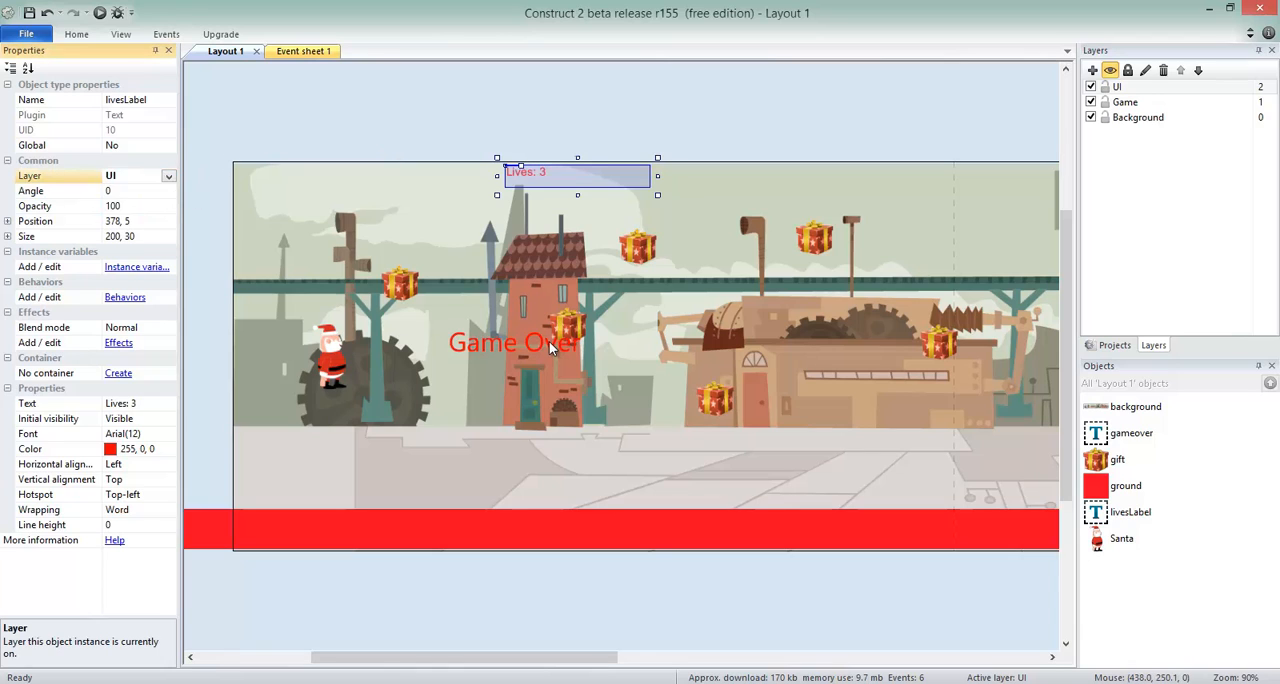
Move the Game Over text to the UI layer.
left_click(549, 341)
left_click(168, 176)
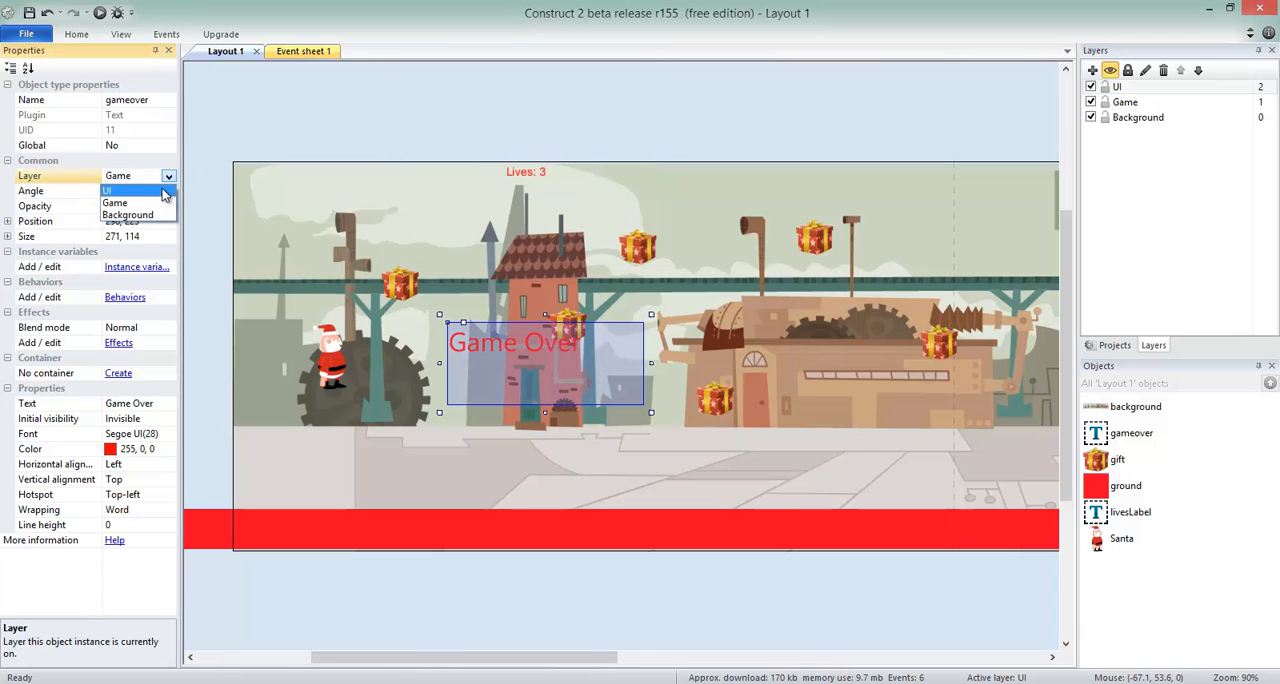
left_click(110, 190)
left_click(382, 113)
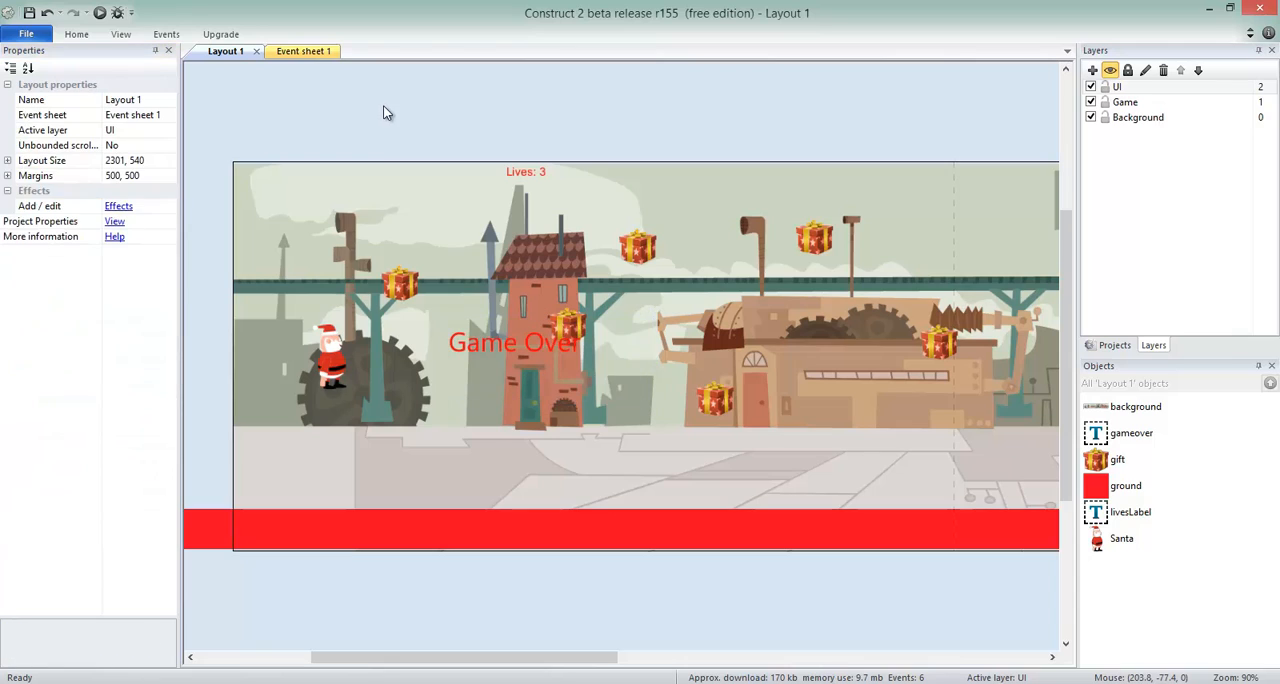
Set the UI layer's parallax to 0, 50.
left_click(1151, 91)
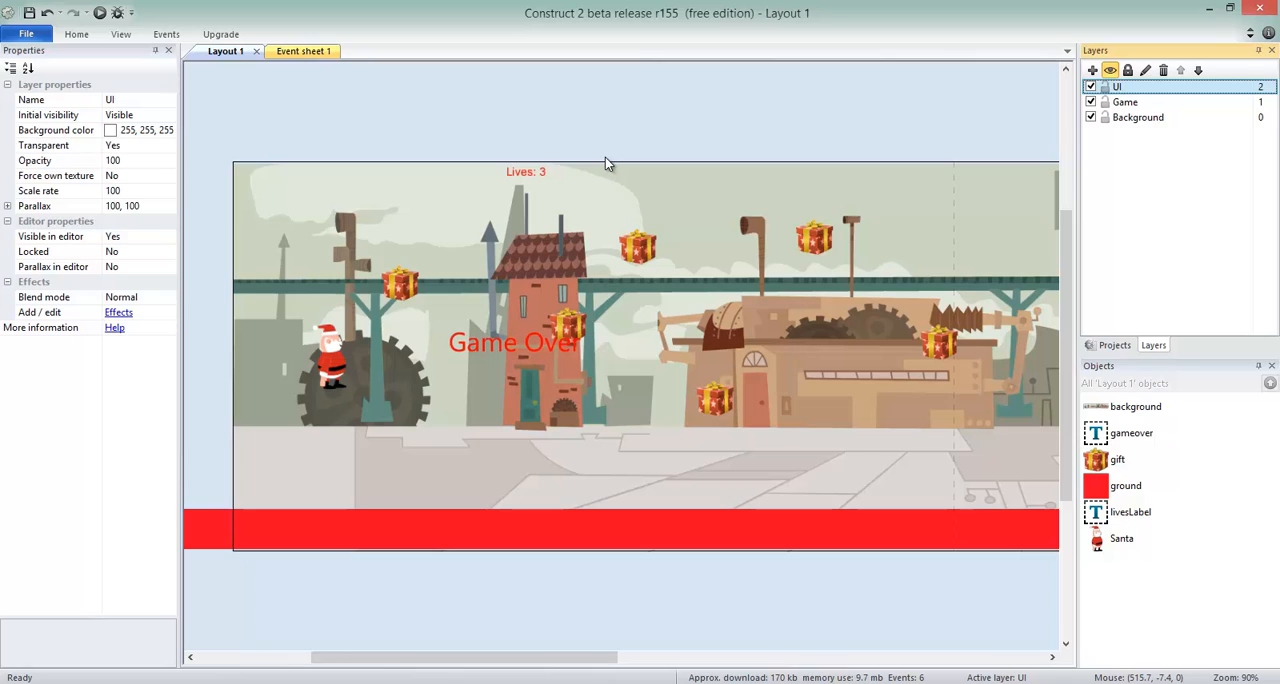
left_click(148, 206)
type("0,")
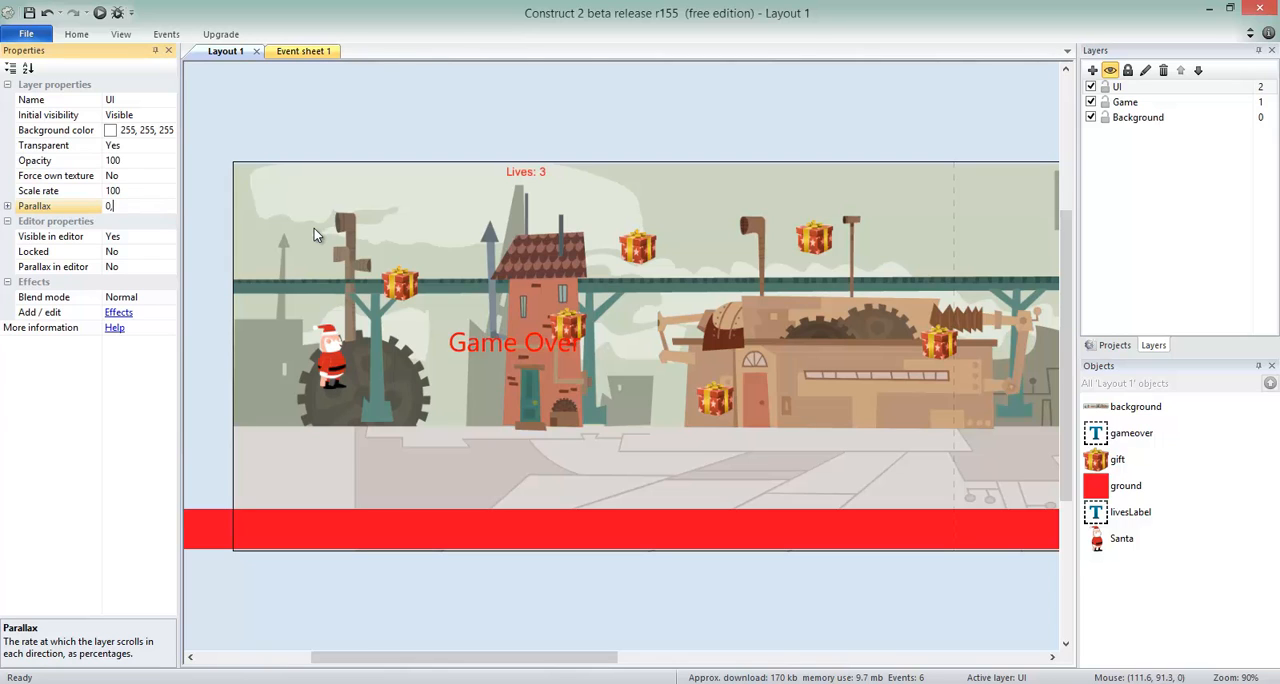
type(" 50")
left_click(296, 137)
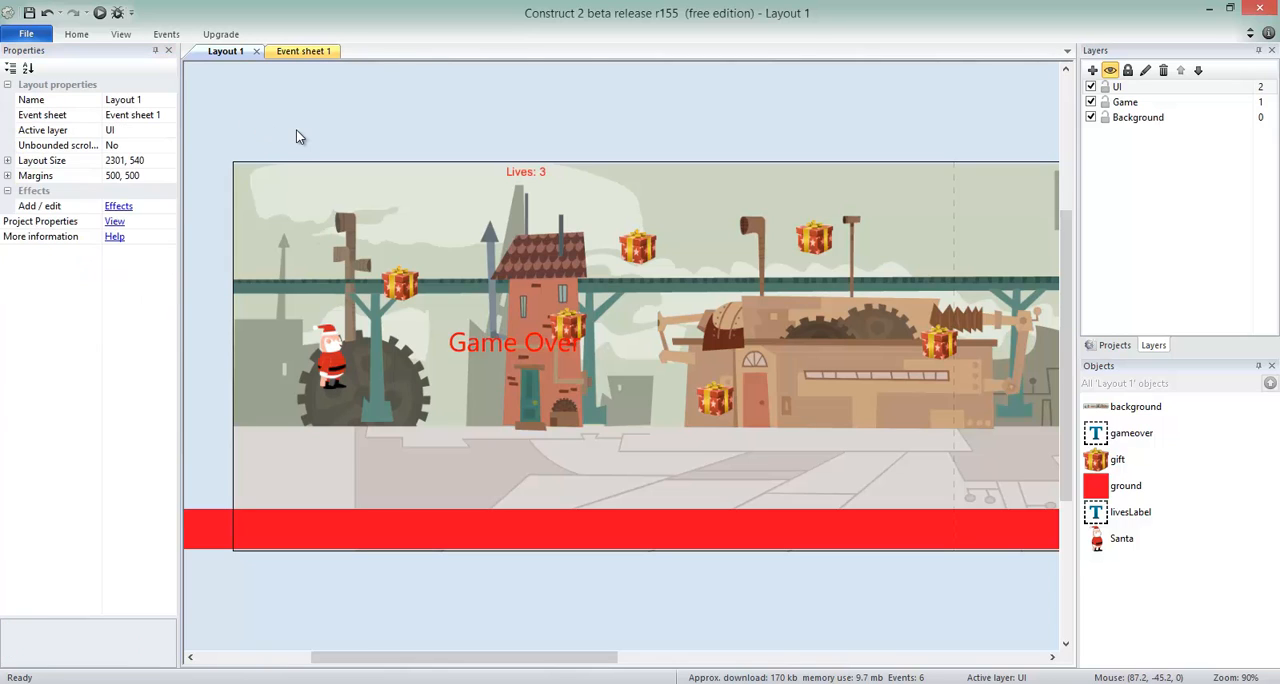
Playtest the game by moving Santa right into the gifts until Game Over to check the labels during scrolling, and return to the editor.
key("F5")
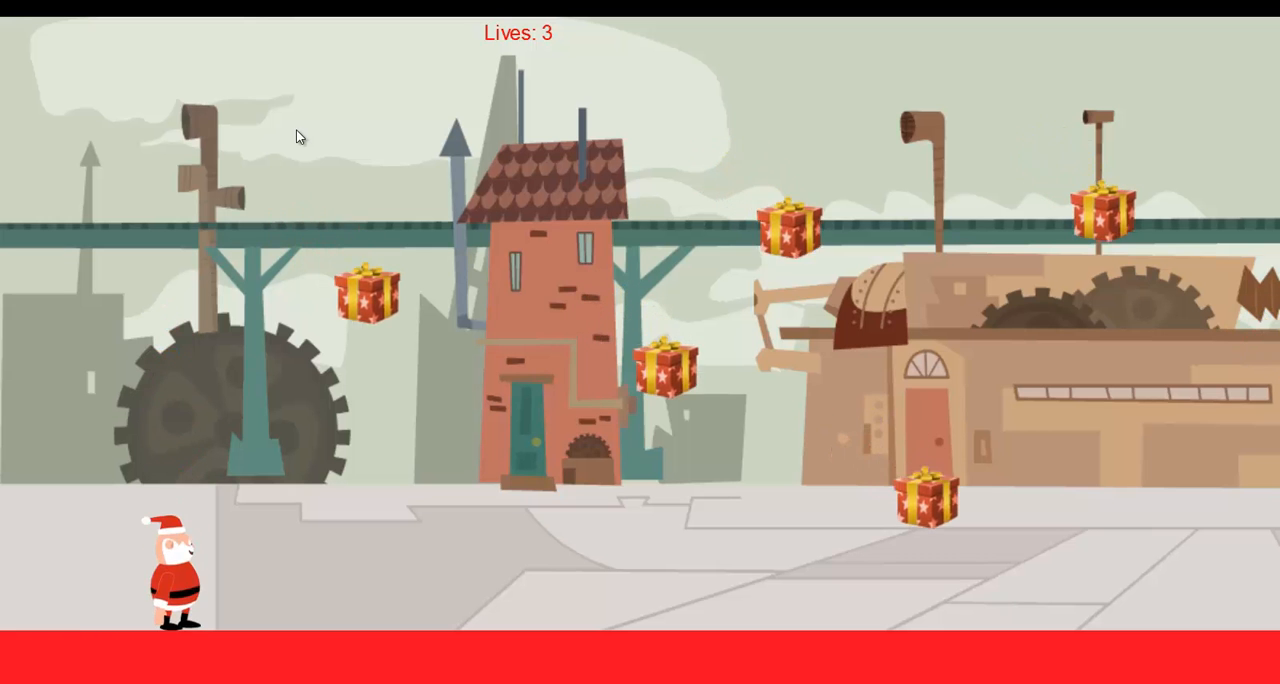
key("Right")
key("Right")
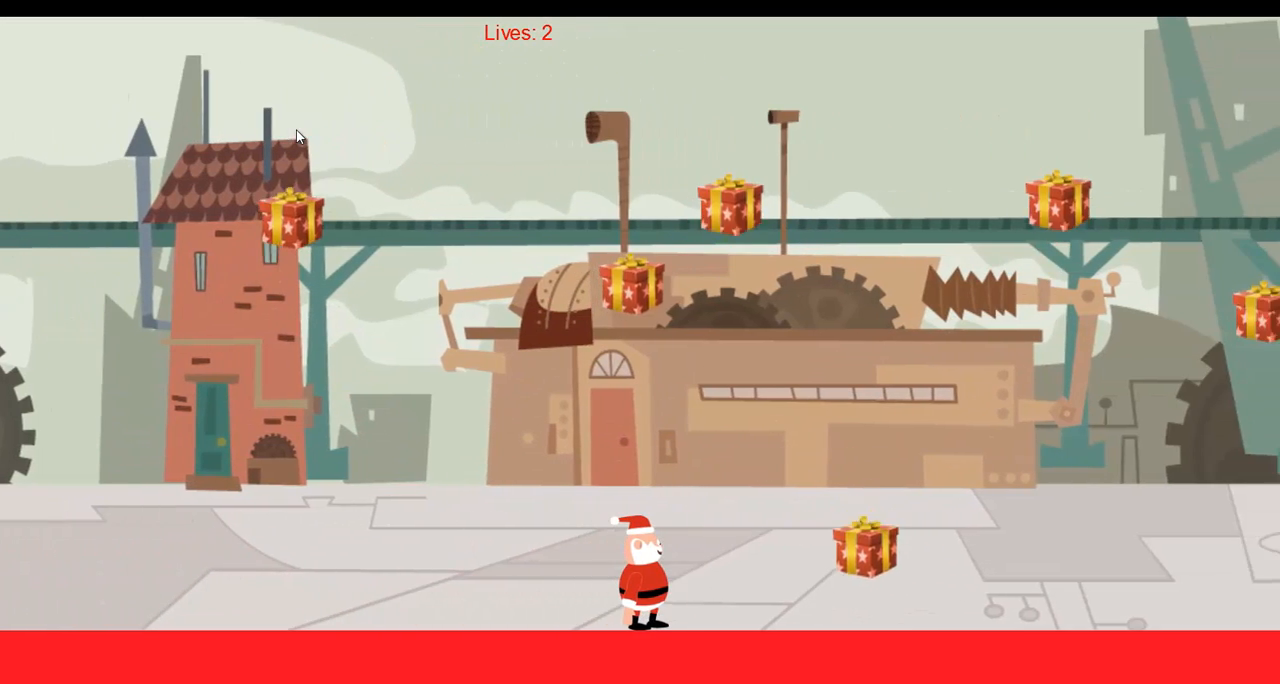
key("Right")
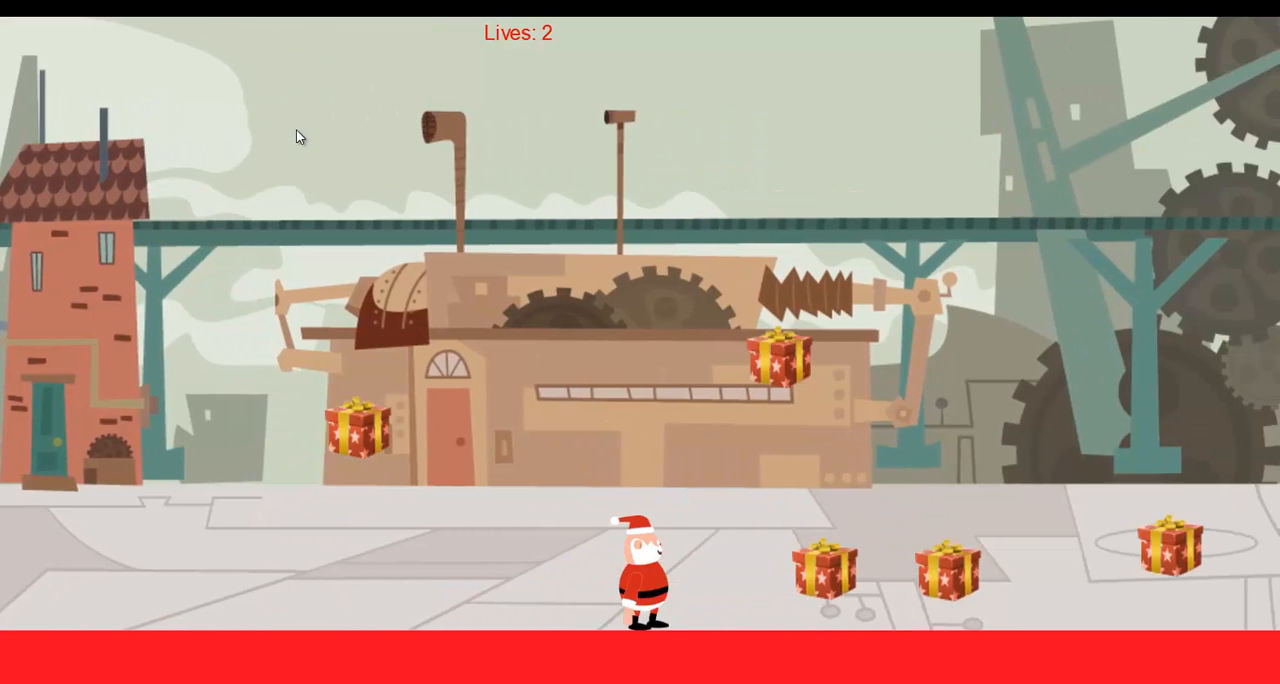
key("Right")
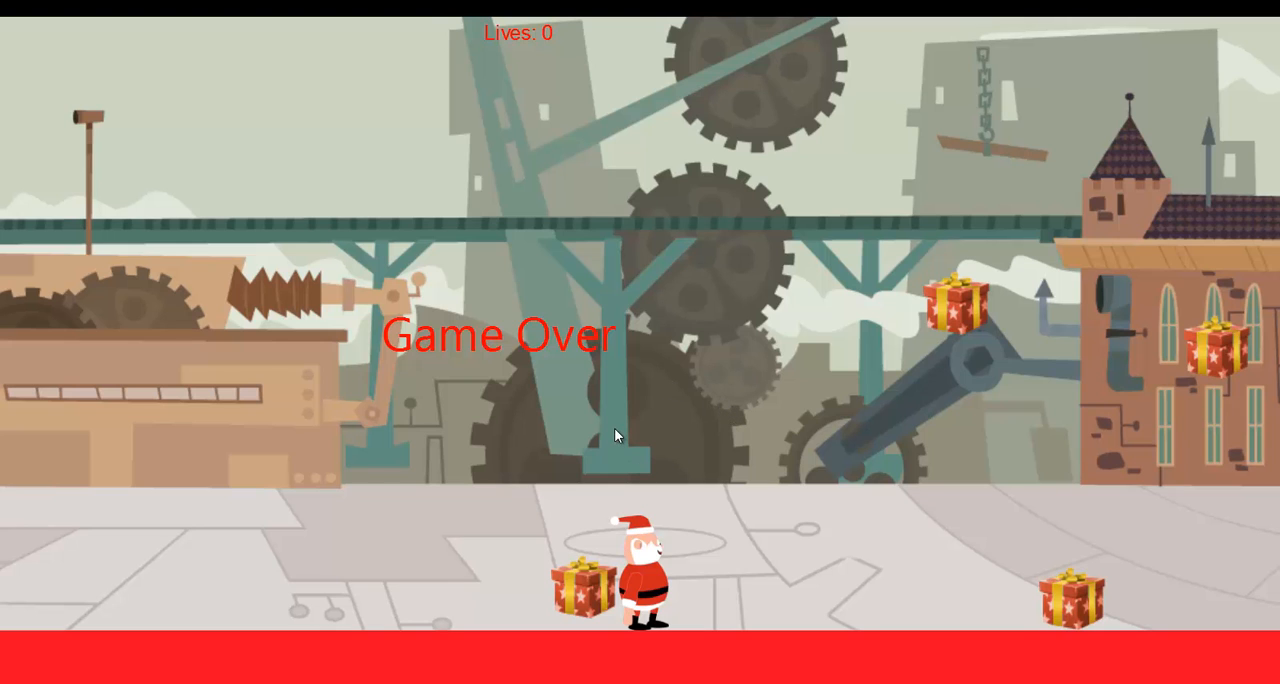
key("alt+Tab")
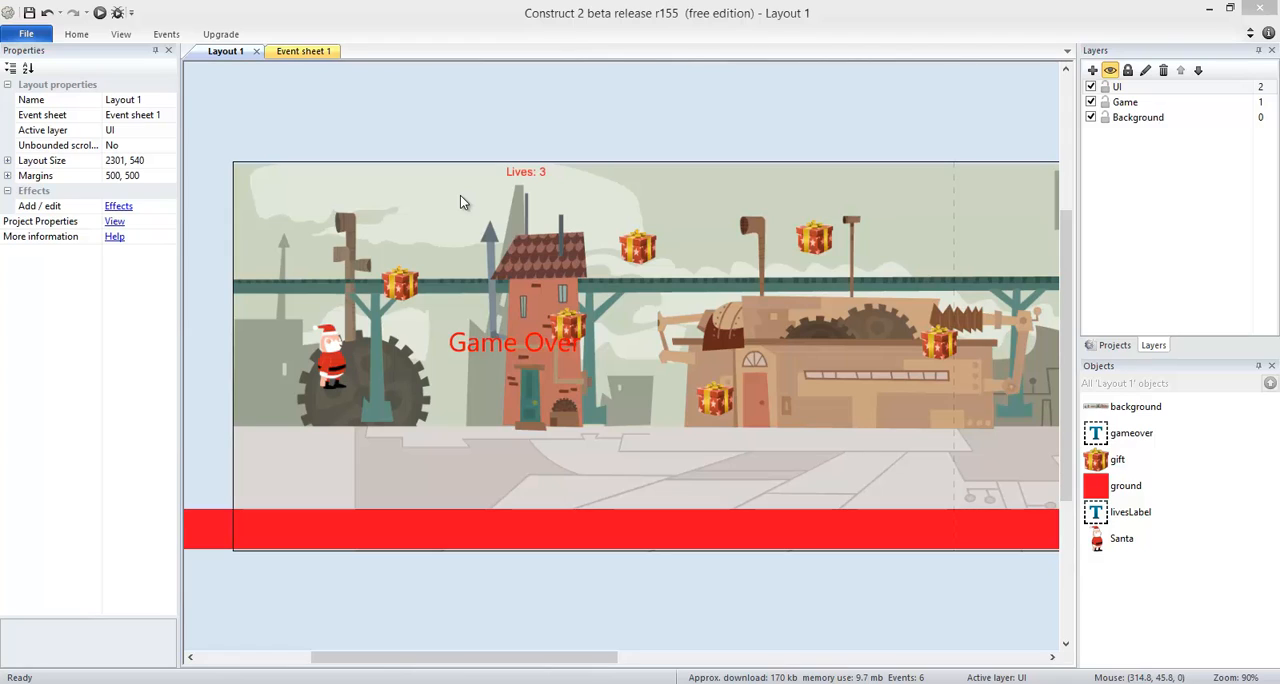
Add a global number variable named score with initial value 0 to Event sheet 1.
left_click(301, 52)
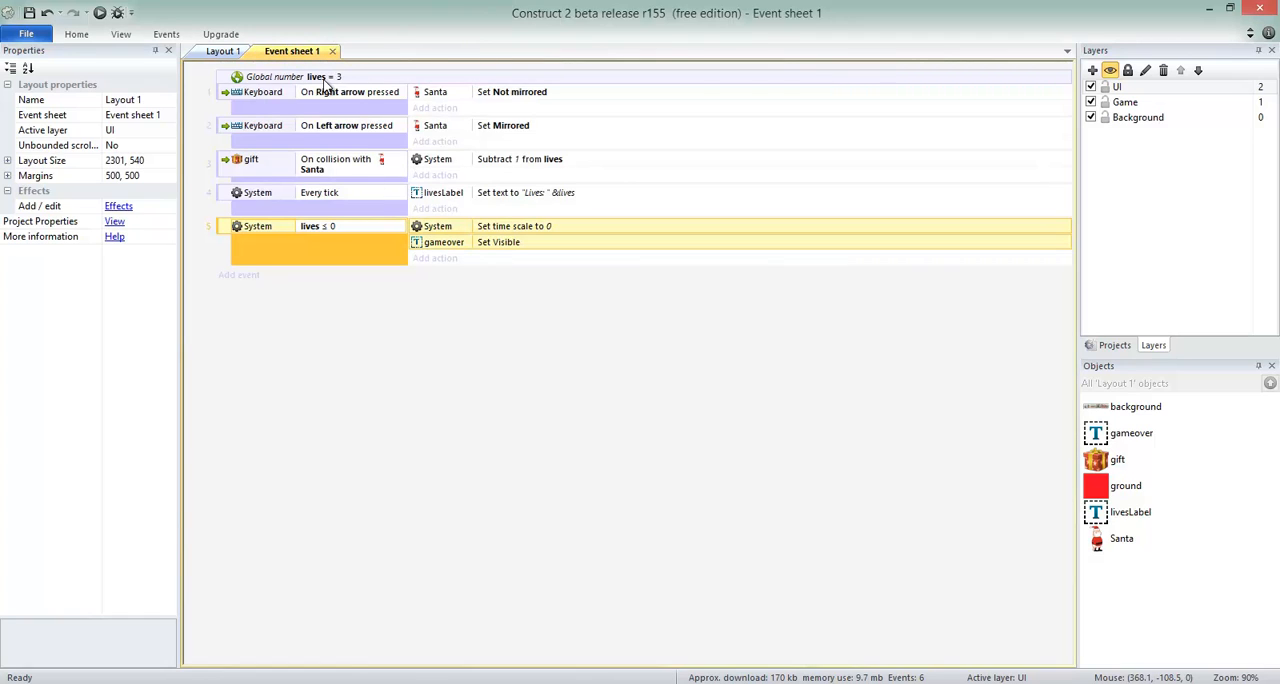
left_click(325, 80)
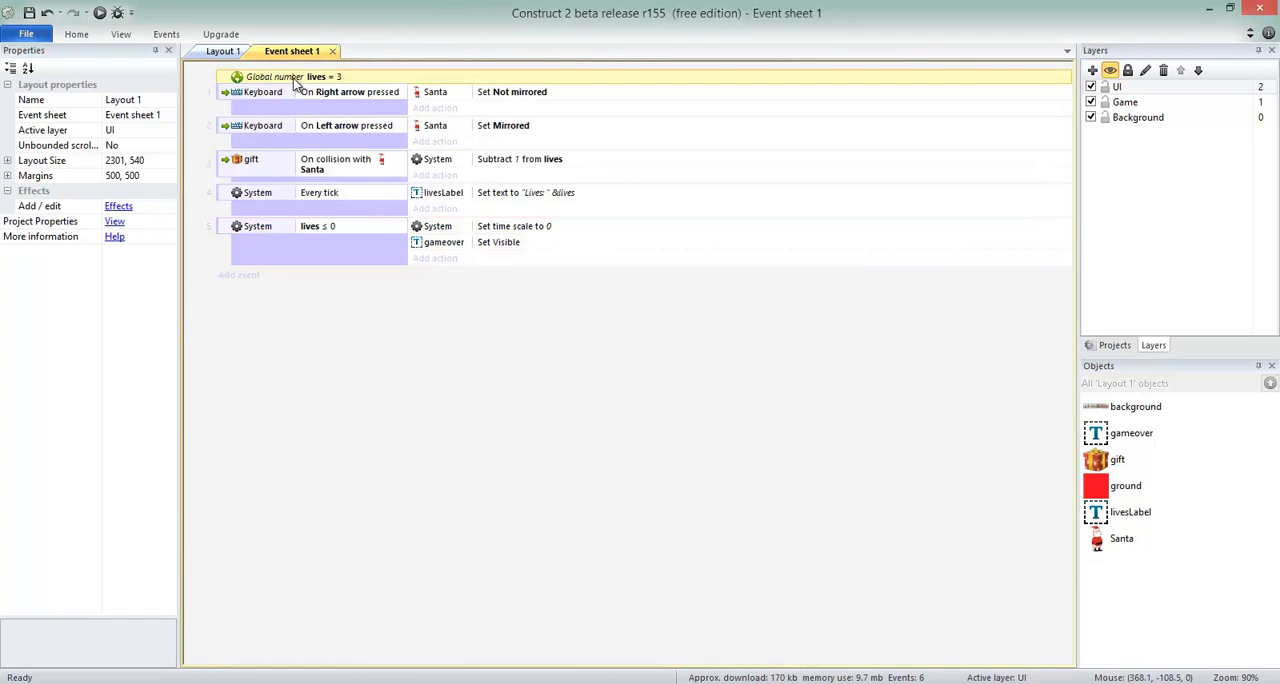
right_click(345, 297)
left_click(430, 348)
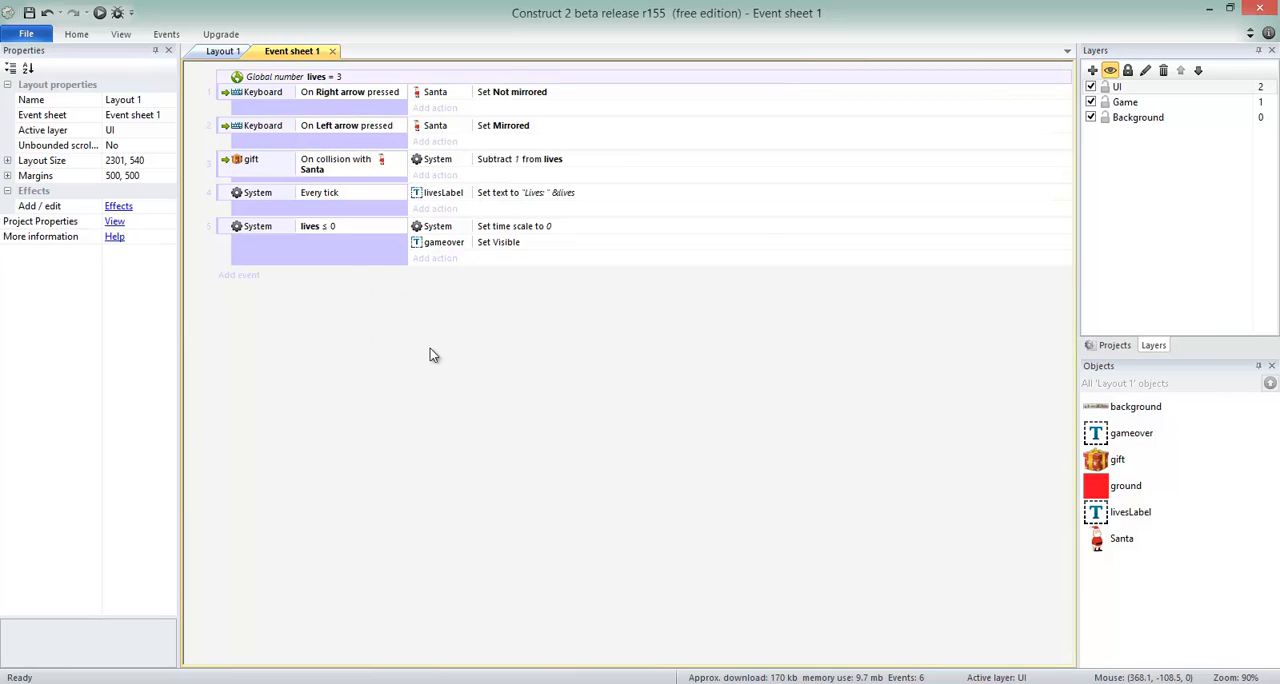
type("score")
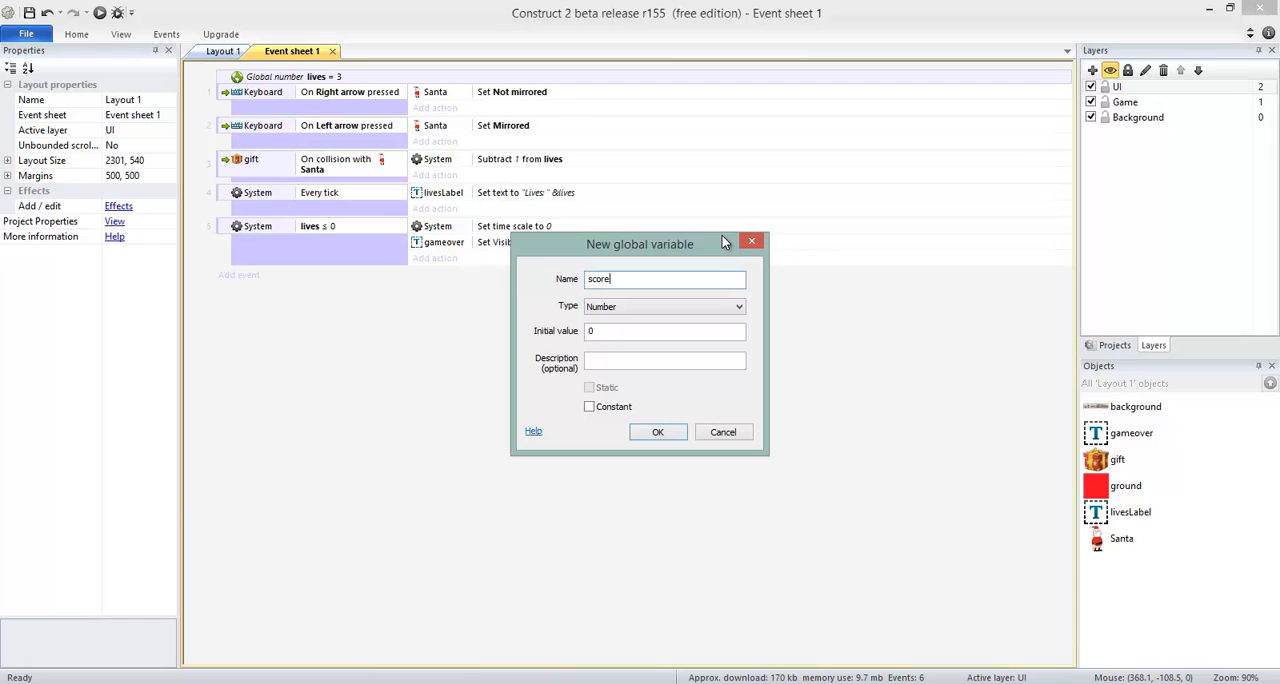
left_click(657, 432)
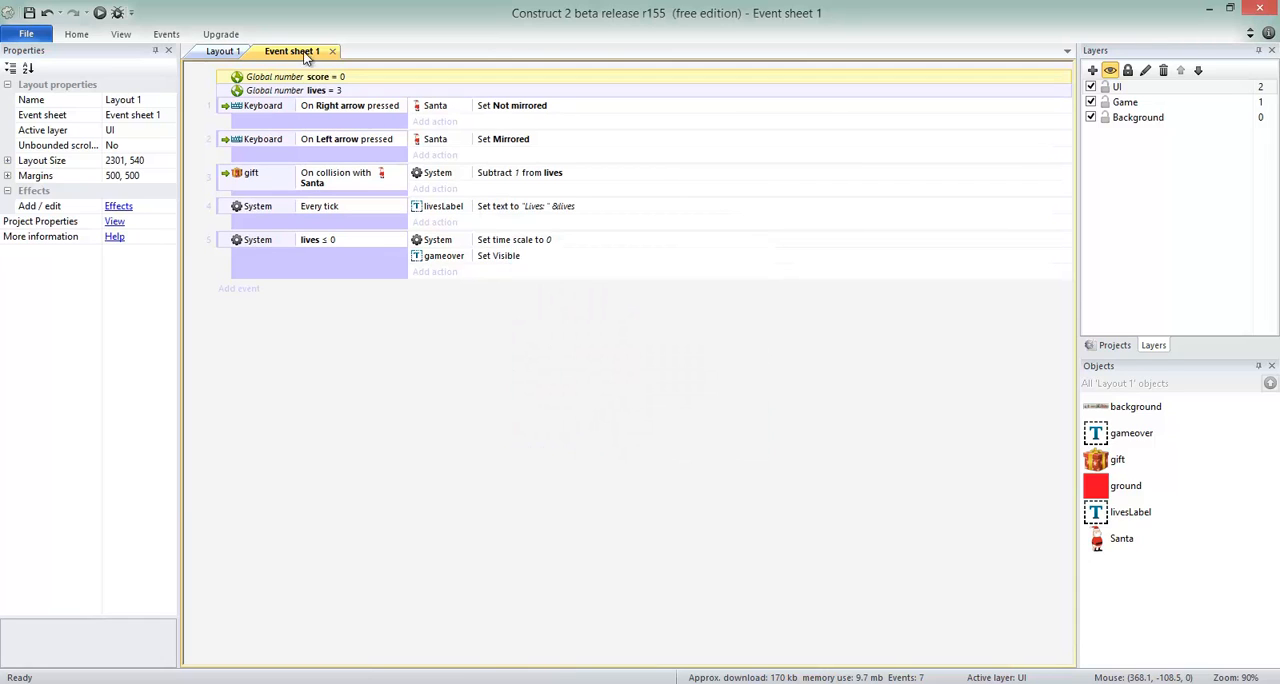
Insert a Text object on the UI layer of Layout 1, near the layout's upper-left corner at about 15, 8.
left_click(226, 53)
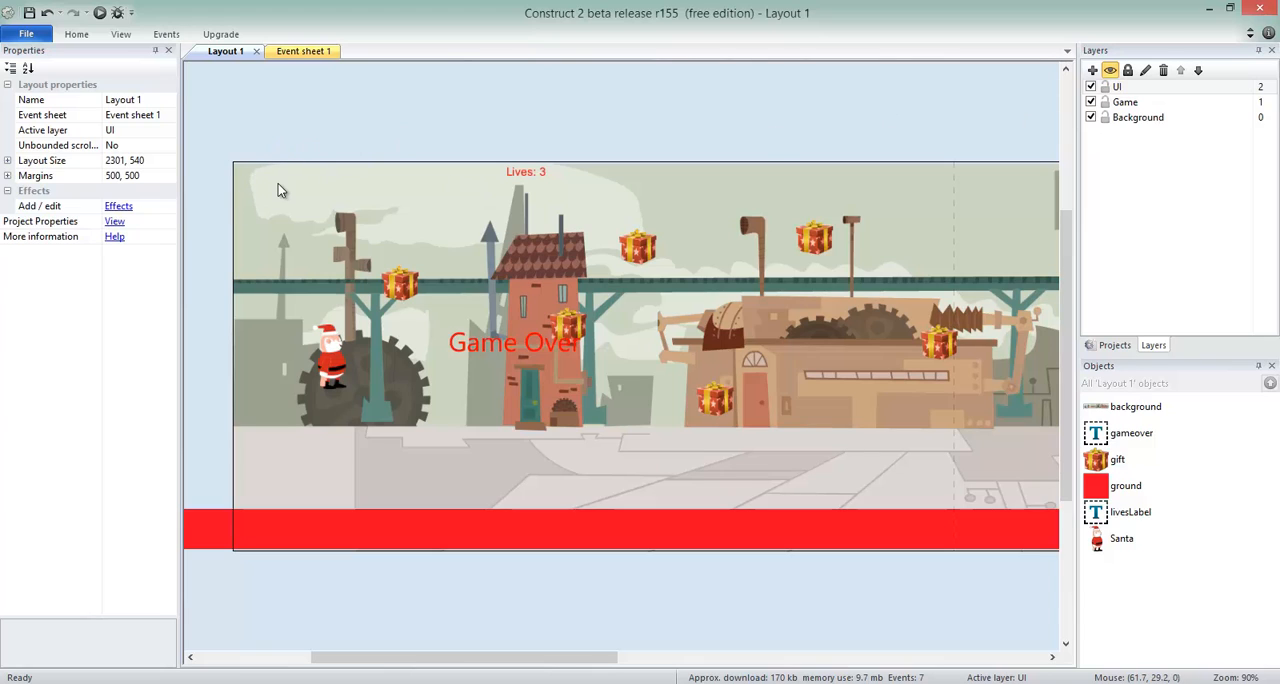
double_click(302, 124)
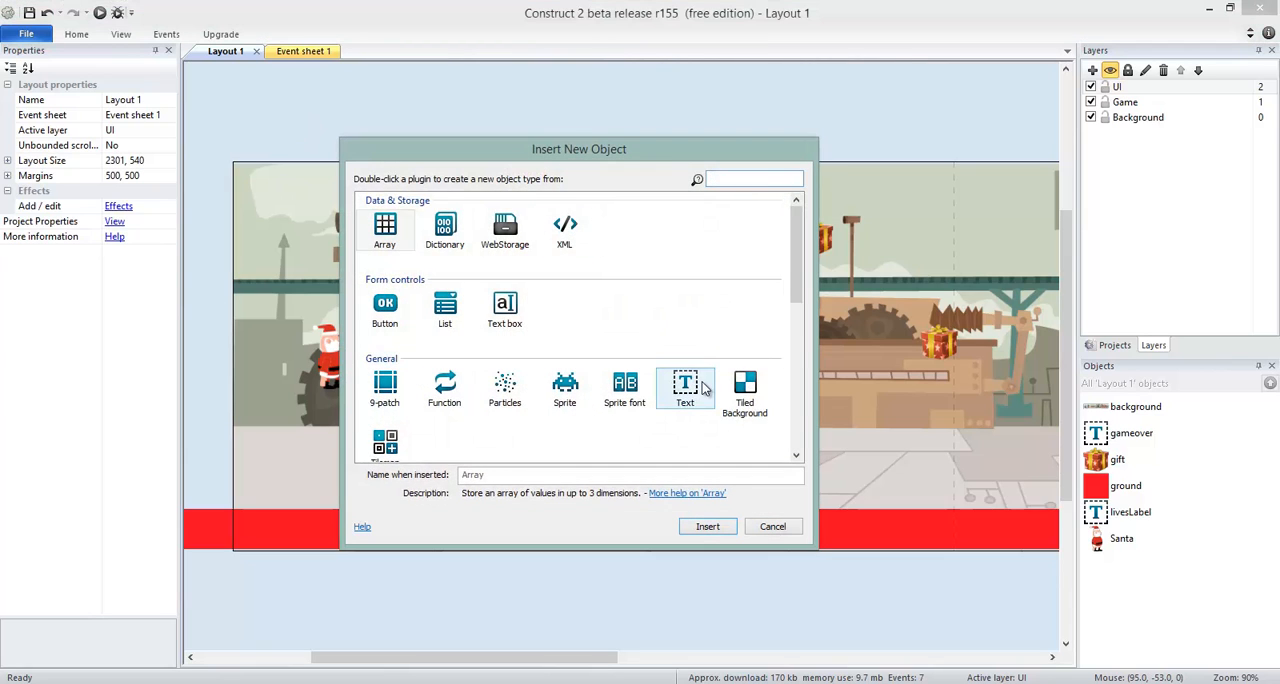
left_click(692, 388)
double_click(688, 384)
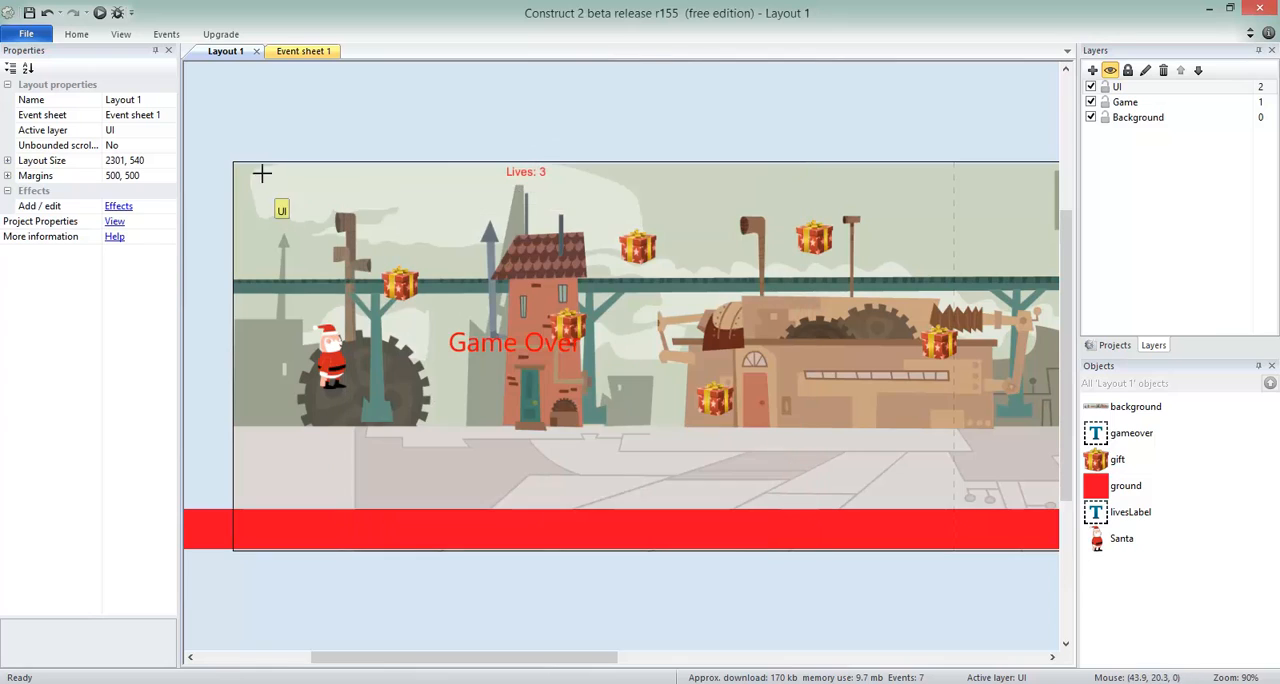
left_click(244, 168)
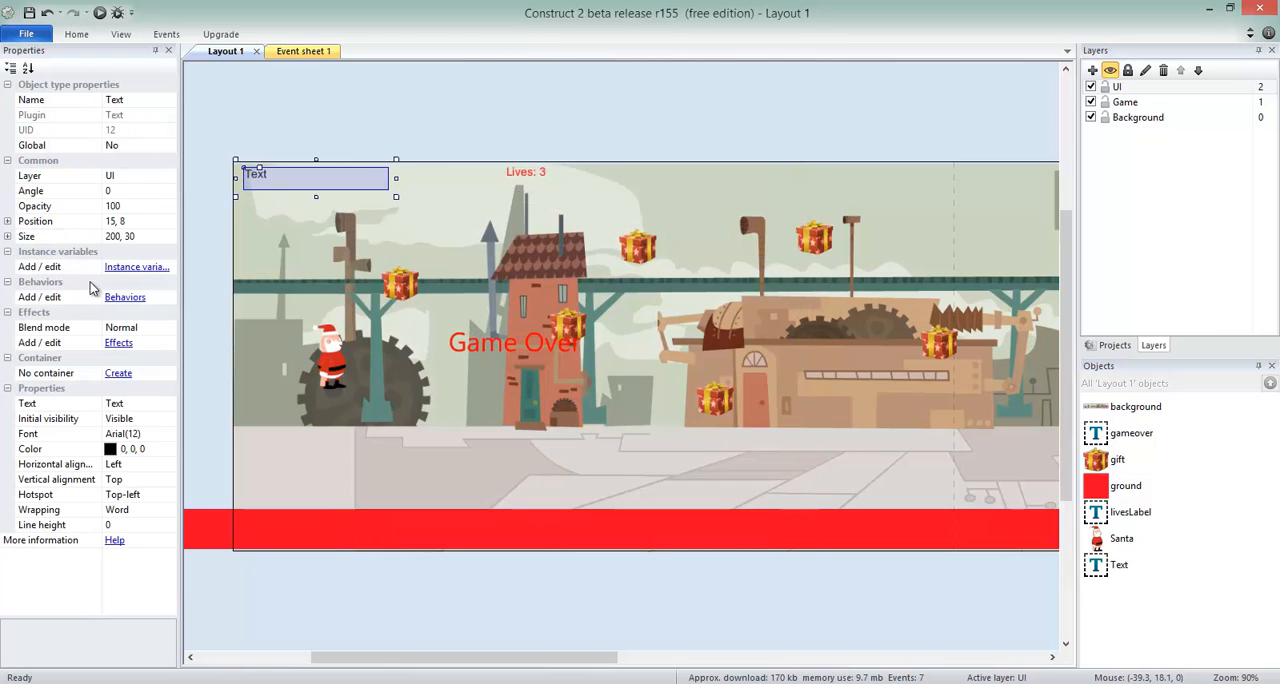
Color the new text object red (255, 0, 0) and set its text to Score:0.
left_click(168, 449)
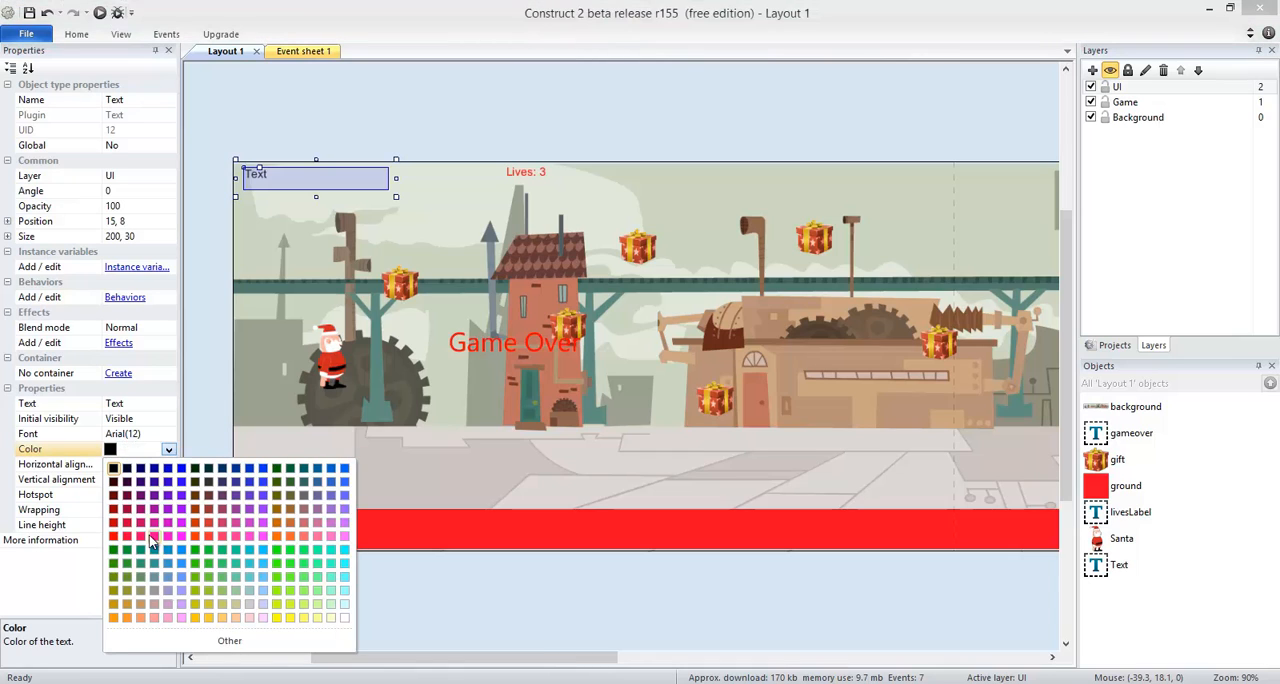
left_click(114, 538)
left_click(142, 404)
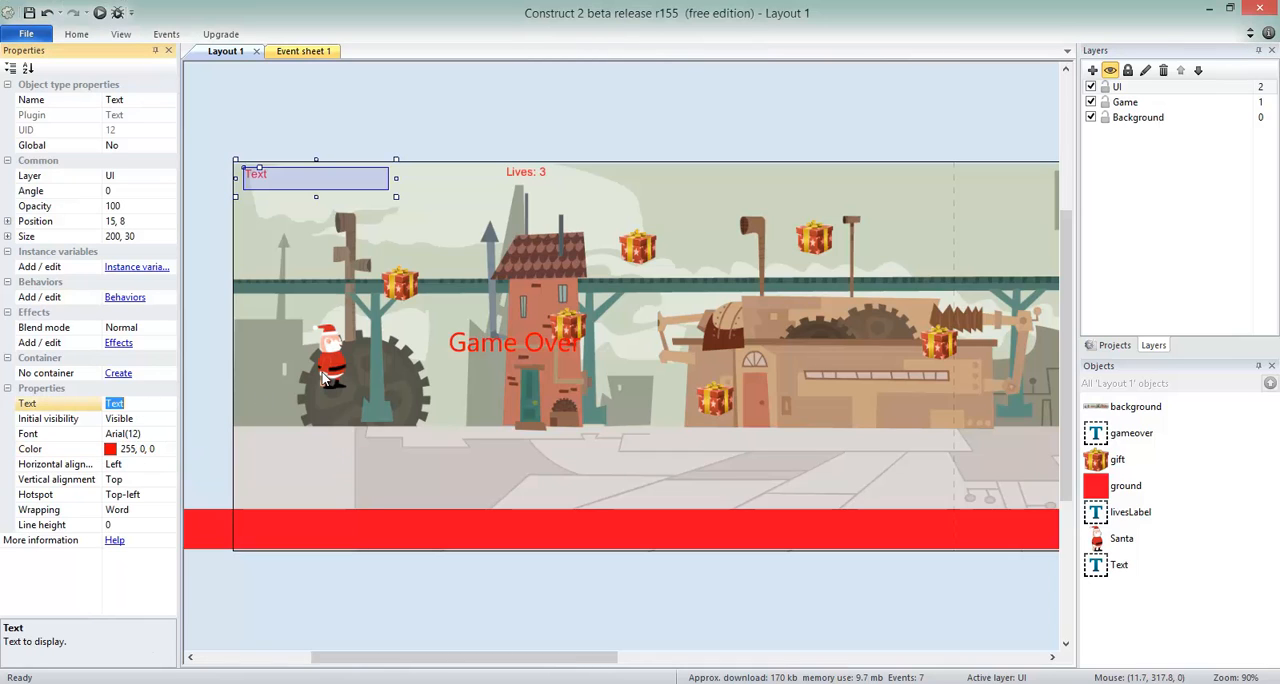
type("Score")
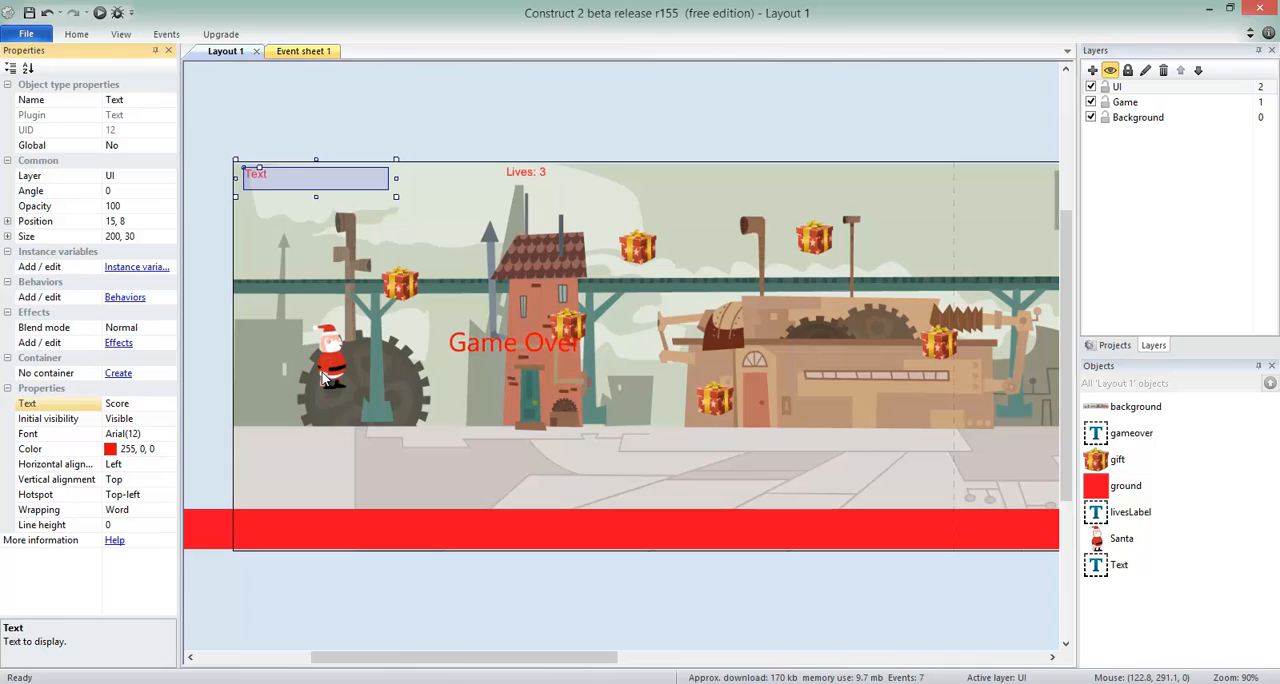
type(":0")
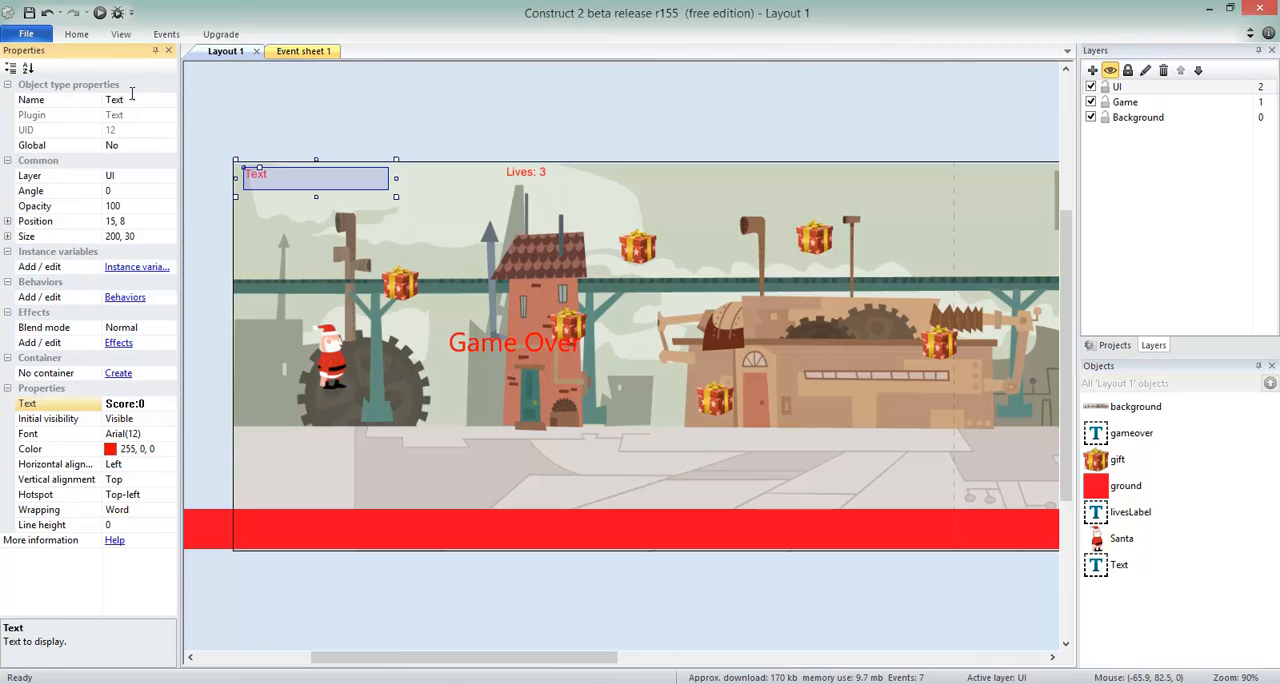
Name the score text object ScoreLabel.
left_click(150, 100)
type("Score")
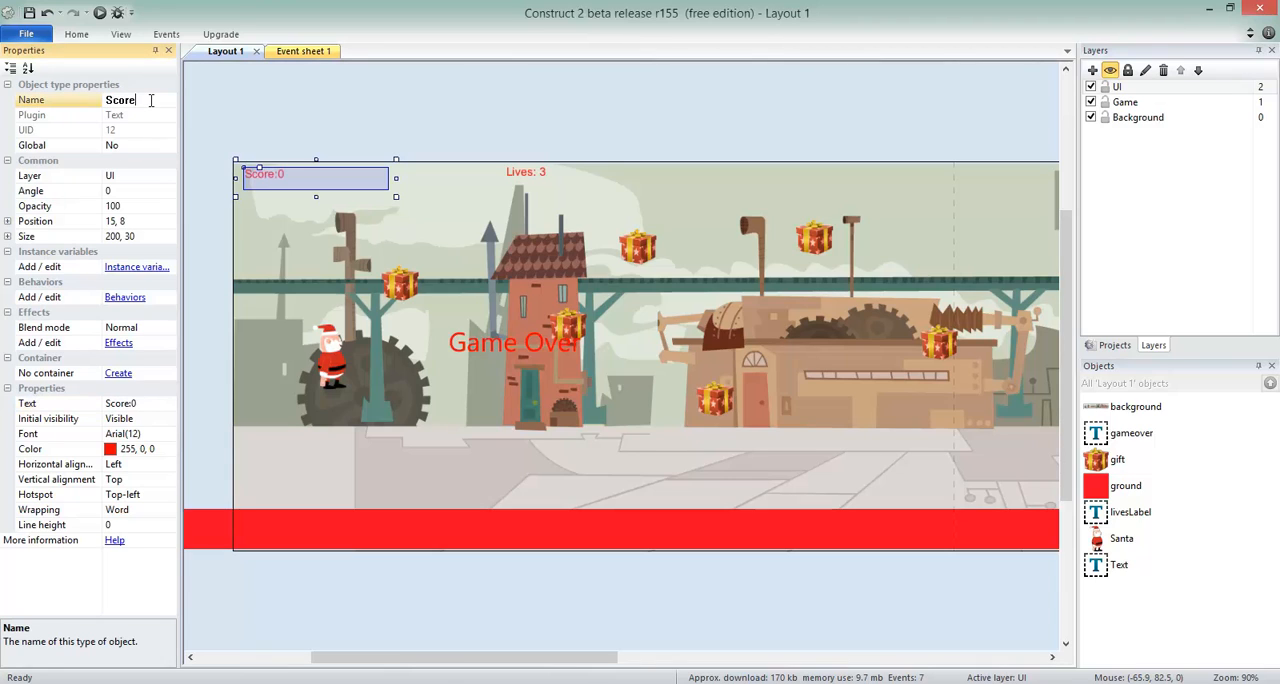
type("Label")
key("Return")
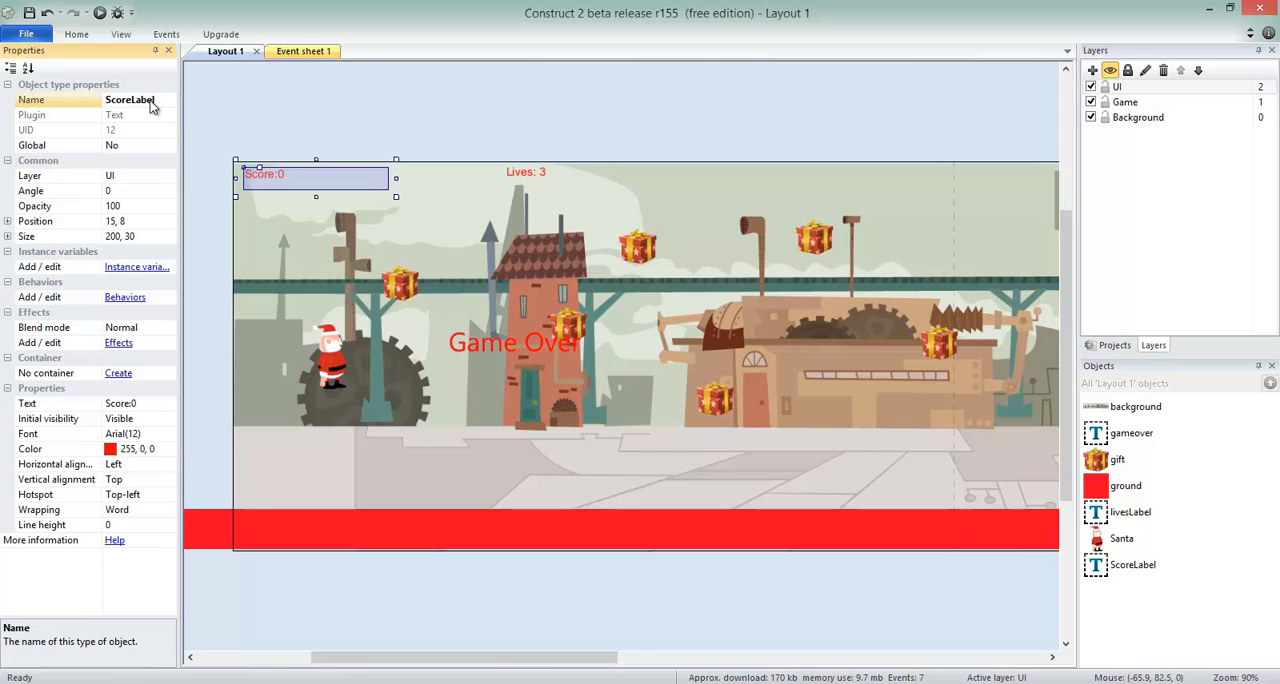
left_click(381, 136)
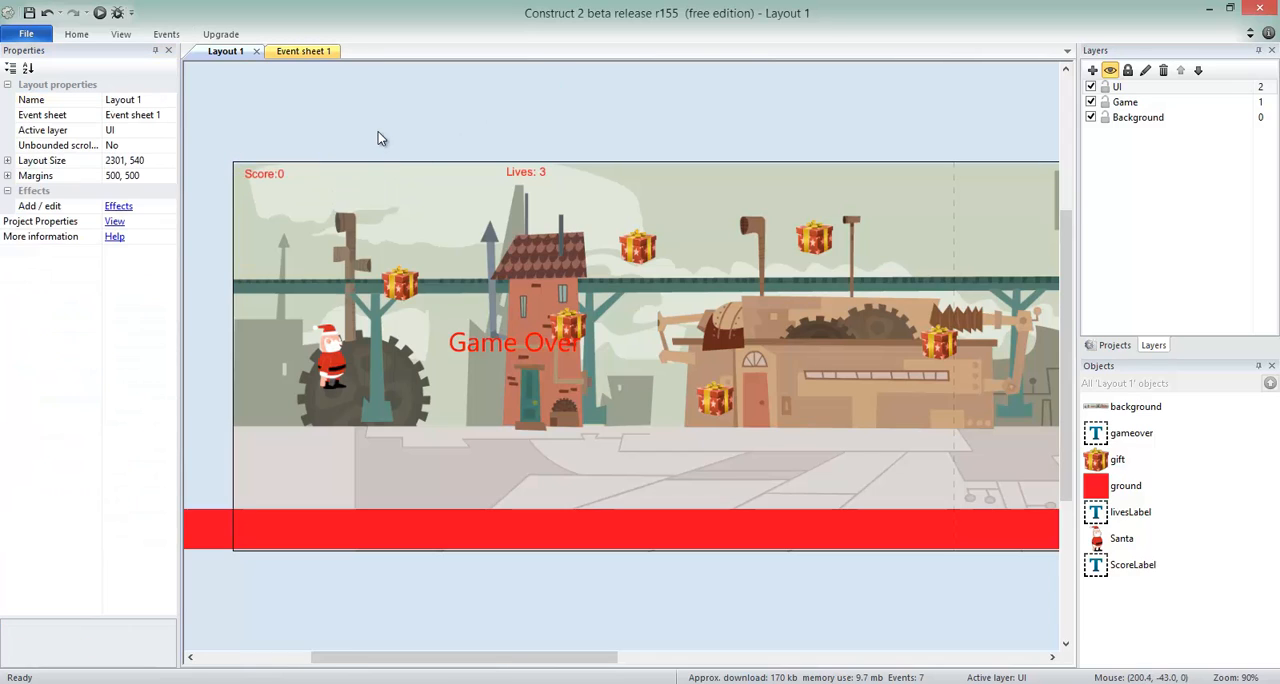
left_click(258, 176)
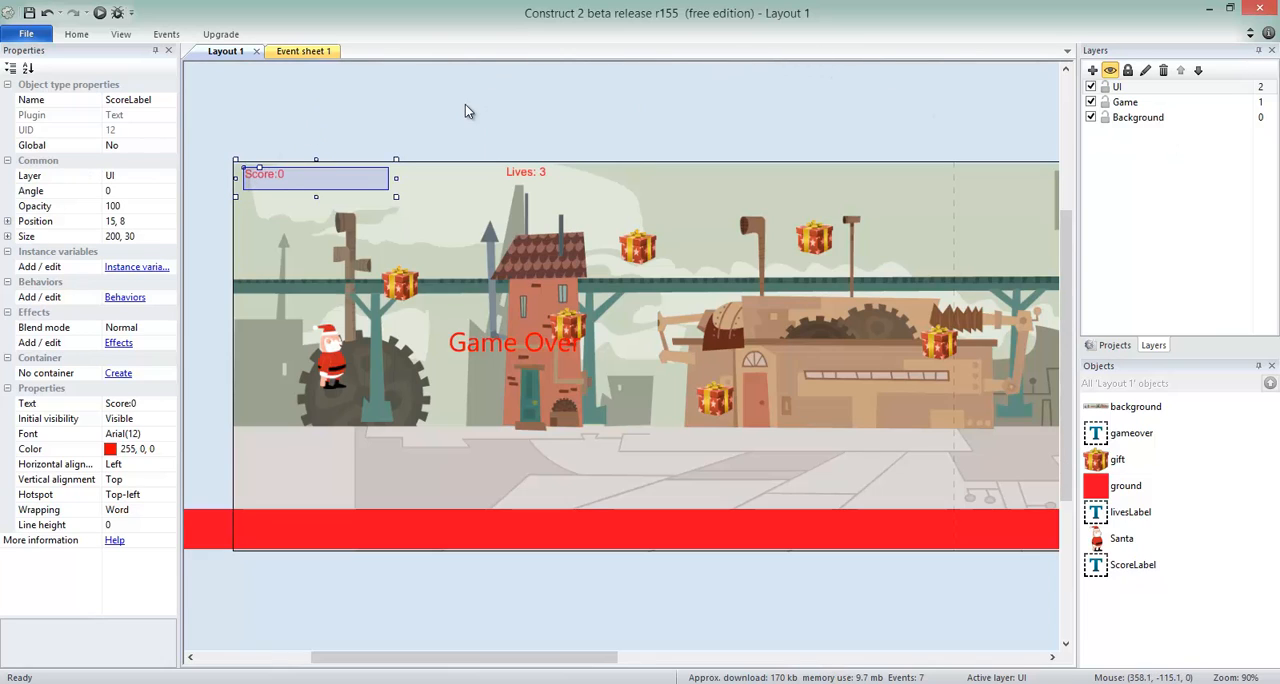
Add a Set text action for ScoreLabel to the Every tick event in Event sheet 1.
left_click(321, 54)
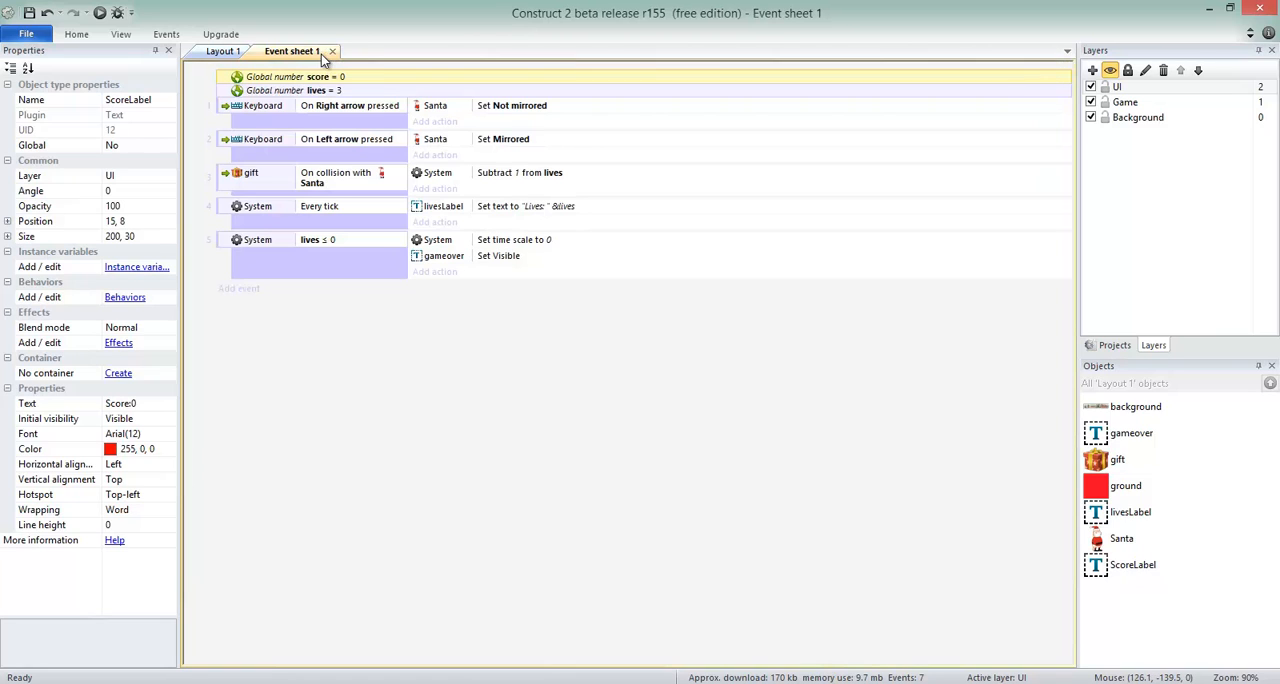
left_click(222, 213)
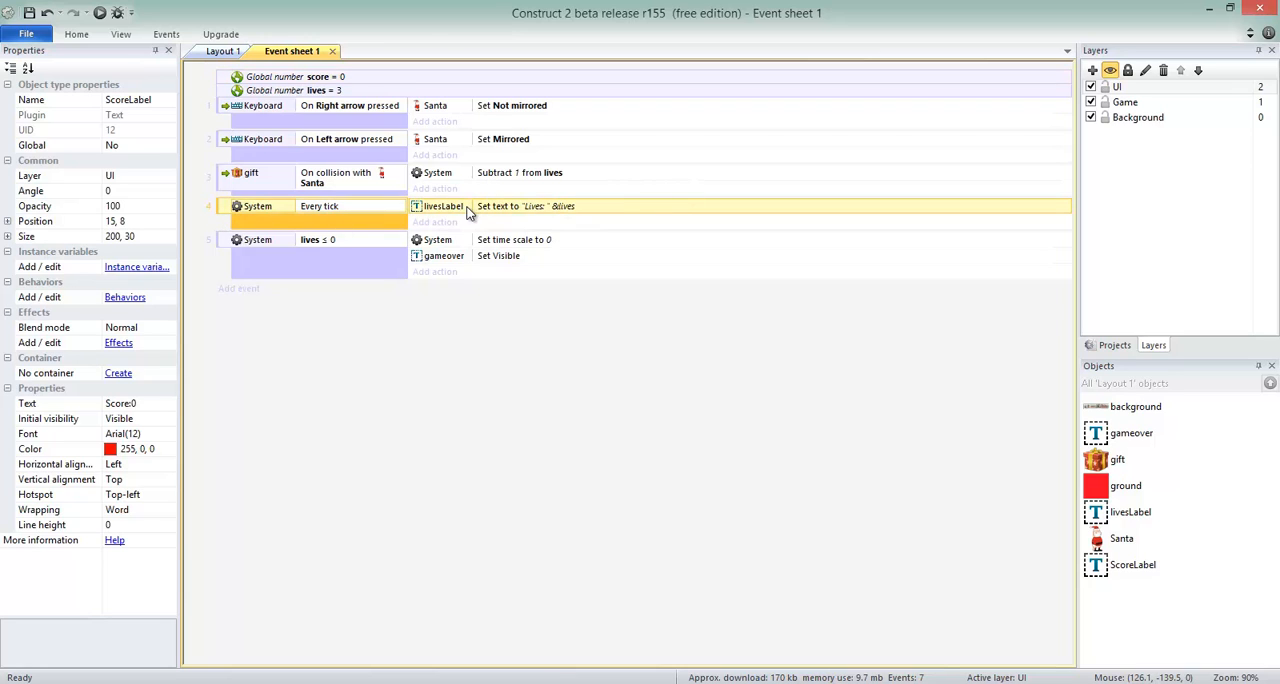
left_click_drag(474, 110, 523, 112)
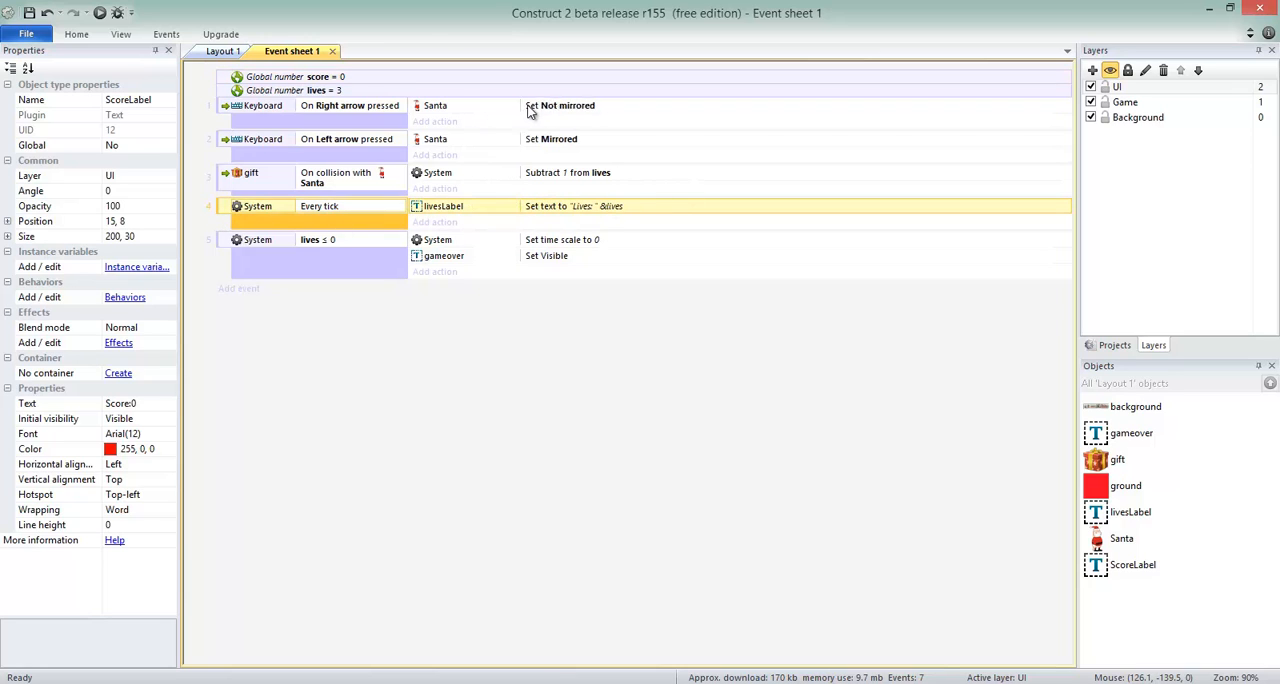
left_click(436, 222)
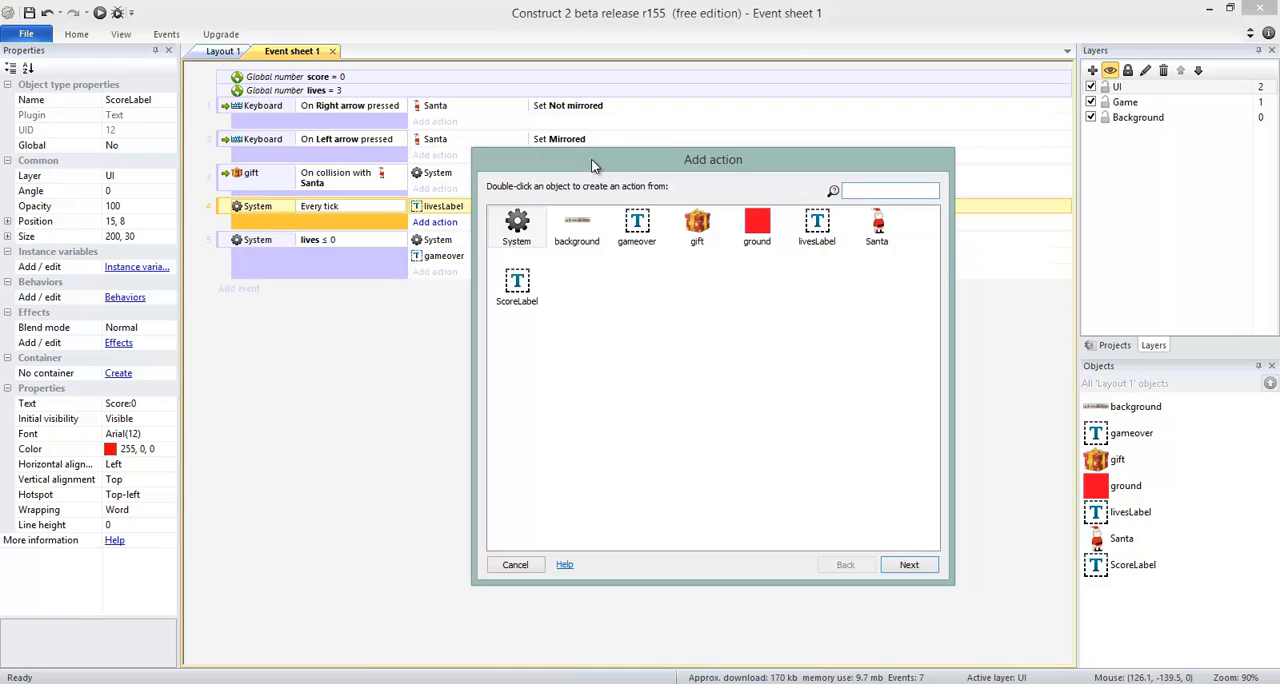
left_click(517, 284)
double_click(517, 284)
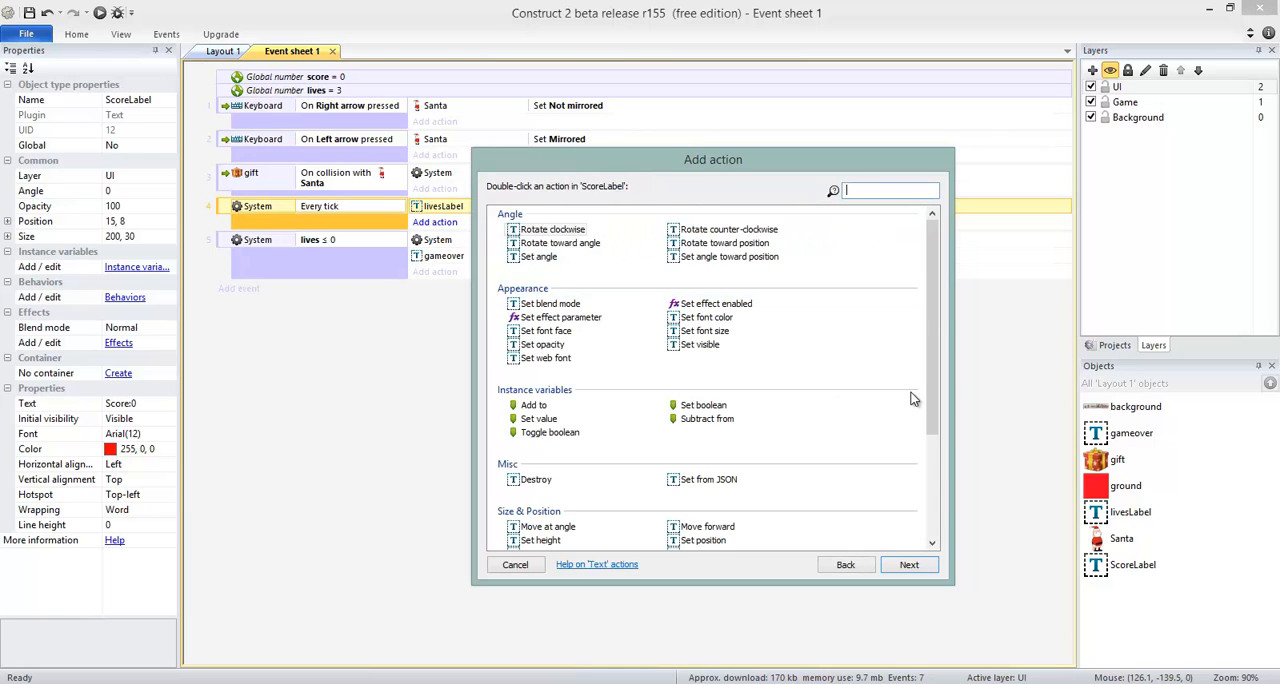
scroll(936, 300, "down", 3)
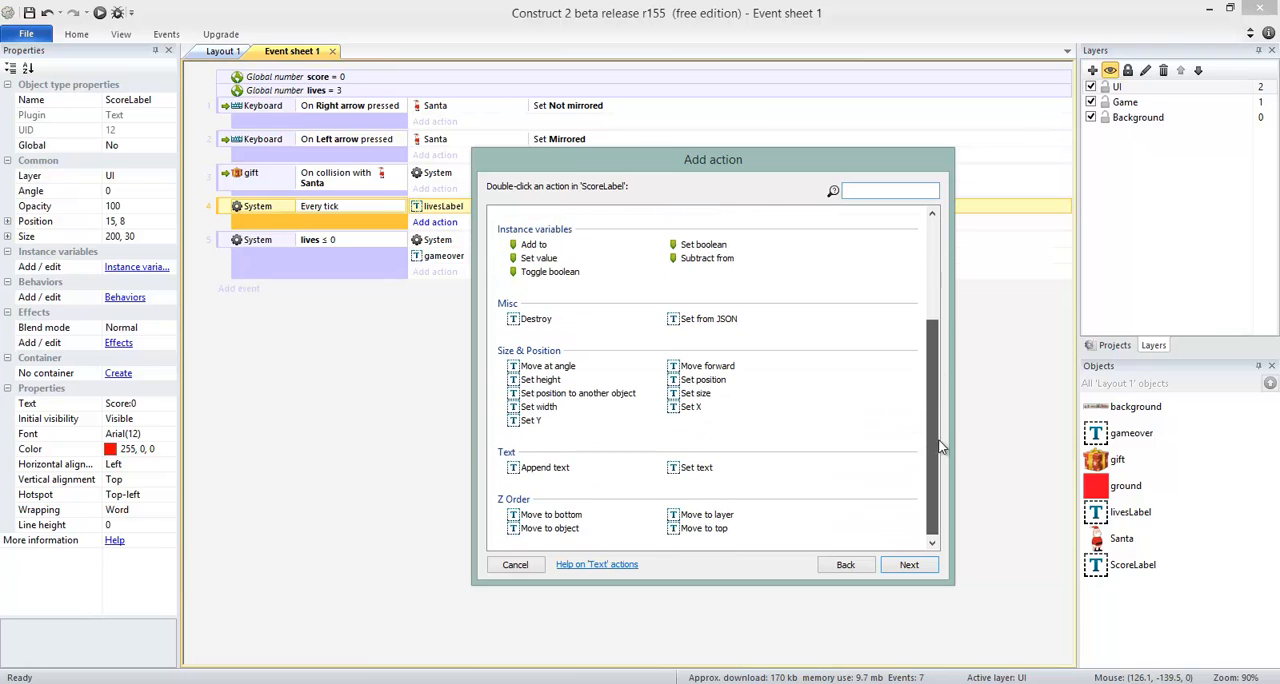
left_click(700, 466)
double_click(700, 466)
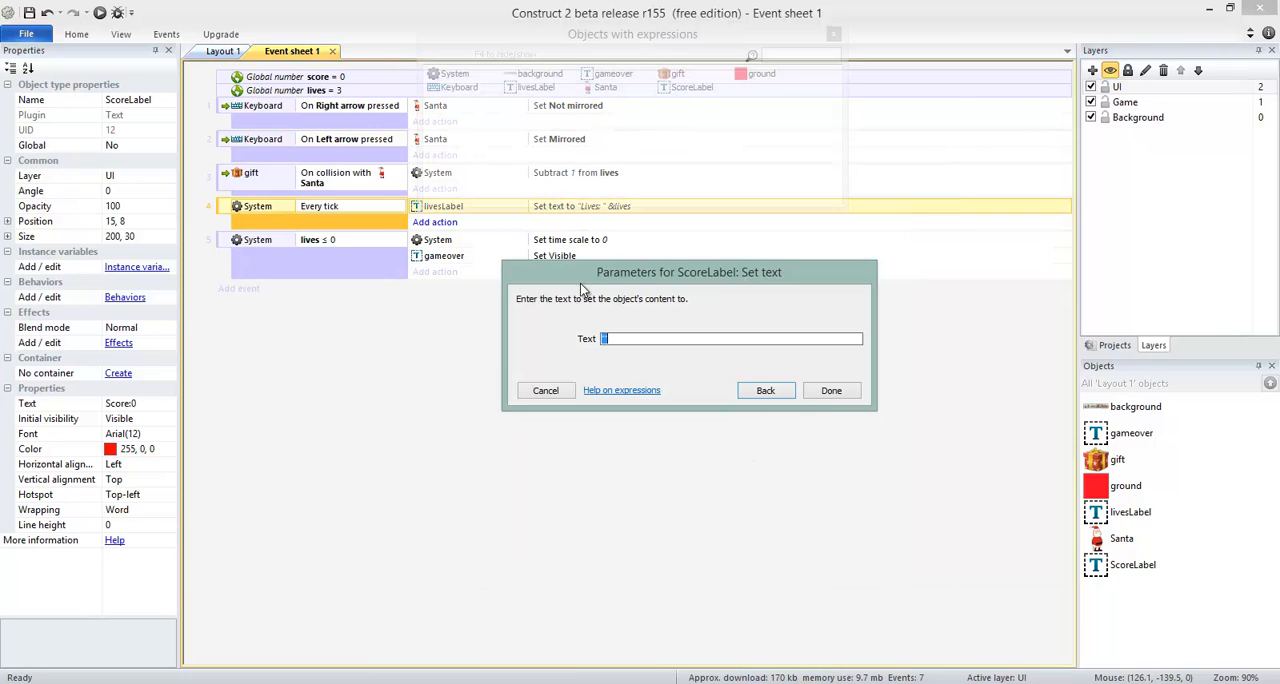
Set the ScoreLabel action's text expression to "Score: " &score and finish the action.
left_click(642, 340)
type("sc")
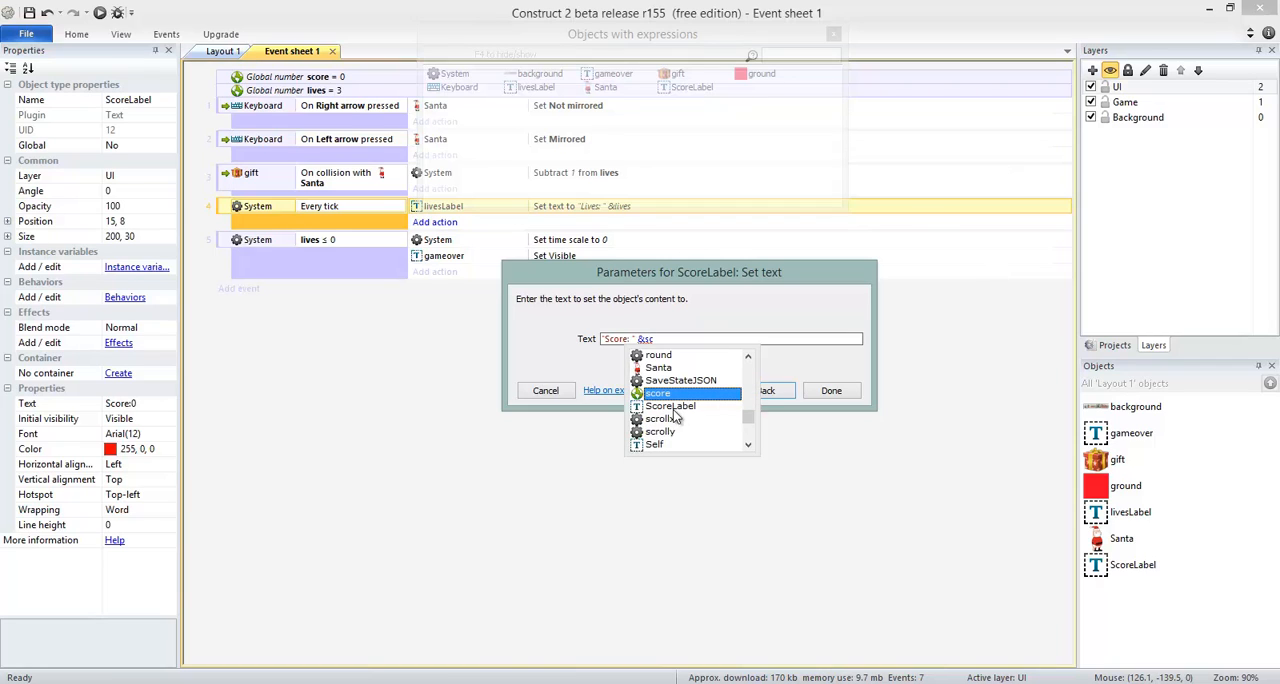
double_click(671, 397)
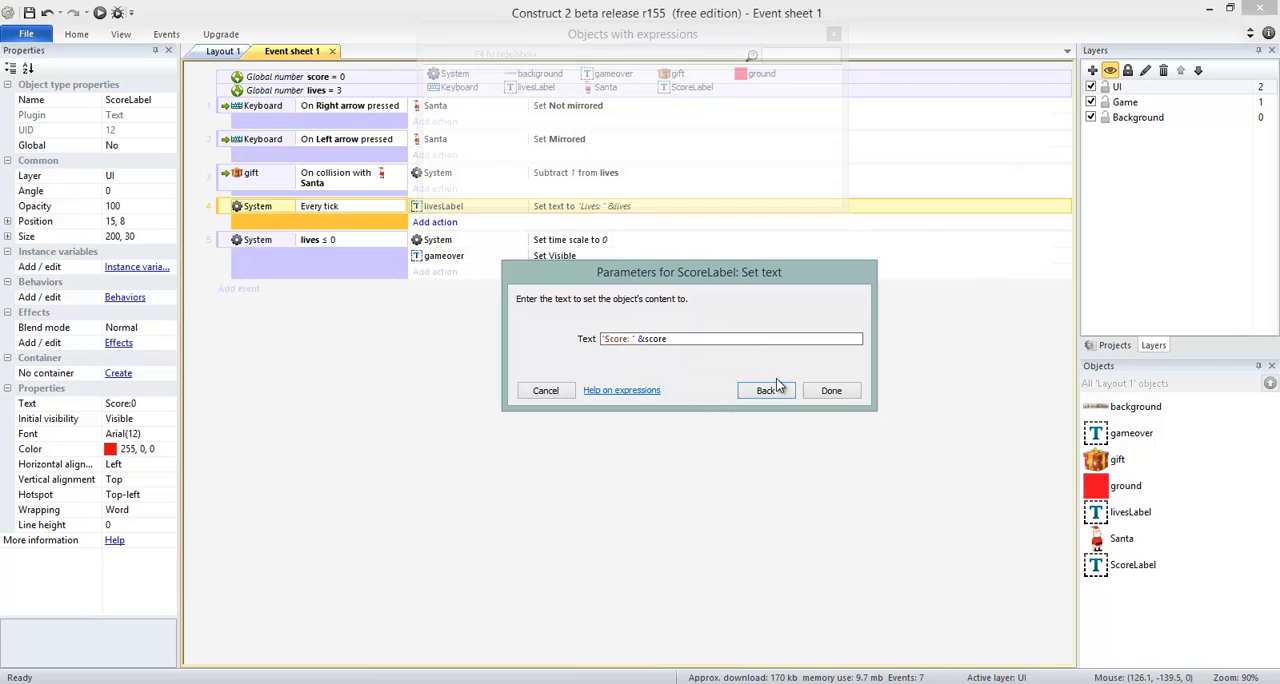
left_click(829, 391)
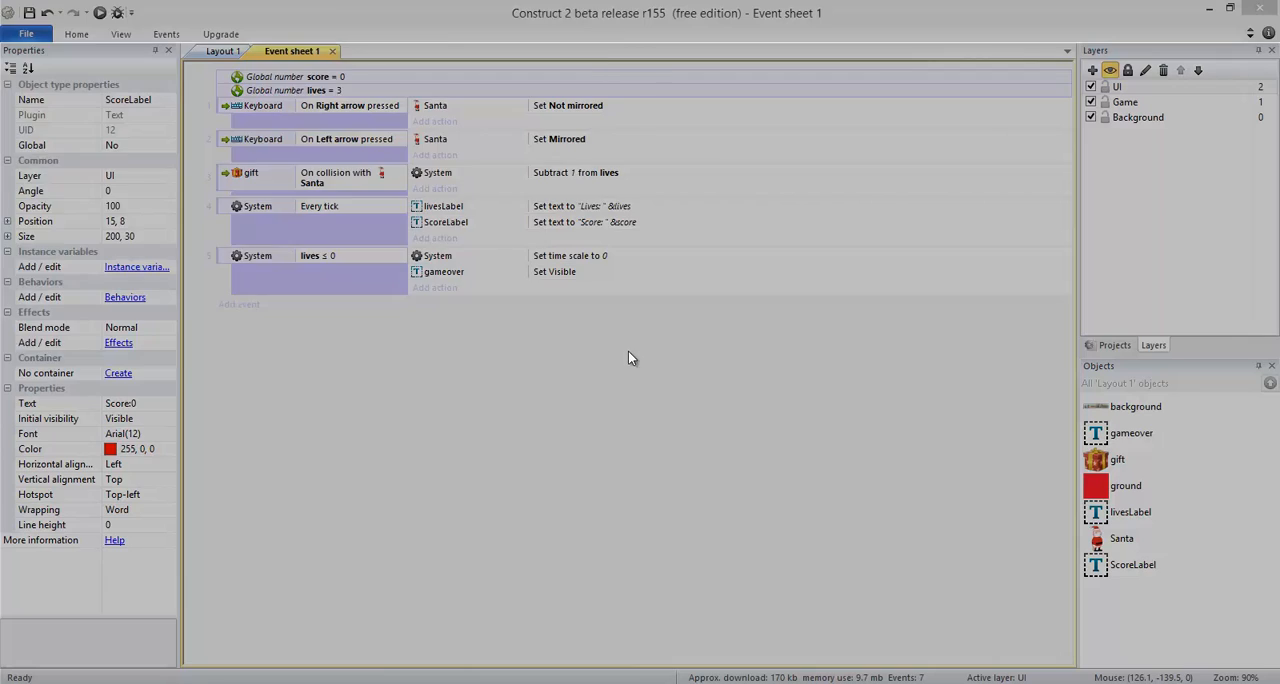
left_click(606, 361)
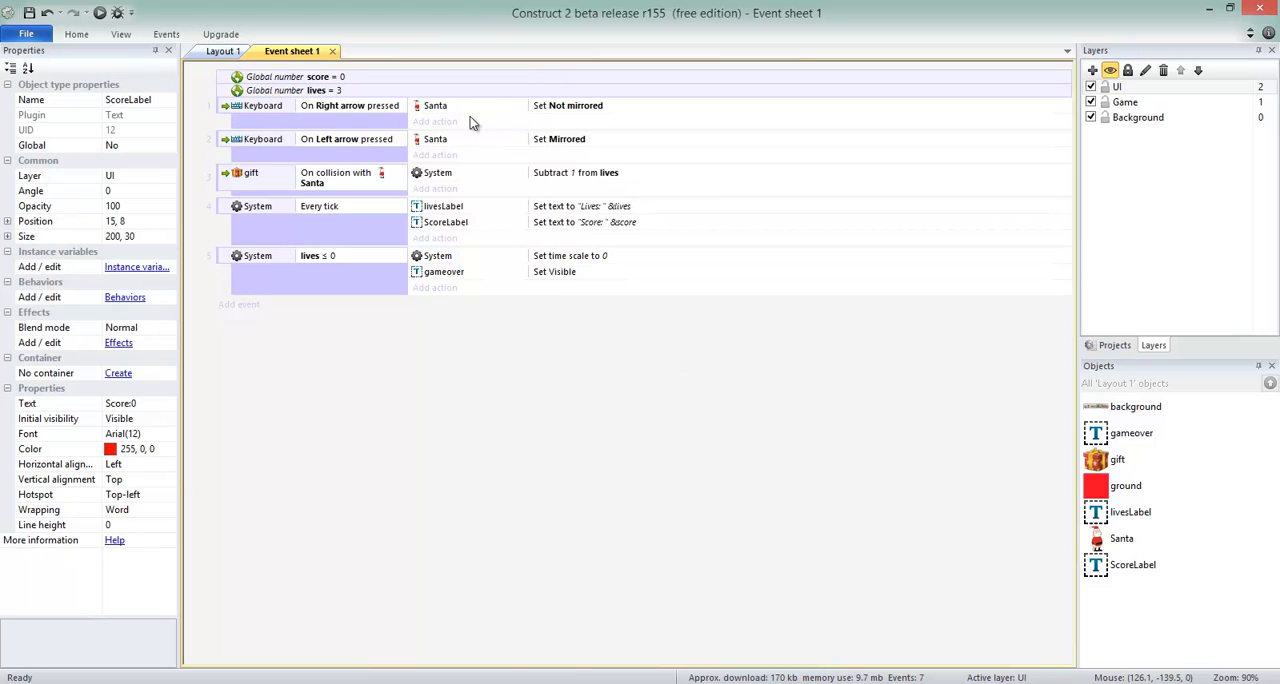
left_click(437, 224)
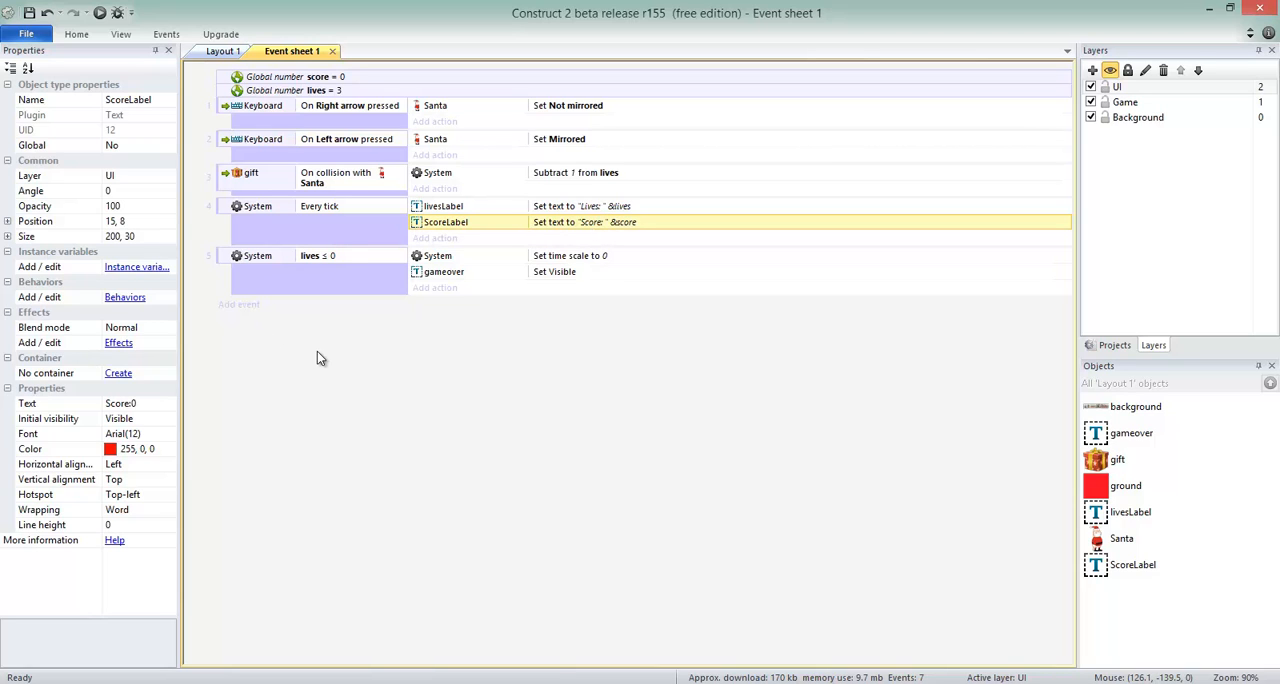
Add a System Every X seconds event with an interval of 1.0 seconds to Event sheet 1.
left_click(224, 51)
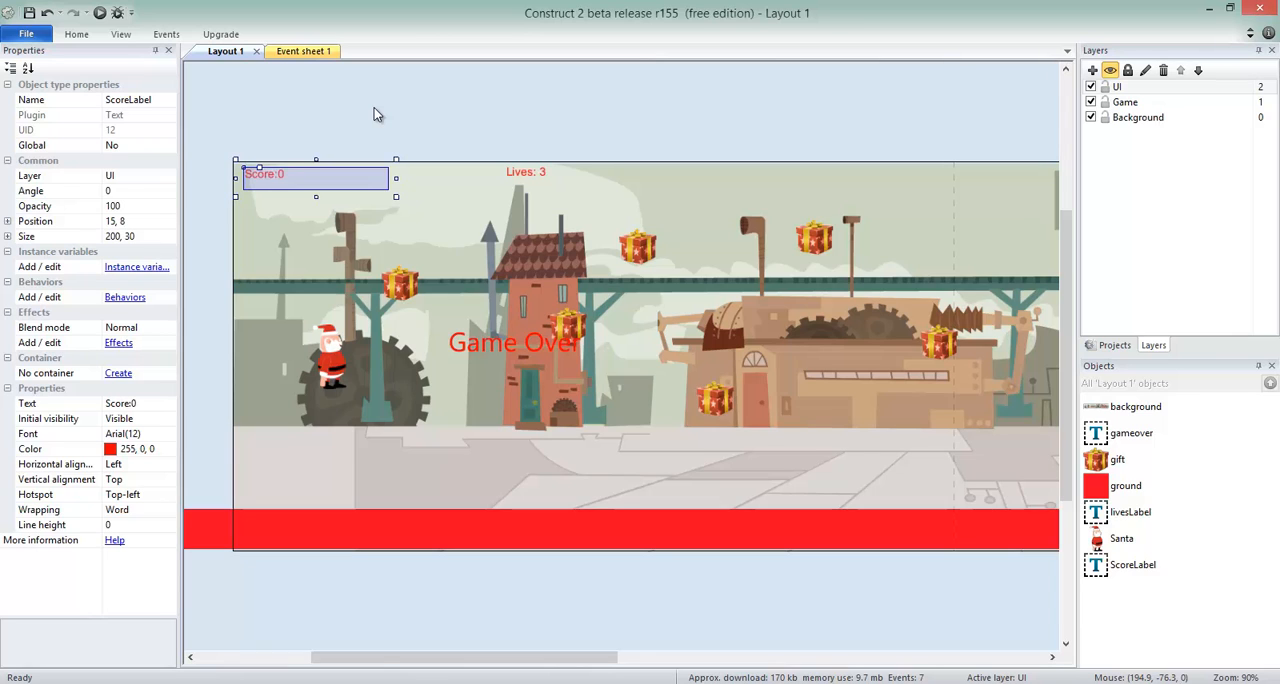
left_click(305, 51)
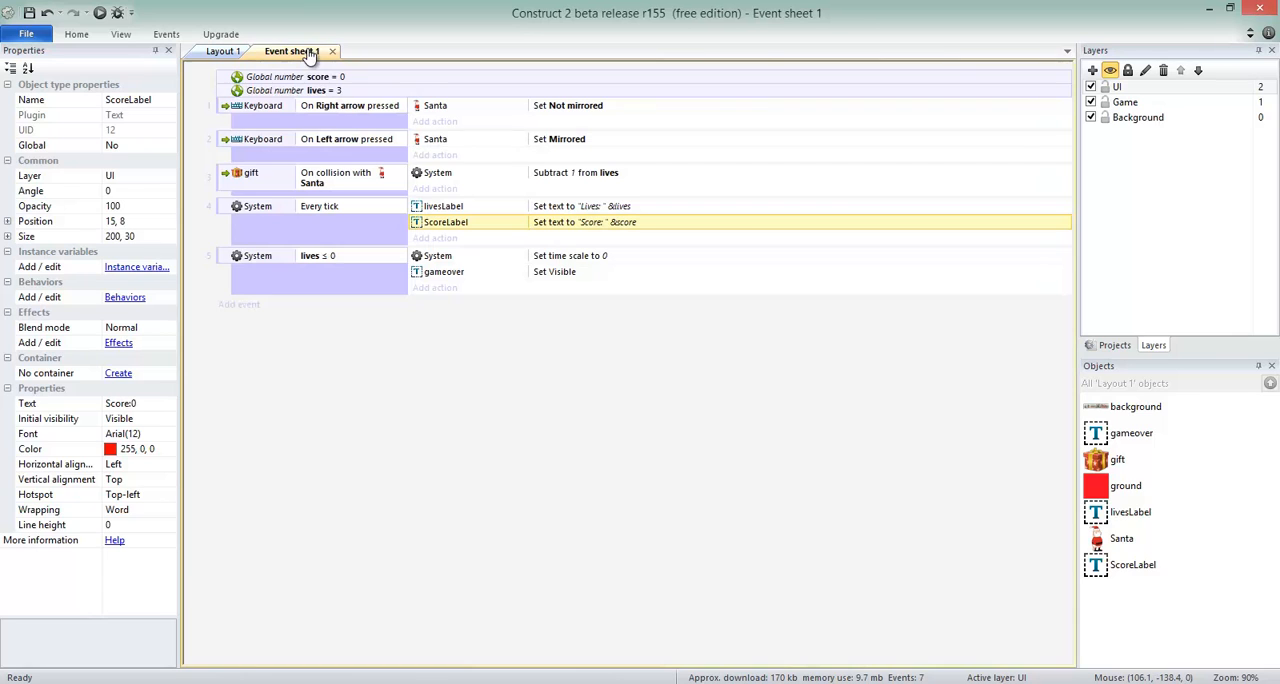
left_click(258, 302)
double_click(514, 228)
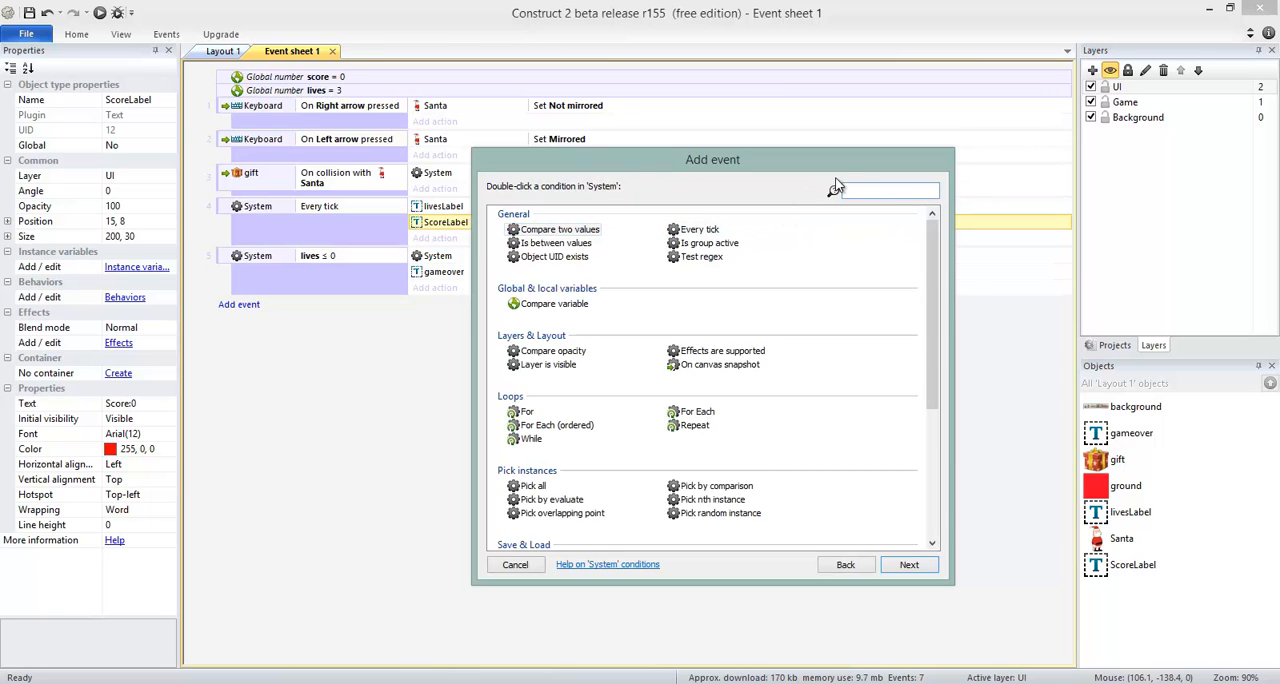
type("eve")
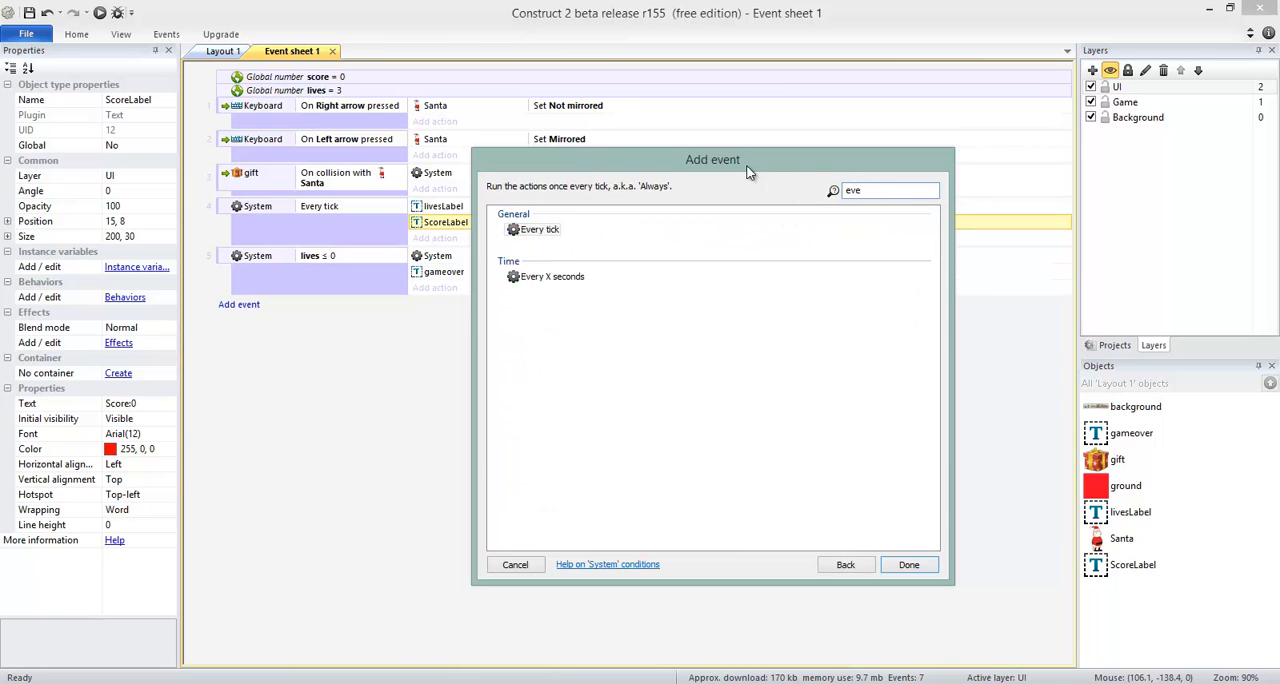
left_click(547, 276)
double_click(547, 276)
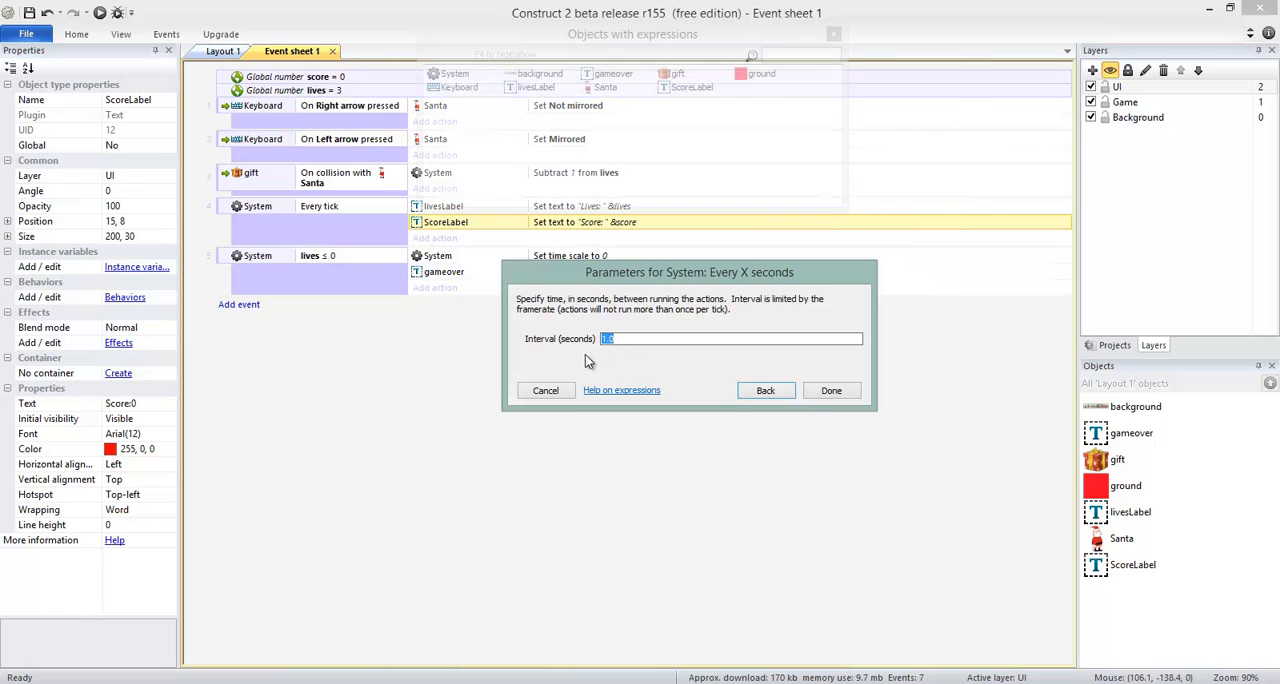
left_click(629, 339)
left_click(608, 342)
left_click(831, 390)
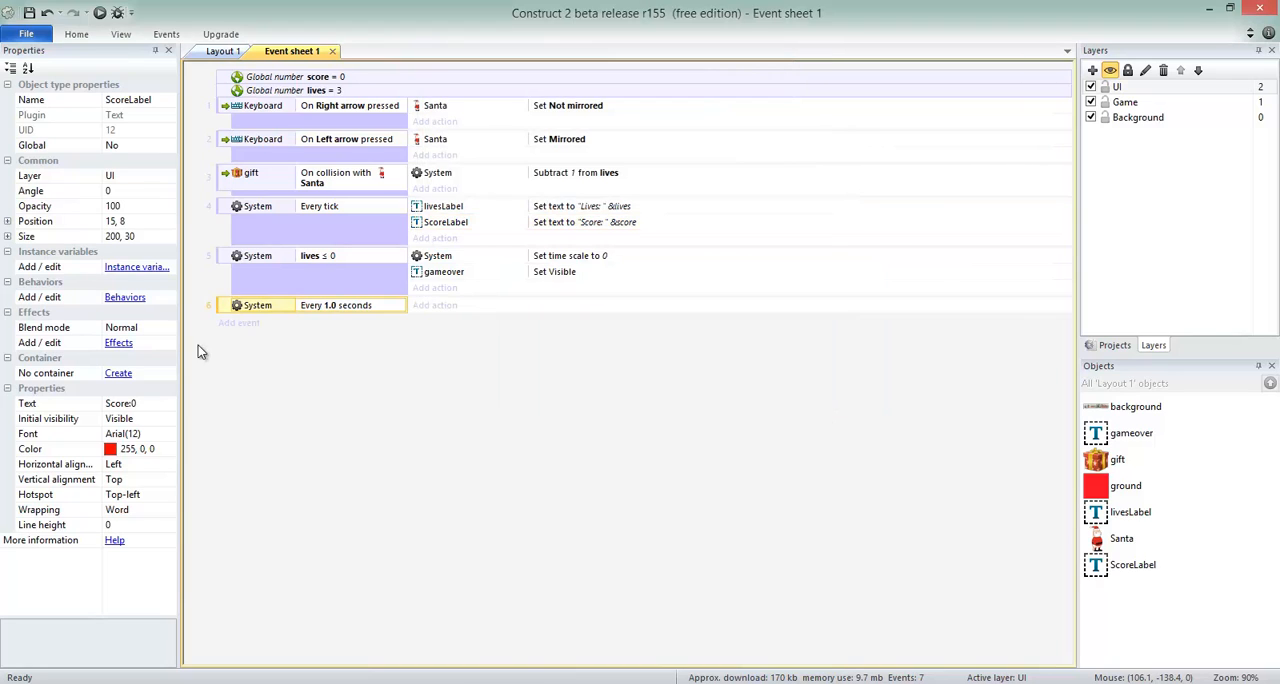
Give the Every 1.0 seconds event a System Add to action that adds 2 to the score variable.
left_click(435, 306)
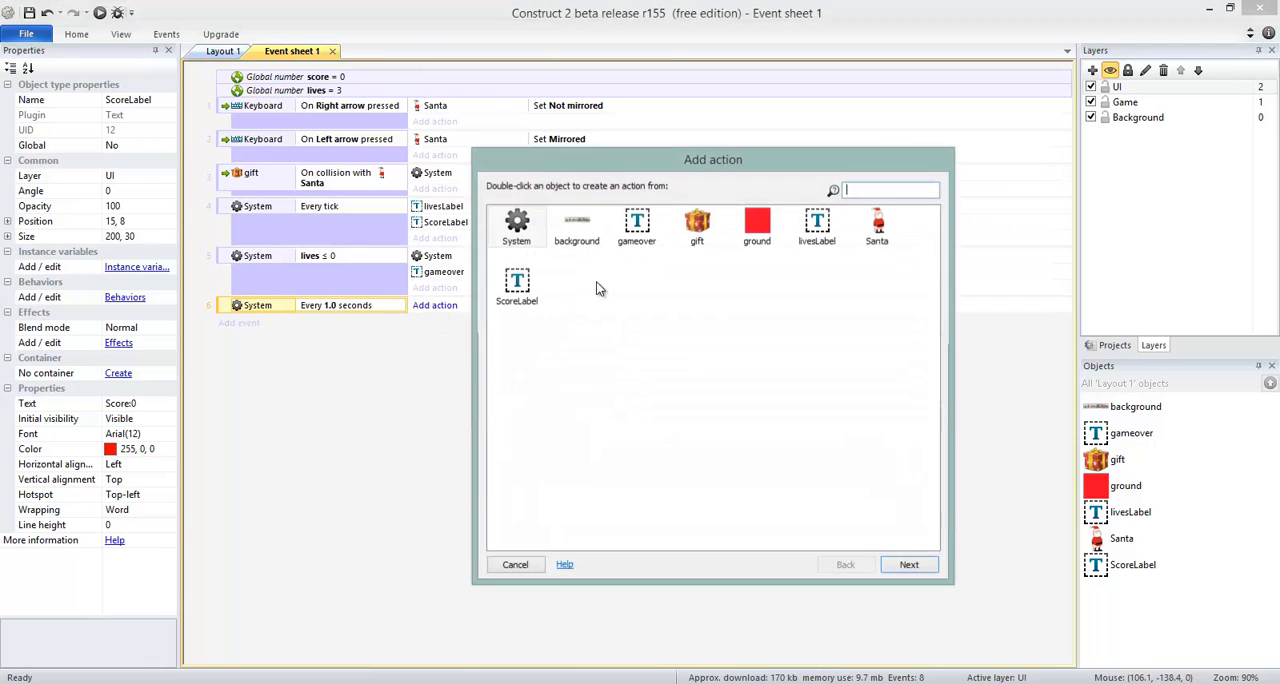
double_click(518, 230)
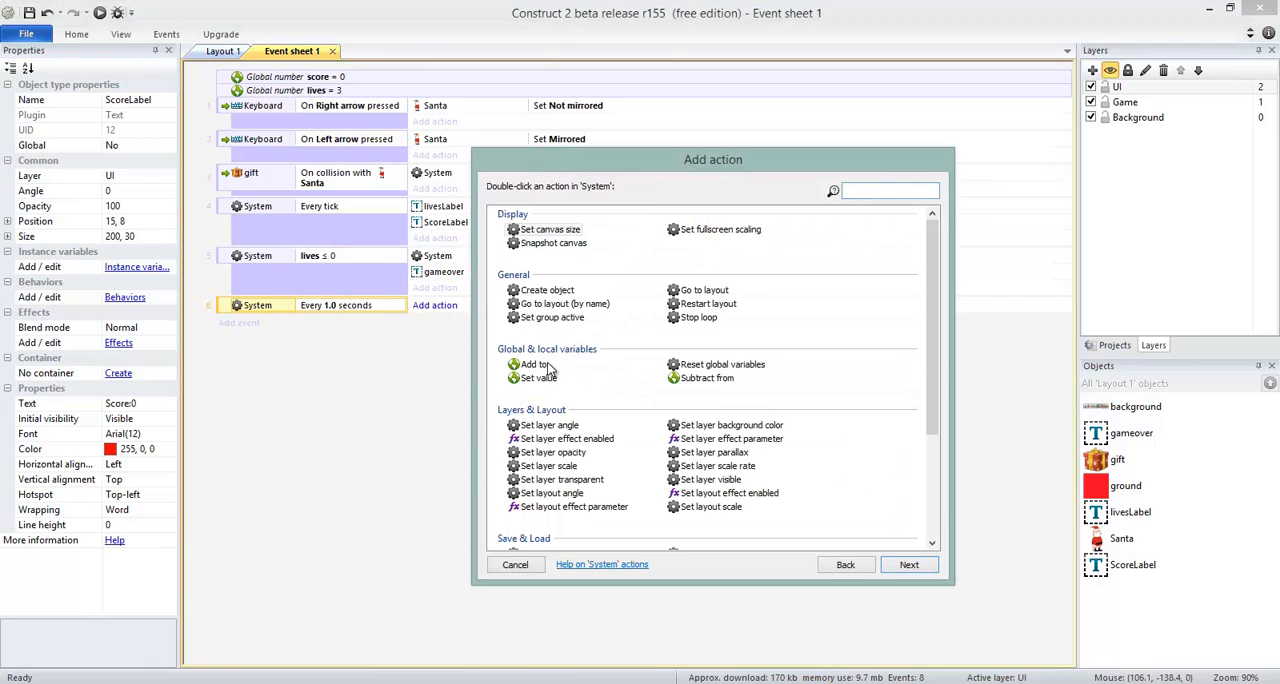
left_click(695, 386)
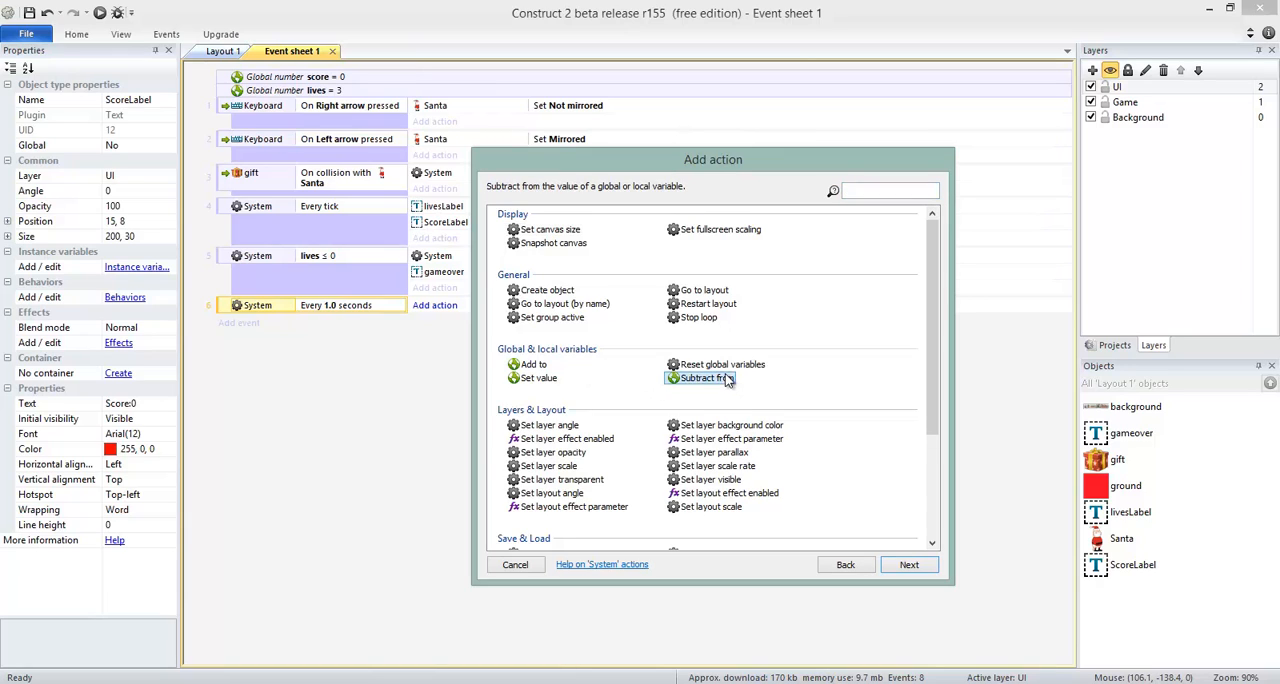
double_click(530, 367)
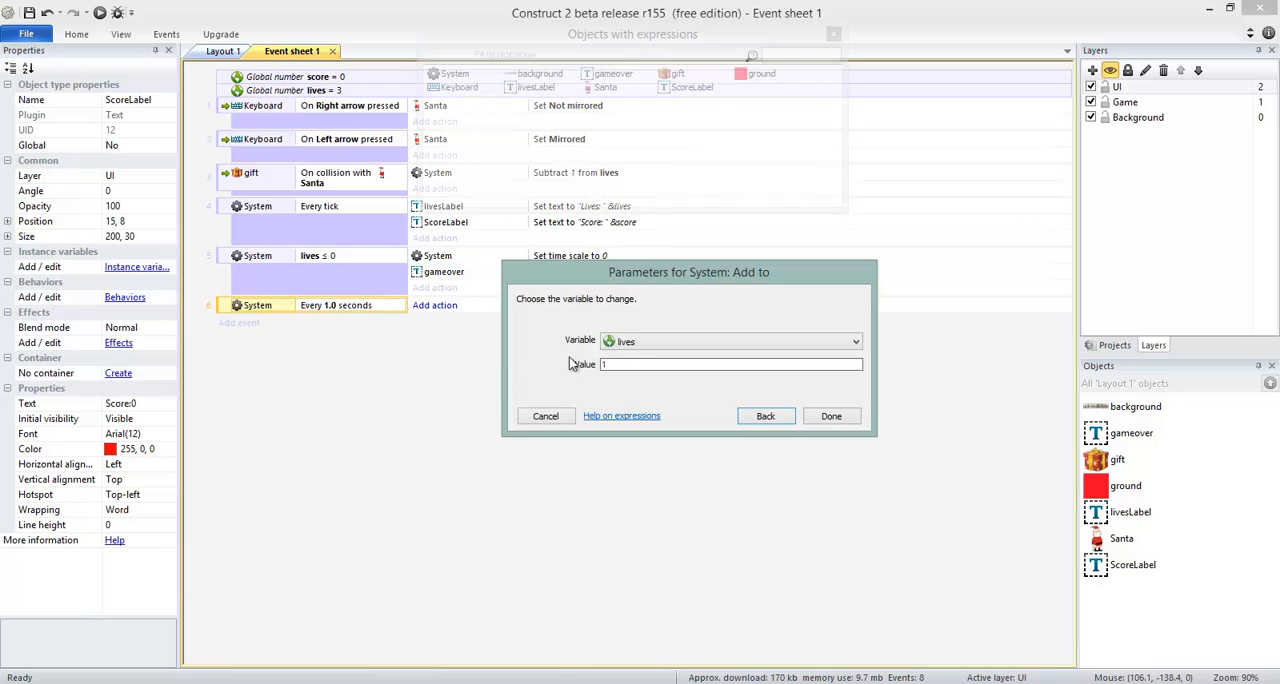
left_click(631, 343)
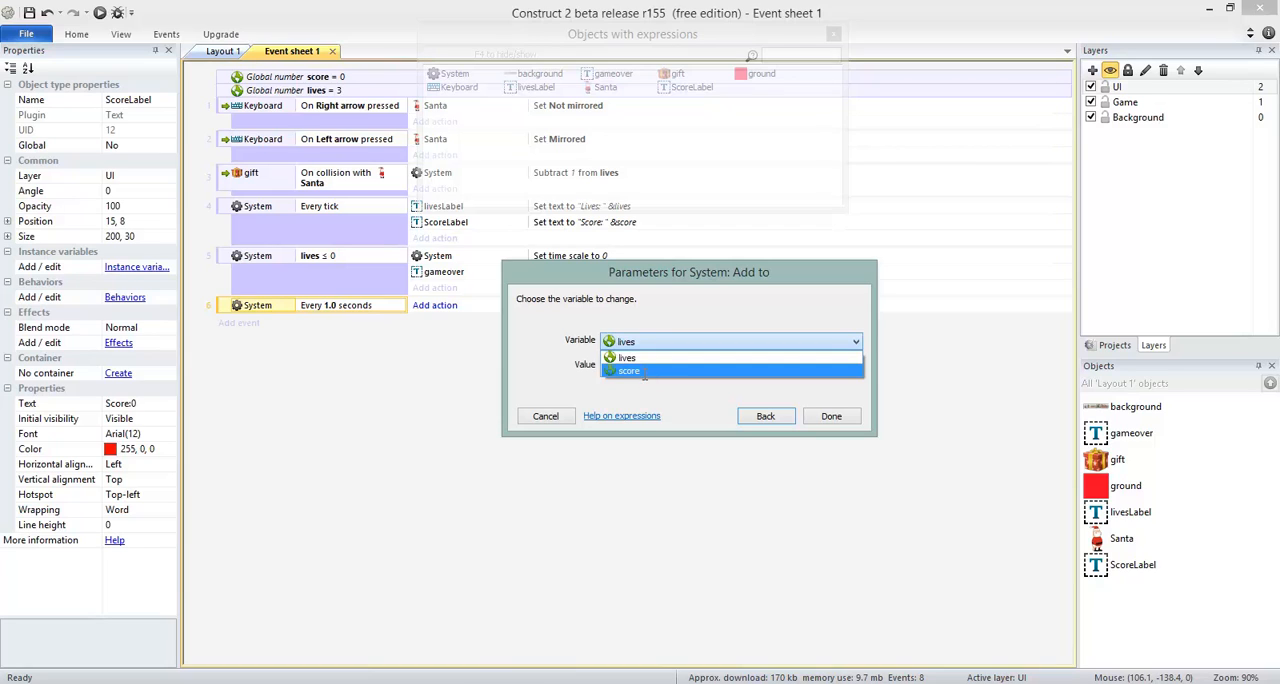
left_click(648, 372)
left_click(619, 367)
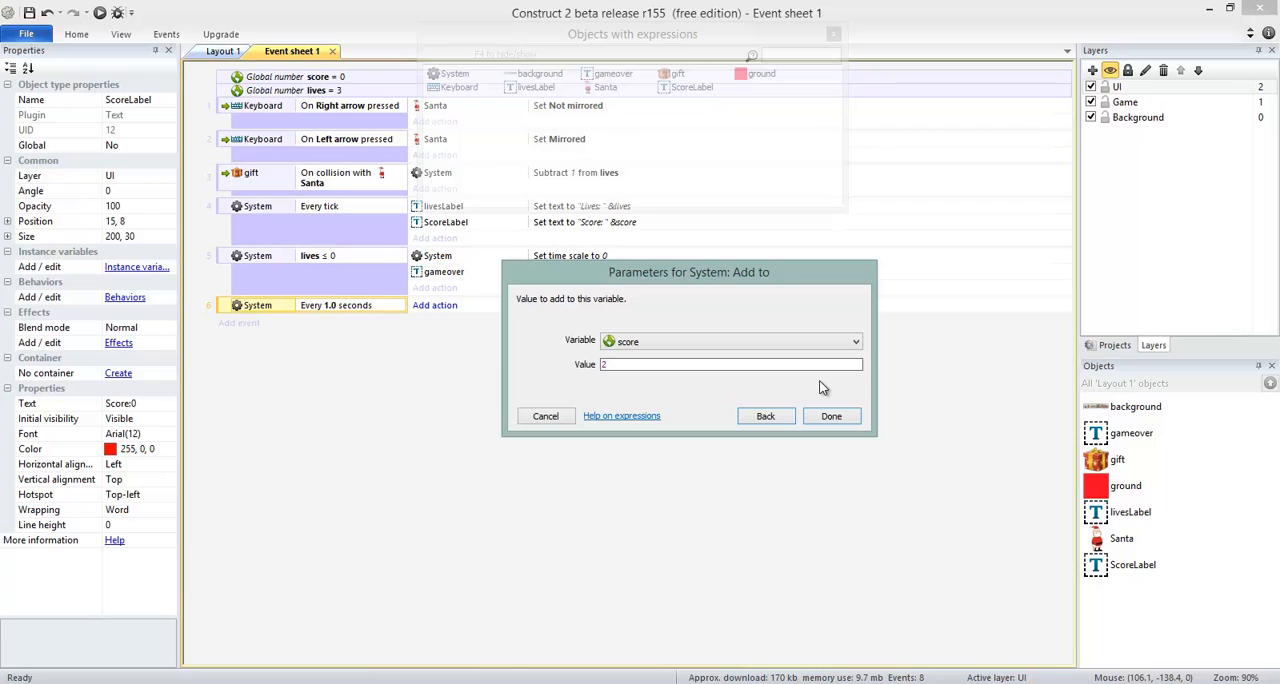
left_click(829, 416)
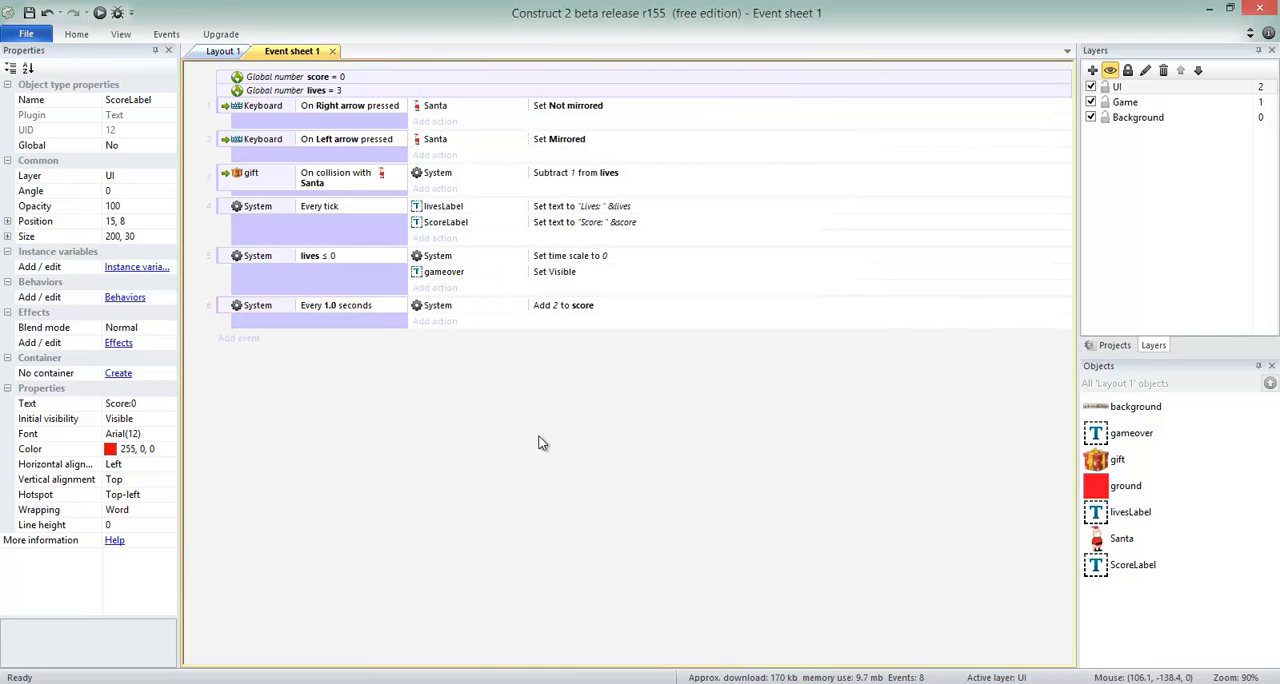
Run the game and test the score and lives displays by moving and jumping Santa among the gifts until Game Over, and return to Event sheet 1.
key("F5")
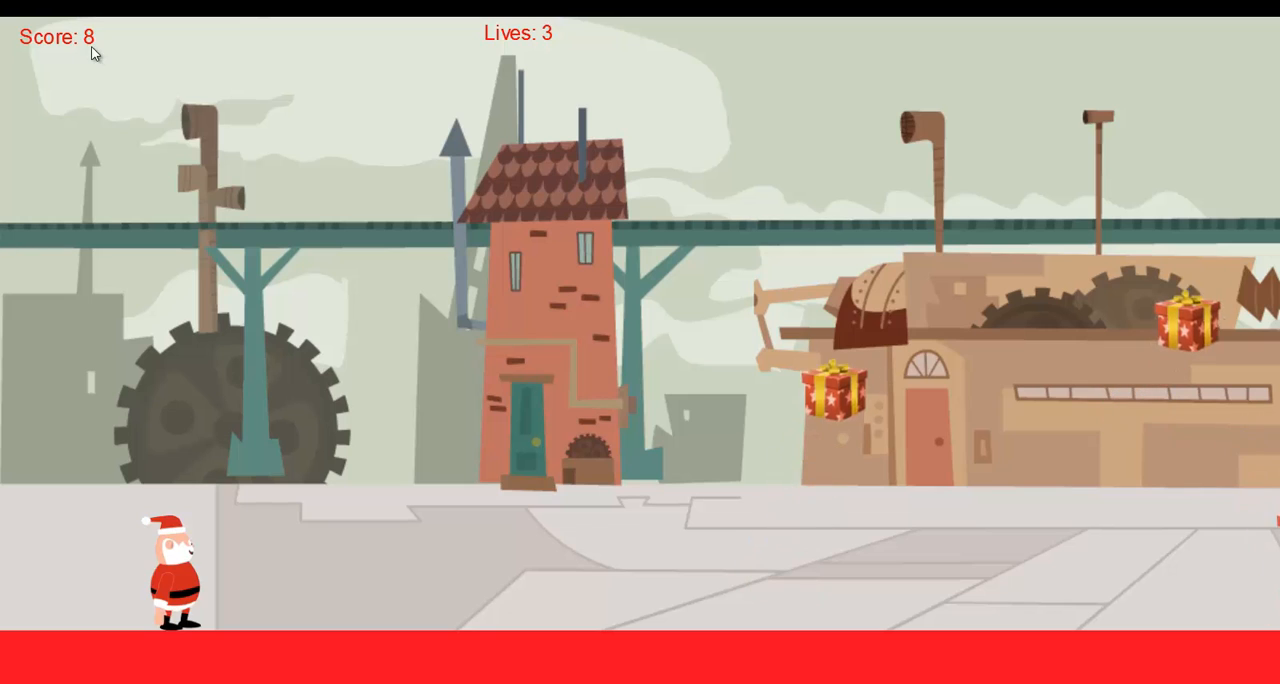
key("Right")
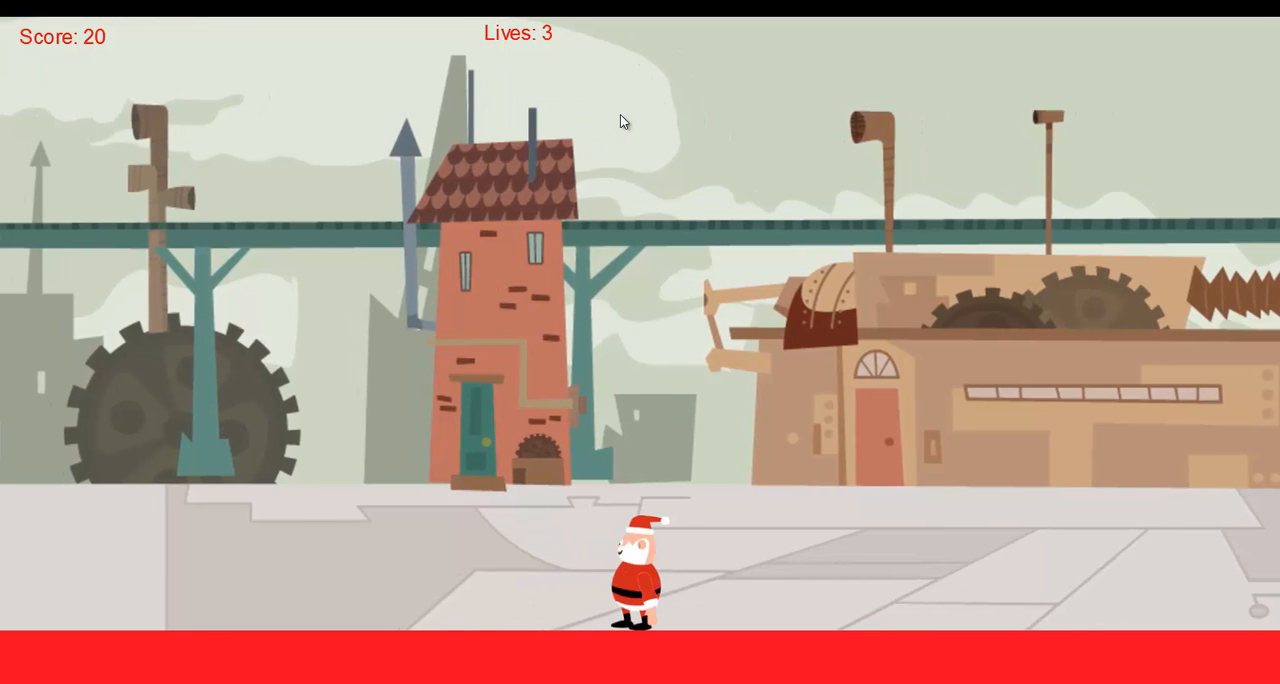
key("Left")
key("Right")
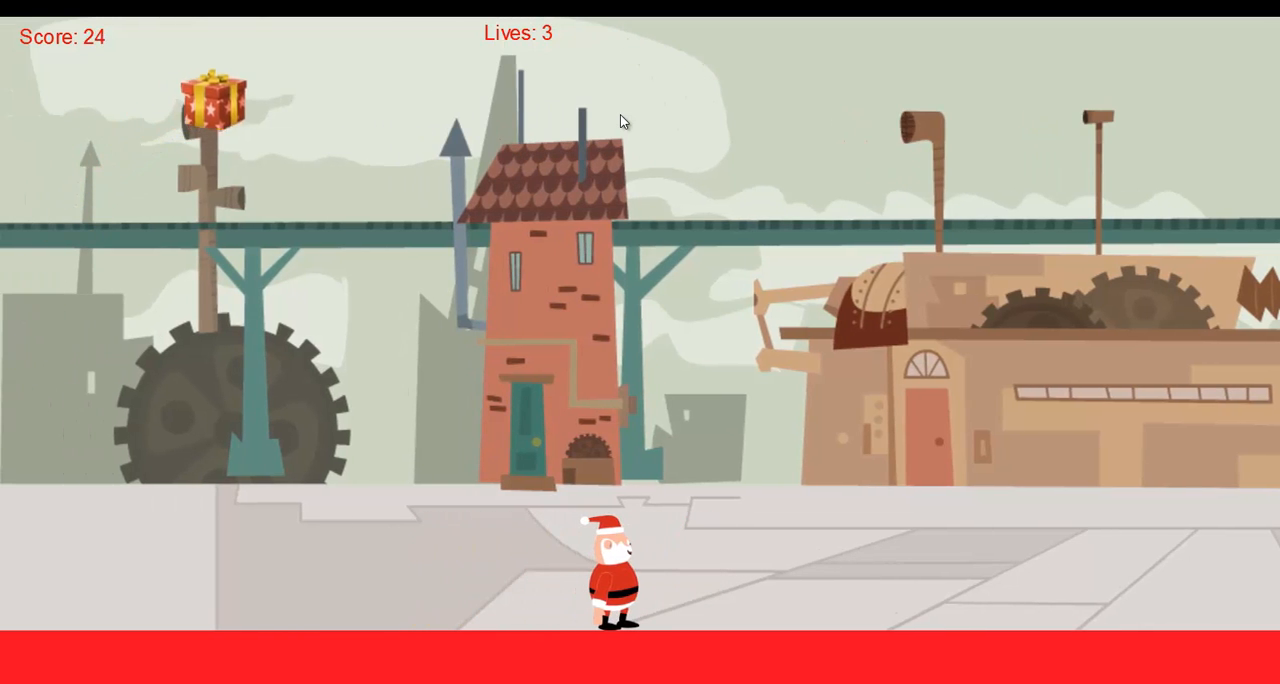
key("Left")
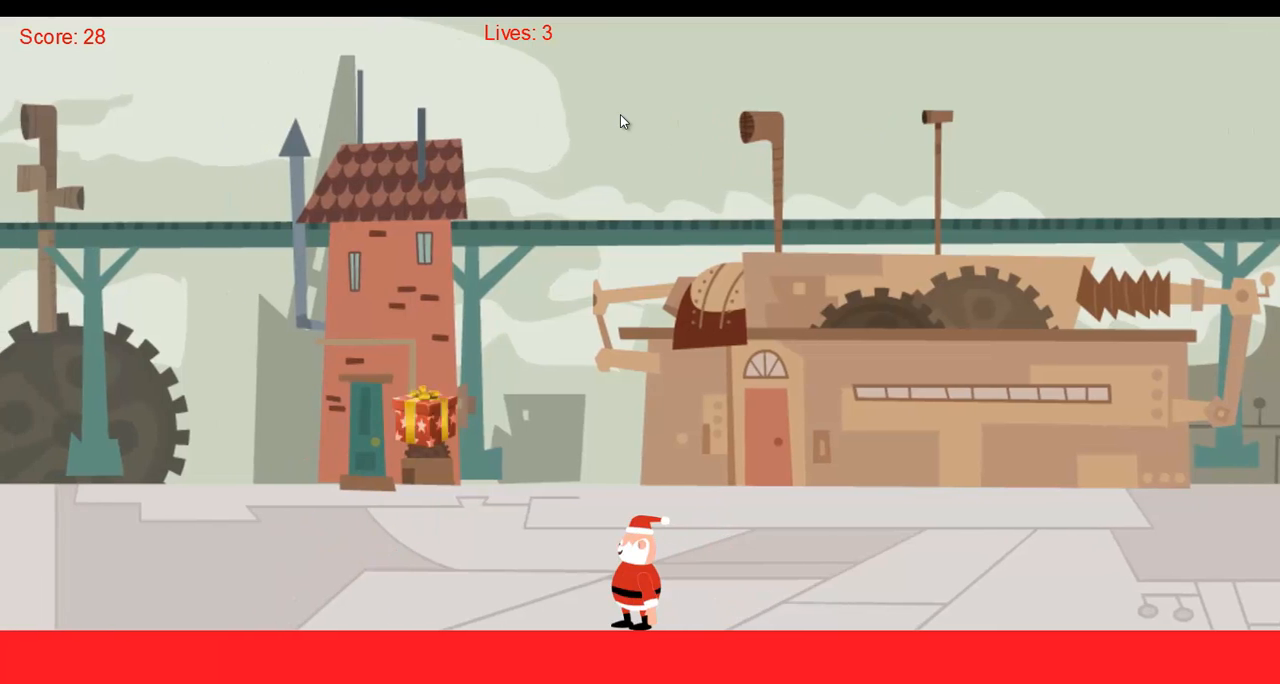
key("Right")
key("Left")
key("Up")
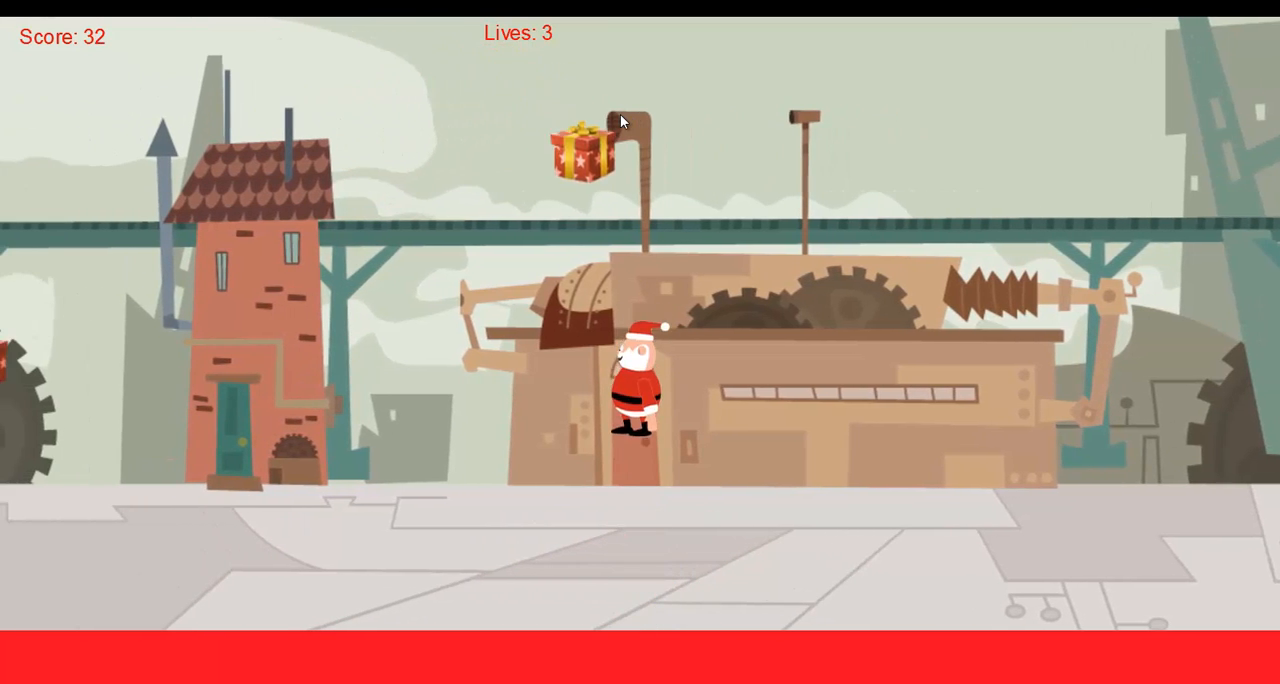
key("Right")
key("Left")
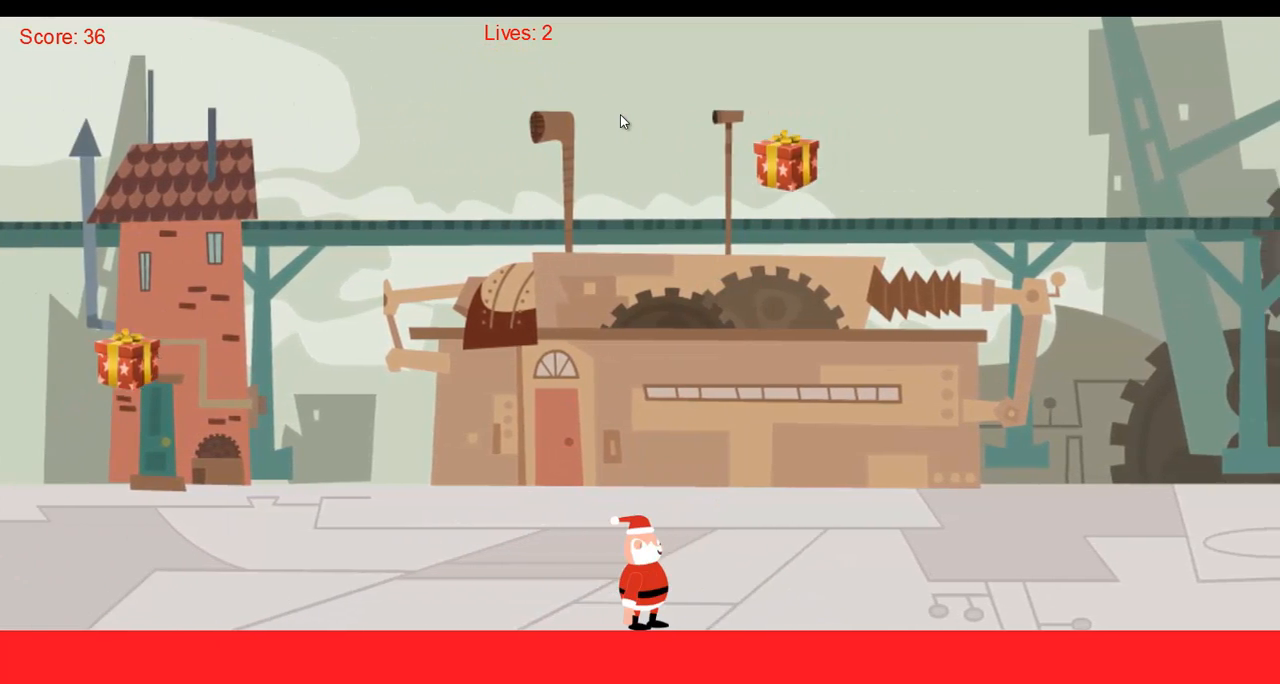
key("Right")
key("Up")
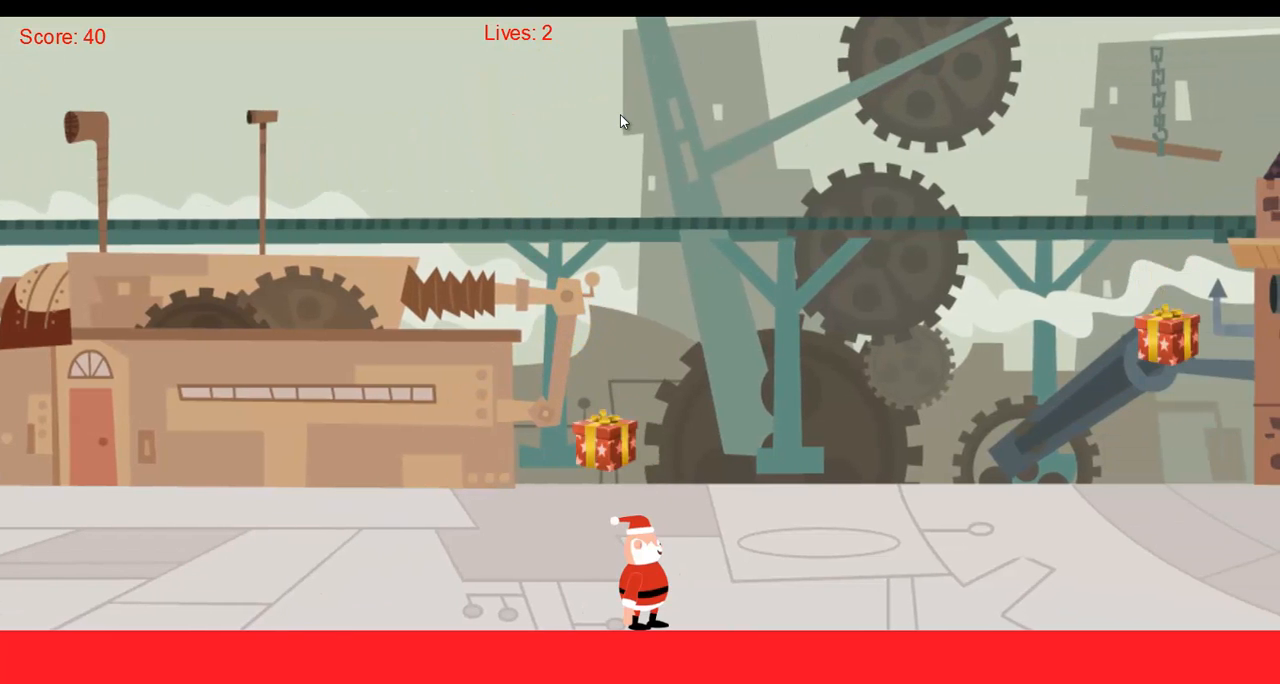
key("Left")
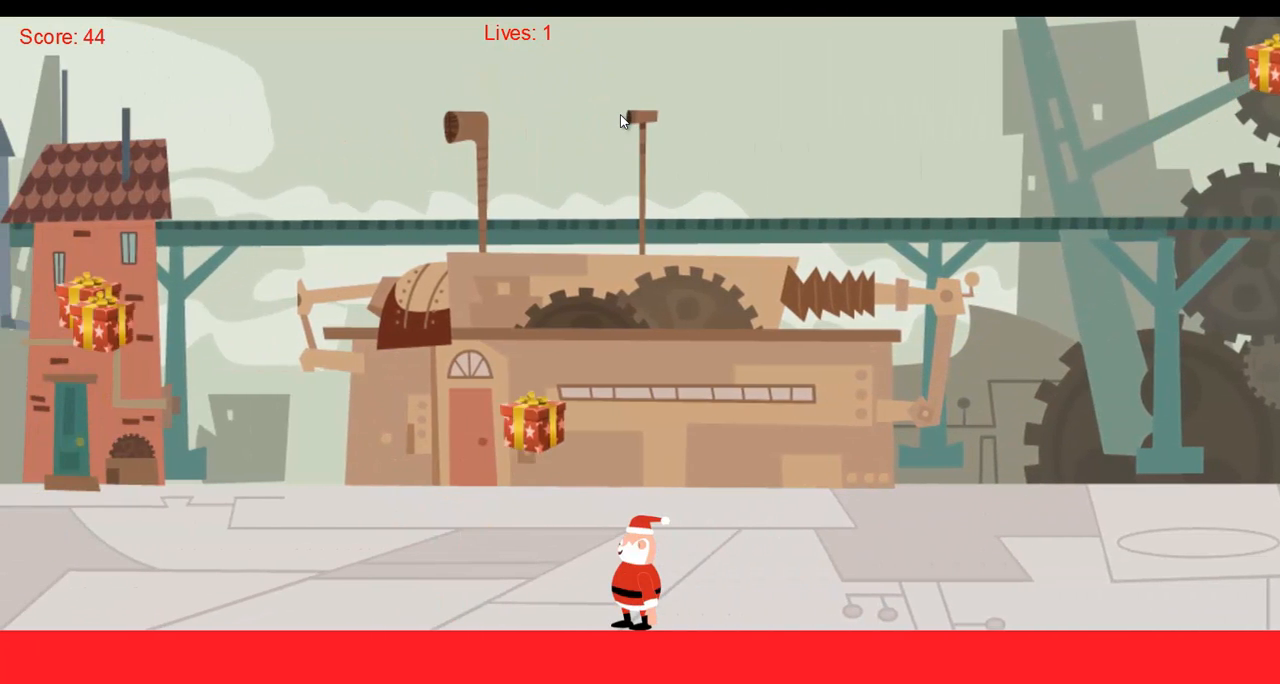
key("Right")
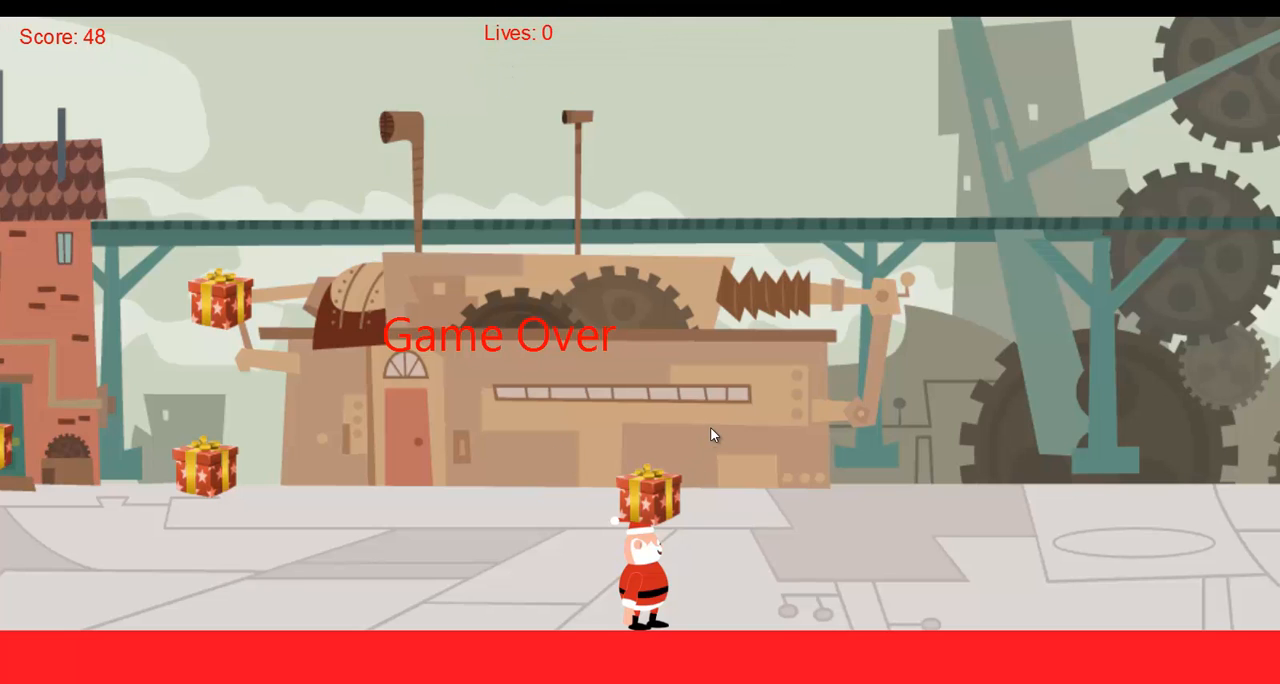
key("alt+Tab")
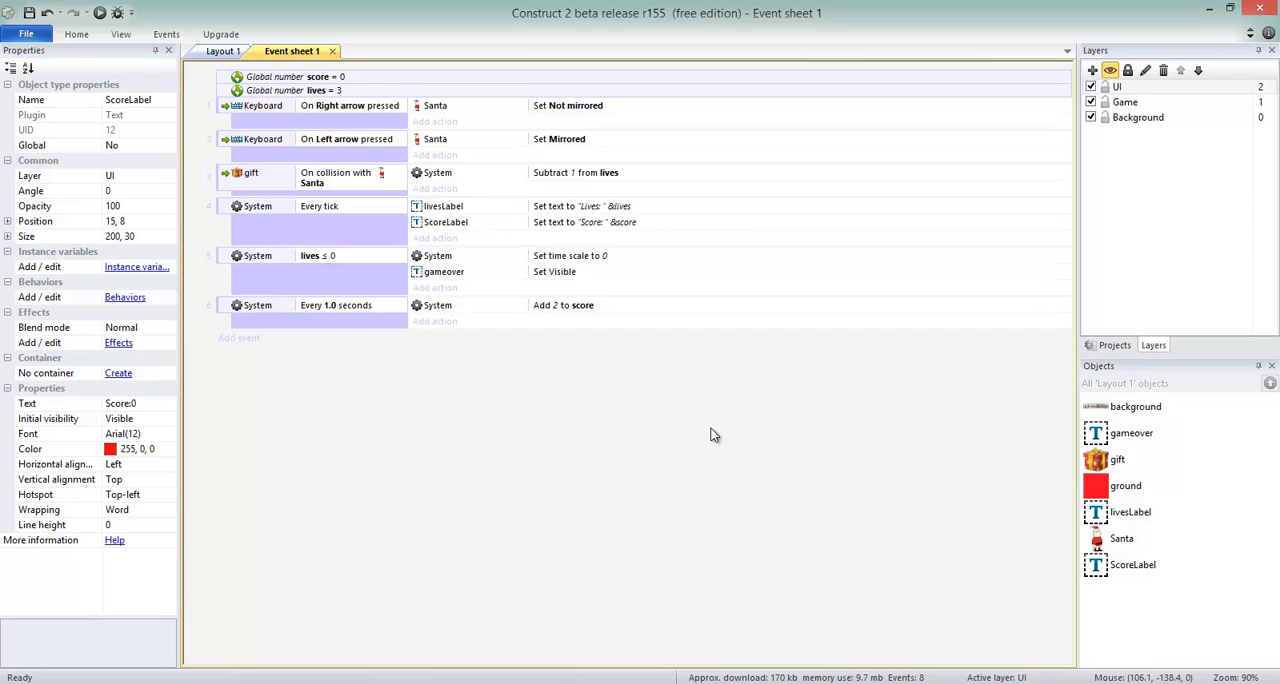
Duplicate the On Left arrow pressed event at the end of Event sheet 1.
left_click(222, 51)
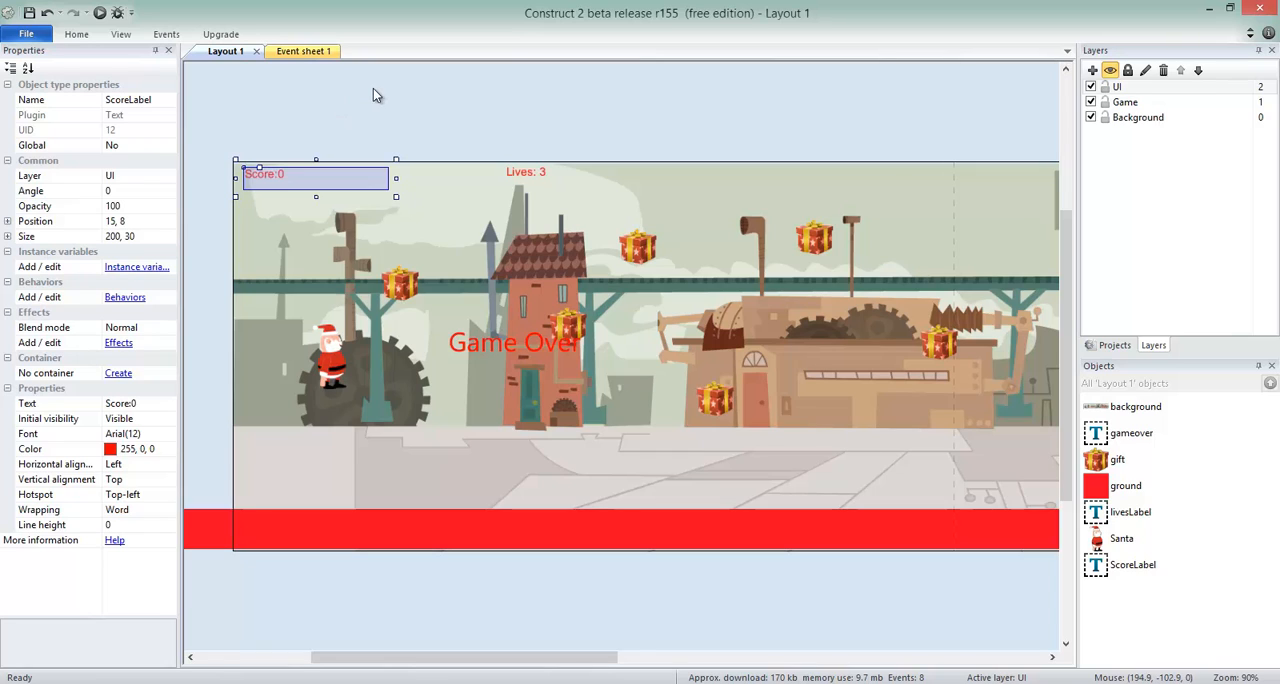
left_click(302, 51)
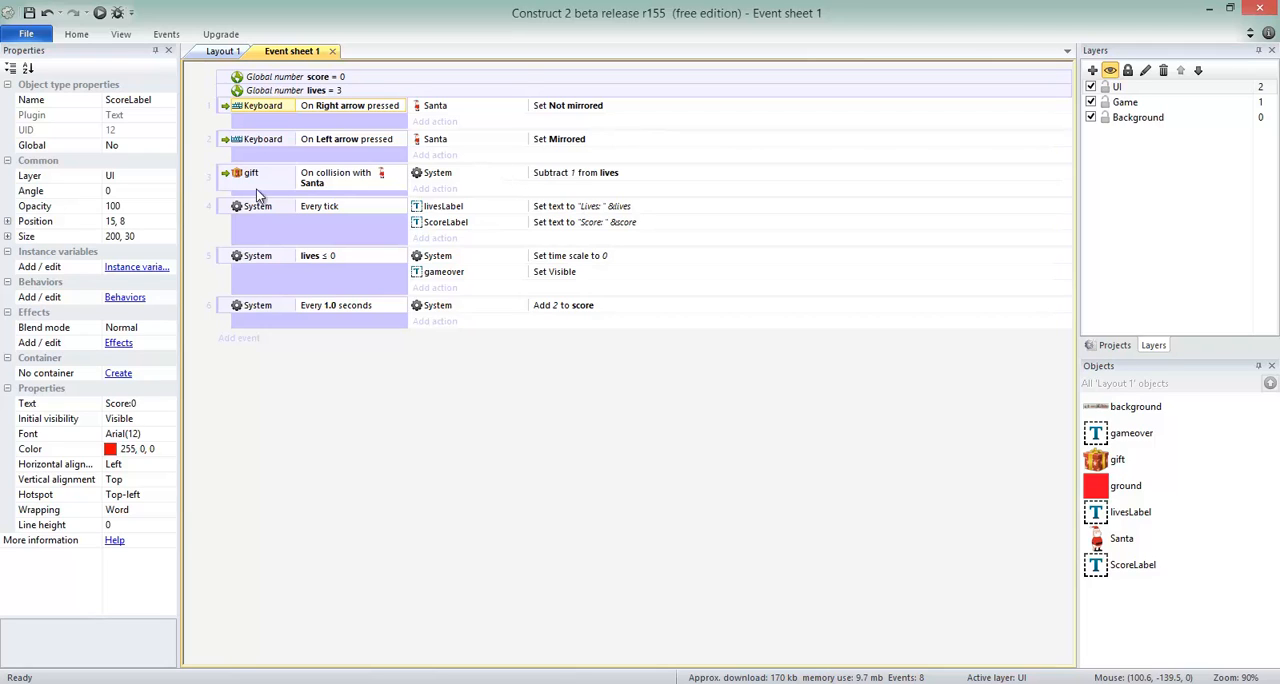
left_click(223, 142)
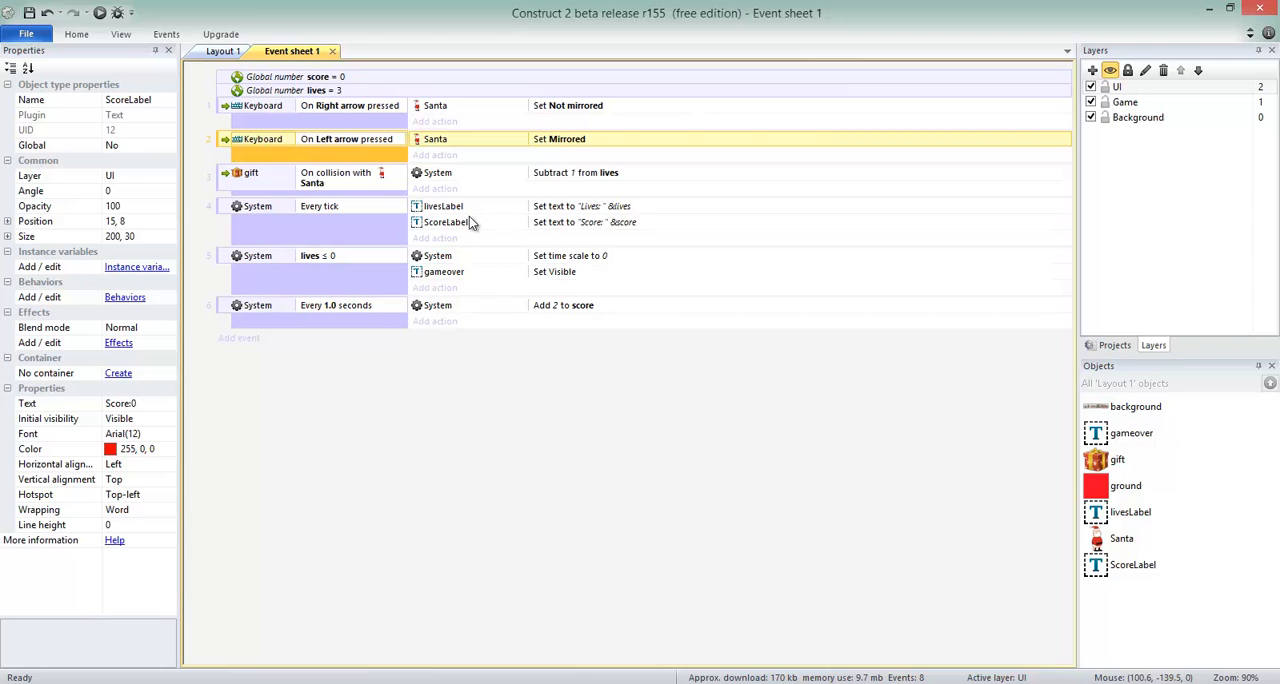
left_click(281, 373)
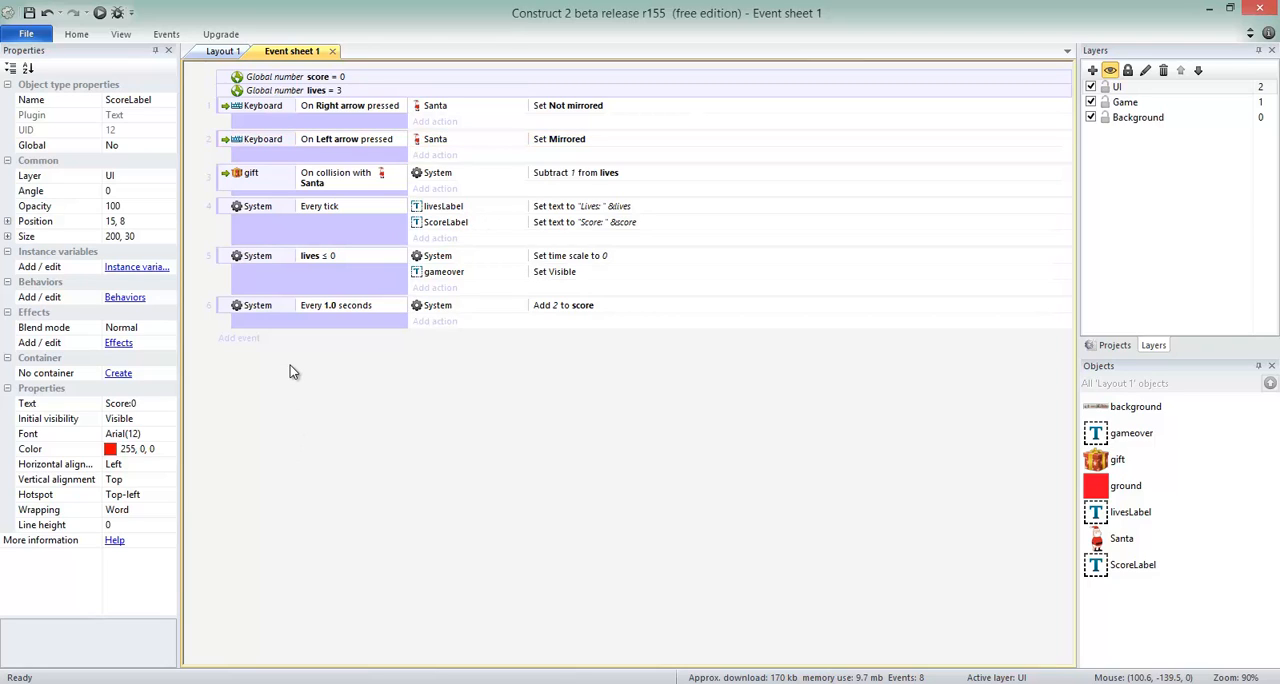
key("ctrl+v")
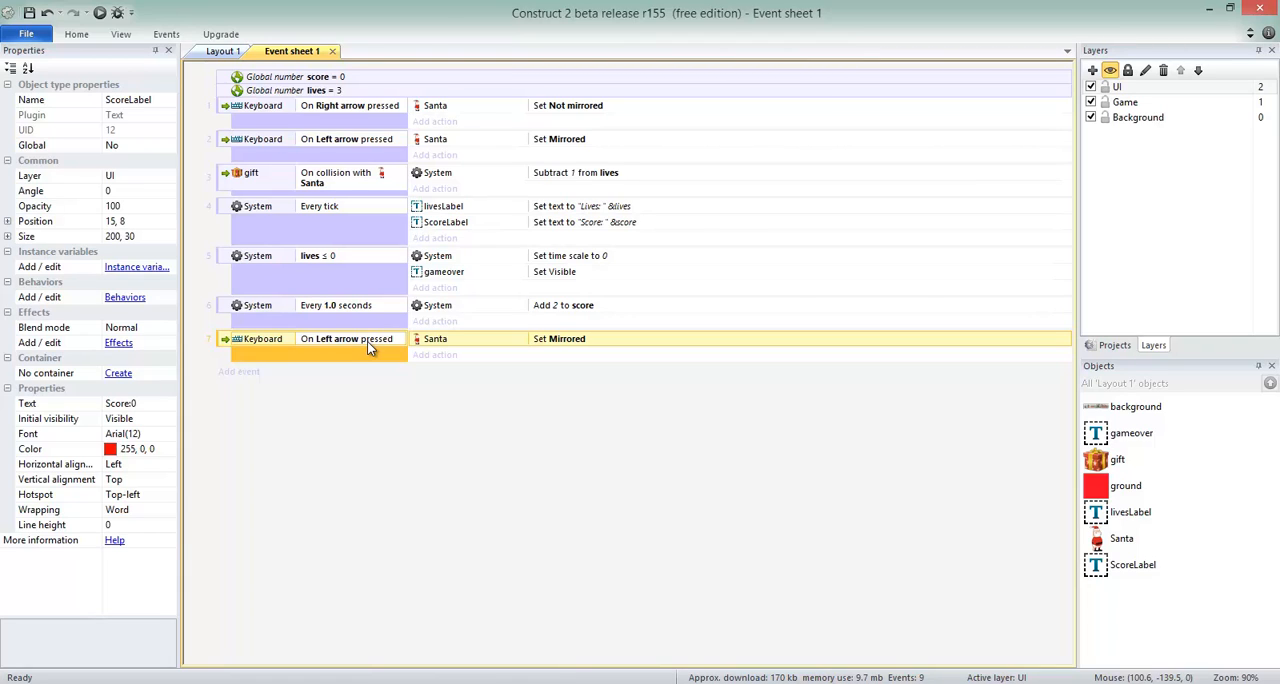
Set the key of the duplicated keyboard event's condition to R.
double_click(367, 341)
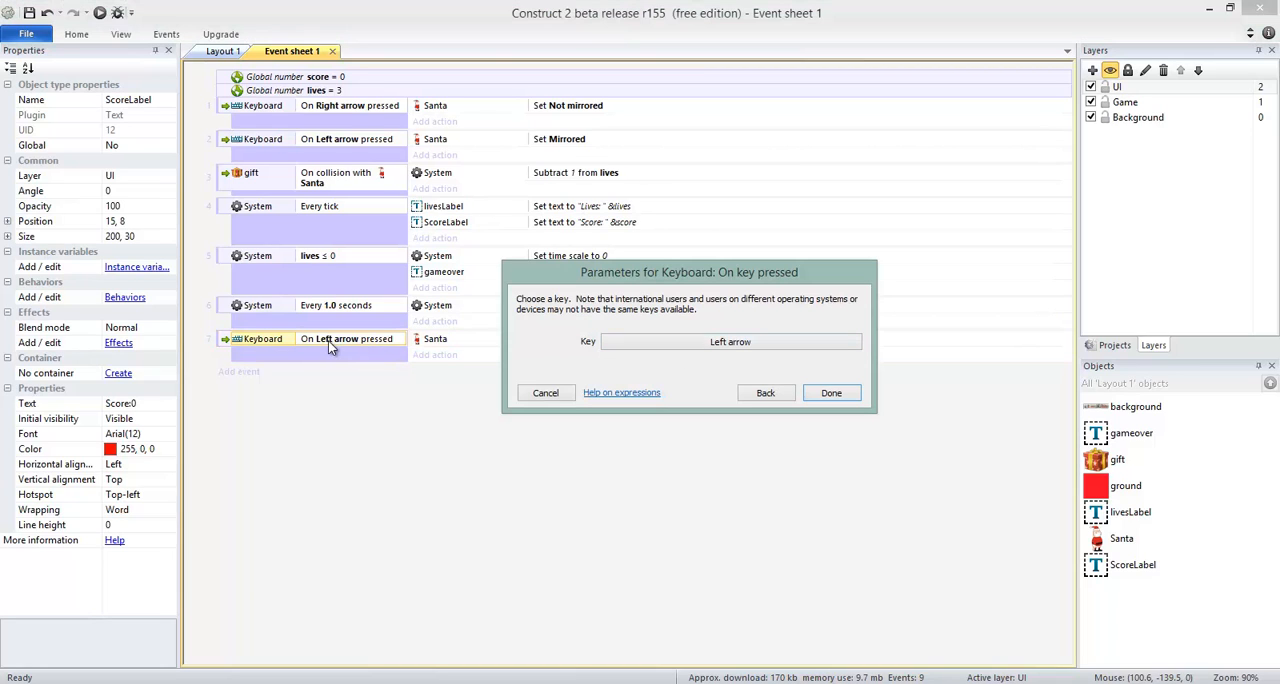
left_click(722, 344)
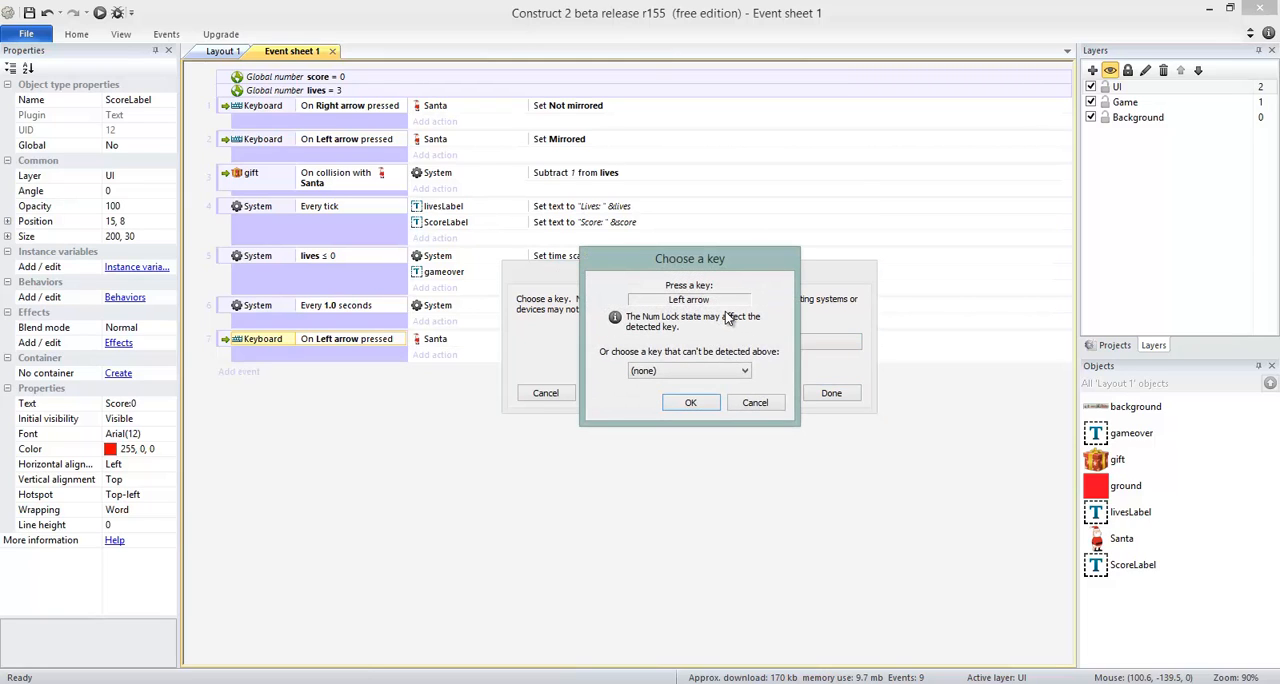
key("r")
left_click(690, 402)
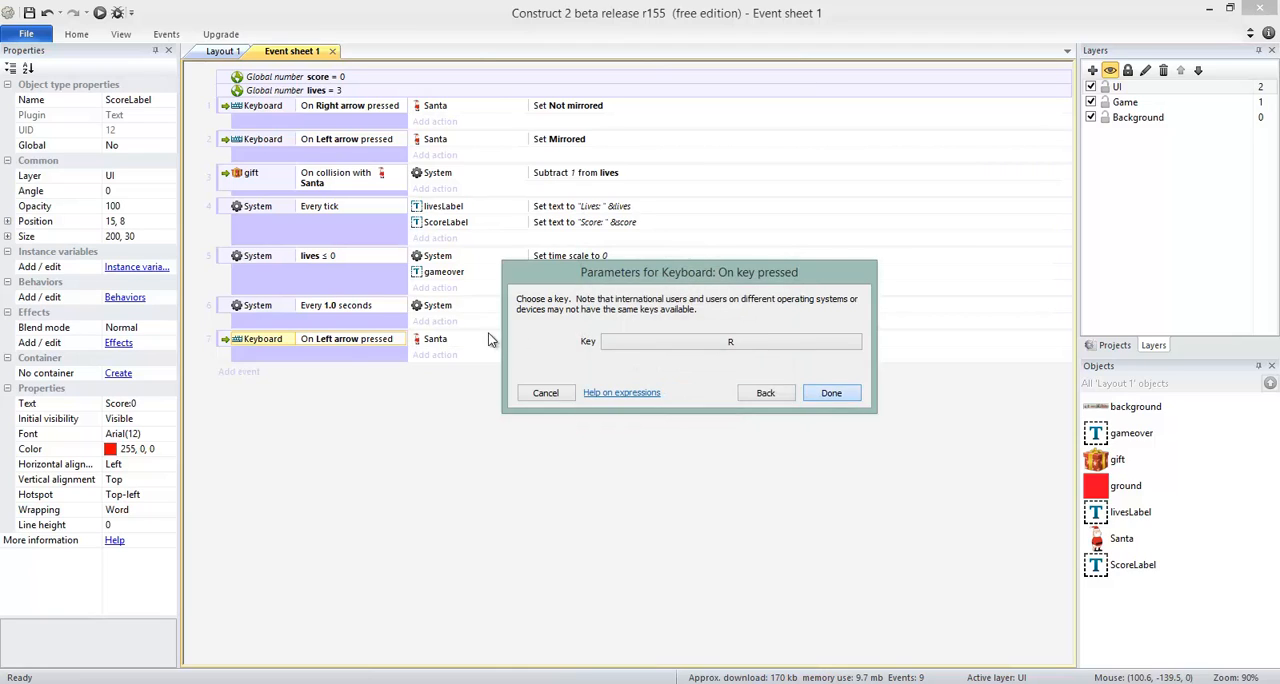
left_click(831, 393)
Replace the Santa Set Mirrored action in the On R pressed event with a System Restart layout action.
left_click(453, 342)
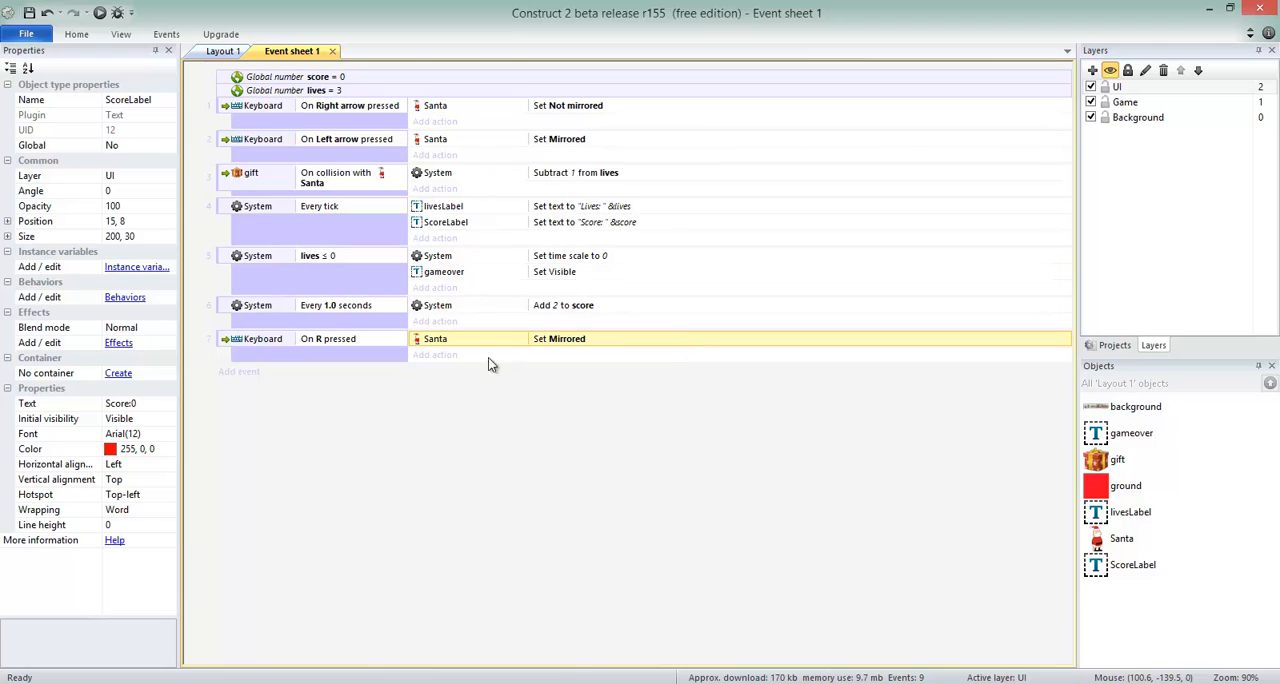
key("Delete")
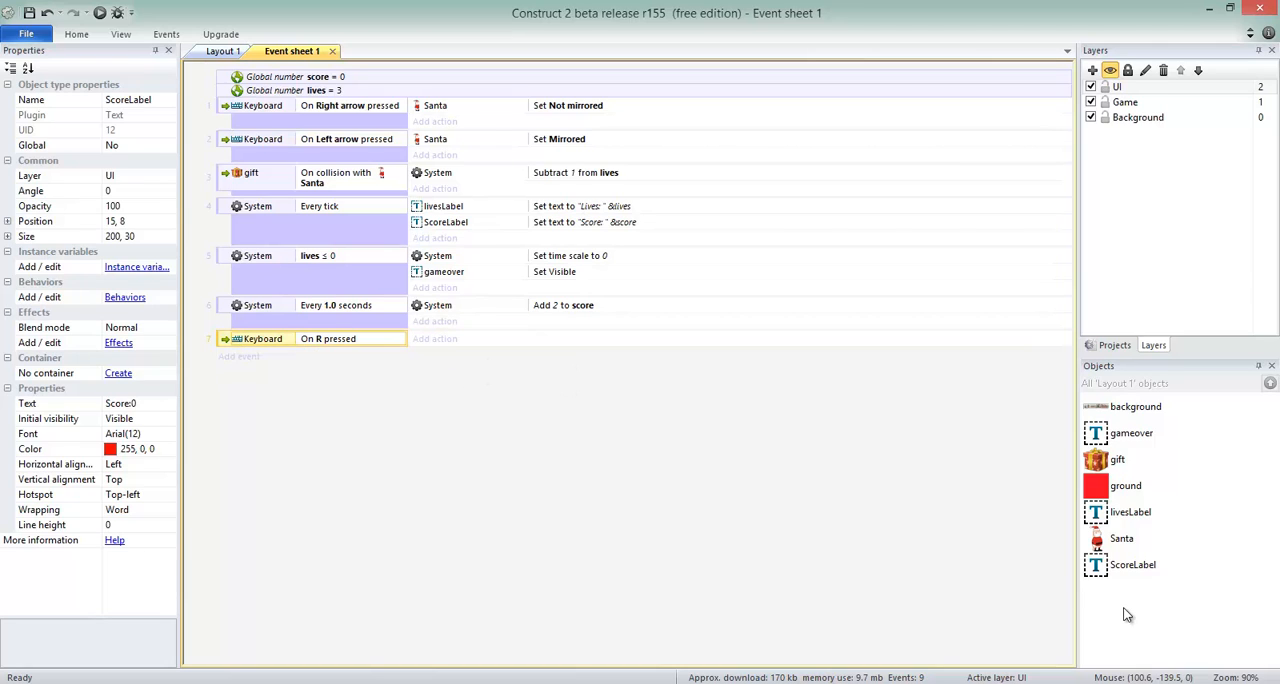
left_click(447, 342)
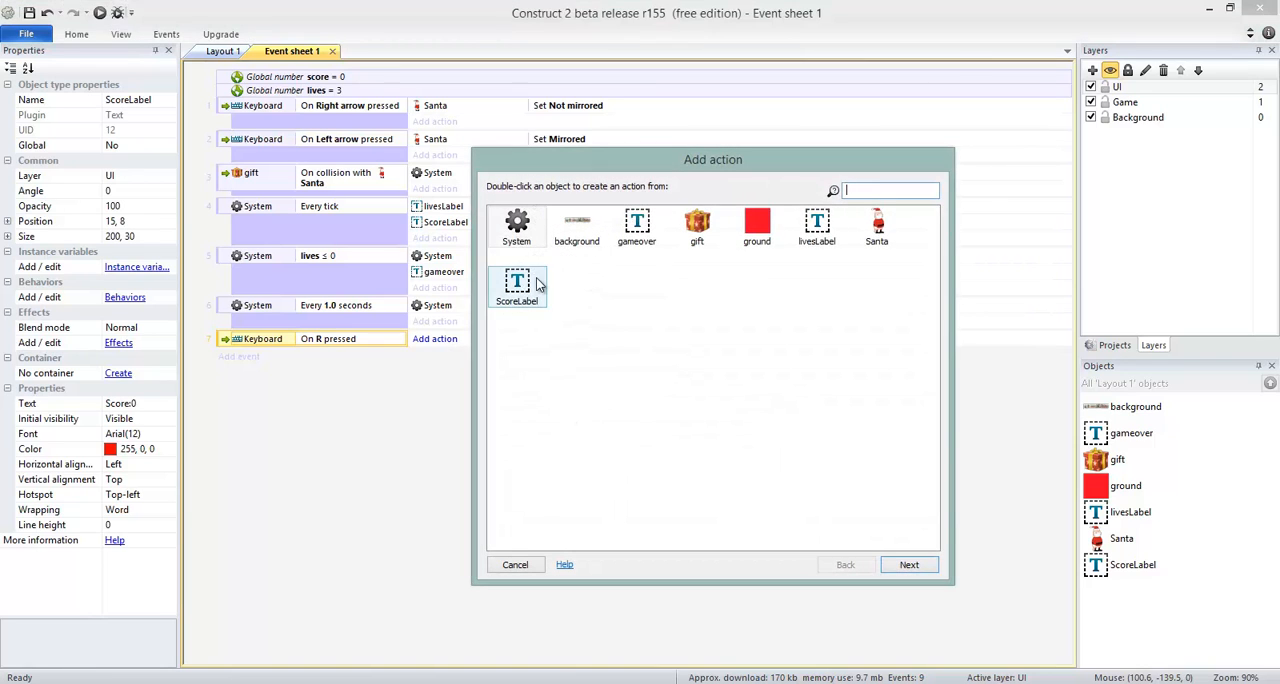
double_click(515, 226)
type("r")
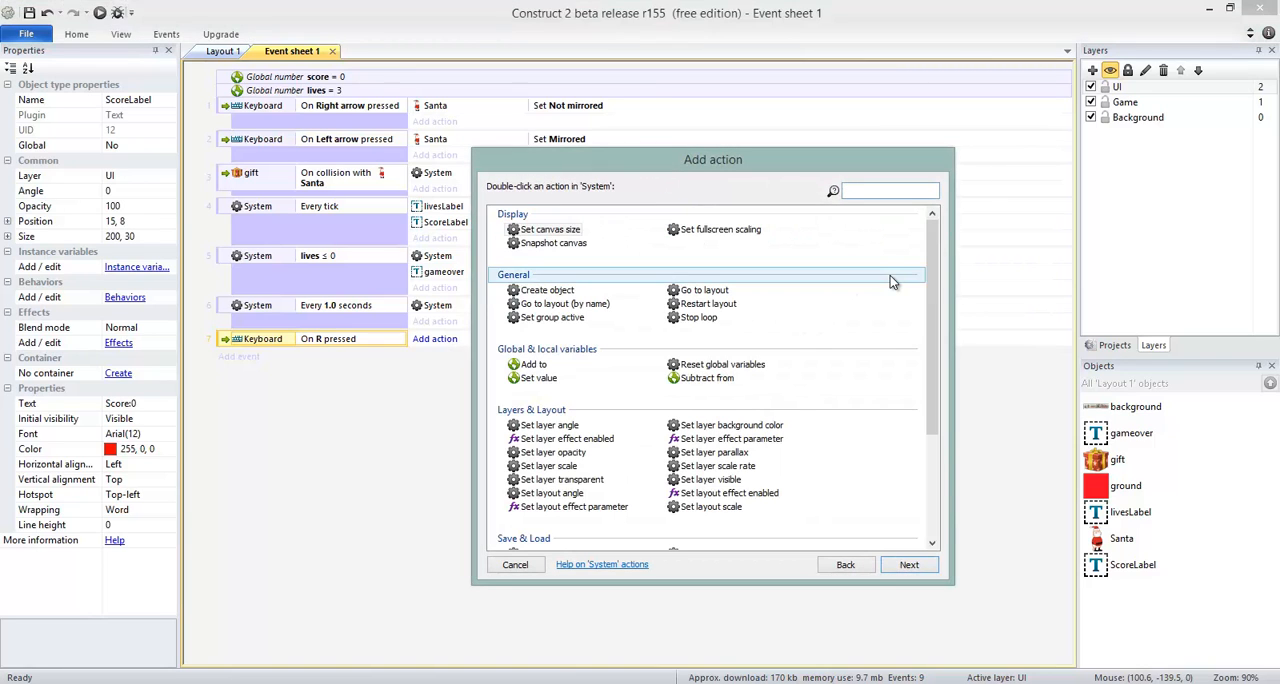
type("es")
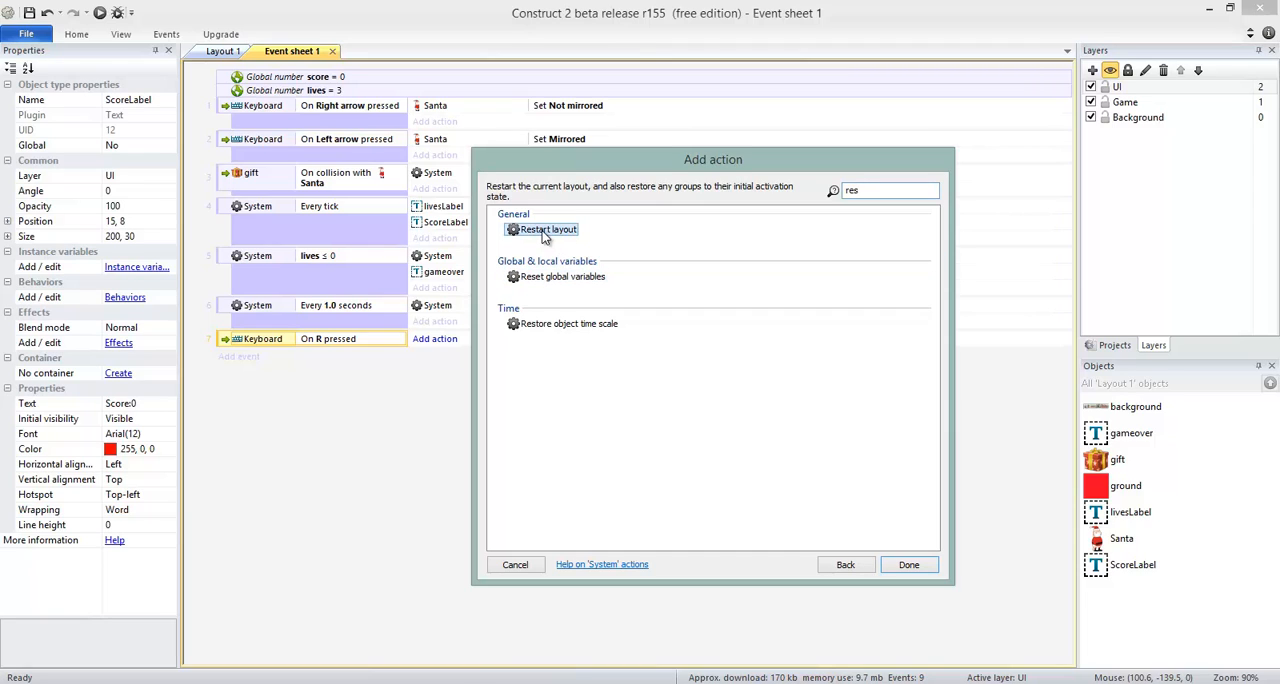
double_click(545, 235)
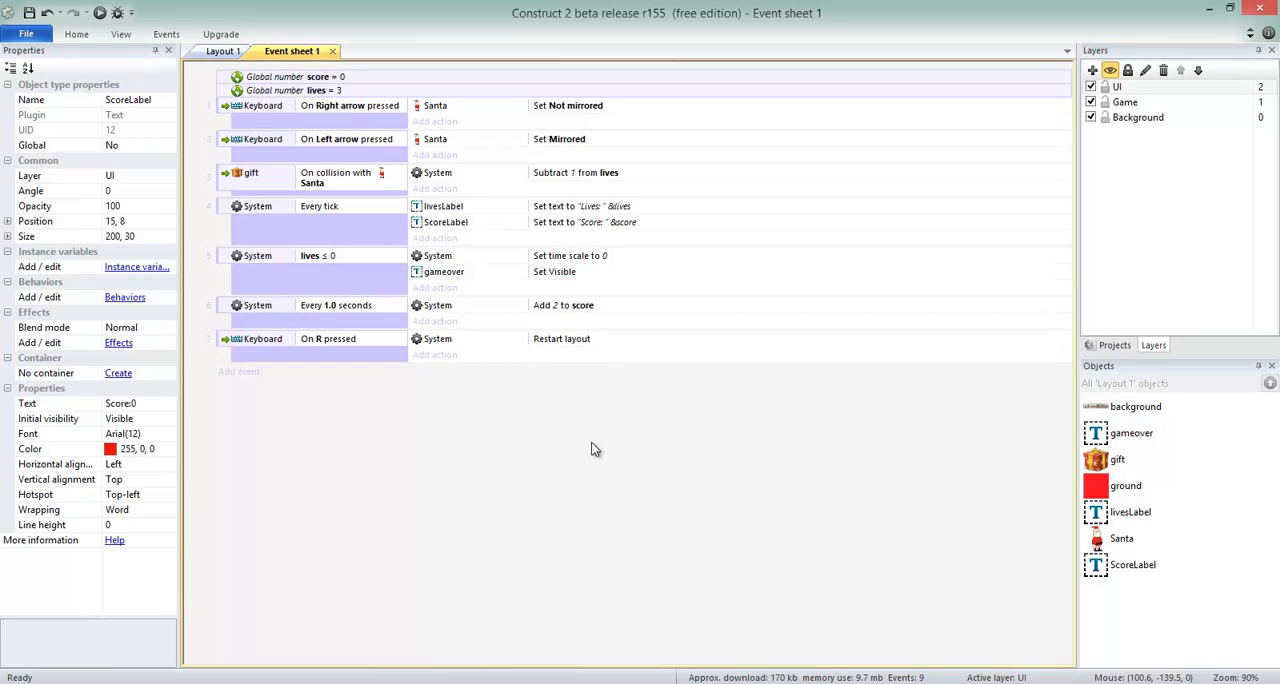
Run the game, play Santa until Game Over, test restarting with R, and return to Event sheet 1.
left_click(224, 52)
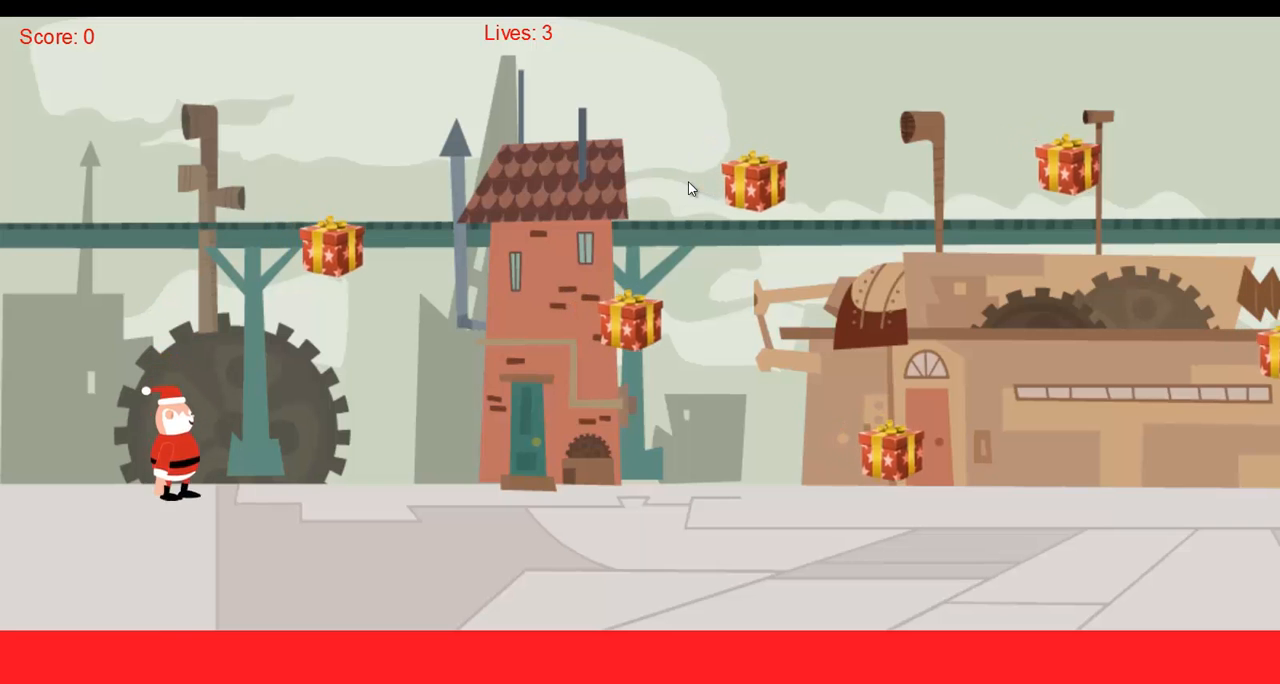
key("Right")
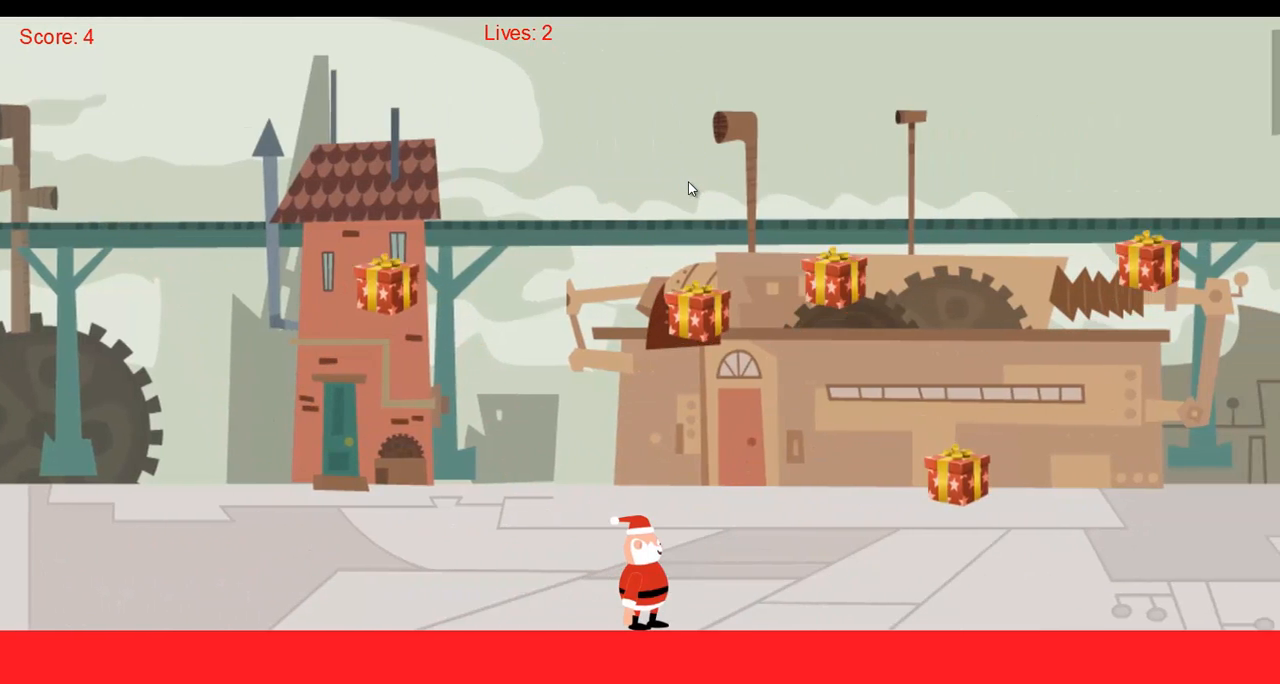
key("Up")
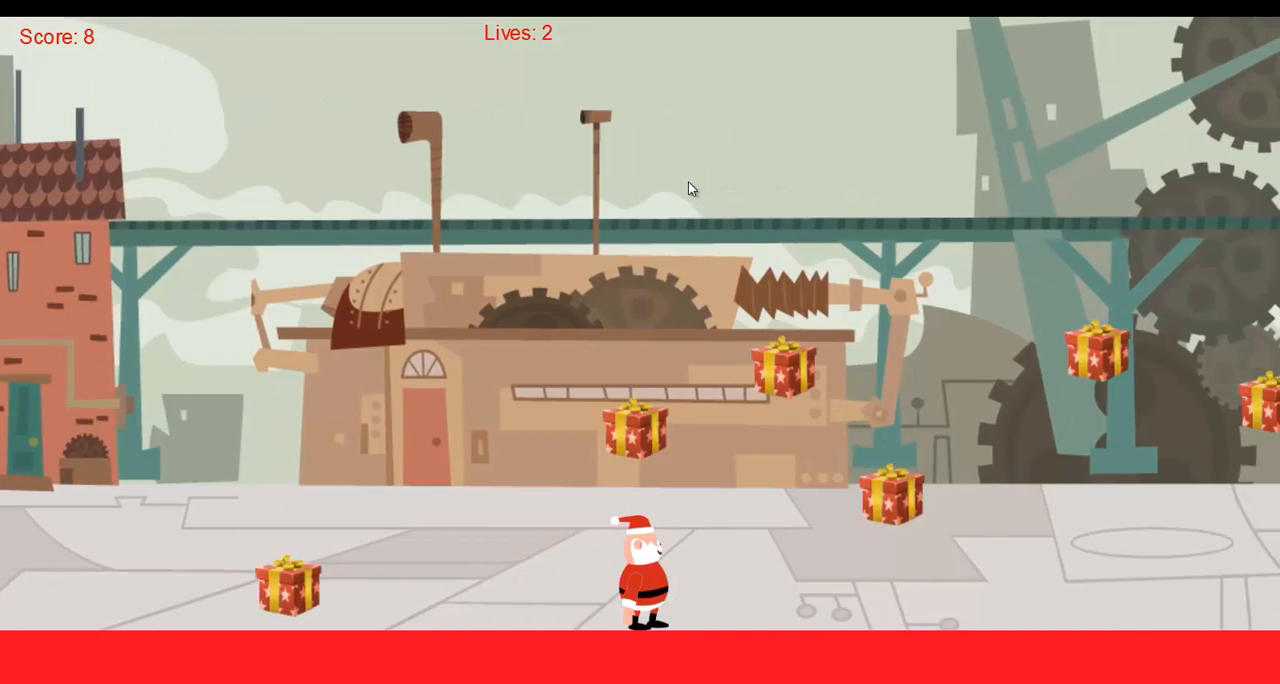
key("Up")
key("Up")
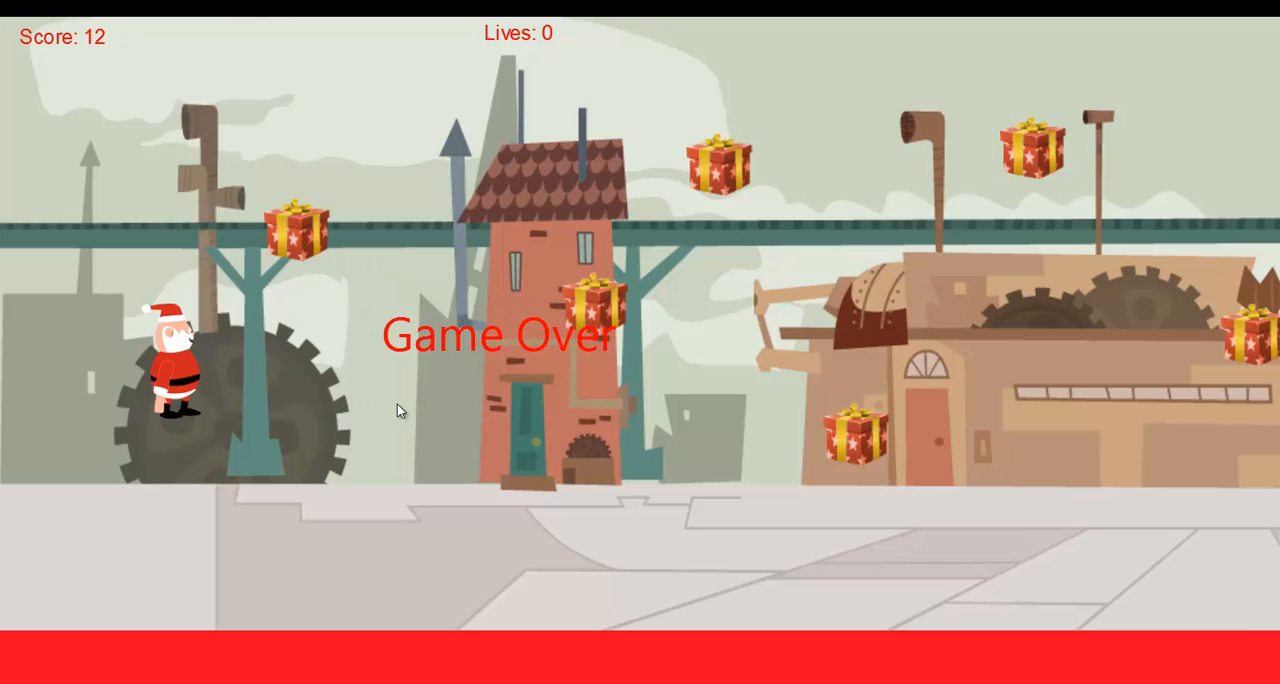
key("alt+Tab")
left_click(306, 56)
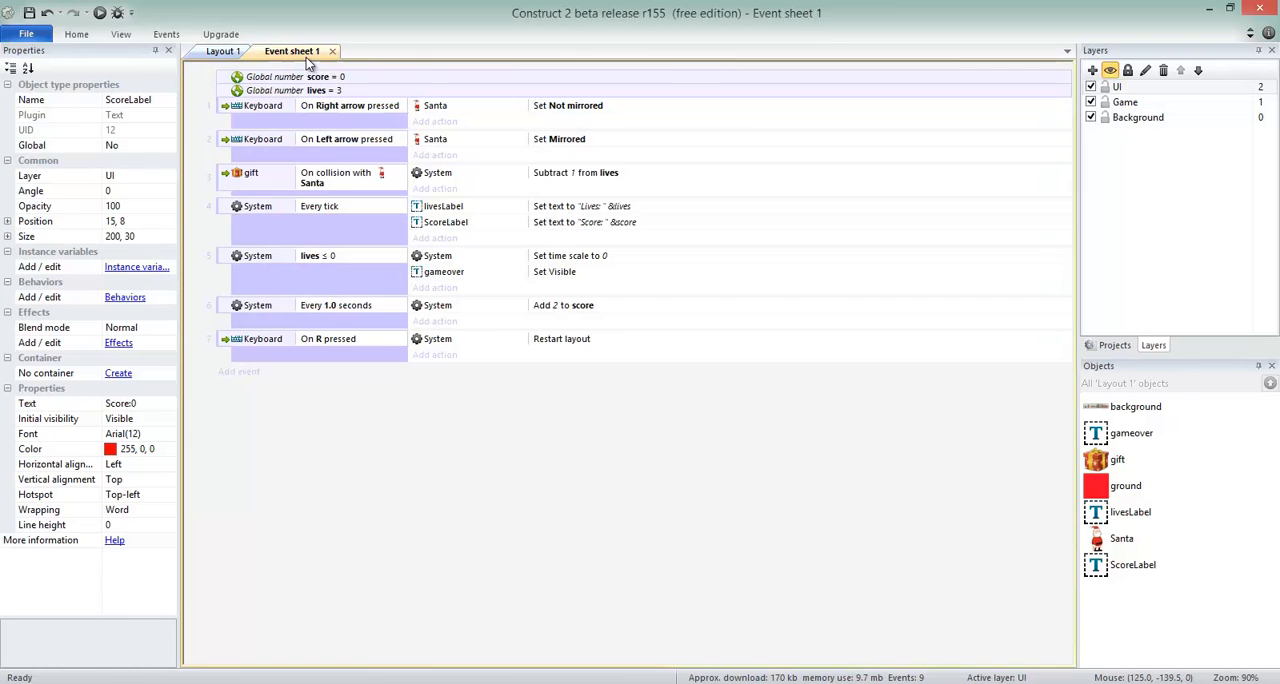
Copy the Set time scale action from the lives ≤ 0 event into the On R pressed event, above Restart layout.
left_click(312, 259)
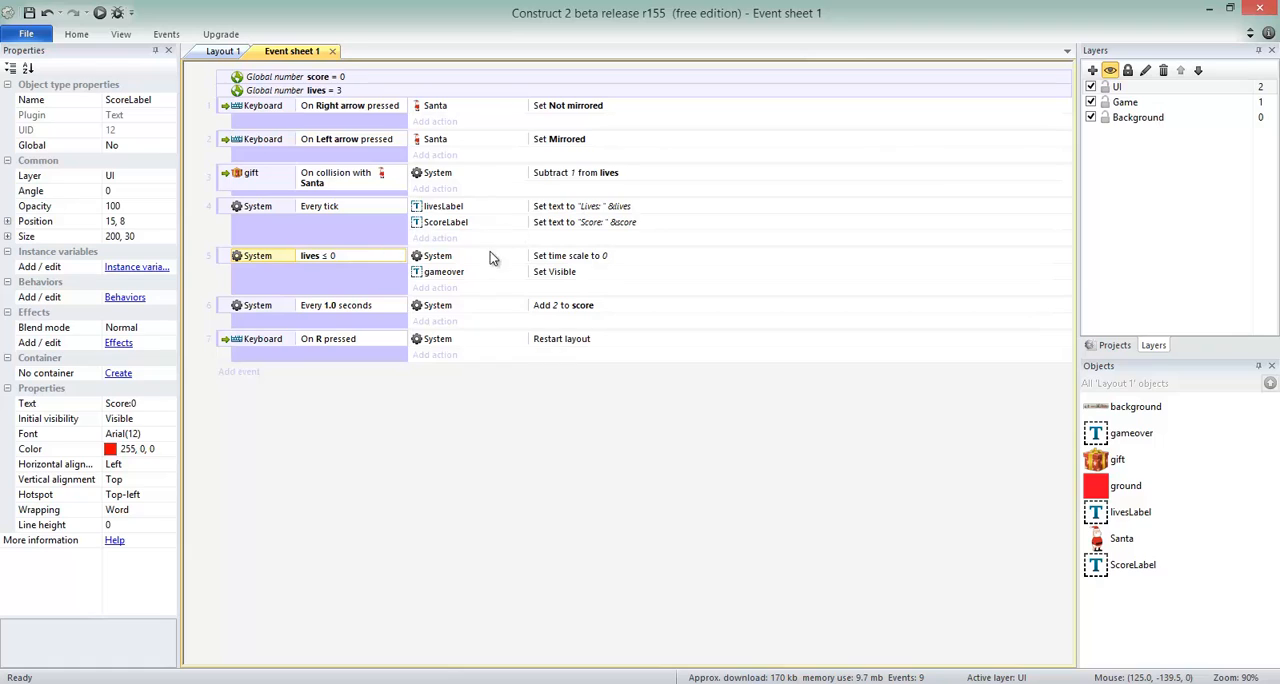
left_click(549, 259)
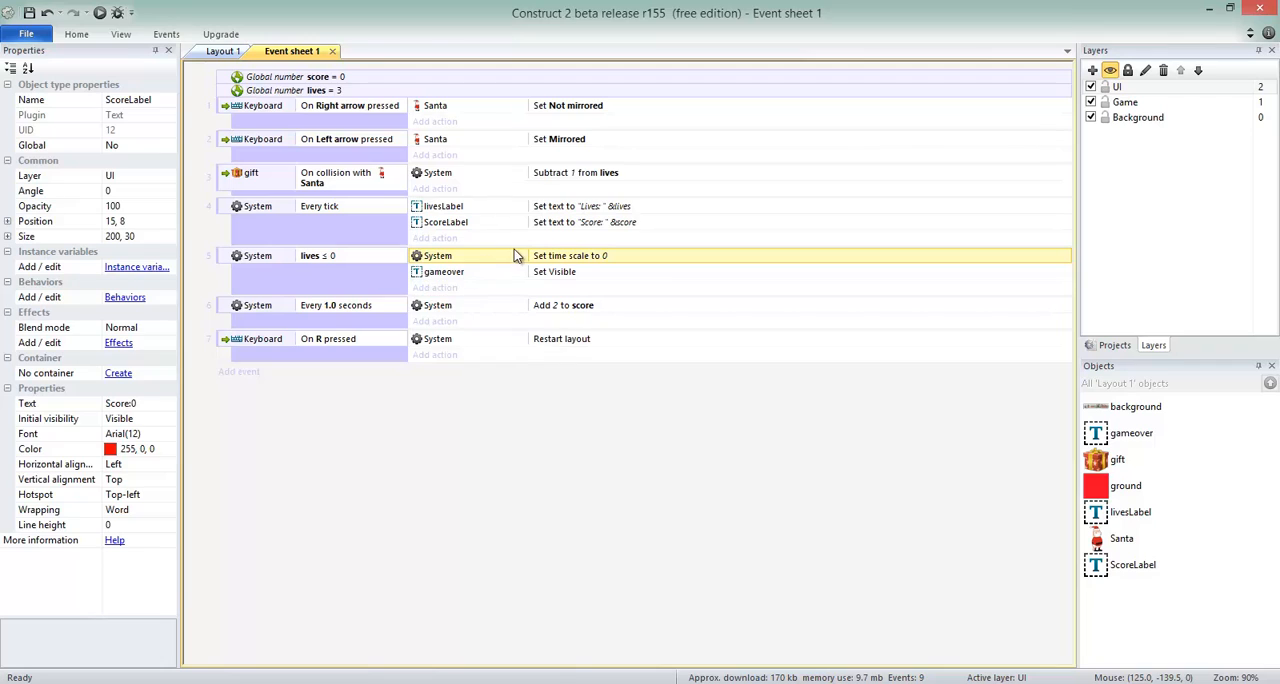
left_click(380, 341)
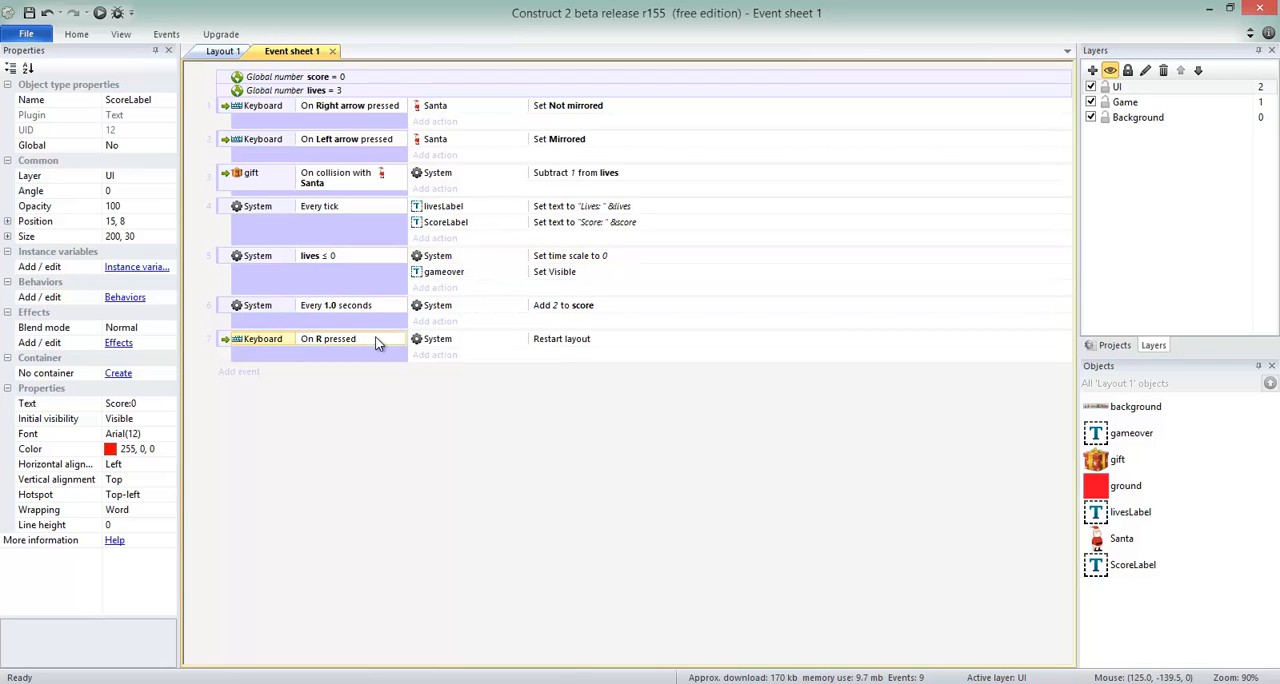
key("ctrl+v")
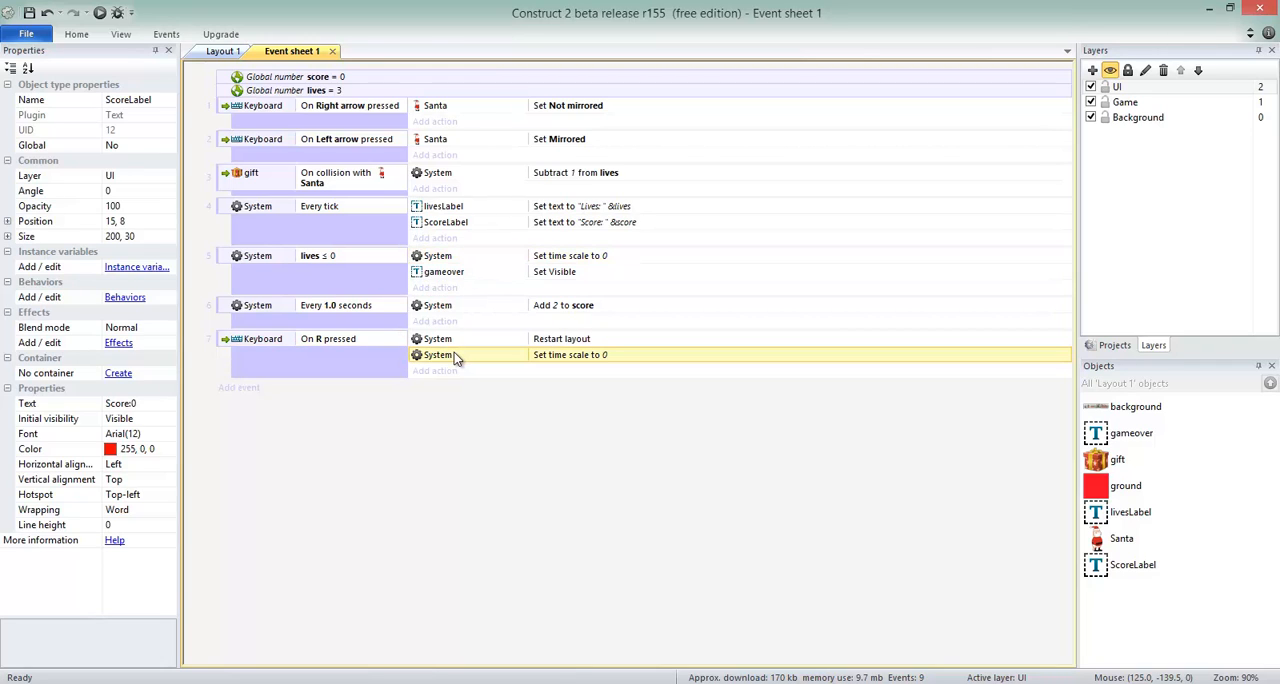
left_click_drag(454, 352, 463, 337)
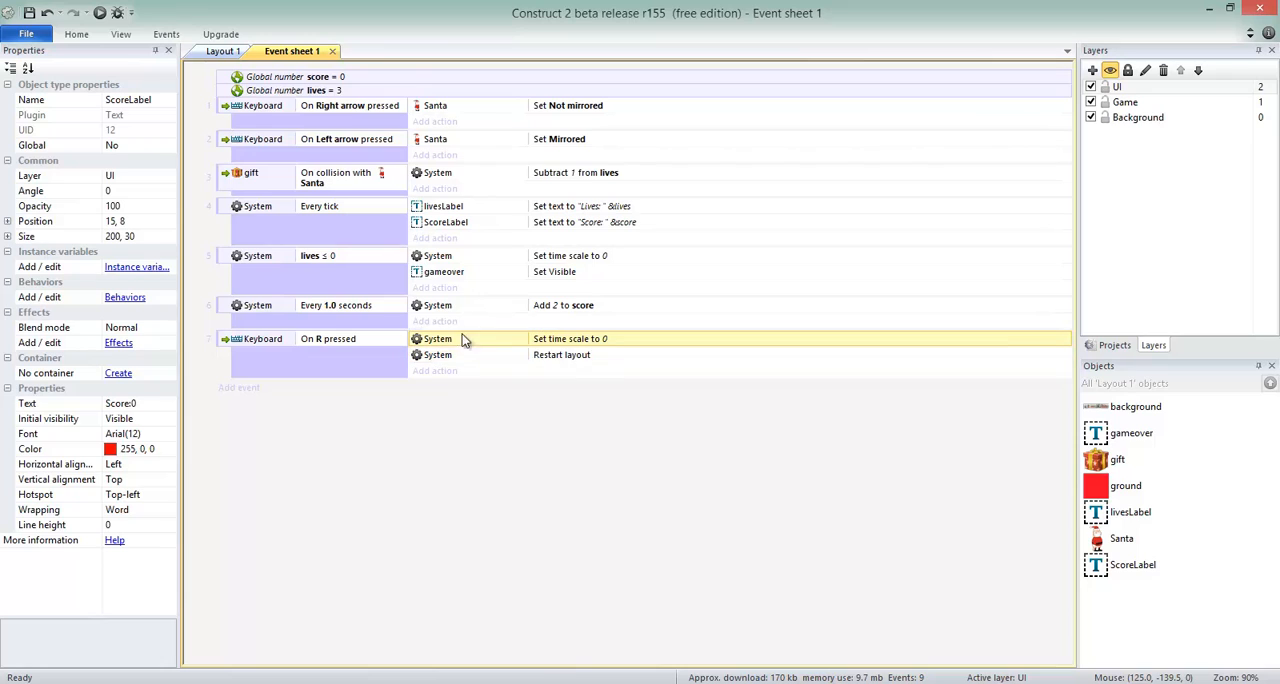
Set the time scale in the On R pressed event's copied action to 1.
double_click(614, 339)
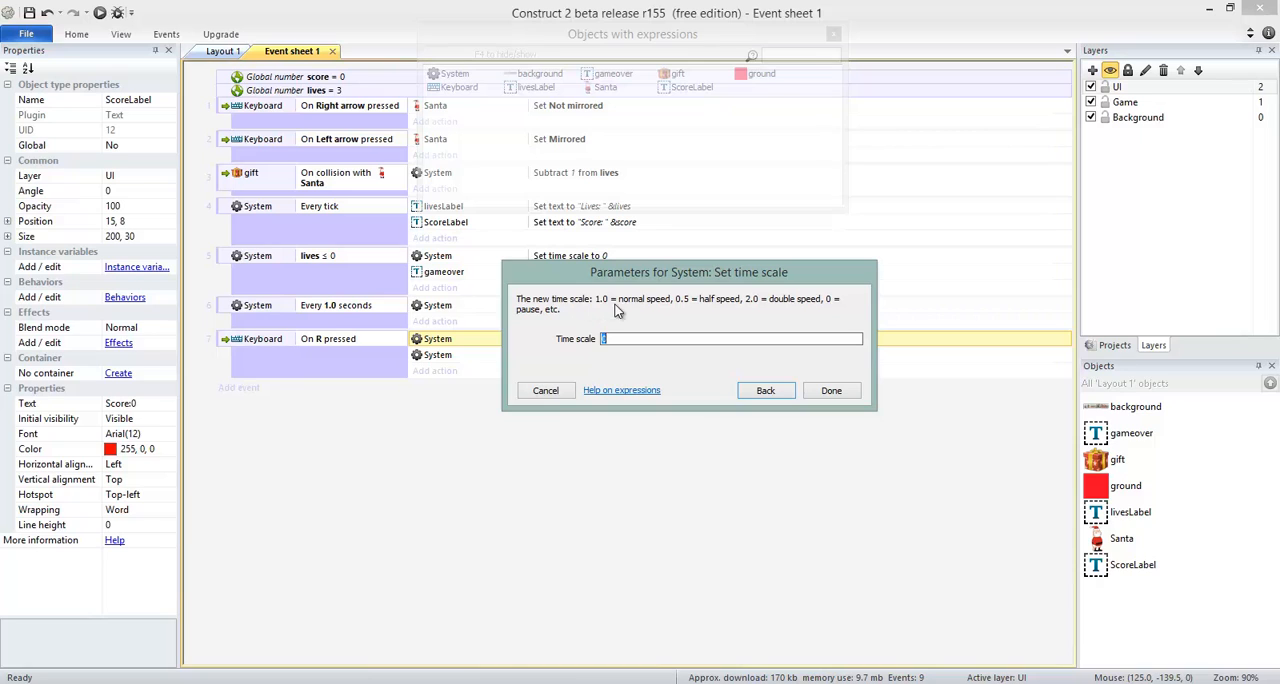
type("1")
left_click(831, 390)
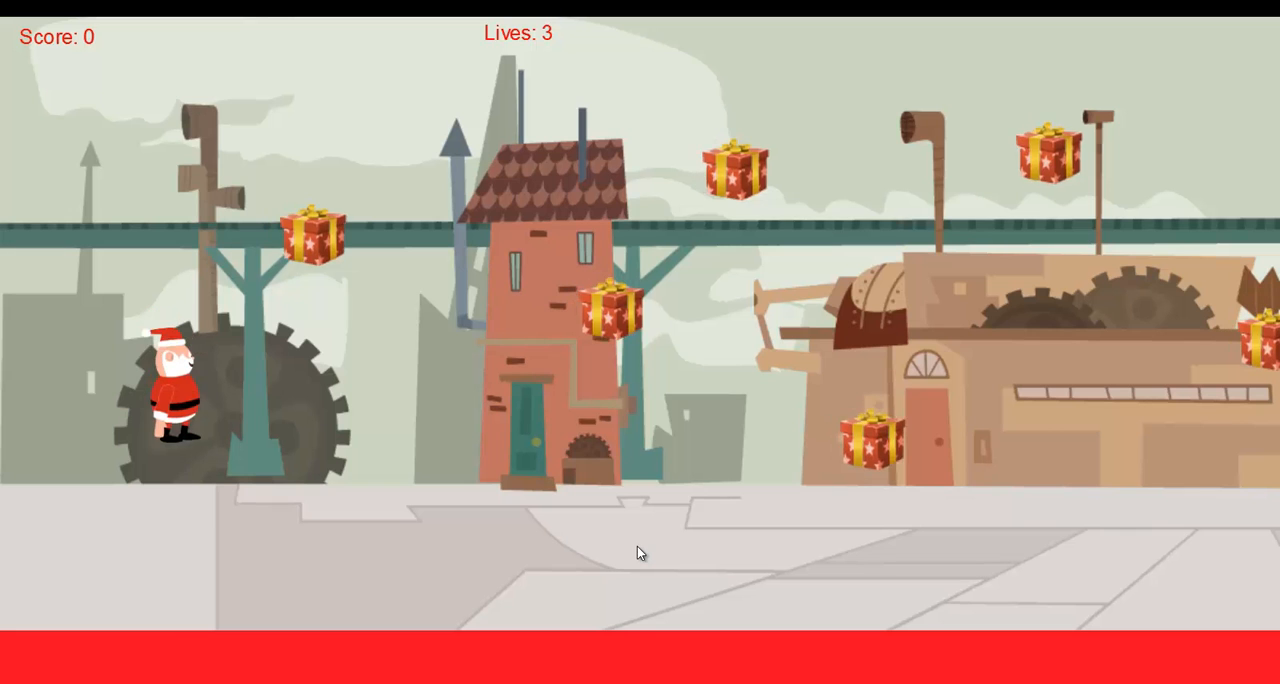
Test the restart again by moving and jumping Santa among the gifts until Game Over, and return to the event sheet.
key("Right")
key("Up")
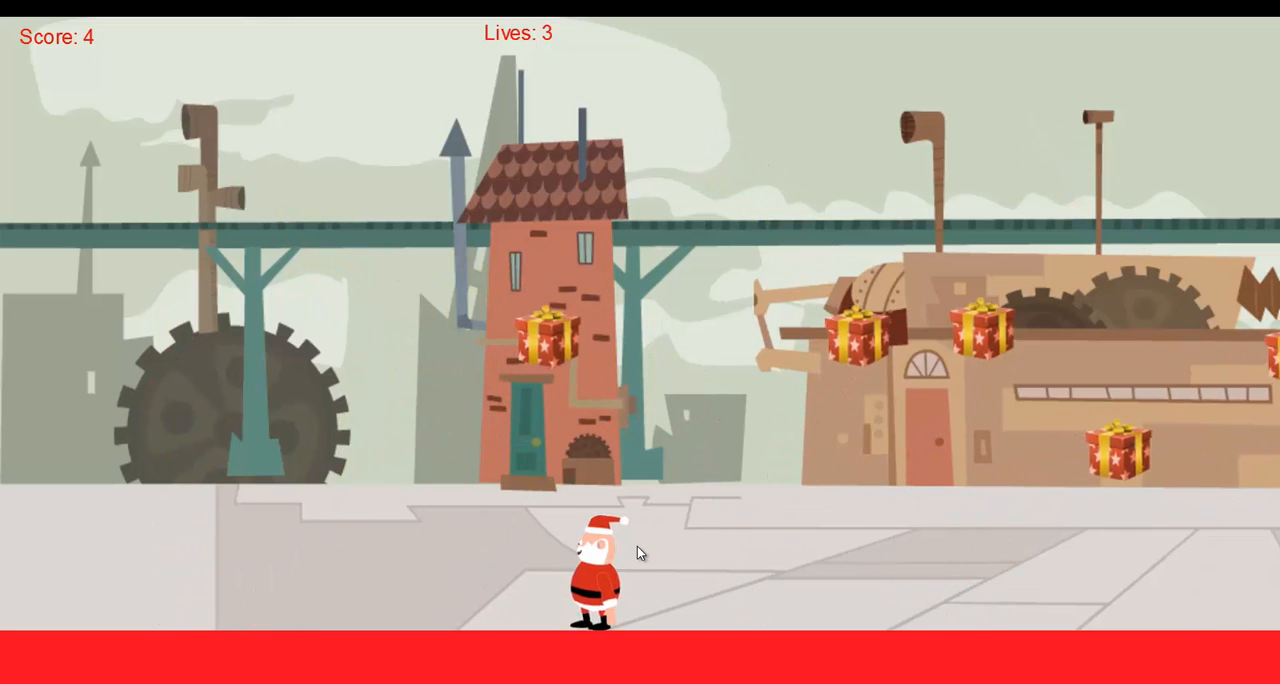
key("Up")
key("Up")
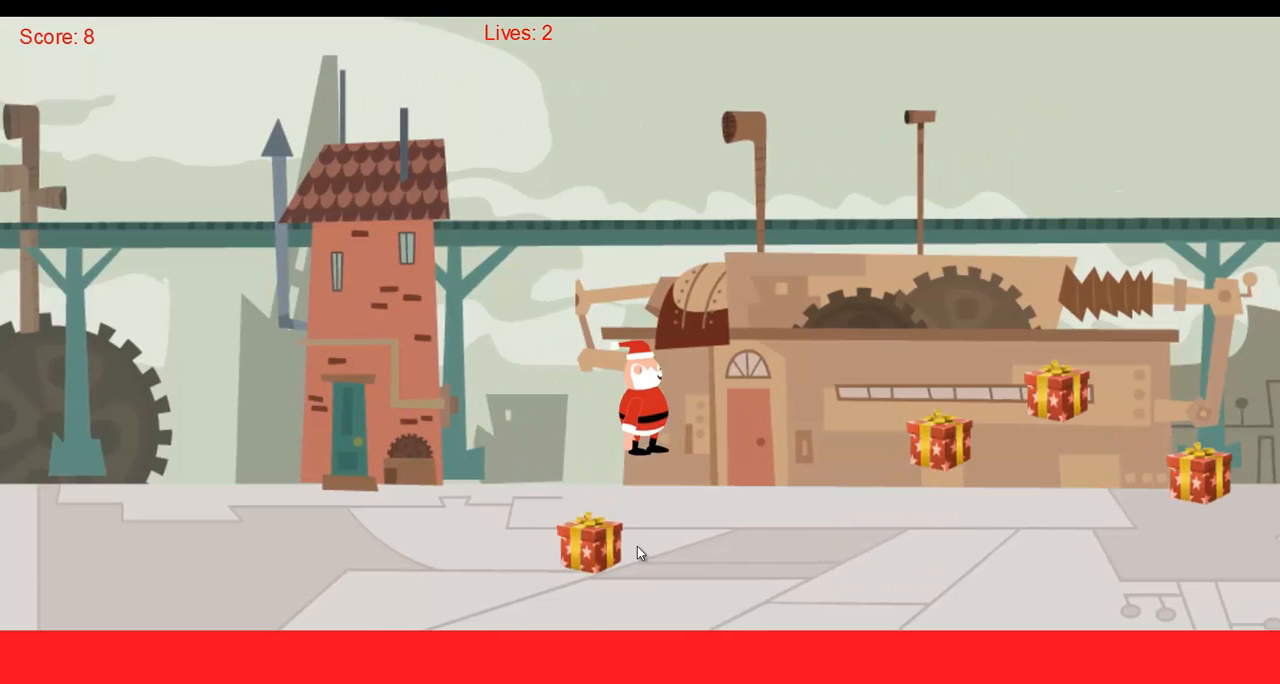
key("Up")
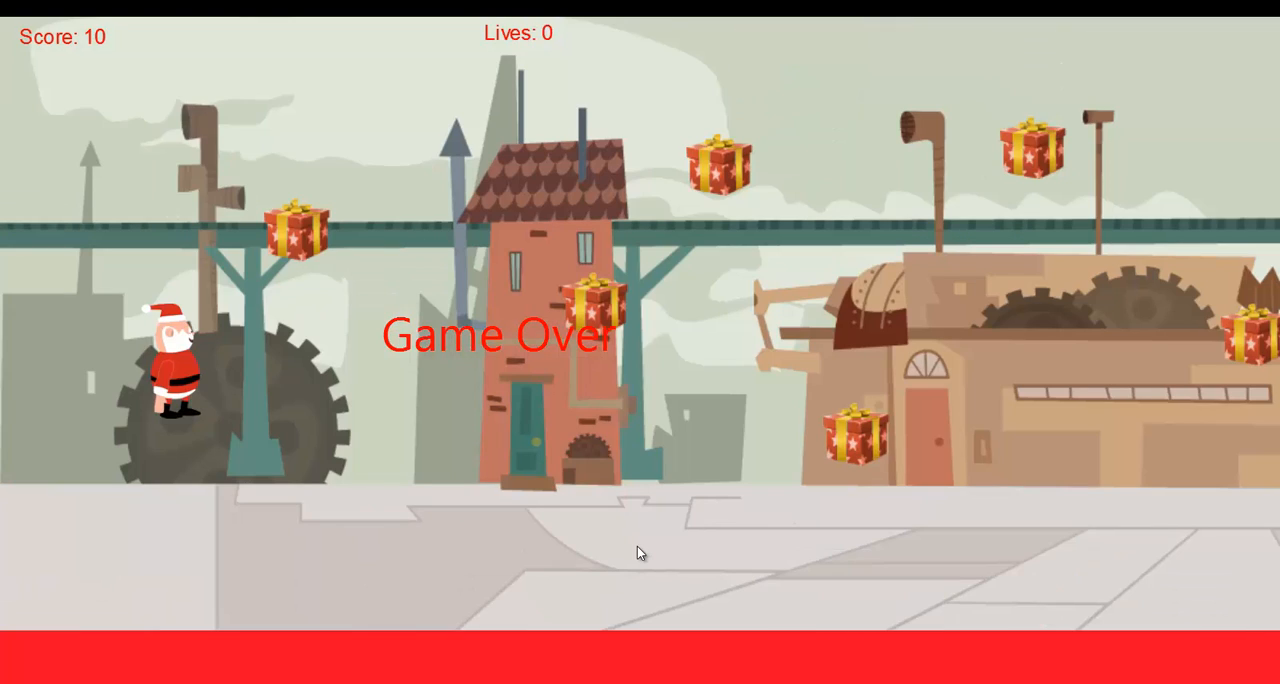
key("alt+Tab")
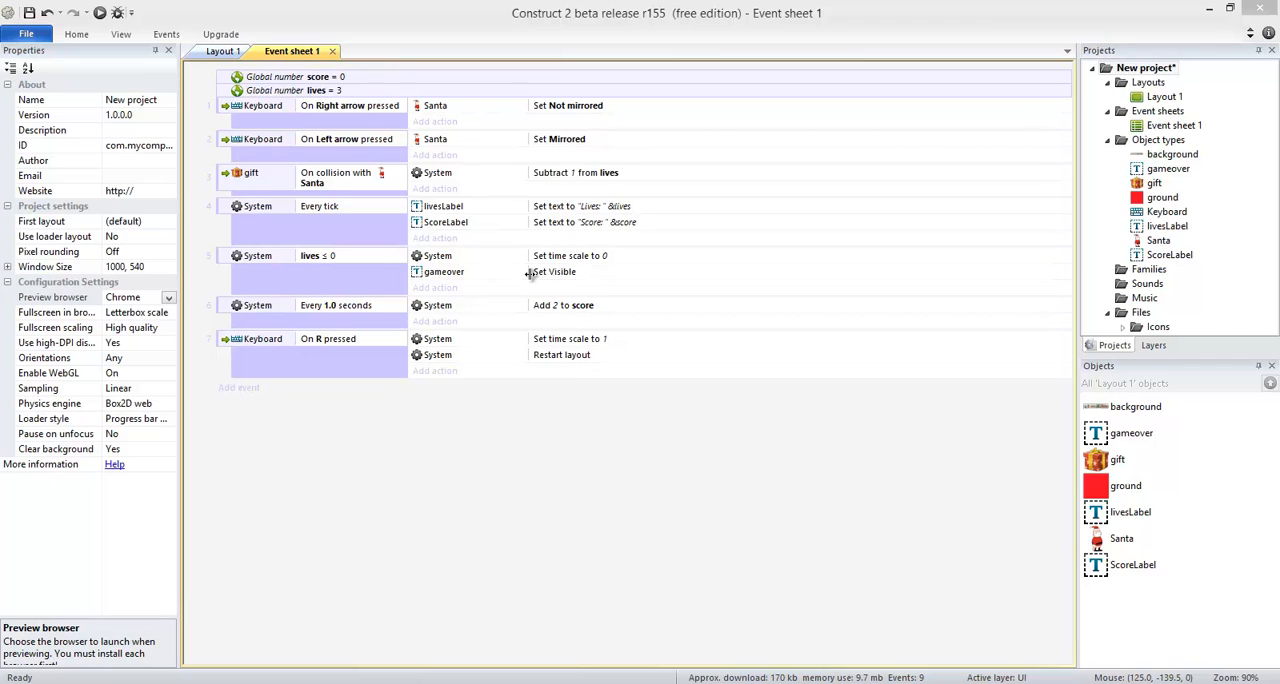
Add a System Reset global variables action to the On R pressed event, after Restart layout.
left_click(561, 260)
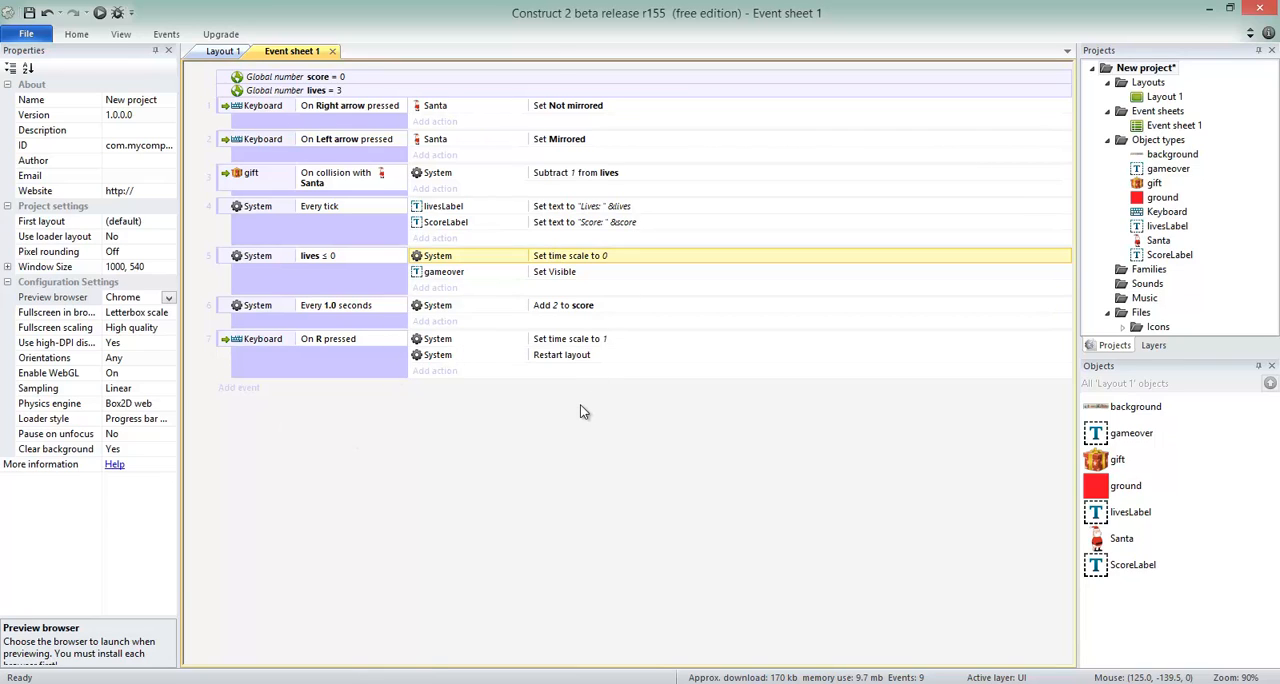
left_click(366, 82)
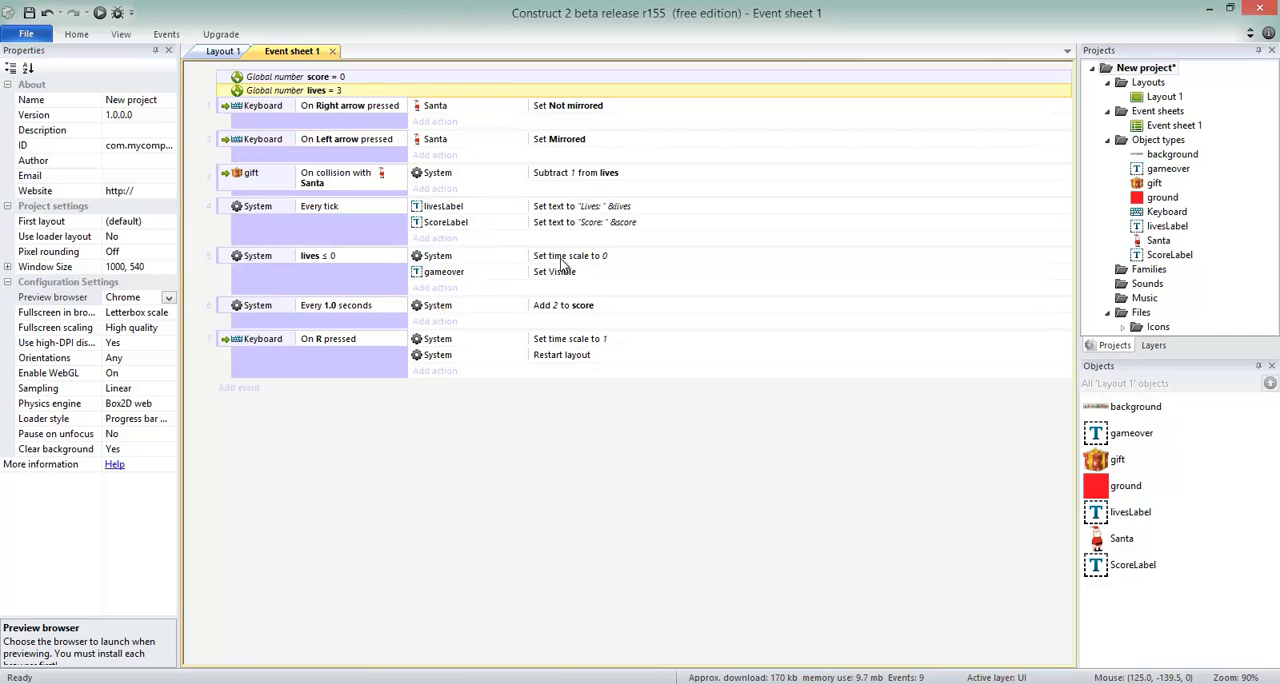
left_click(435, 370)
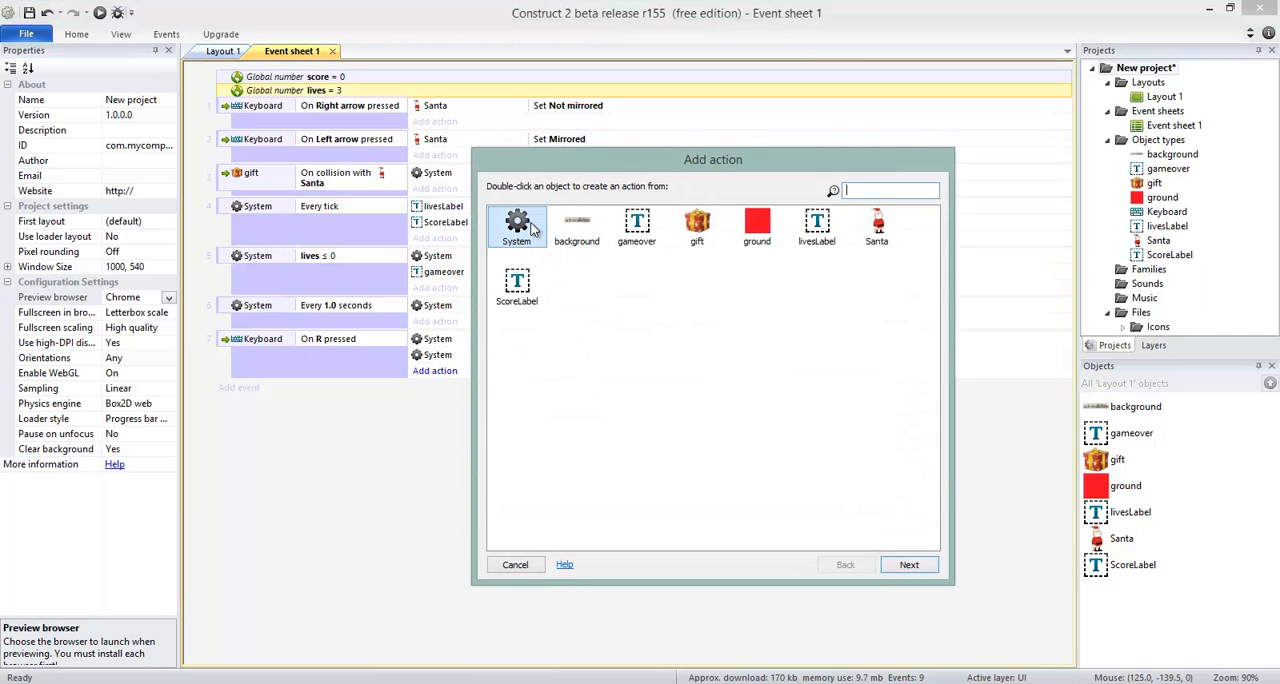
double_click(520, 225)
type("res")
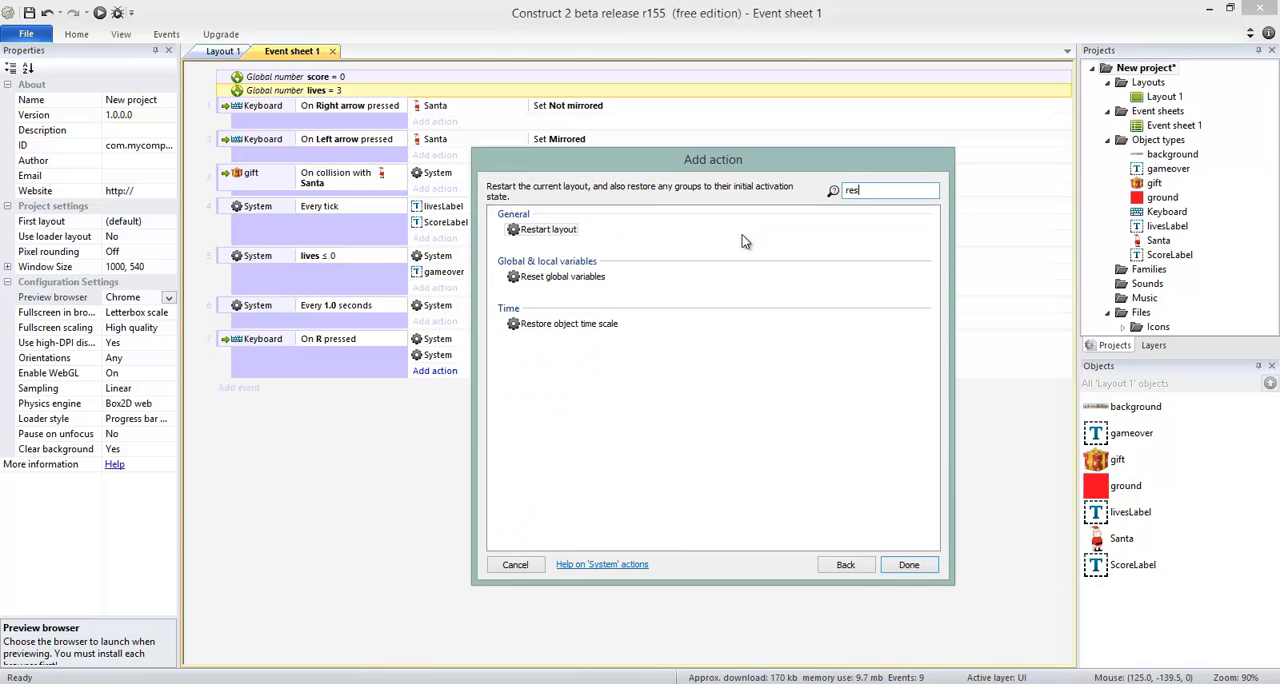
double_click(565, 277)
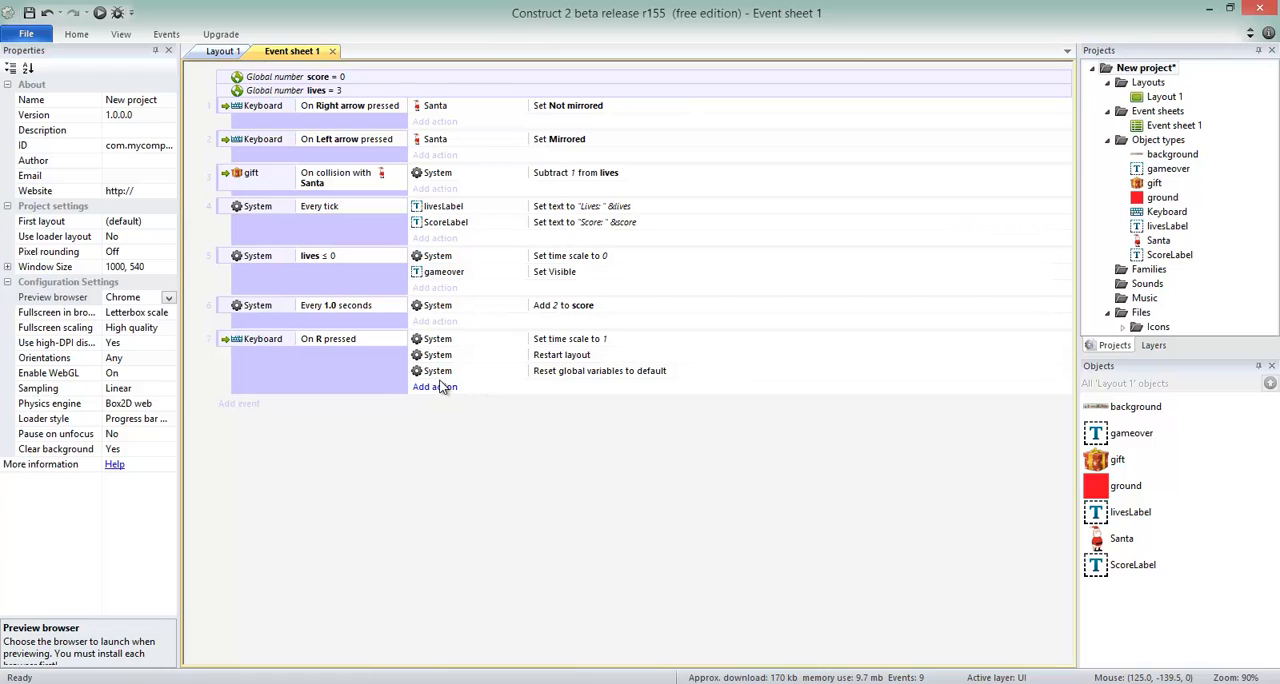
Move the Reset global variables action to the beginning of the On R pressed event, above Set time scale.
left_click_drag(440, 370, 445, 338)
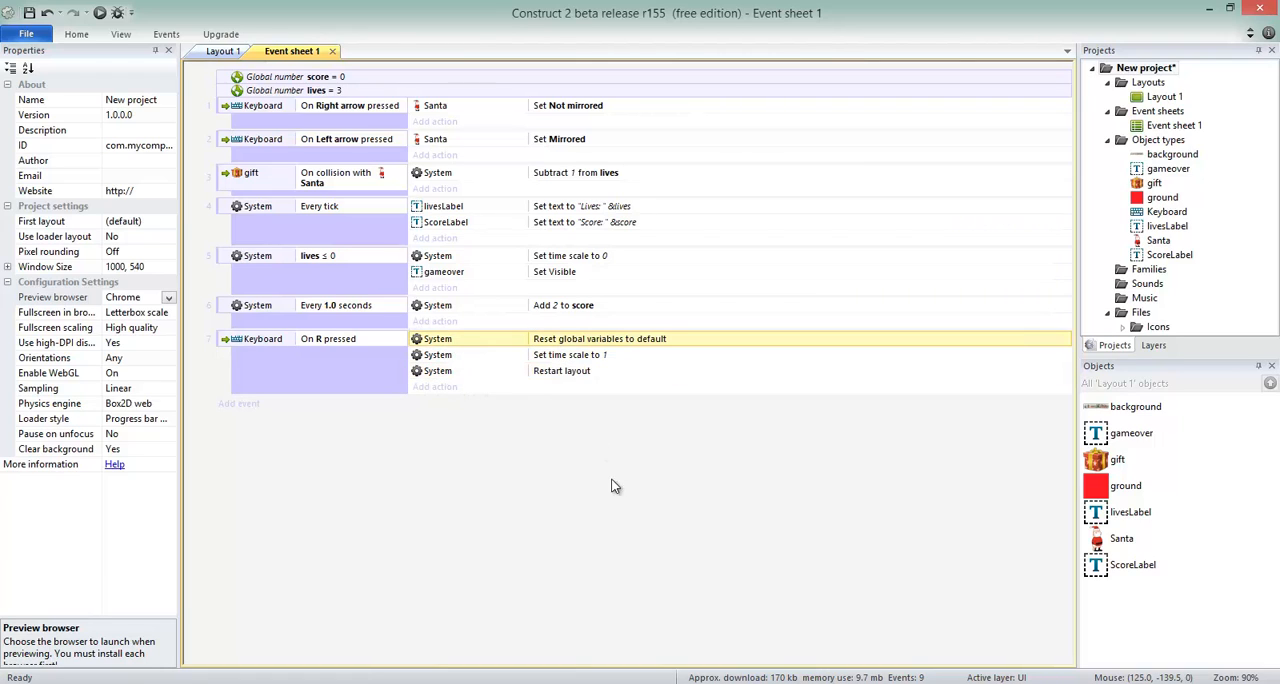
left_click(613, 474)
left_click(469, 343)
left_click(482, 354)
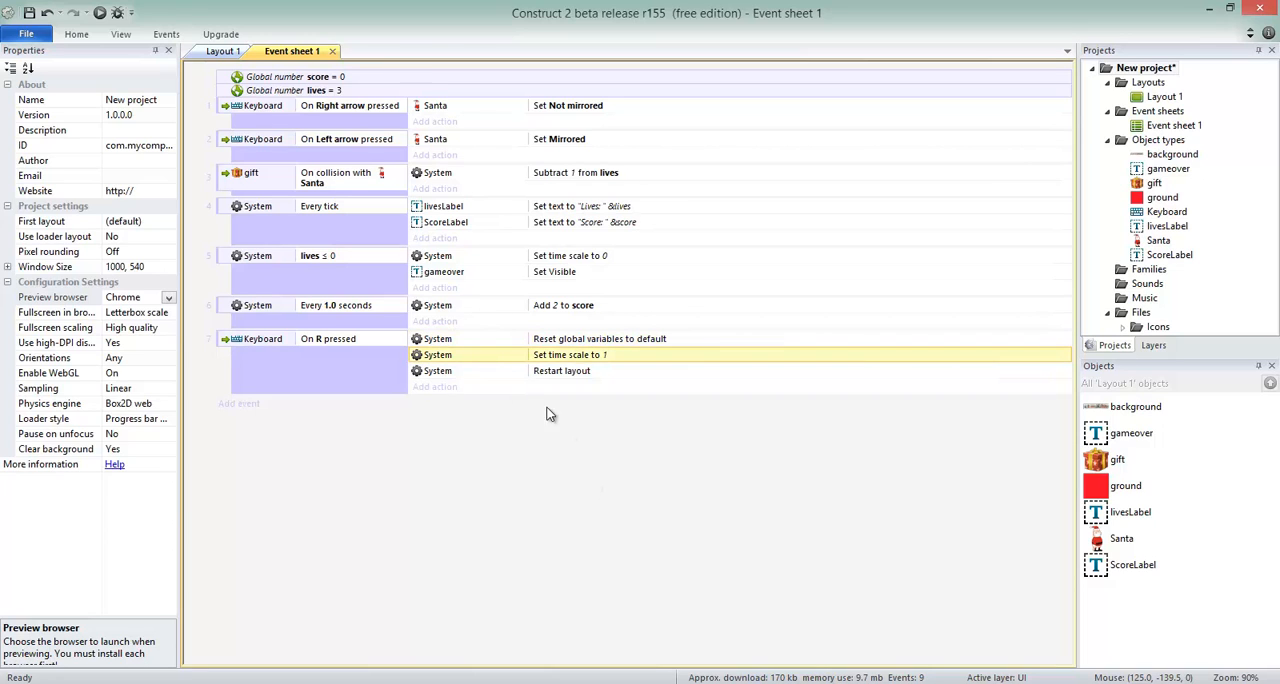
left_click(497, 371)
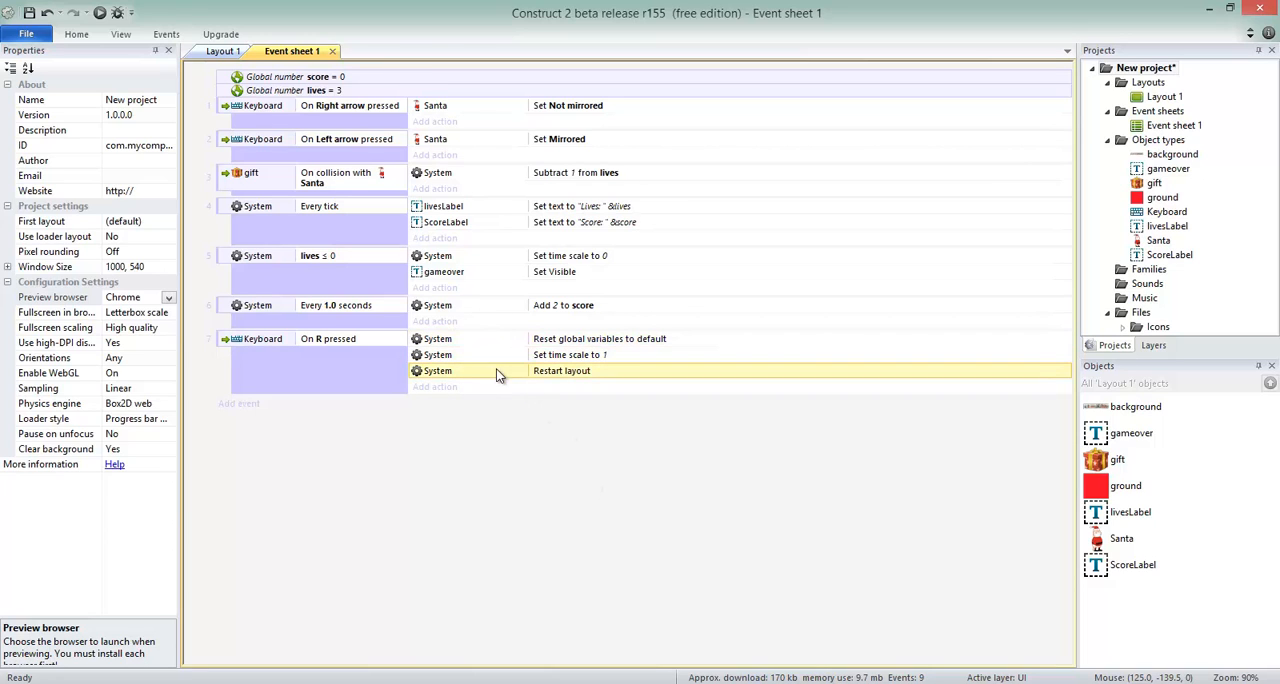
left_click(604, 510)
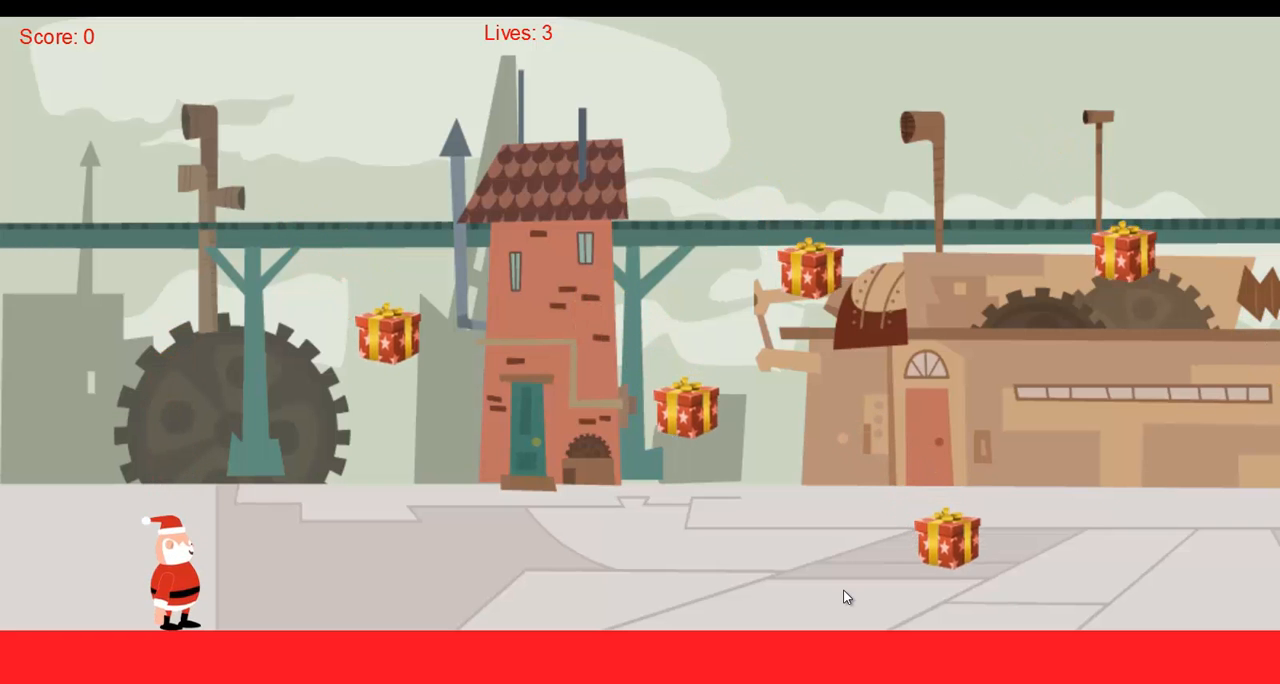
Test the reordered restart logic in the preview by moving and jumping Santa among the gifts until Game Over.
key("Right")
key("Up")
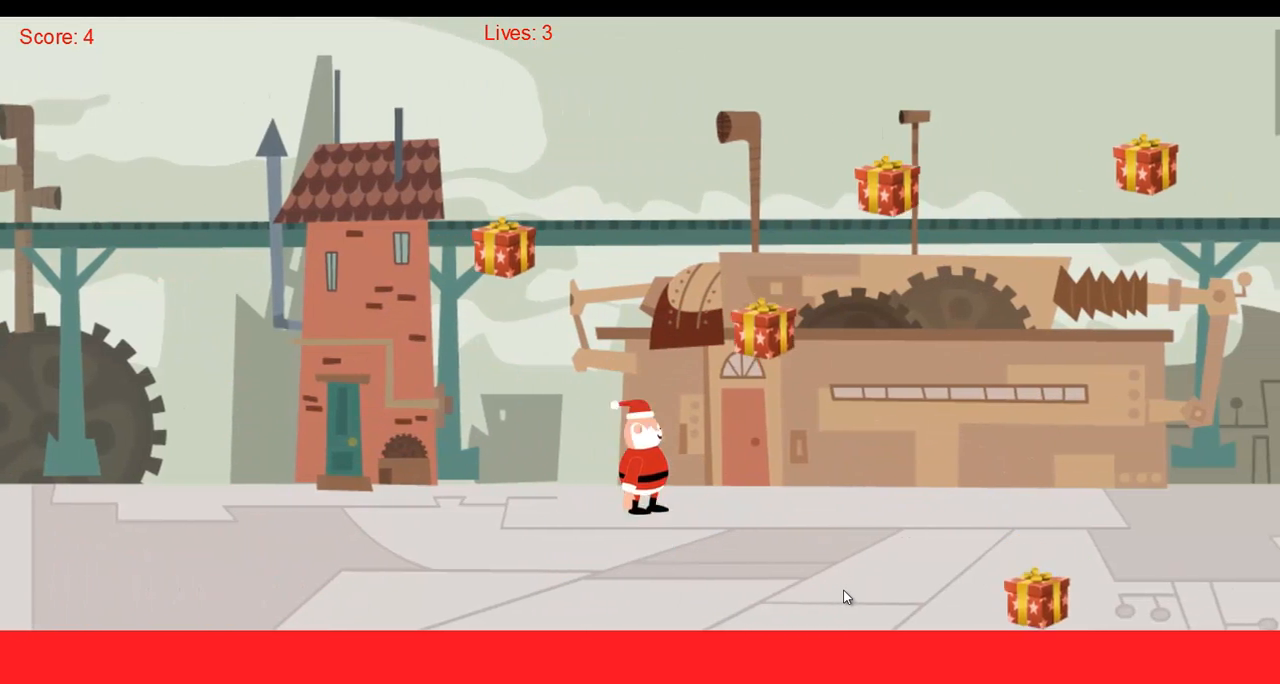
key("Right")
key("Up")
key("Right")
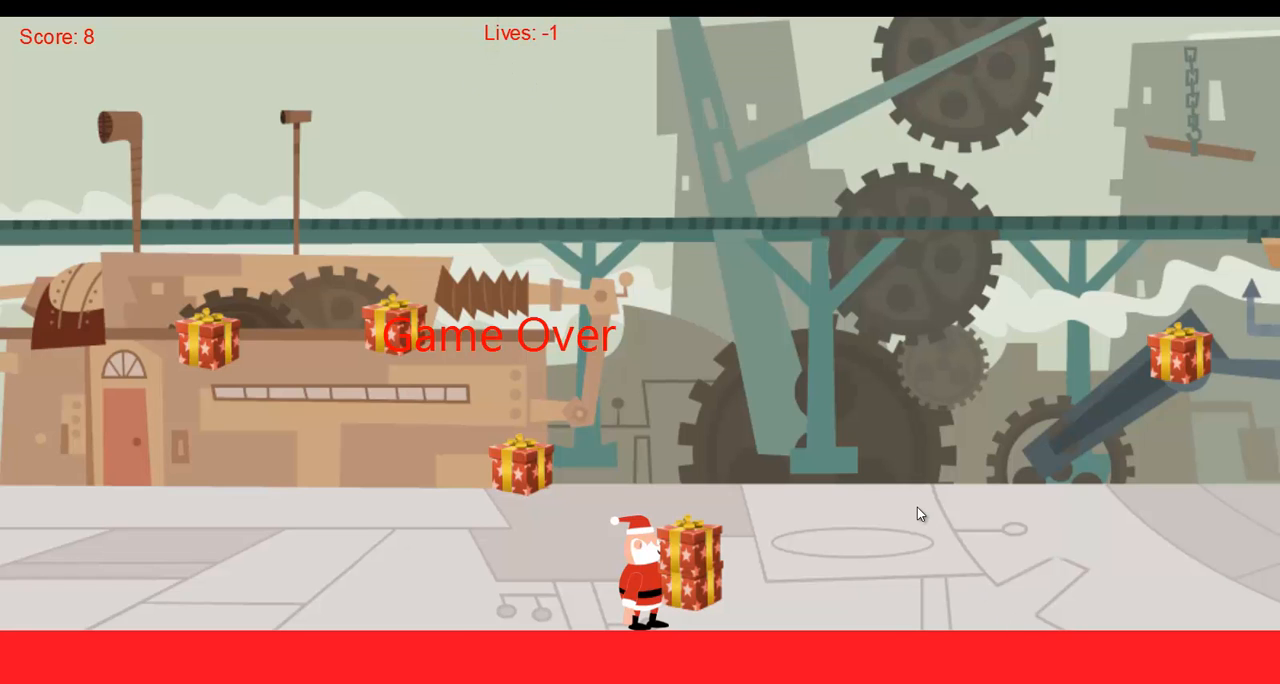
Restart the game from Game Over and play on with Santa until the lives run out again.
key("F5")
key("Right")
key("Up")
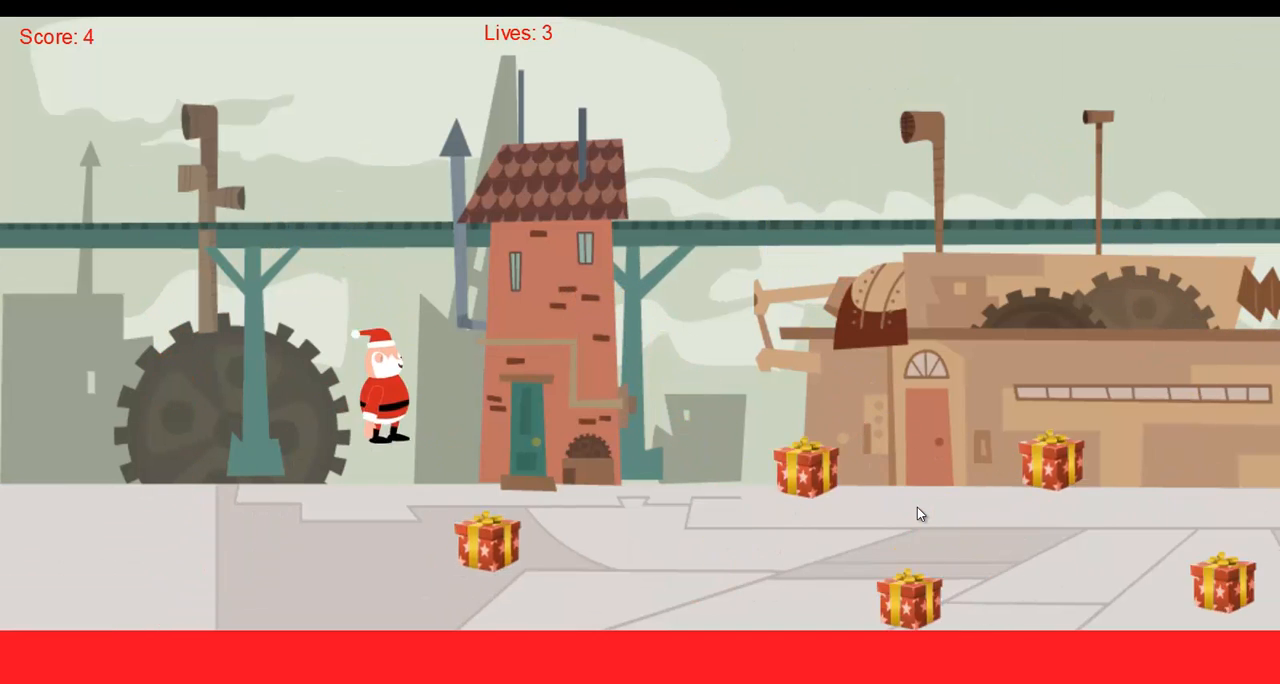
key("Up")
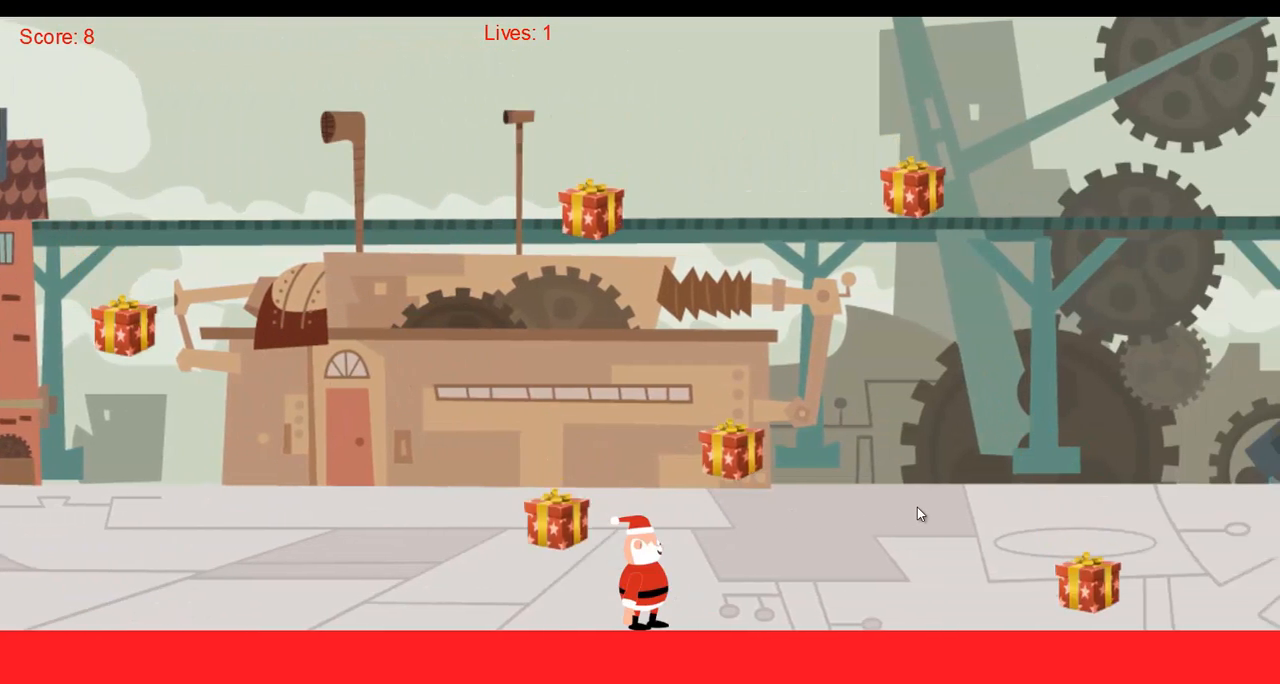
key("Up")
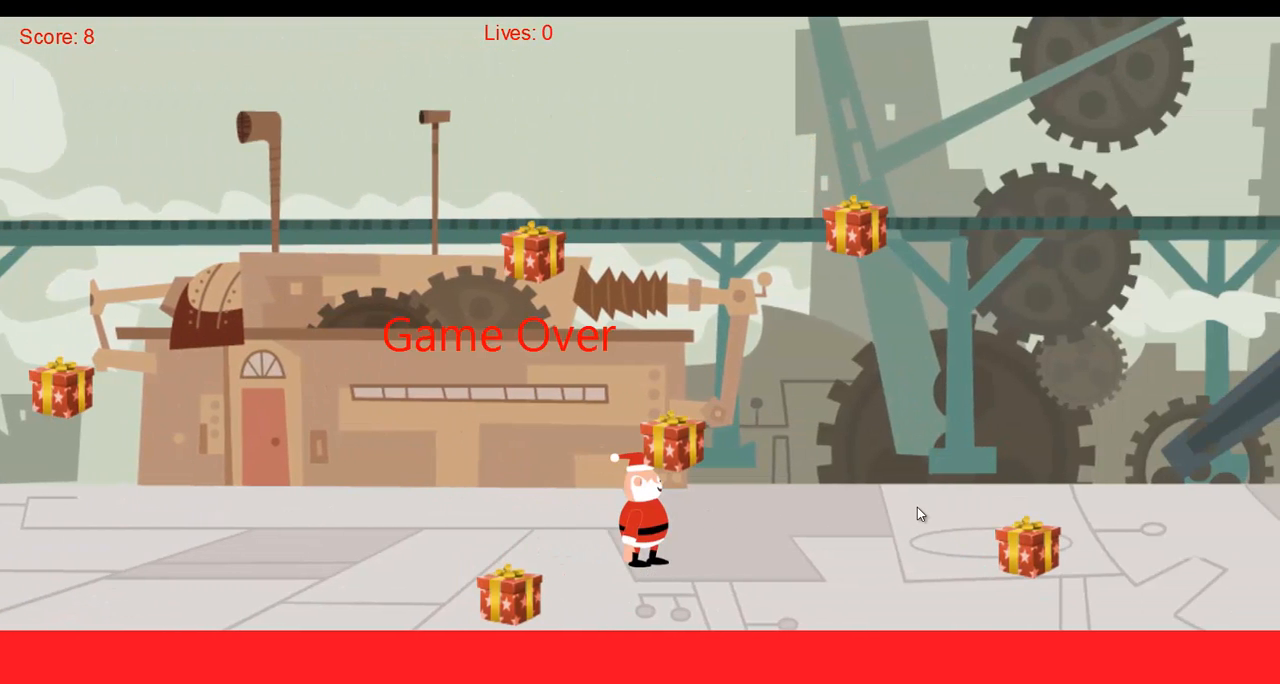
Restart the game once more and move Santa back and forth, jumping to dodge the gifts, until Game Over.
key("F5")
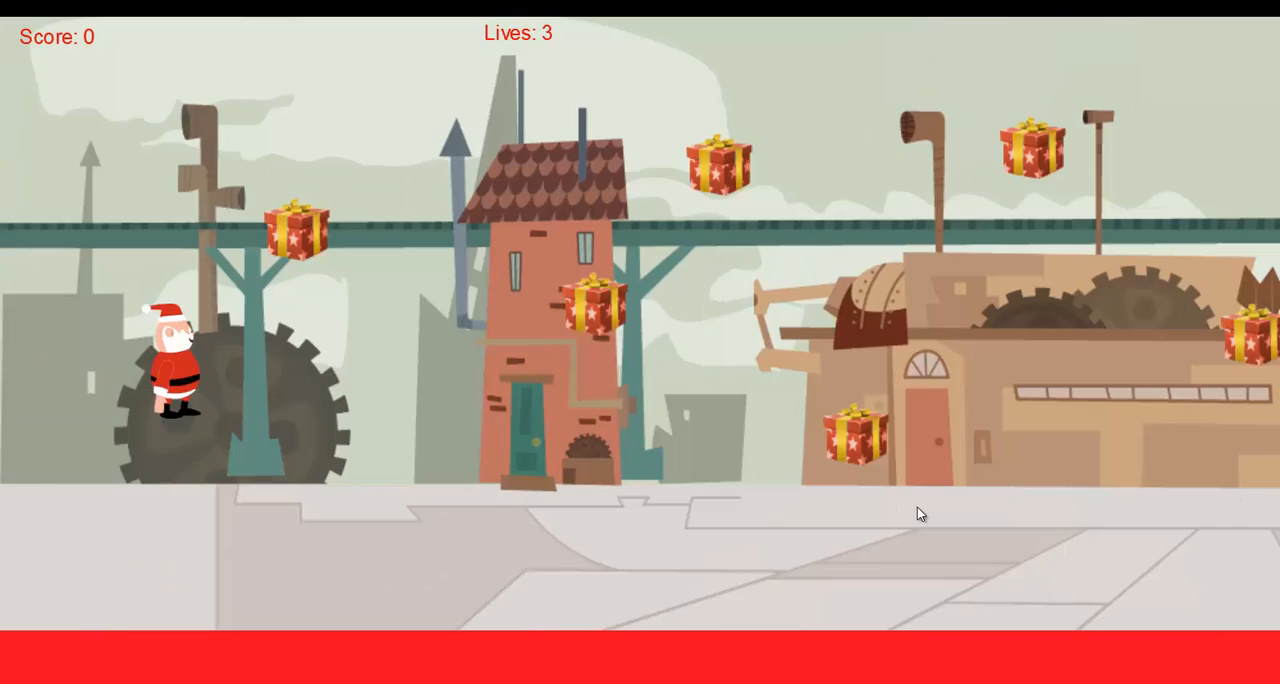
key("Right")
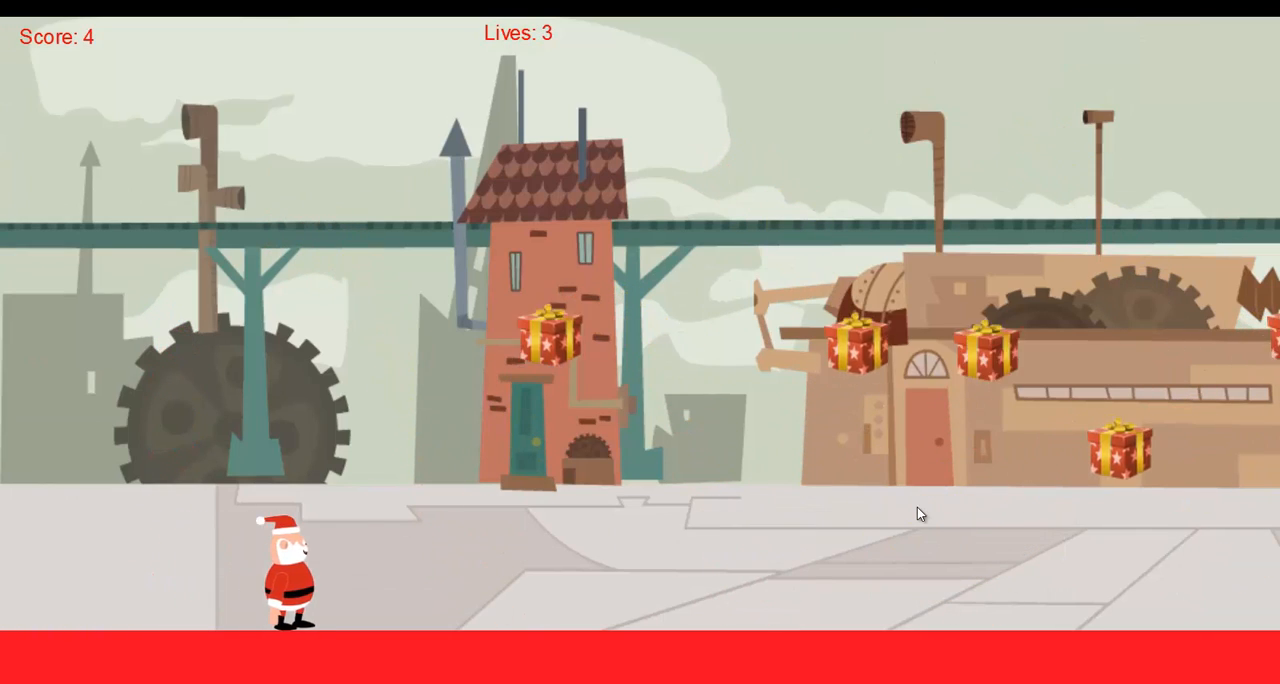
key("Up")
key("Left")
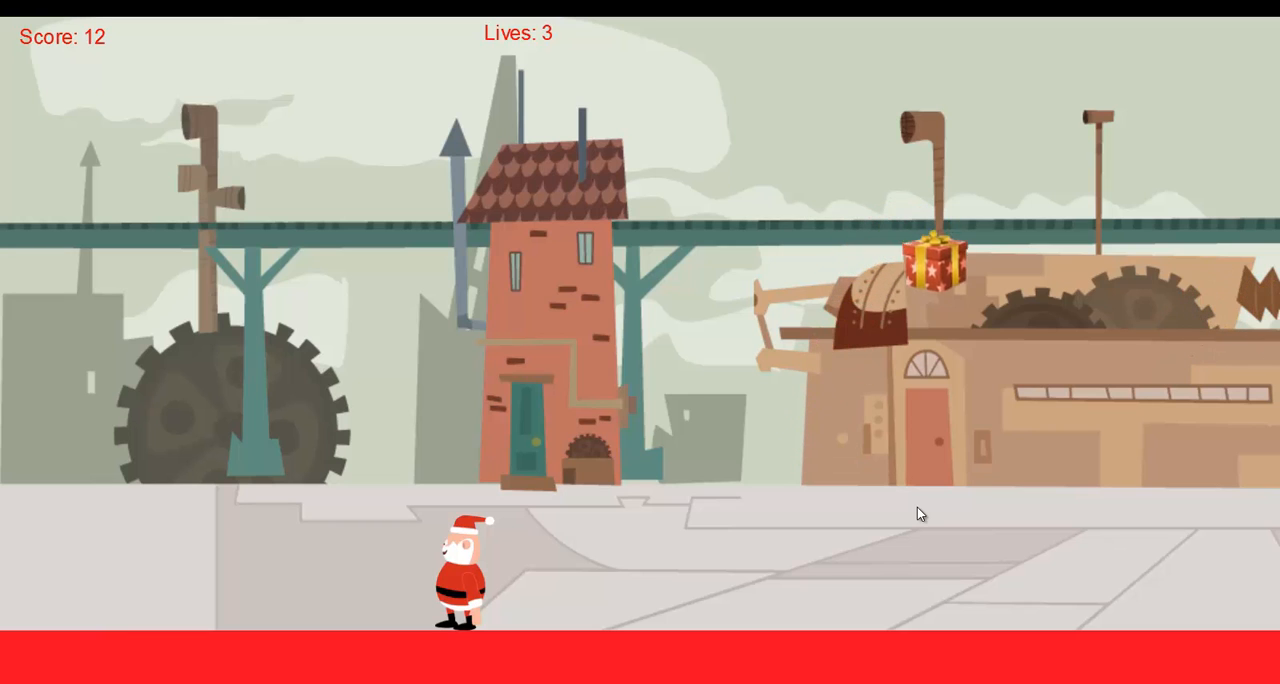
key("Right")
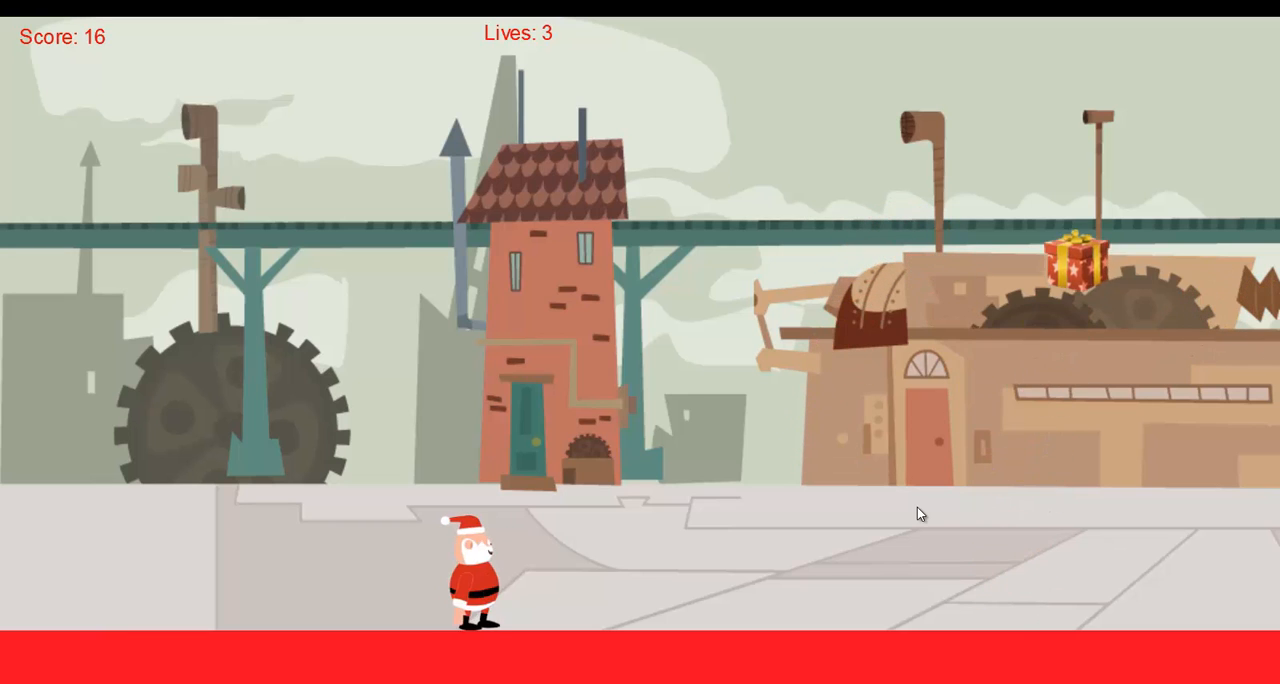
key("Up")
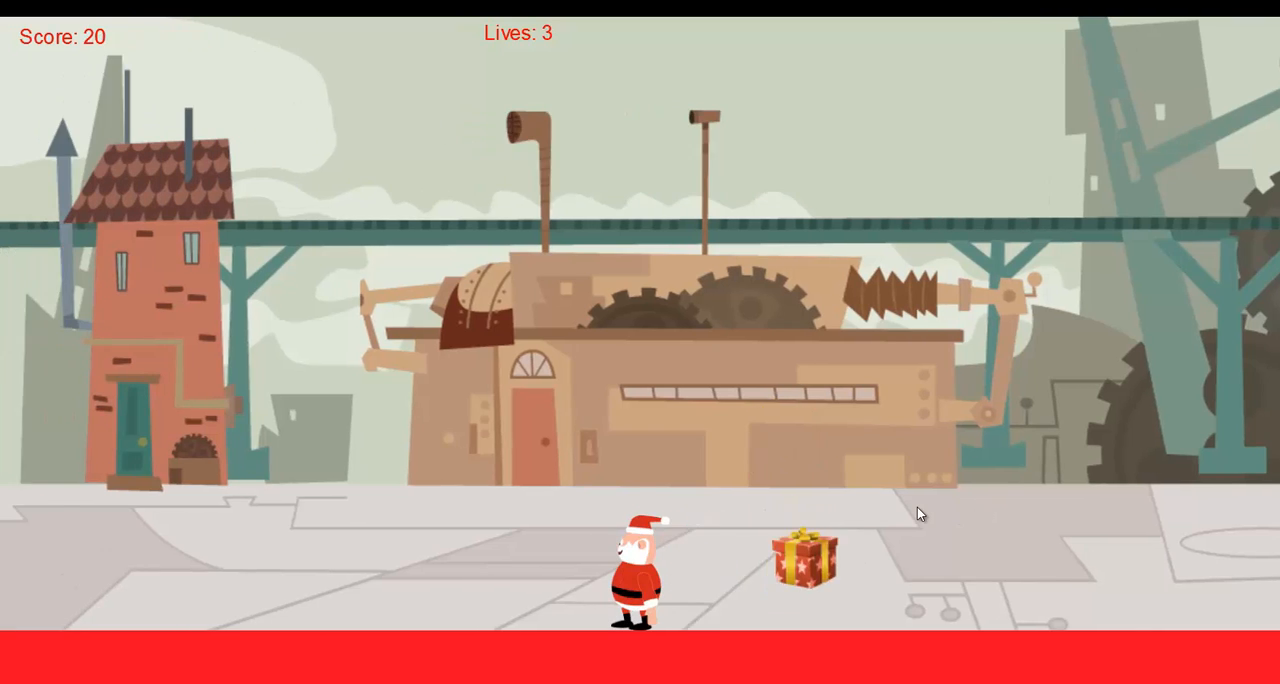
key("Left")
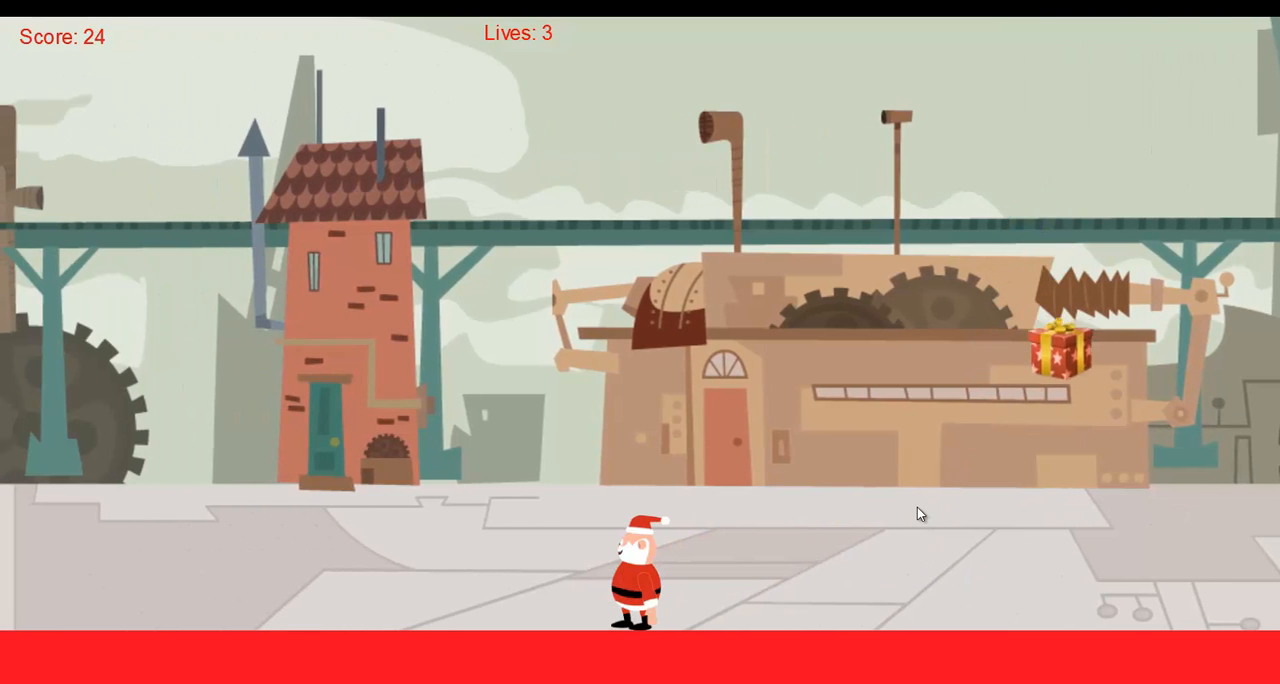
key("Left")
key("Right")
key("Up")
key("Right")
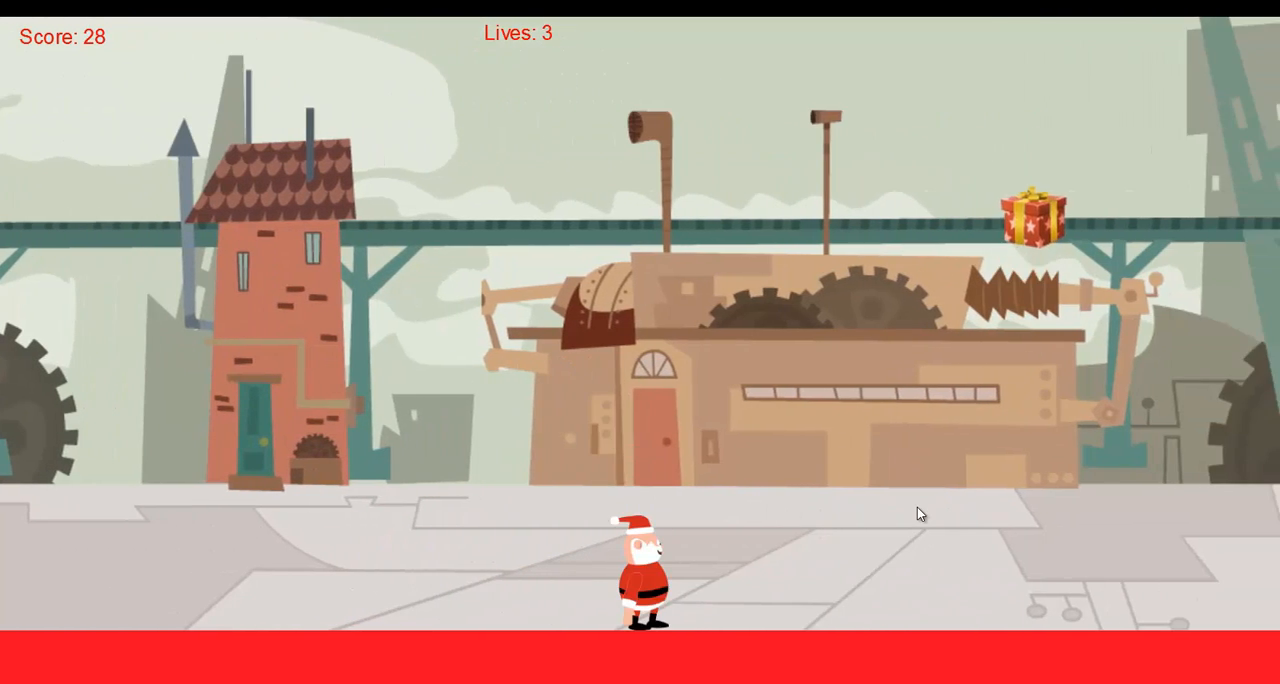
key("Left")
key("Up")
key("Right")
key("Left")
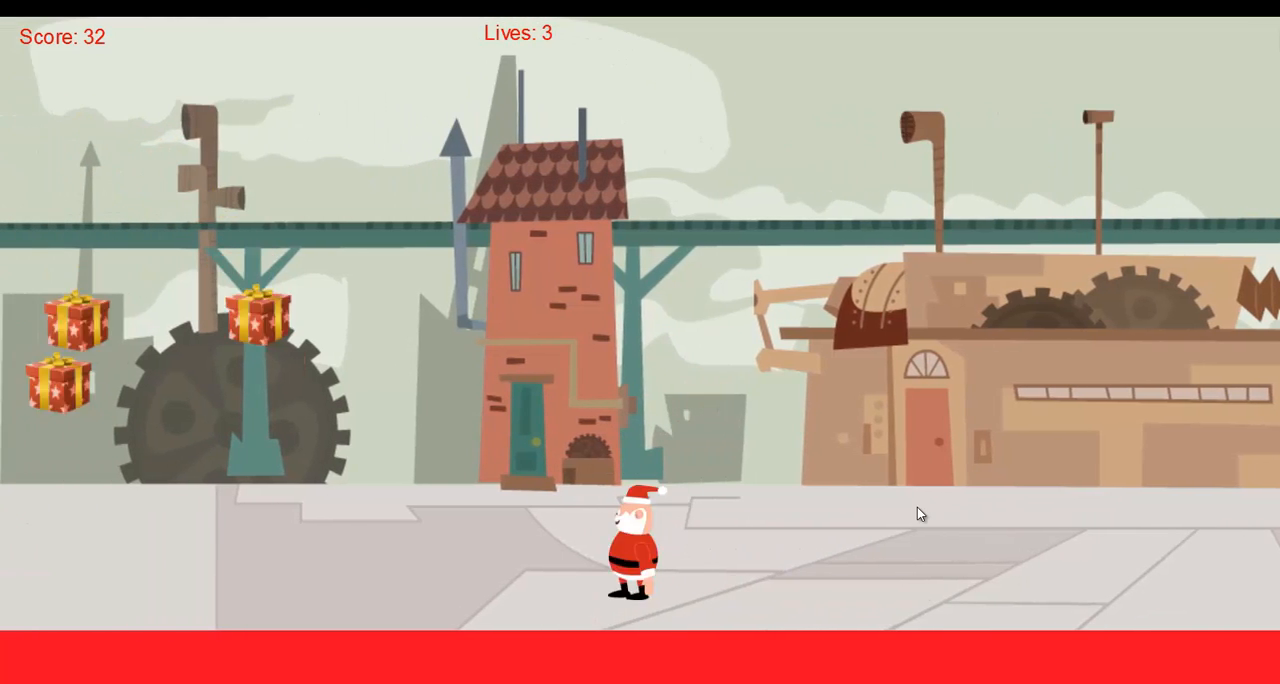
key("Up")
key("Right")
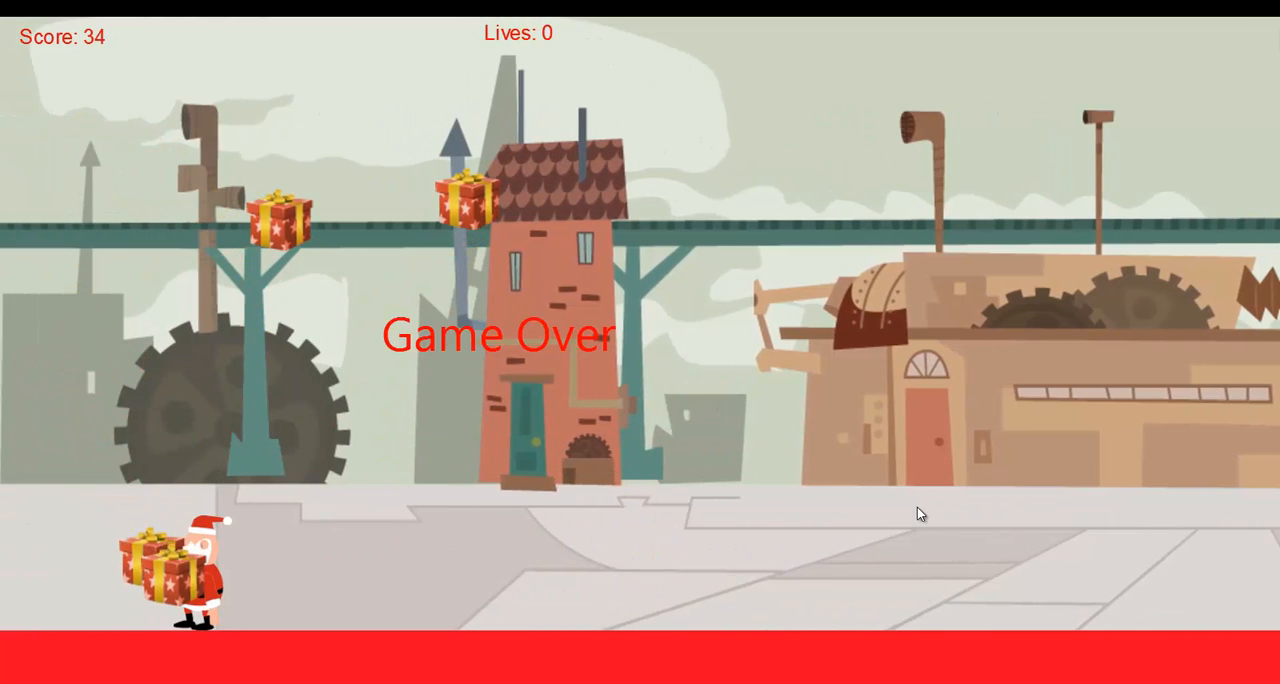
key("Right")
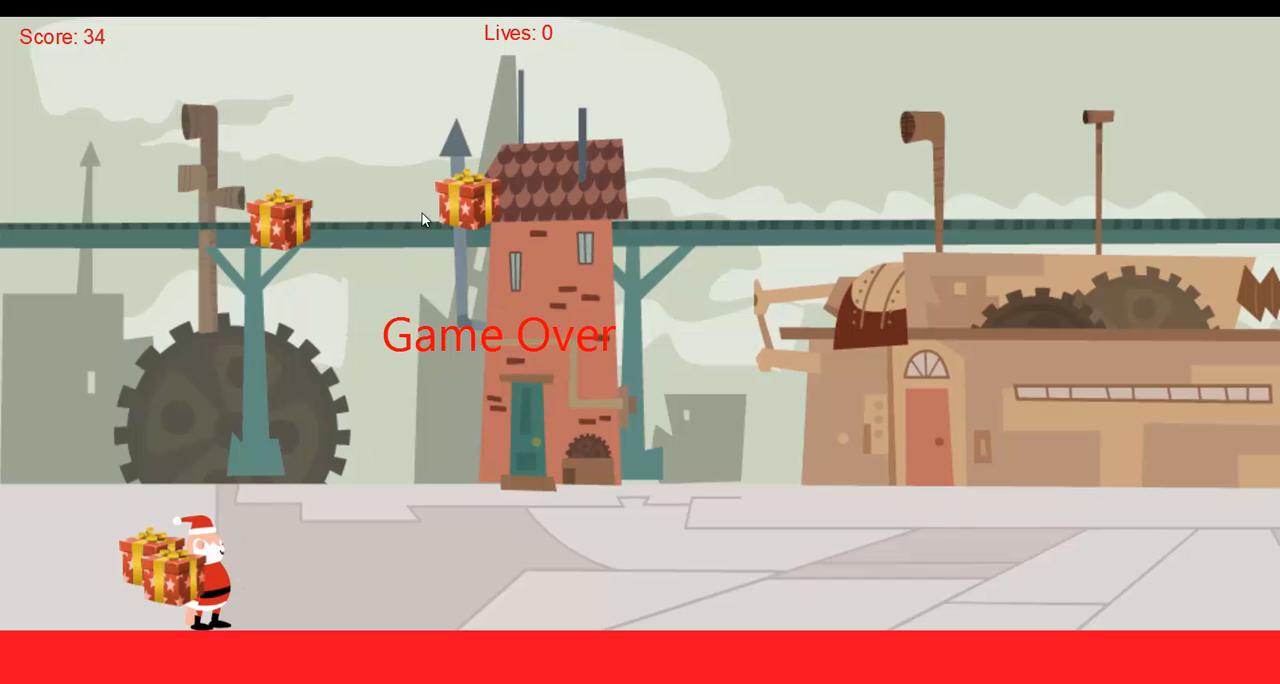
Return from the preview to Construct 2, show Layout 1 and clear the object selection.
key("alt+Tab")
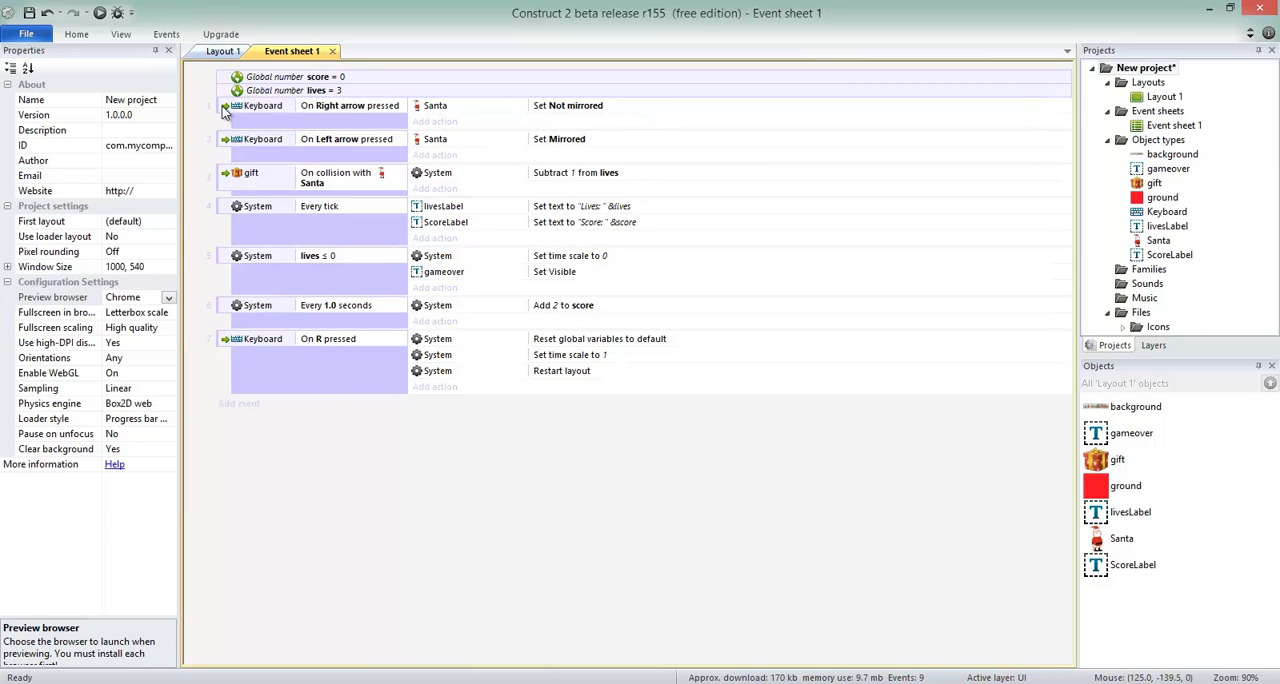
left_click(222, 51)
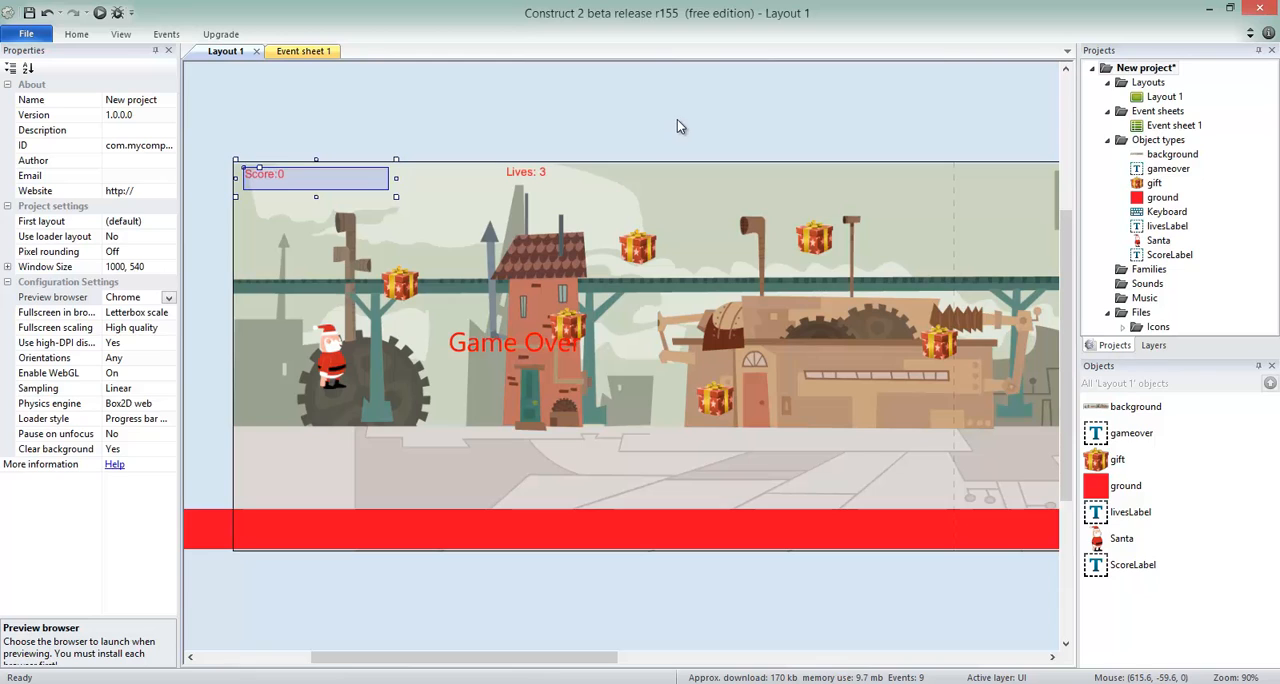
left_click(152, 682)
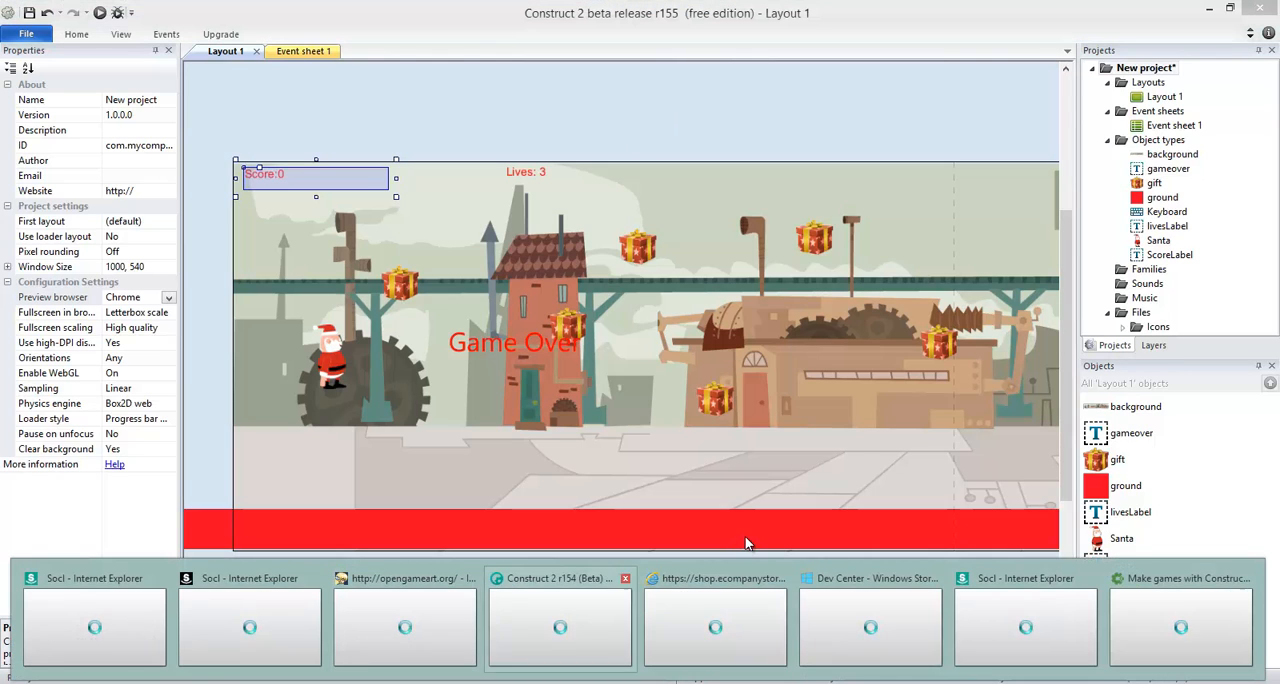
left_click(783, 115)
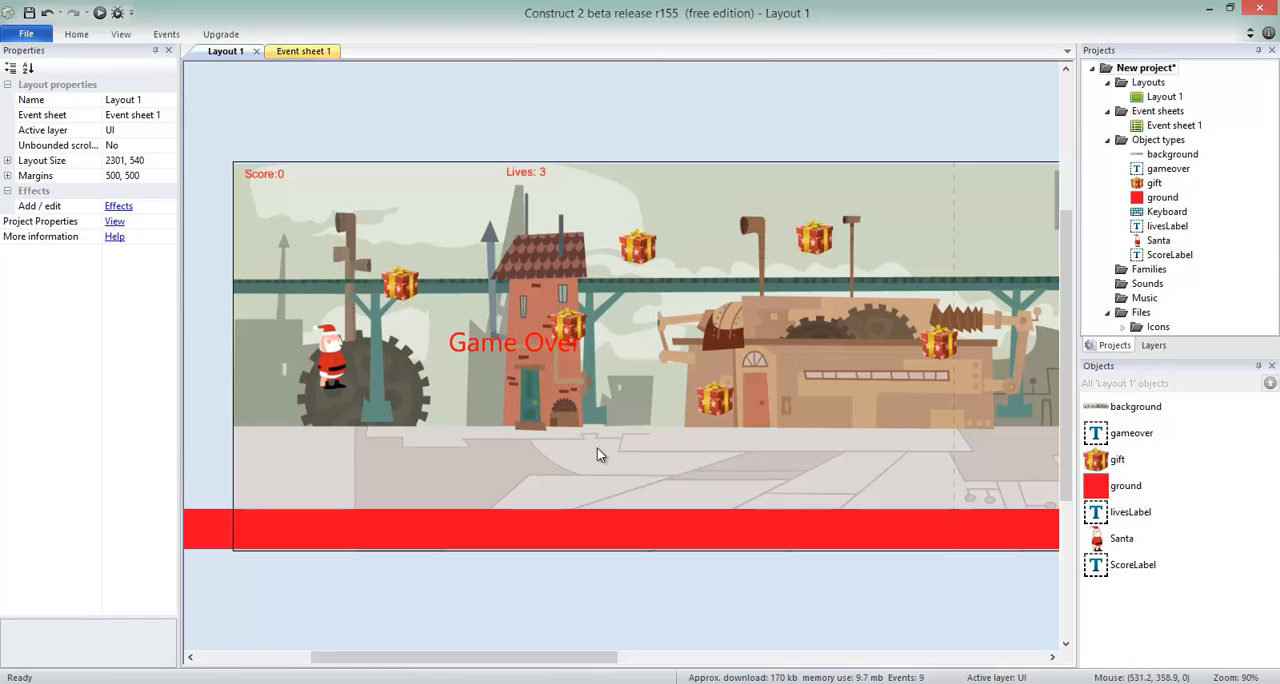
Switch to the Christmas Factory 1216.capx project and look over its Game layout.
left_click(486, 683)
left_click(430, 643)
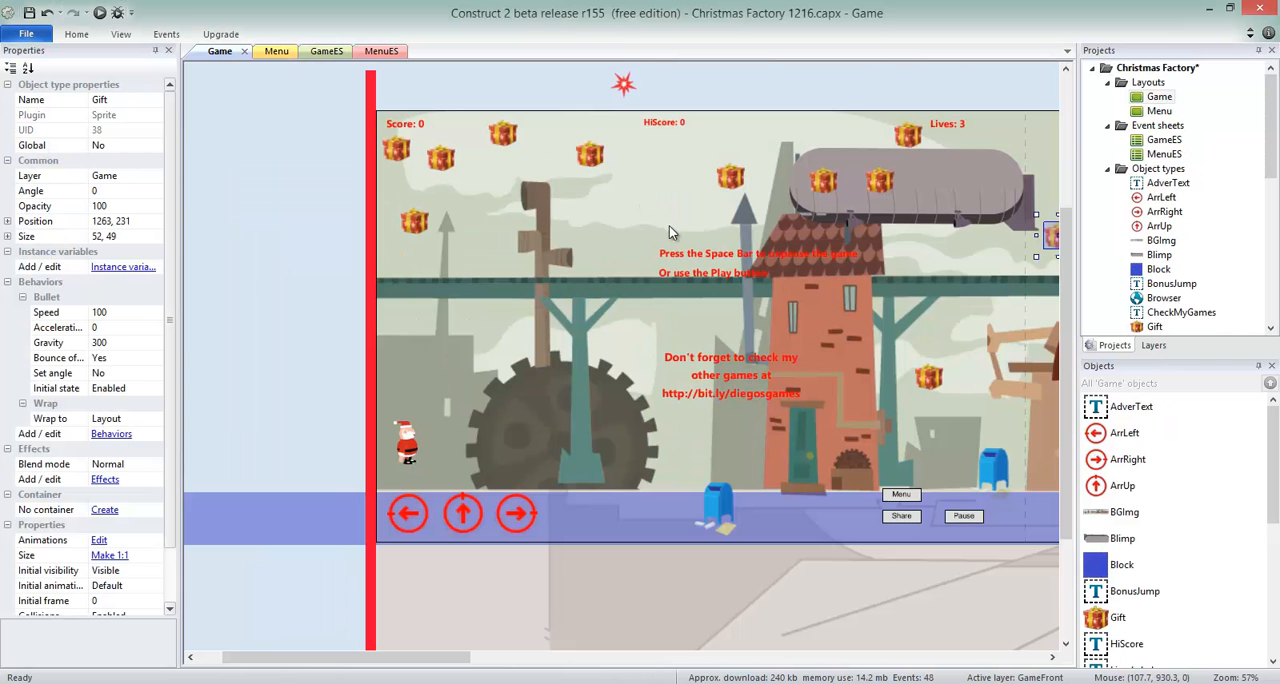
mouse_move(450, 664)
left_mouse_down()
mouse_move(514, 660)
mouse_move(418, 667)
mouse_move(445, 664)
mouse_move(430, 666)
left_mouse_up()
left_click(826, 158)
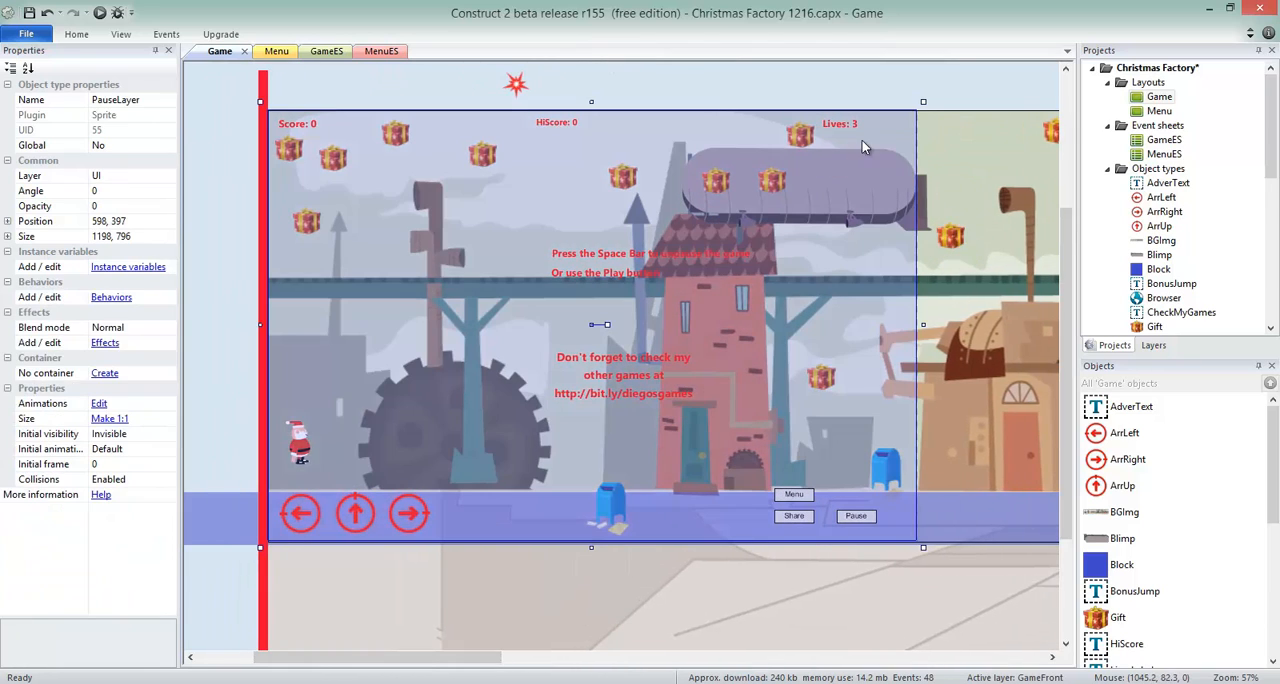
left_click(921, 196)
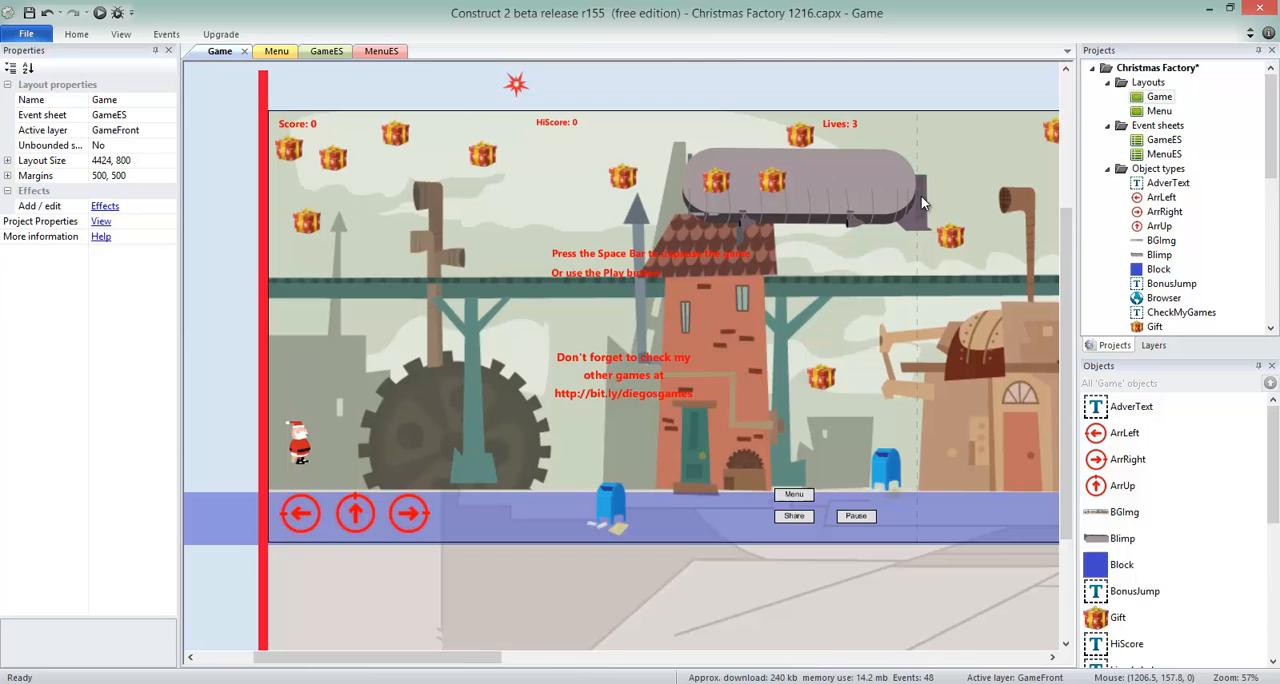
Look through the GameES event sheet of the Christmas Factory project, ending at its global variables.
left_click(326, 51)
scroll(567, 194, "down", 2)
scroll(567, 193, "up", 8)
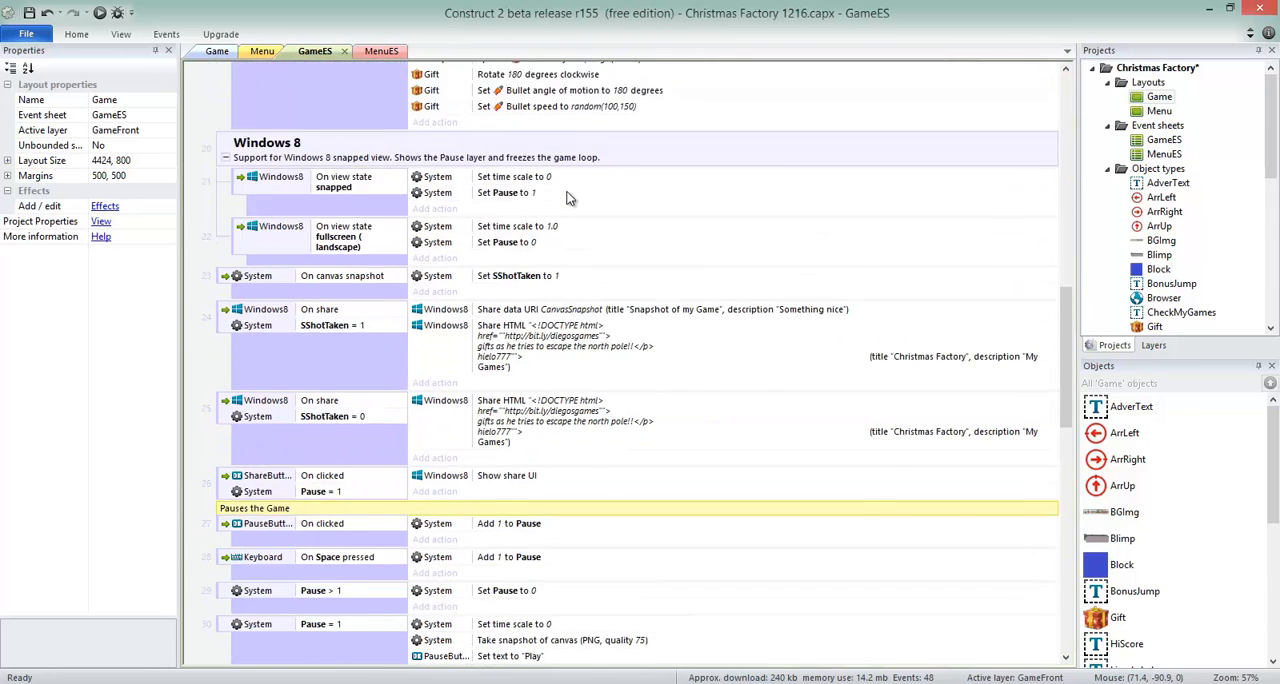
scroll(569, 198, "down", 5)
scroll(570, 192, "up", 10)
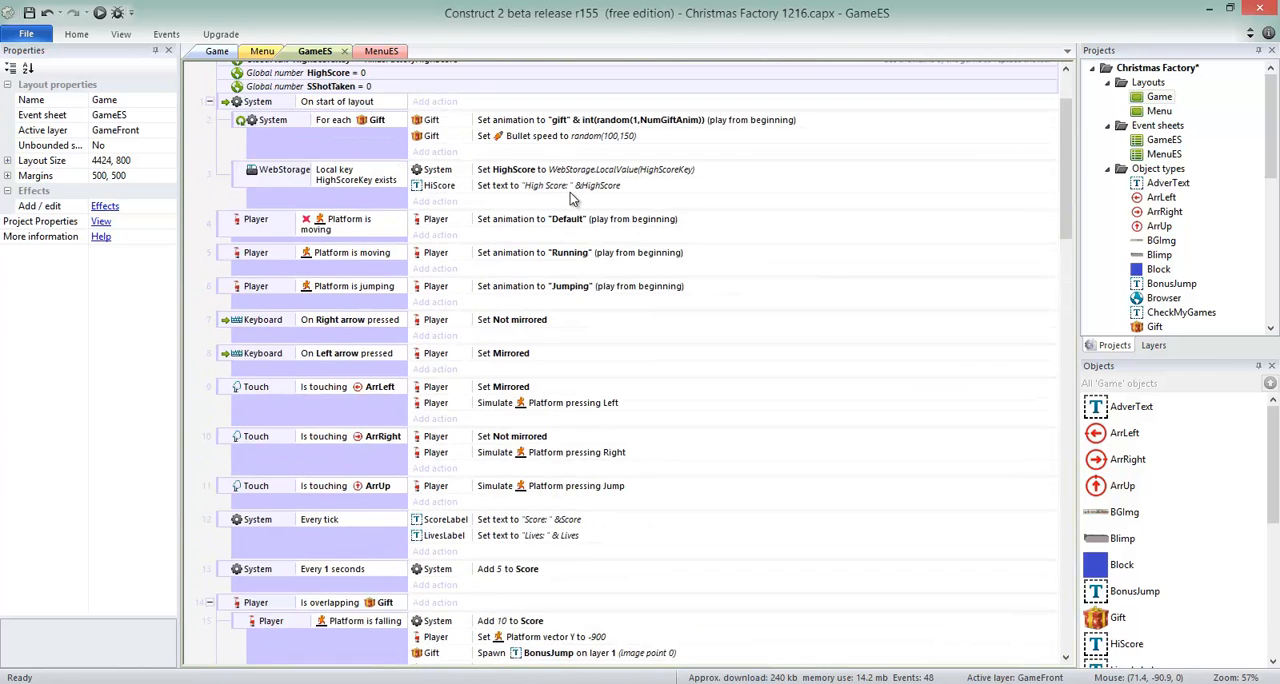
scroll(570, 197, "up", 2)
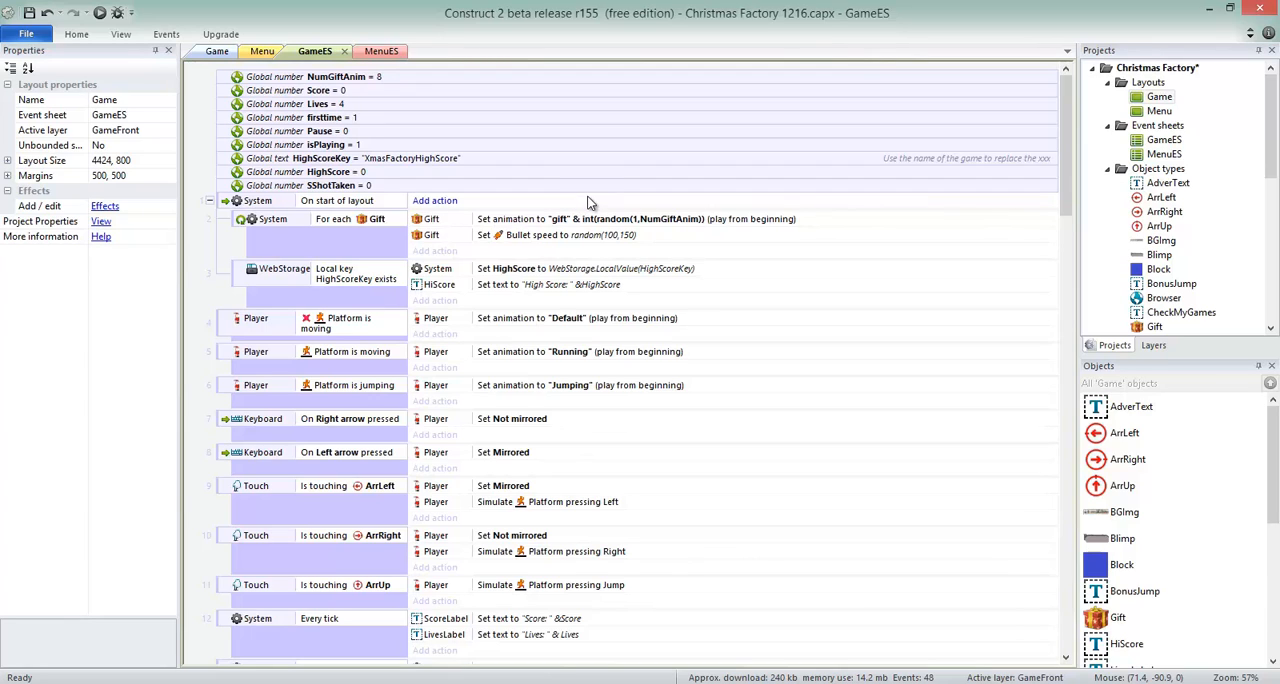
left_click(560, 612)
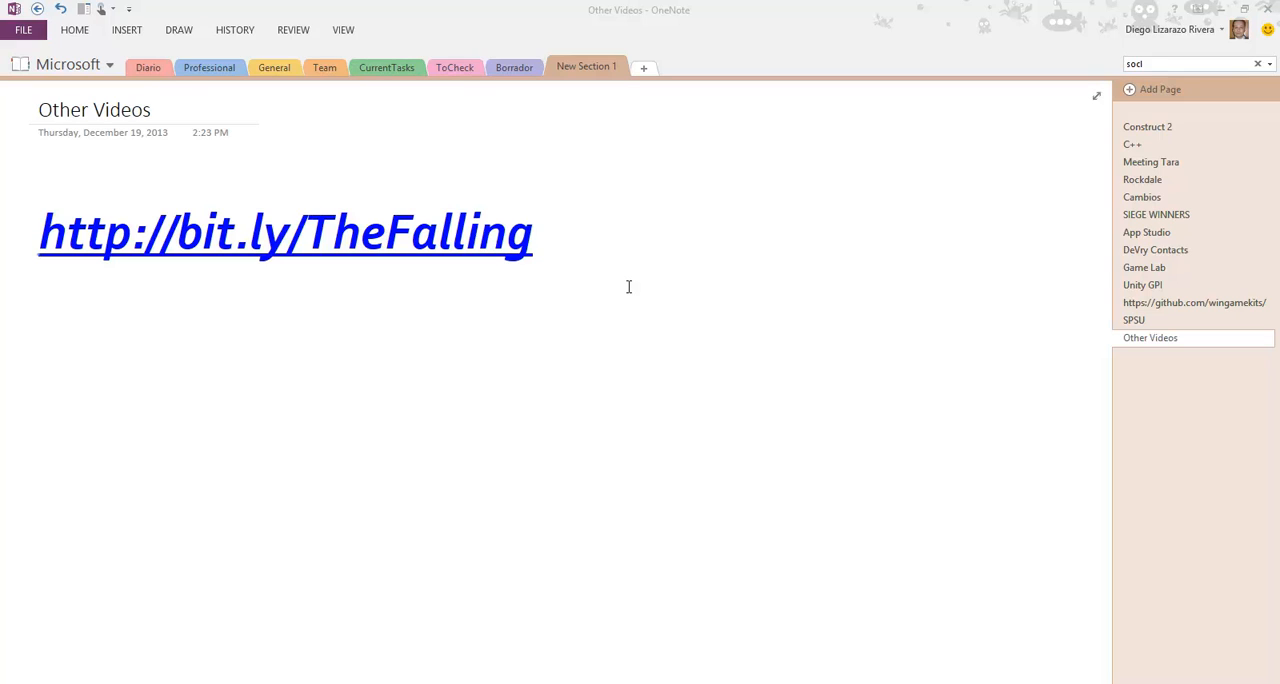
left_click(385, 250)
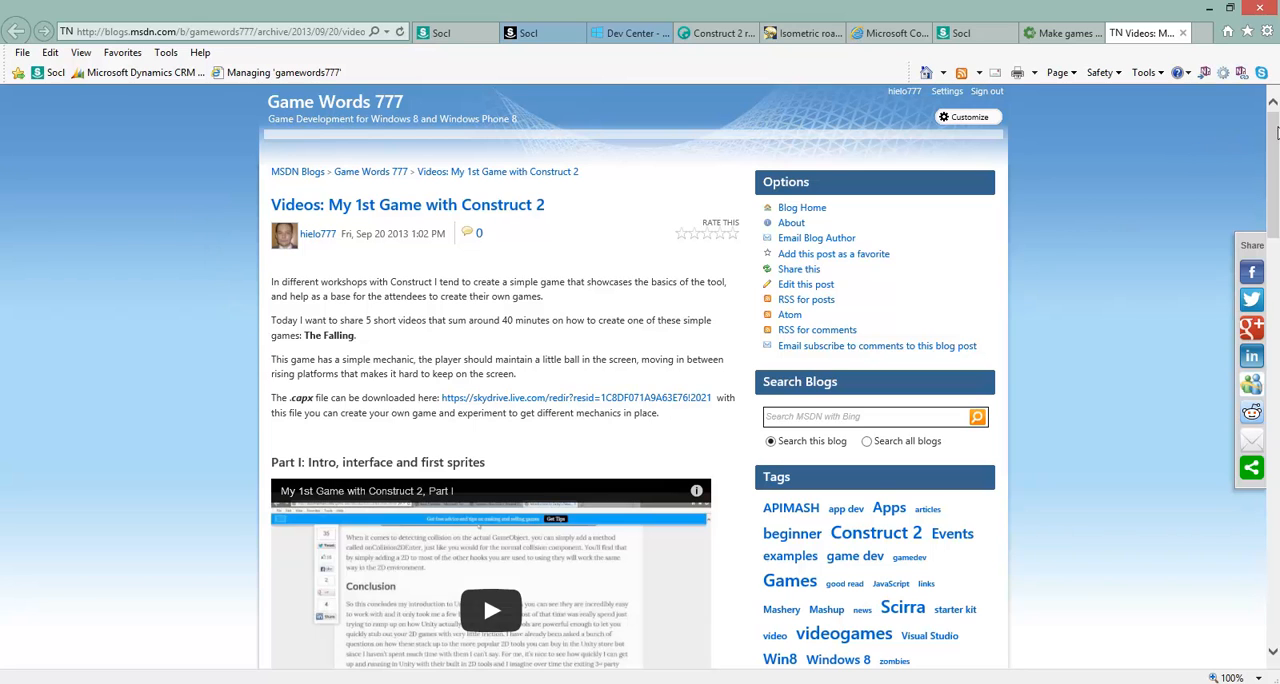
left_click_drag(1276, 135, 1276, 198)
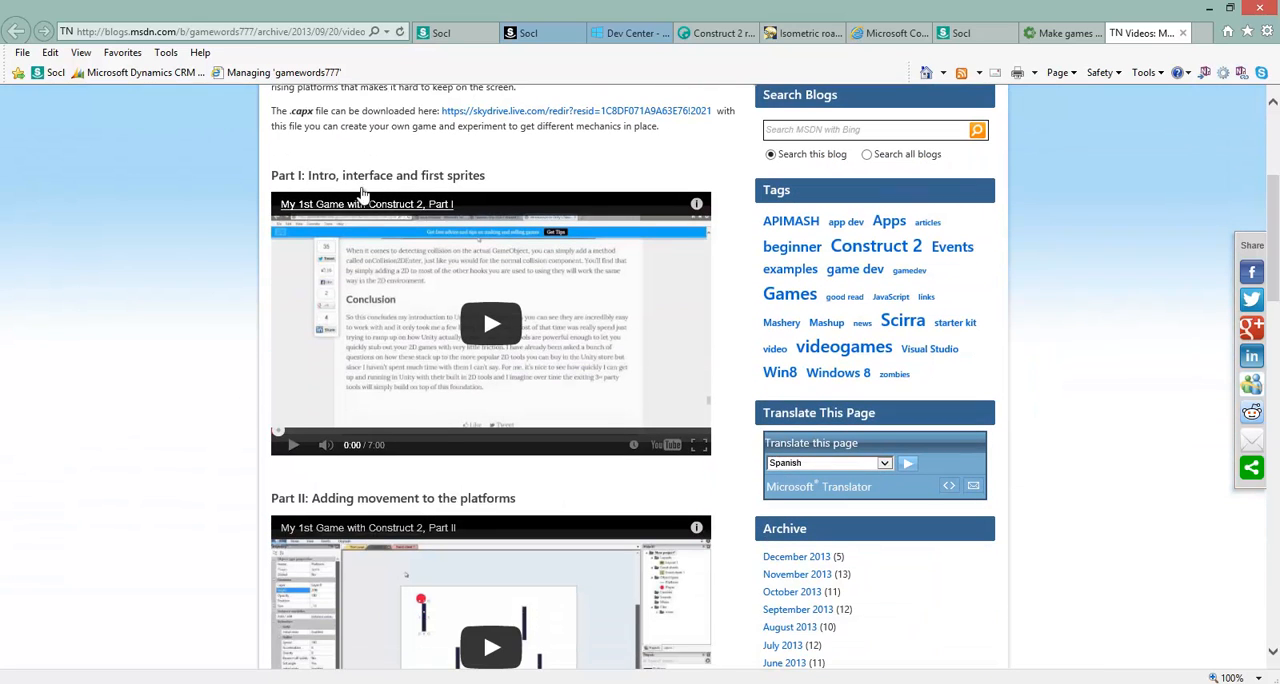
scroll(363, 193, "down", 1)
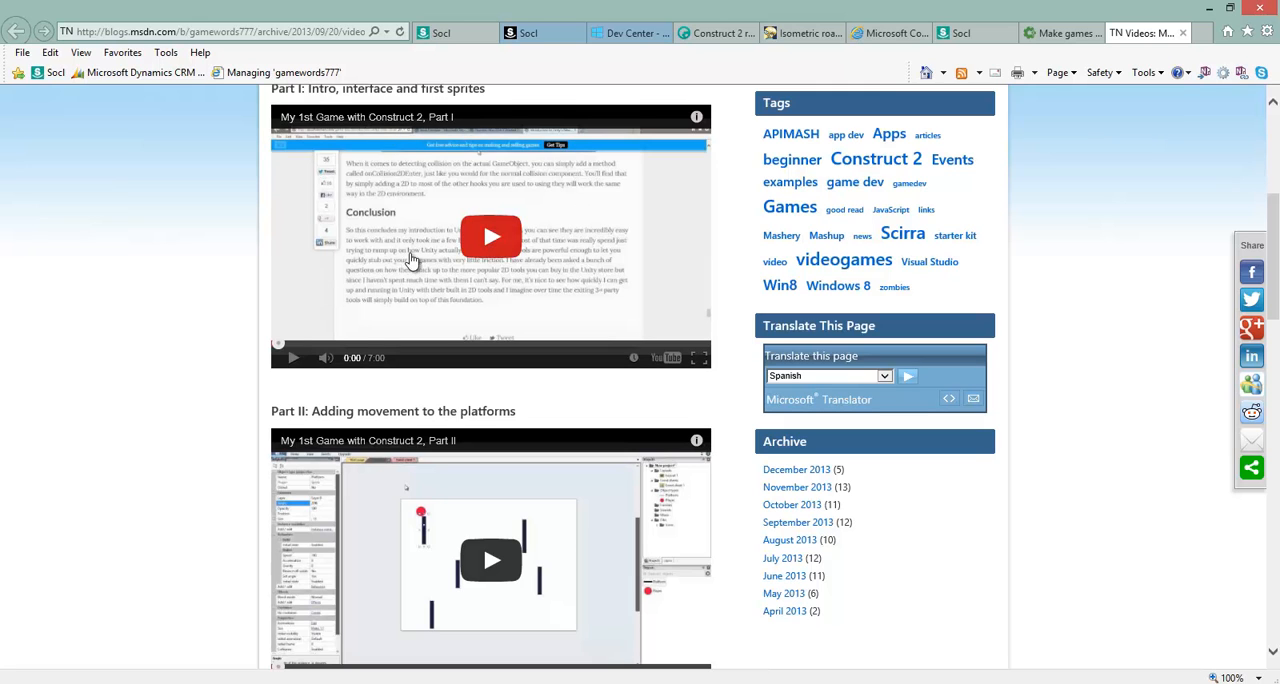
scroll(283, 288, "down", 10)
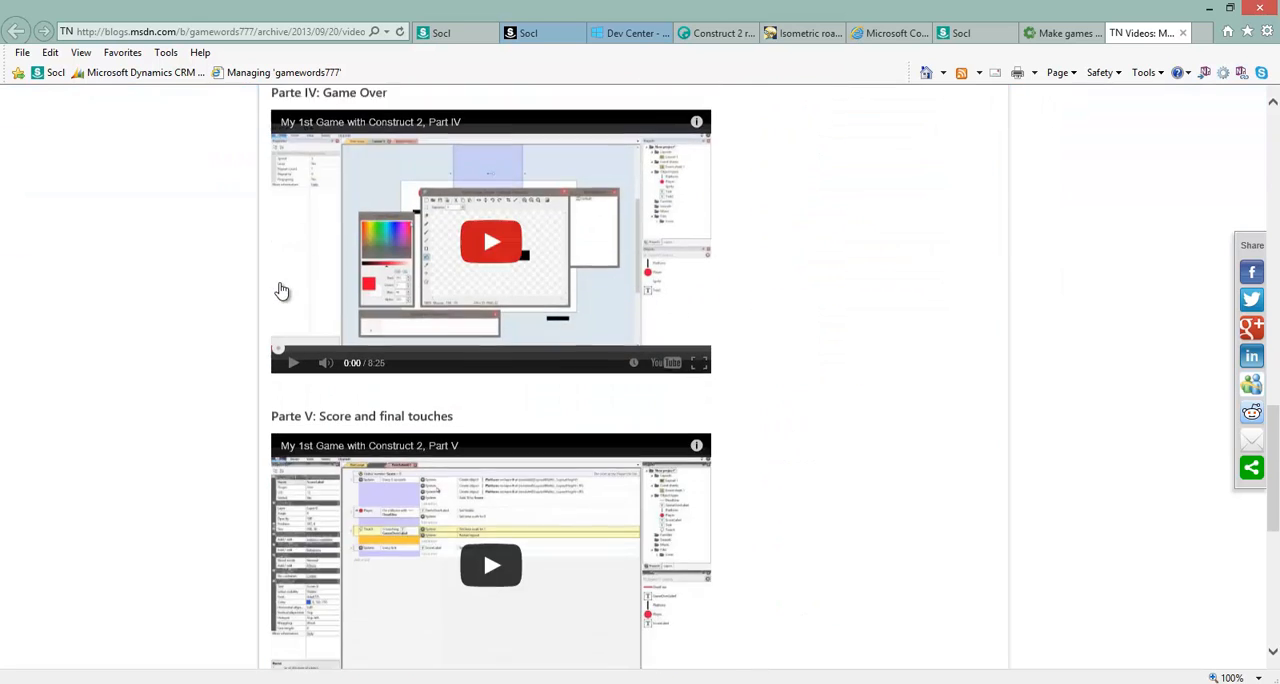
scroll(283, 290, "down", 2)
scroll(290, 292, "up", 5)
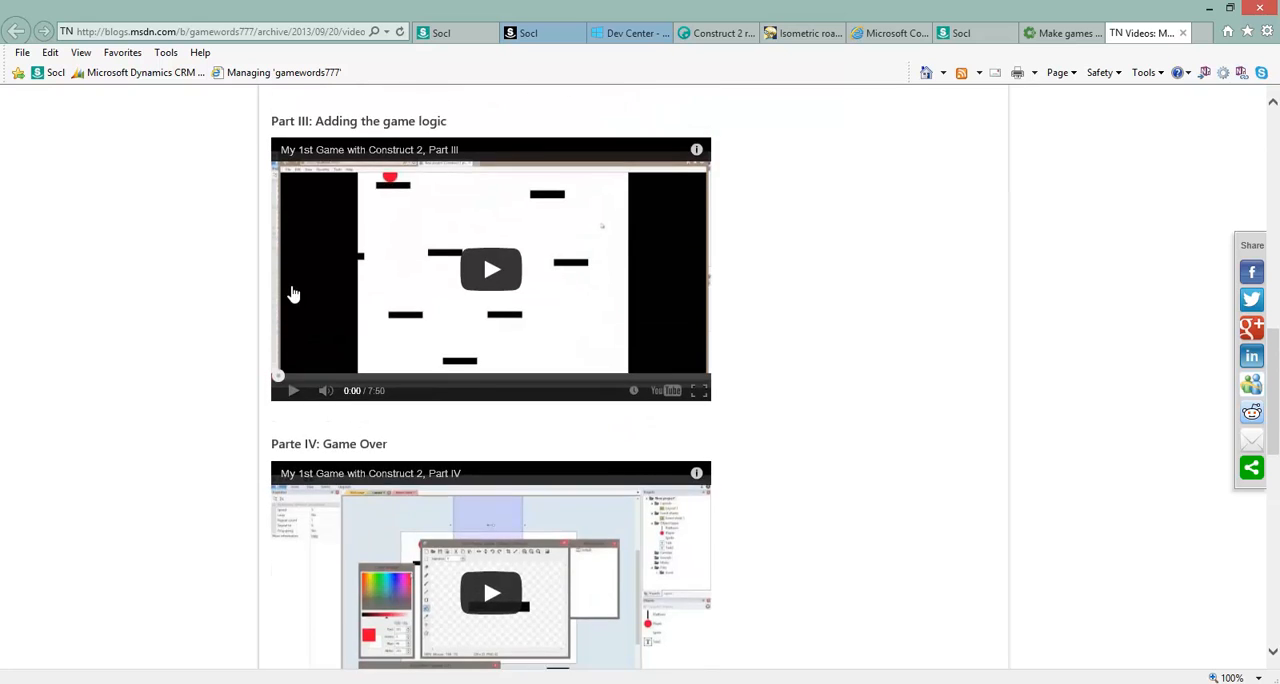
Play the Part III video on adding the game logic, skip ahead to about half a minute in and pause it.
scroll(380, 311, "up", 1)
scroll(486, 357, "down", 9)
scroll(491, 360, "up", 1)
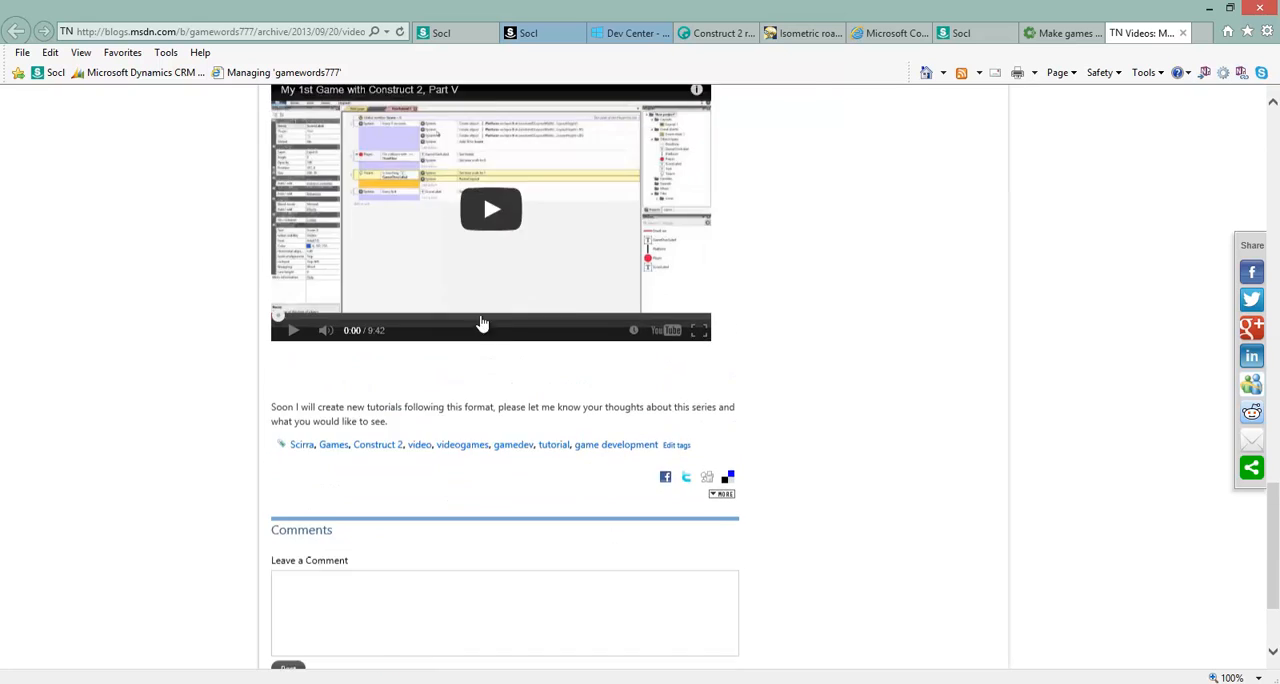
scroll(481, 323, "up", 5)
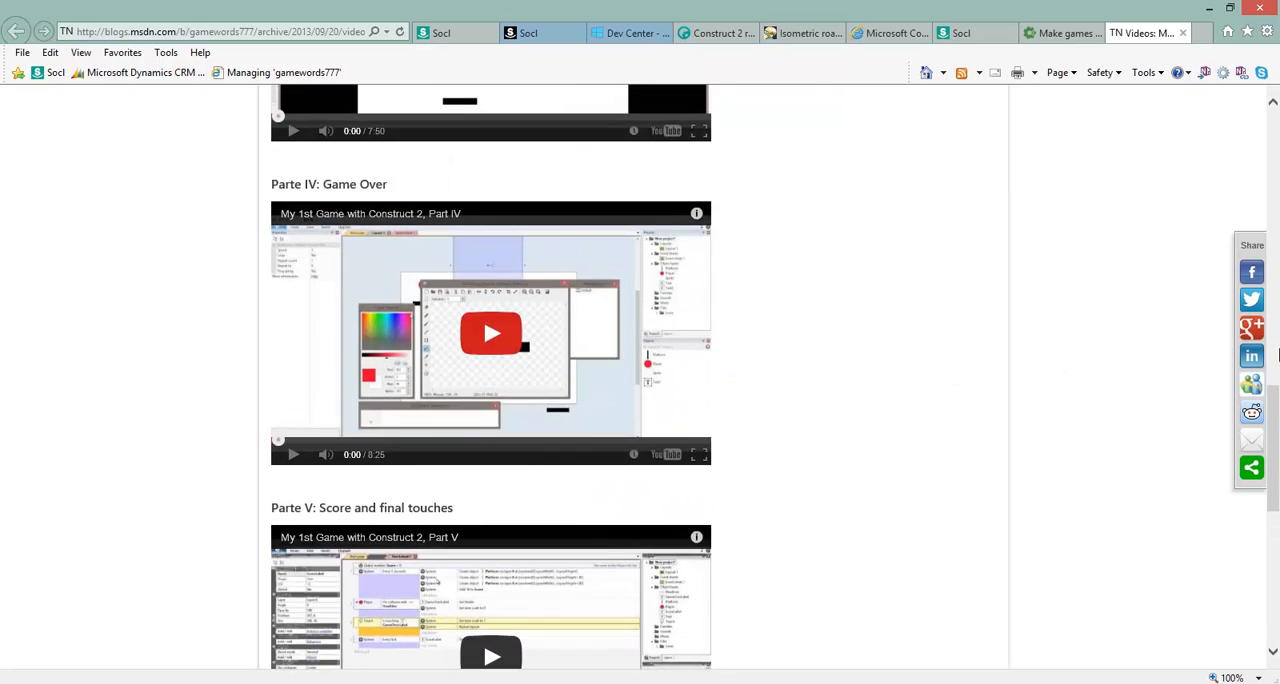
scroll(600, 322, "up", 3)
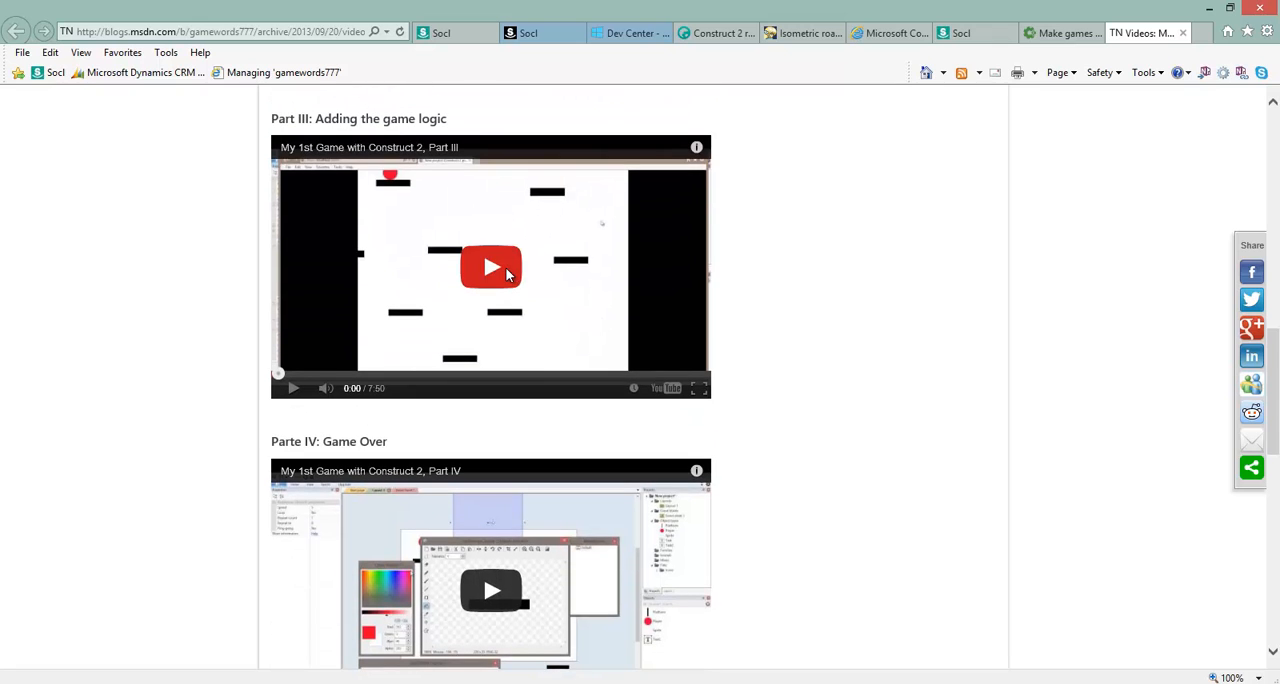
left_click(507, 275)
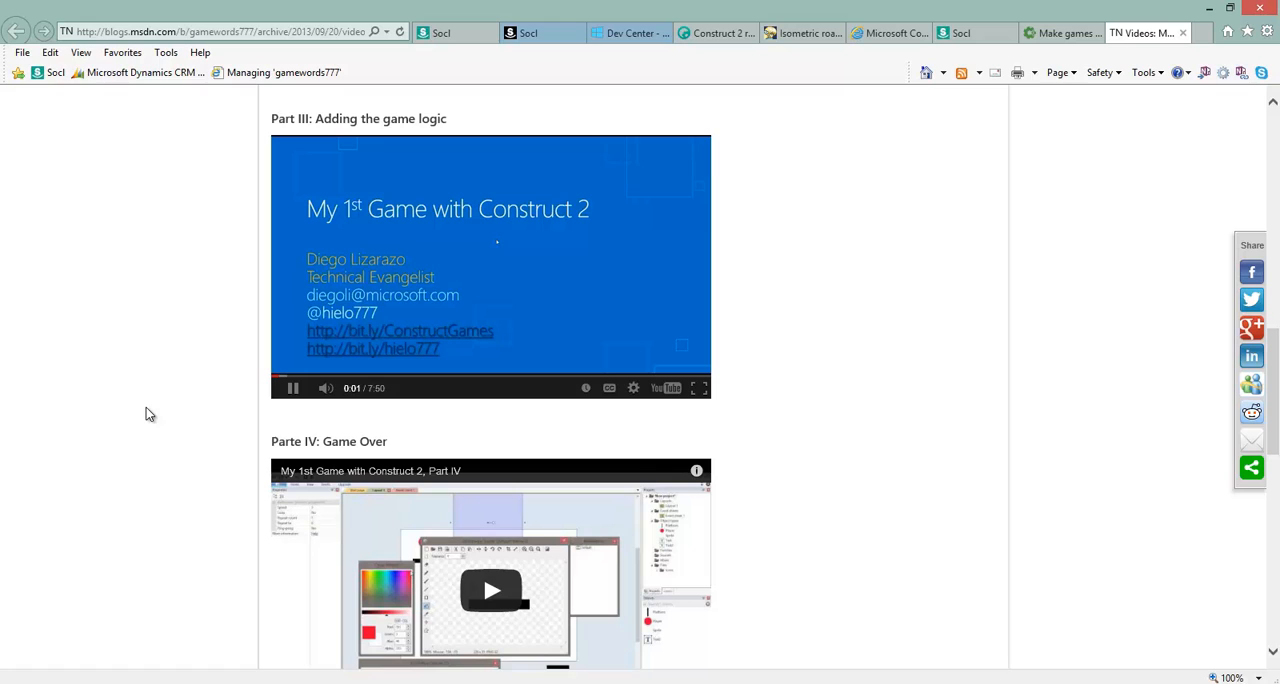
left_click(301, 376)
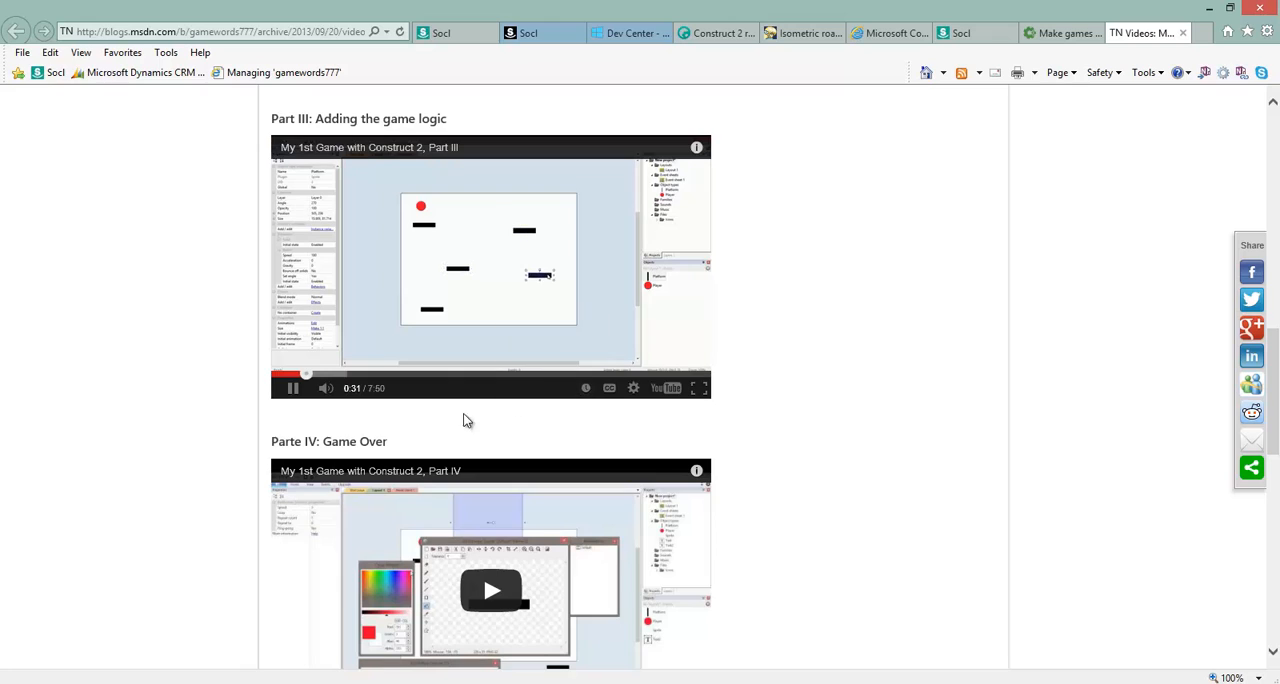
left_click(293, 389)
Look back over the first videos and highlight the Part I and Part II headings, then clear the text selection.
scroll(927, 315, "up", 3)
scroll(562, 258, "up", 1)
scroll(560, 258, "up", 2)
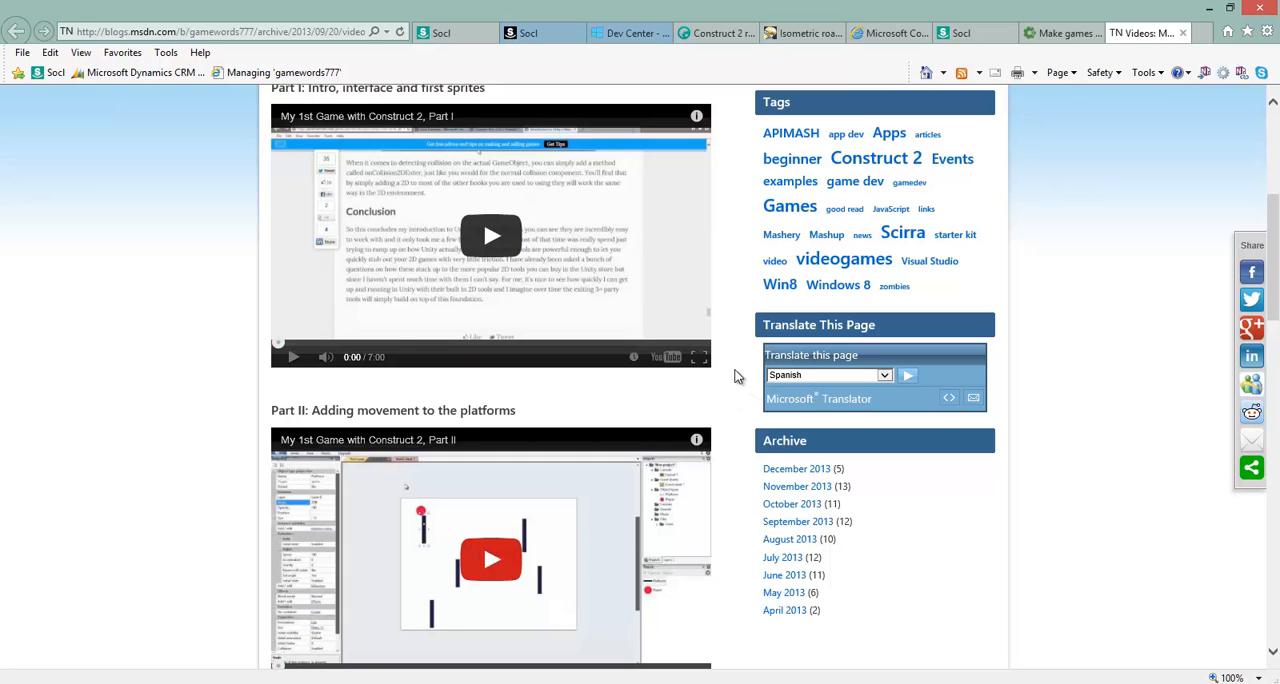
scroll(745, 330, "down", 5)
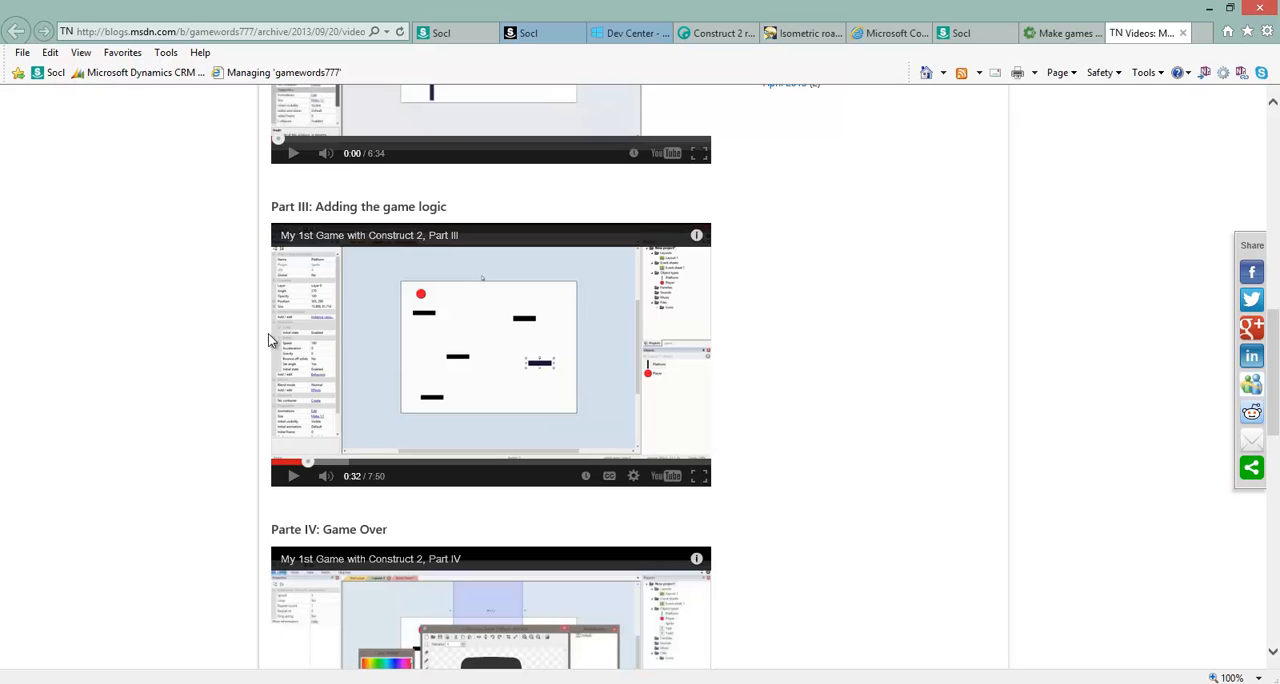
scroll(289, 332, "up", 3)
scroll(289, 332, "down", 2)
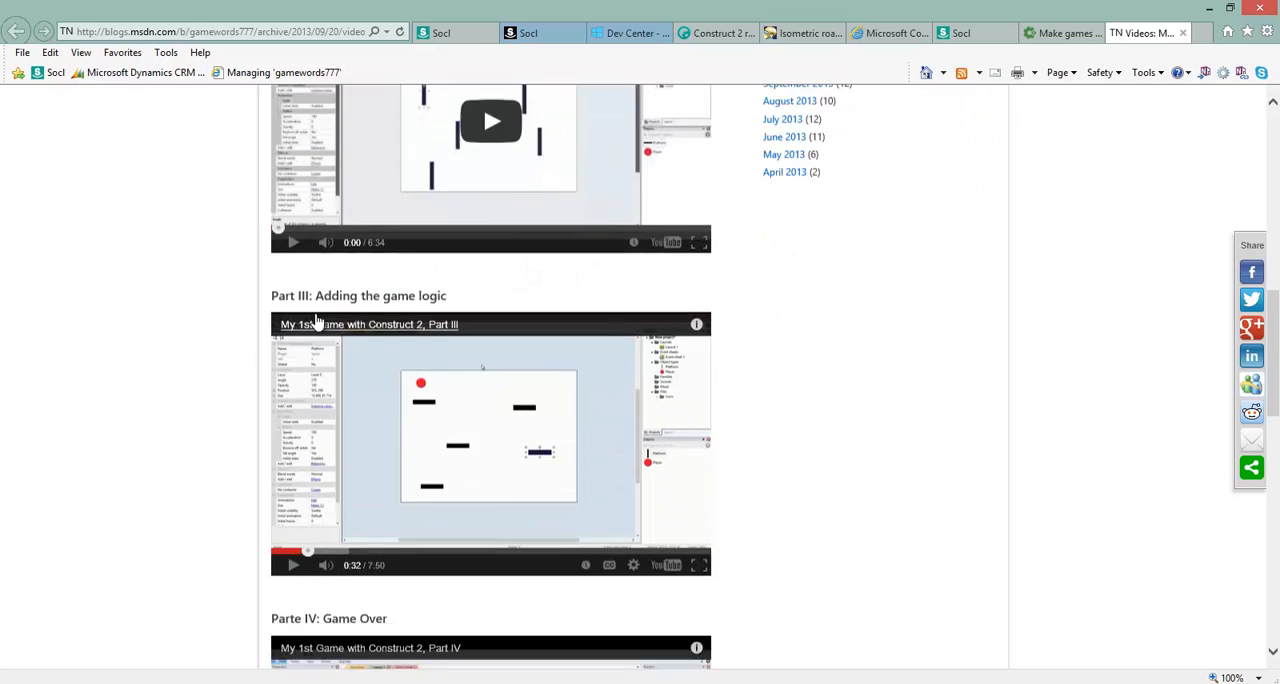
scroll(320, 260, "up", 4)
scroll(352, 183, "up", 1)
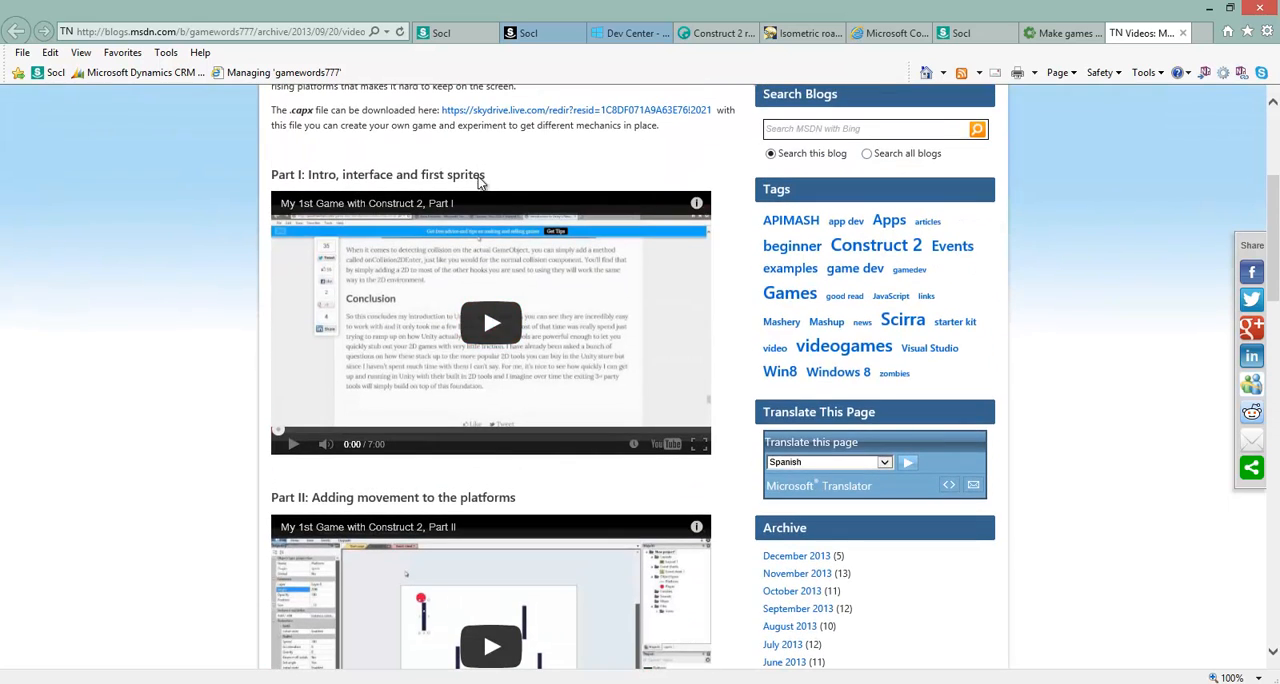
left_click_drag(490, 181, 285, 180)
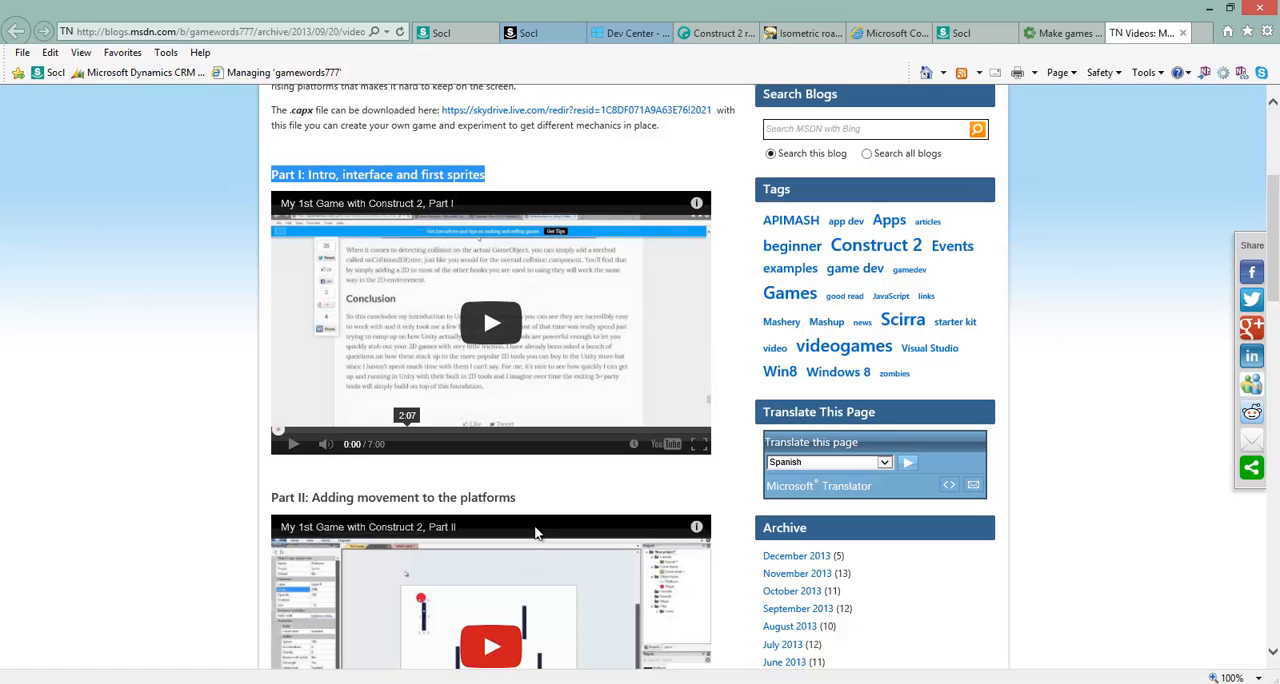
left_click_drag(517, 498, 268, 496)
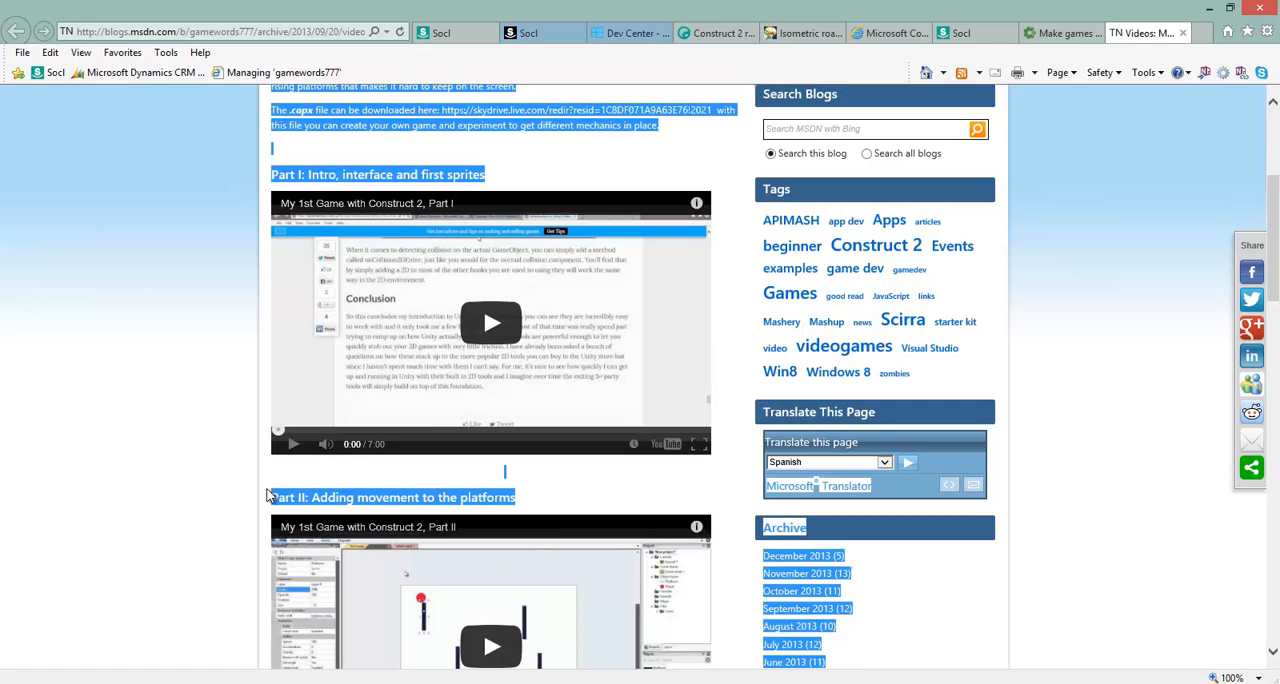
left_click(243, 443)
Highlight the headings "Part III: Adding the game logic" and "Parte IV: Game Over" in turn.
scroll(237, 440, "down", 3)
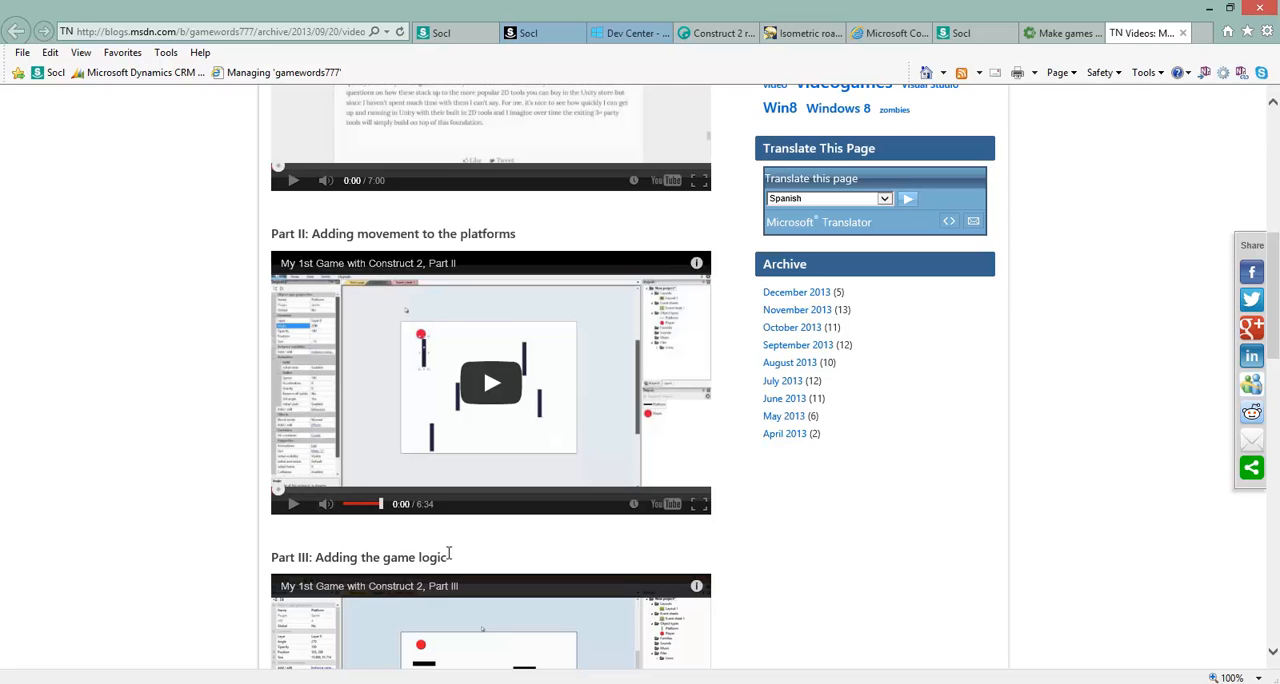
left_click_drag(449, 557, 268, 540)
scroll(243, 506, "down", 3)
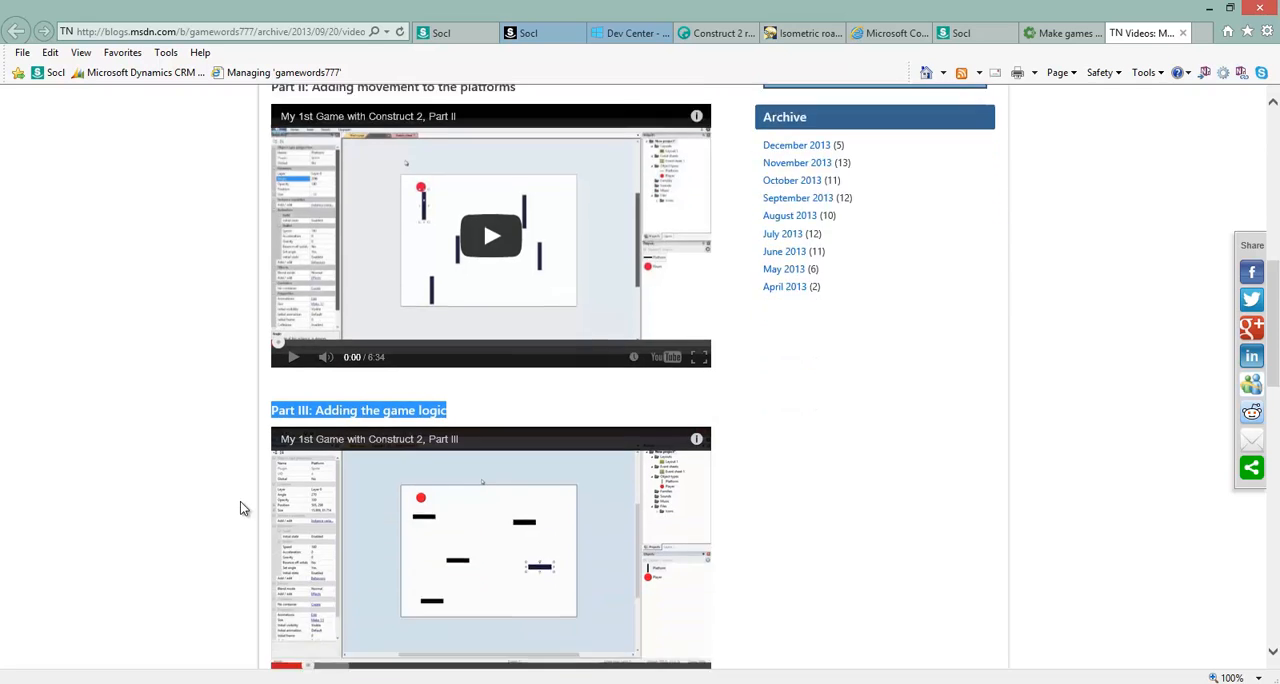
left_click(392, 533)
left_click_drag(392, 533, 257, 503)
scroll(240, 480, "down", 1)
scroll(237, 477, "down", 4)
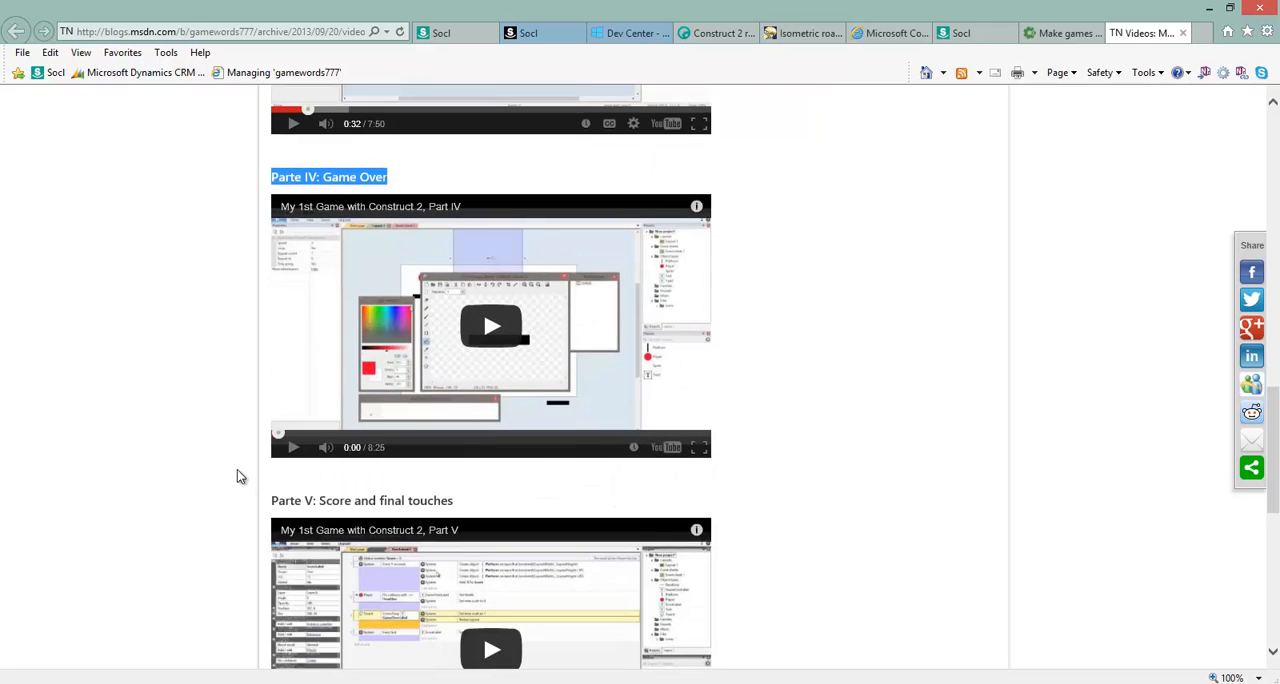